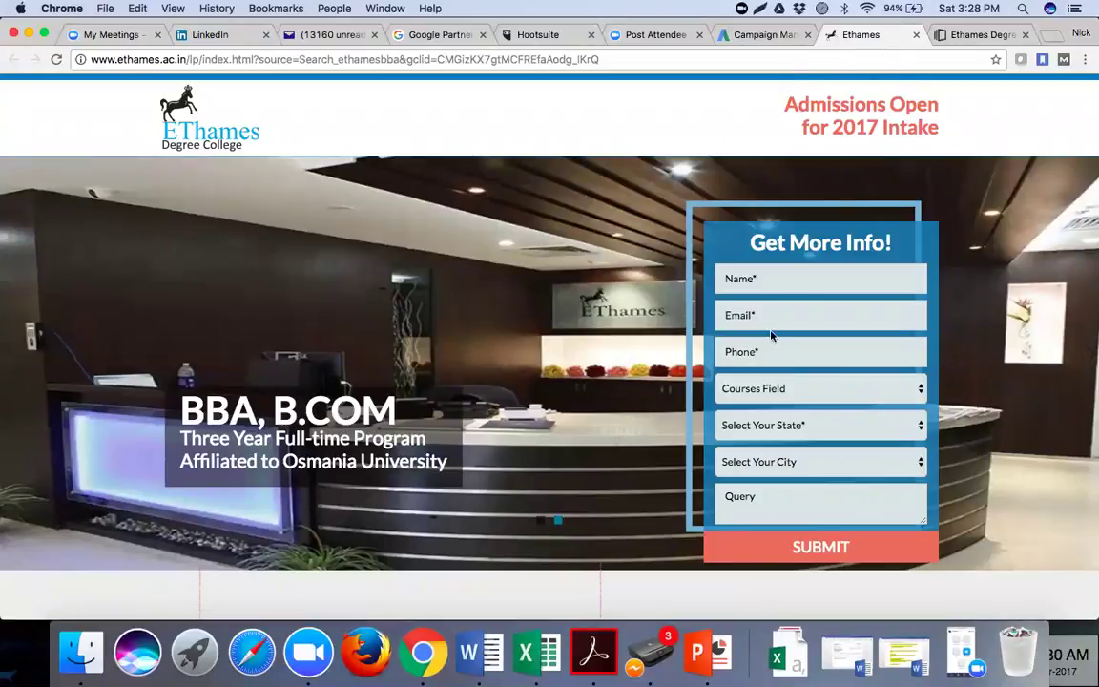
Switch to the Instapage builder and examine the template's hero, benefits and standard rate sections and the page elements available to add.
left_click(968, 35)
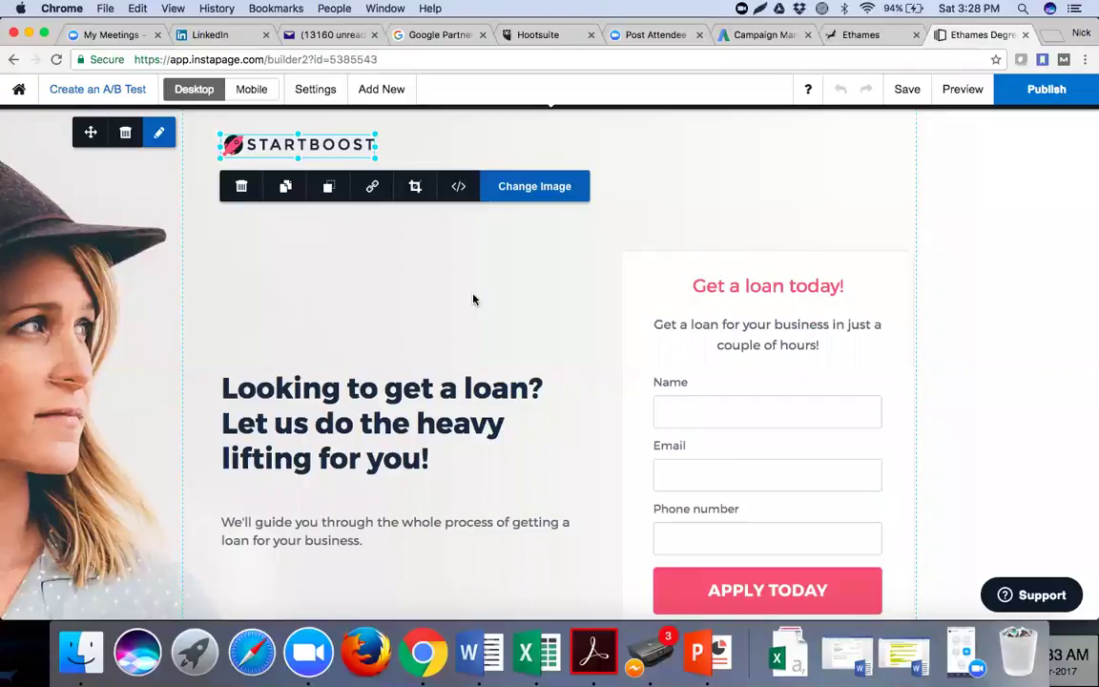
scroll(431, 315, "down", 5)
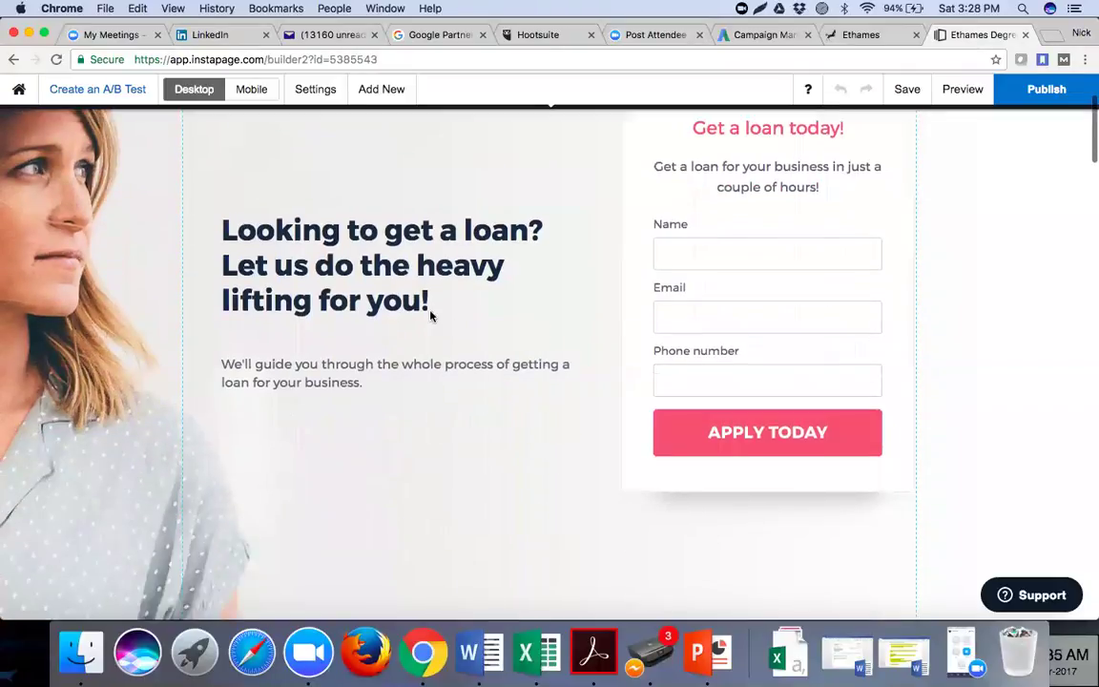
scroll(430, 315, "down", 5)
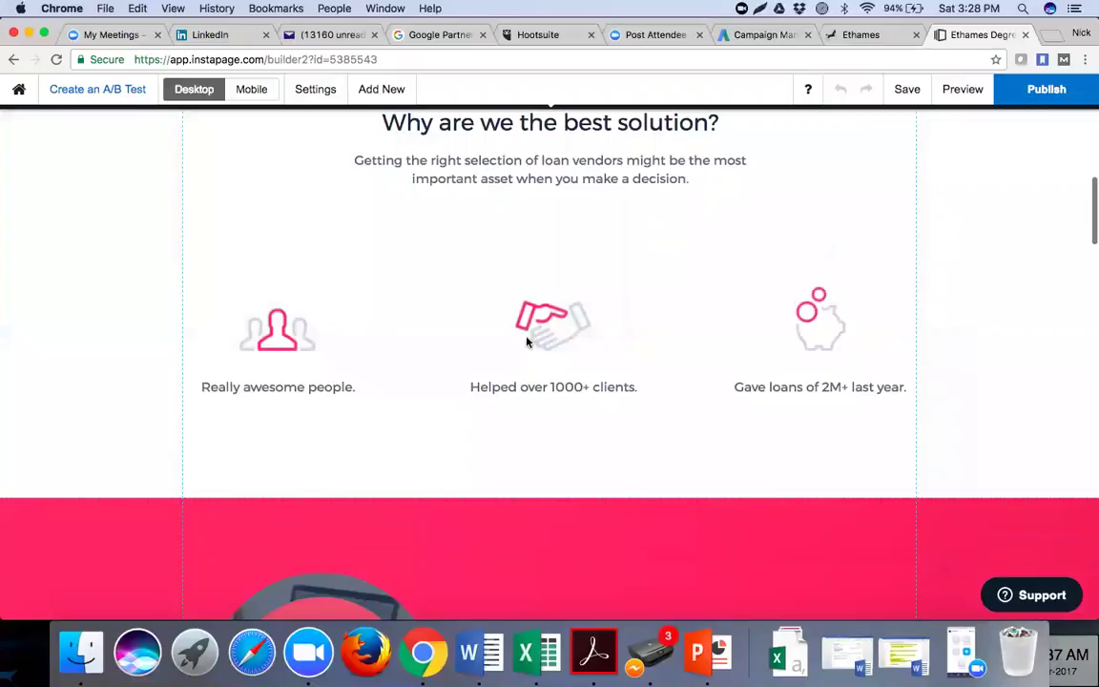
scroll(535, 362, "down", 4)
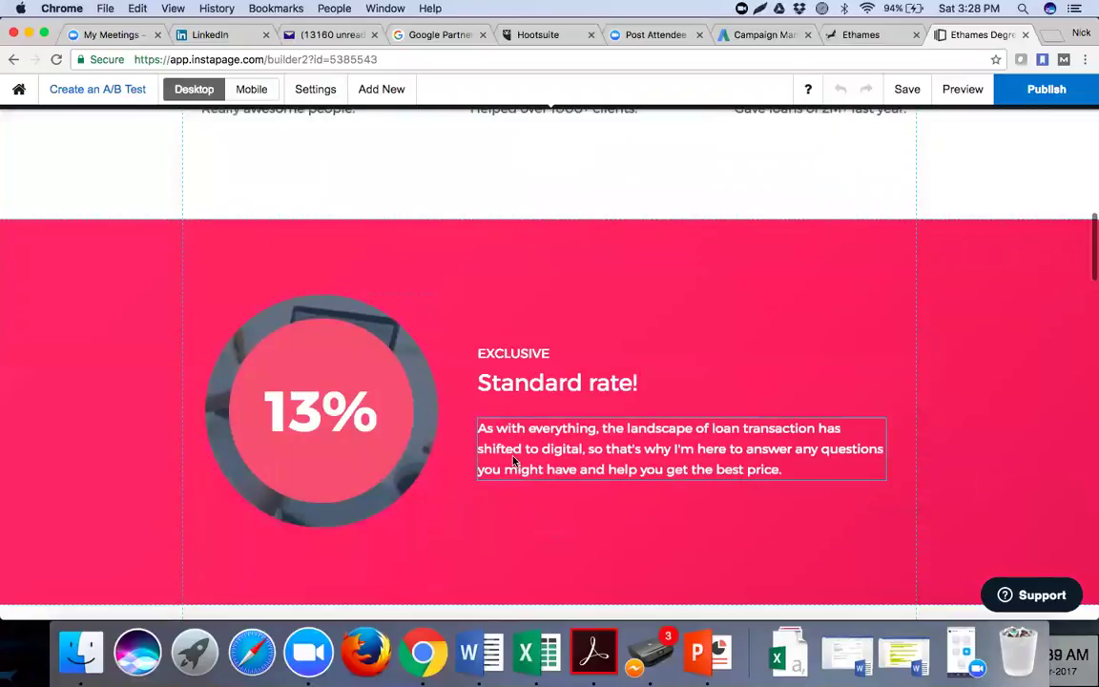
left_click(513, 461)
left_click(504, 356)
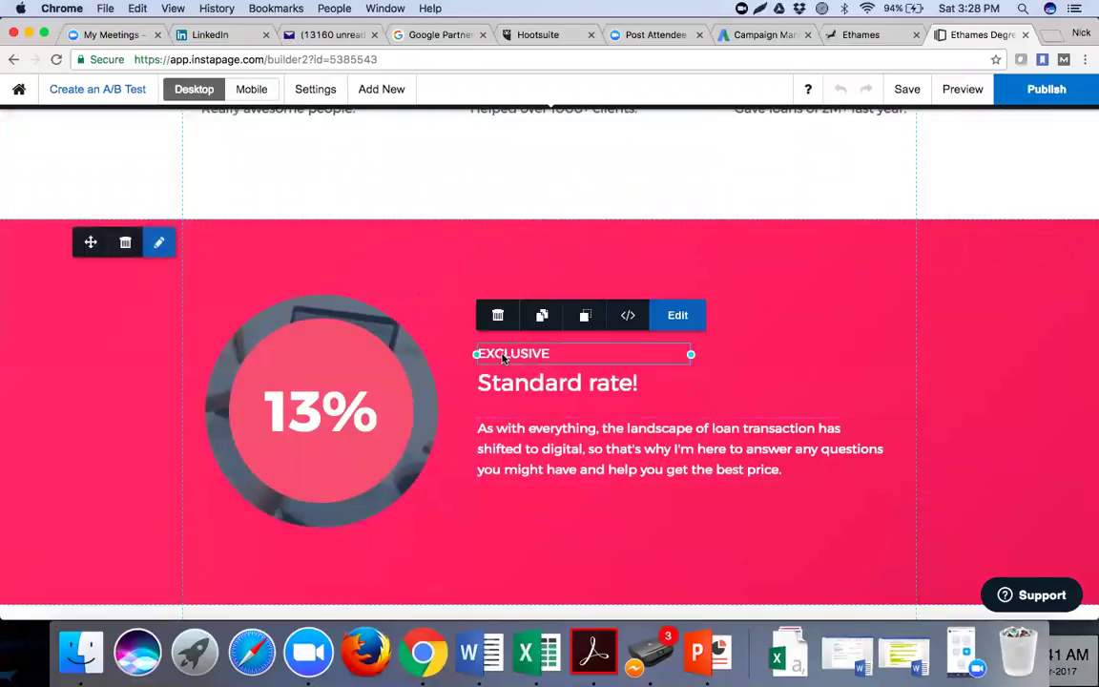
left_click(330, 399)
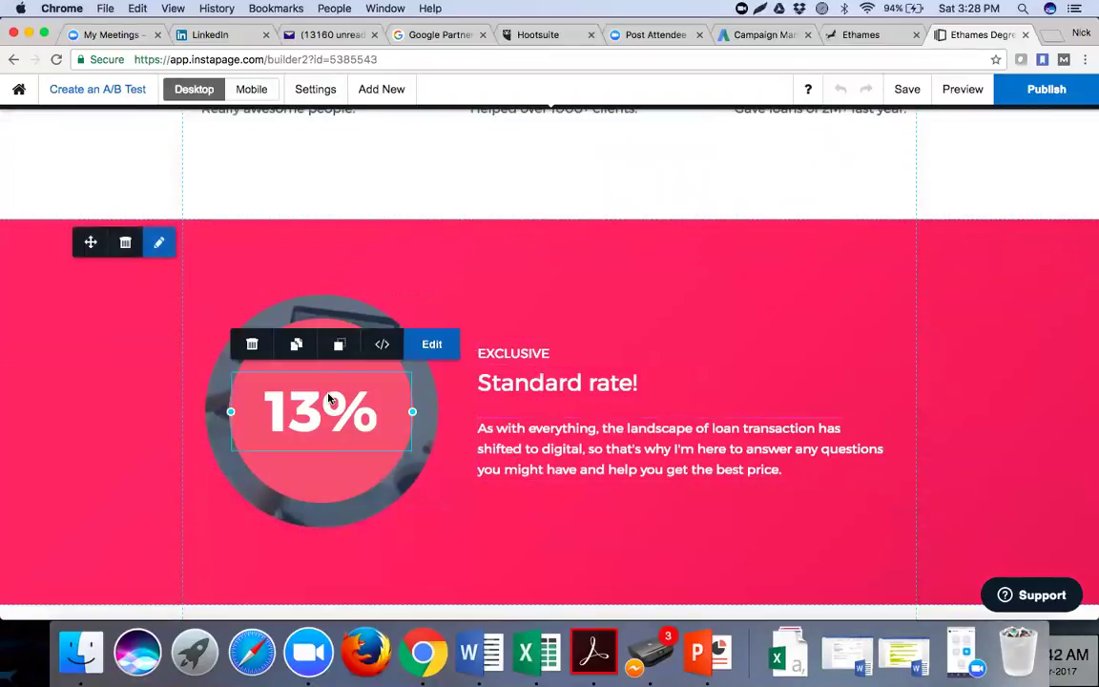
left_click(376, 93)
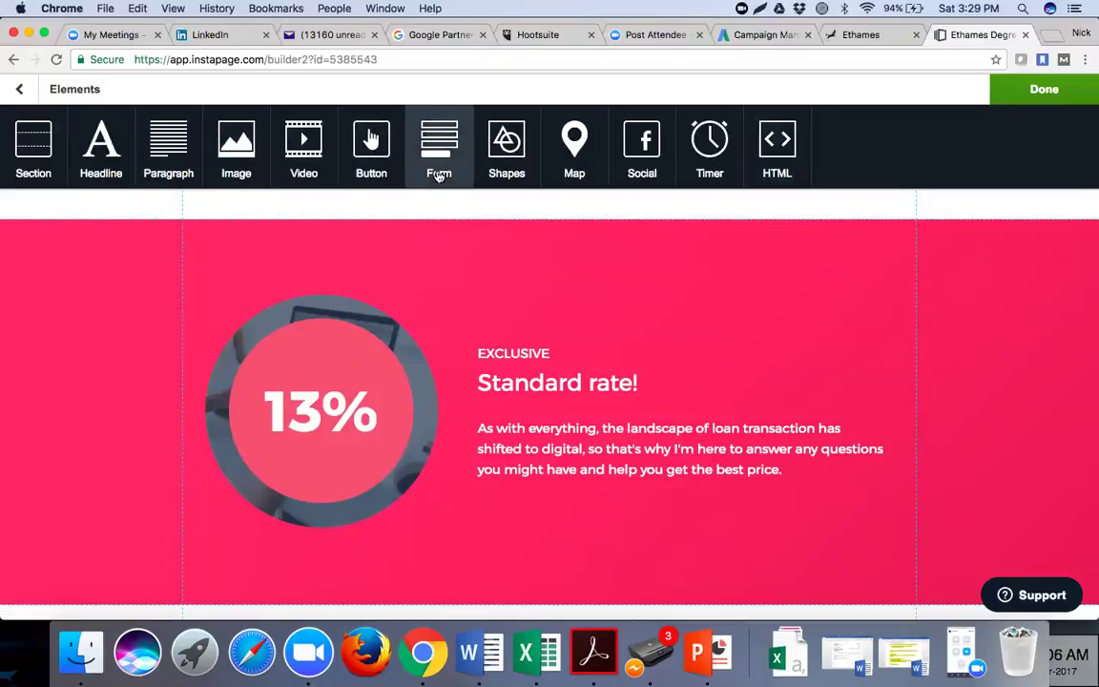
left_click(14, 91)
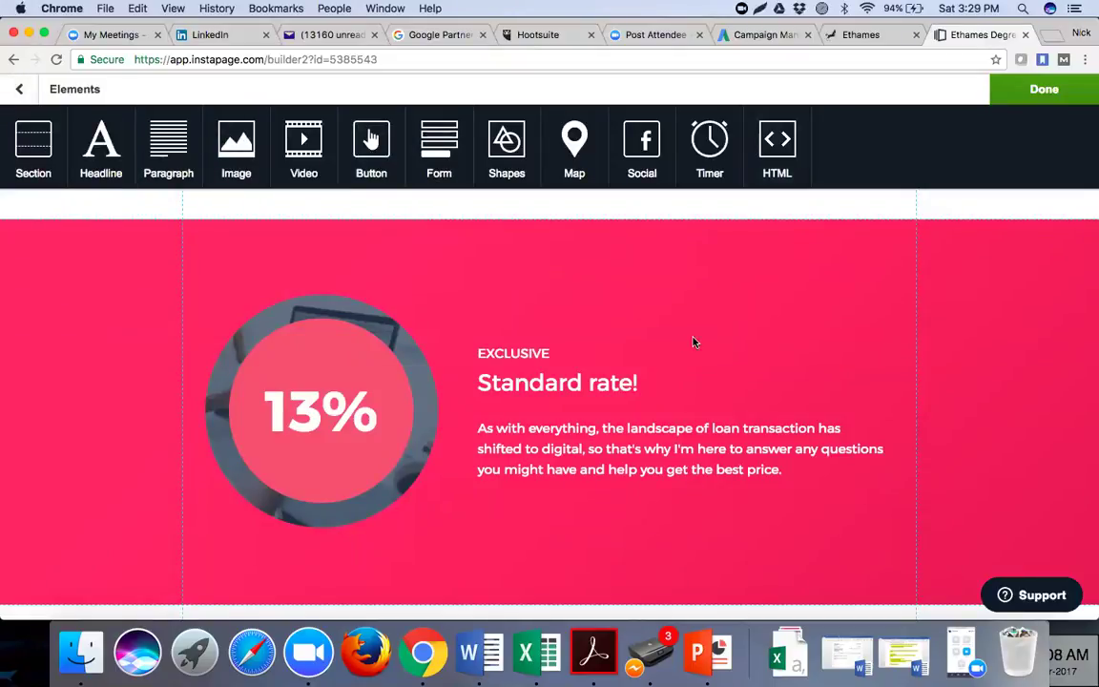
Examine the remaining template sections, from the loan types and video through the testimonials to the footer.
scroll(695, 341, "down", 10)
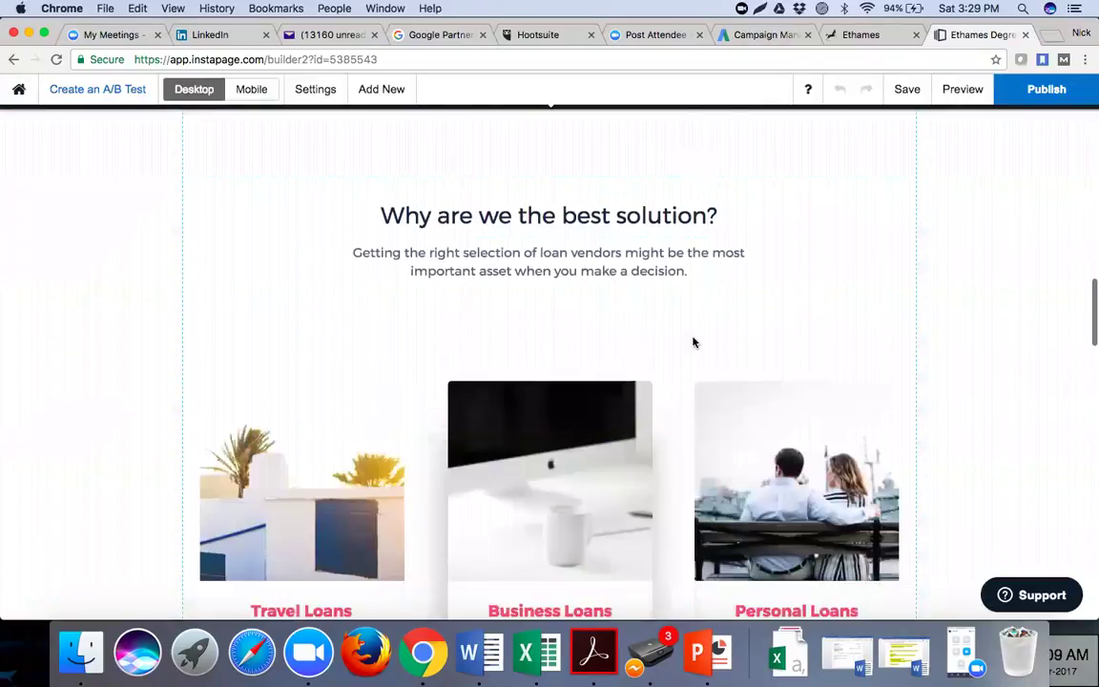
scroll(694, 341, "down", 15)
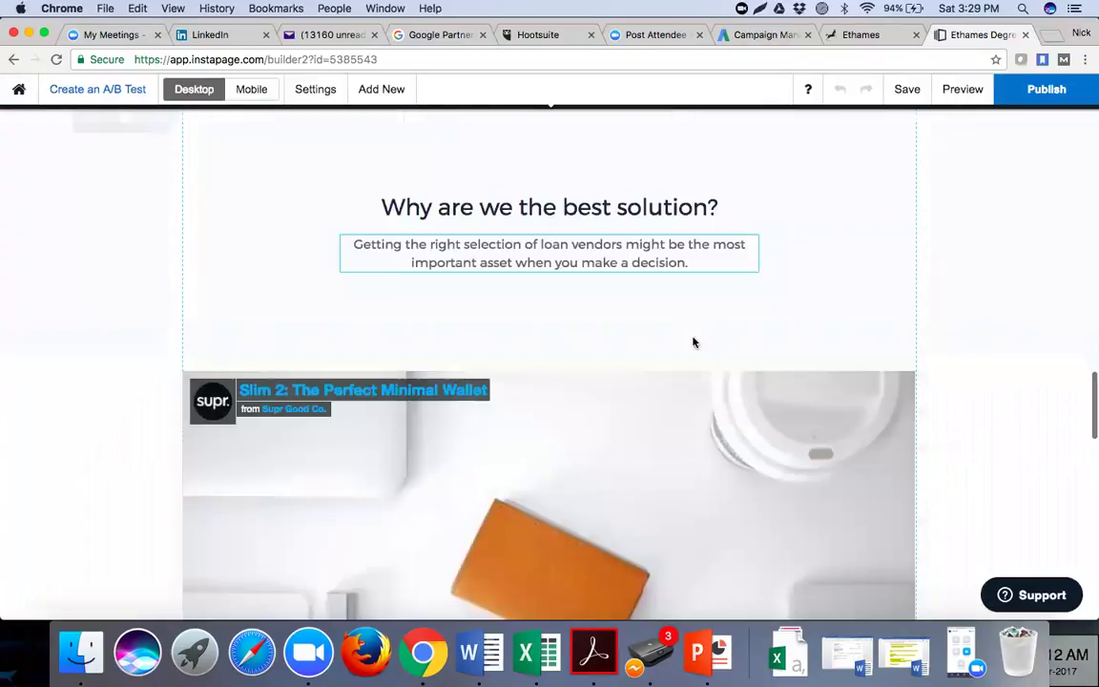
scroll(695, 342, "down", 3)
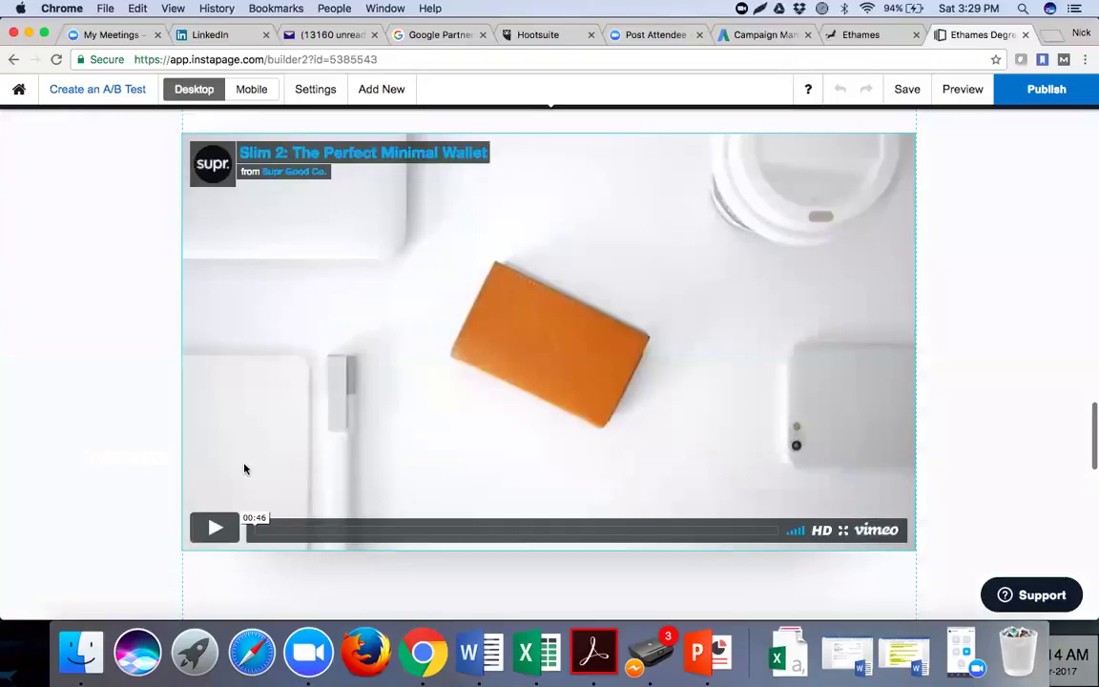
scroll(509, 374, "down", 10)
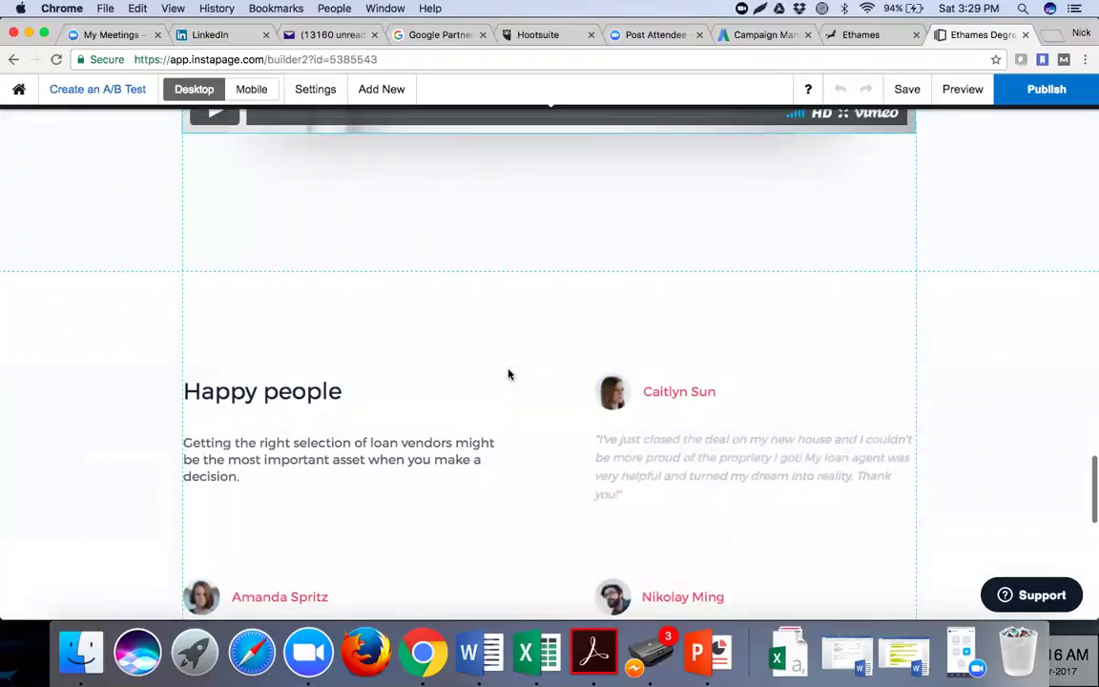
scroll(508, 374, "down", 7)
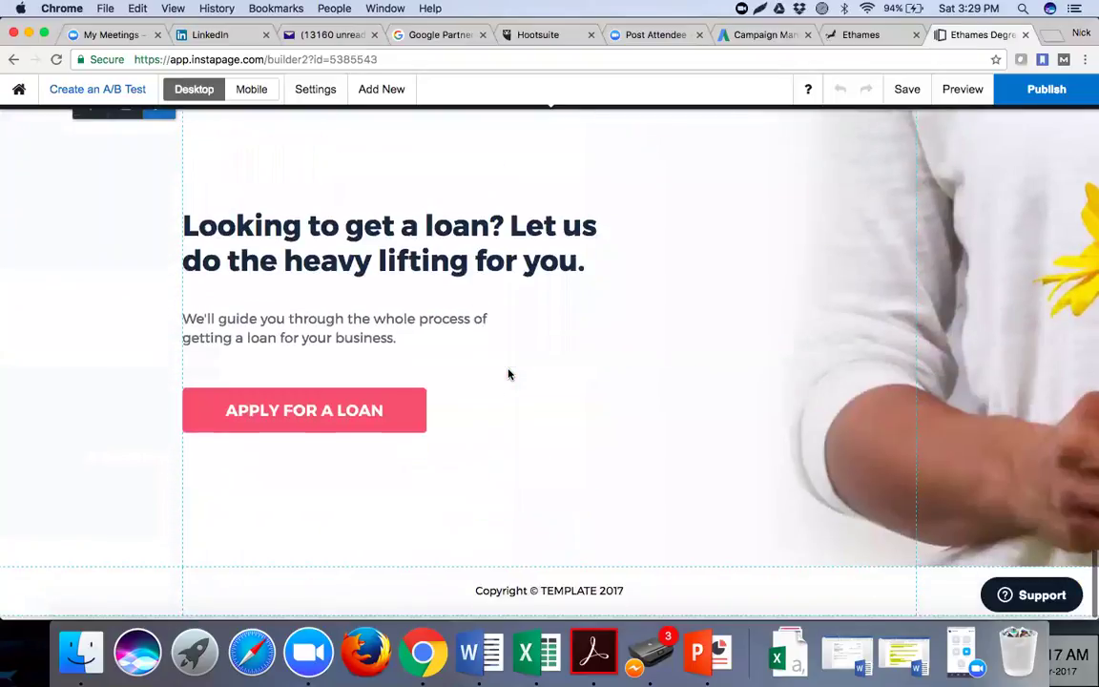
scroll(509, 374, "up", 5)
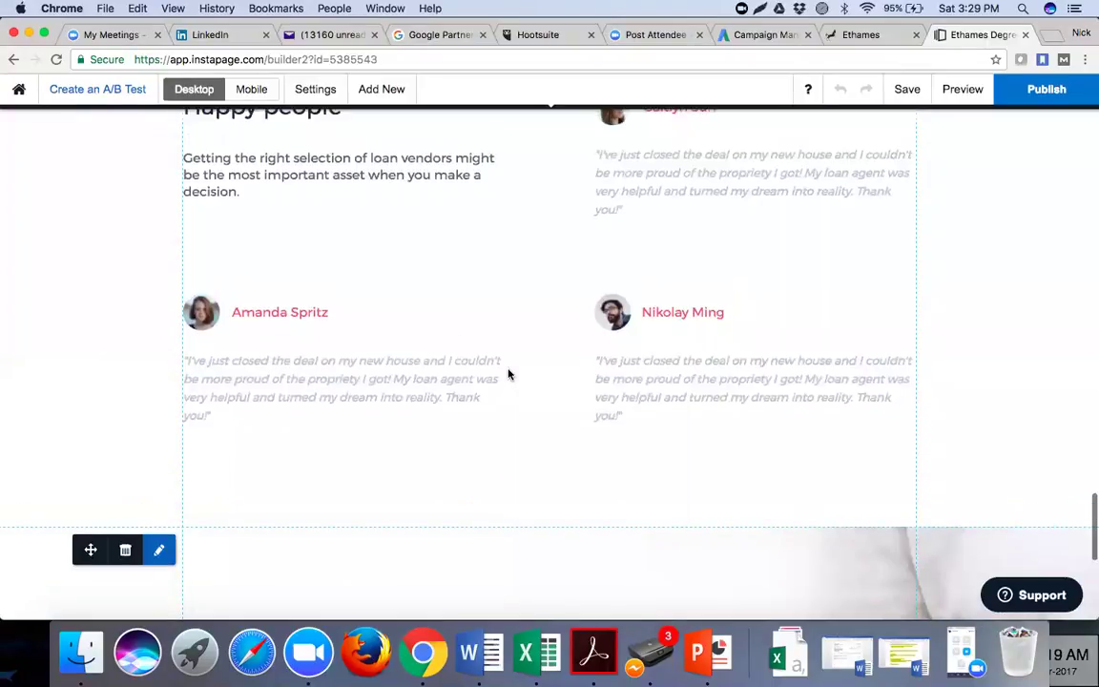
scroll(509, 374, "up", 15)
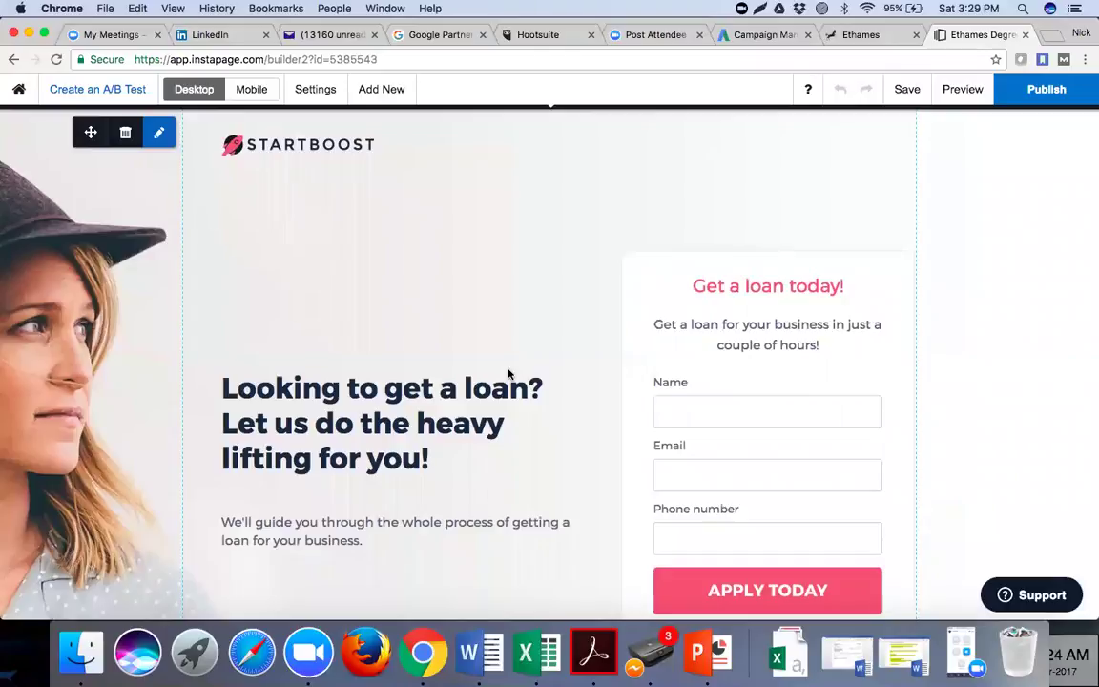
Add a social sharing element to the page and place it at the top of the hero section beside the logo.
left_click(397, 91)
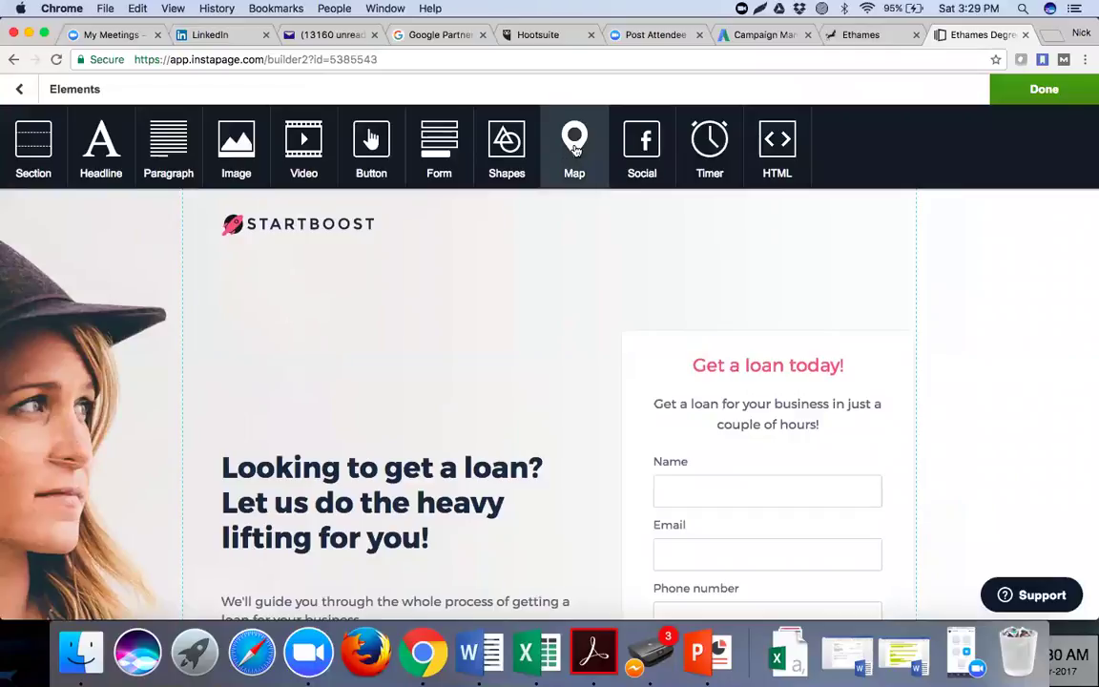
left_click(641, 159)
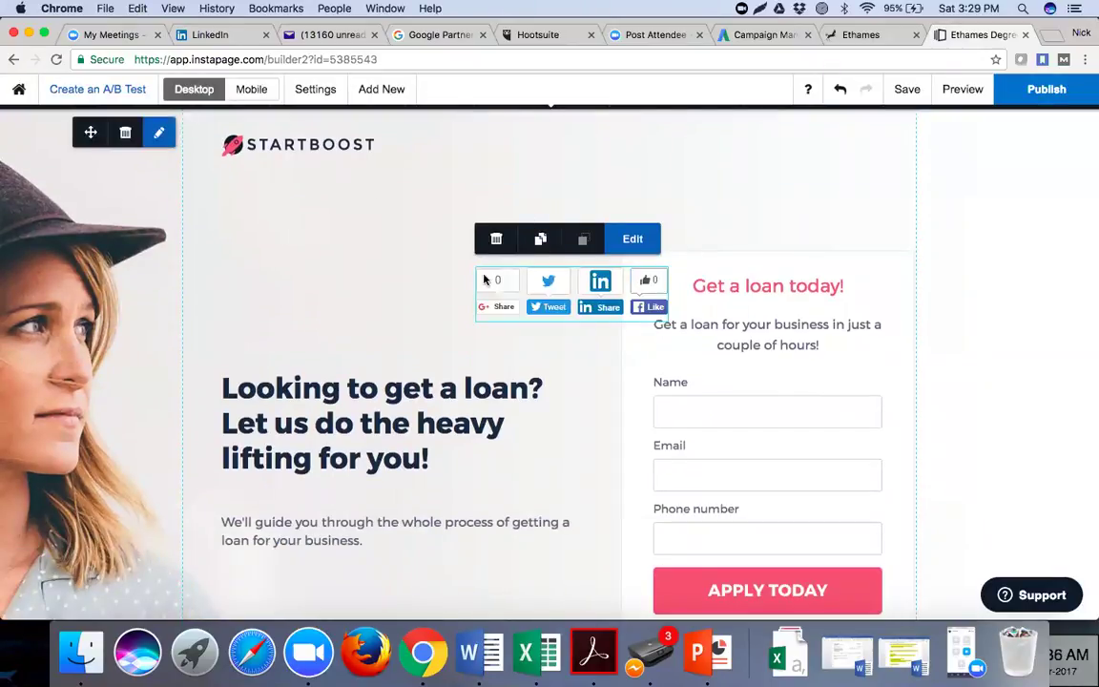
left_click_drag(523, 271, 524, 120)
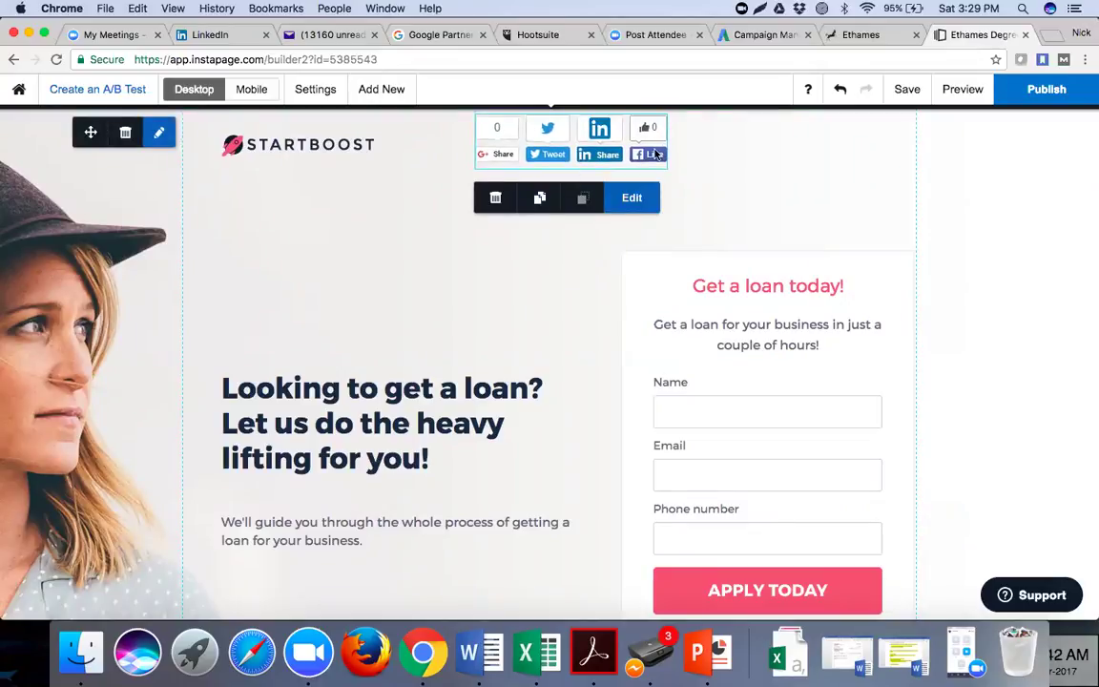
Set the social buttons to the horizontal layout with counters beside them, and move the group closer to the logo.
left_click(630, 199)
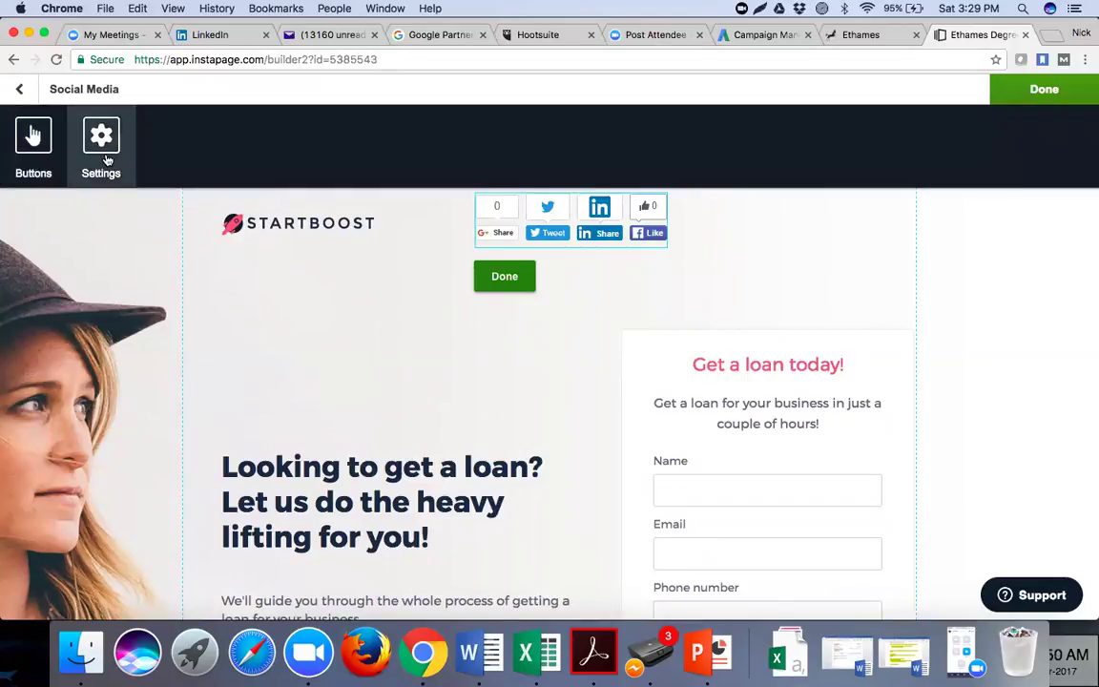
left_click(40, 149)
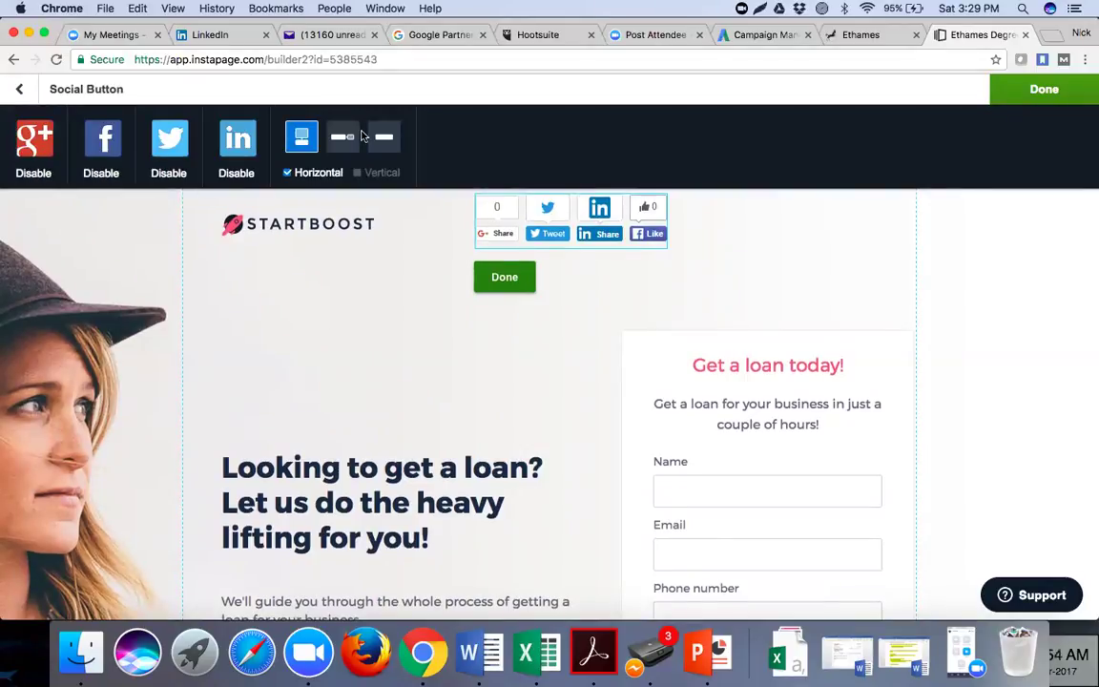
left_click(346, 140)
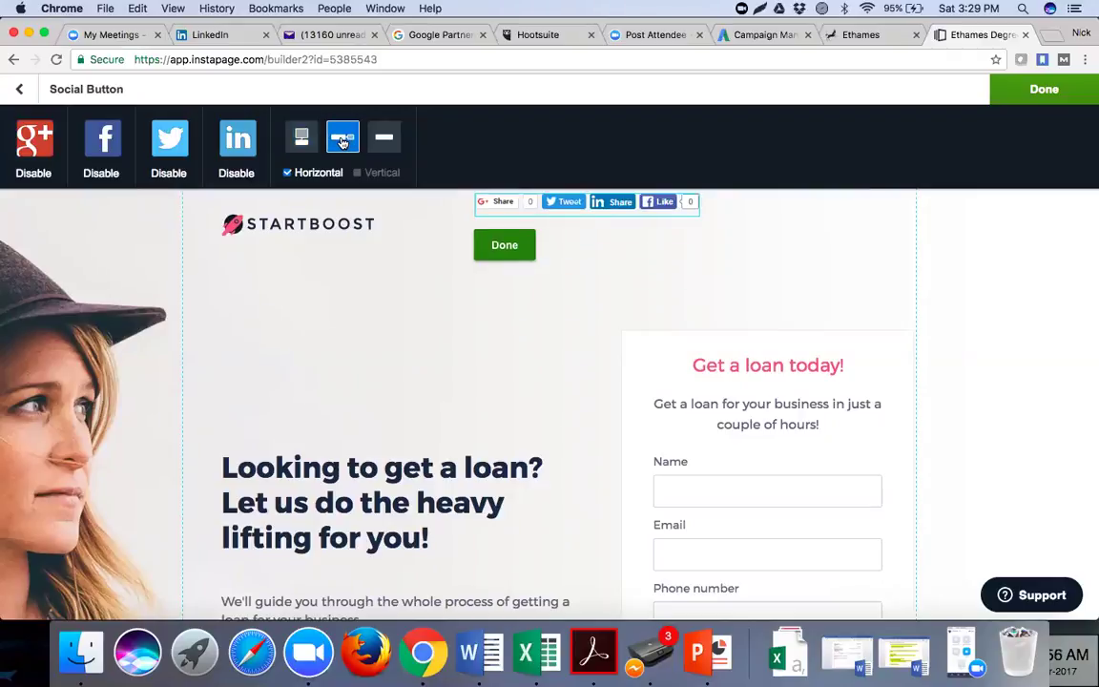
left_click(381, 141)
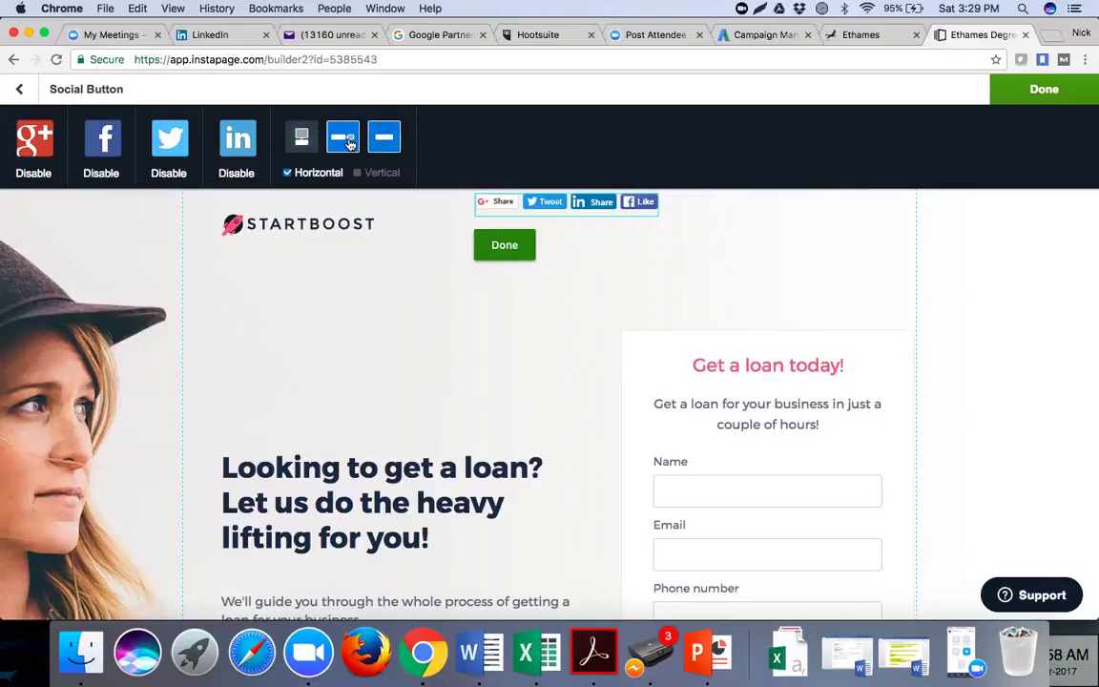
left_click(342, 139)
left_click(625, 252)
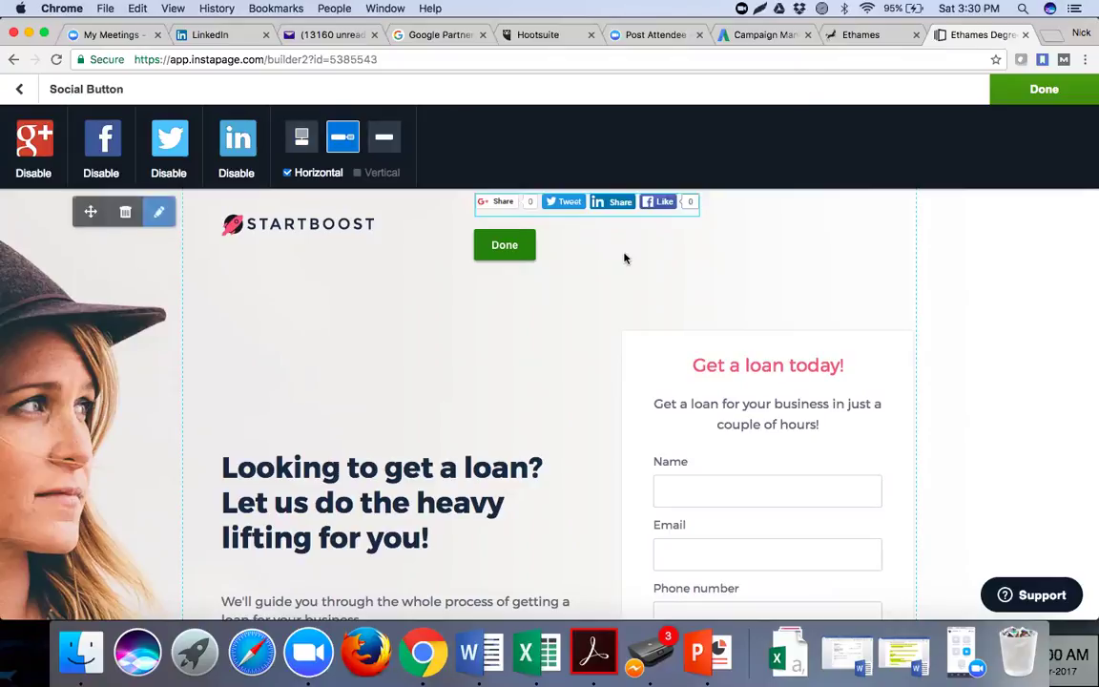
left_click_drag(611, 127, 574, 137)
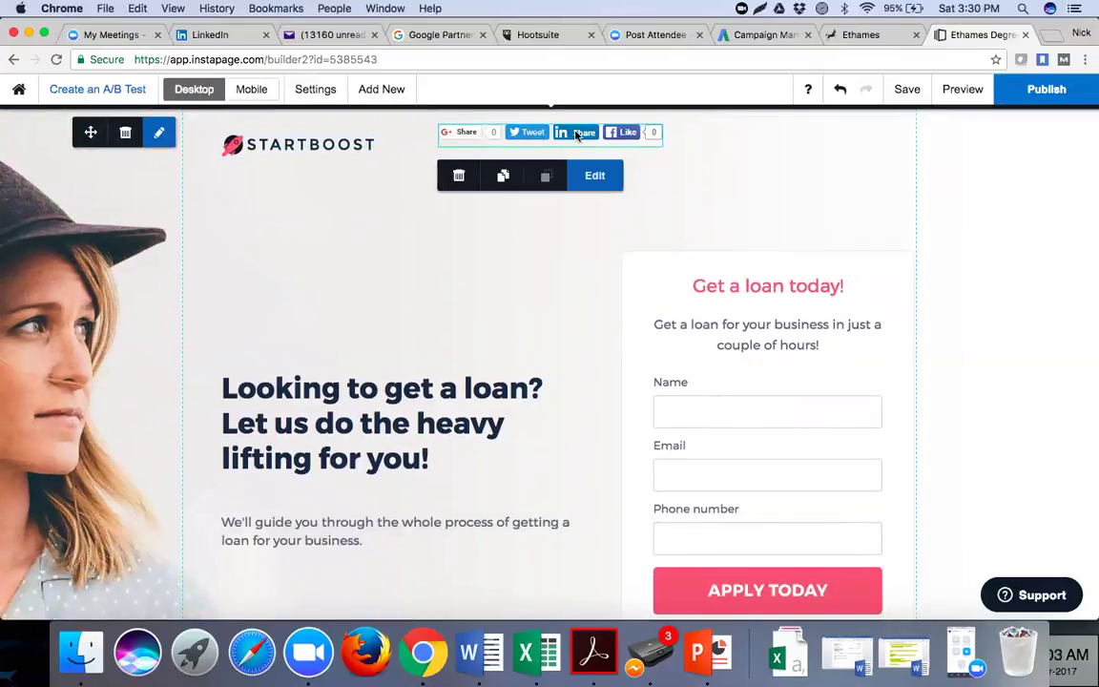
left_click(722, 155)
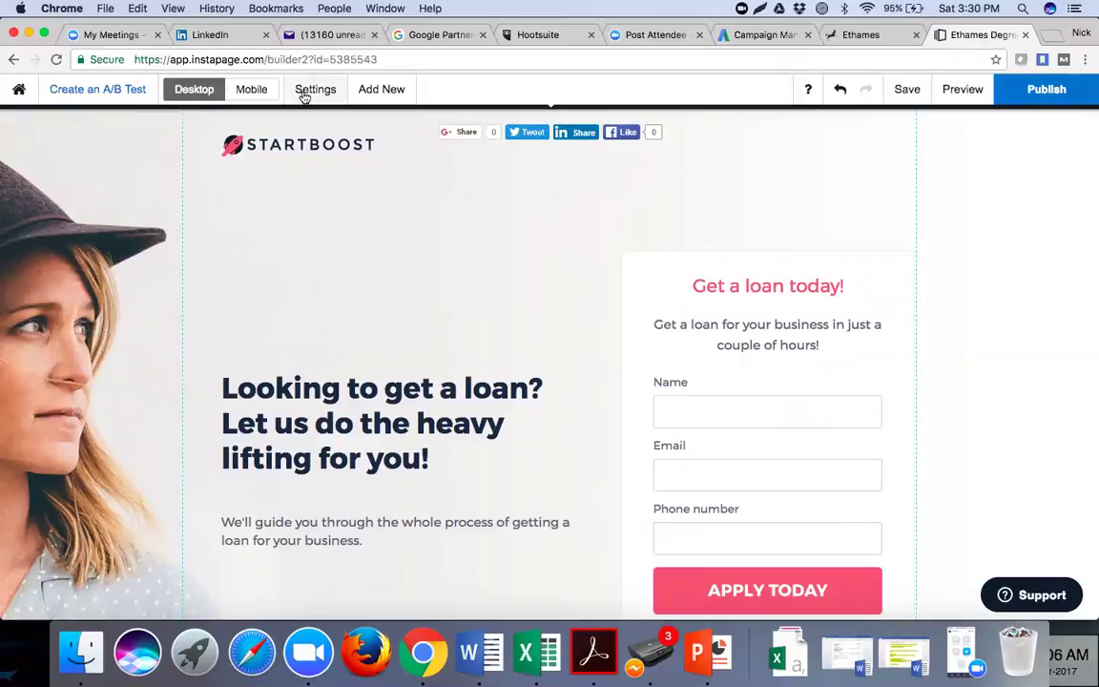
left_click(385, 91)
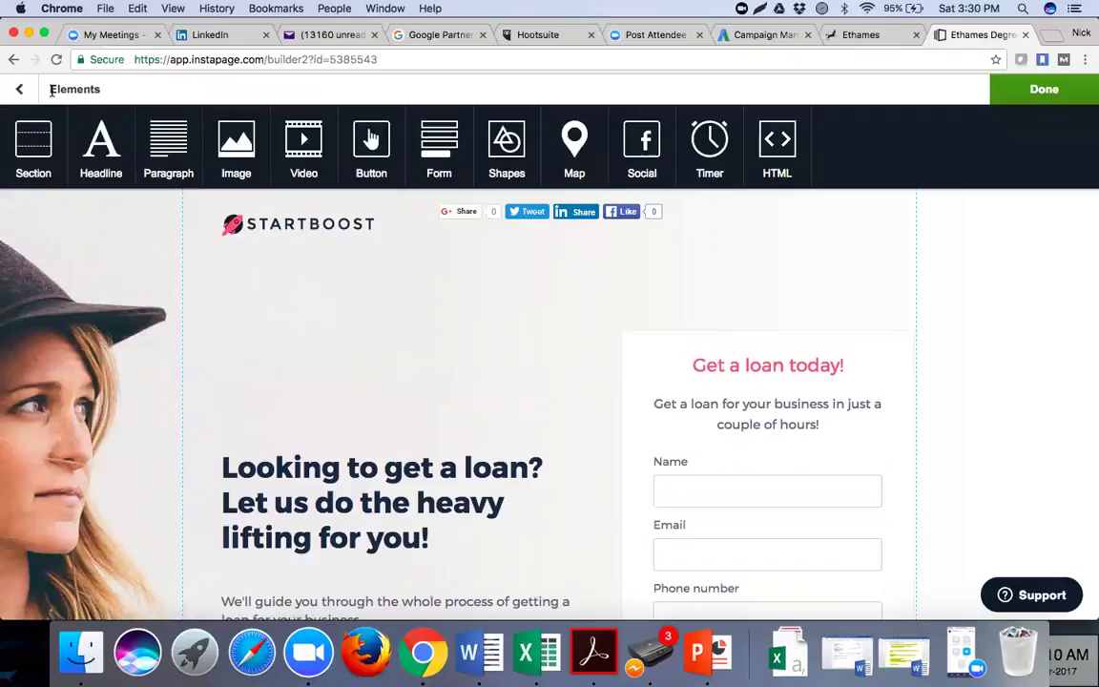
left_click(19, 89)
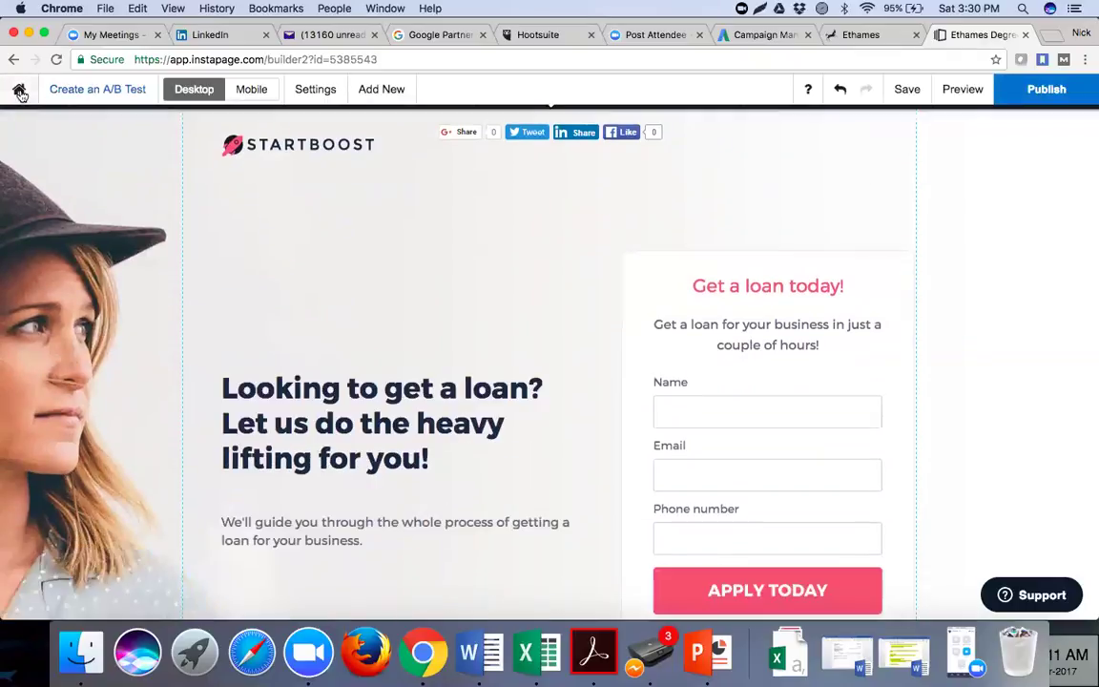
Examine the page's SEO settings, including the page title, keywords and meta description fields.
left_click(314, 90)
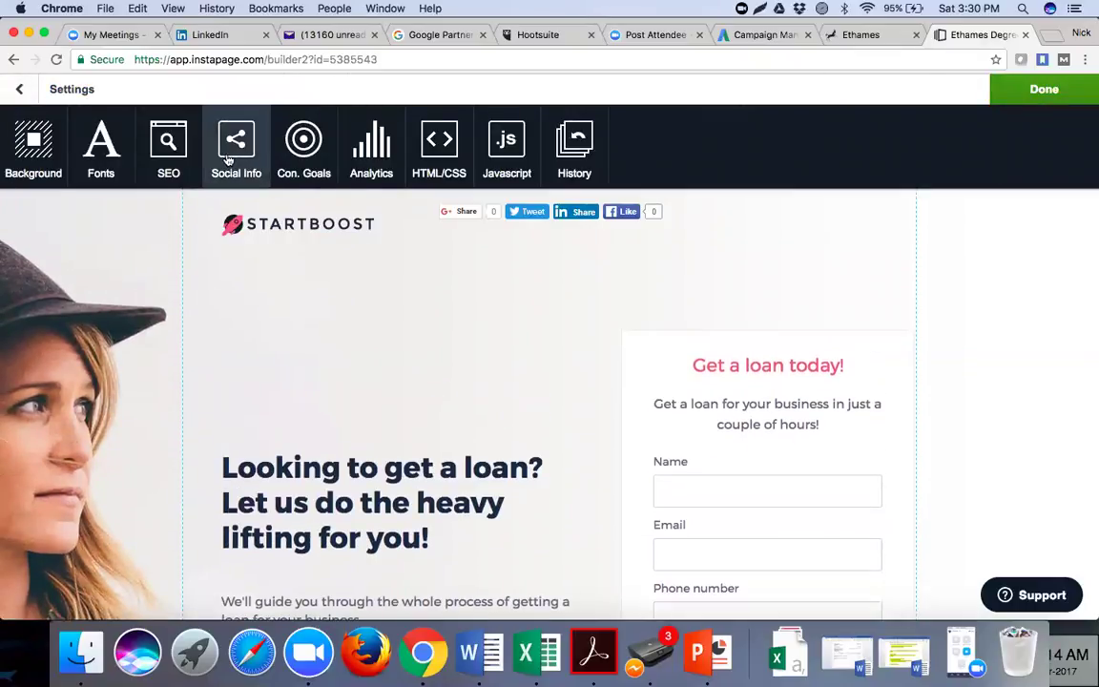
left_click(168, 143)
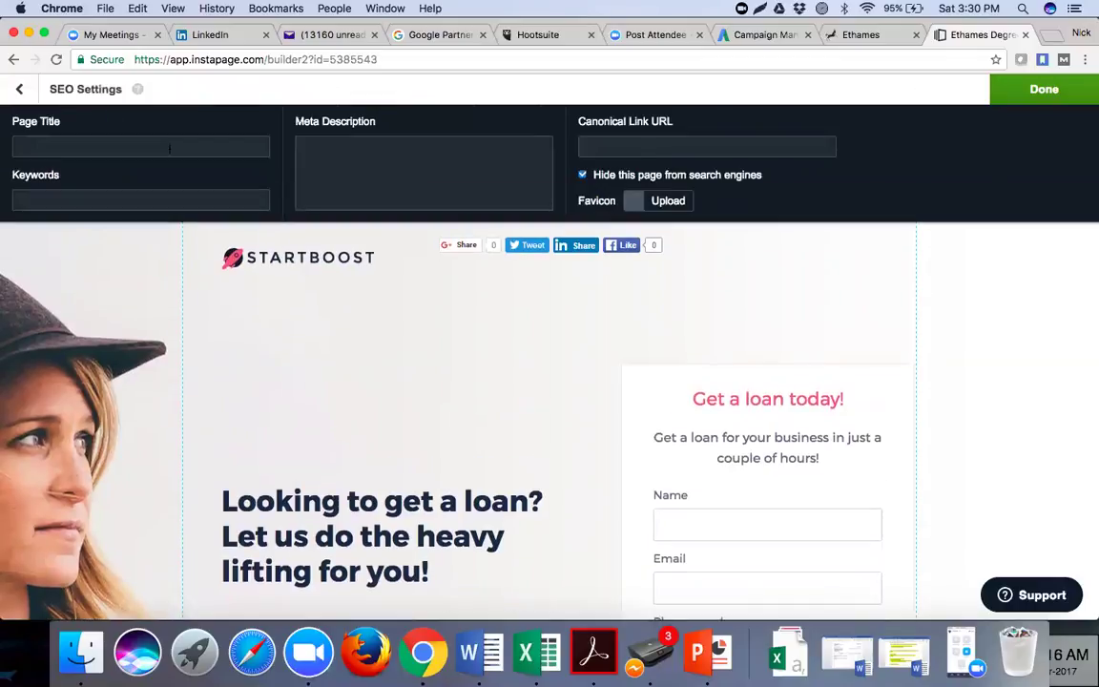
left_click(82, 202)
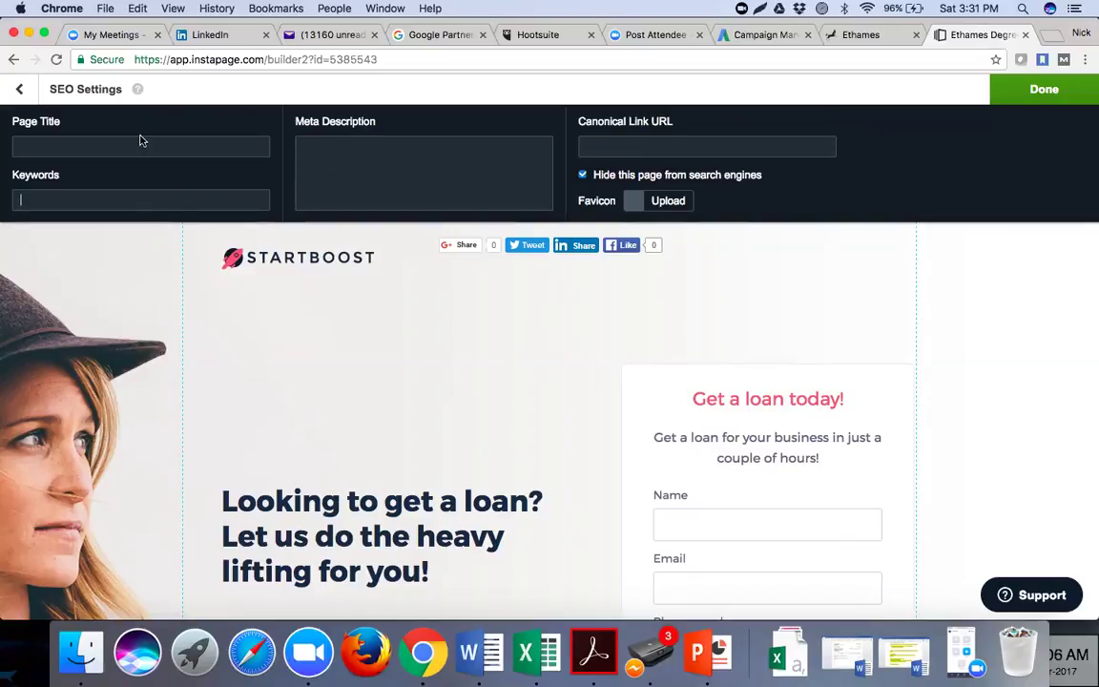
left_click(24, 90)
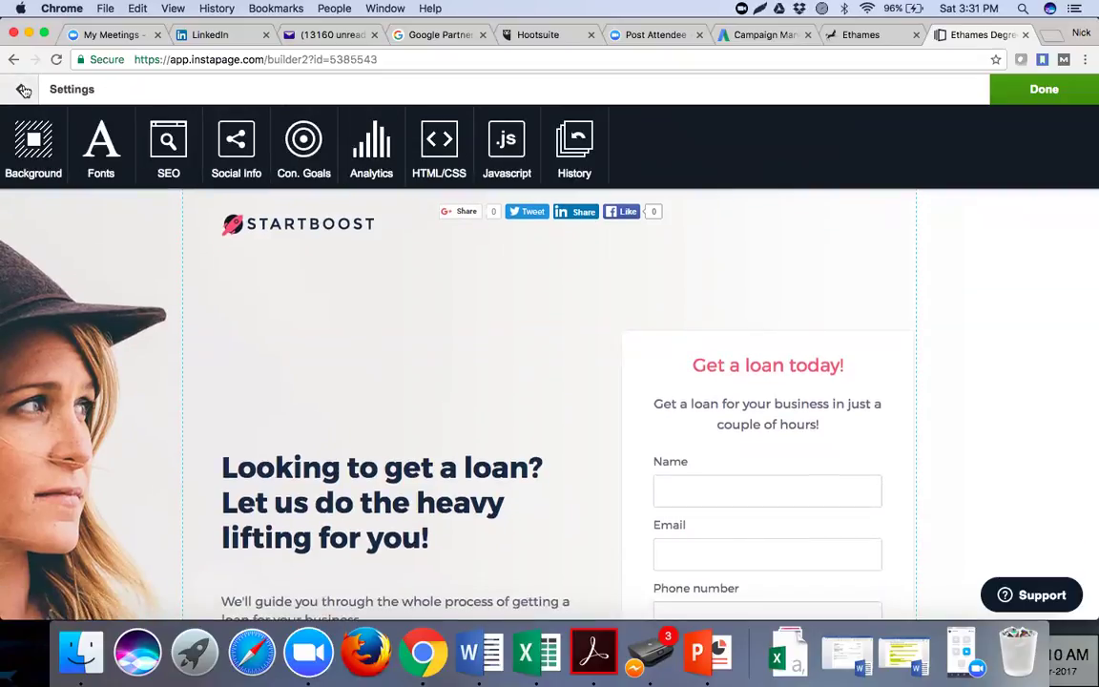
Enable External Conversion Tracking in the page's conversion goals and cut the script from its code field.
left_click(304, 155)
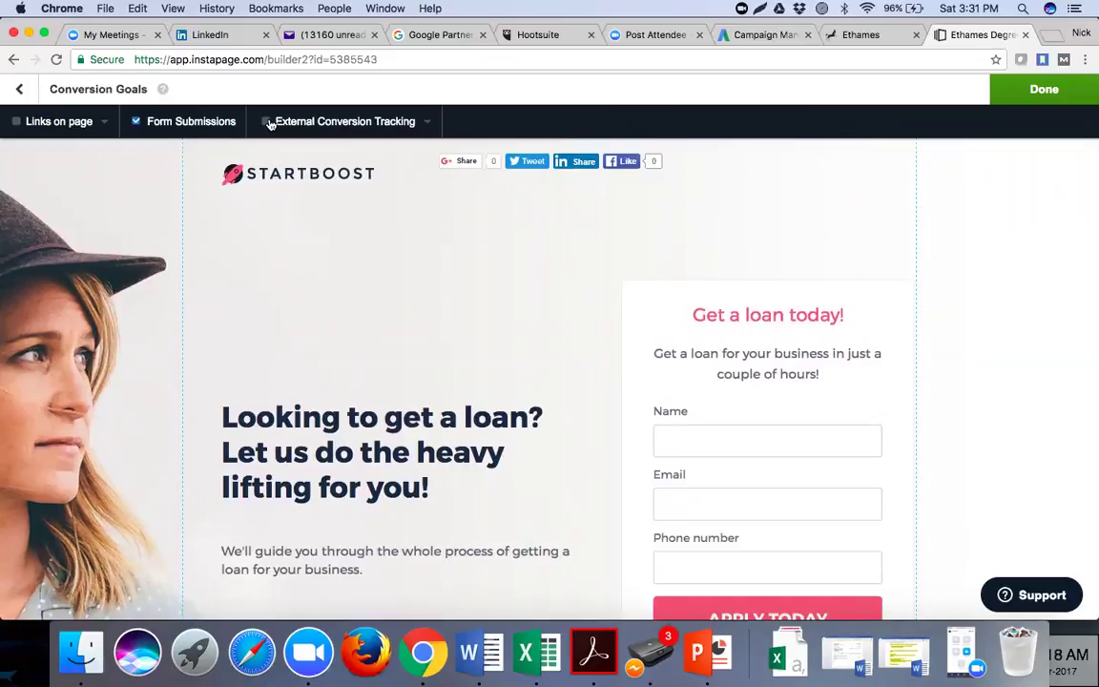
left_click(427, 124)
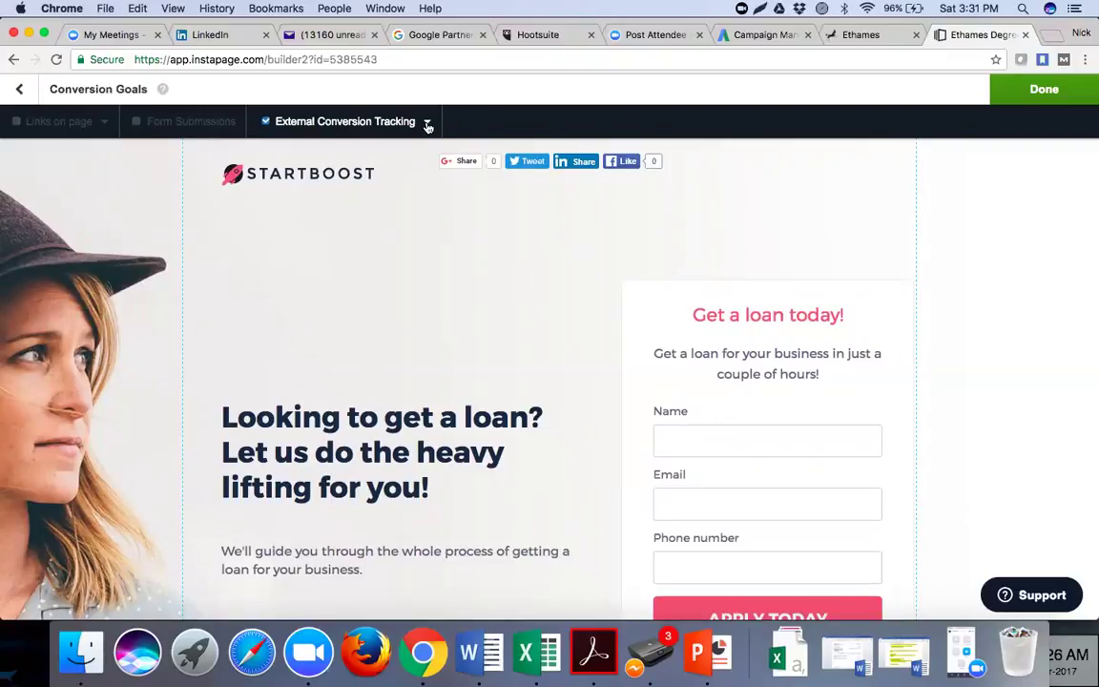
left_click(427, 124)
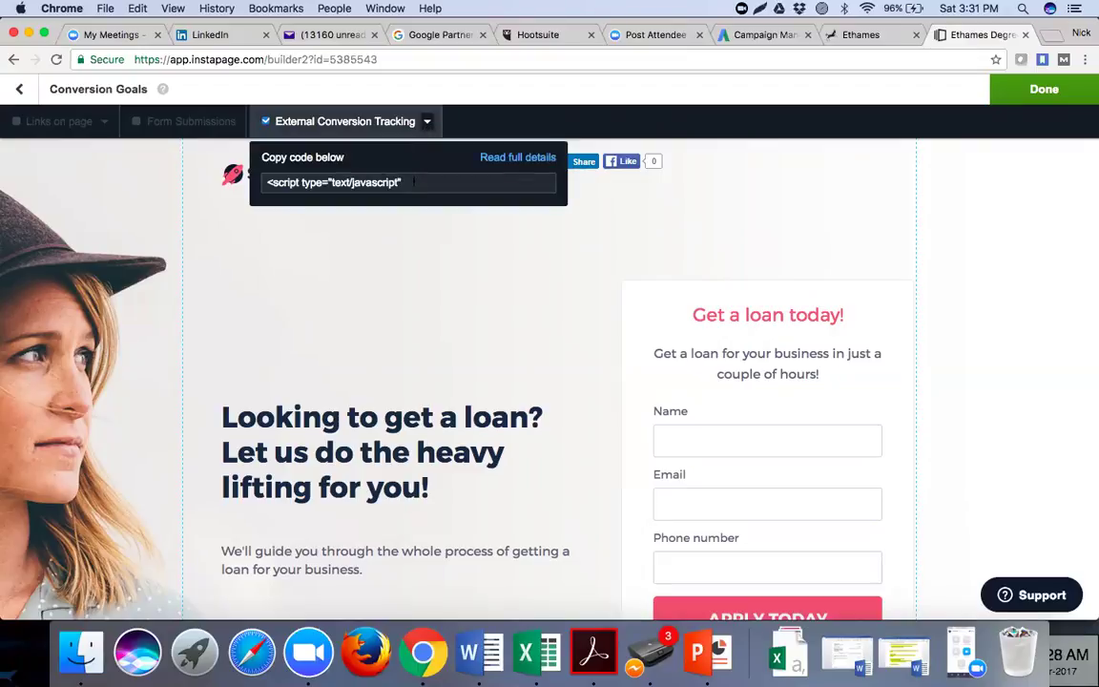
left_click(416, 181)
key("super+x")
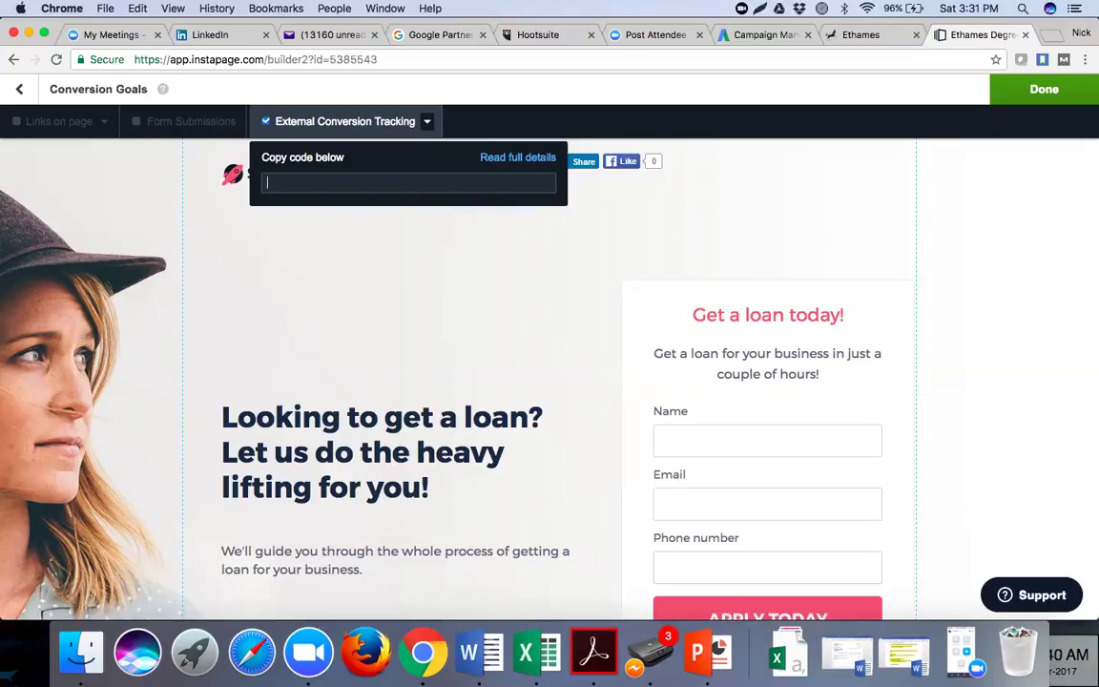
Reopen the page's conversion goals to check the script in the External Conversion Tracking code field, and return to the builder.
left_click(422, 280)
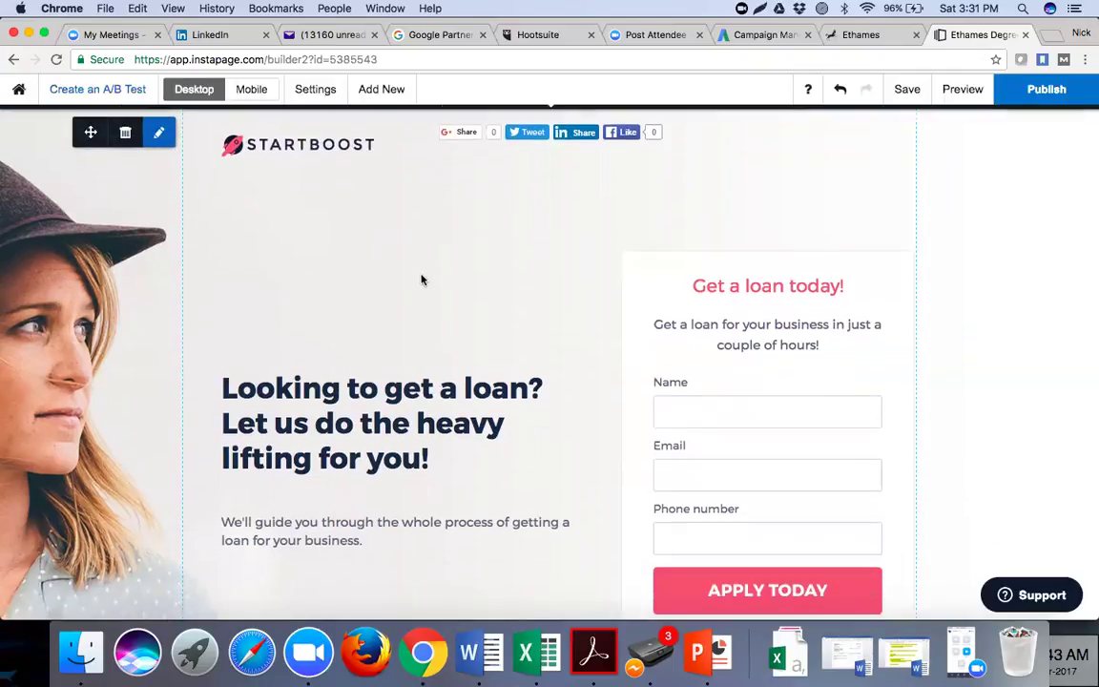
left_click(322, 92)
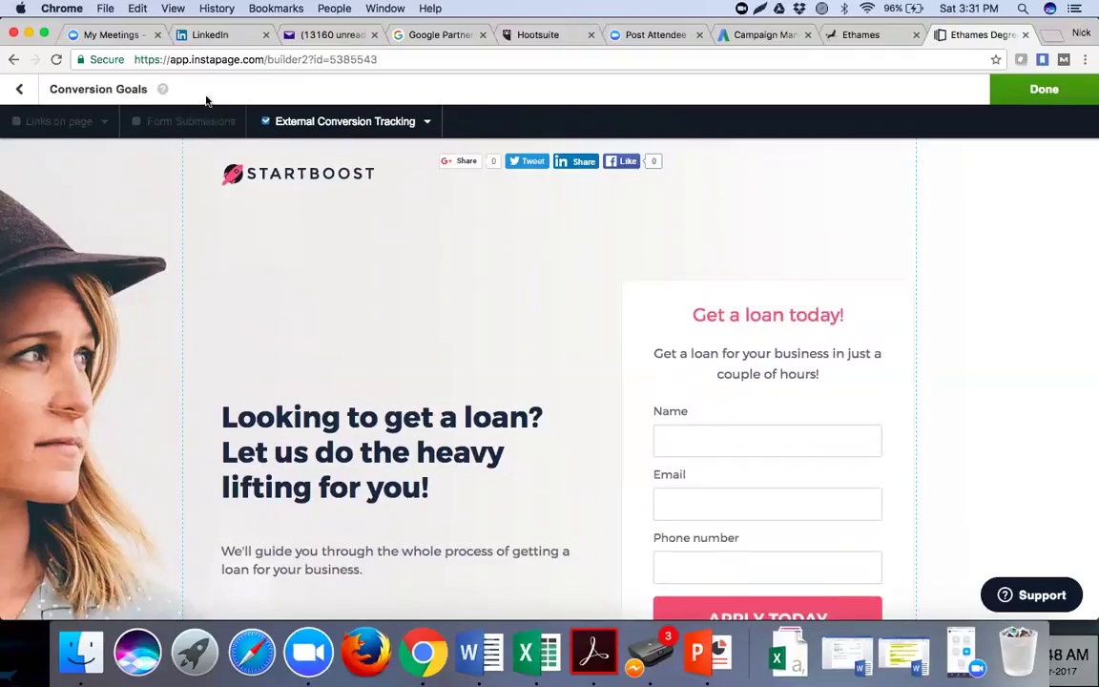
left_click(351, 124)
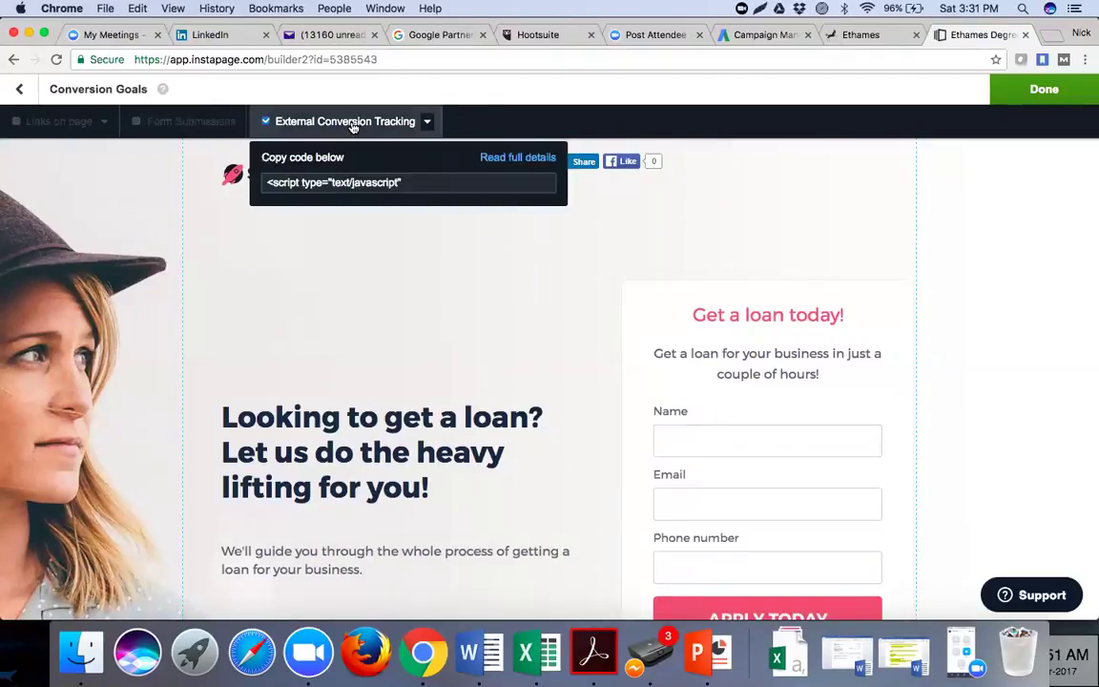
left_click(355, 182)
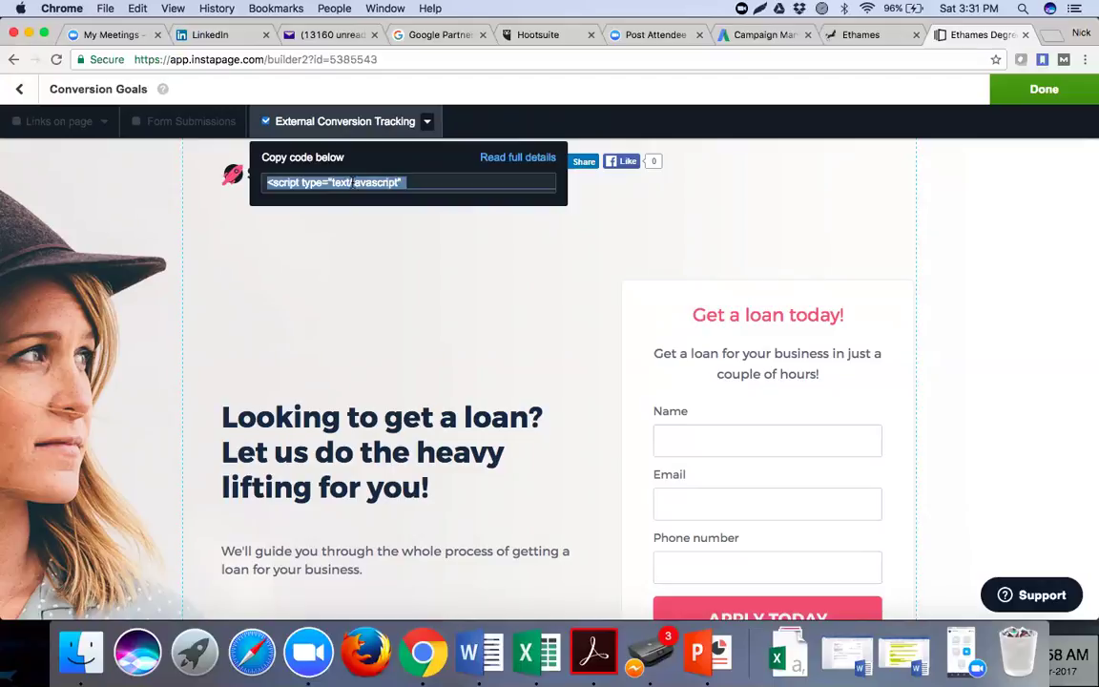
left_click(427, 256)
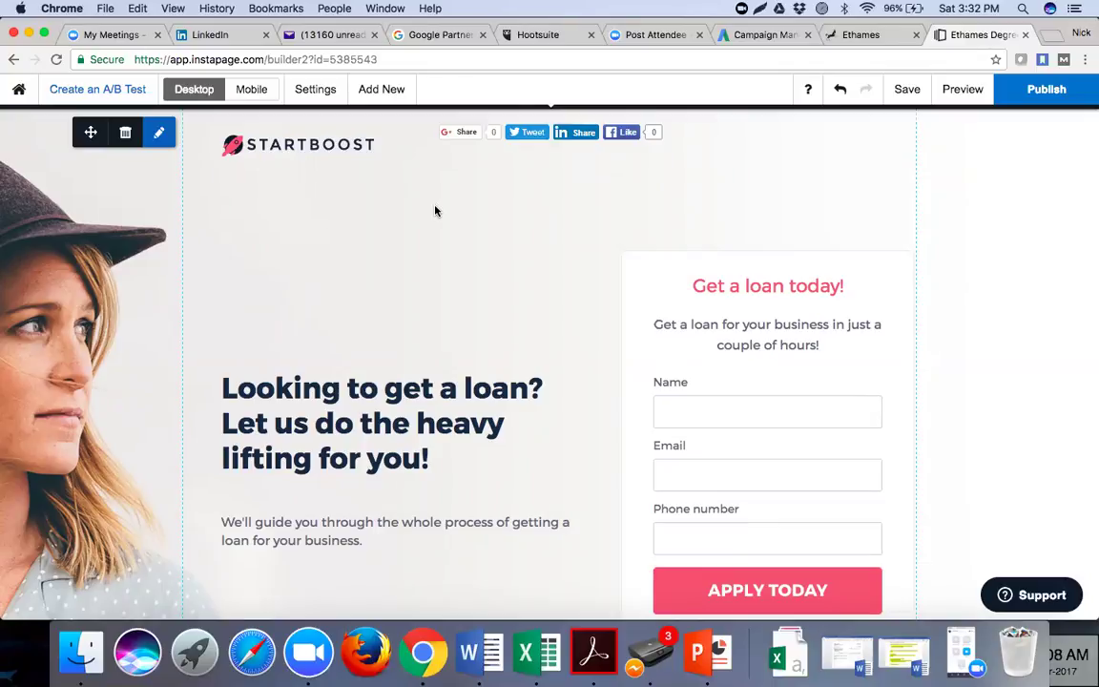
Save the page, return to the dashboard and reopen the Ethames Degree College Campaign 1 page for editing.
left_click(906, 92)
left_click(19, 95)
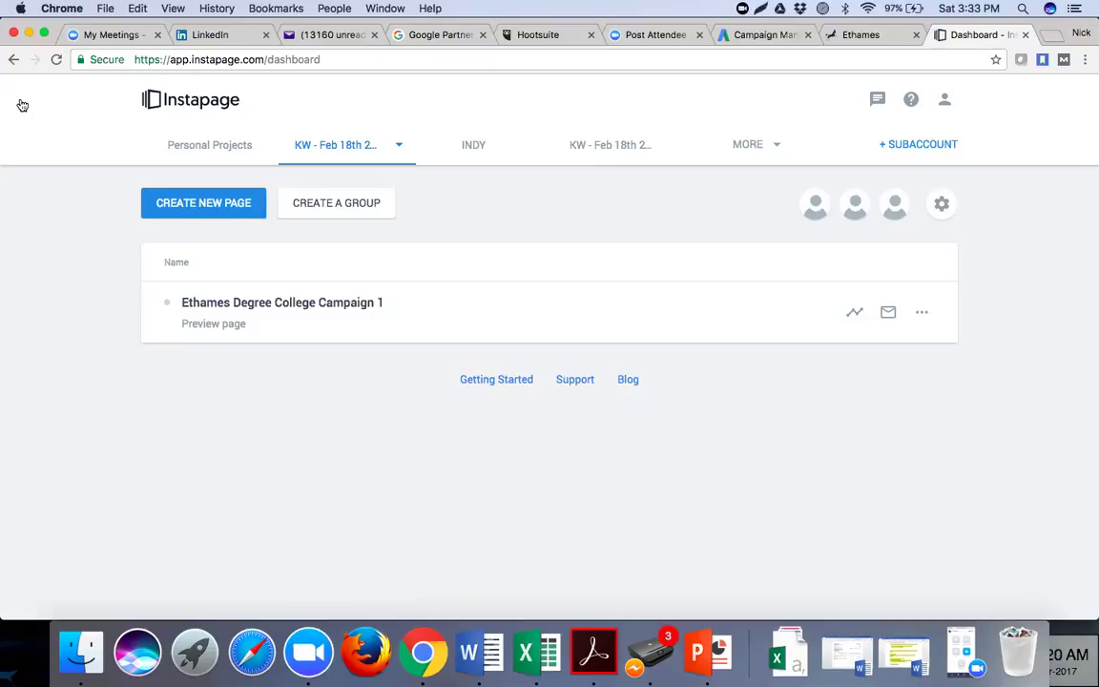
left_click(336, 309)
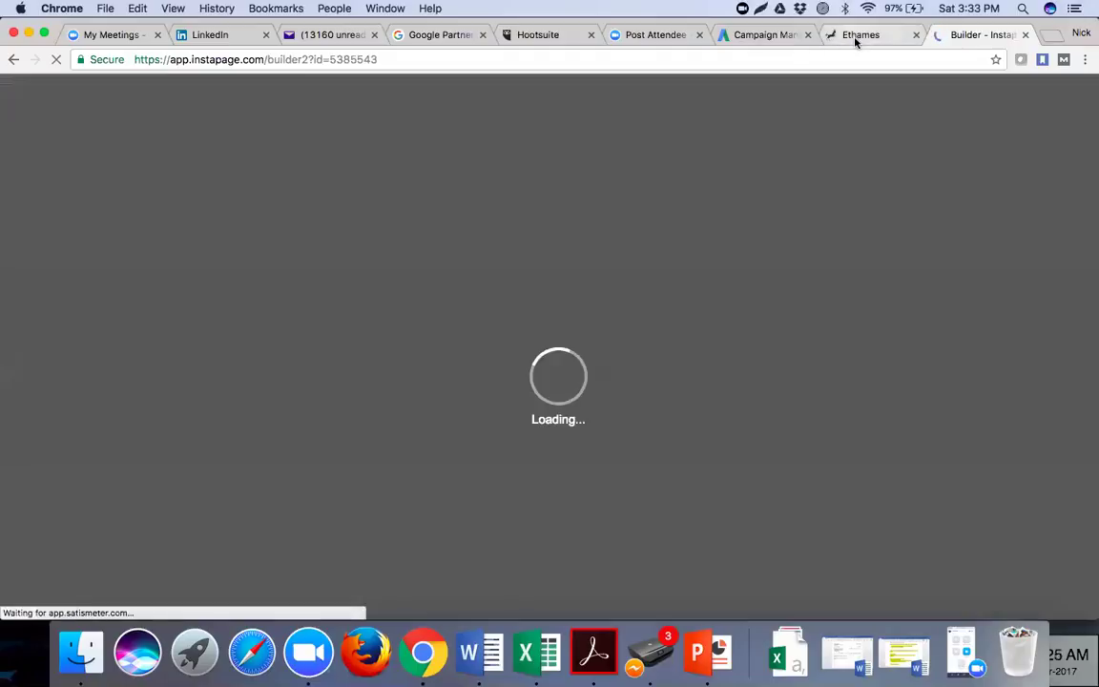
Examine the path after the domain in the live Ethames landing page's URL, and return to the Instapage builder.
left_click(856, 38)
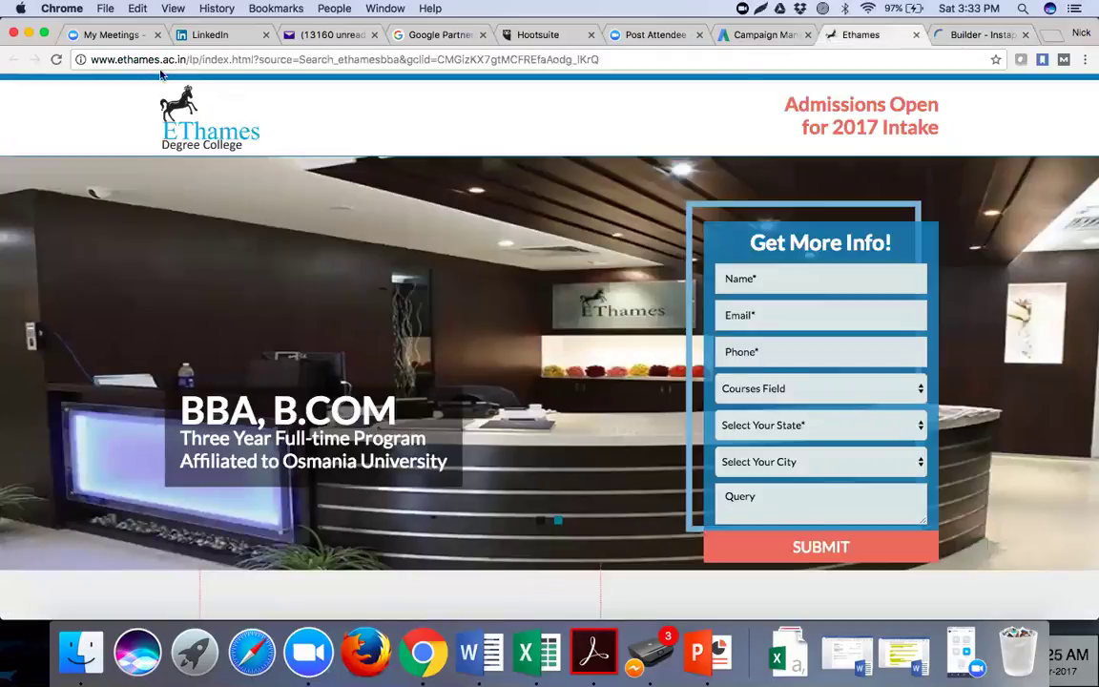
left_click(190, 59)
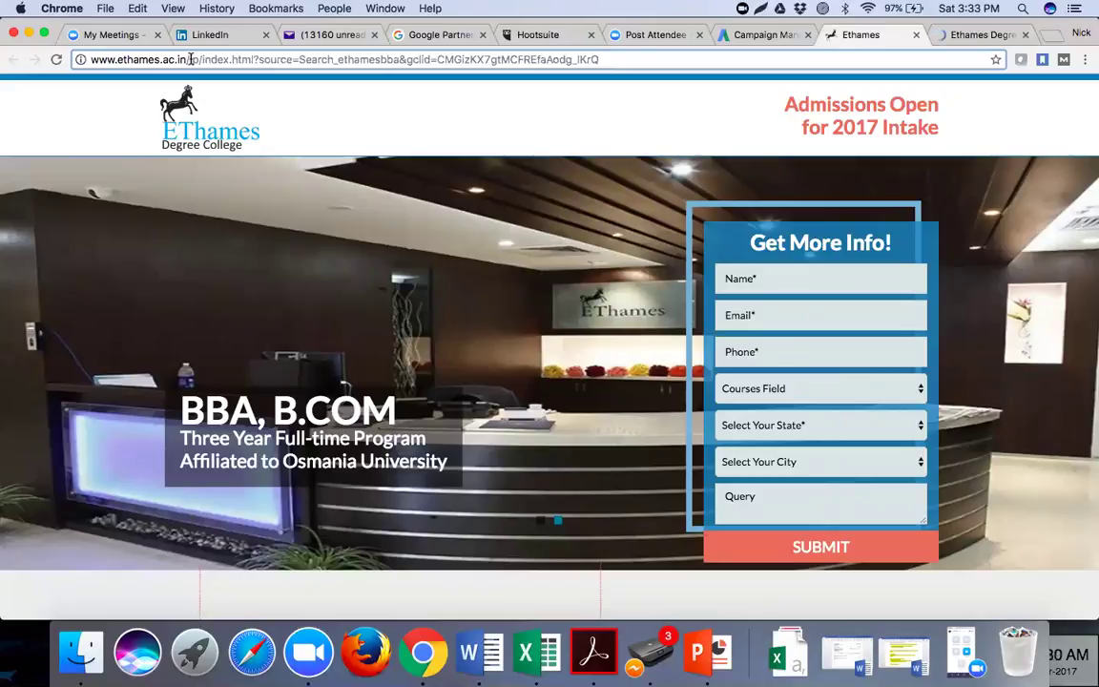
left_click_drag(190, 59, 561, 69)
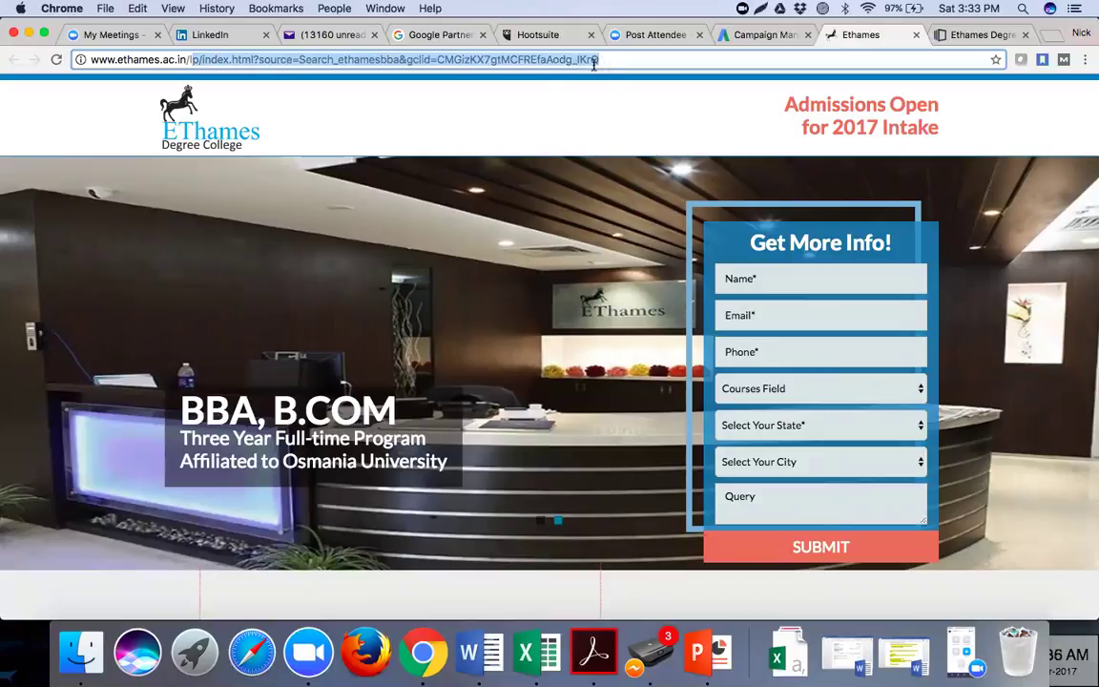
left_click(511, 60)
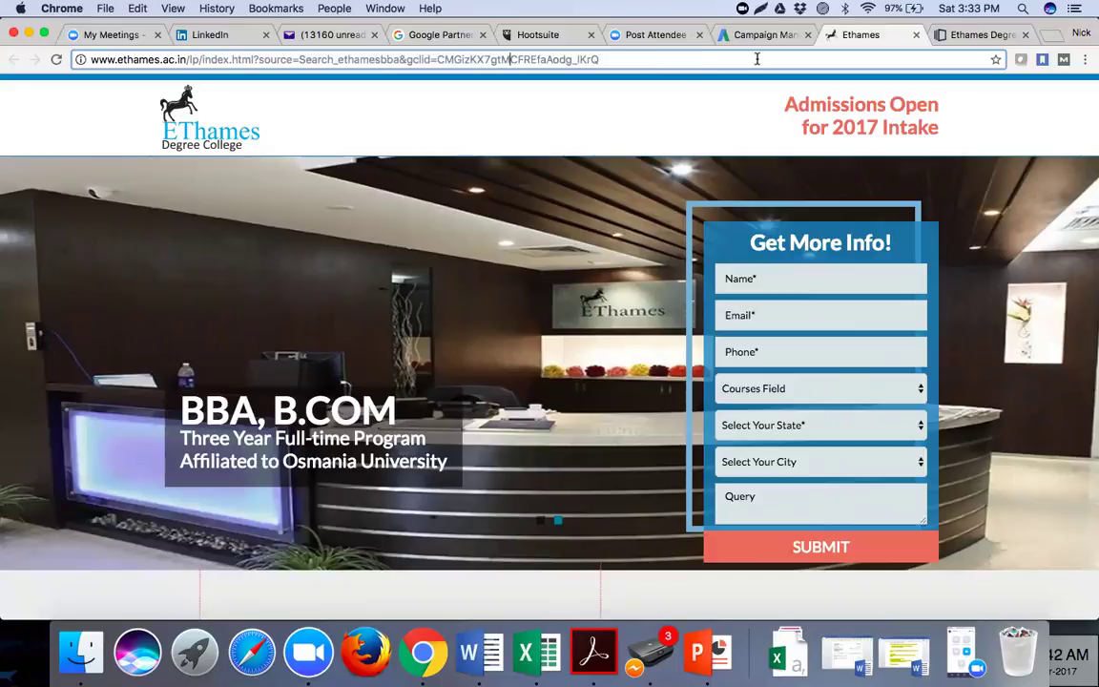
left_click(986, 37)
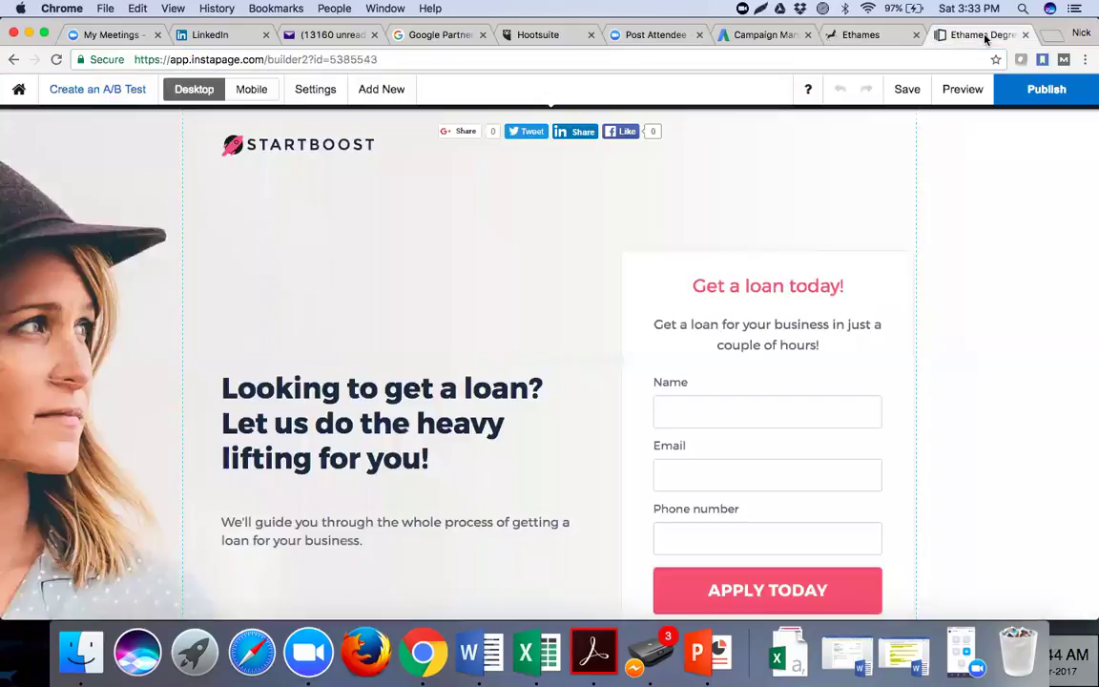
View the page's publishing options and the Custom Domain form, leave without publishing, and save the page.
left_click(1035, 96)
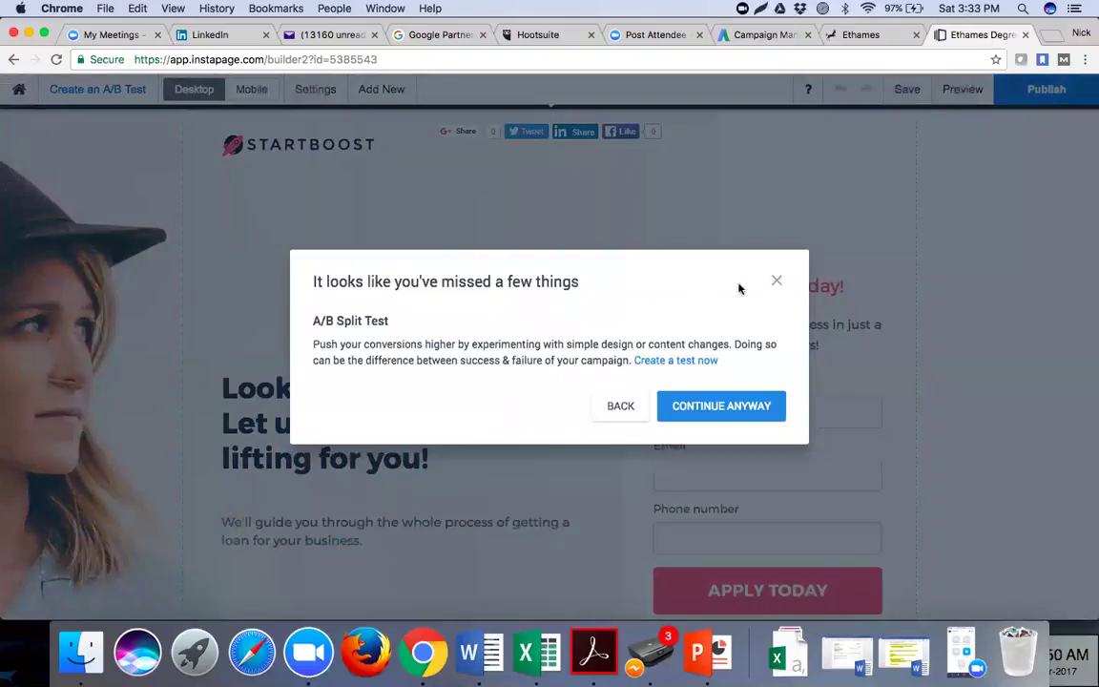
left_click(709, 412)
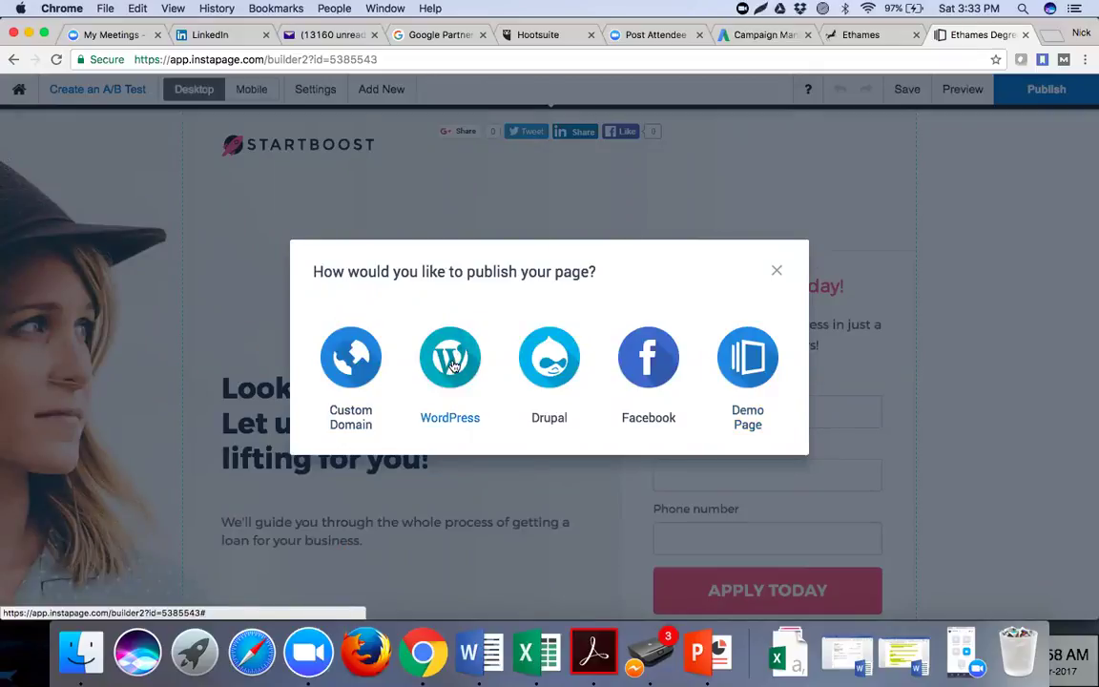
left_click(350, 360)
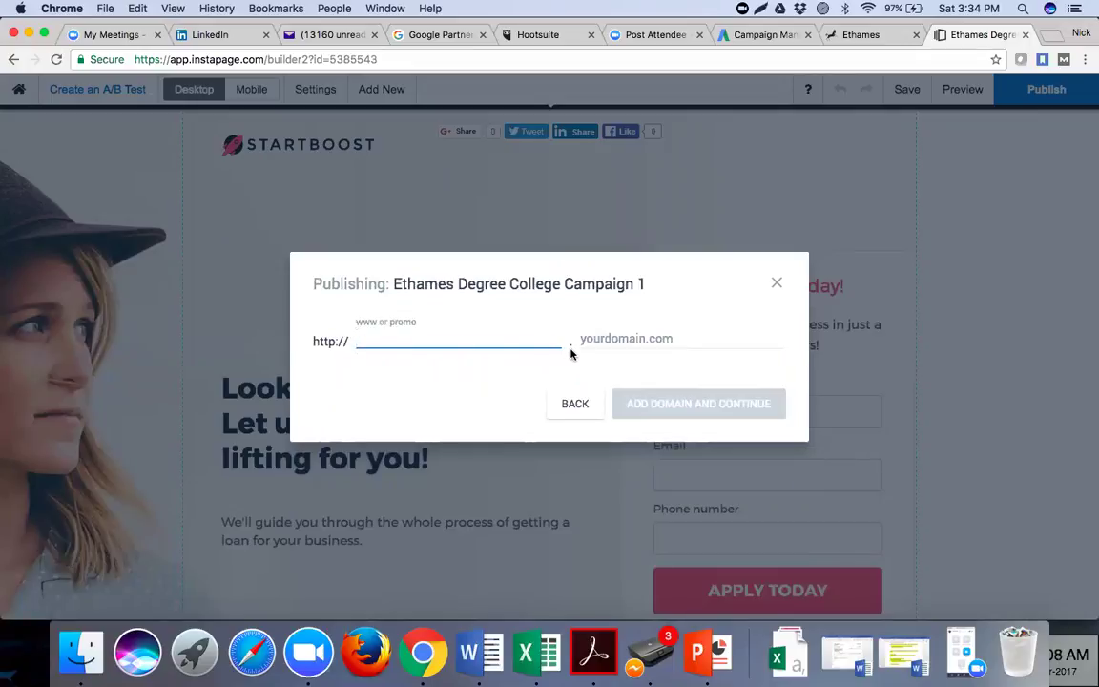
left_click(778, 287)
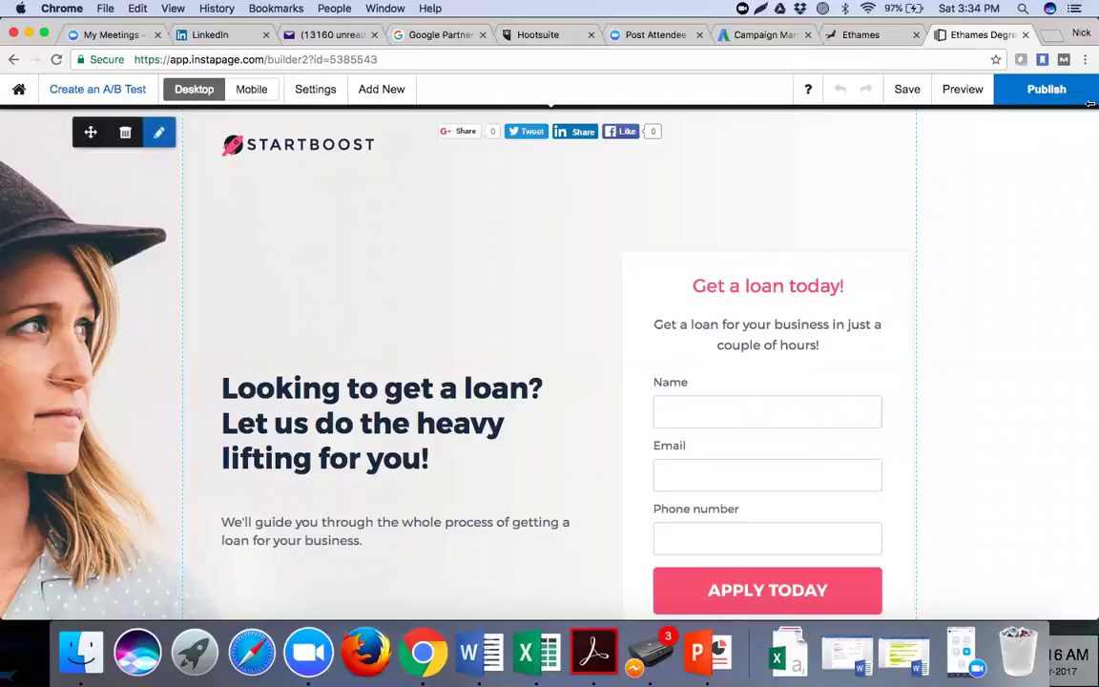
left_click(908, 90)
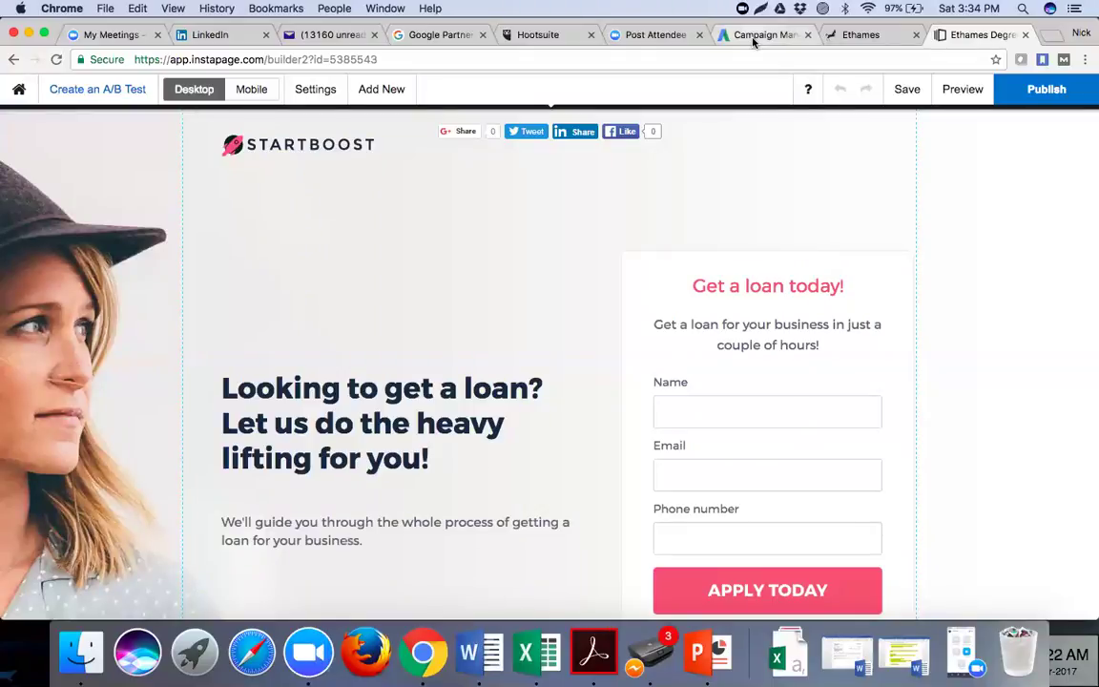
Switch to Google AdWords and open the Ethames video campaign from the list of all campaigns.
left_click(753, 38)
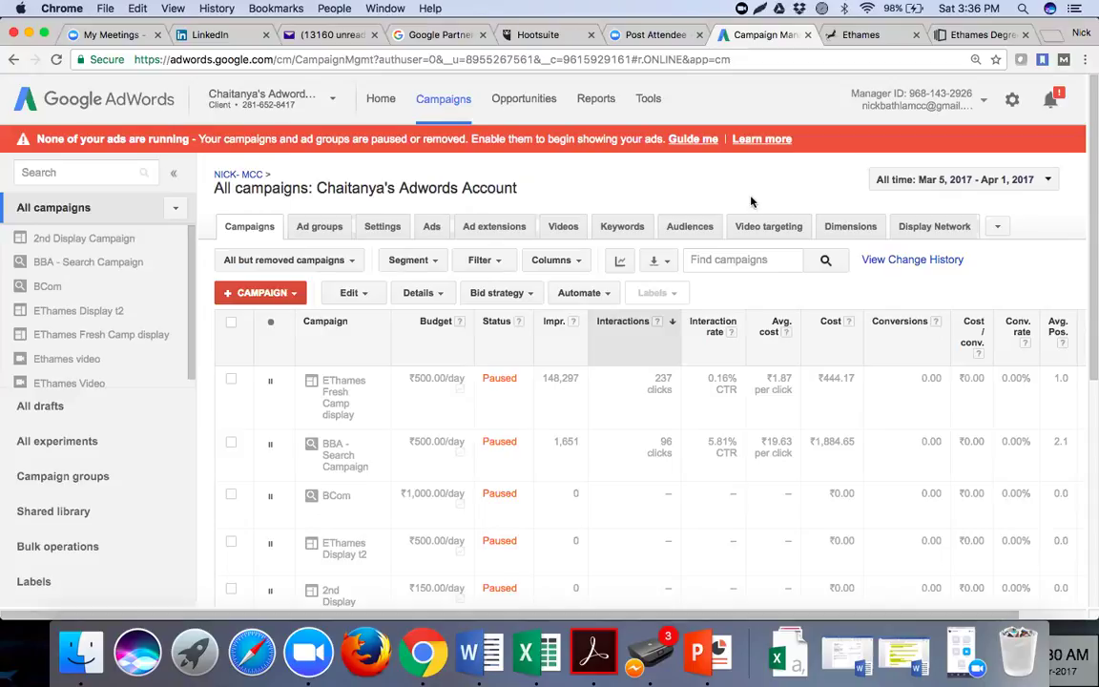
scroll(471, 475, "down", 2)
scroll(472, 476, "down", 4)
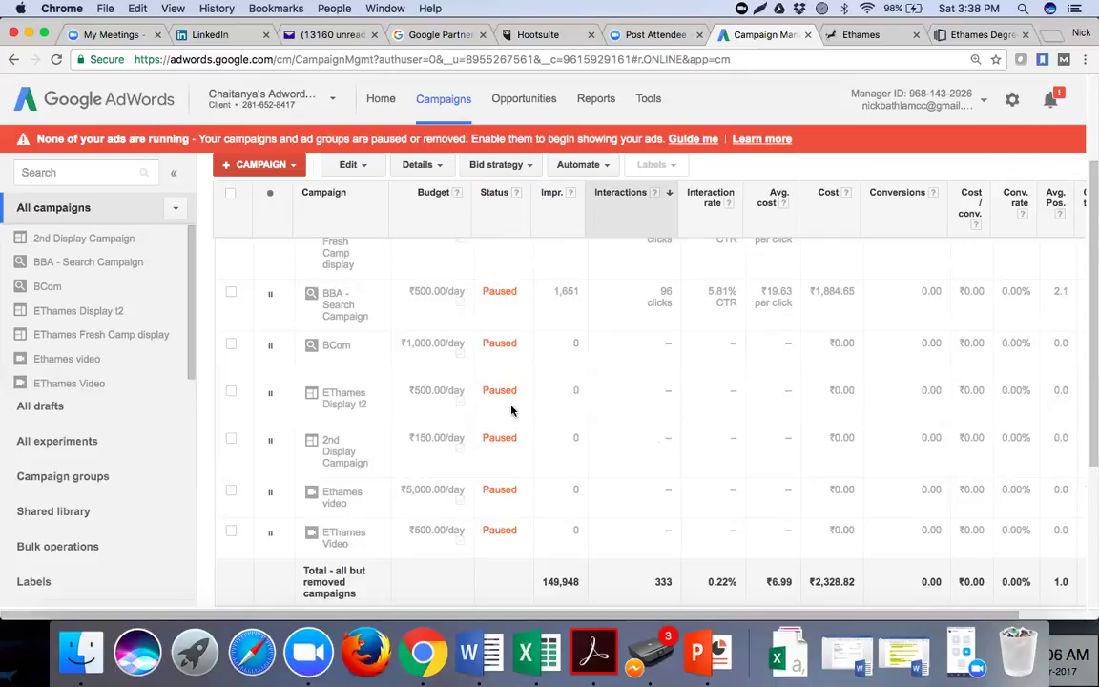
left_click(336, 510)
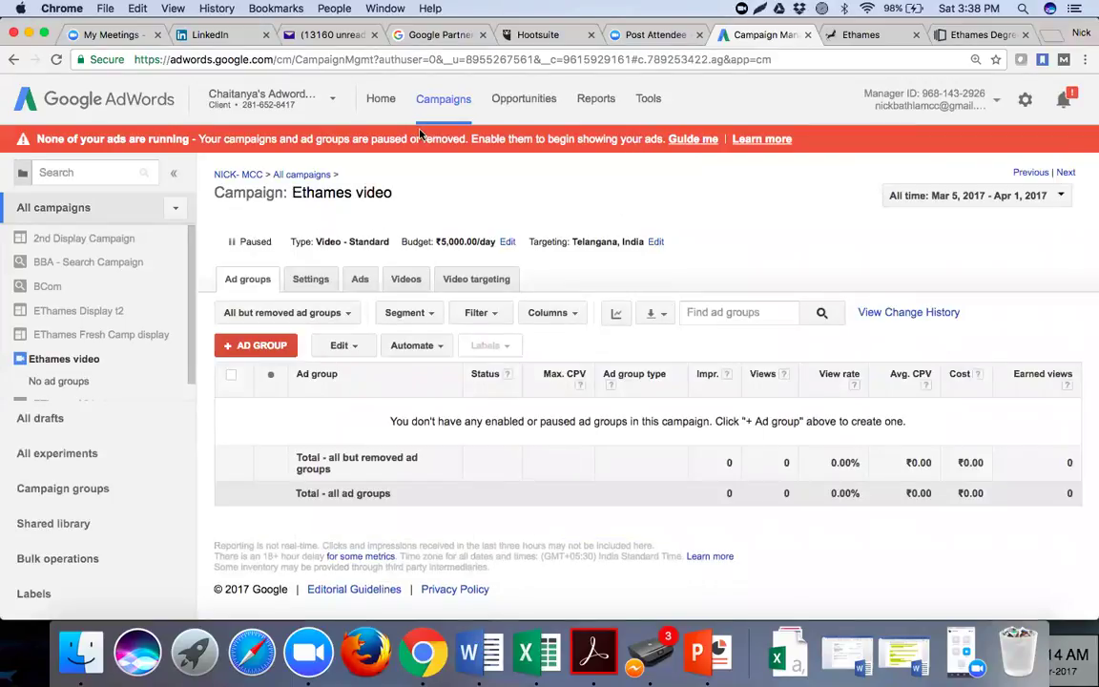
Review the Ethames video campaign's settings for budget, networks, locations and languages, and expand its advanced mobile and tablet options.
left_click(309, 283)
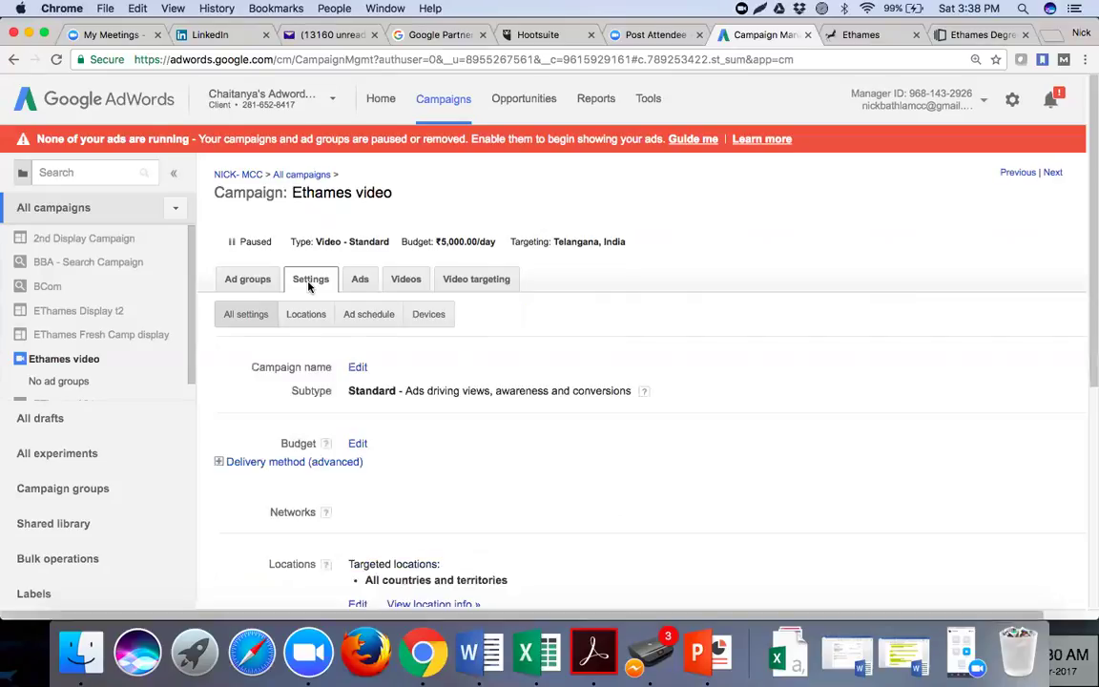
left_click(309, 284)
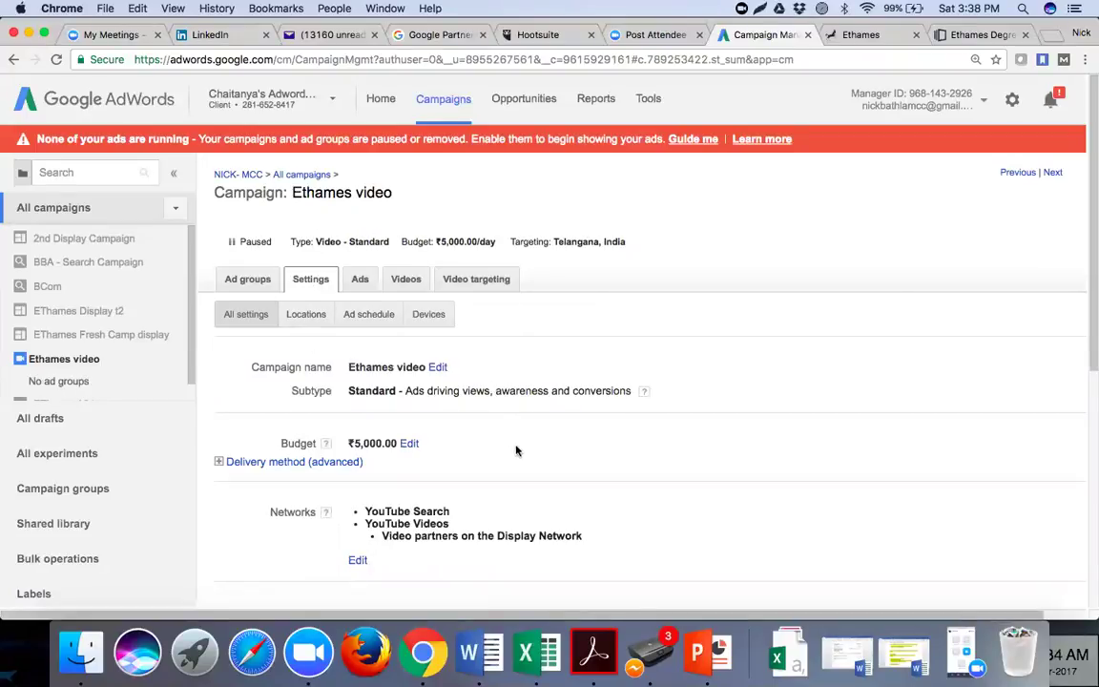
scroll(516, 450, "down", 5)
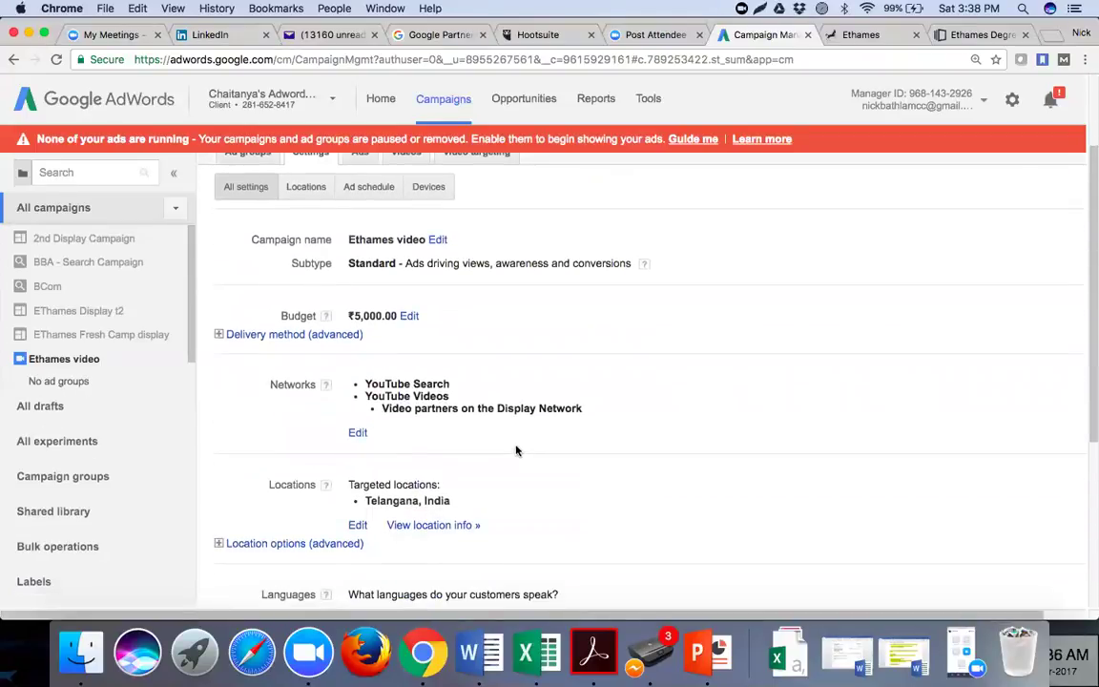
scroll(516, 450, "down", 2)
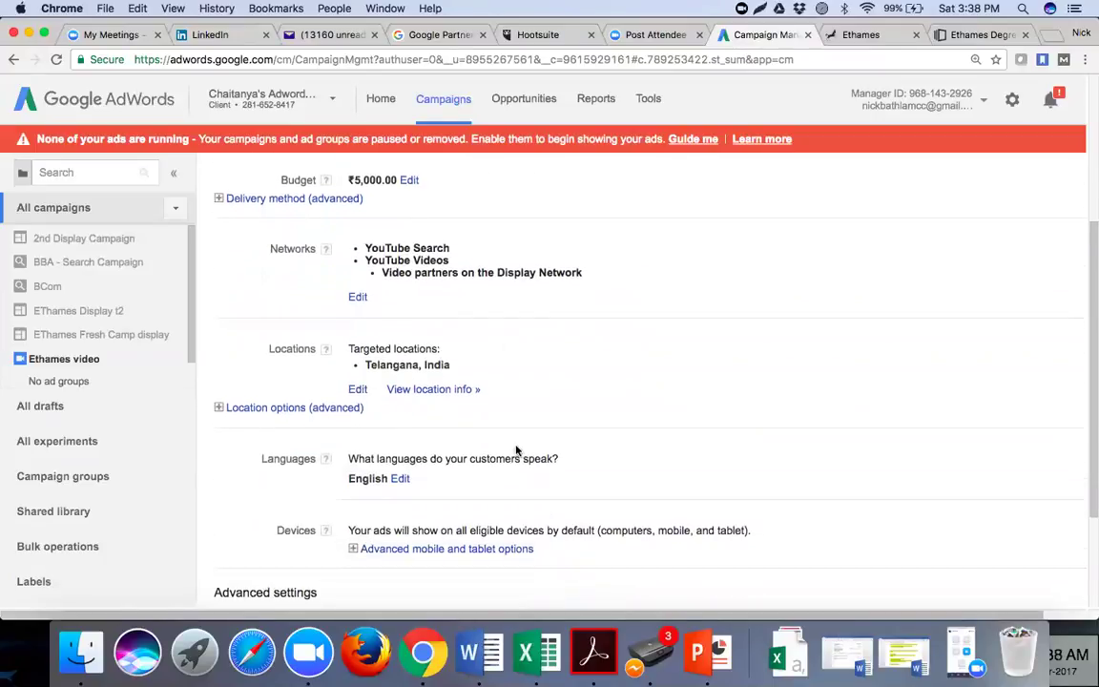
scroll(517, 451, "down", 3)
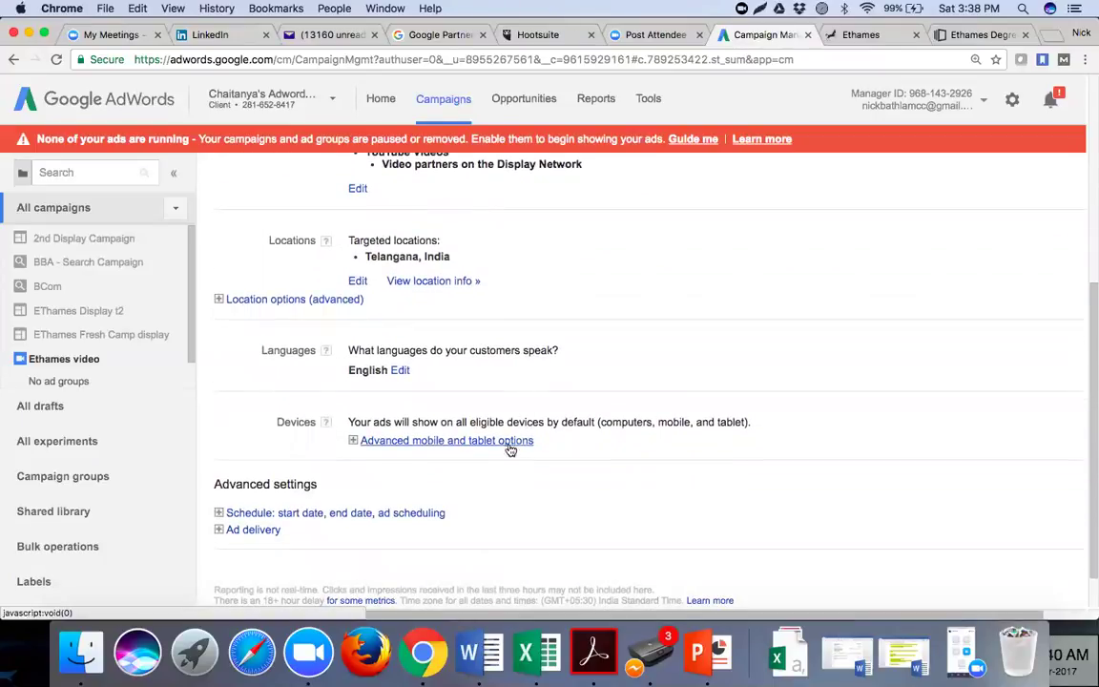
left_click(477, 441)
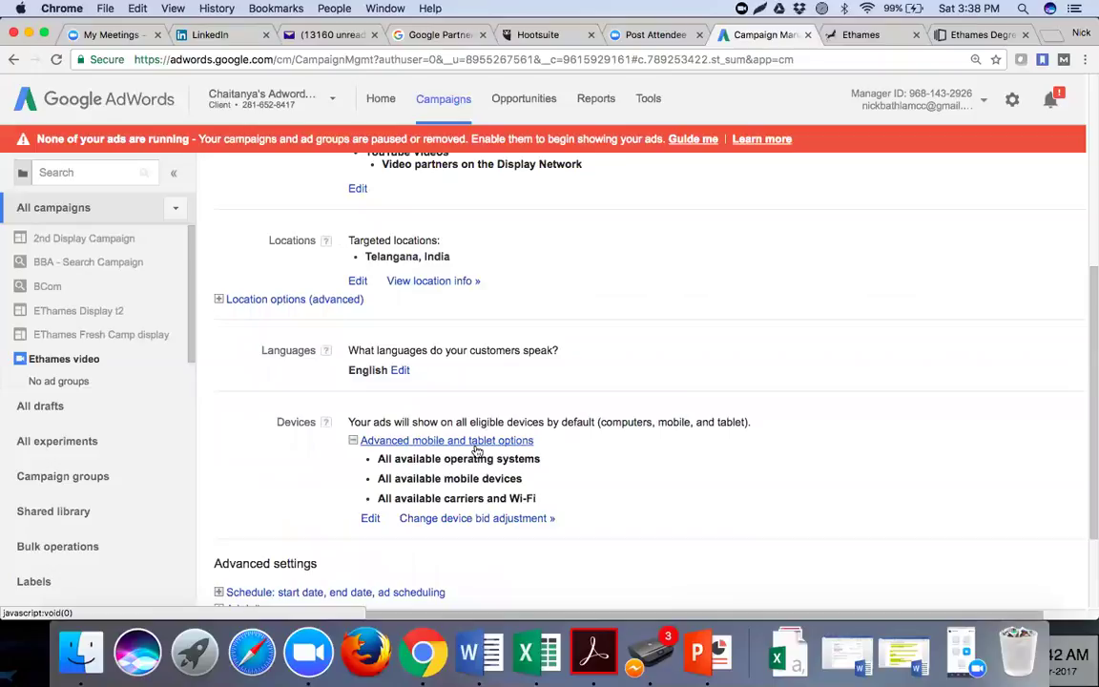
Expand the campaign's advanced schedule and ad delivery settings to review them.
scroll(478, 450, "down", 3)
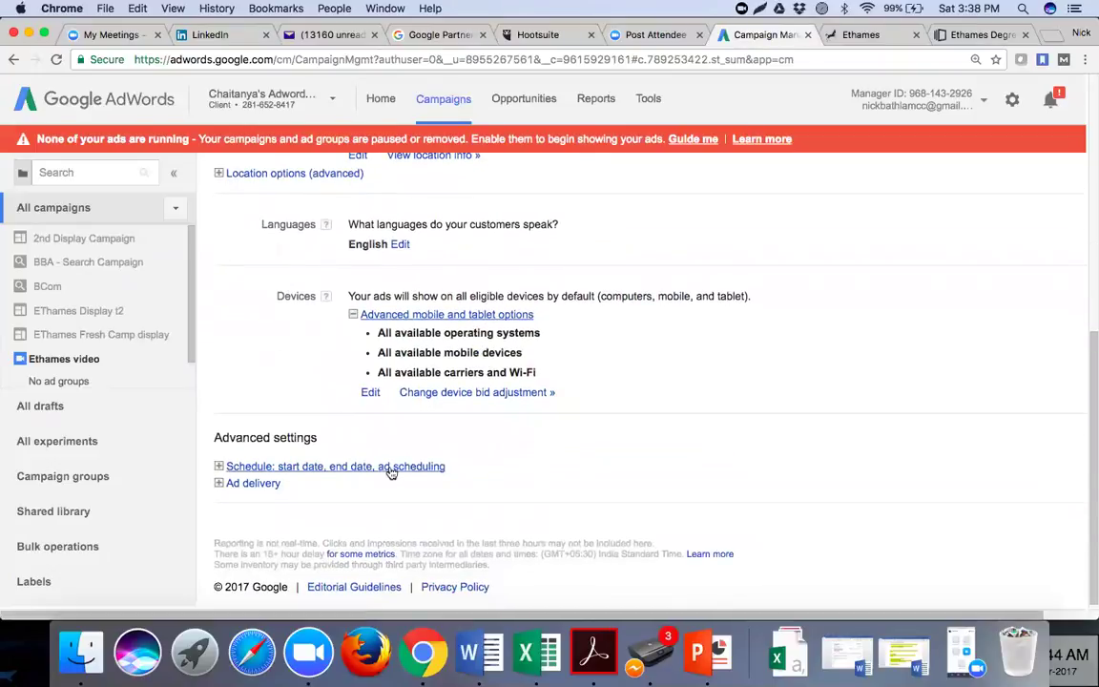
left_click(389, 471)
scroll(387, 472, "down", 2)
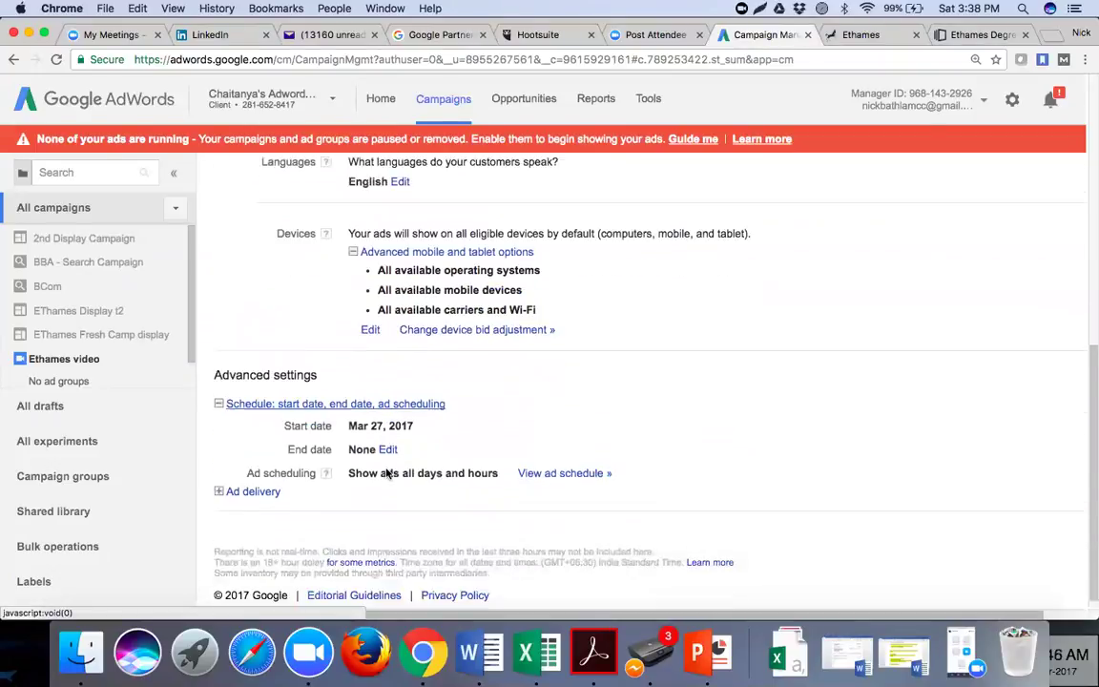
scroll(266, 511, "up", 1)
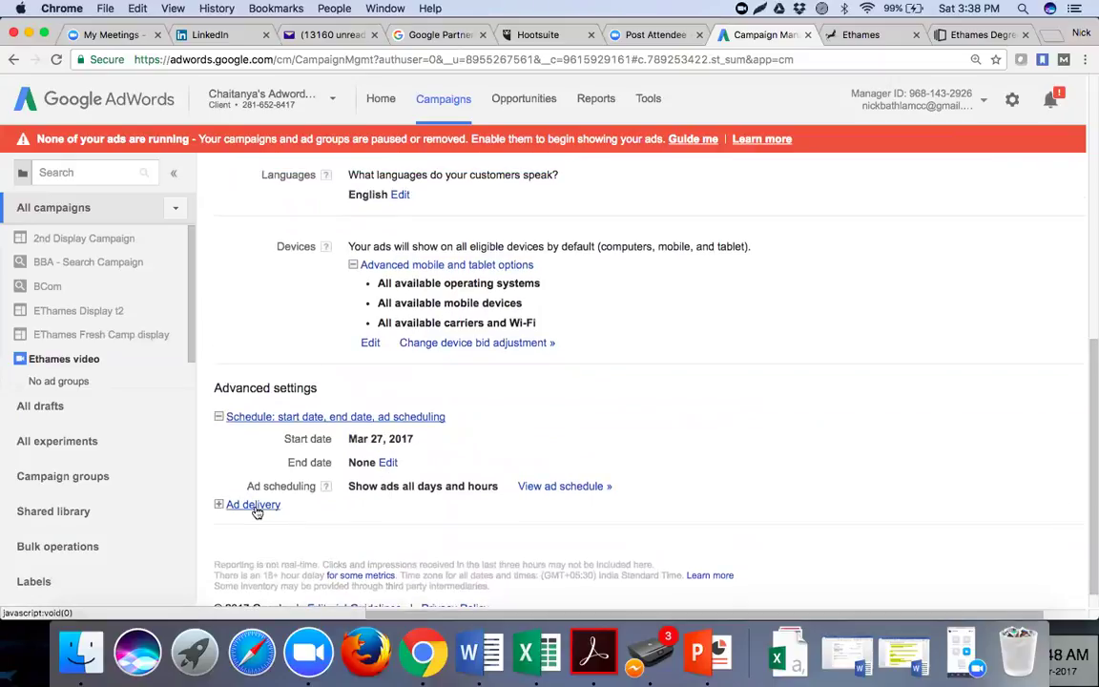
left_click(256, 511)
Look through the campaign's location, ad schedule and device settings, and its list of ads.
scroll(256, 511, "up", 10)
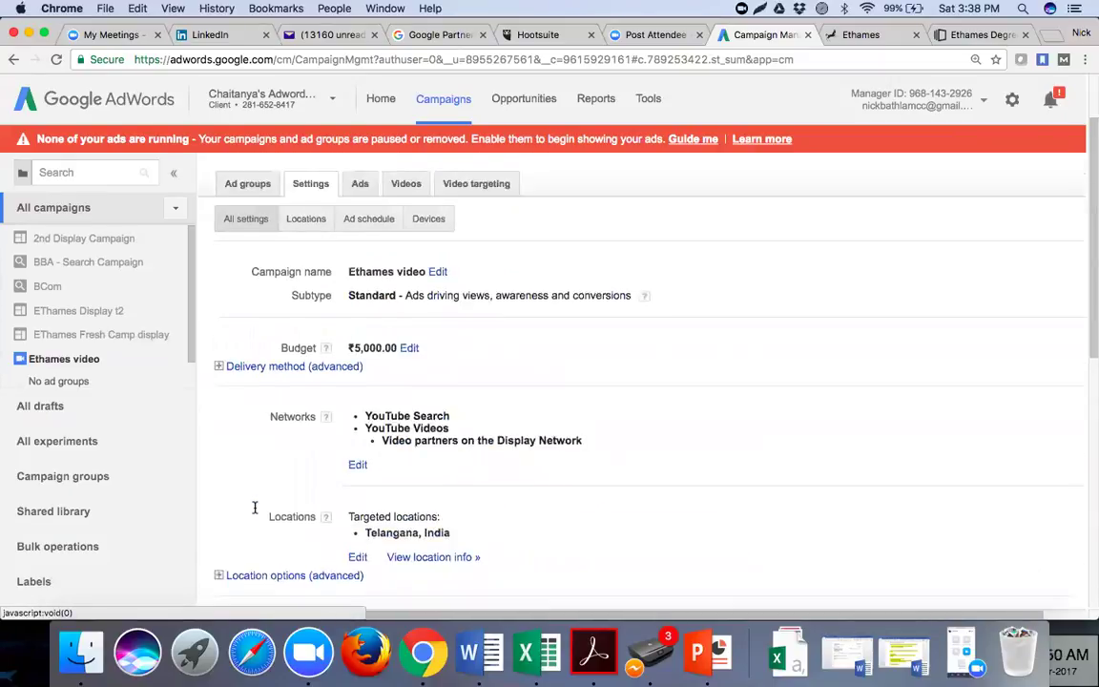
left_click(298, 322)
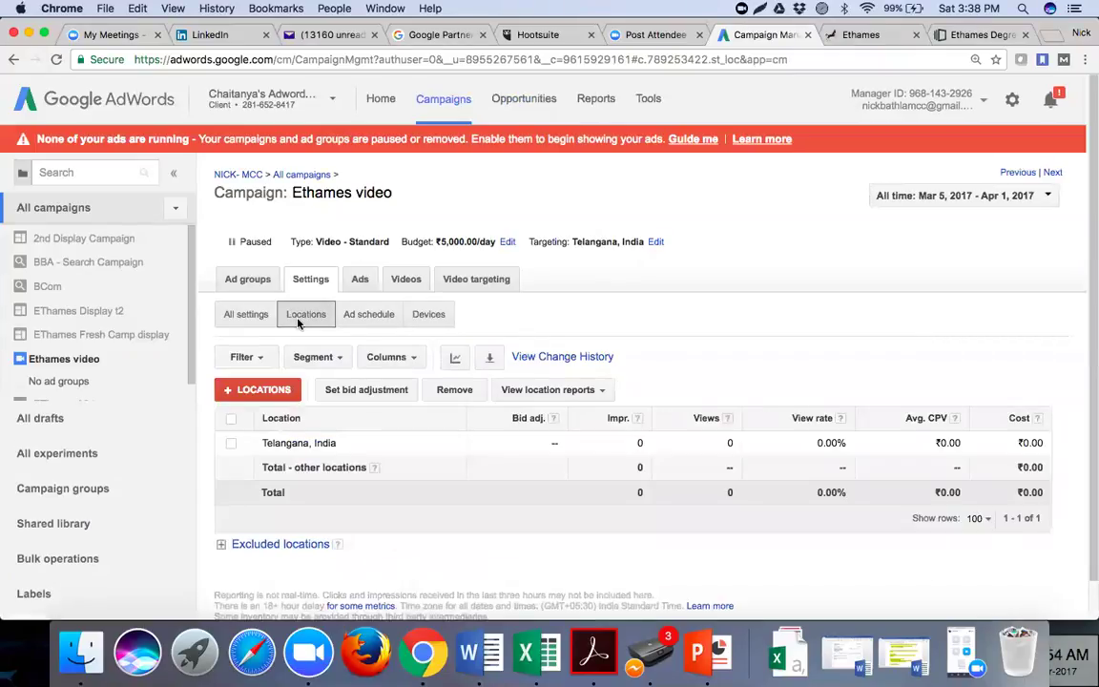
left_click(348, 321)
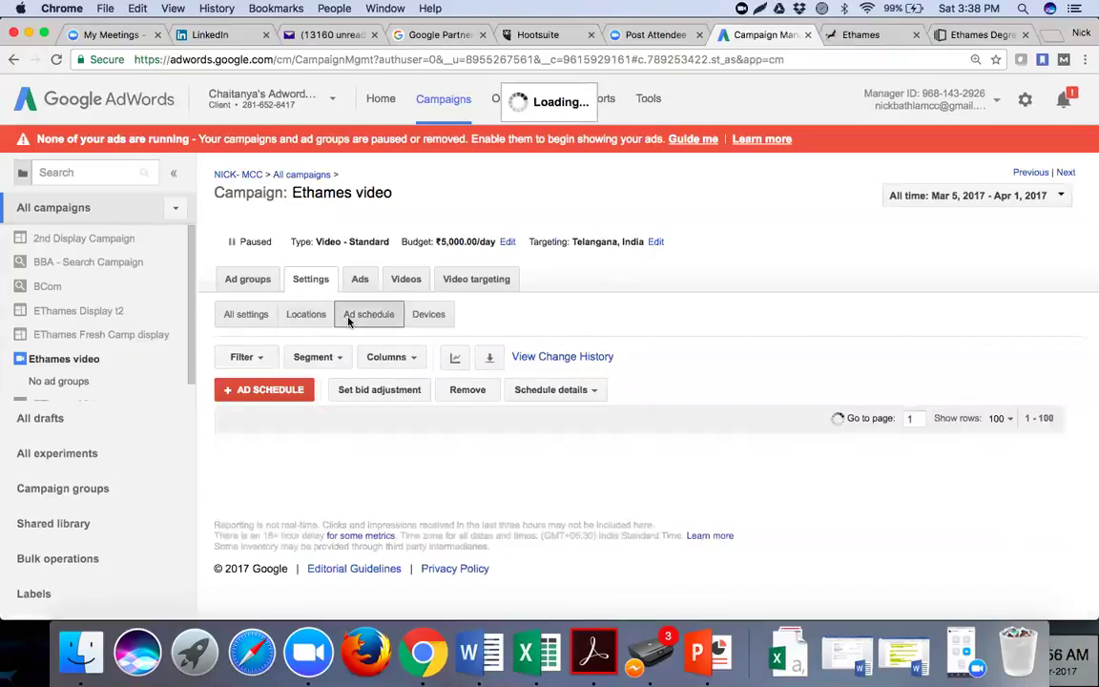
left_click(425, 317)
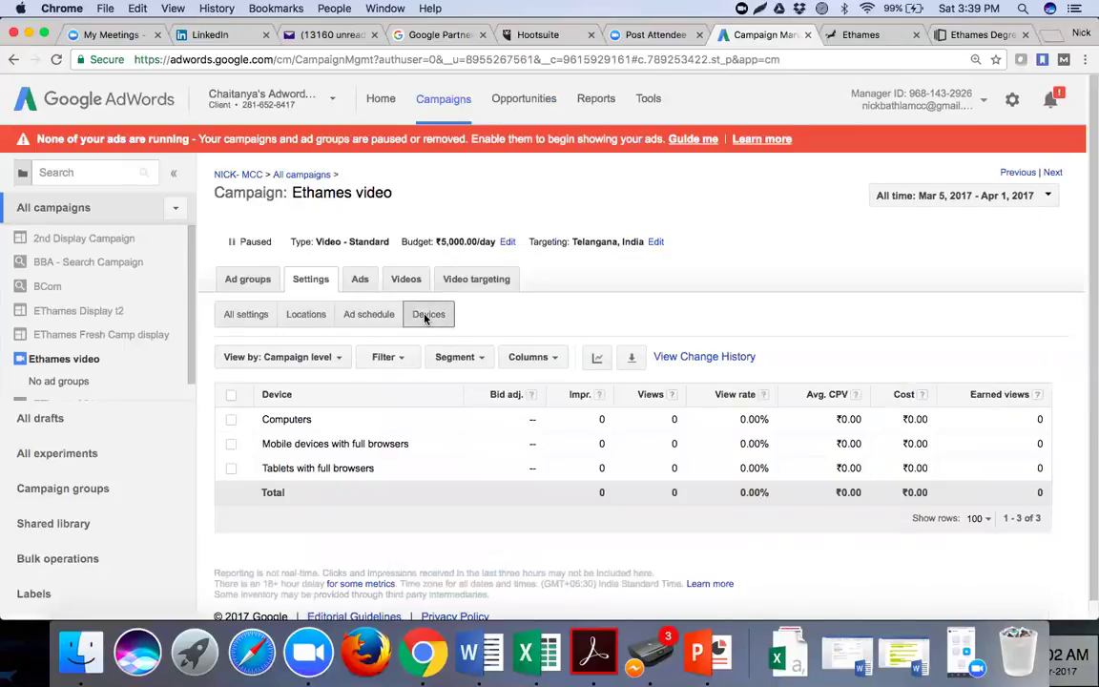
left_click(360, 280)
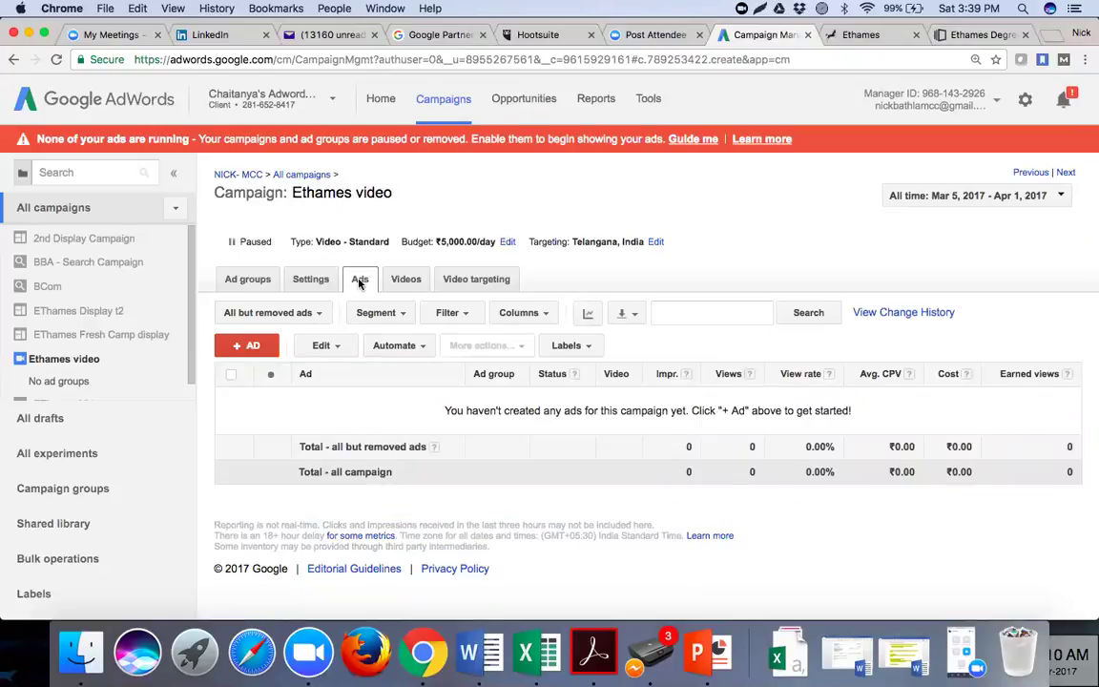
scroll(145, 319, "down", 1)
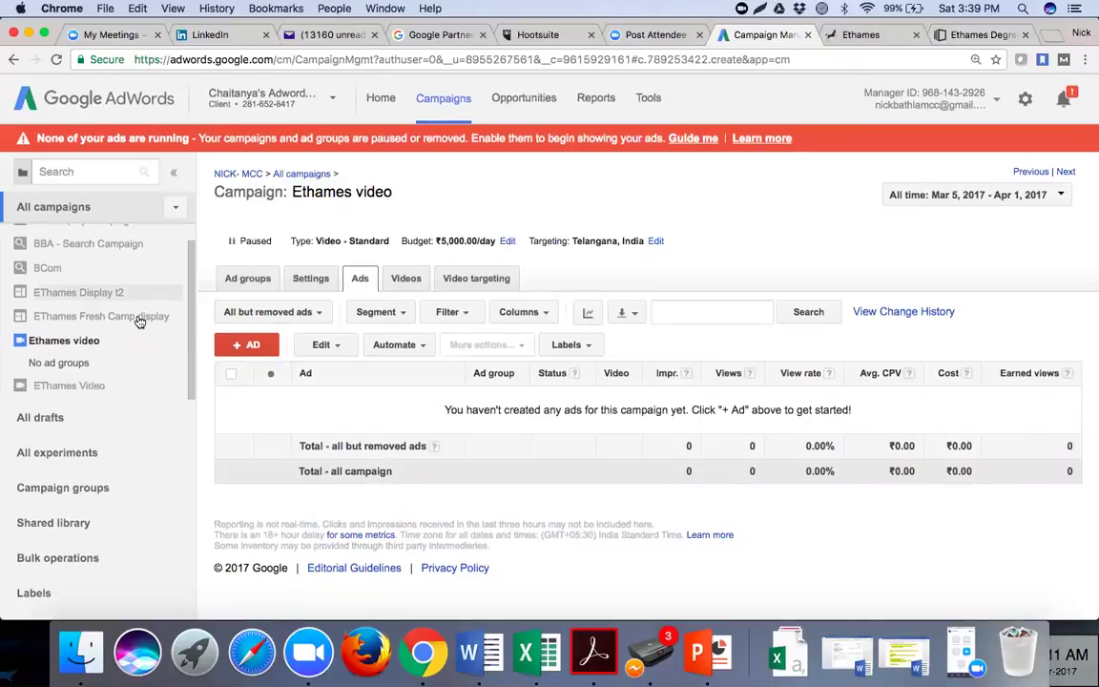
Open the EThames Video campaign with the ₹500.00/day budget and look through its settings and videos.
left_click(85, 389)
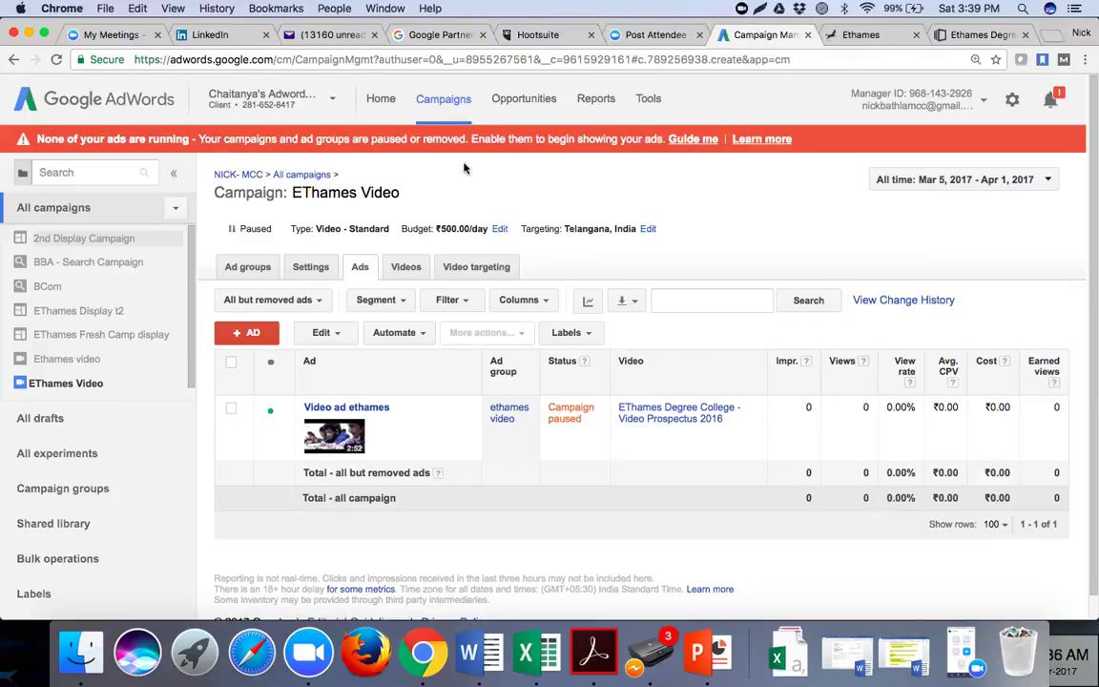
left_click(309, 270)
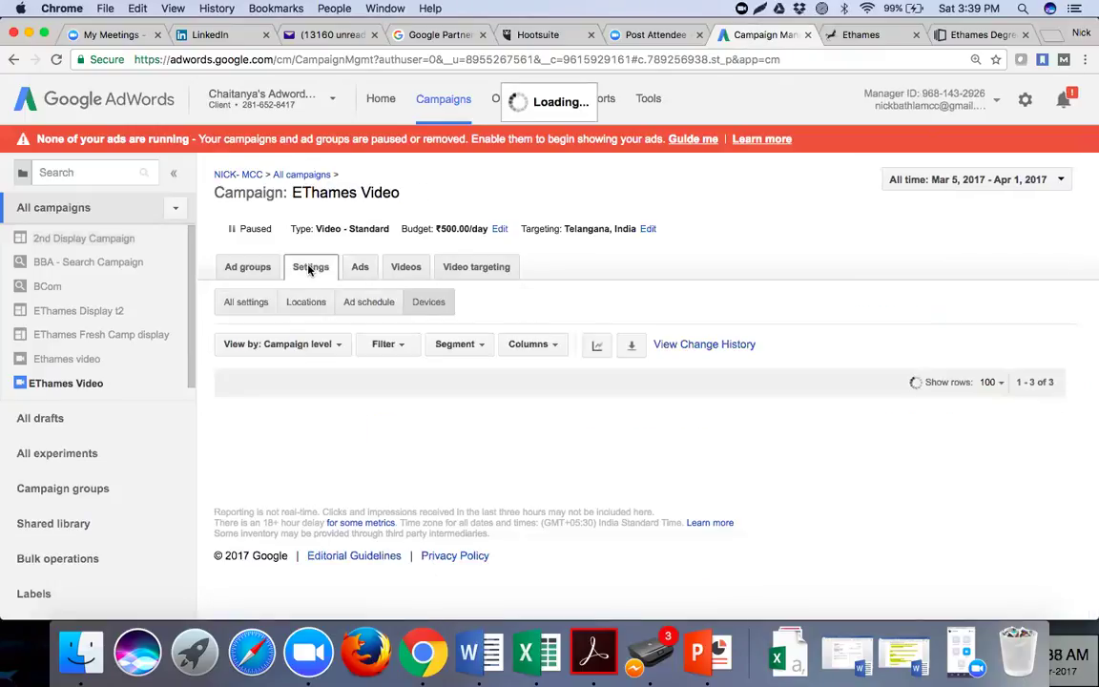
left_click(394, 268)
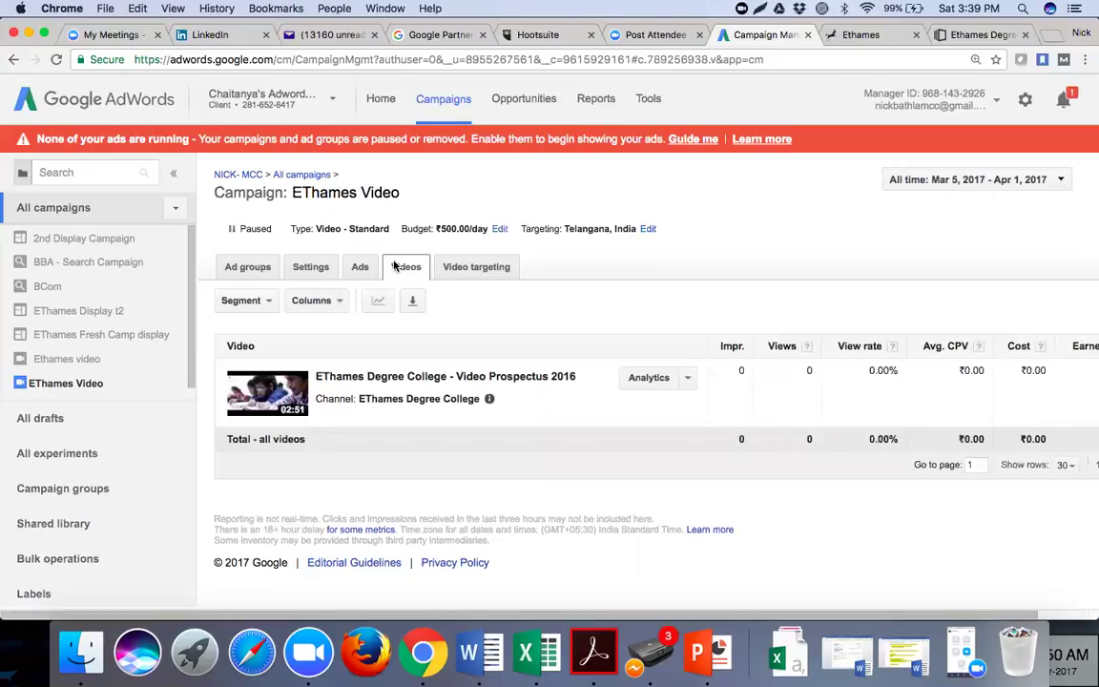
Review the analytics of the Video Prospectus 2016 video, including engagement, cost and audience retention, and return to the campaign's videos.
left_click(645, 380)
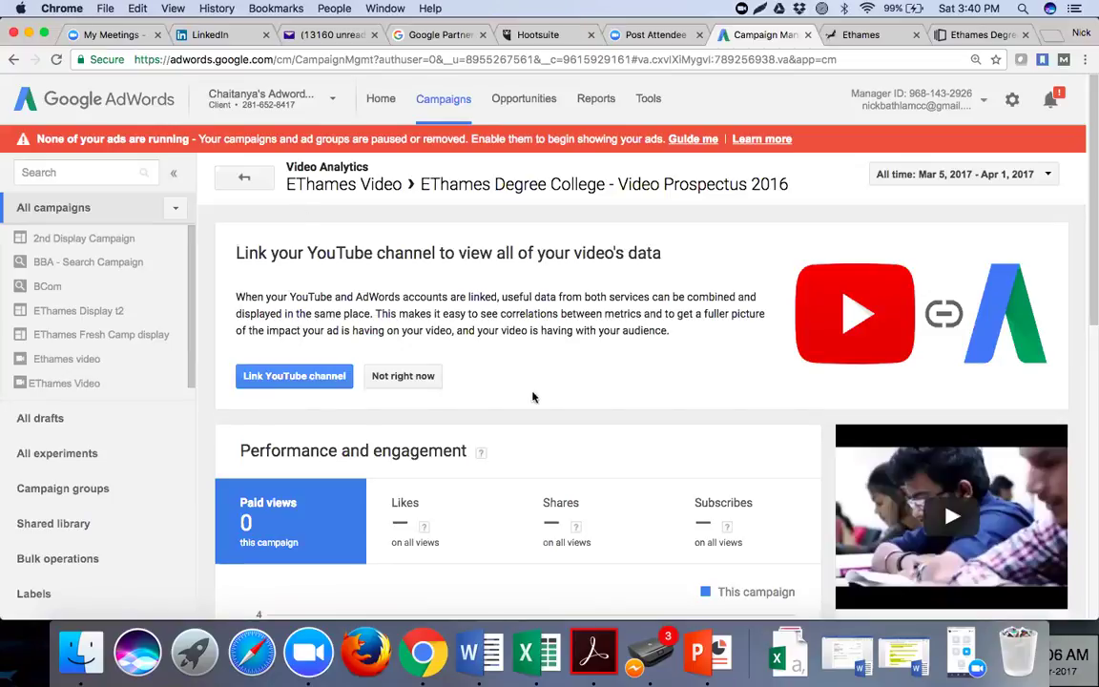
scroll(559, 424, "down", 5)
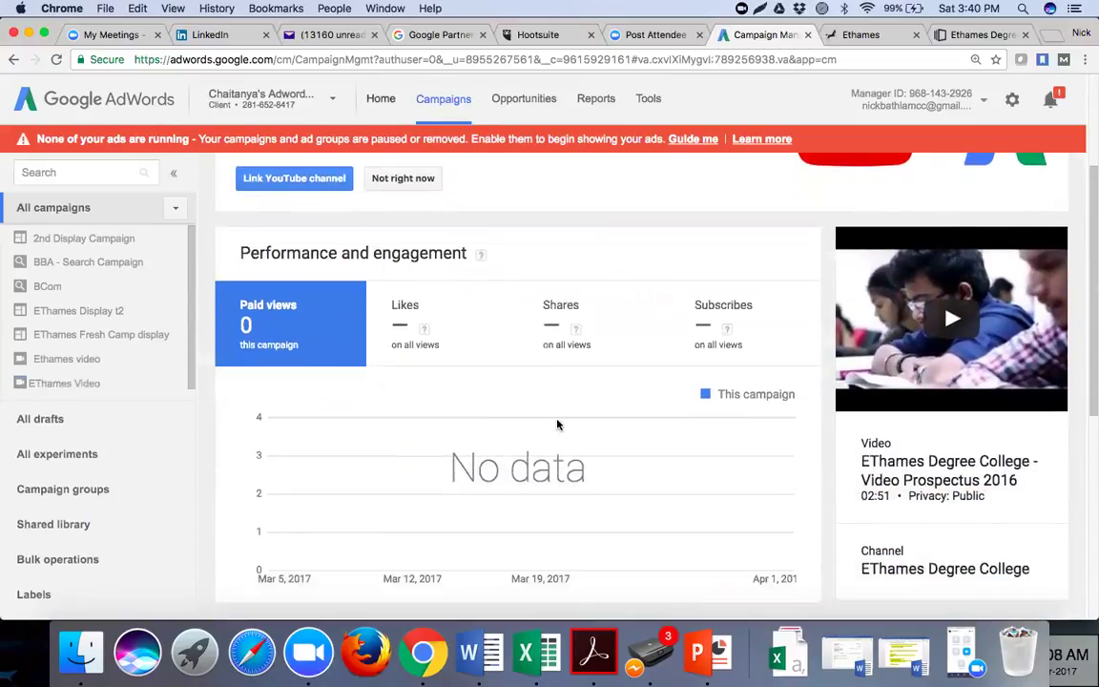
scroll(558, 425, "down", 4)
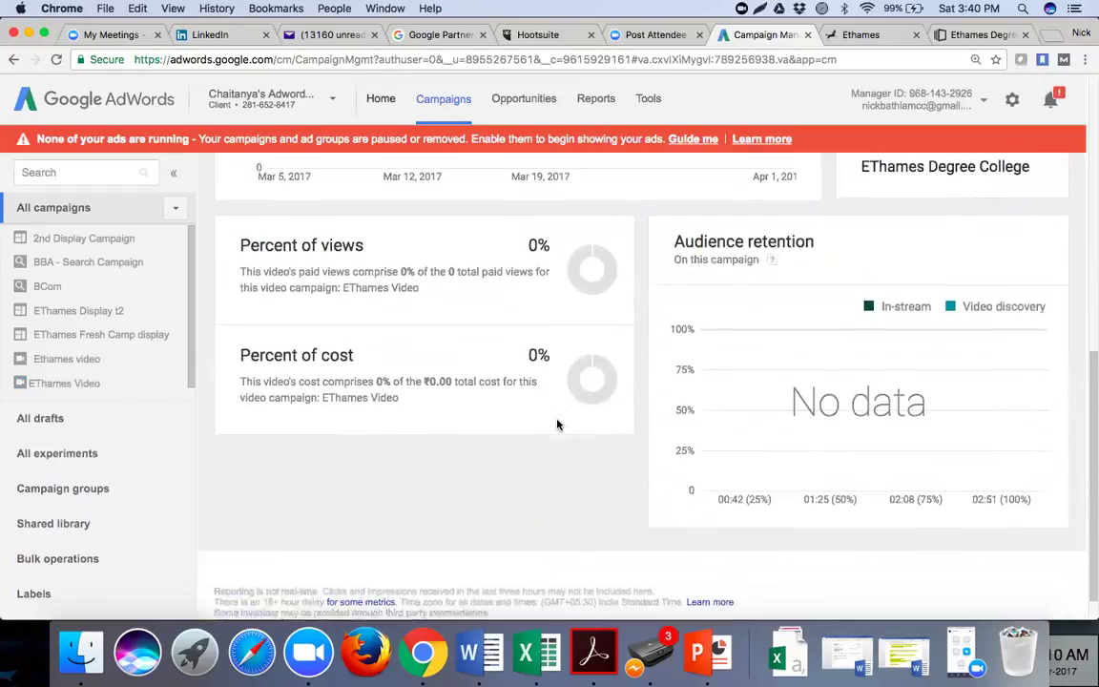
scroll(558, 424, "up", 9)
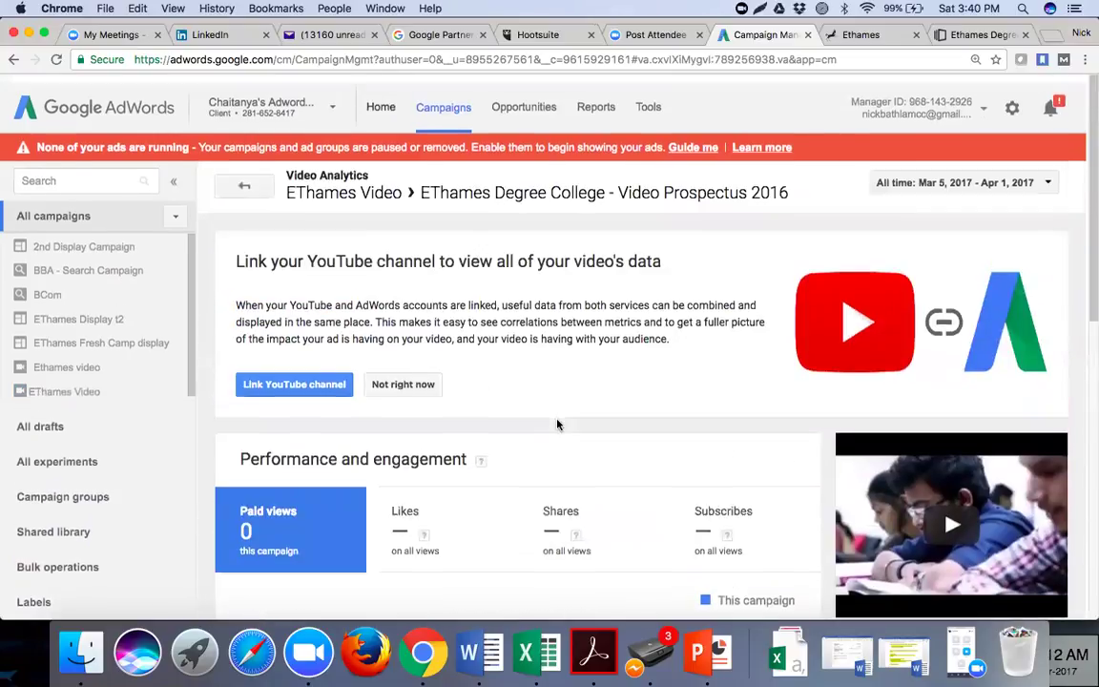
left_click(245, 178)
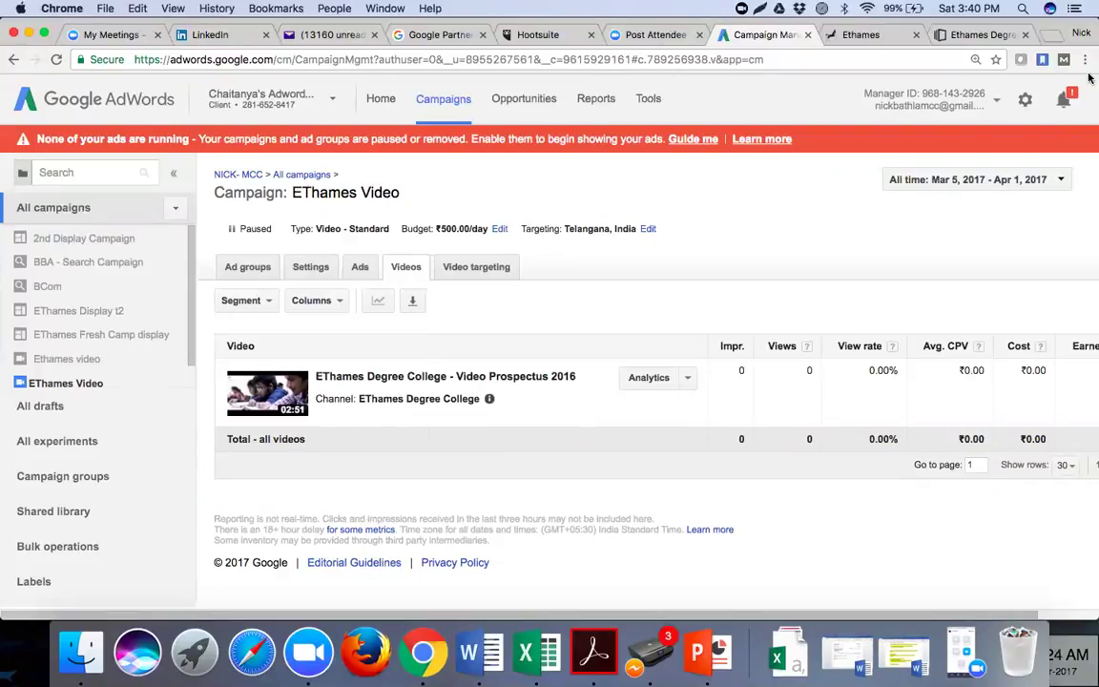
Review the EThames Video campaign's video targeting by age demographics and by interests.
left_click(477, 268)
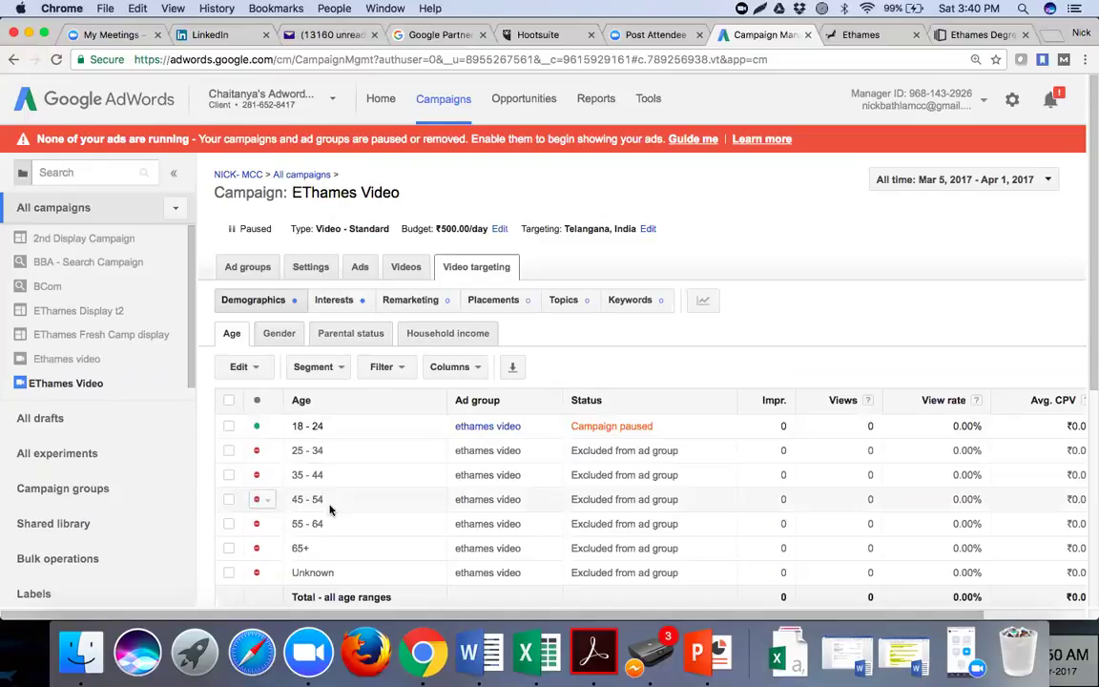
scroll(330, 511, "down", 2)
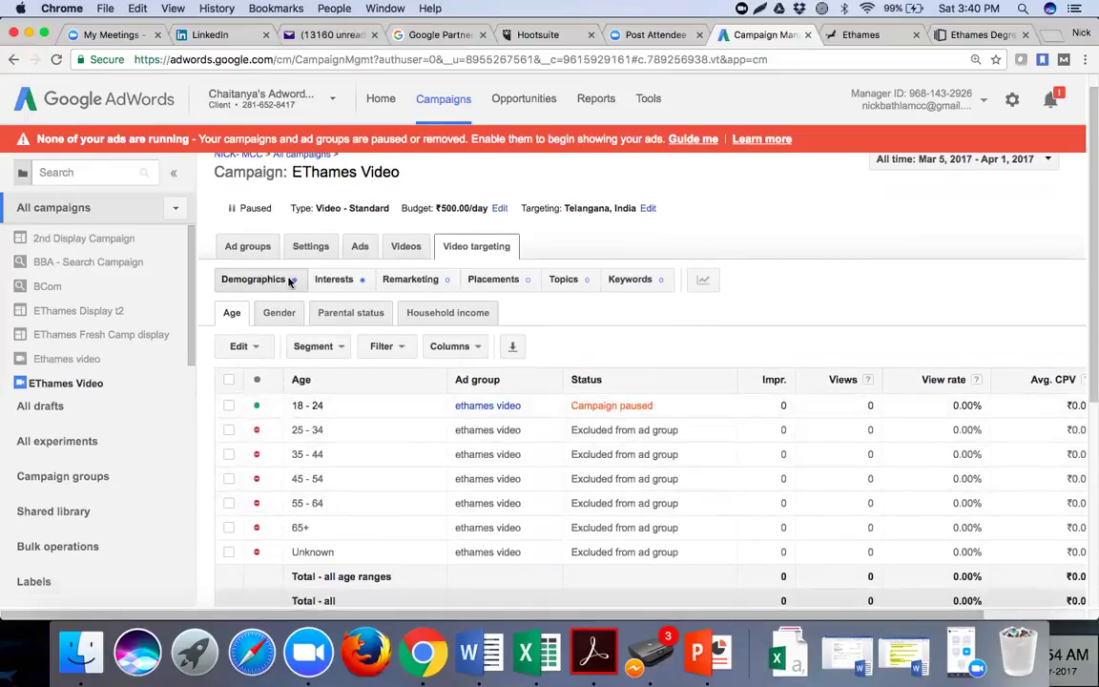
left_click(333, 280)
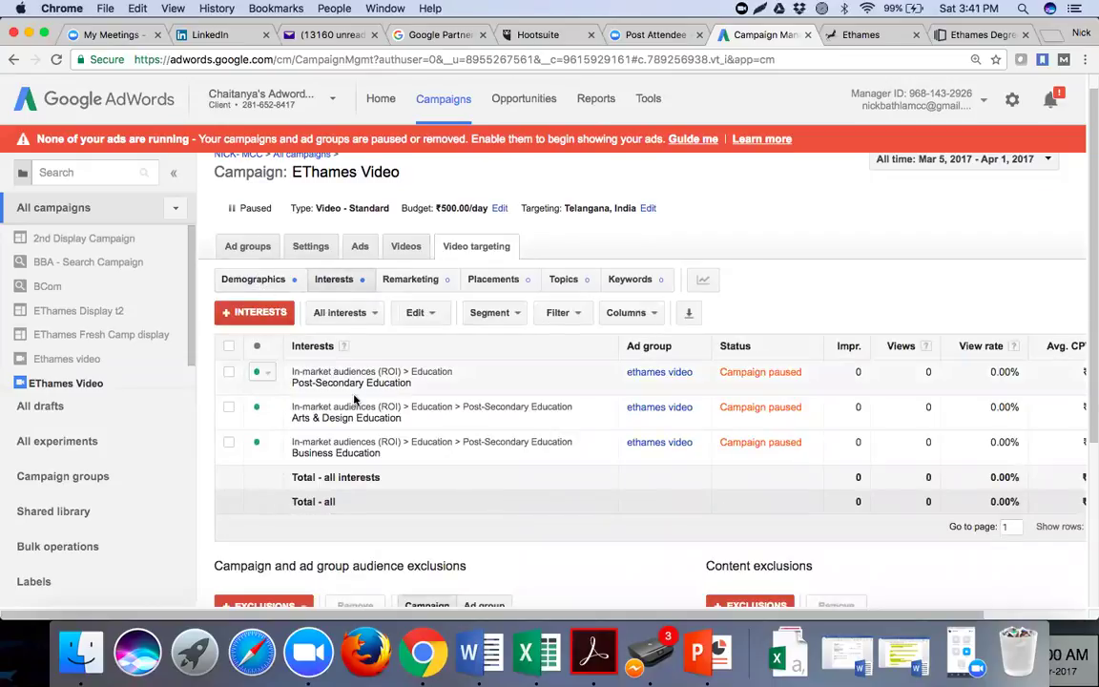
Select the ethames video ad group for remarketing targeting, view its AdWords remarketing lists and return to the video remarketing lists.
left_click(404, 279)
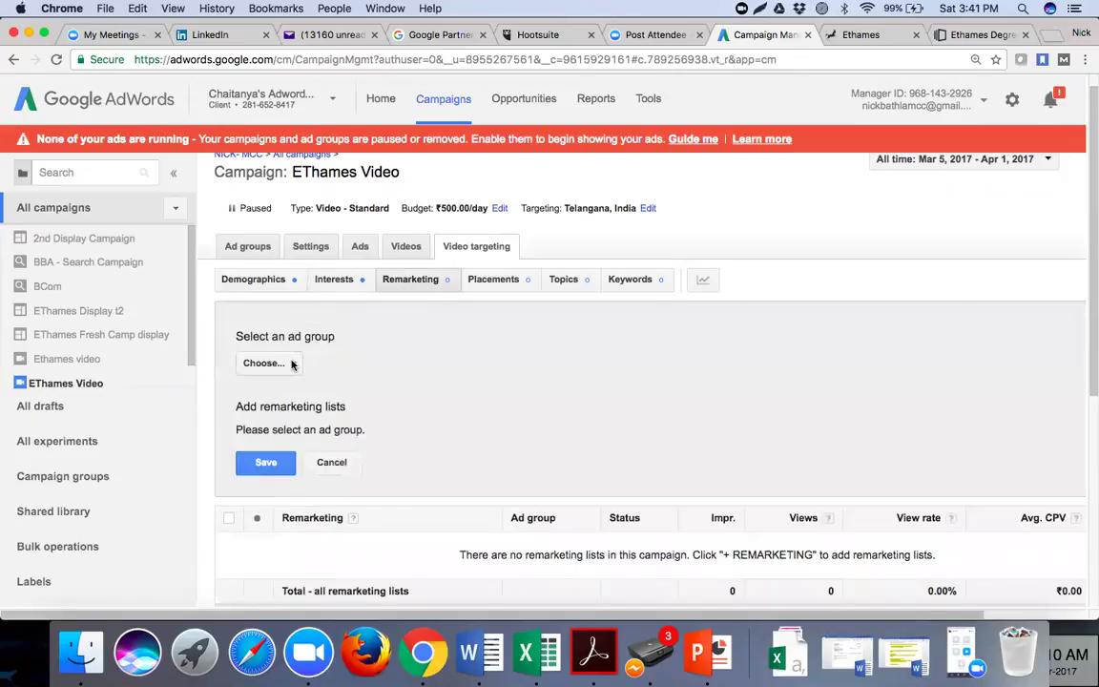
left_click(292, 364)
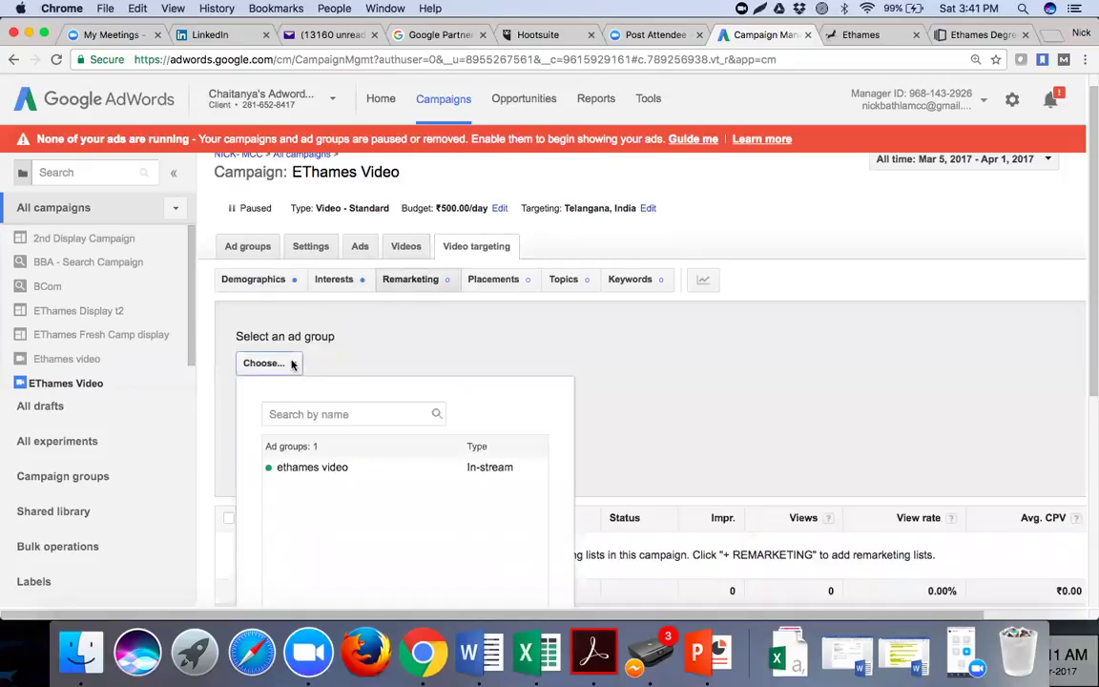
left_click(318, 464)
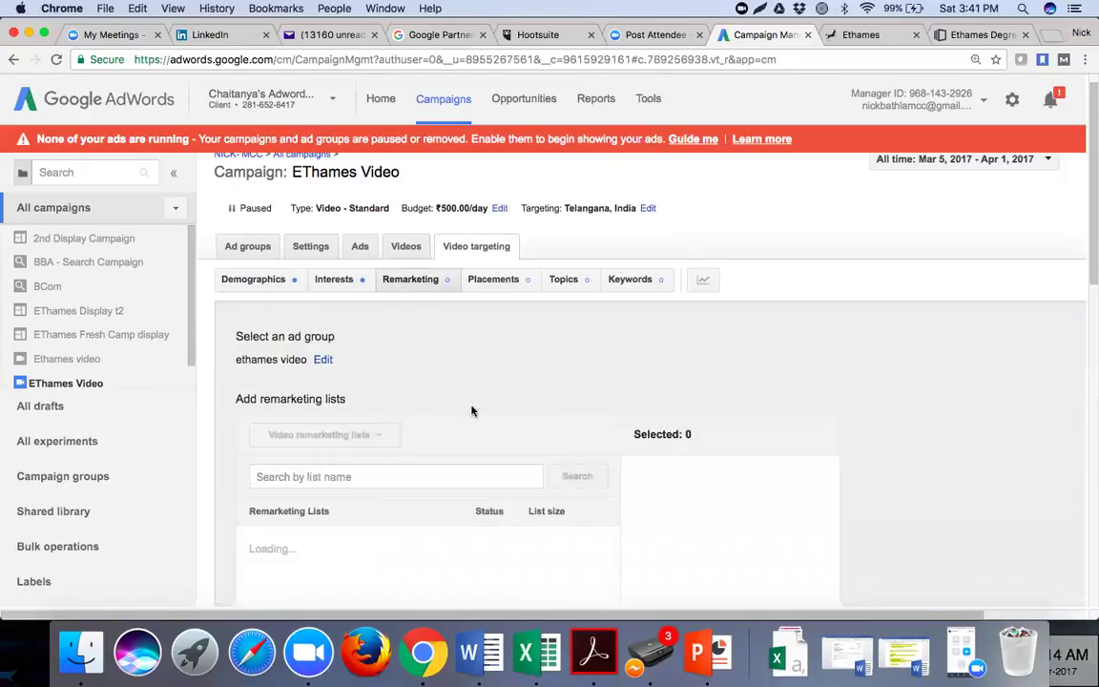
scroll(471, 411, "down", 2)
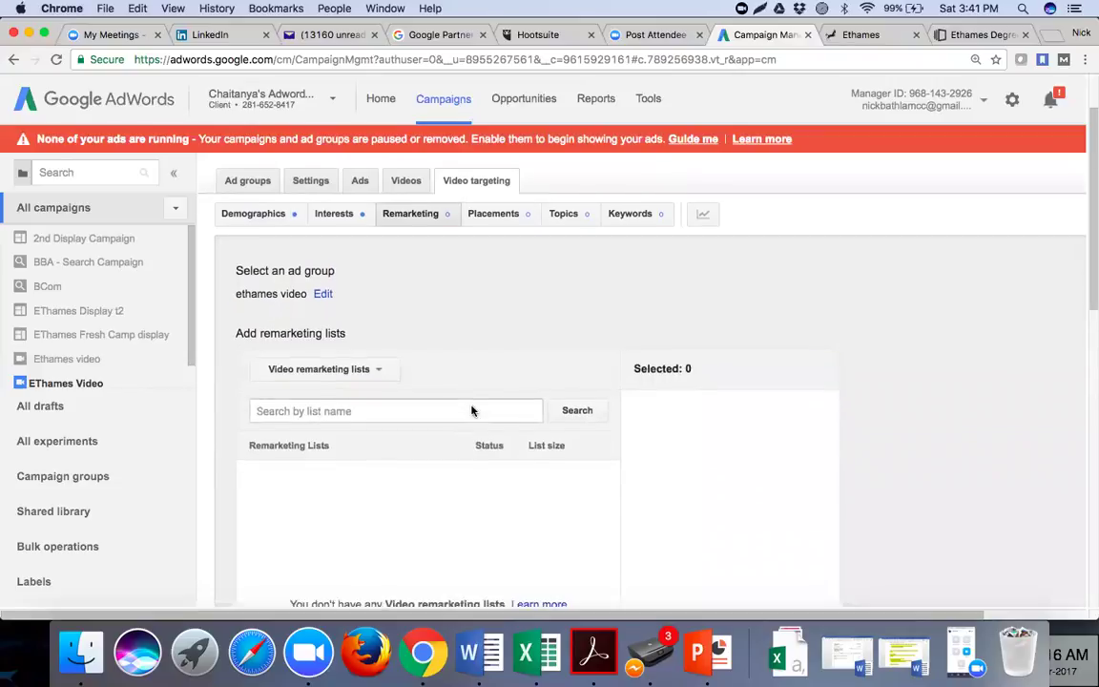
left_click(371, 377)
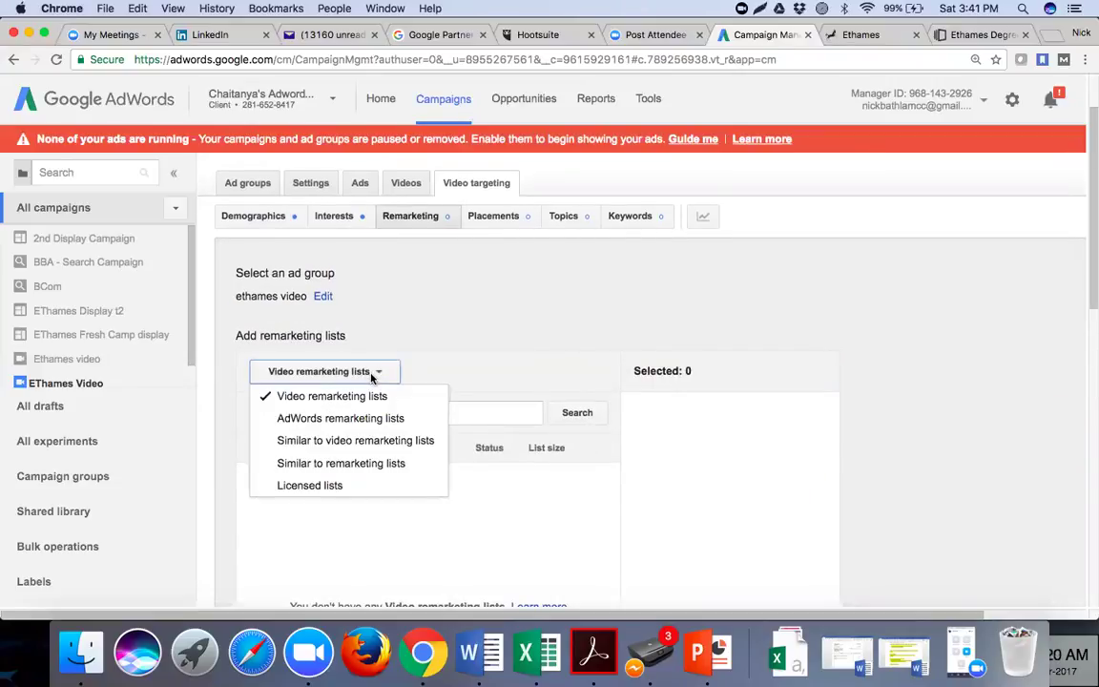
left_click(383, 417)
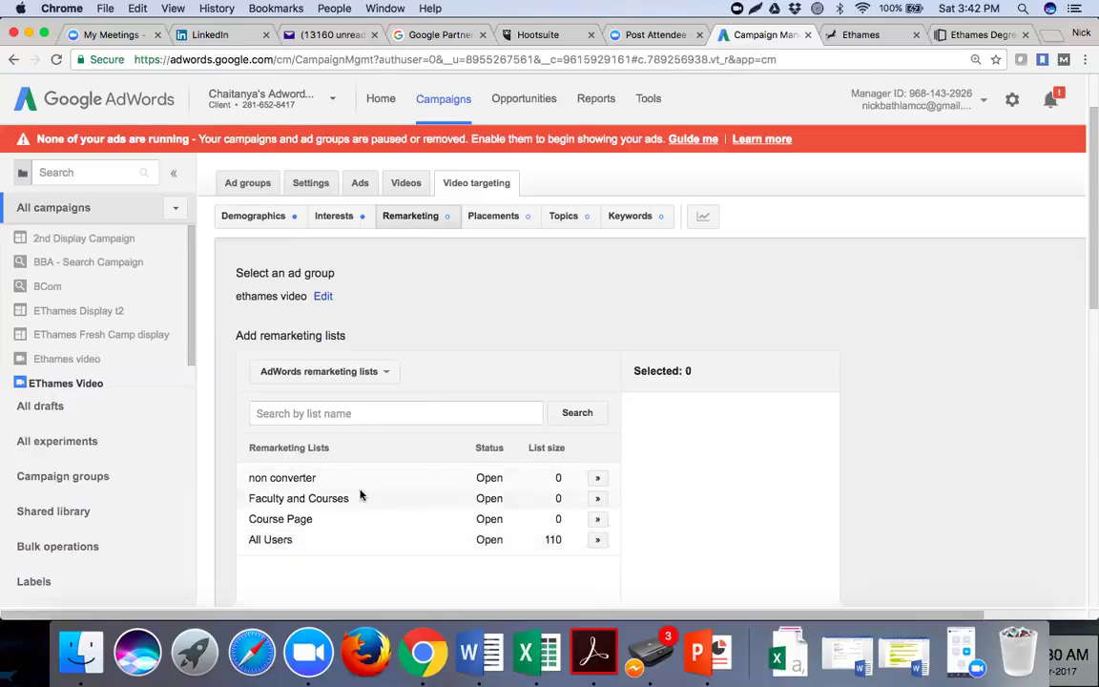
left_click(359, 375)
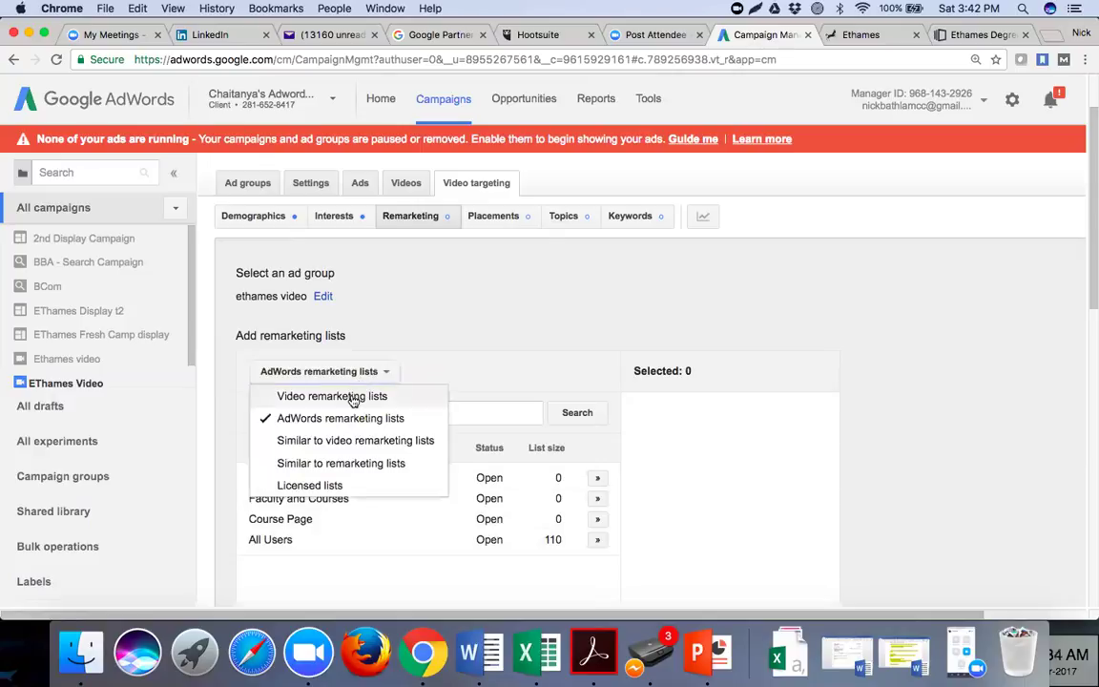
left_click(351, 396)
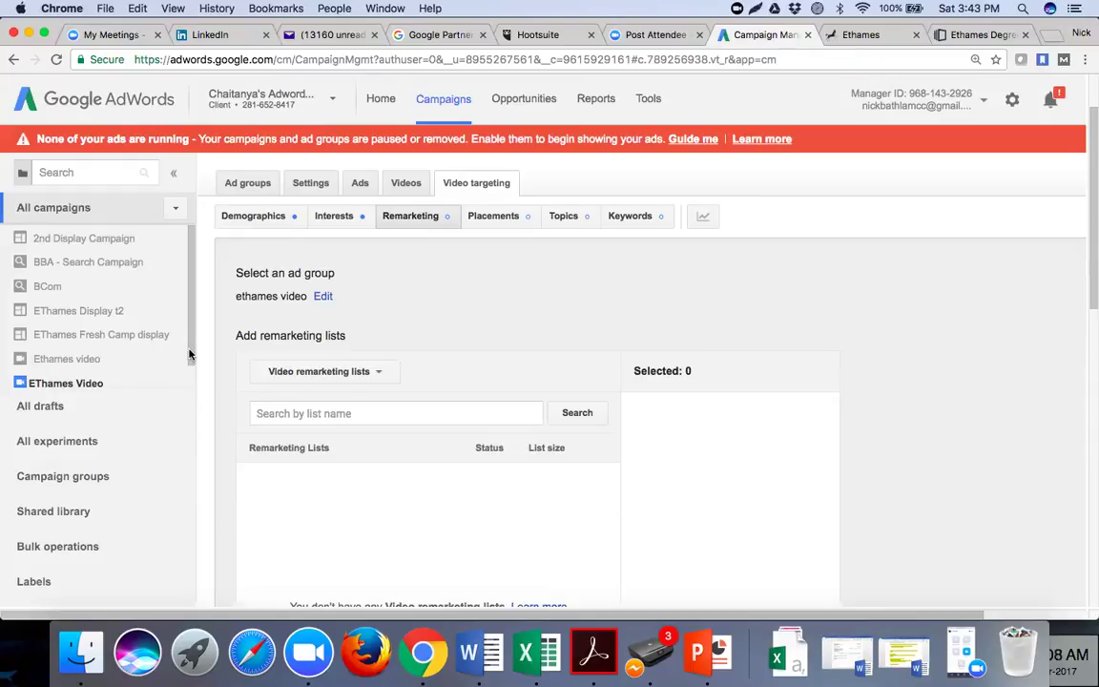
Open the audiences in the shared library and start a new remarketing list for YouTube users.
scroll(182, 367, "down", 1)
left_click(79, 513)
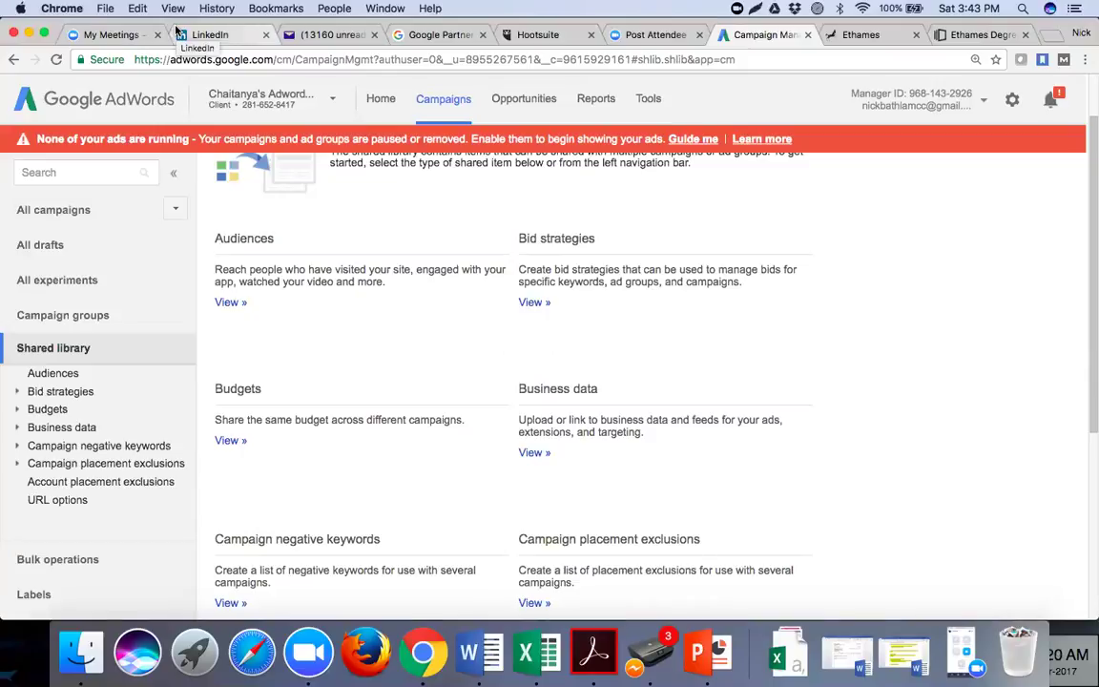
left_click(232, 303)
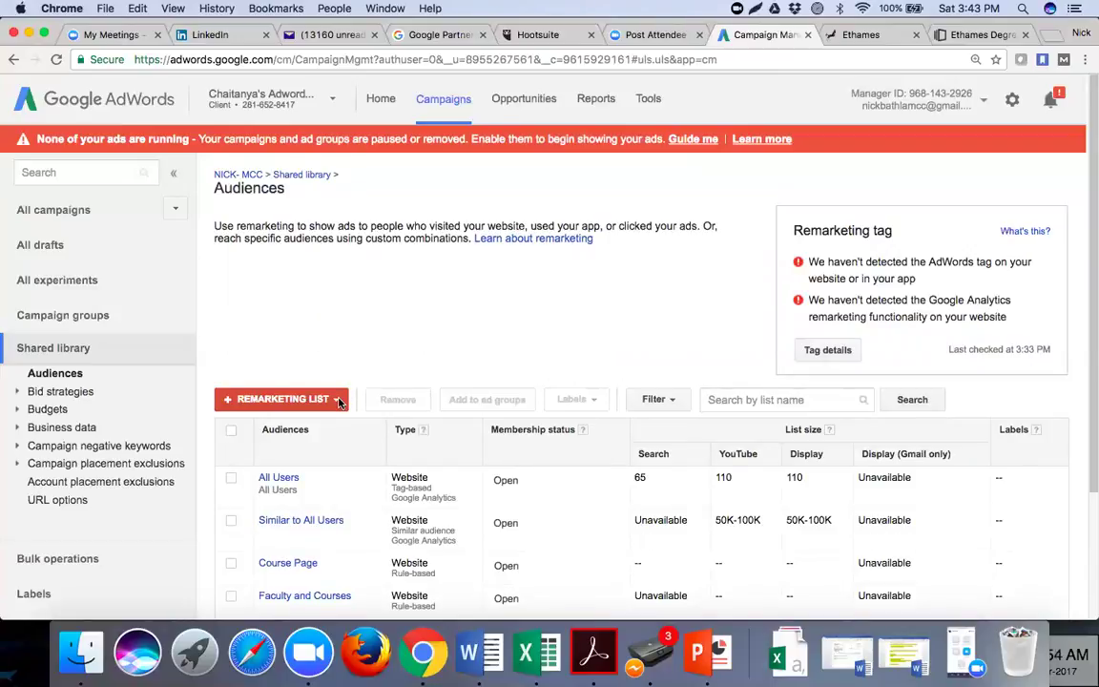
scroll(339, 401, "down", 1)
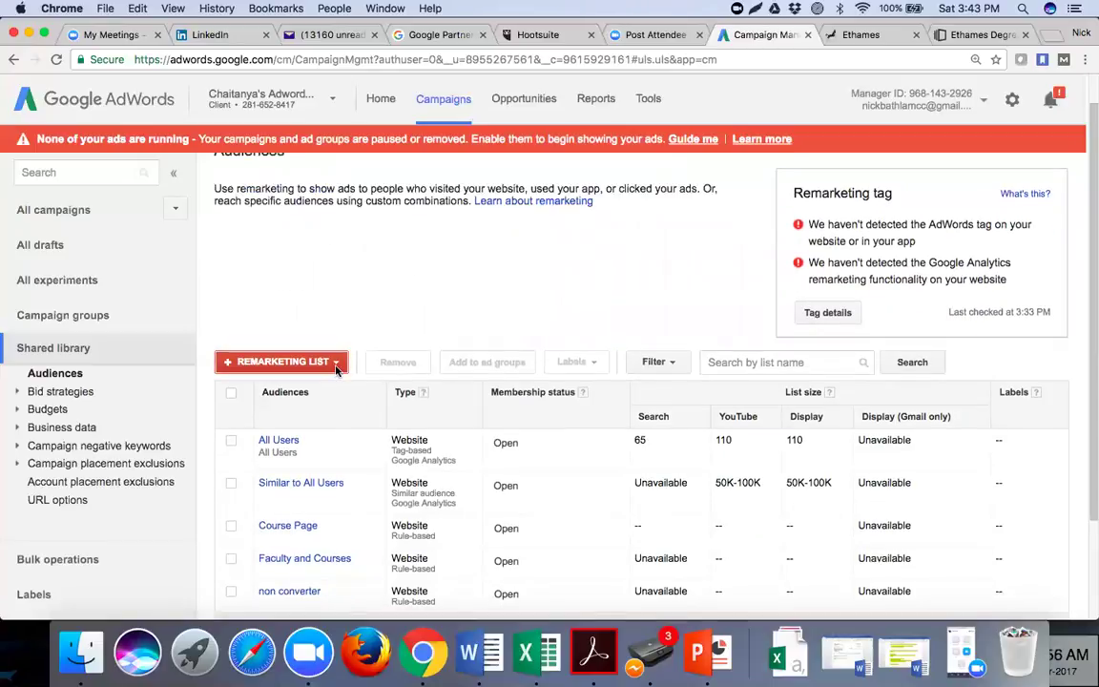
left_click(336, 365)
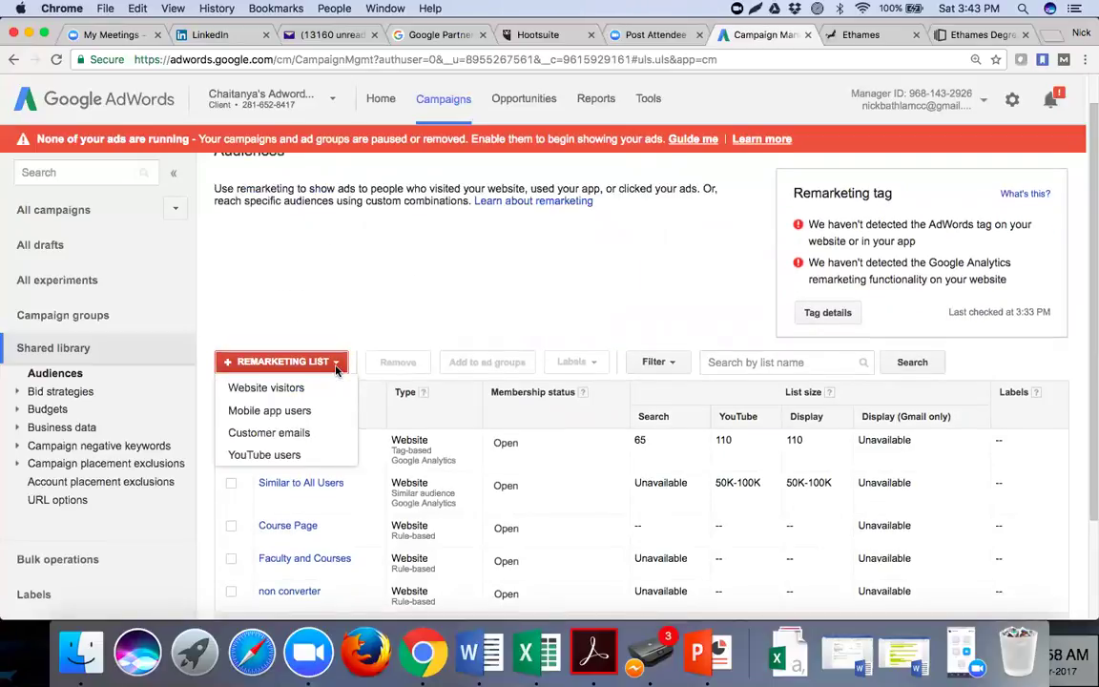
left_click(320, 457)
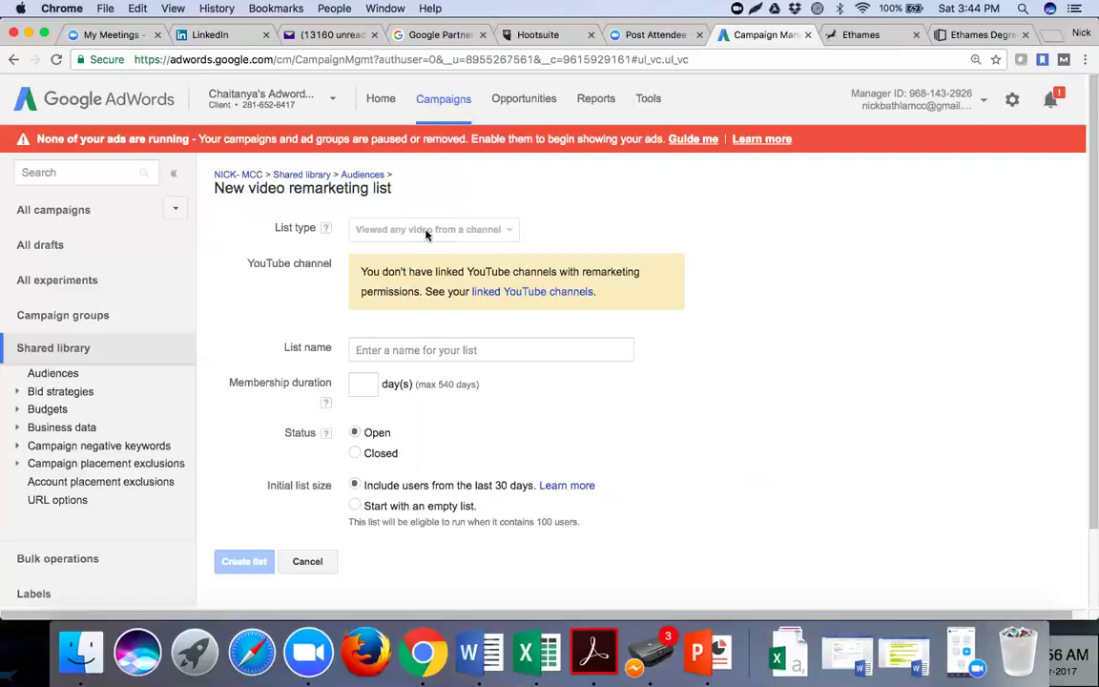
Open youtube.com in a new browser tab.
left_click(963, 37)
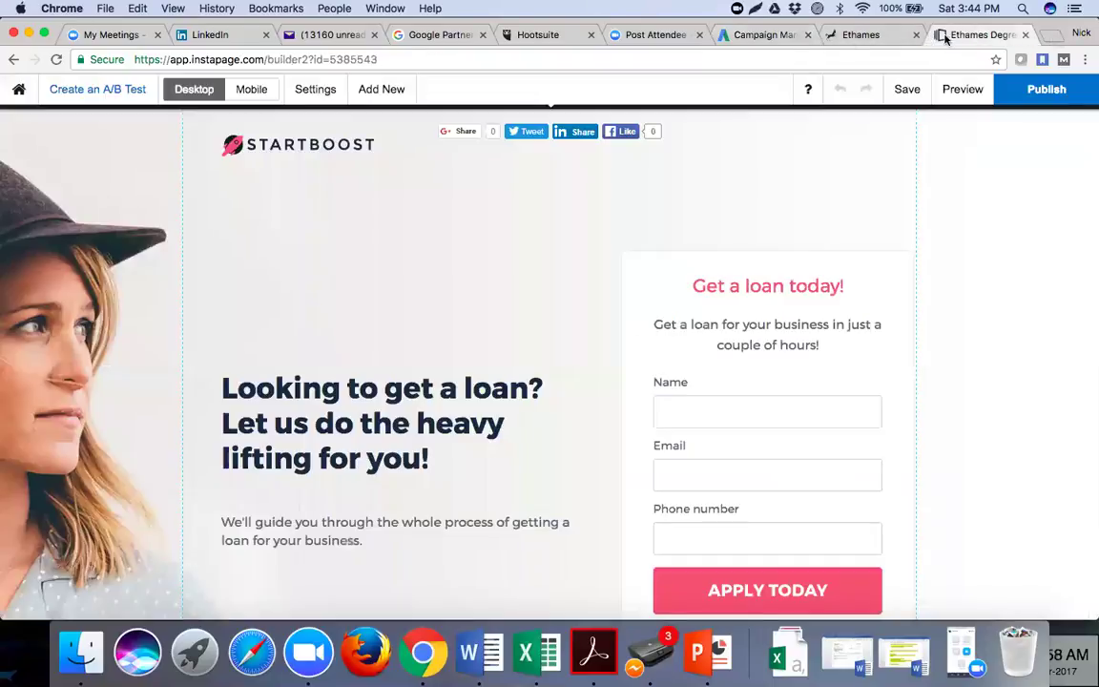
left_click(1053, 36)
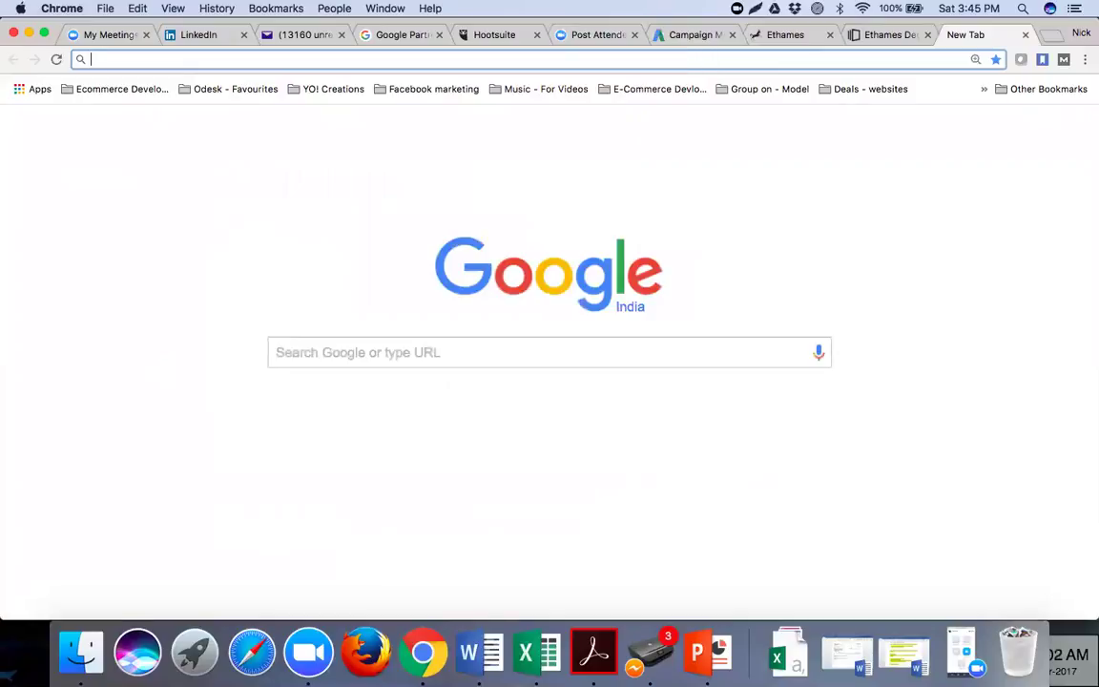
type("youtube.com")
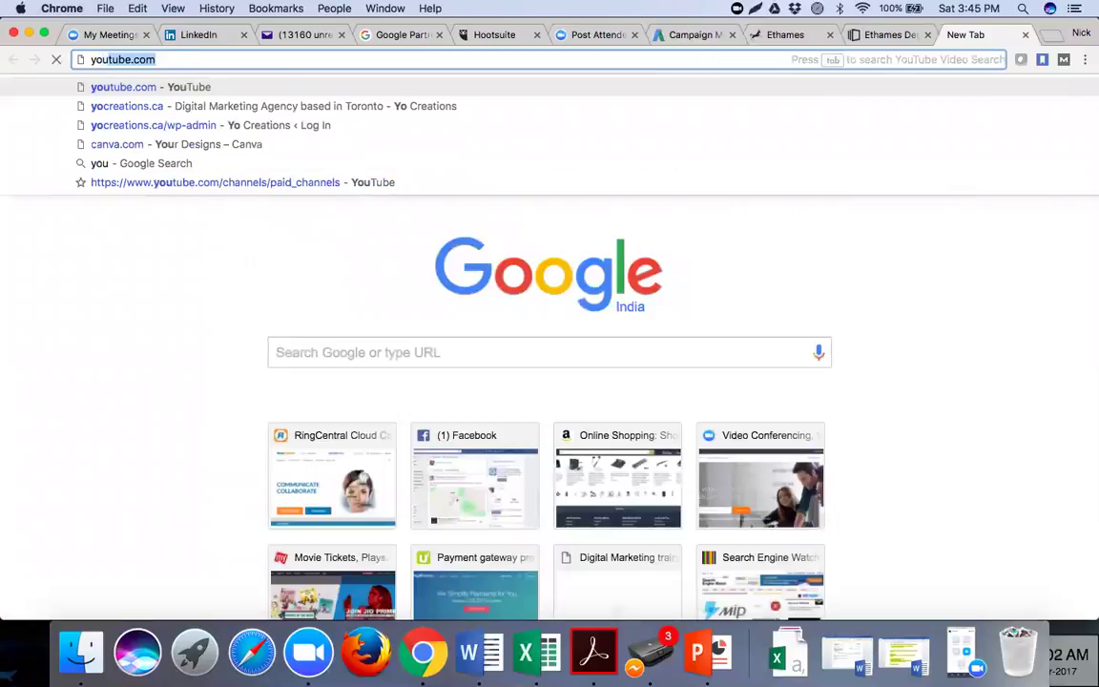
key("Return")
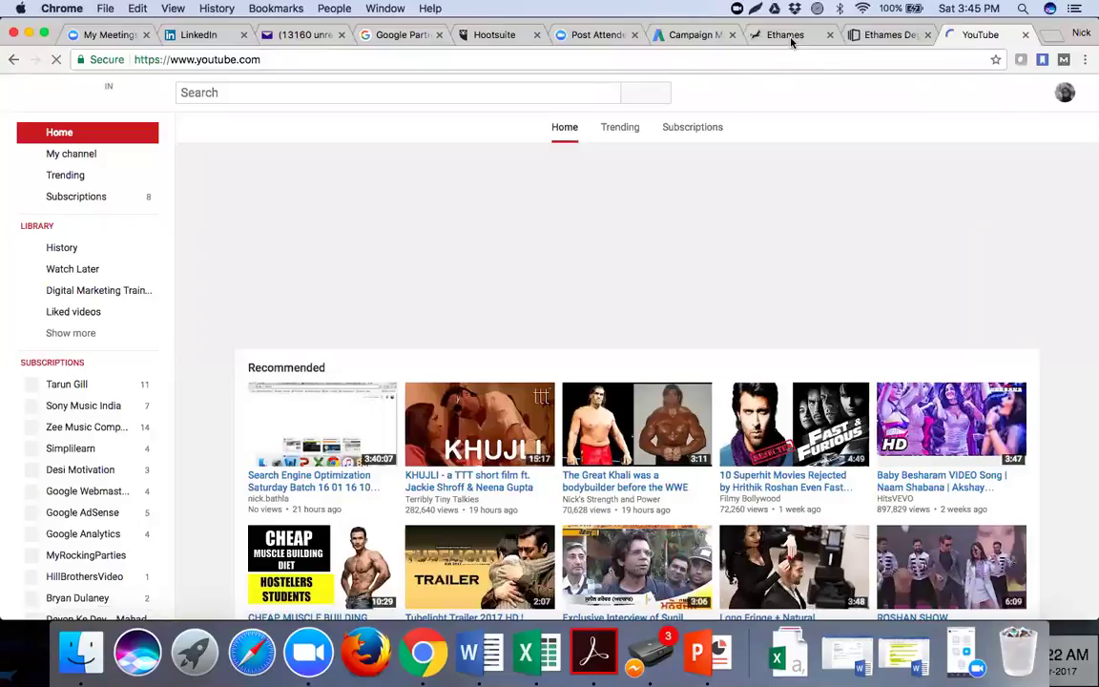
Return to Google AdWords, review the new video remarketing list form and the account's home dashboard, and go back to the campaigns area.
left_click(687, 36)
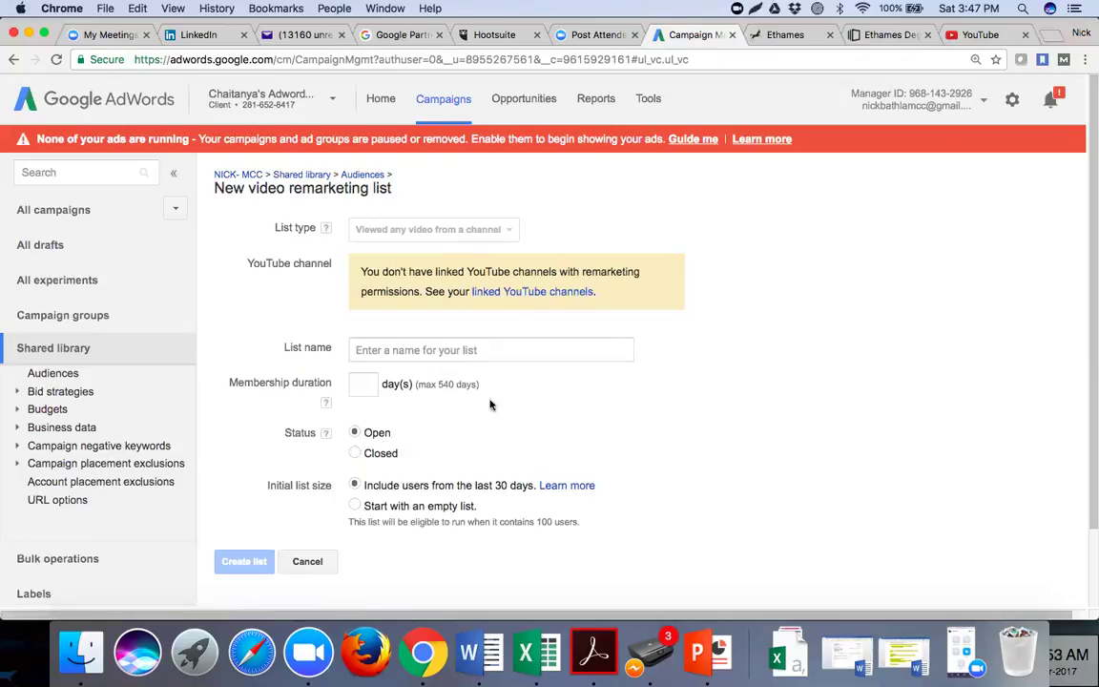
scroll(489, 415, "down", 2)
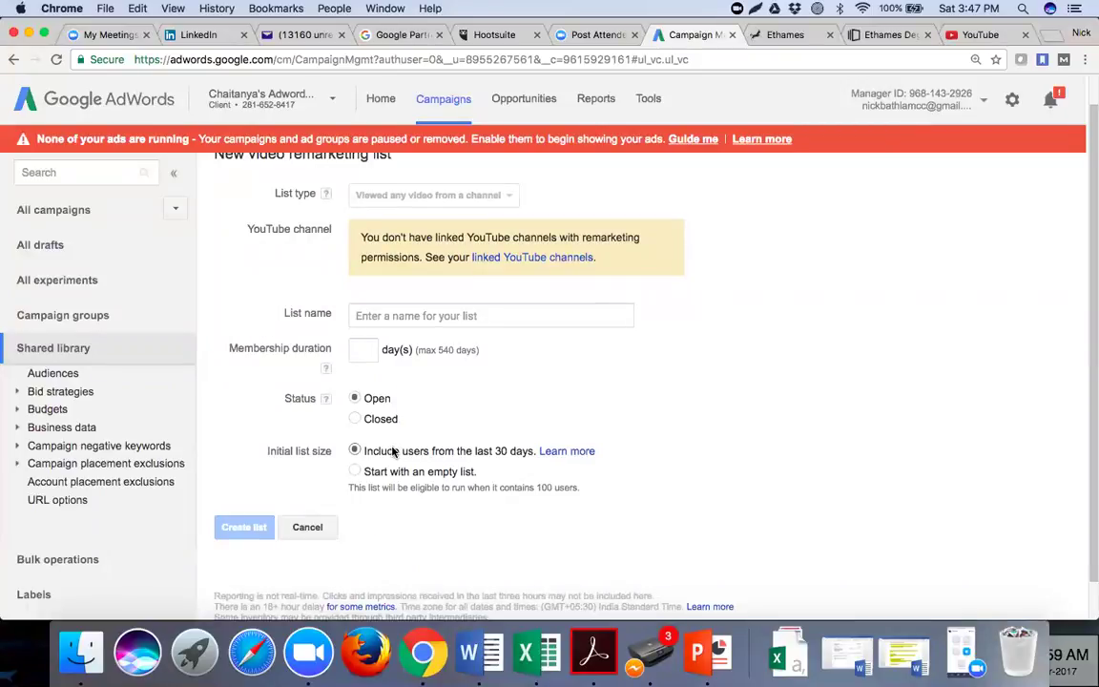
left_click(378, 110)
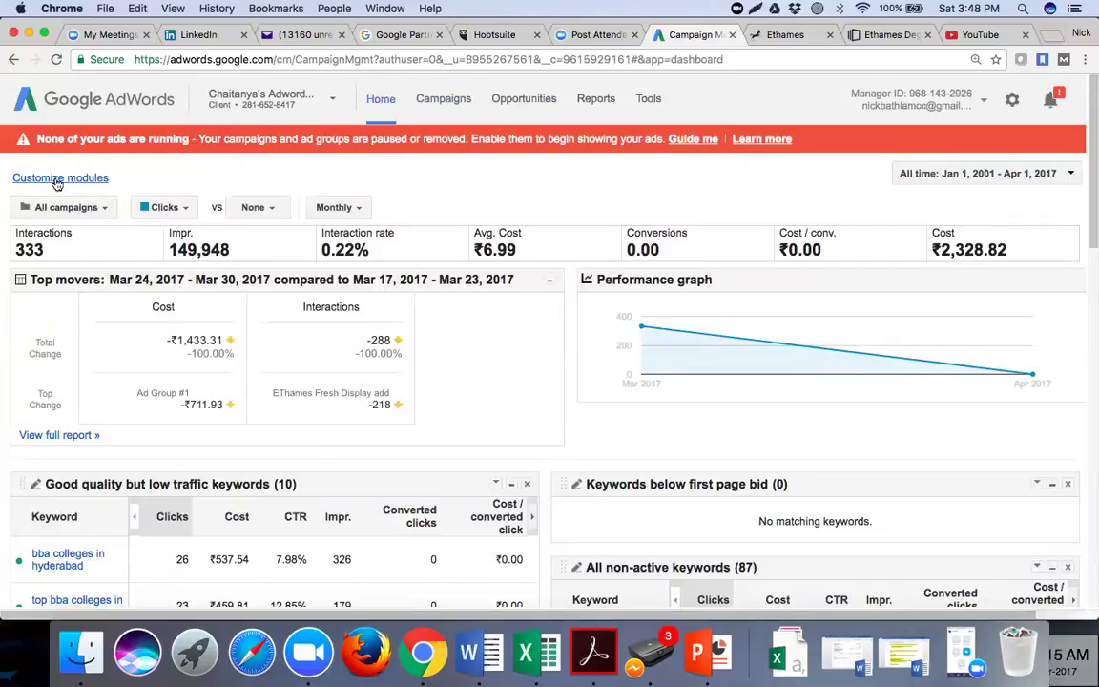
left_click(434, 100)
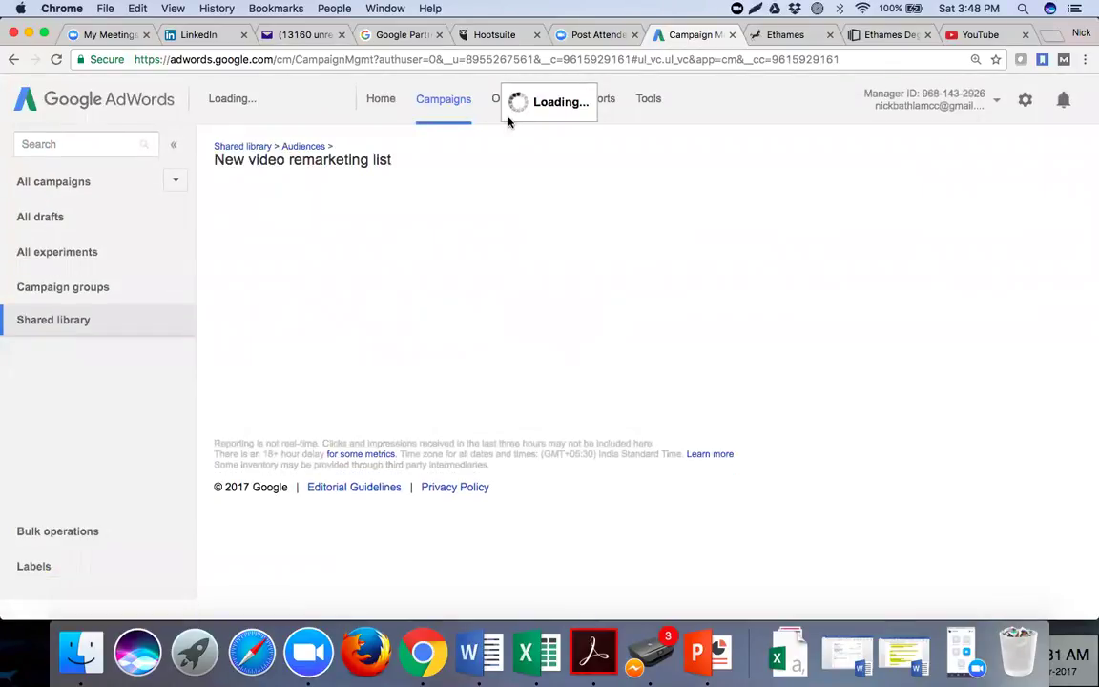
Search the computer for "youtube advertising" and open the Youtube Paid Advertising March 25th 2017 document in Word.
left_click(1021, 8)
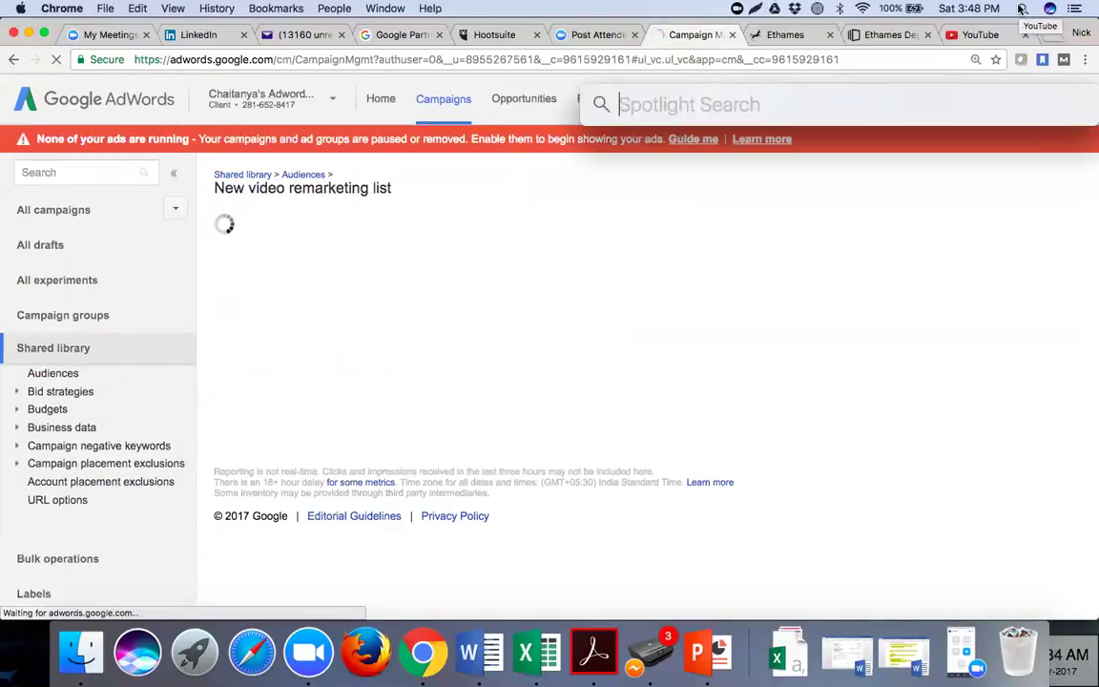
type("youtube advertising")
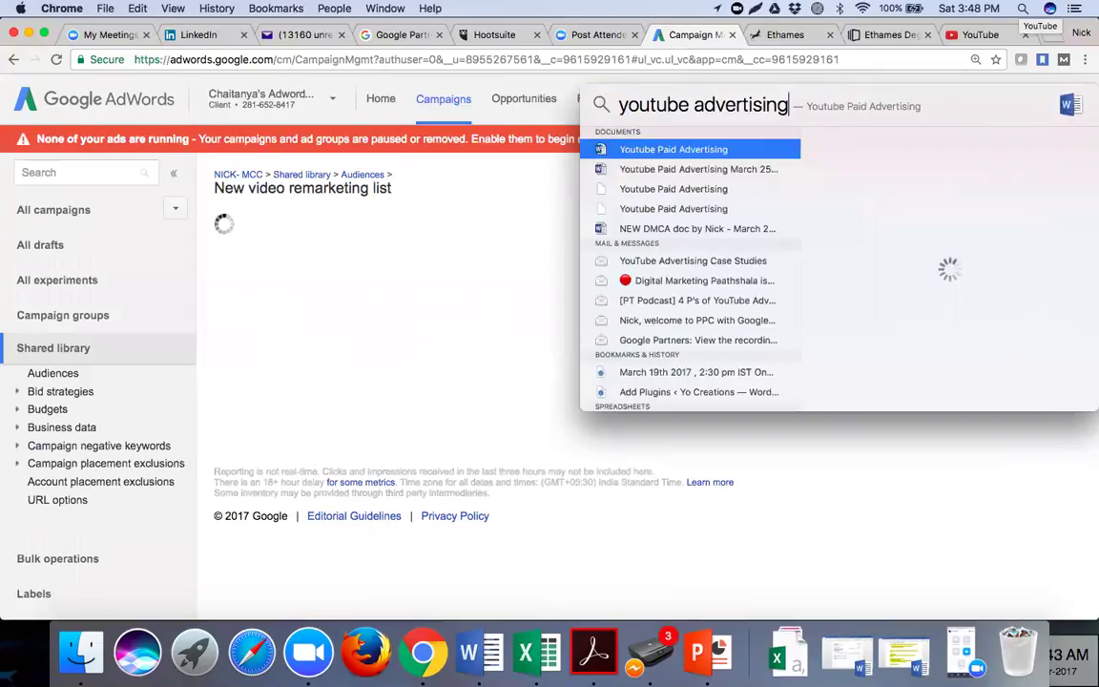
key("Down")
key("Return")
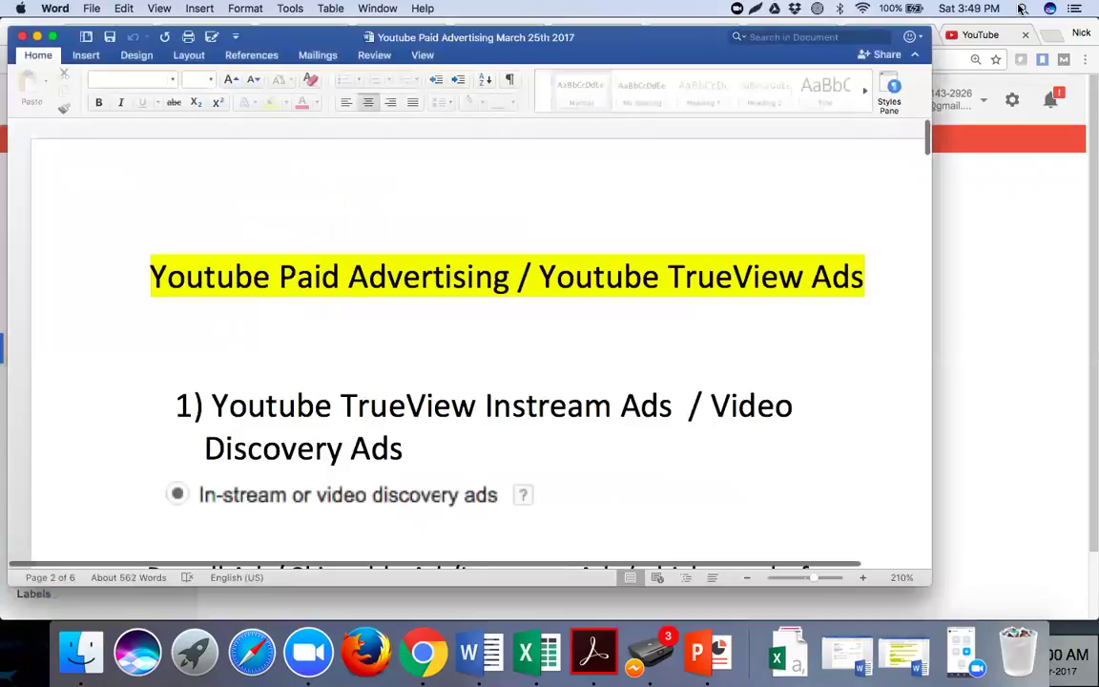
Look through the Youtube Paid Advertising document's ad format examples and the comparison table of Instream and BUMPER ads.
left_click(535, 324)
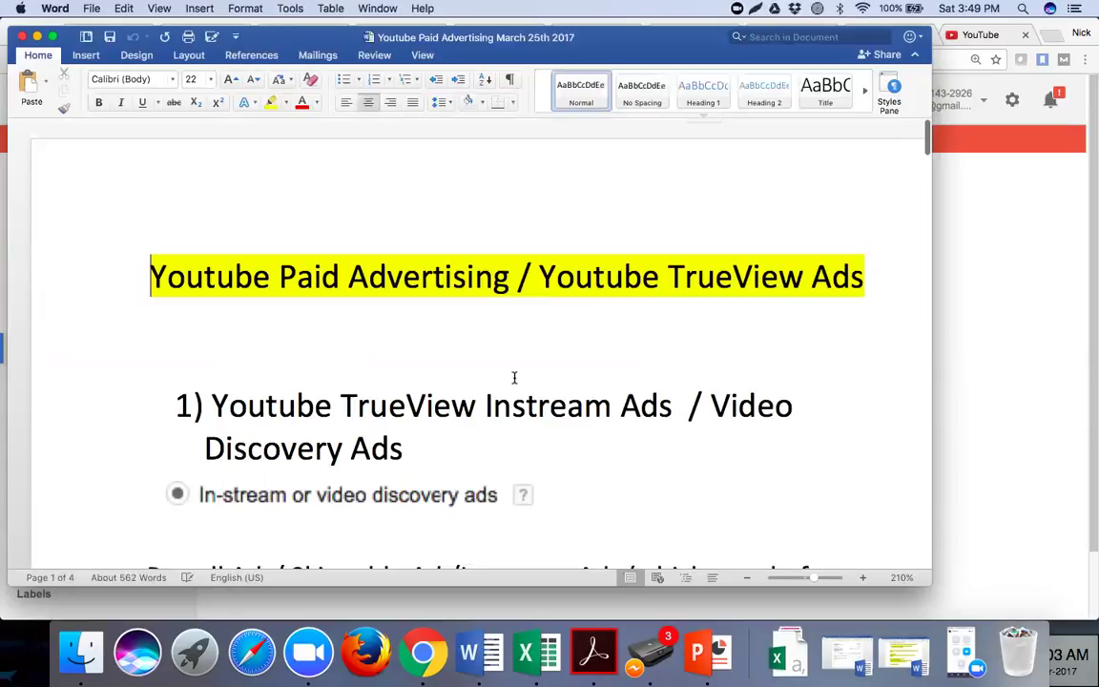
scroll(514, 378, "down", 10)
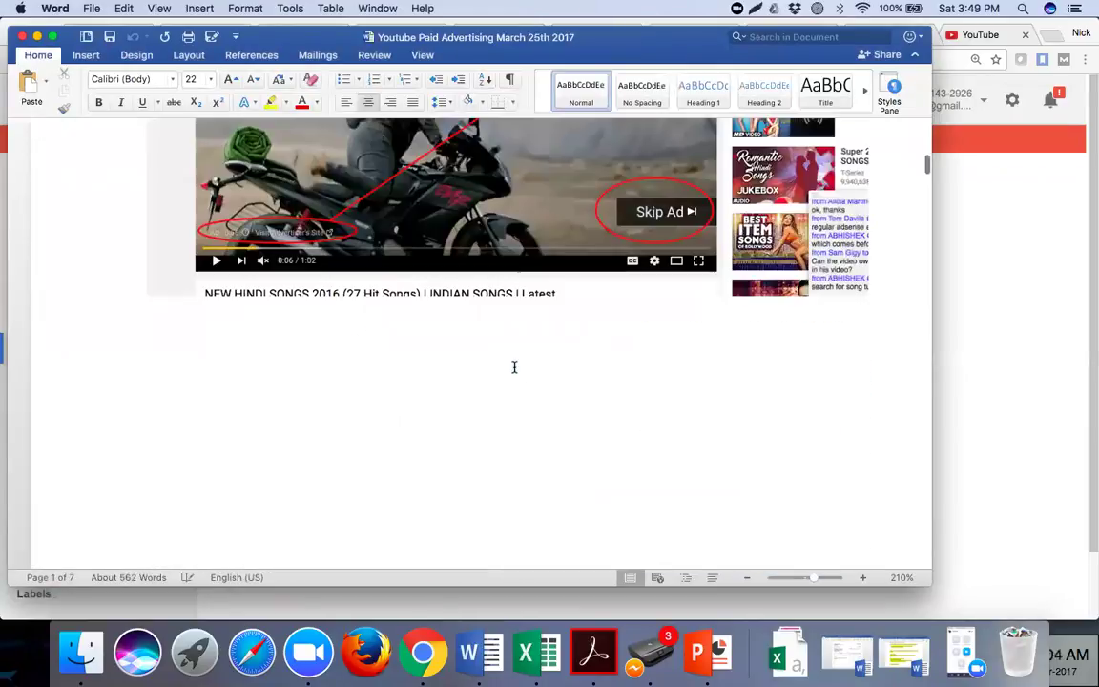
scroll(515, 367, "down", 15)
scroll(517, 371, "down", 15)
scroll(514, 368, "down", 20)
scroll(514, 368, "down", 20)
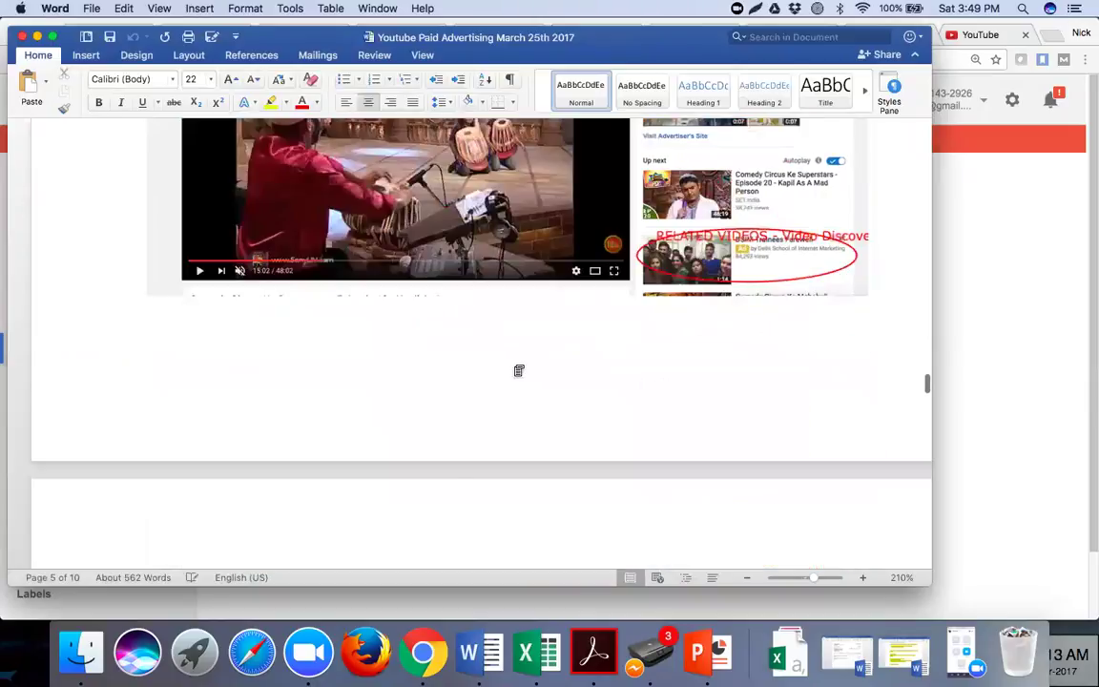
scroll(515, 367, "down", 10)
scroll(515, 368, "down", 15)
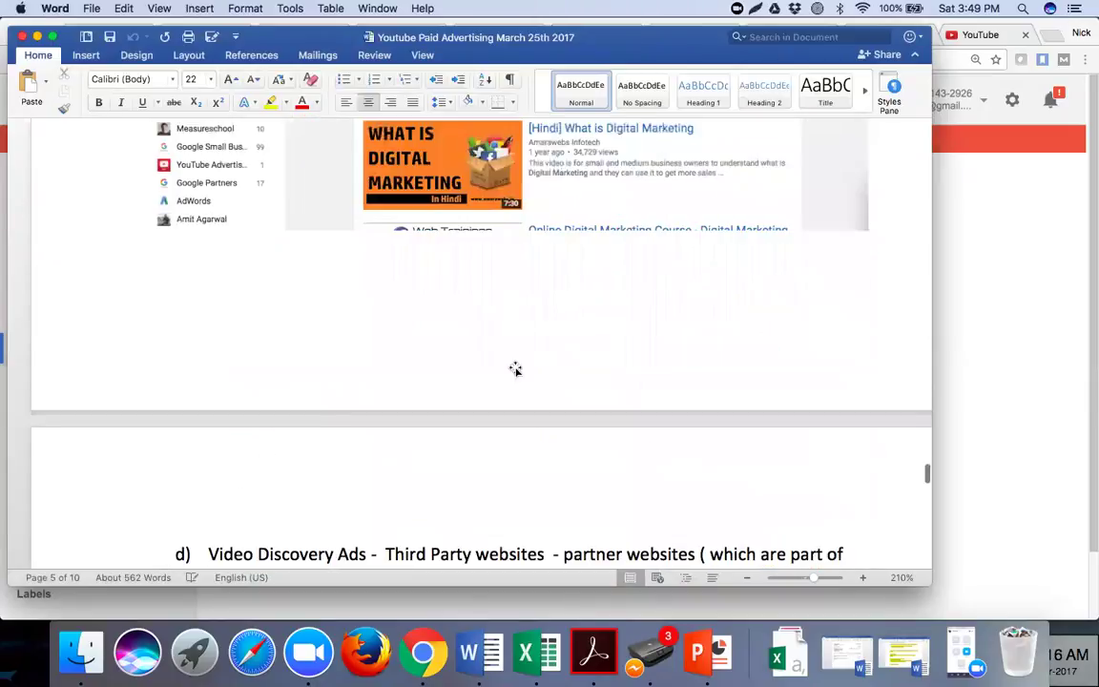
scroll(514, 367, "down", 5)
scroll(514, 367, "up", 10)
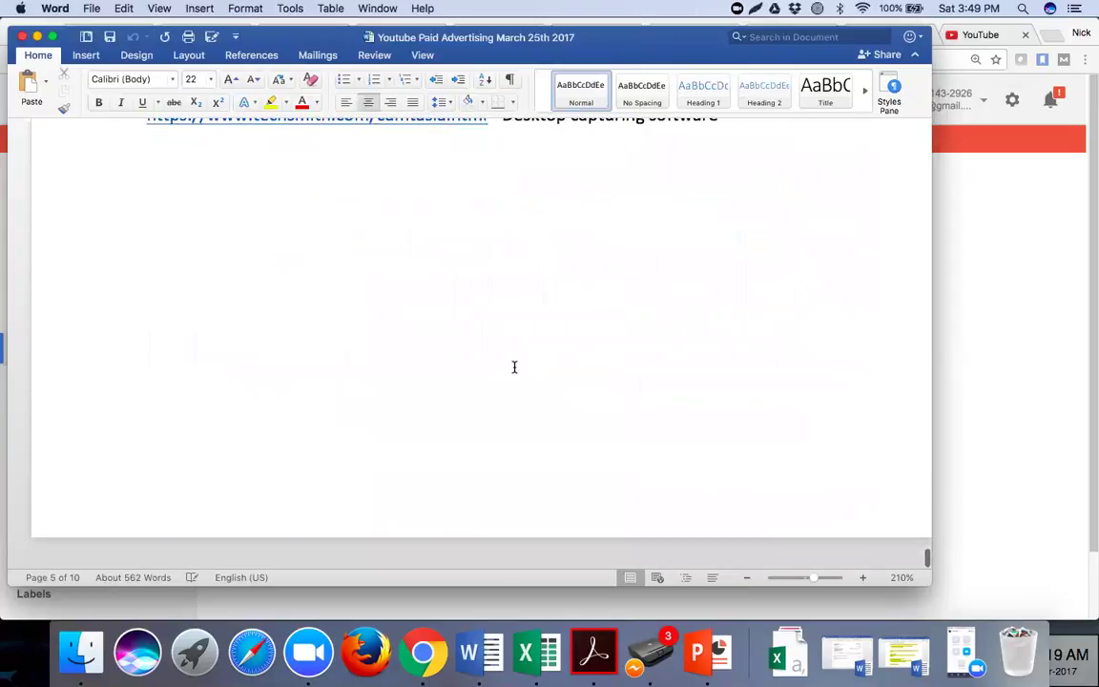
scroll(514, 372, "up", 15)
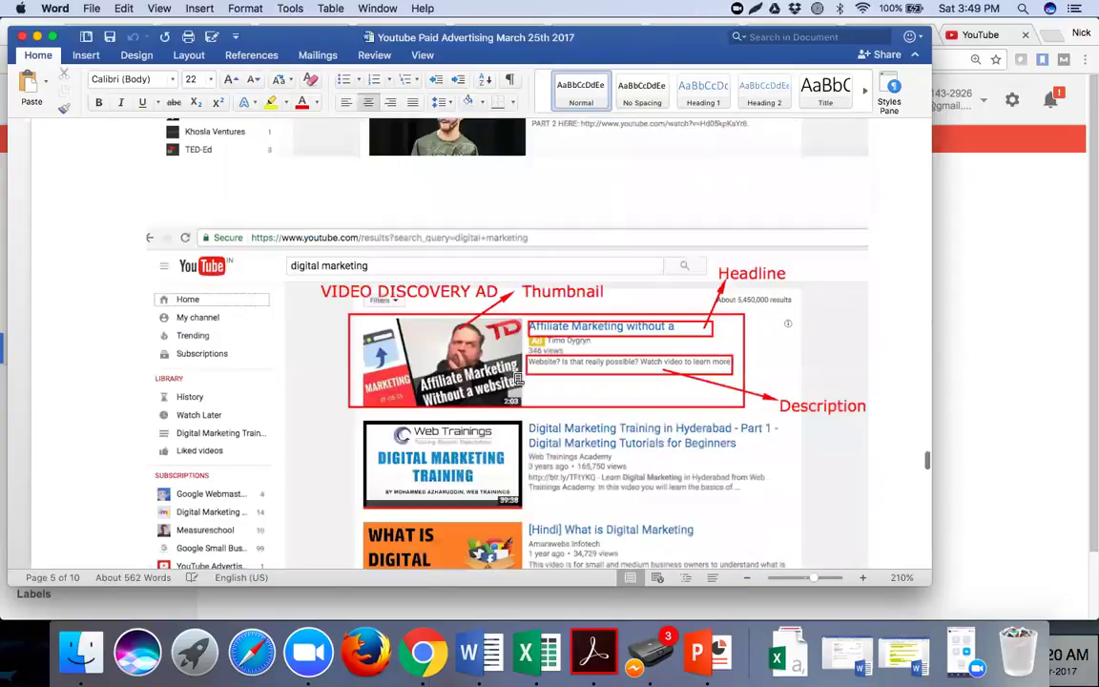
scroll(517, 376, "up", 5)
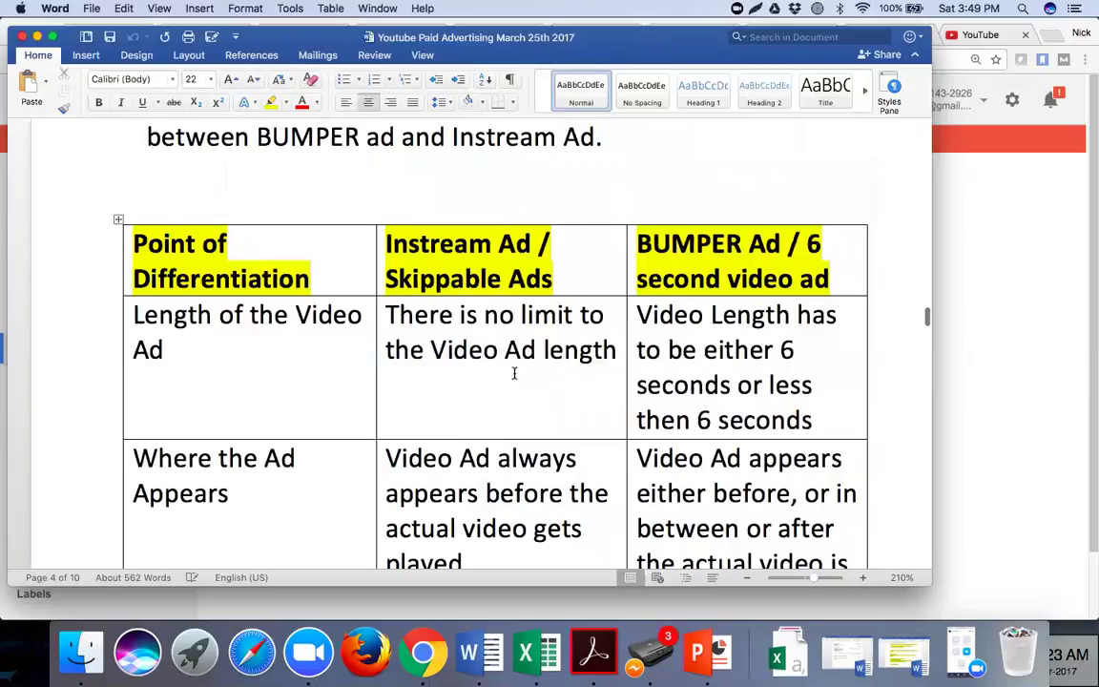
scroll(514, 374, "up", 2)
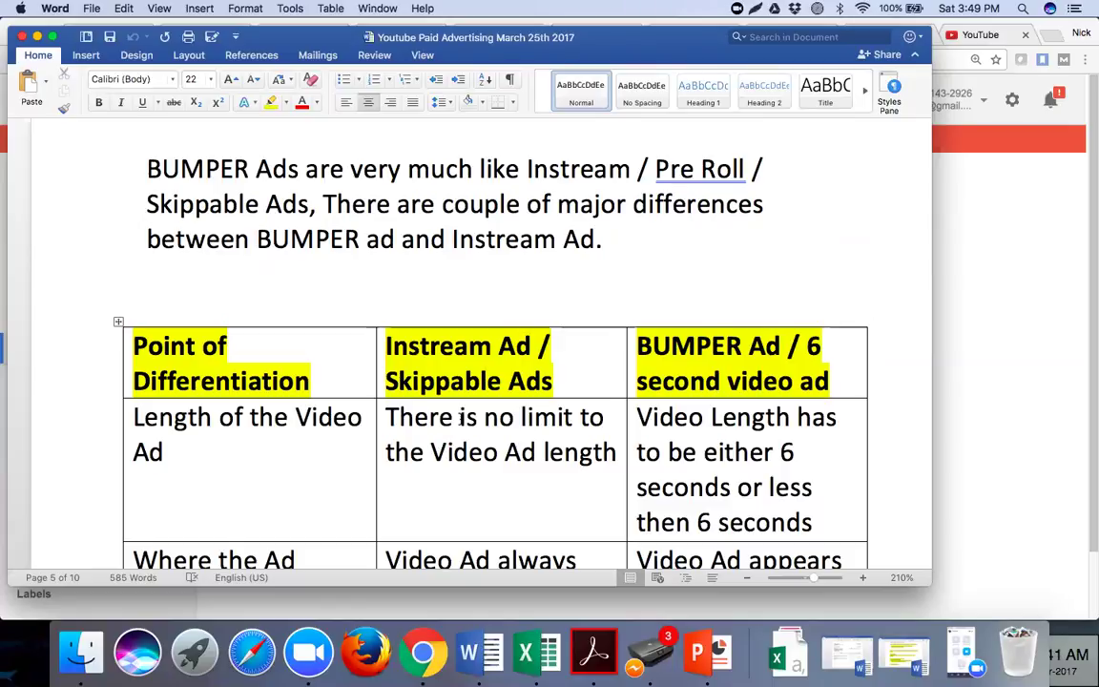
Save the Youtube Paid Advertising March 25th 2017 document as a Word Document in the Presentations folder and close it.
left_click(92, 8)
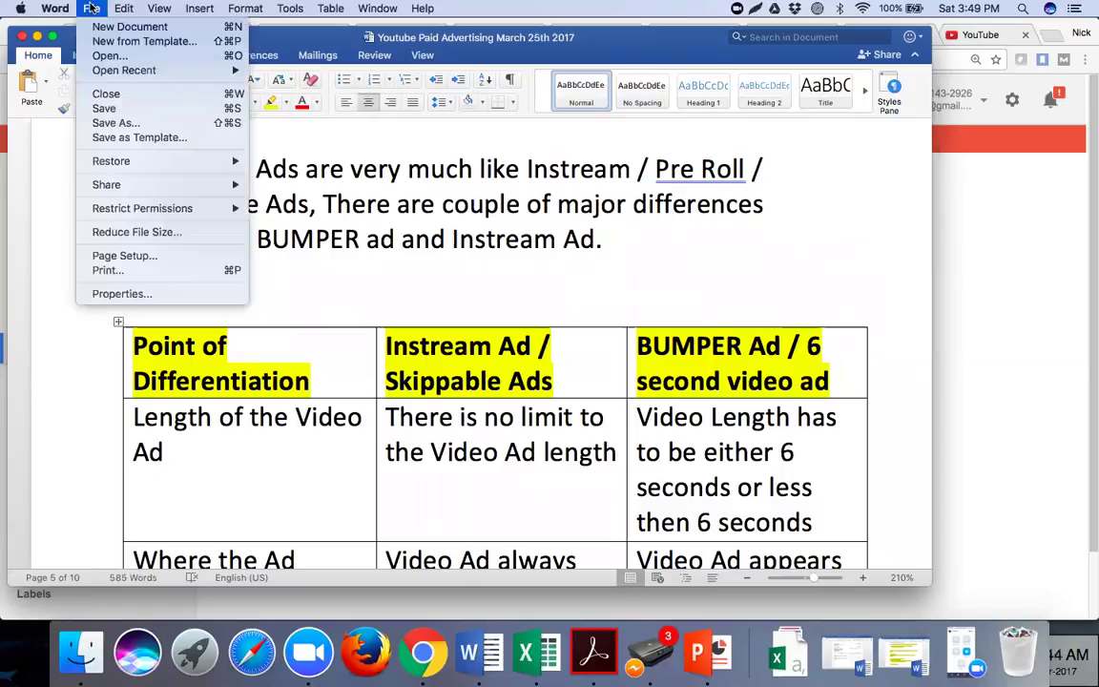
left_click(106, 123)
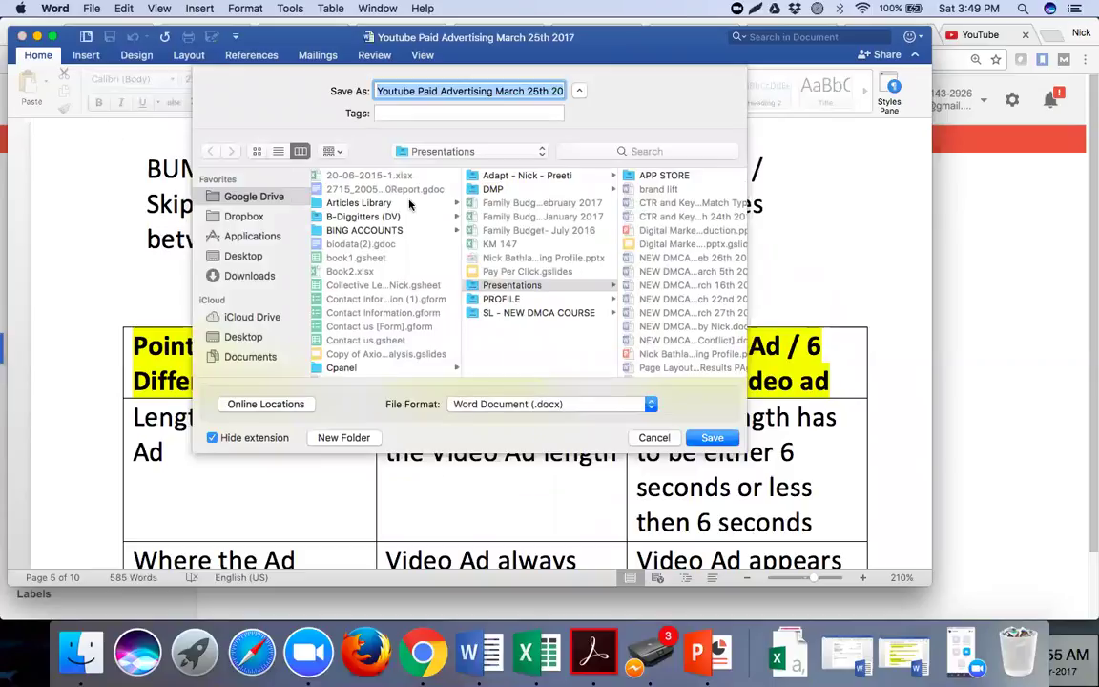
left_click(707, 438)
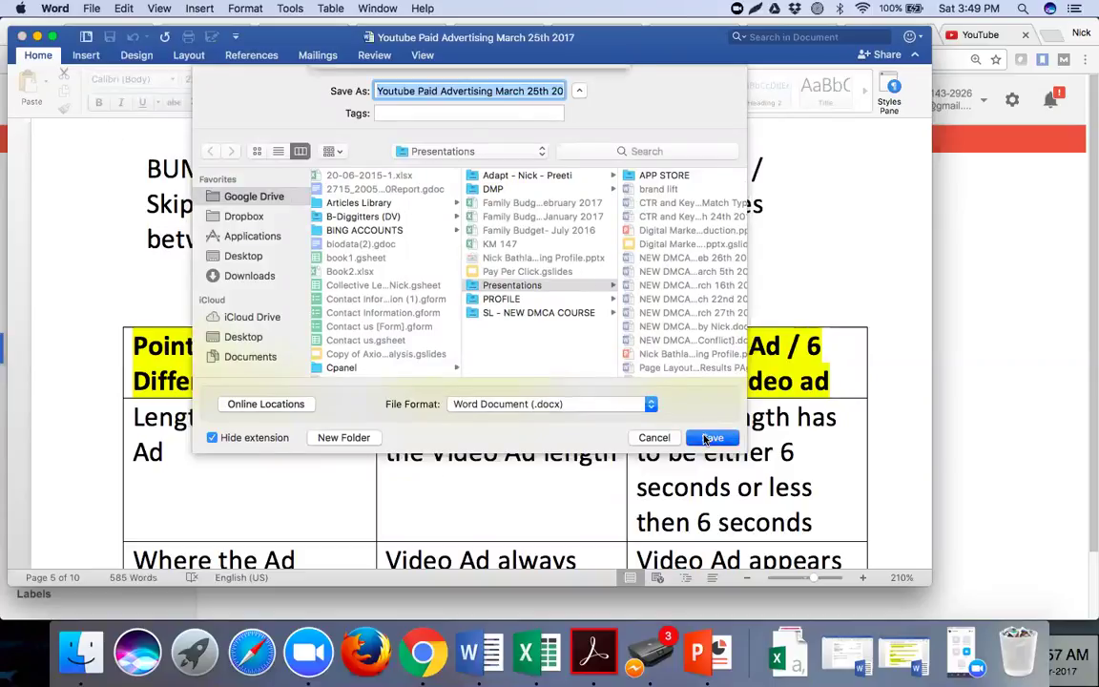
left_click(584, 170)
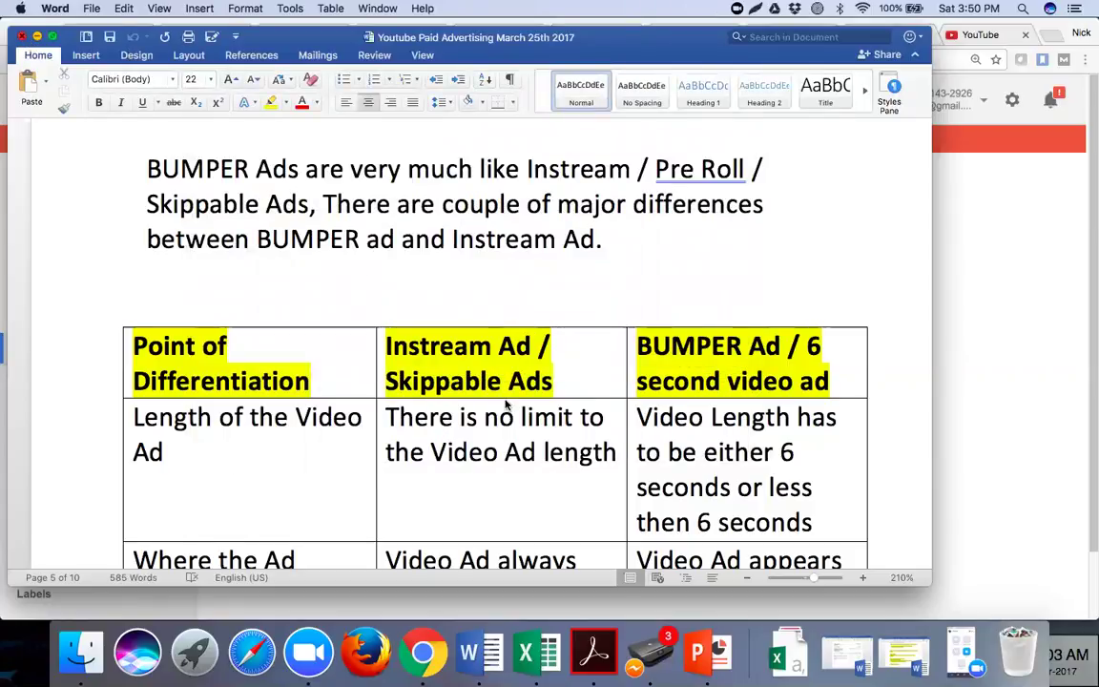
key("super+w")
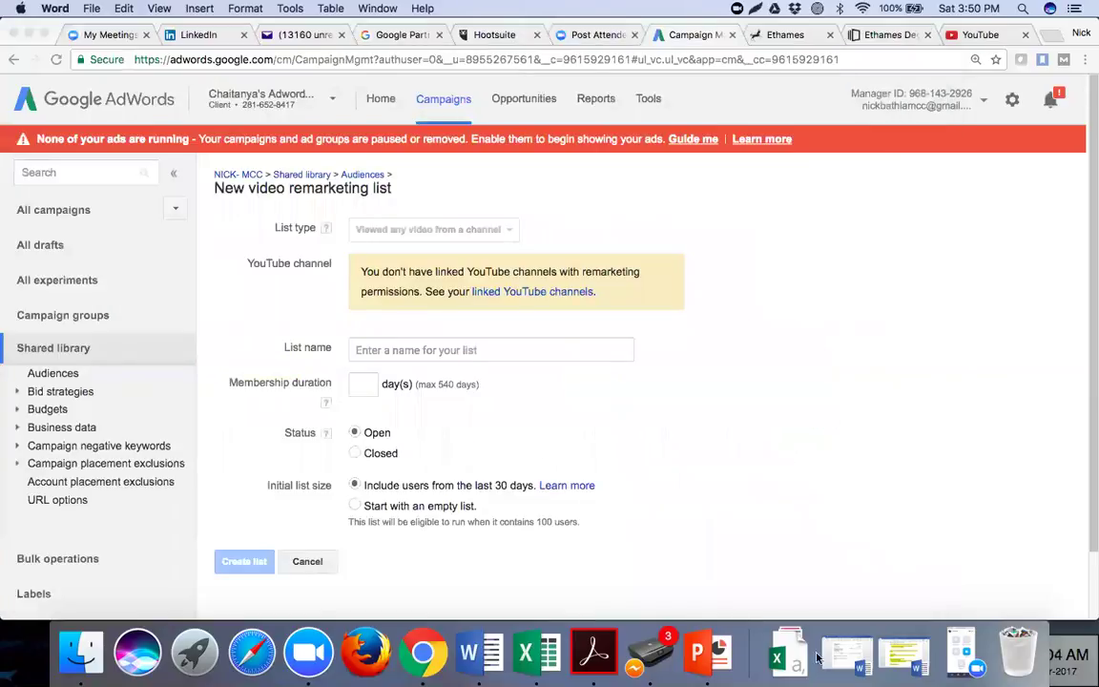
Bring up the unsaved Document2 and start saving it under a new name, choosing the KW folder in Google Drive.
left_click(902, 658)
scroll(504, 380, "up", 10)
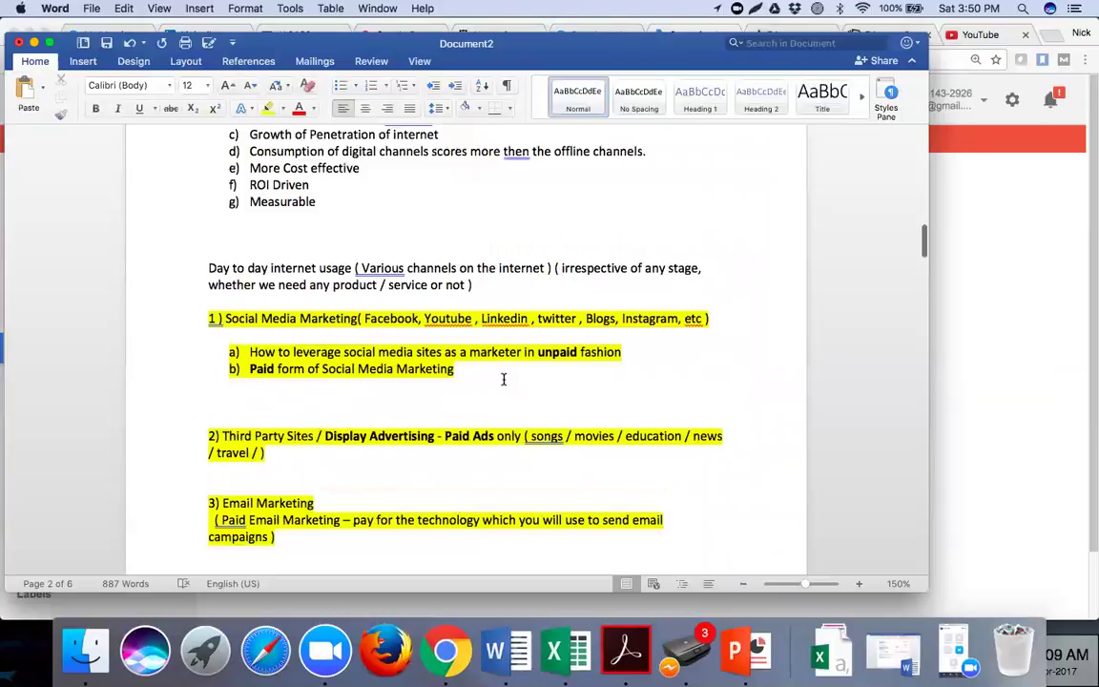
scroll(504, 380, "up", 10)
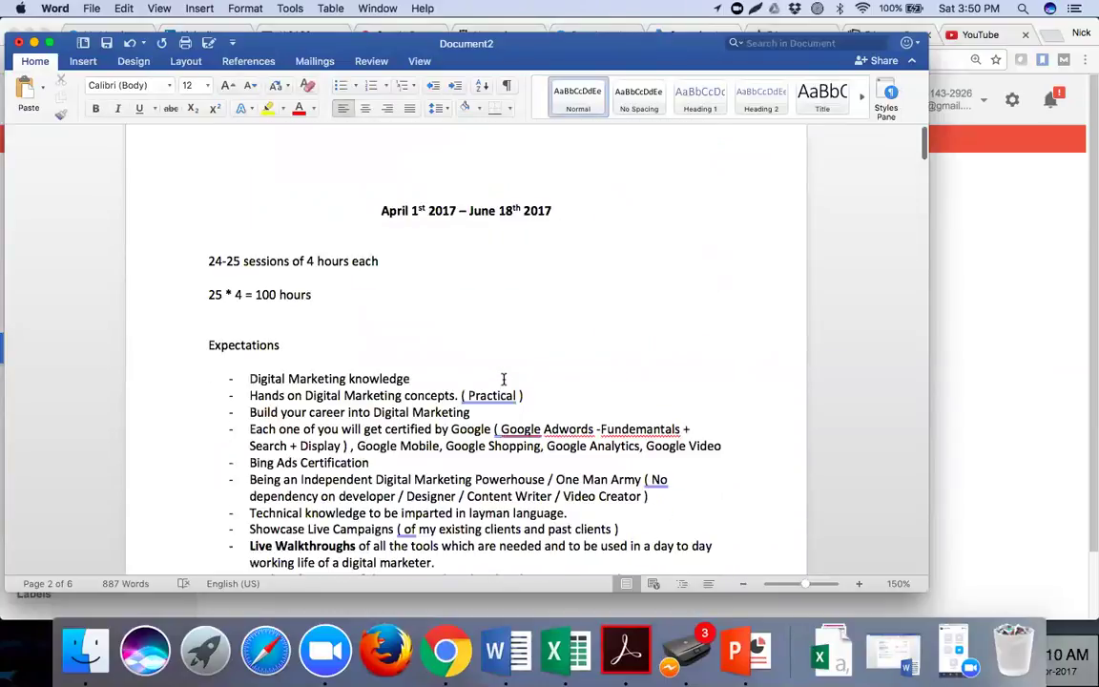
left_click(91, 9)
left_click(112, 125)
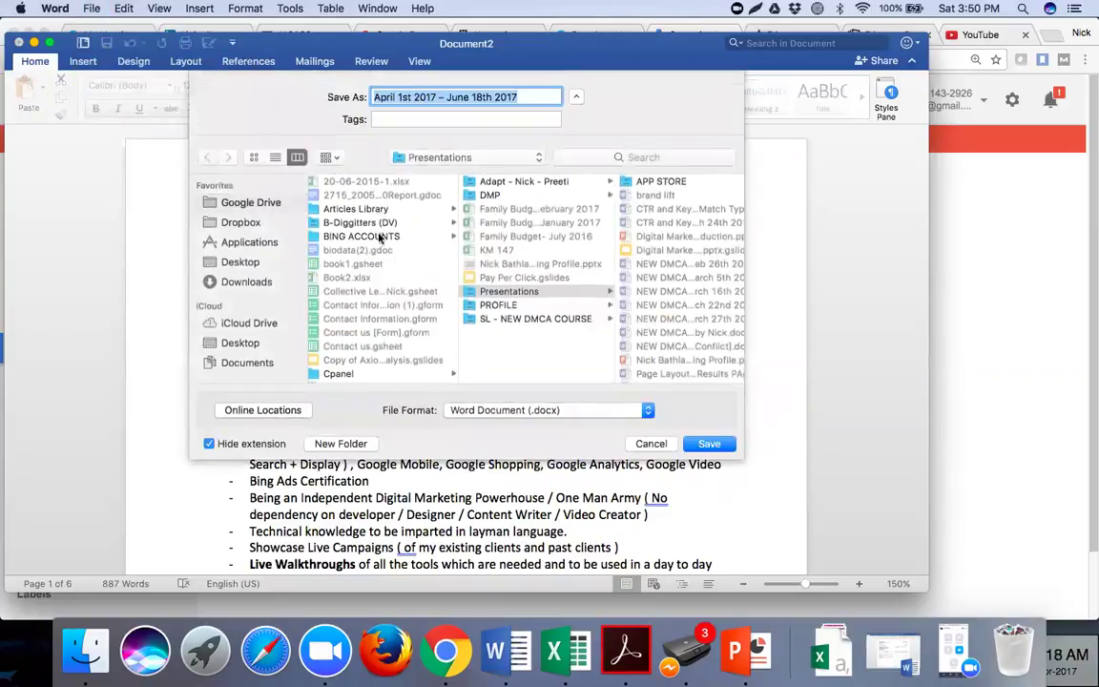
scroll(330, 262, "left", 1)
scroll(356, 288, "down", 15)
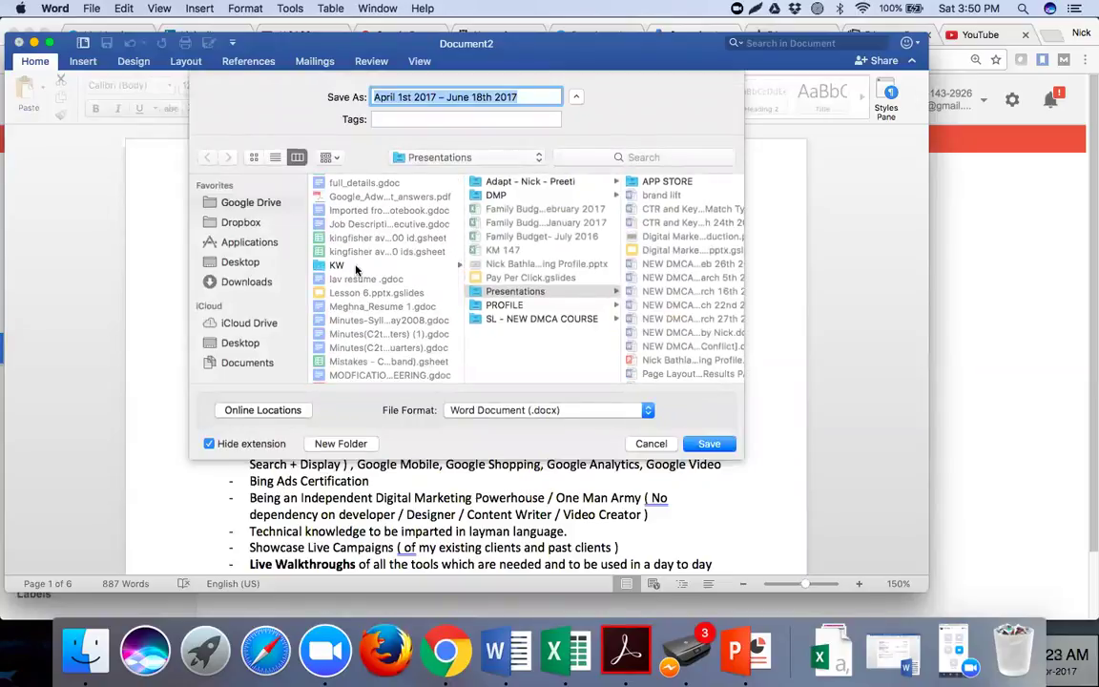
left_click(415, 266)
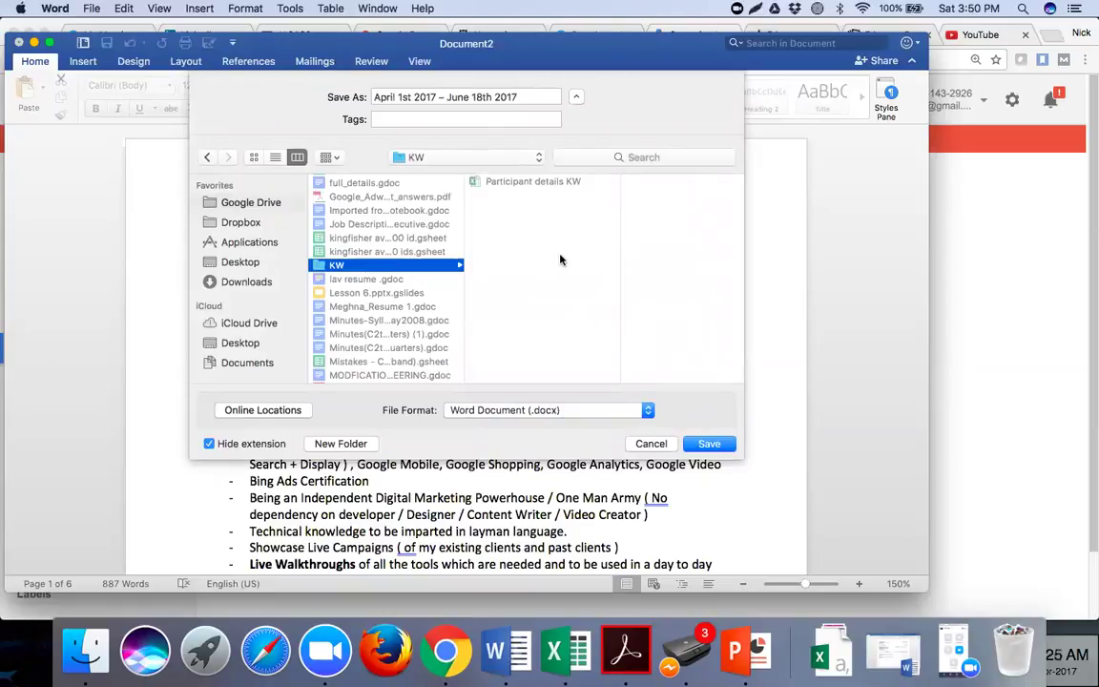
Create a new folder named "April 1st 2017 - June 18th 2017" inside the KW folder.
left_click(341, 444)
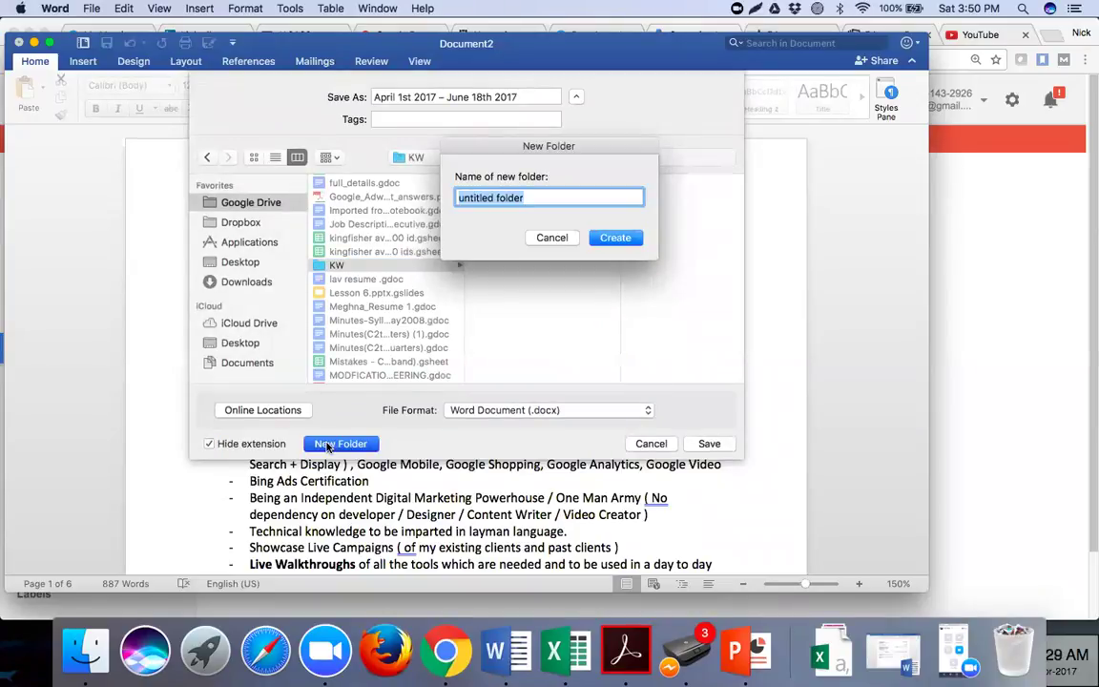
type("April 1")
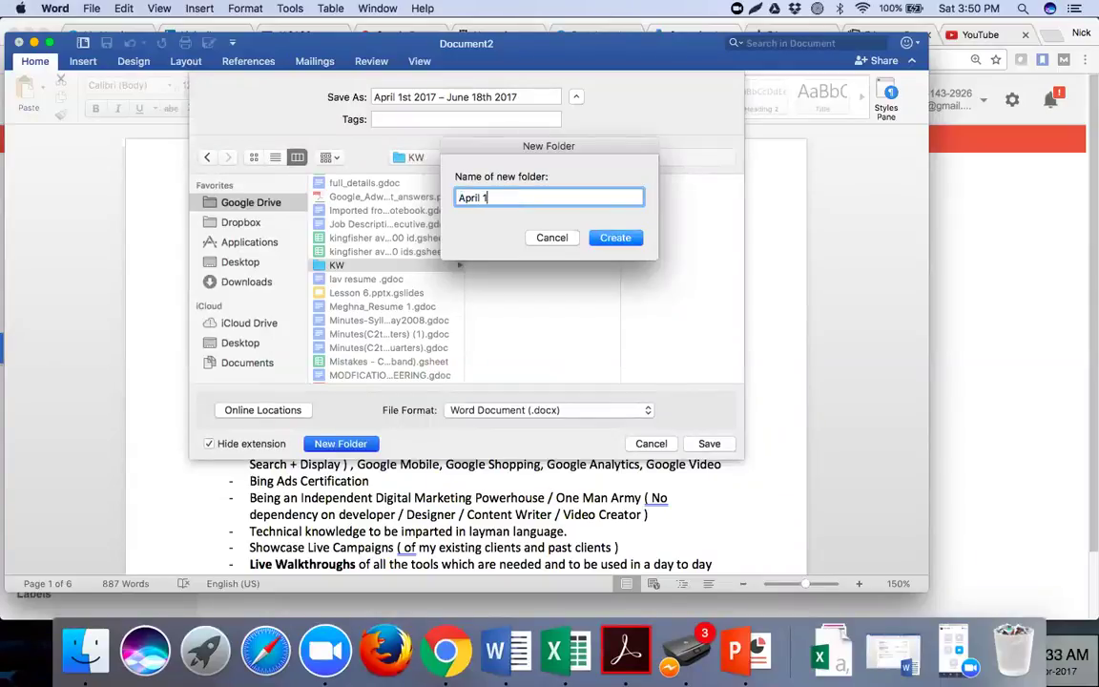
type("st 2017 - June 18th 2017")
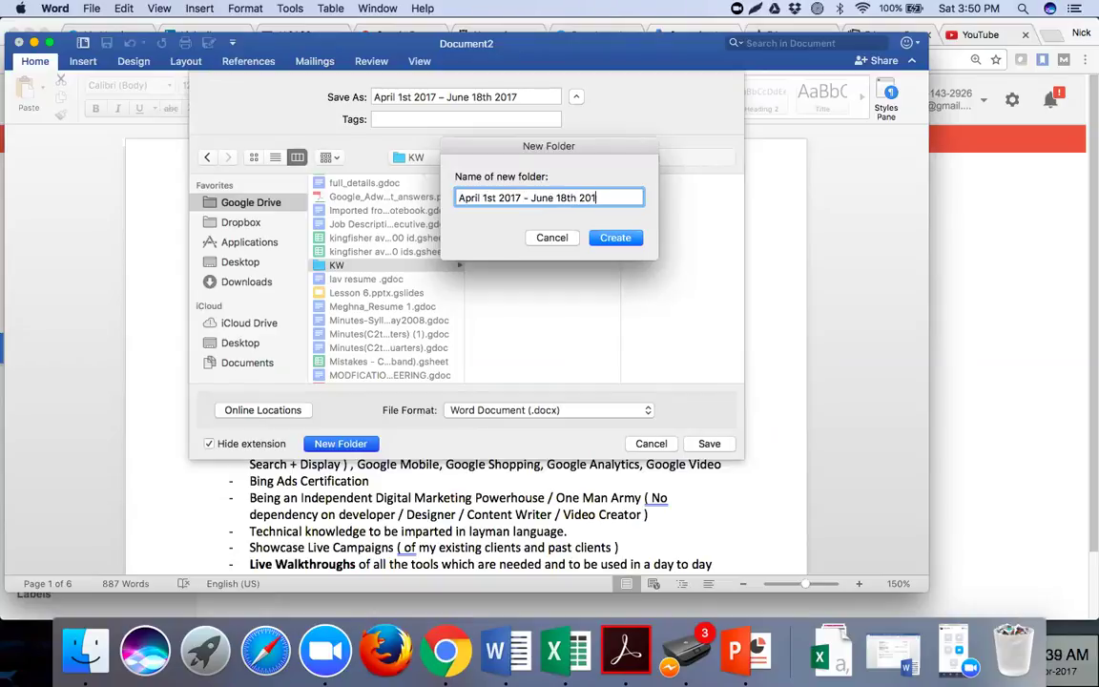
key("Return")
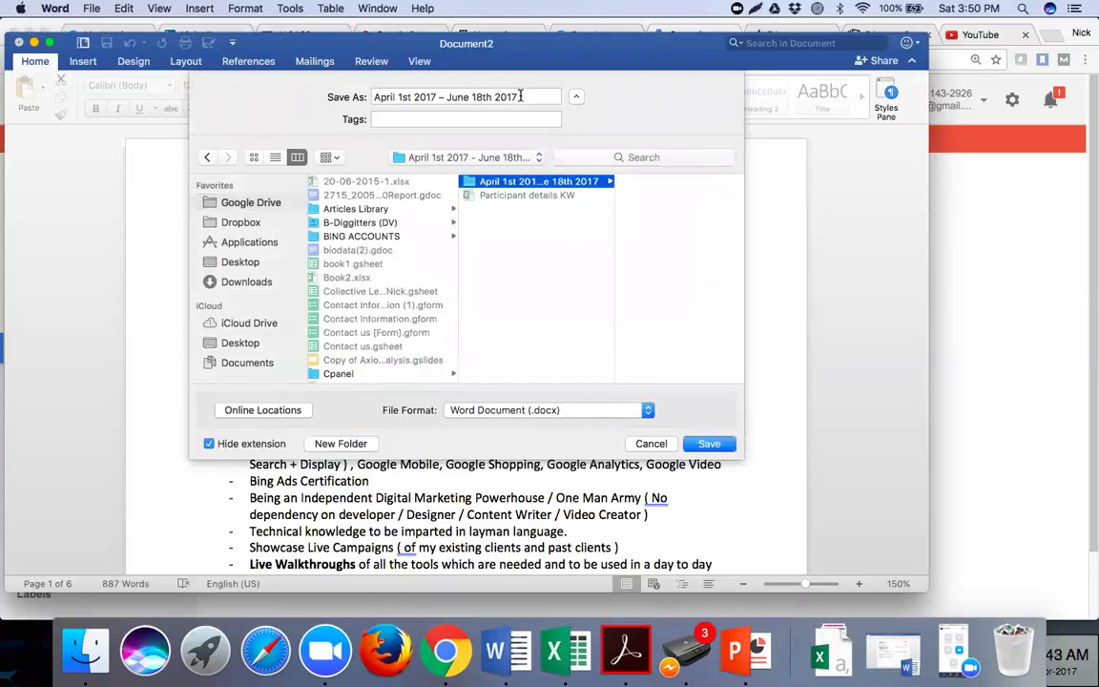
Name the document "Introduction Doc" and save it in the new folder as a Word Document.
key("Tab")
key("BackSpace")
type("Introduction Doc")
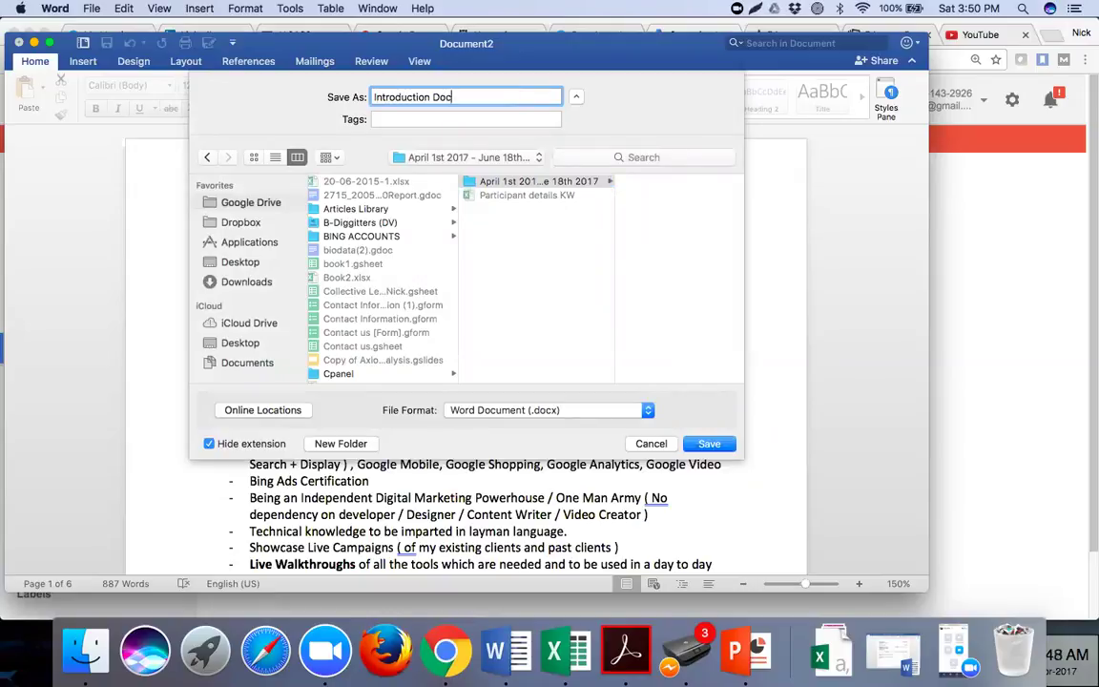
key("Return")
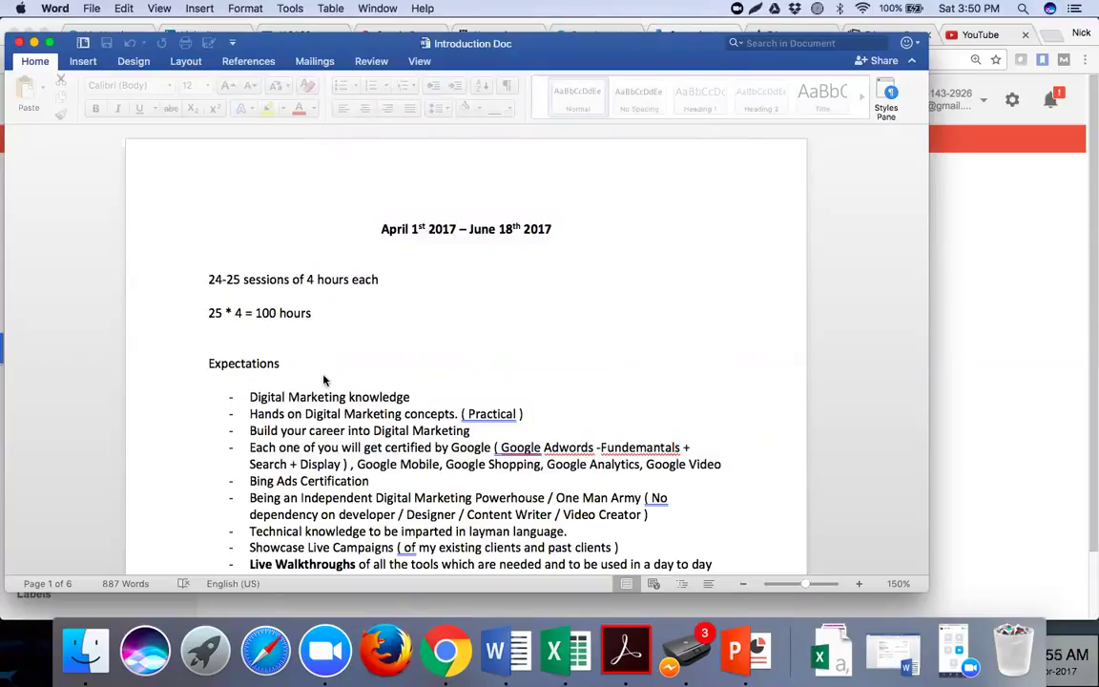
Skim the Introduction Doc's course expectations, digital marketing channels and marketing goal examples, and close the document.
scroll(324, 377, "down", 5)
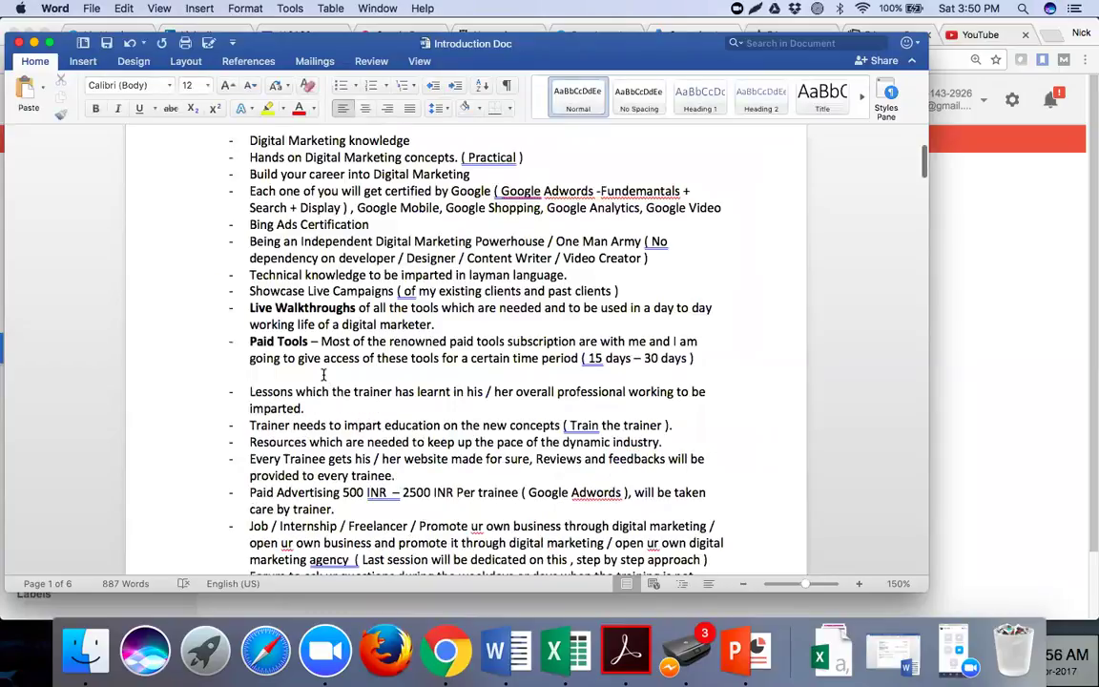
scroll(324, 375, "down", 20)
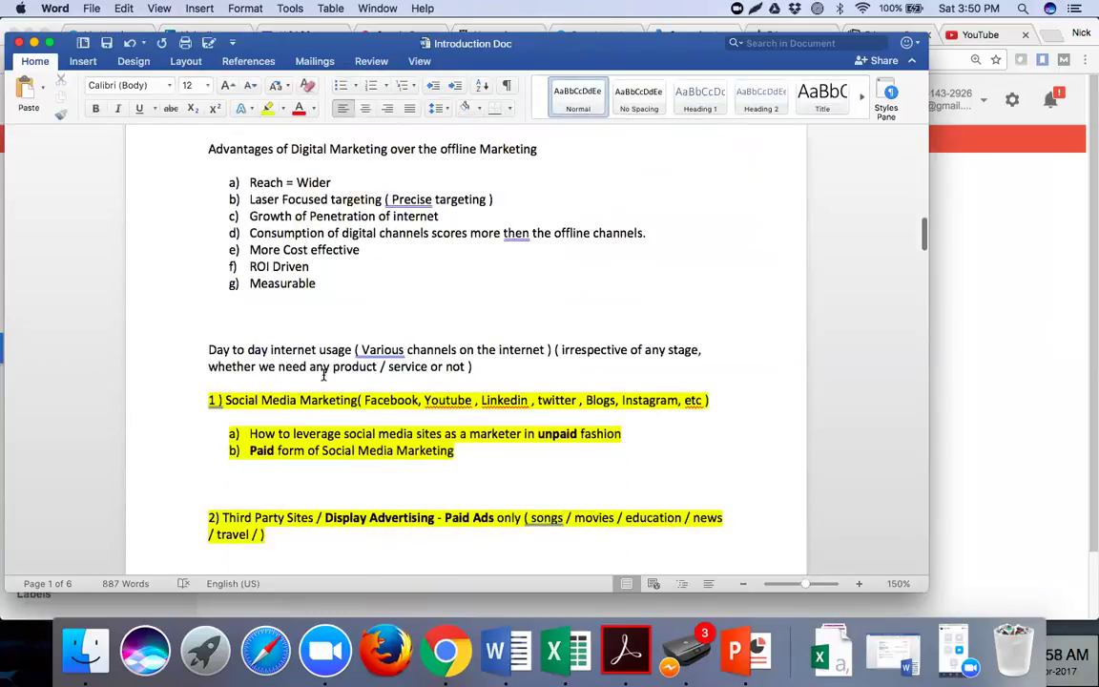
scroll(324, 375, "down", 4)
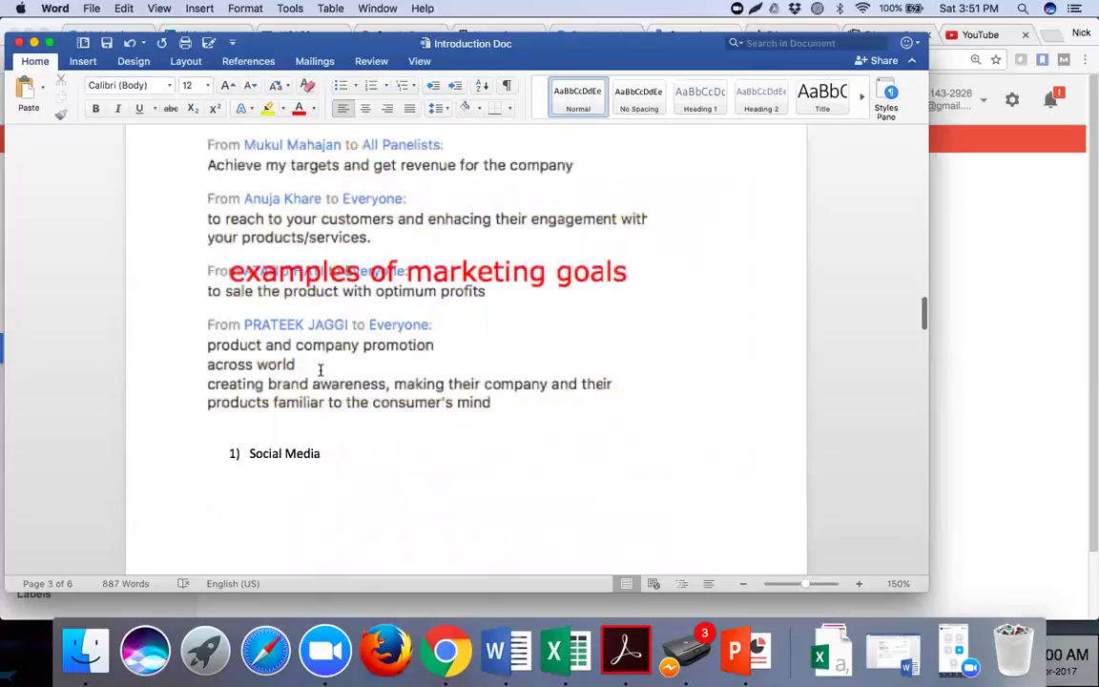
scroll(319, 369, "down", 5)
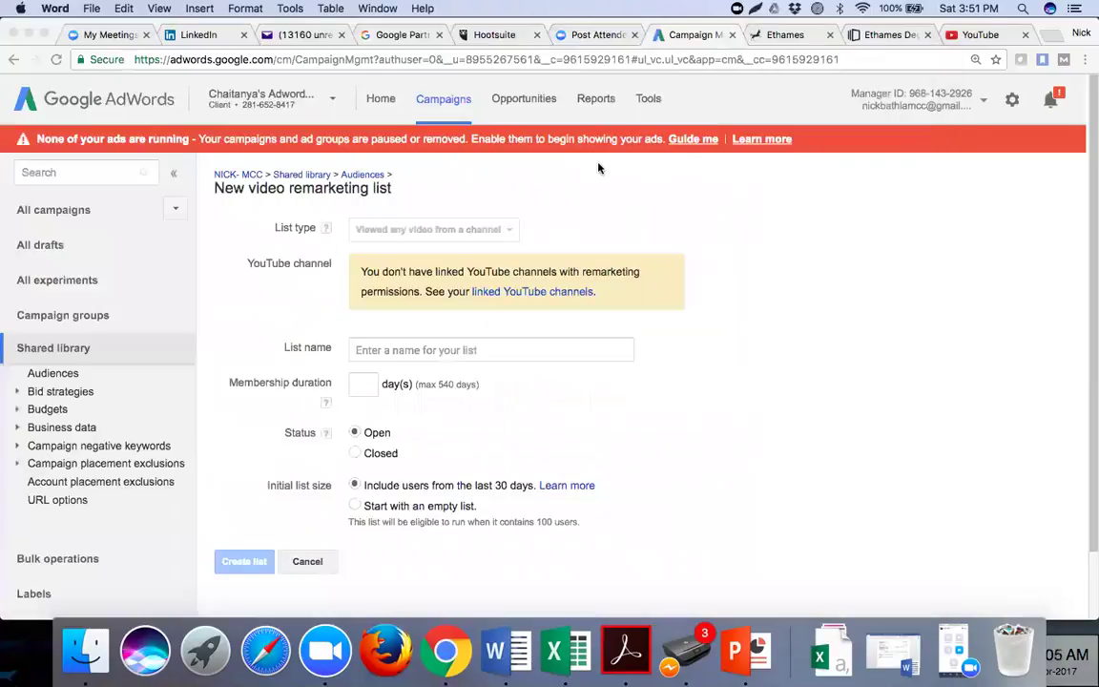
Switch to Yahoo Mail in Chrome, start a new email and choose to attach files from the computer.
left_click(294, 36)
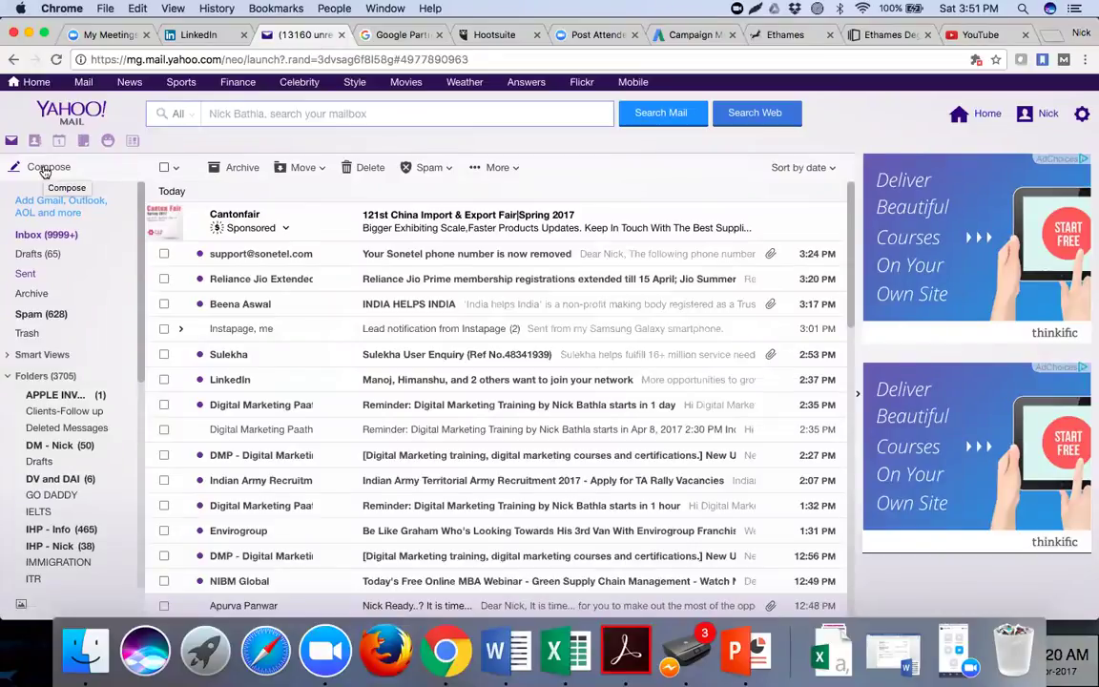
left_click(44, 170)
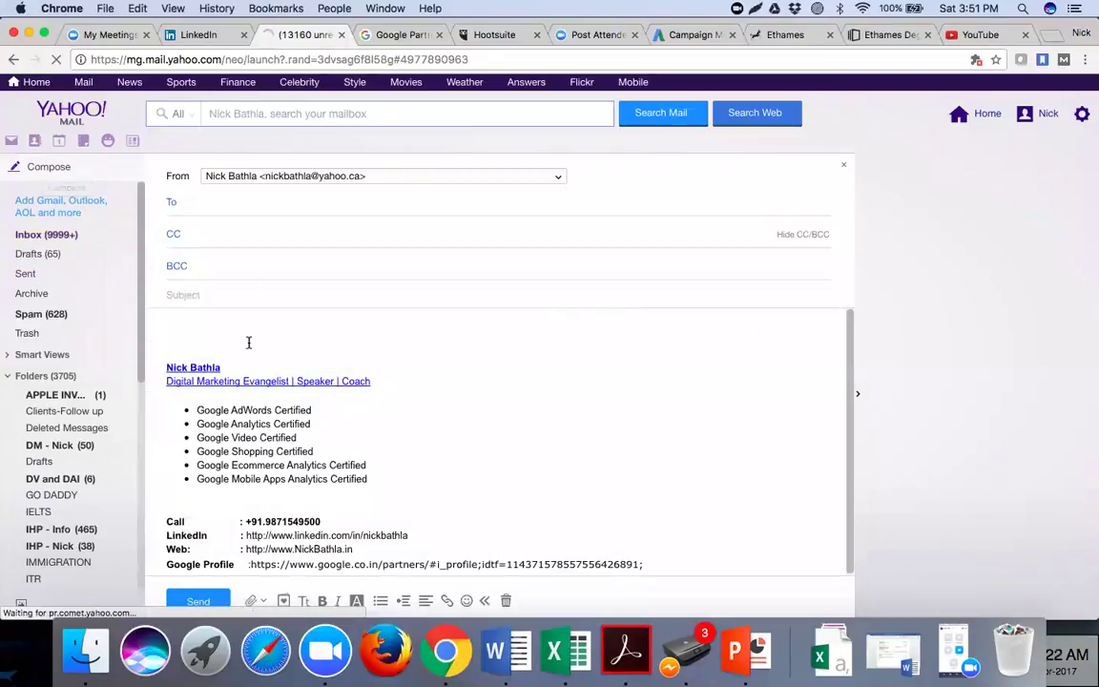
left_click(252, 601)
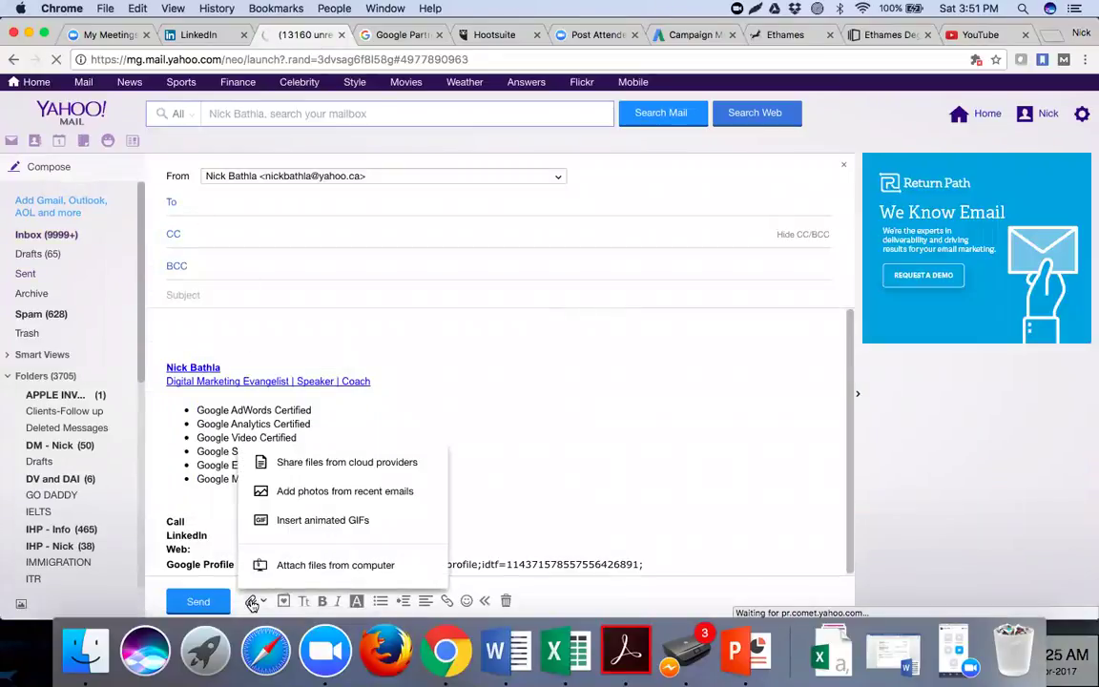
left_click(297, 565)
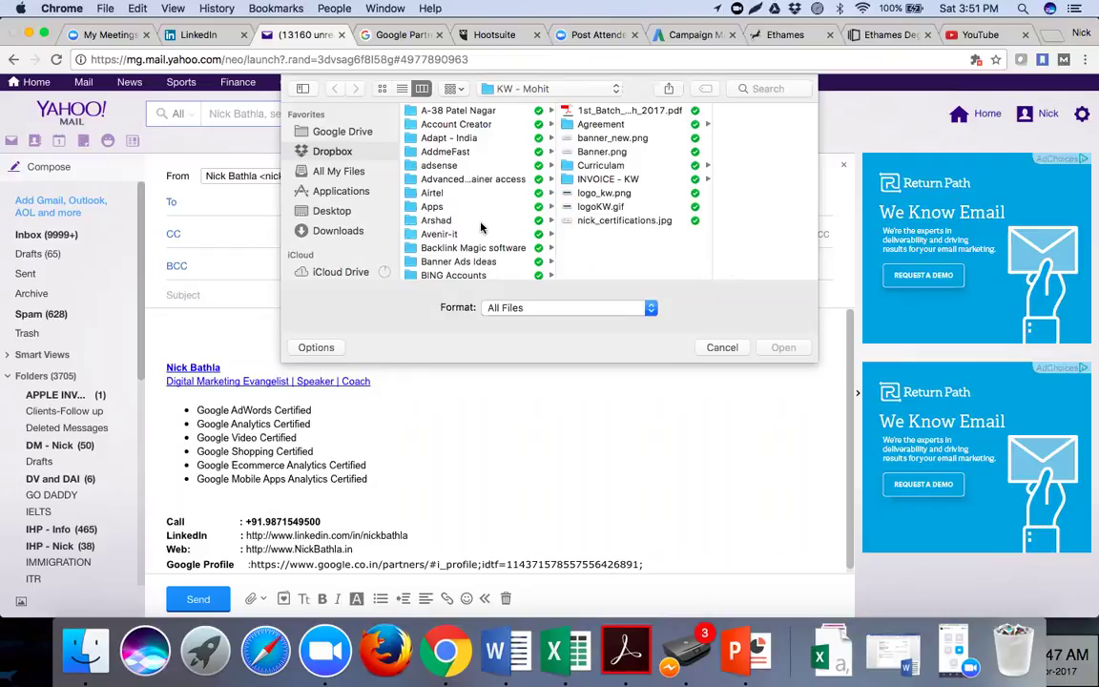
Browse Google Drive for the shared folder's Presentations subfolder to find the session document.
scroll(482, 227, "down", 10)
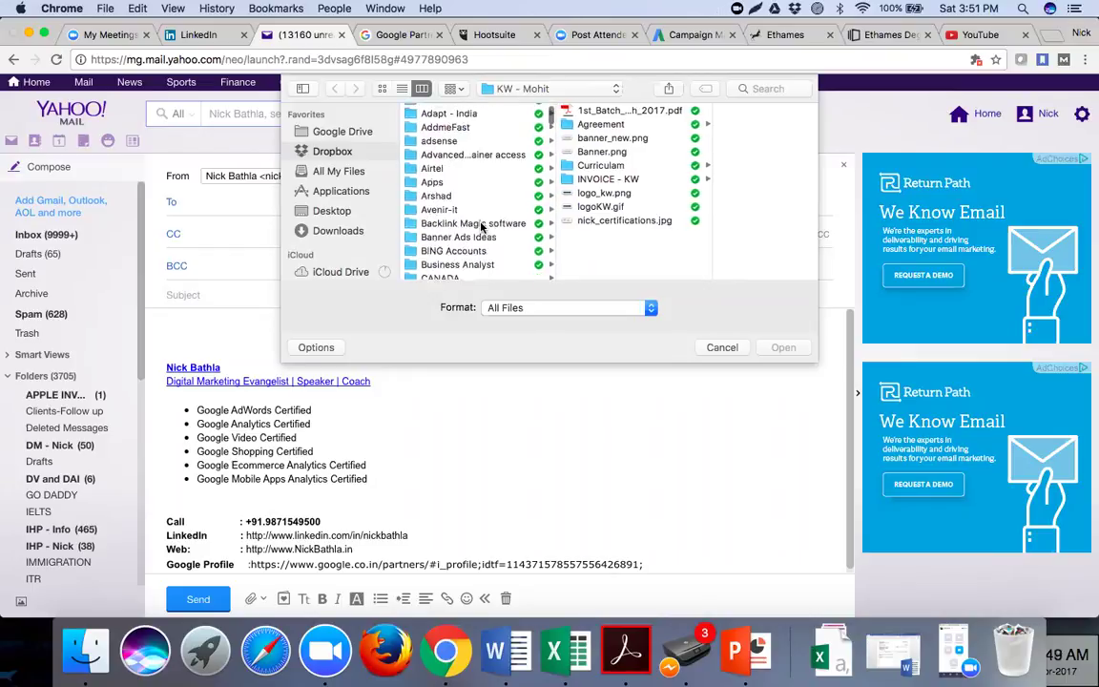
scroll(482, 227, "down", 10)
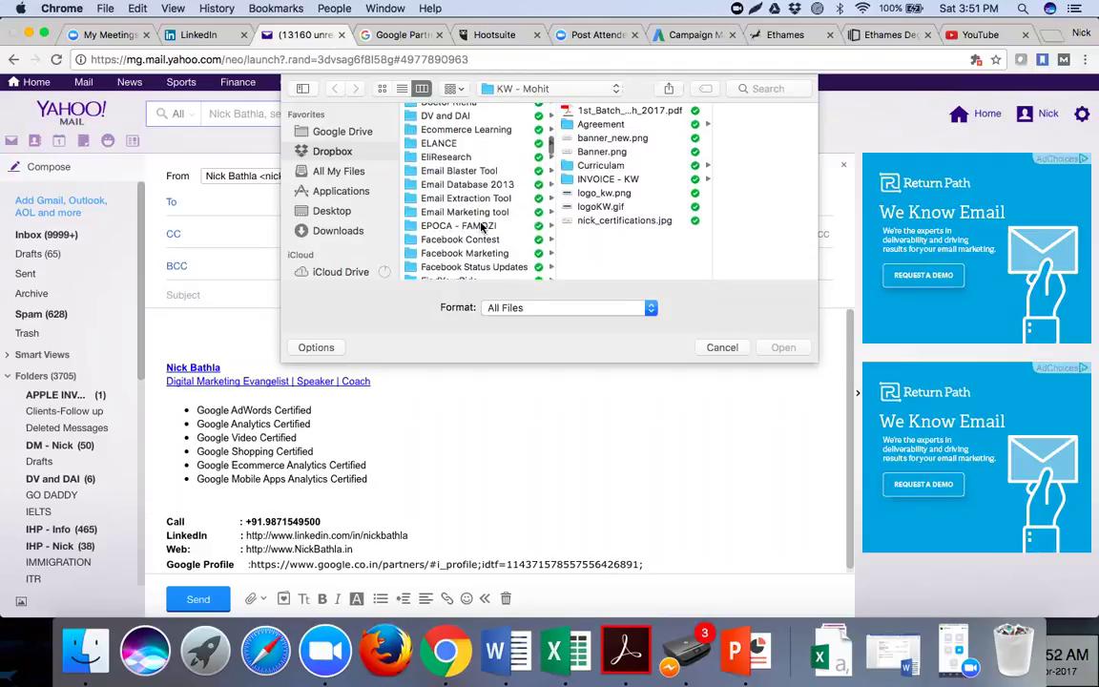
left_click(341, 134)
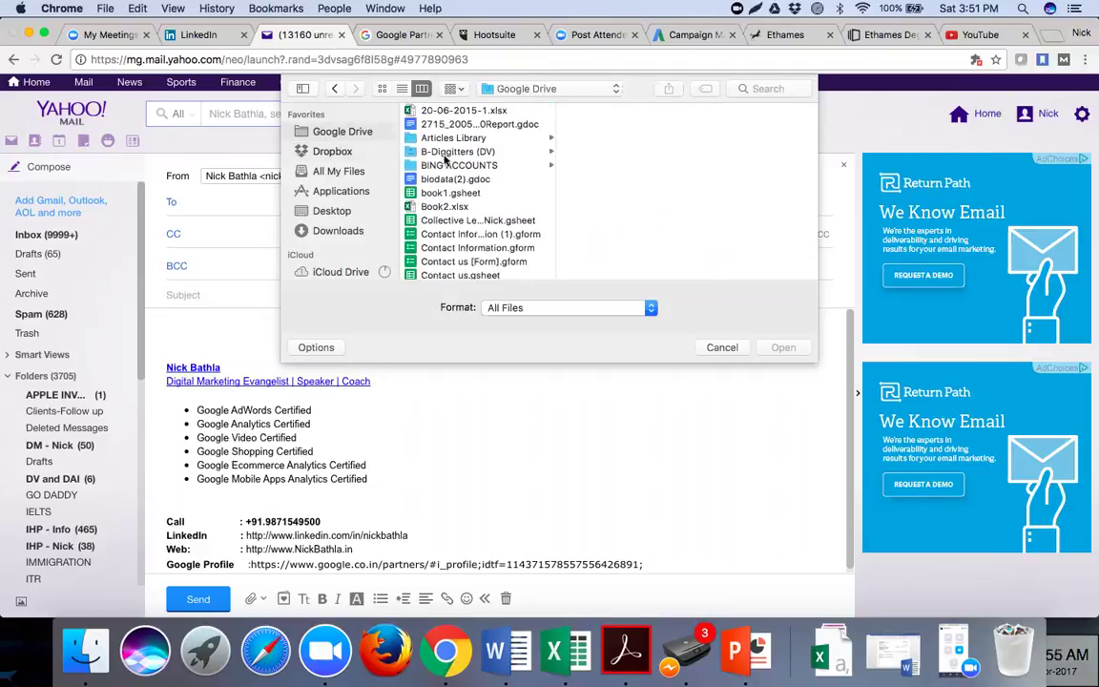
scroll(465, 143, "down", 3)
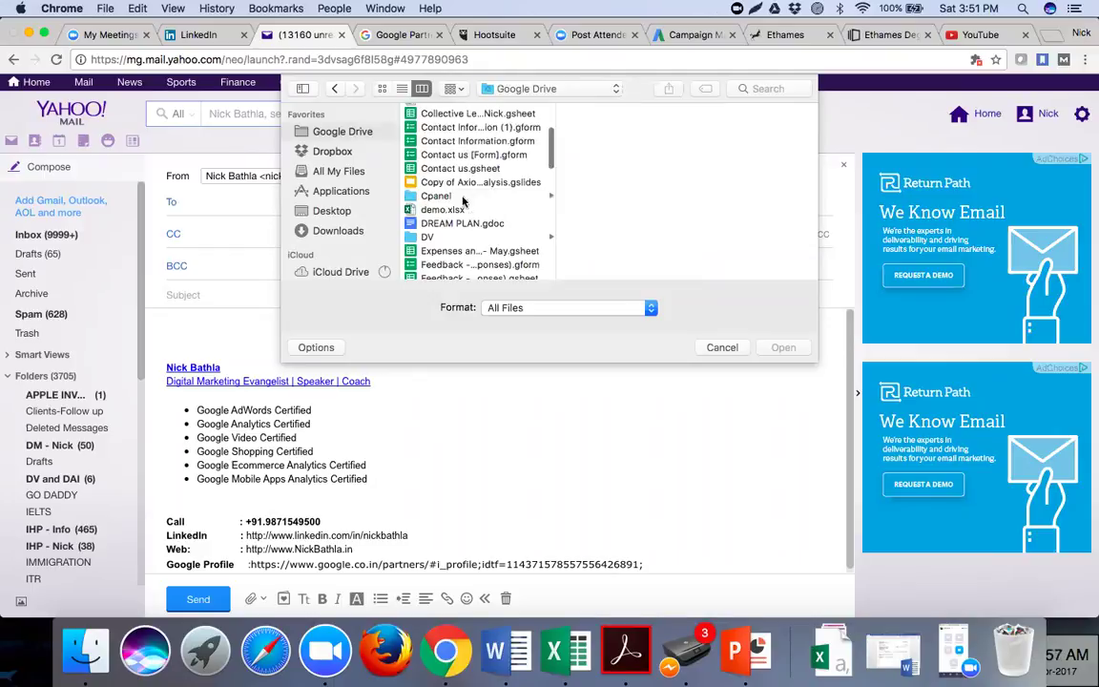
scroll(465, 229, "down", 5)
scroll(465, 227, "down", 5)
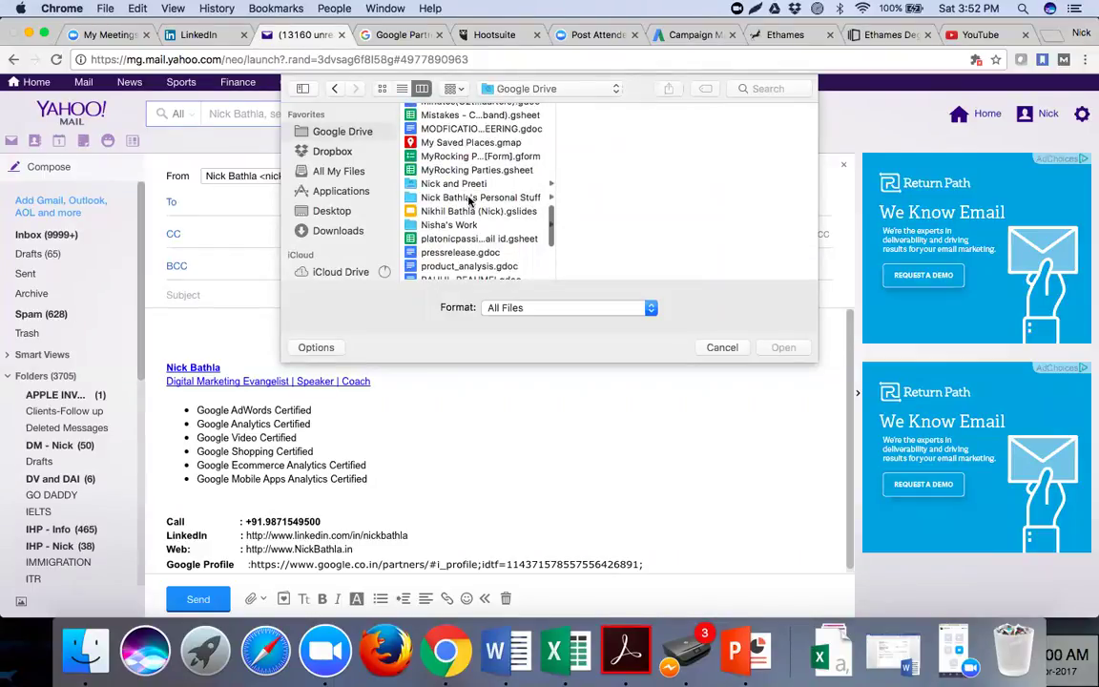
left_click(469, 182)
left_click(574, 219)
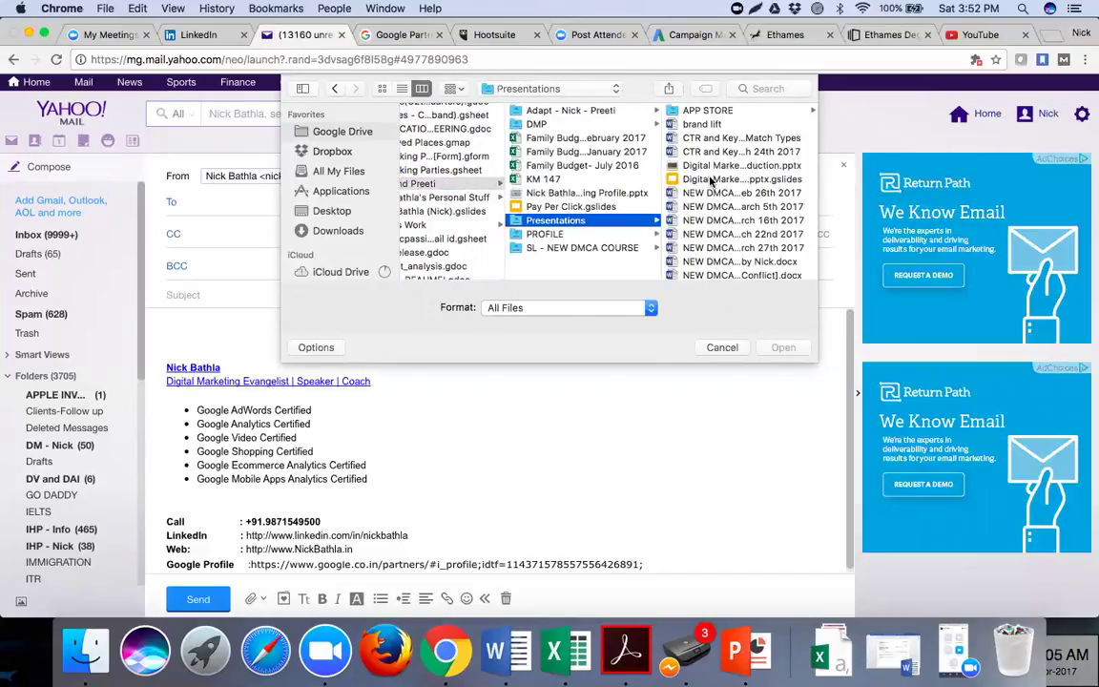
Attach the Word document "Youtube Paid Advertising March 25th 2017" to the email.
scroll(714, 179, "down", 2)
scroll(714, 178, "down", 5)
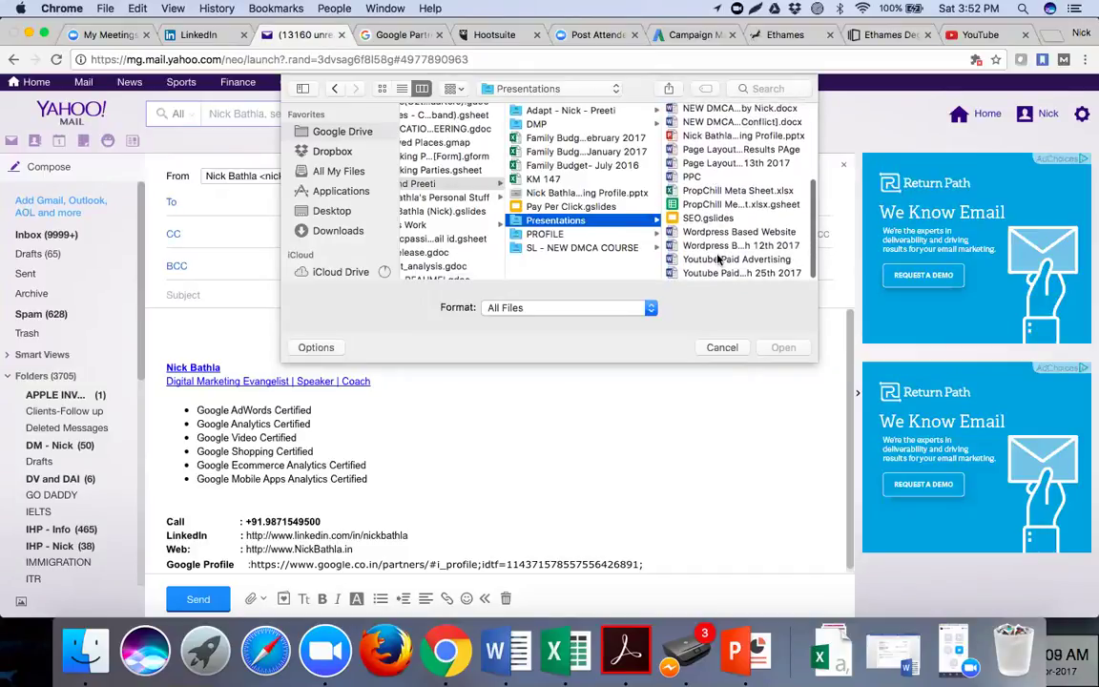
left_click(775, 272)
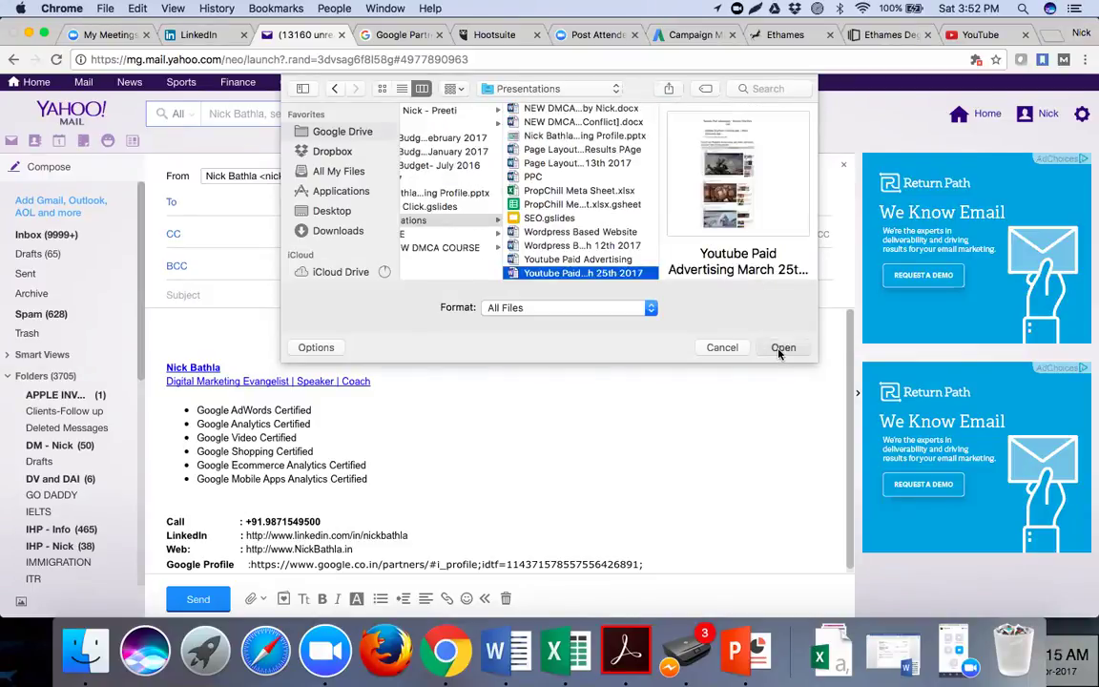
left_click(782, 347)
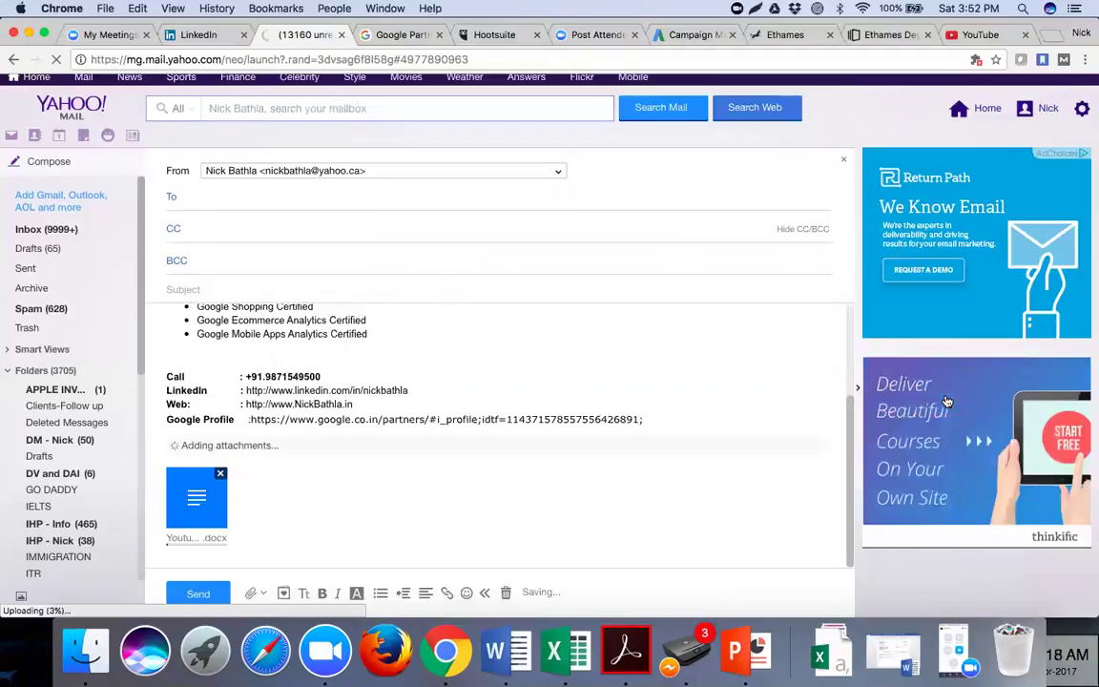
Try to use a participant's e-mail link copied from the meeting chat as the recipient, and clear the pasted entry.
right_click(948, 401)
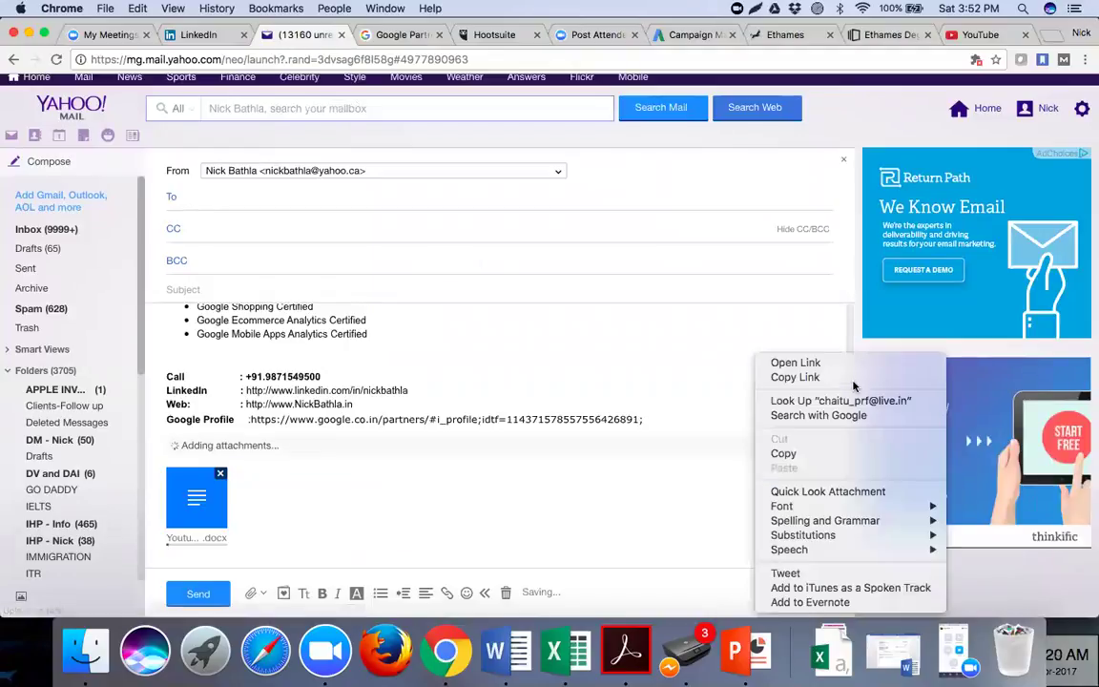
left_click(795, 377)
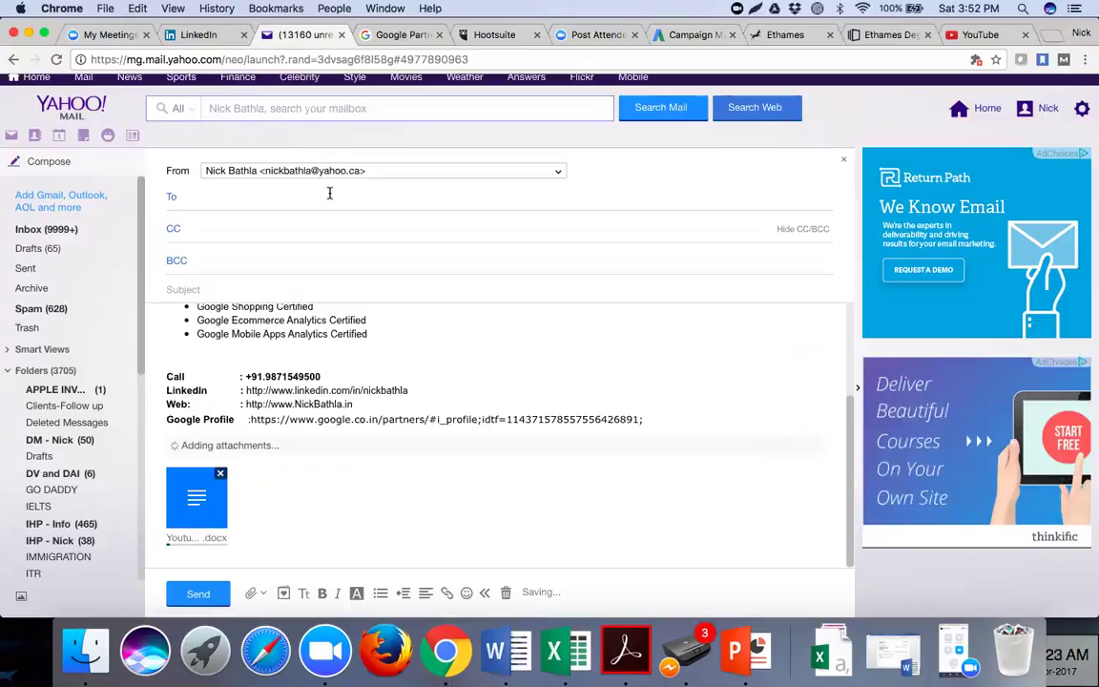
key("super+v")
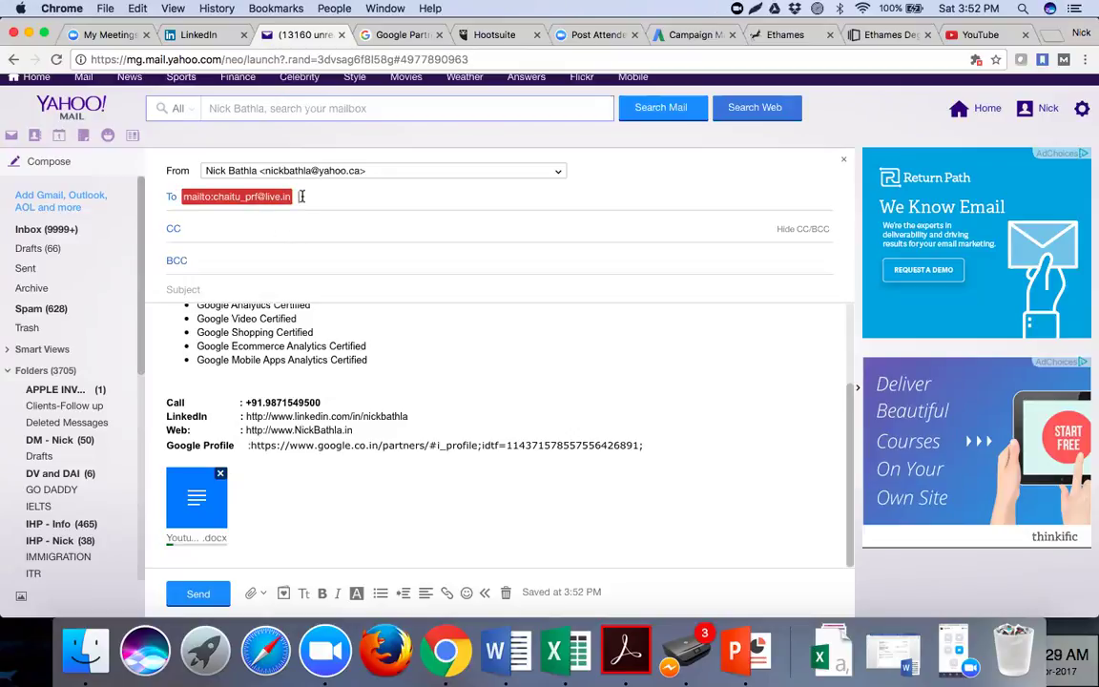
key("BackSpace")
key("BackSpace")
Address the email to two course participants from the suggested contacts.
type("chaitu")
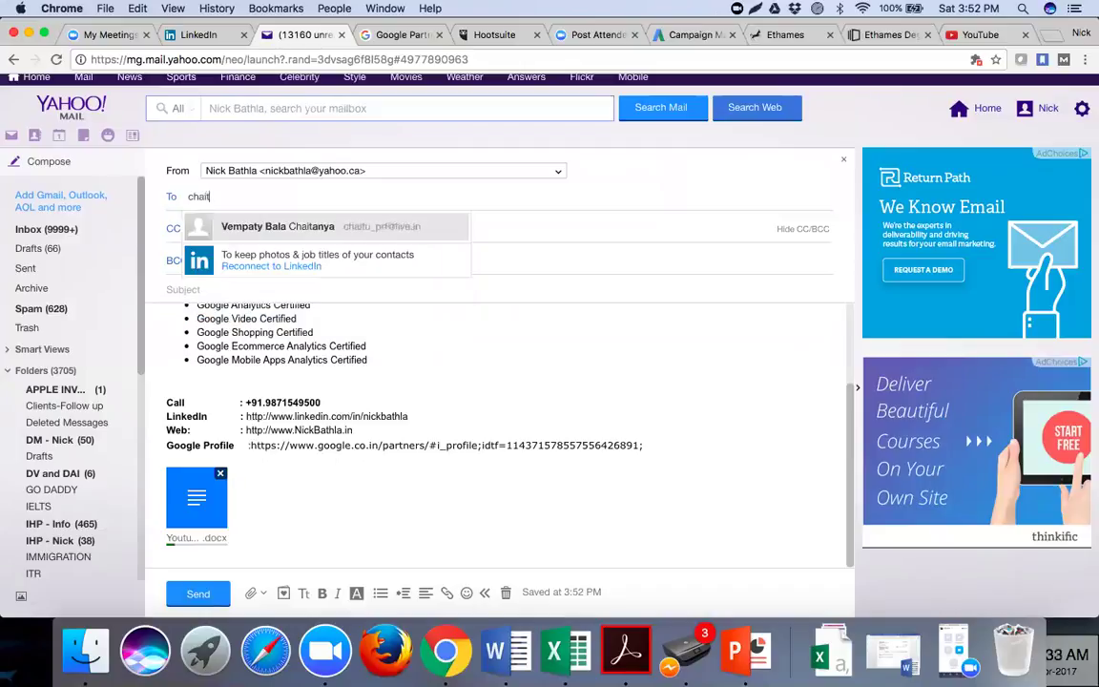
left_click(319, 230)
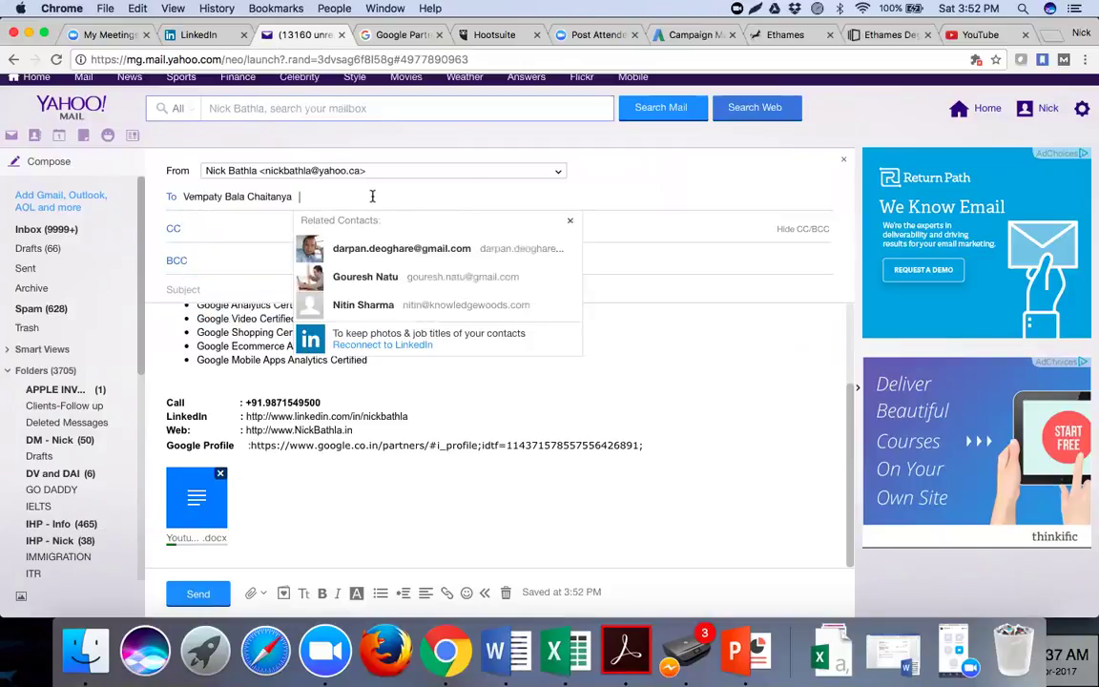
left_click(418, 278)
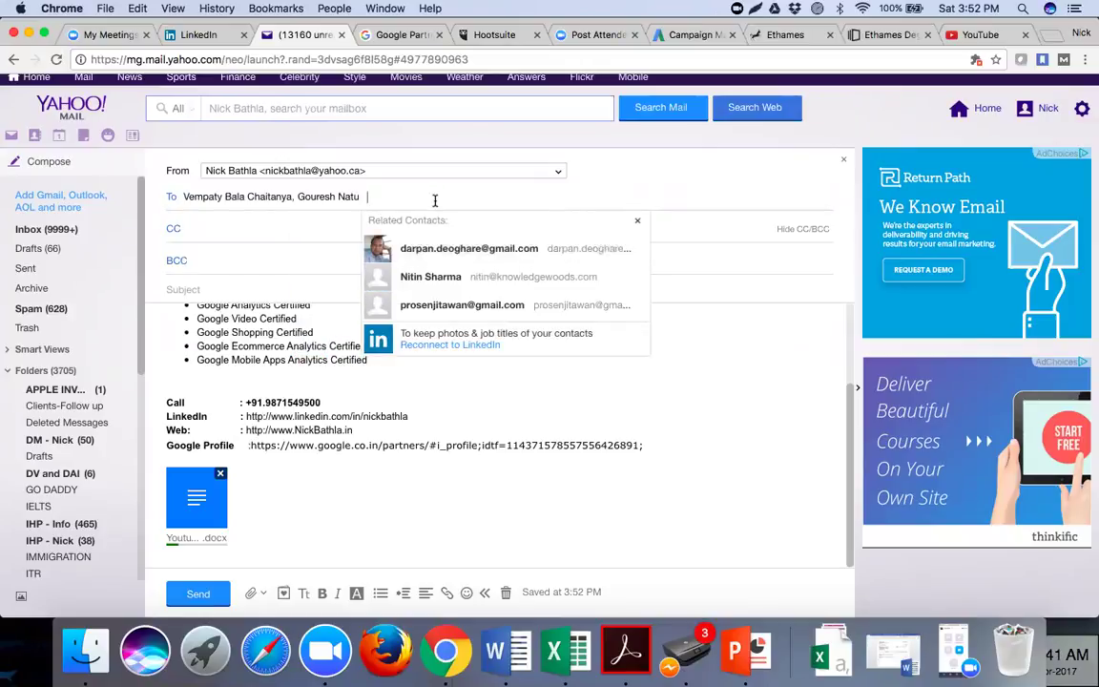
type("tek")
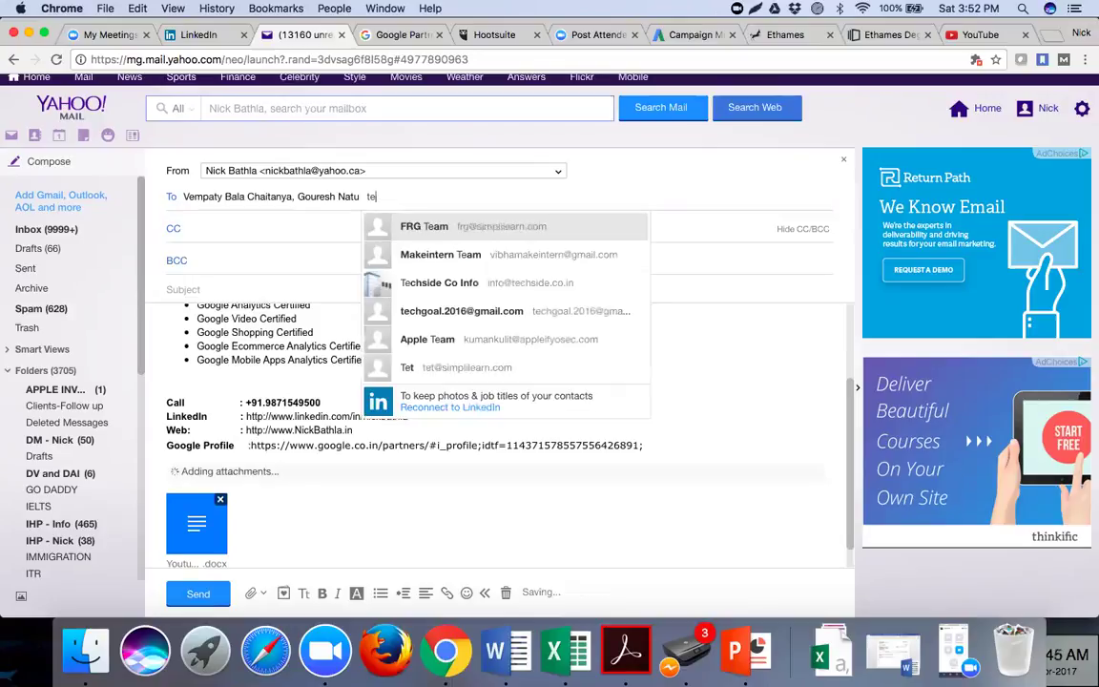
key("BackSpace")
key("BackSpace")
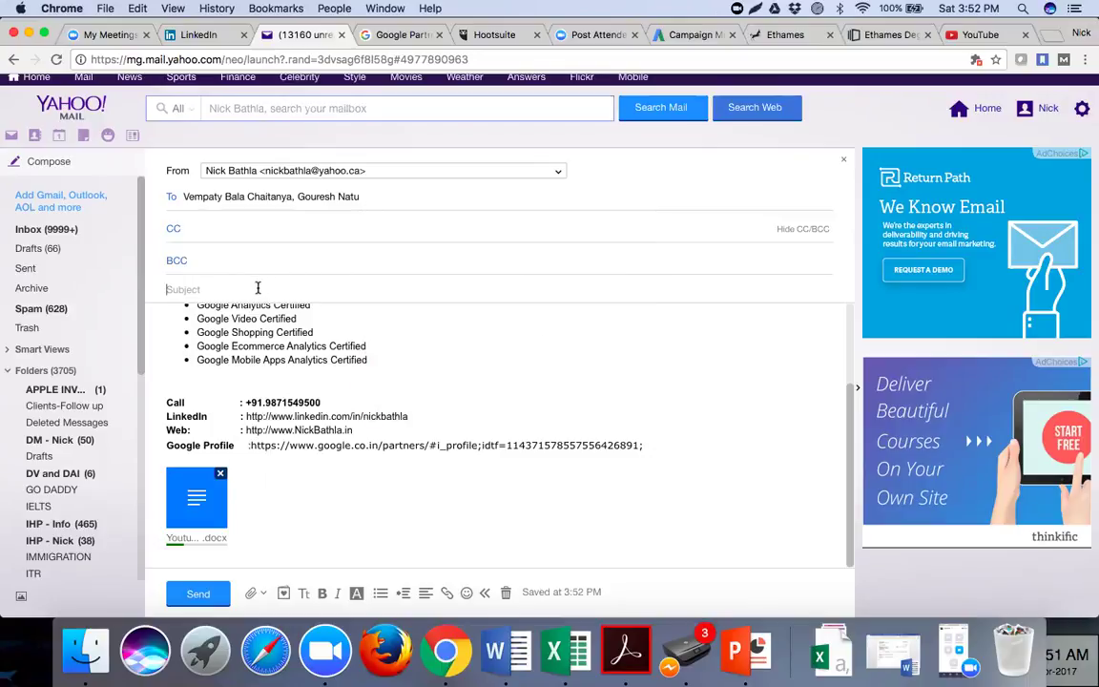
Set the email's subject to "Youtube Advertising Doc".
type("Y")
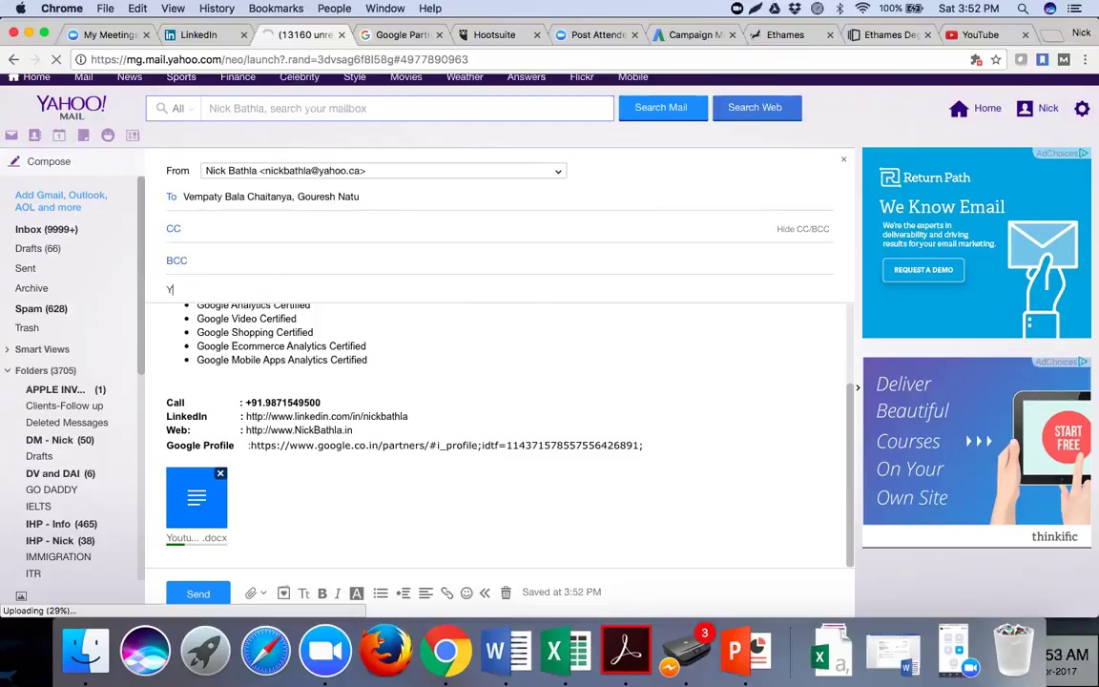
type("outube Advertising Doc")
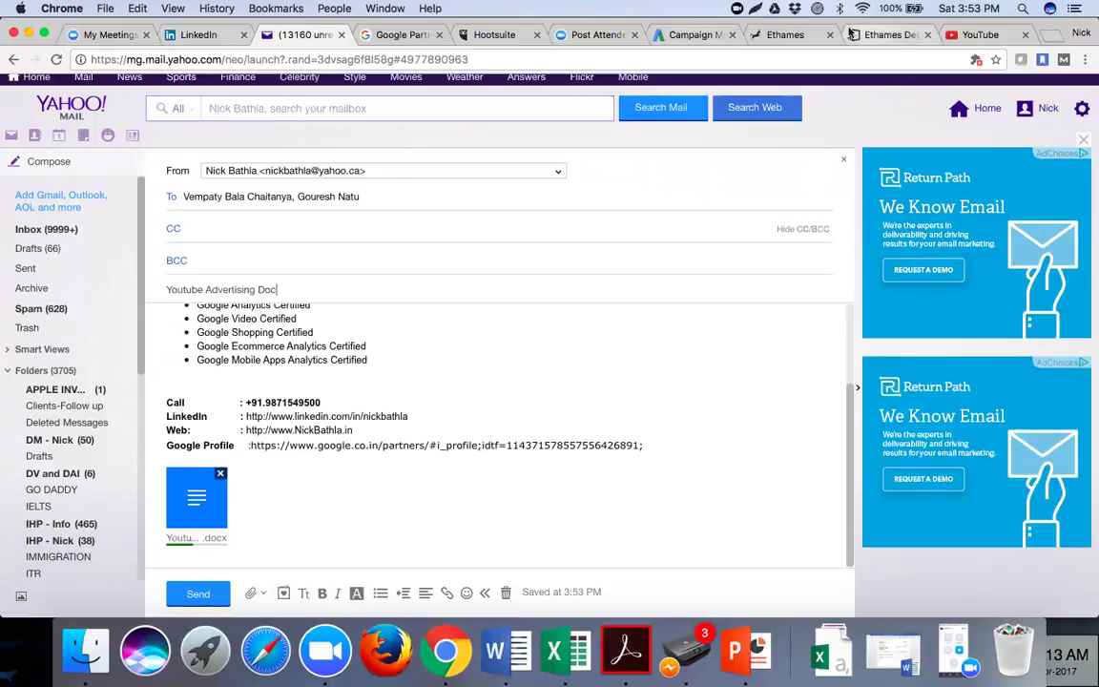
Switch to Google AdWords and start a new Video campaign from the list of all campaigns.
left_click(696, 36)
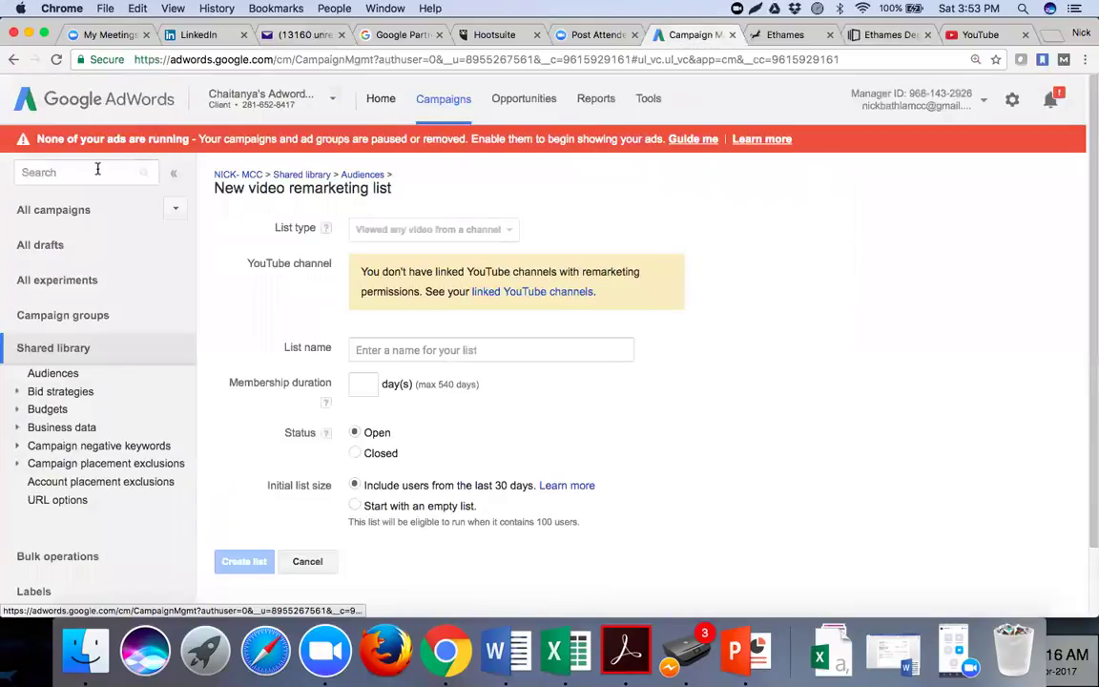
left_click(69, 215)
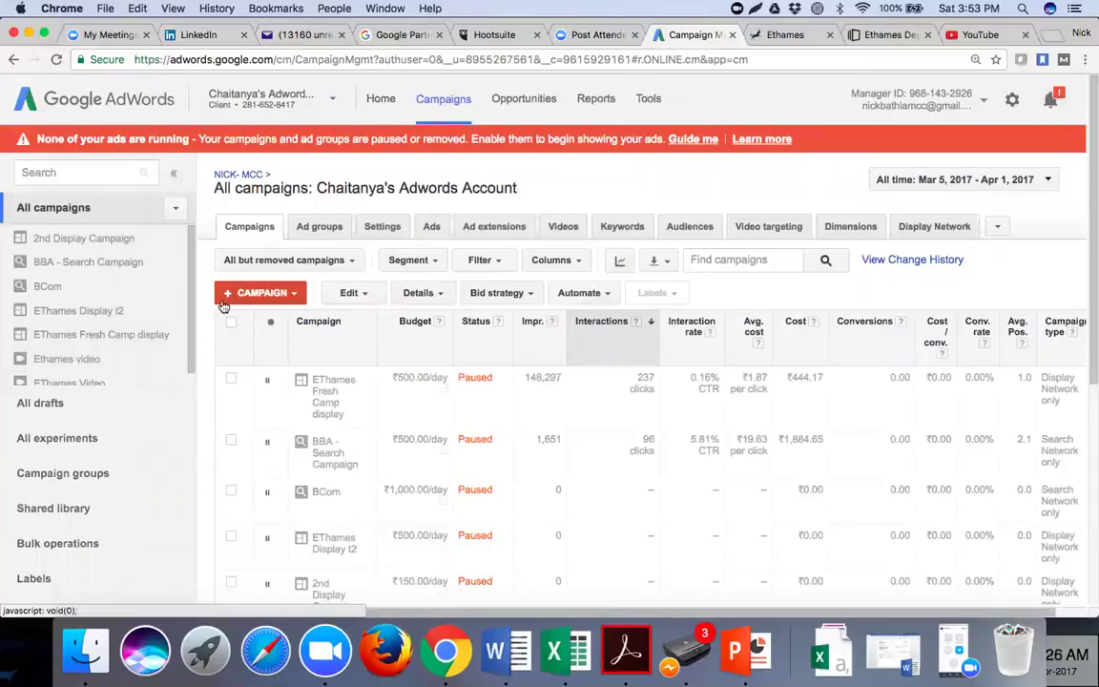
left_click(261, 295)
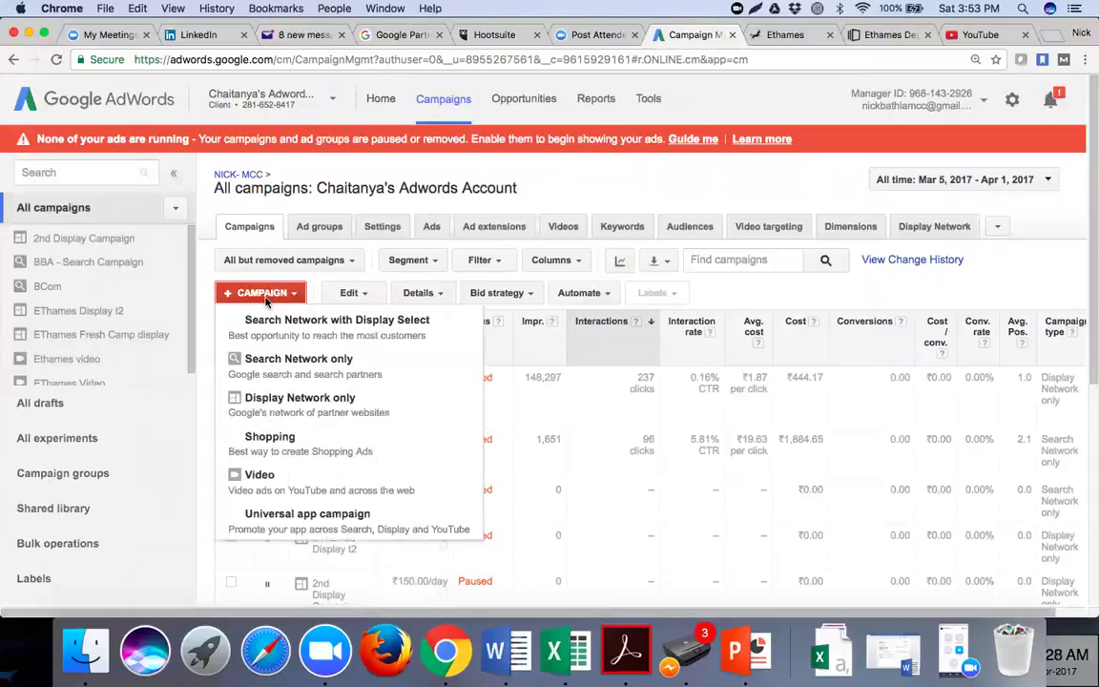
left_click(279, 488)
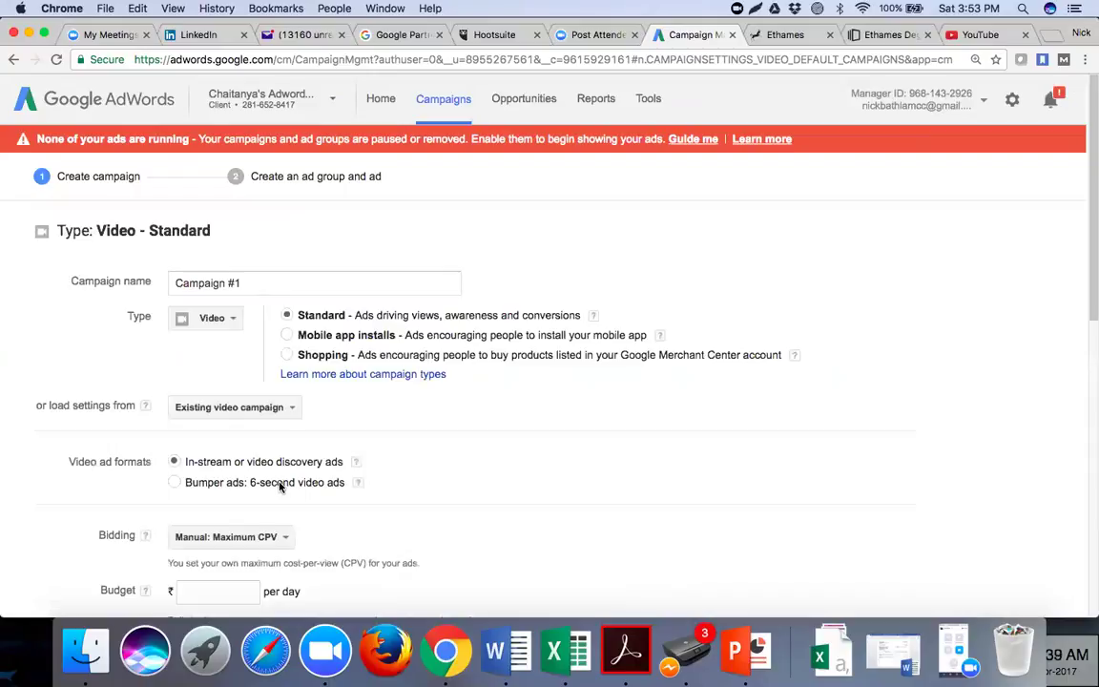
Name the new video campaign "Test Video Campaign".
left_click(272, 285)
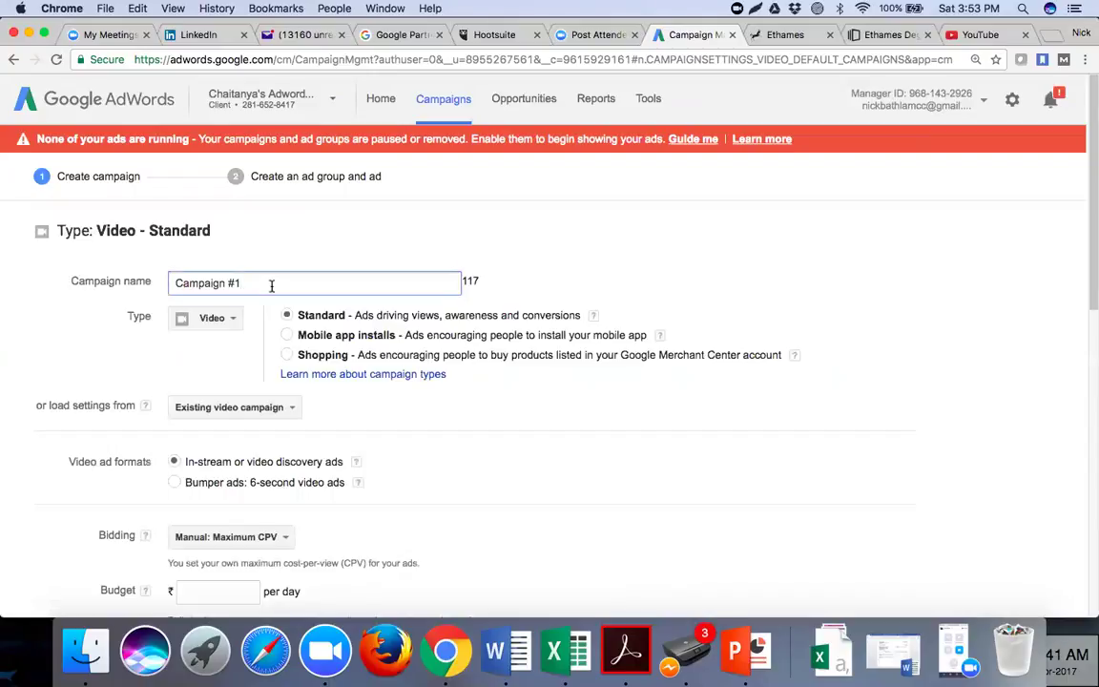
triple_click(169, 284)
type("T")
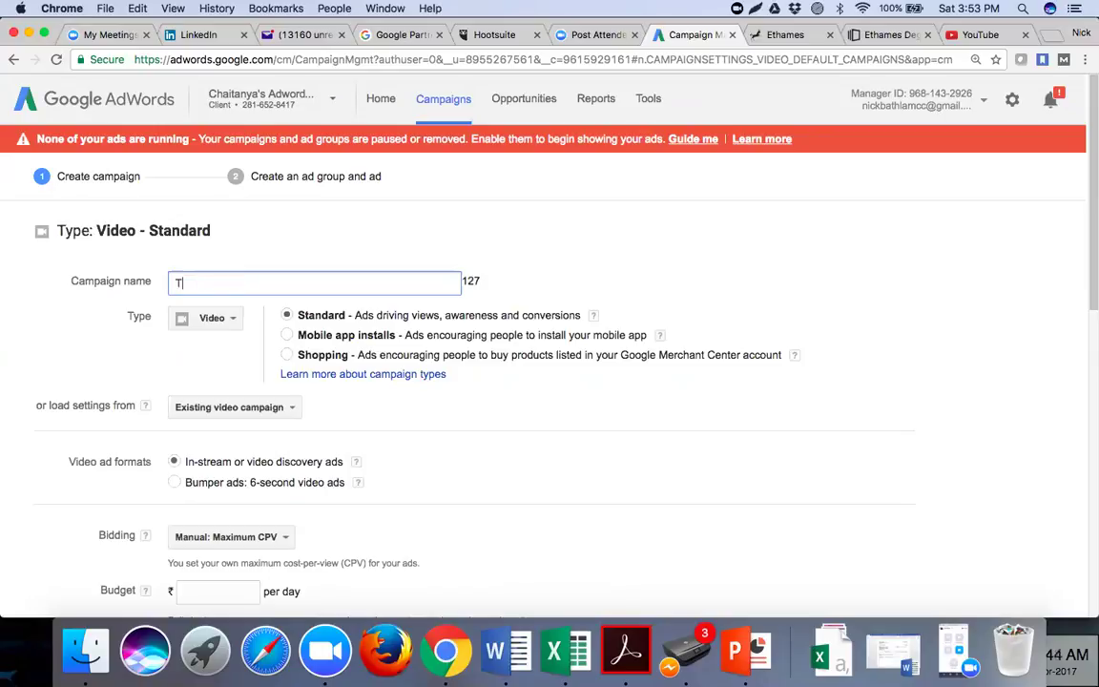
type("est Video")
type("Campaign")
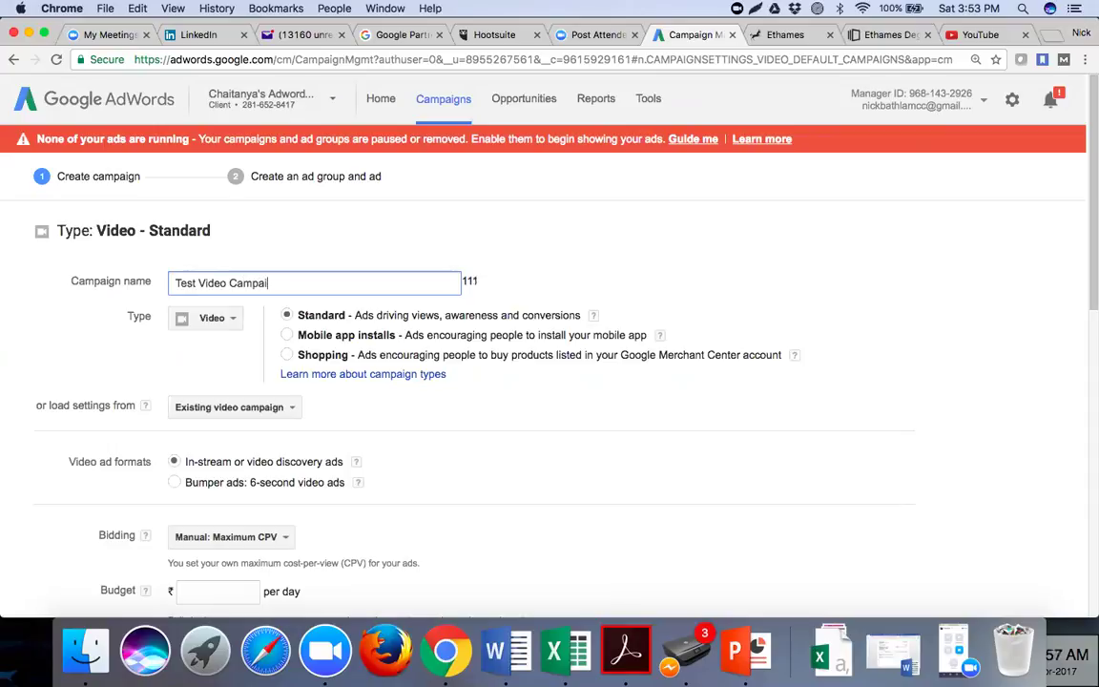
left_click(107, 308)
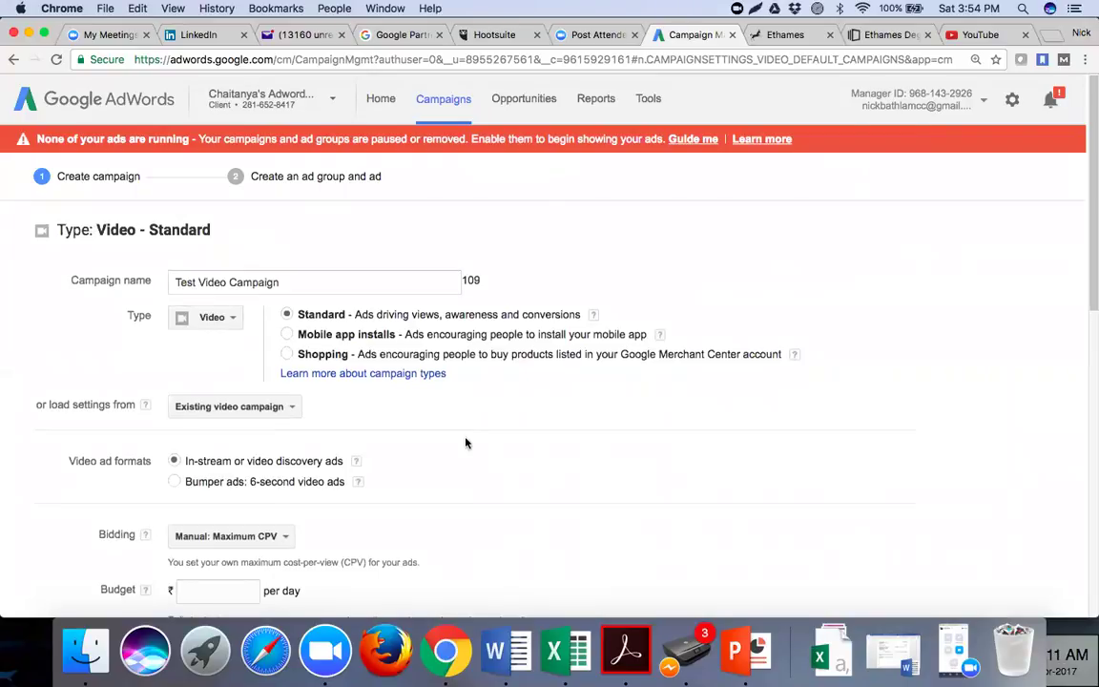
Review the existing video campaigns whose settings could be loaded, and leave the list without choosing one.
scroll(465, 442, "down", 3)
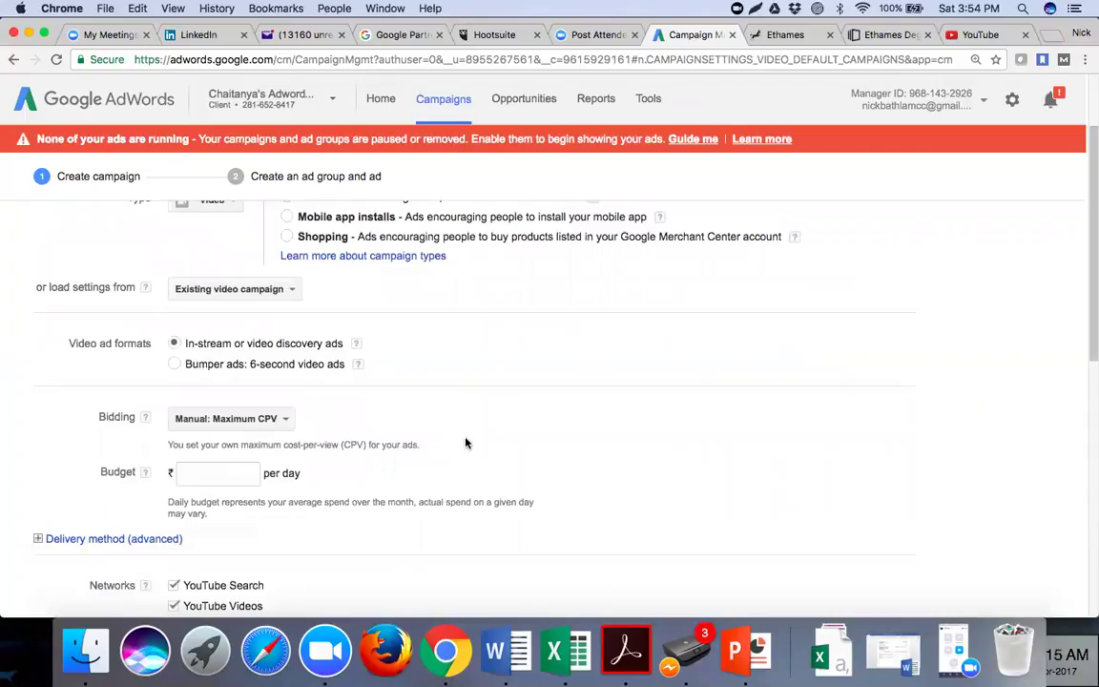
left_click(283, 292)
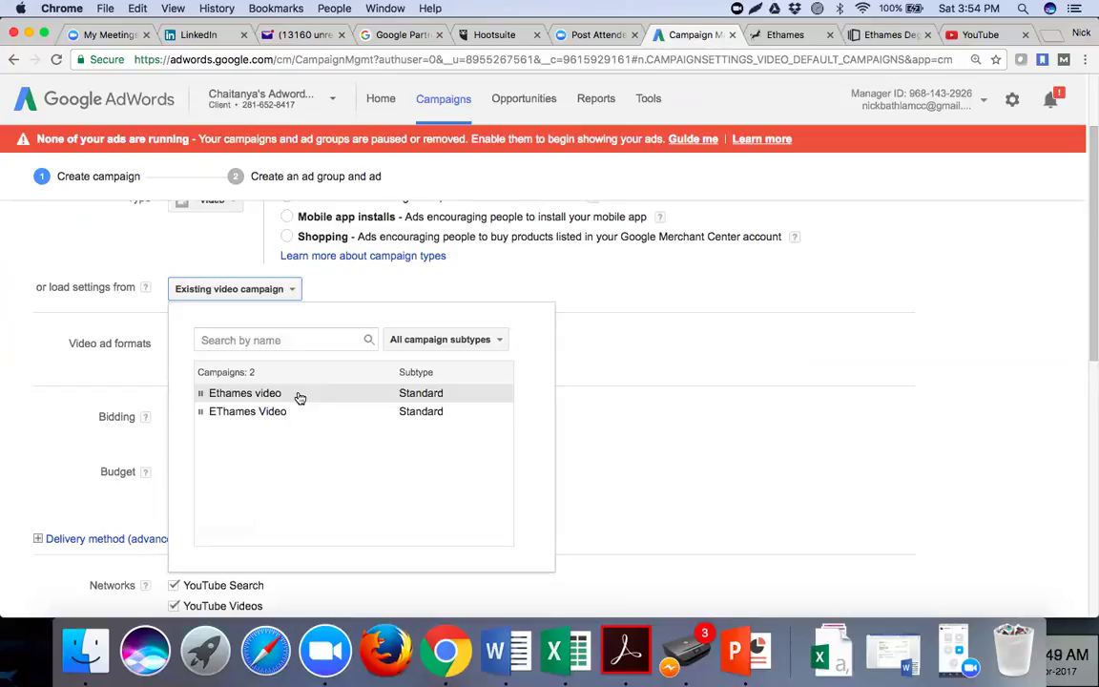
left_click(382, 296)
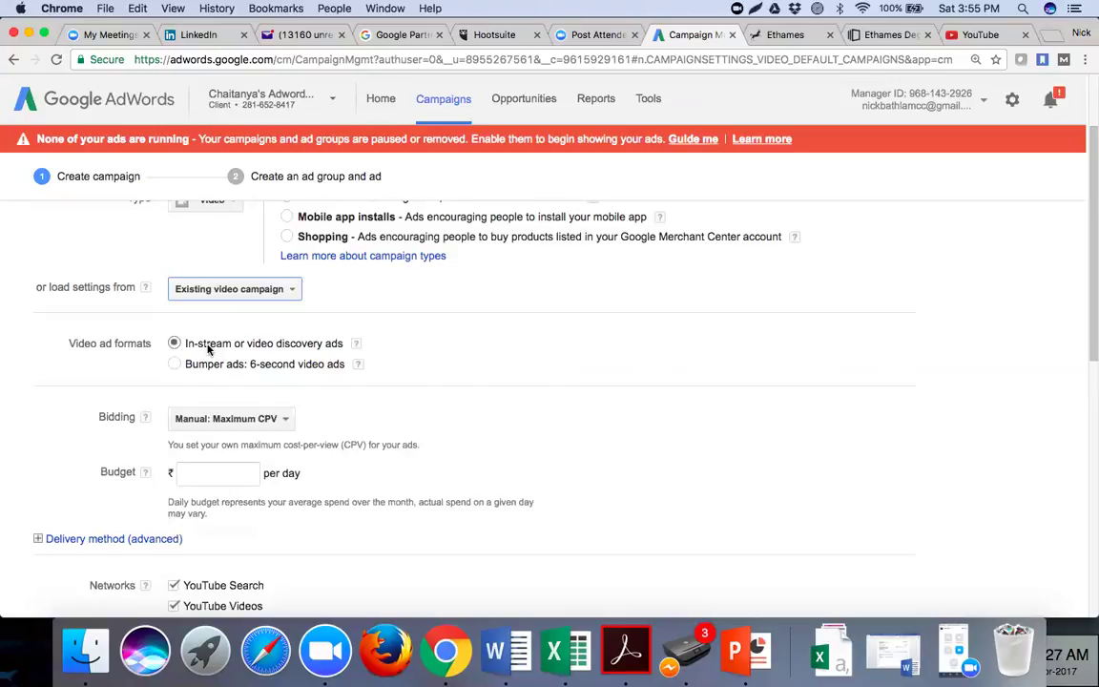
Switch to Word, minimize the invoice and open the recent document "Youtube Paid Advertising March 25th 2017".
left_click(500, 645)
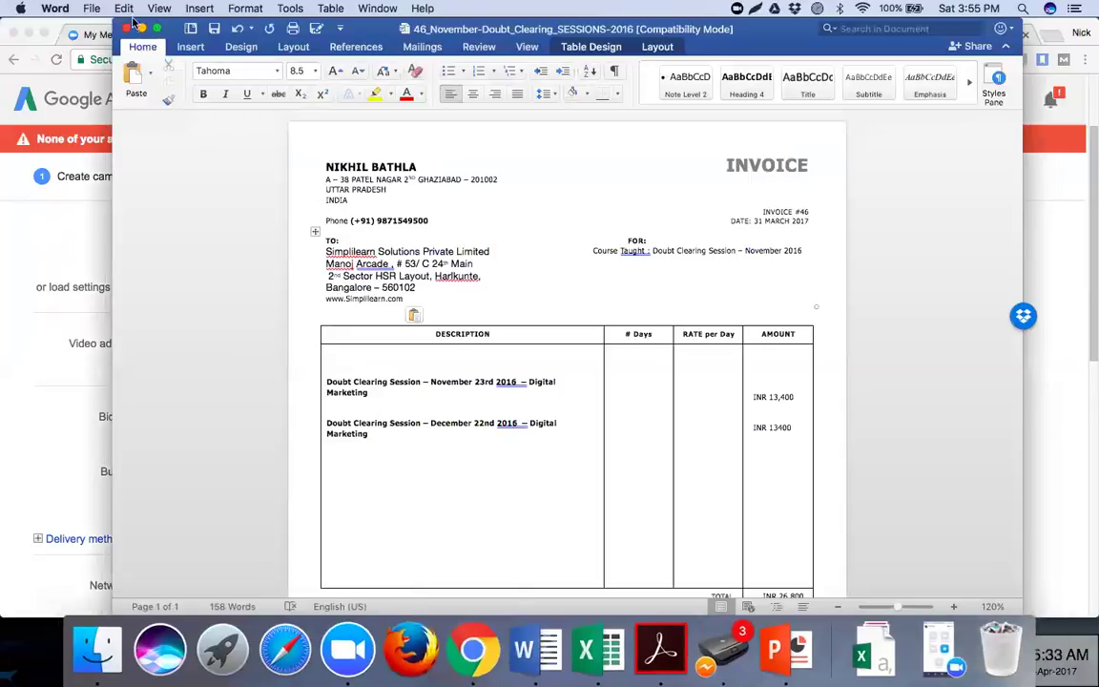
left_click(140, 28)
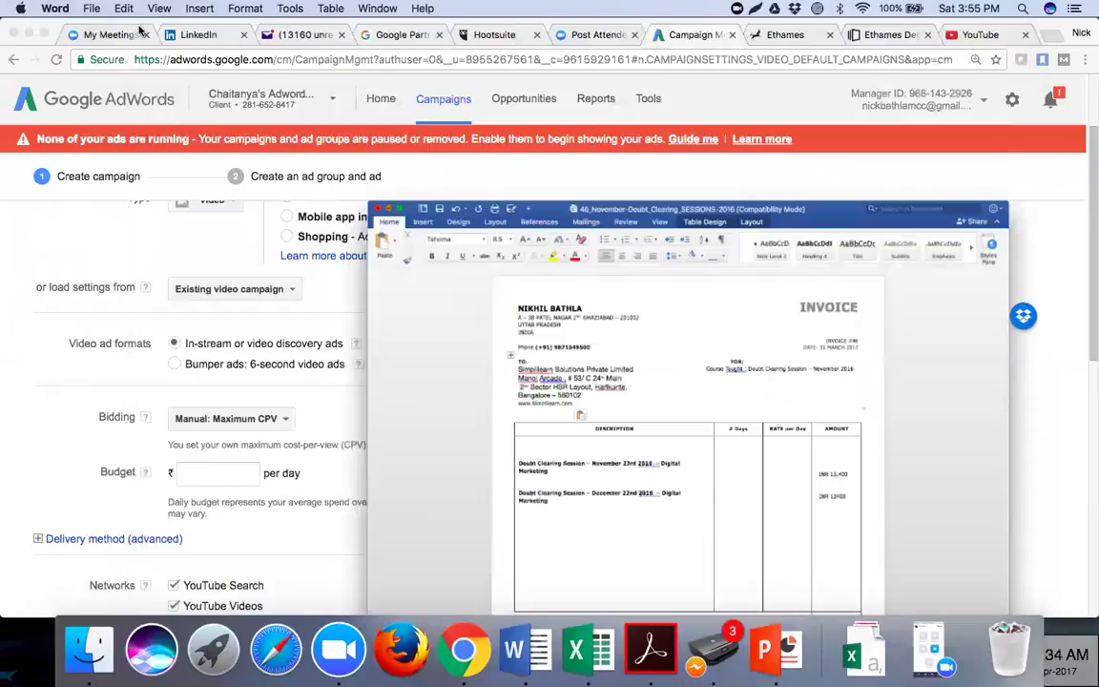
left_click(91, 8)
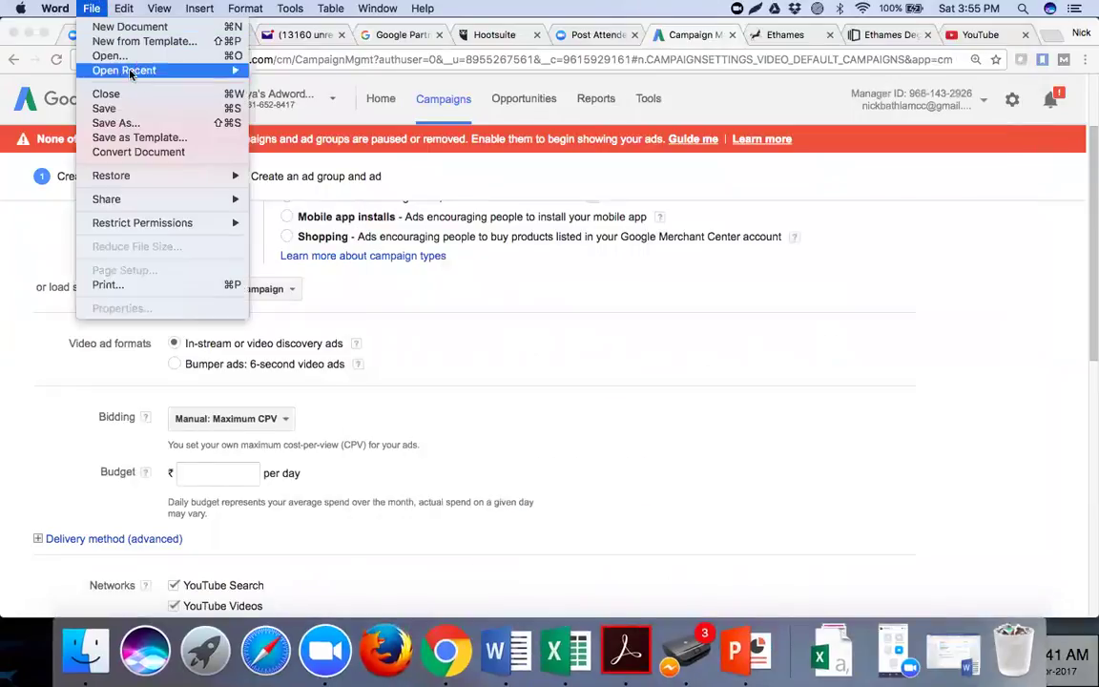
mouse_move(172, 72)
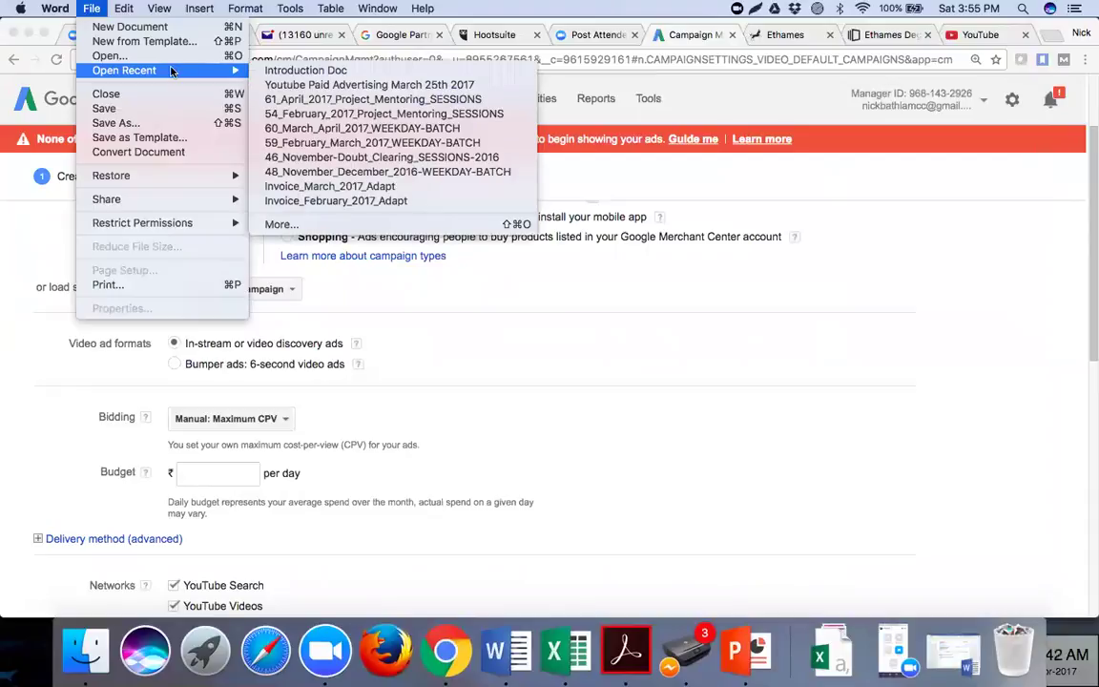
left_click(277, 85)
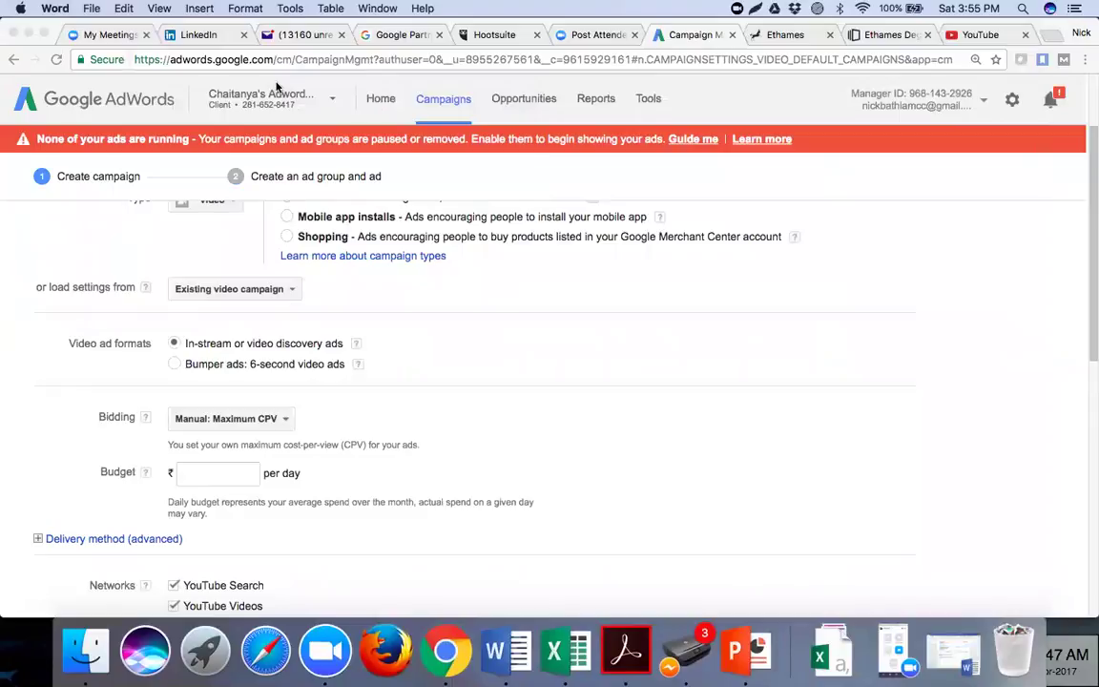
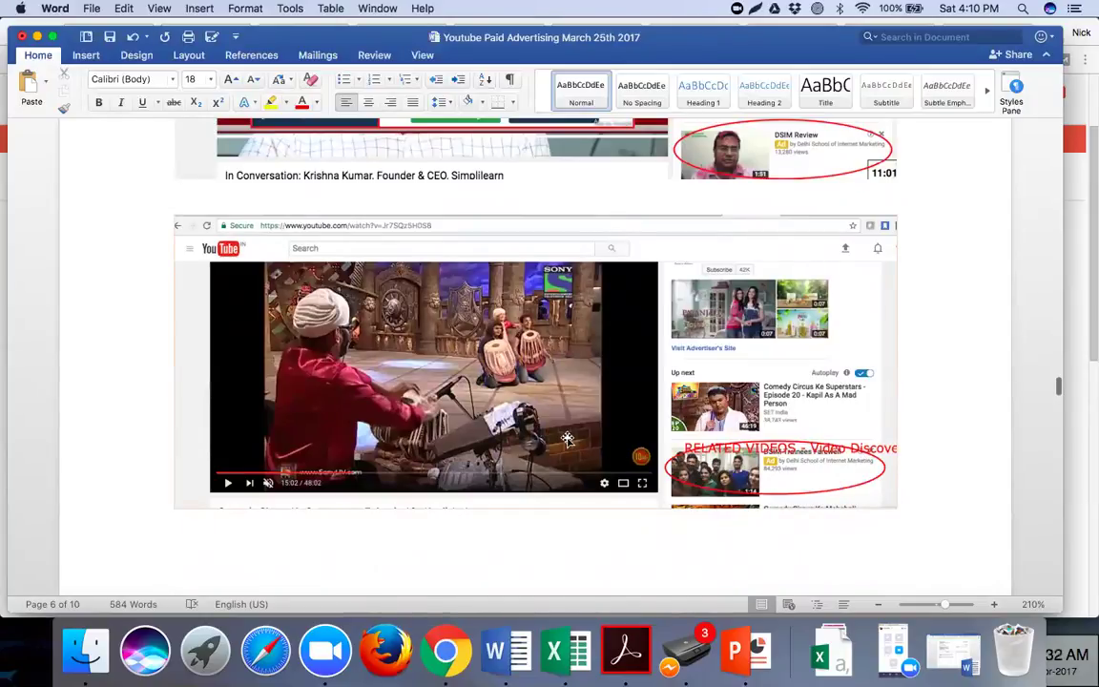
Review the related video ad screenshots and return to the "Video Discovery Ads" heading in the notes.
scroll(534, 363, "down", 2)
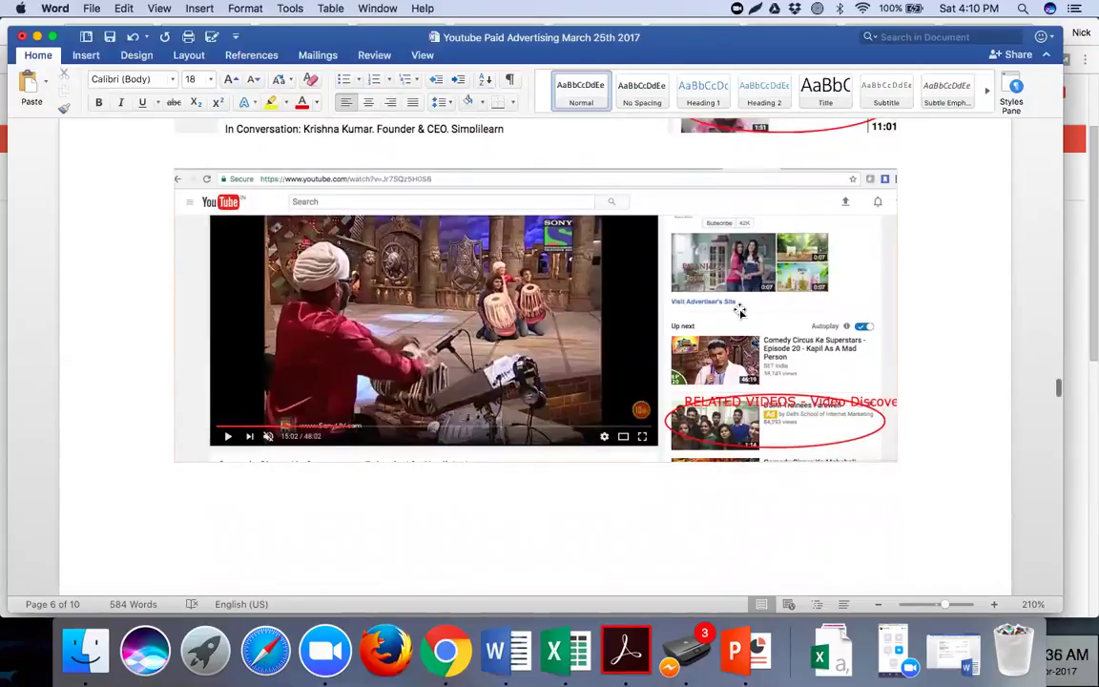
scroll(740, 310, "down", 3)
scroll(739, 310, "up", 5)
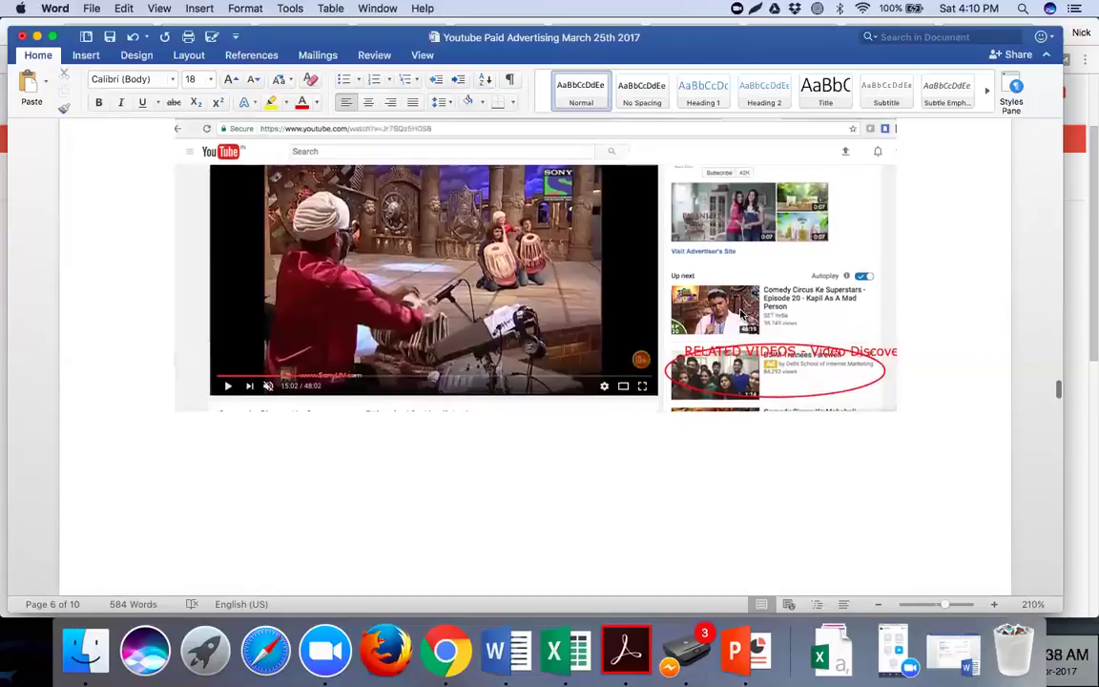
scroll(739, 310, "up", 6)
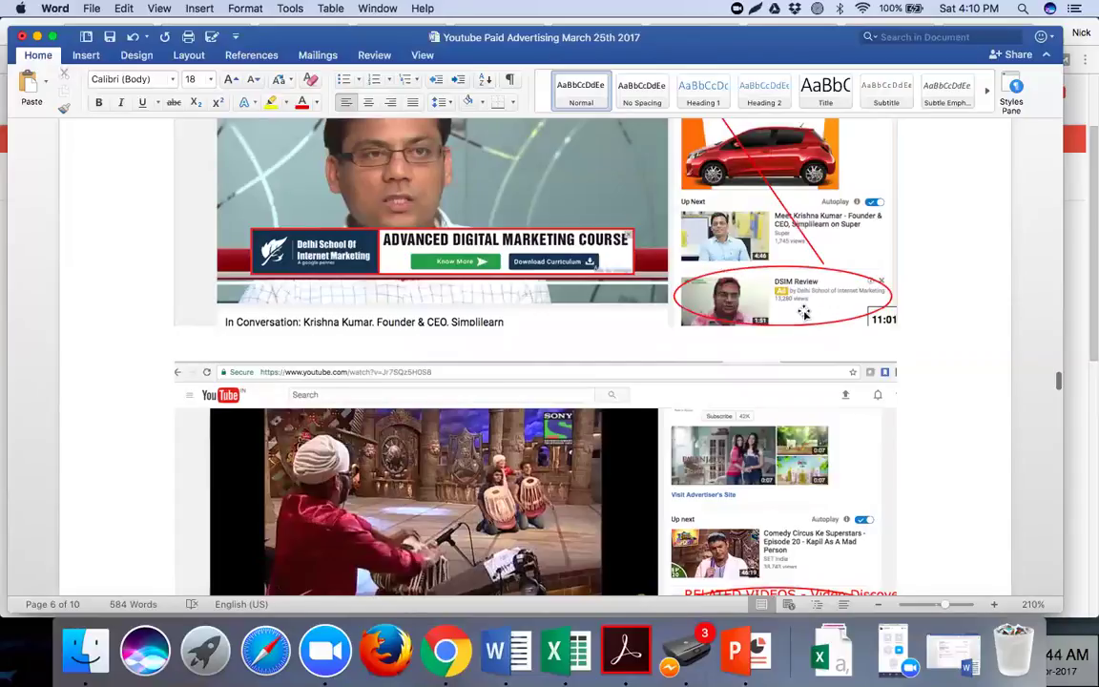
scroll(805, 310, "up", 6)
scroll(210, 252, "up", 6)
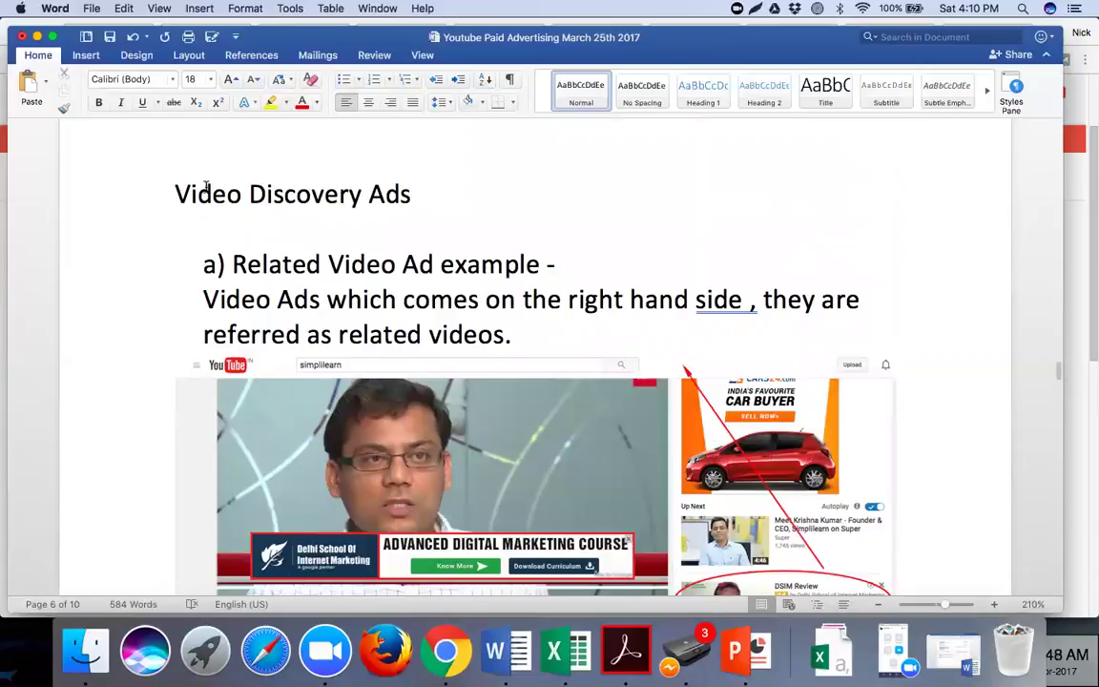
Highlight part of the "Video Discovery Ads" heading and the marker of item a), and examine the related video ad examples below.
left_click_drag(167, 186, 308, 186)
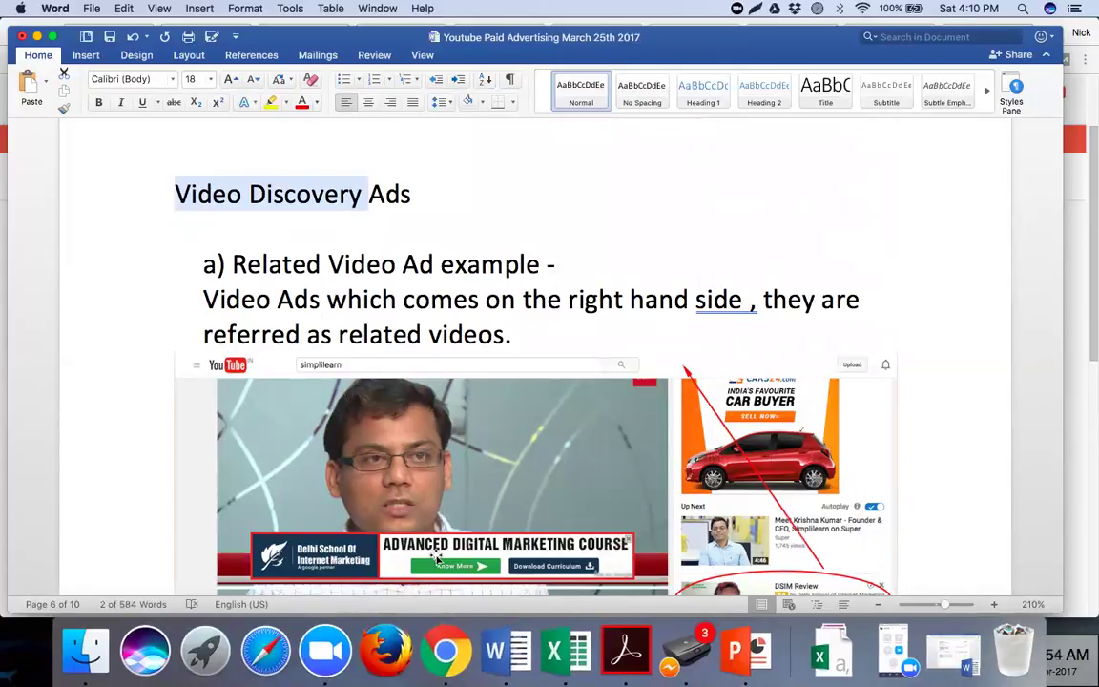
left_click(151, 489)
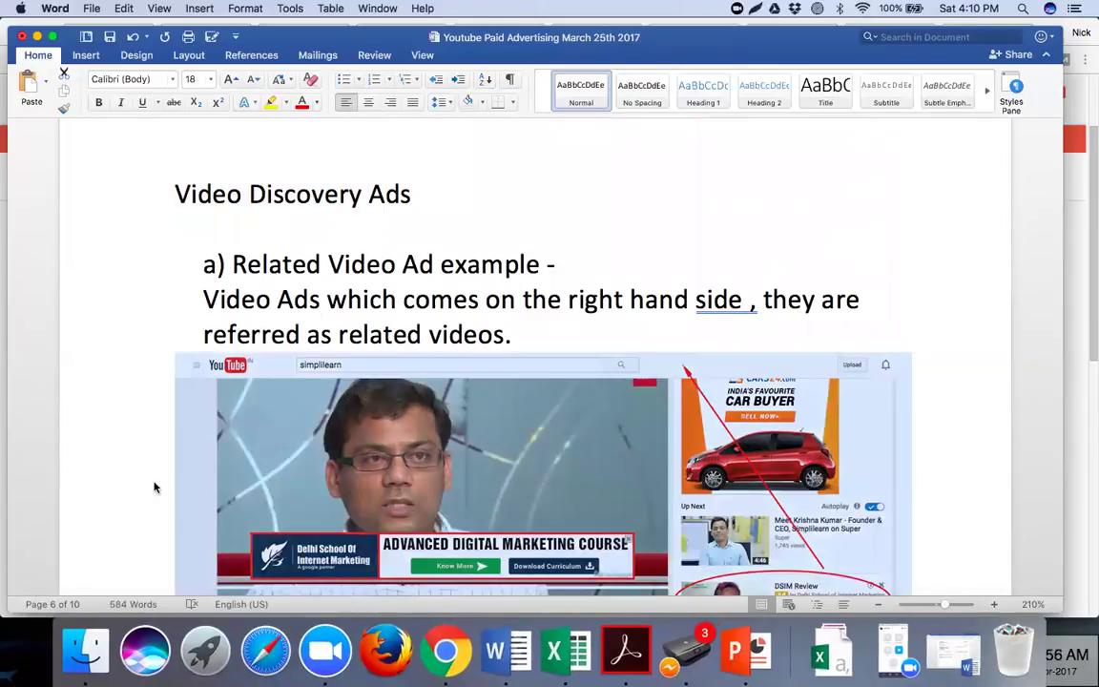
scroll(151, 488, "down", 2)
scroll(425, 409, "down", 3)
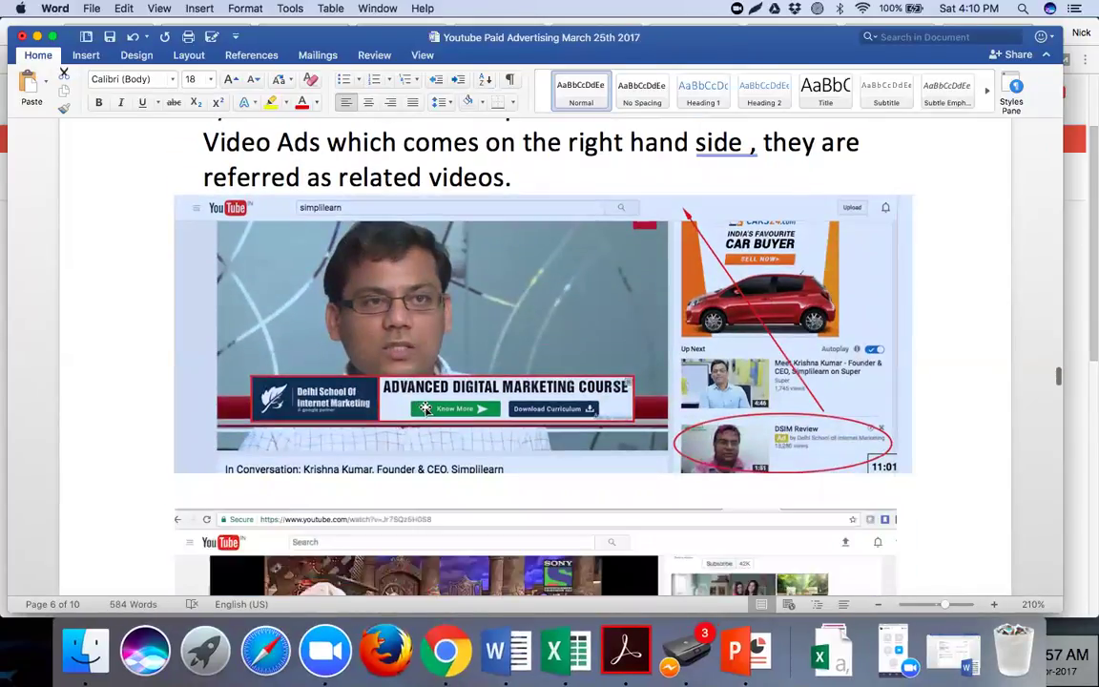
scroll(498, 287, "up", 6)
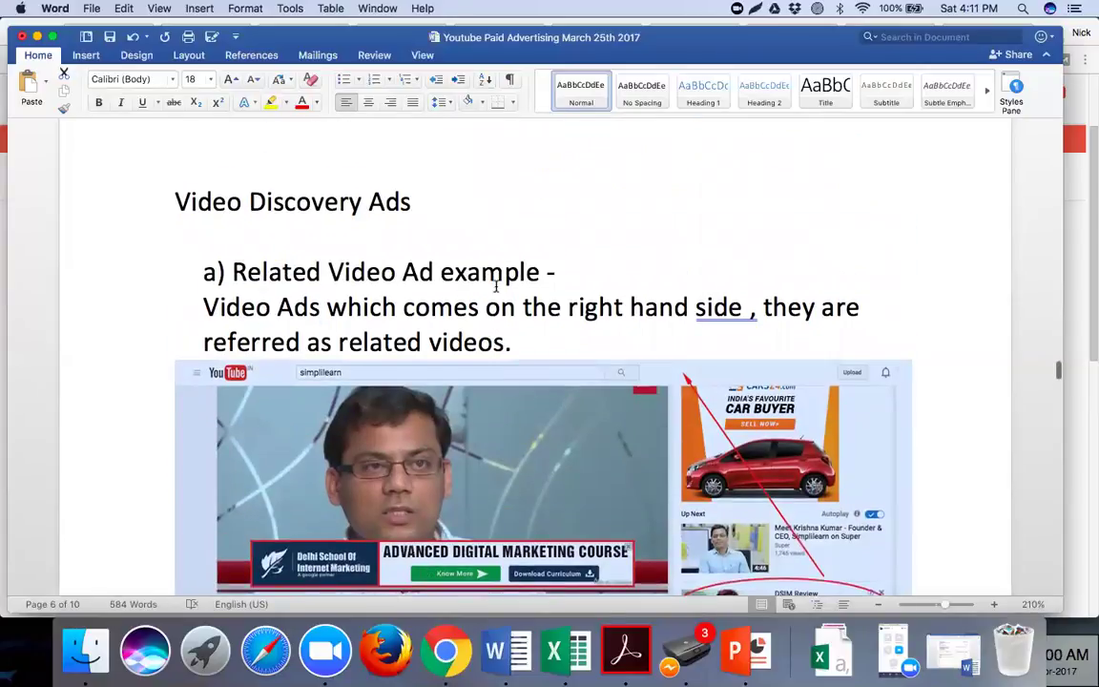
left_click(207, 296)
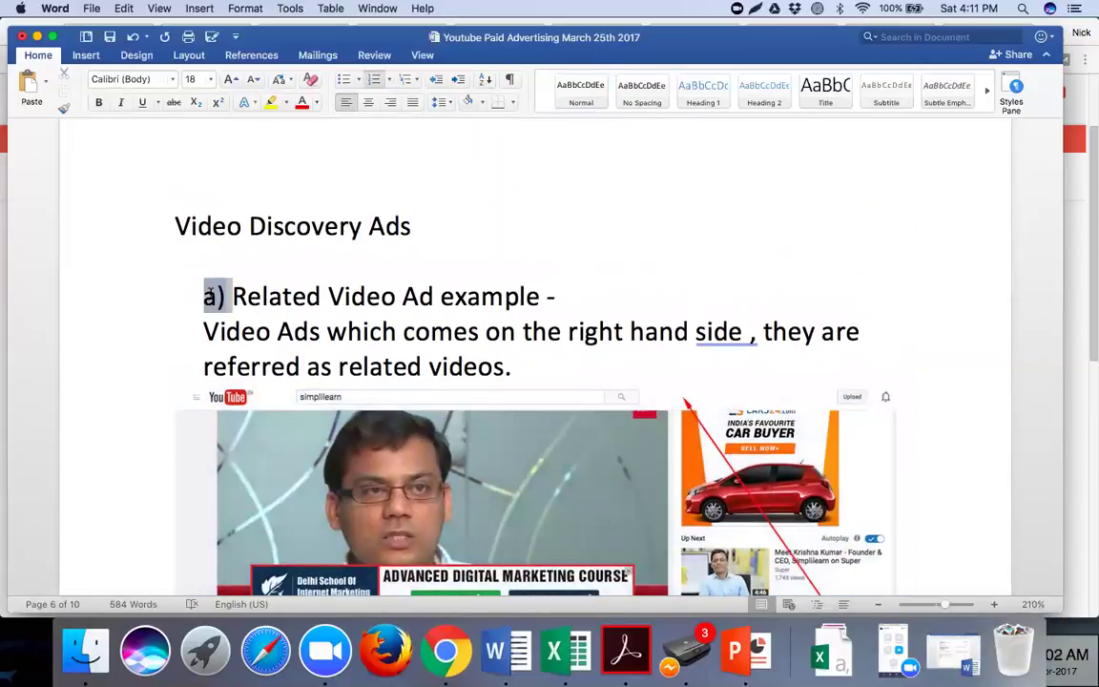
scroll(486, 315, "down", 4)
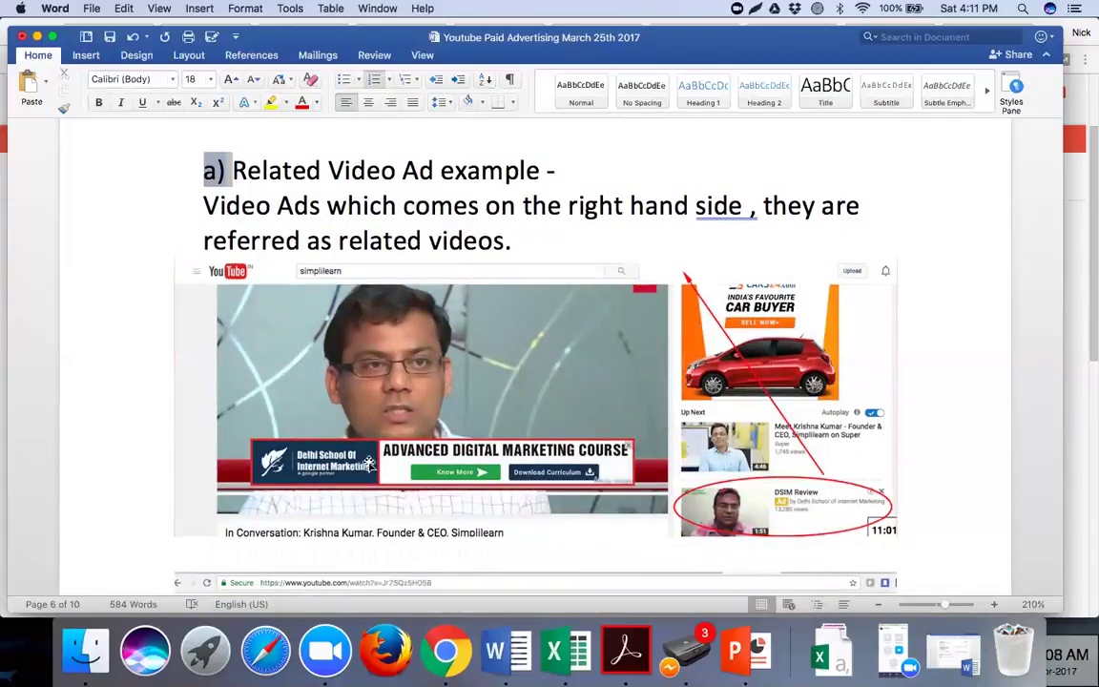
scroll(122, 448, "down", 4)
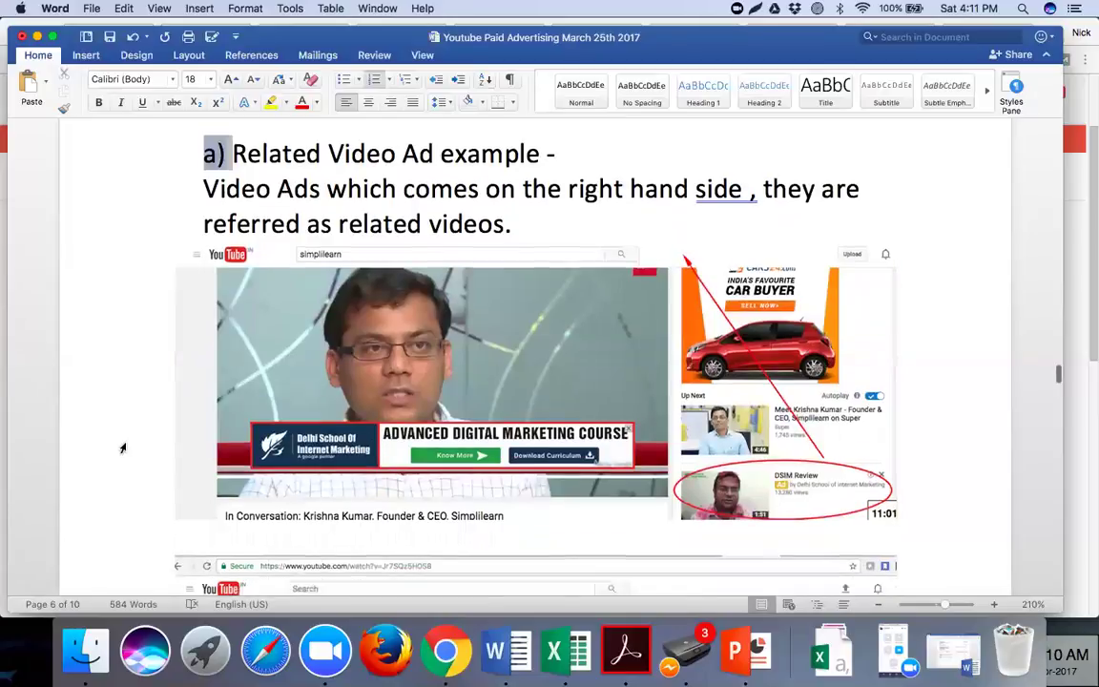
scroll(122, 448, "down", 3)
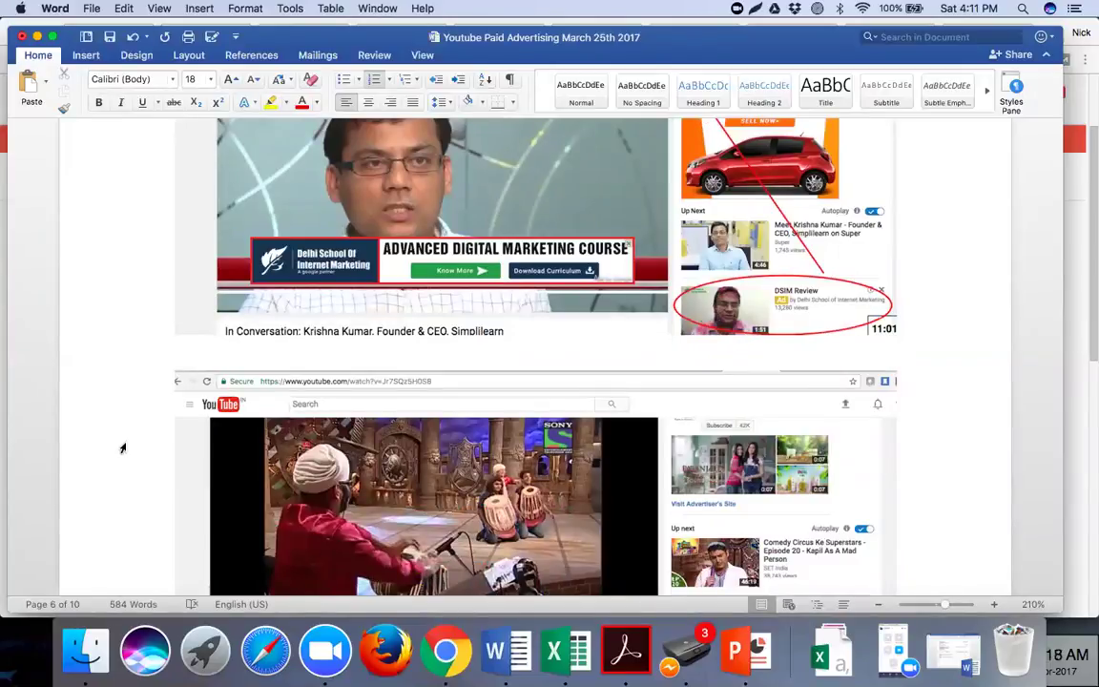
scroll(387, 422, "down", 12)
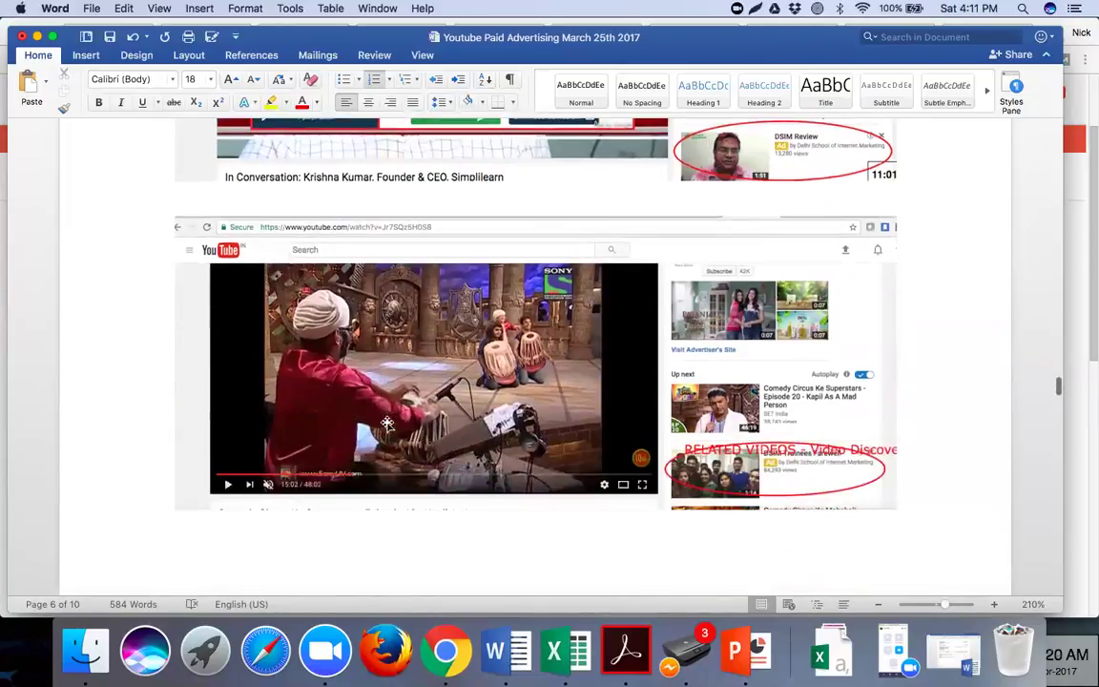
Examine item b) on the TrueView overlay ad and its two banner examples.
scroll(387, 422, "down", 10)
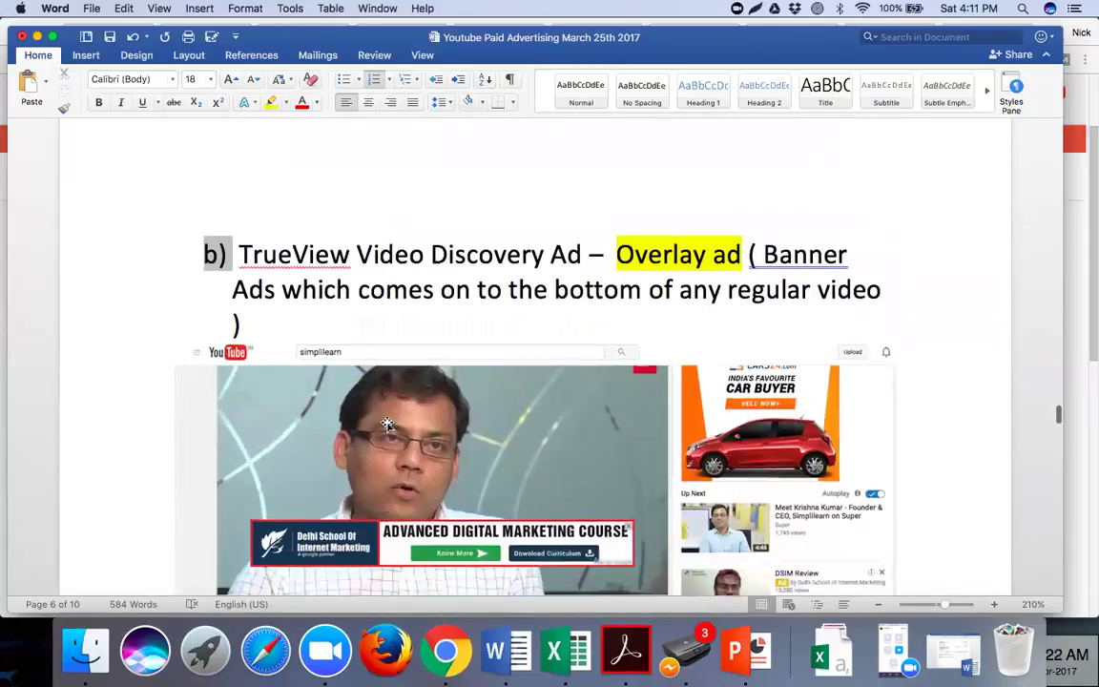
scroll(388, 422, "down", 2)
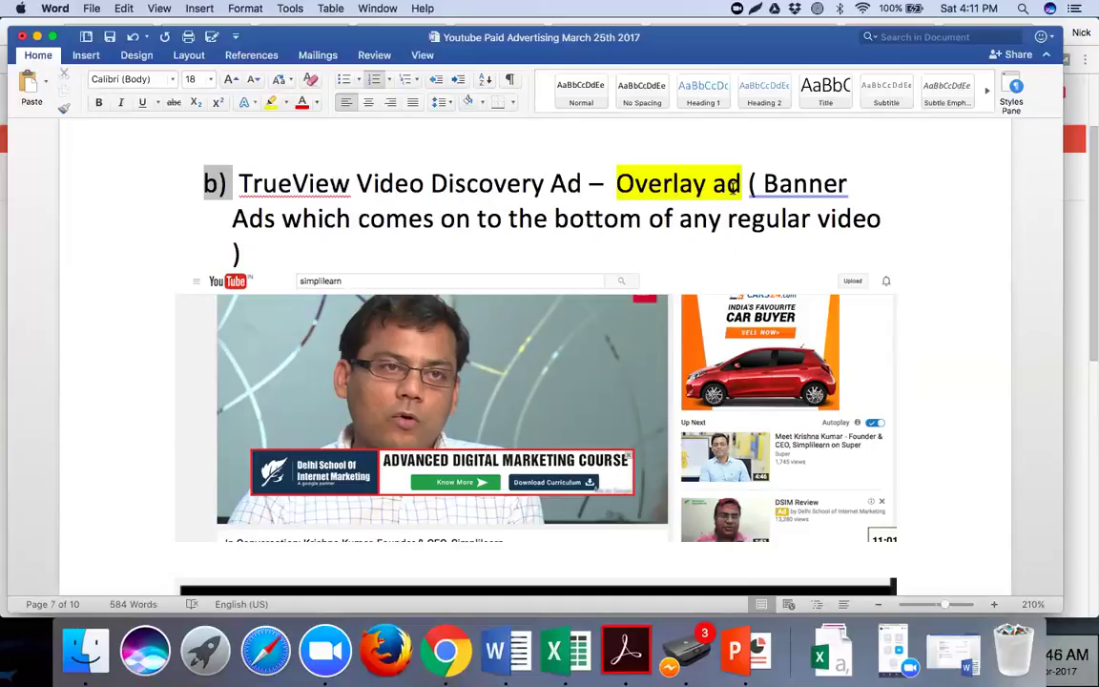
left_click(911, 433)
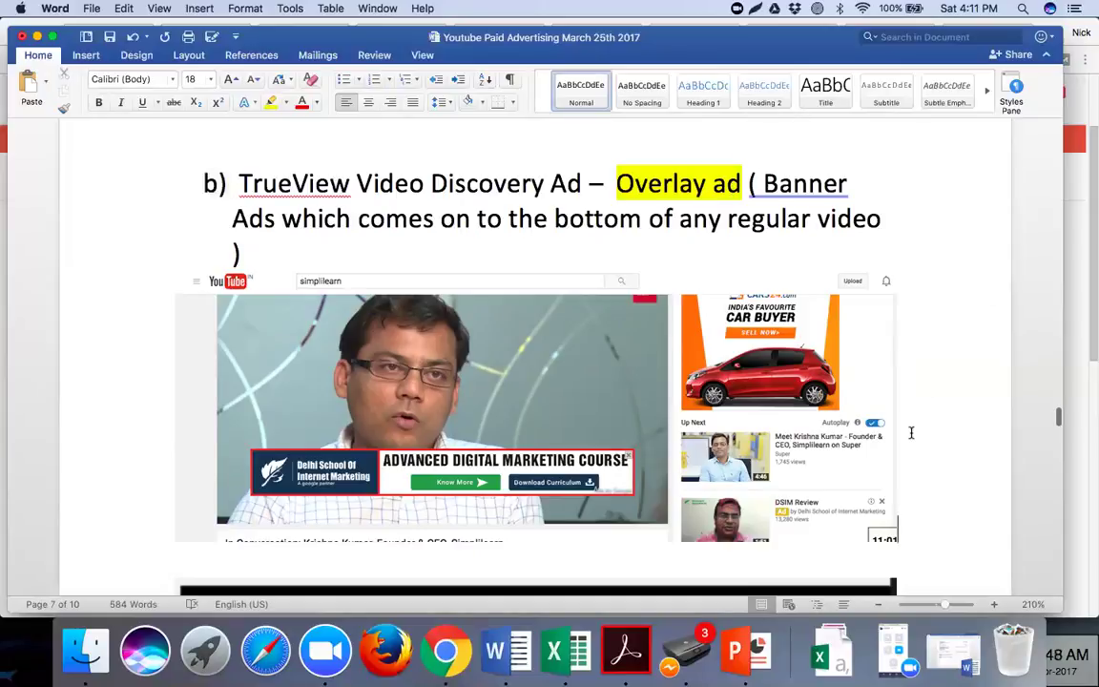
scroll(911, 433, "down", 5)
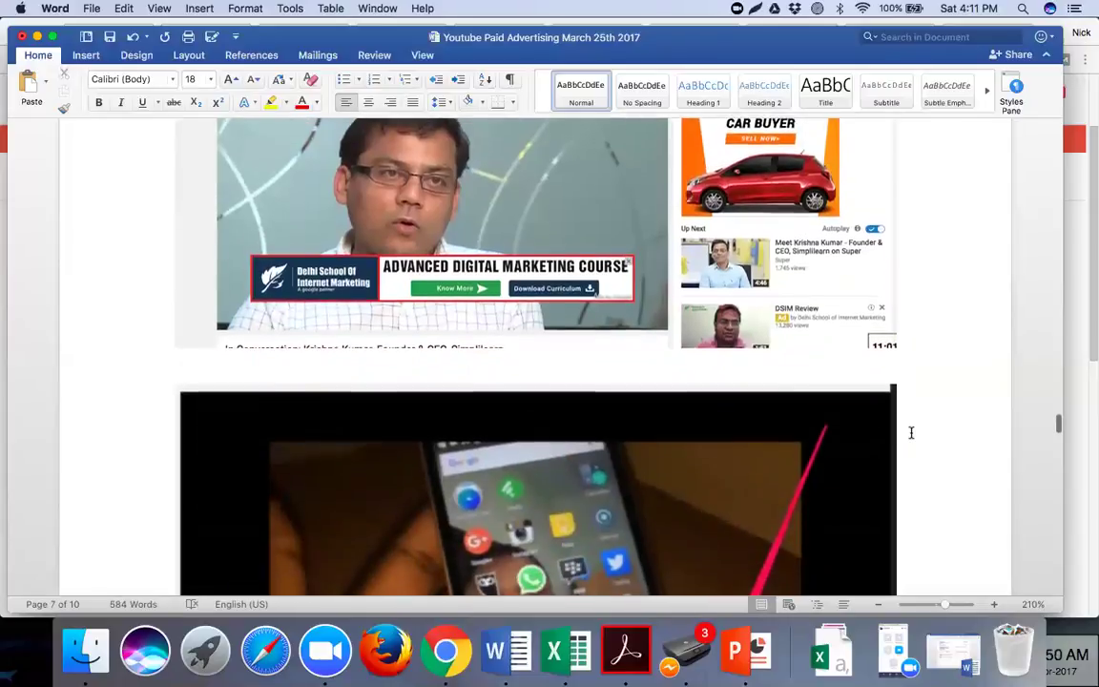
scroll(911, 432, "down", 7)
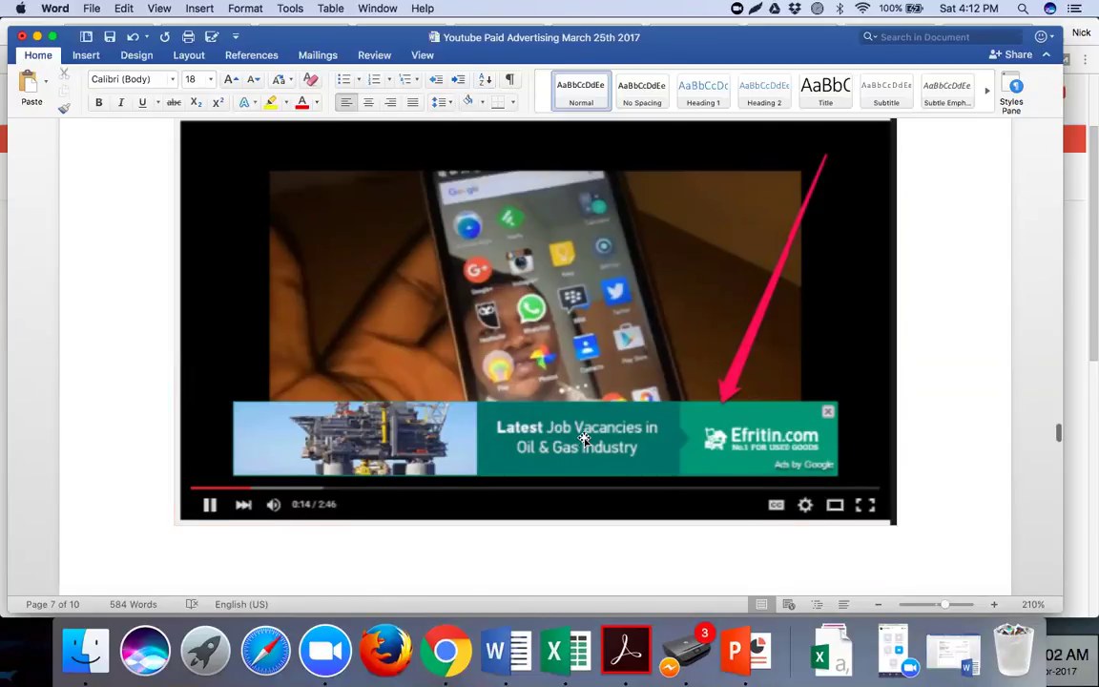
Insert blank lines above item c), "Video Discovery Ad – Youtube Search Results", to push it onto the following page.
scroll(584, 438, "down", 10)
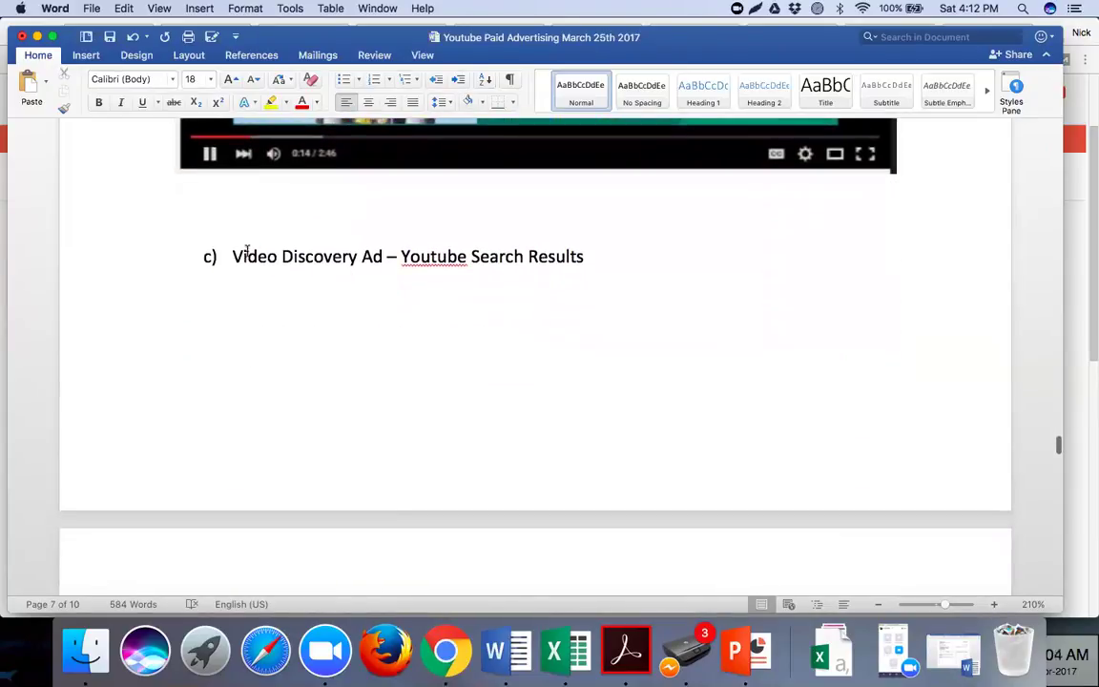
left_click(203, 223)
key("Return")
key("Return")
key("Return")
key("Return")
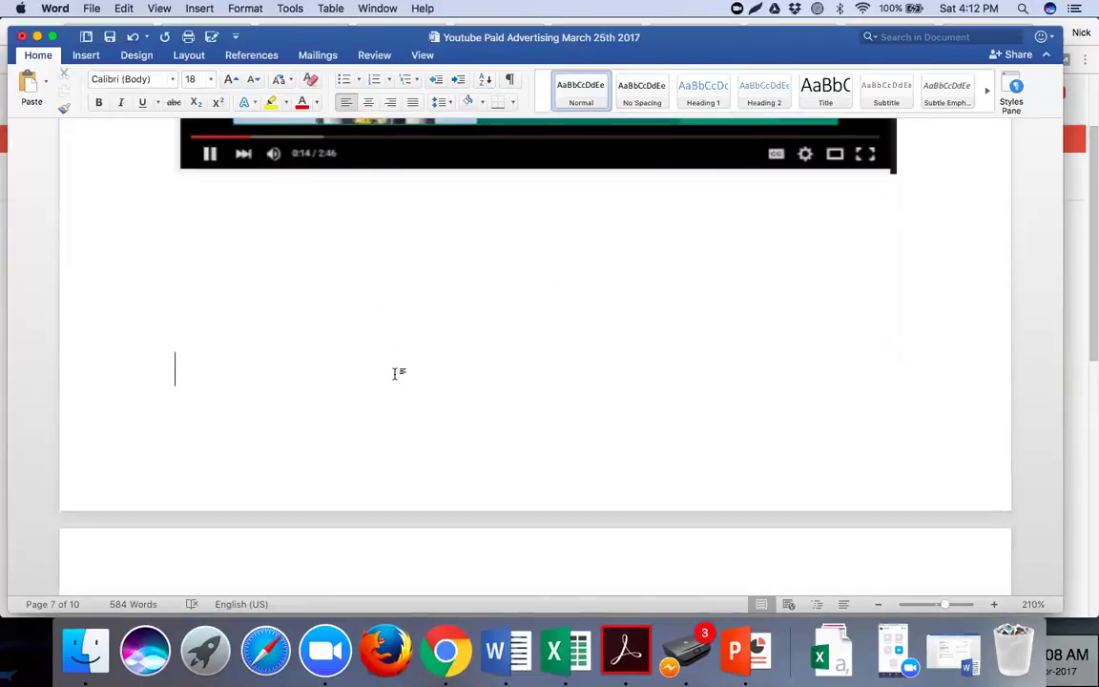
Examine the YouTube search results ad examples under item c), including the labelled thumbnail, headline and description.
scroll(391, 382, "down", 6)
scroll(389, 388, "down", 2)
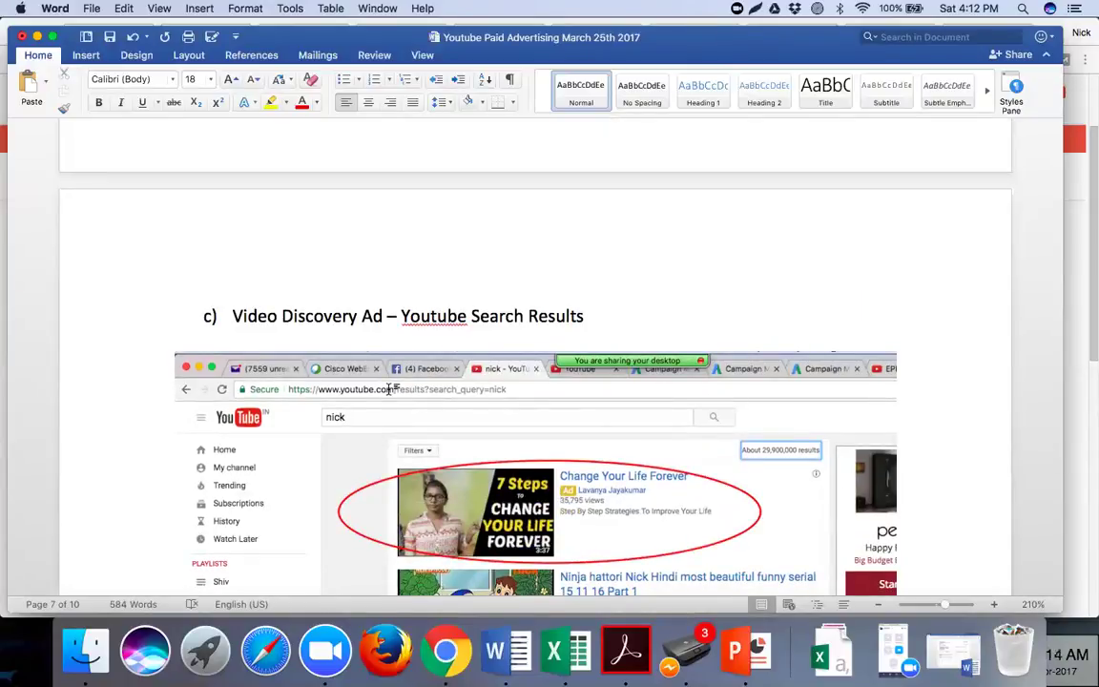
scroll(389, 389, "down", 3)
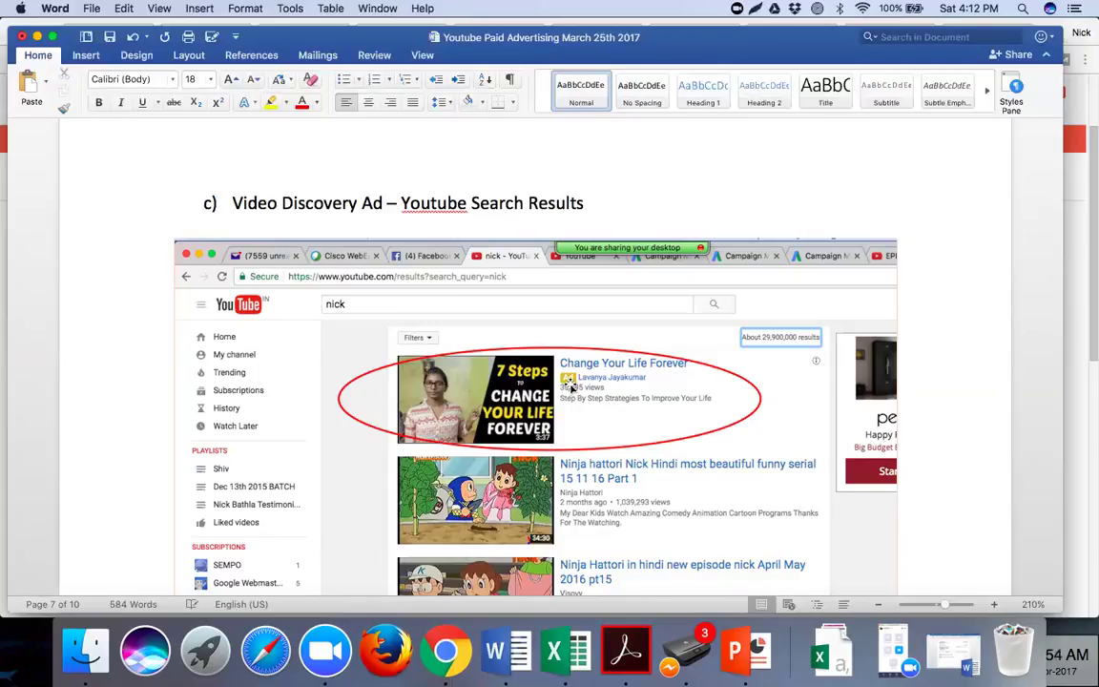
scroll(553, 374, "down", 5)
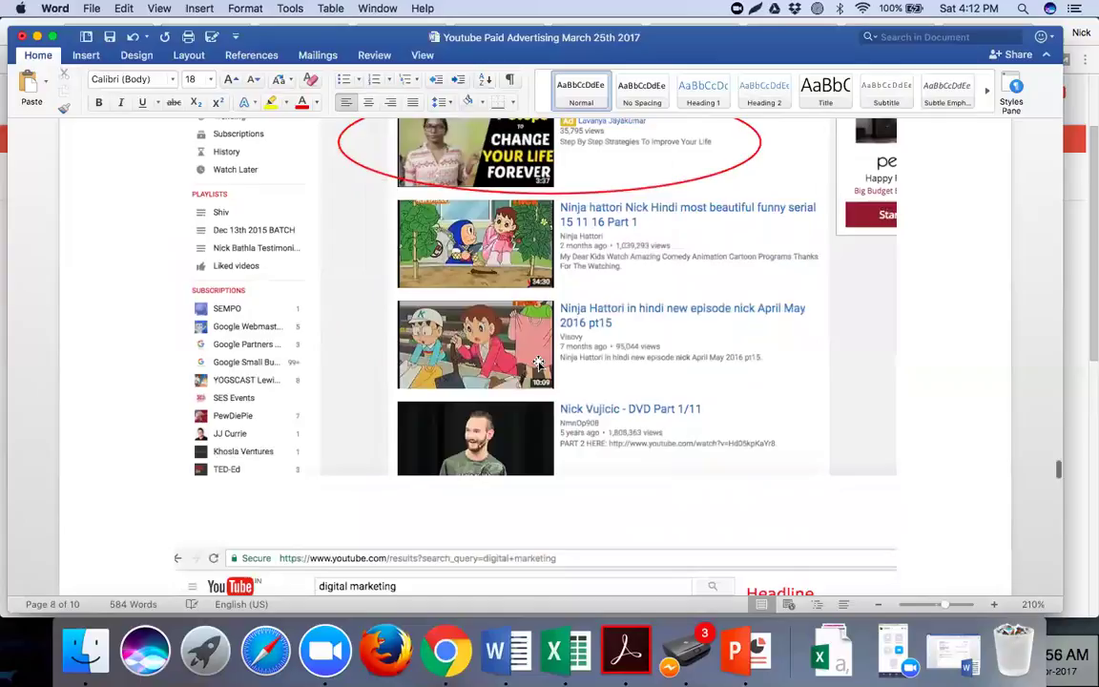
scroll(538, 363, "down", 7)
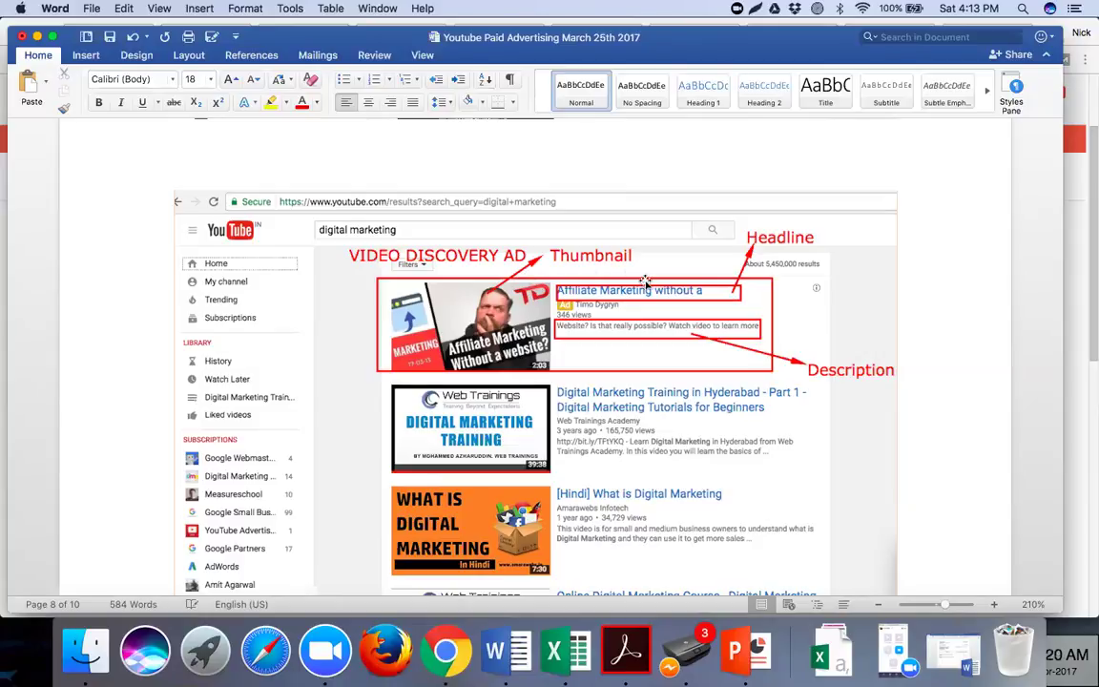
Add blank space above item d), "Video Discovery Ads - Third Party websites", to push it onto the following page.
scroll(606, 364, "down", 5)
scroll(606, 364, "down", 4)
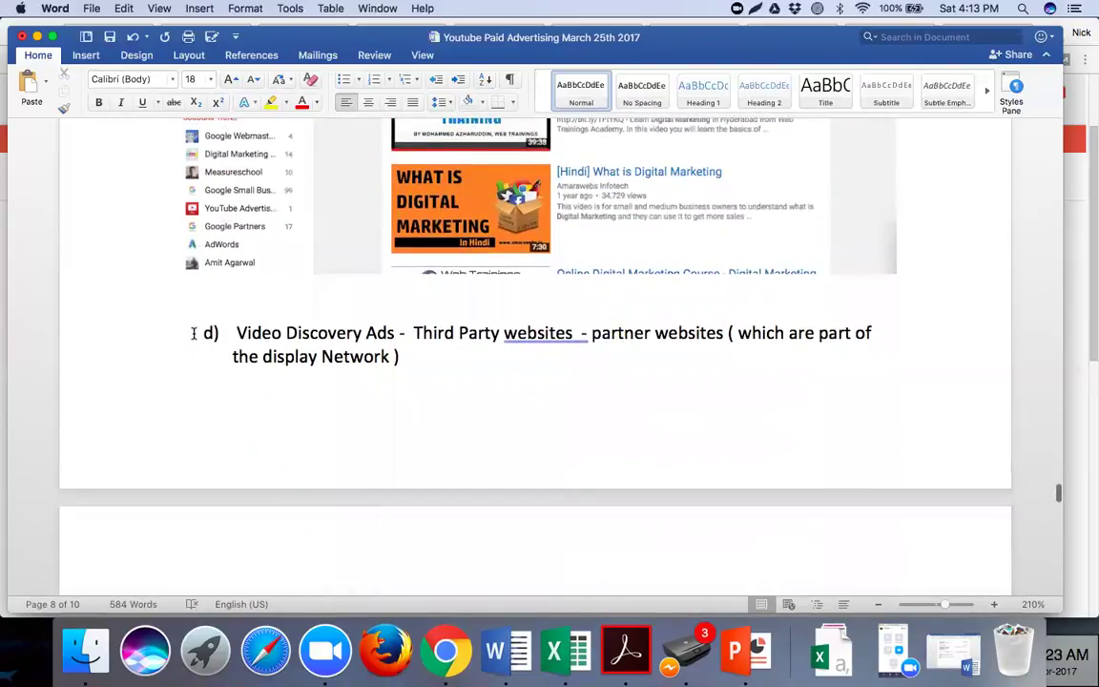
left_click(193, 332)
key("Up")
key("super+z")
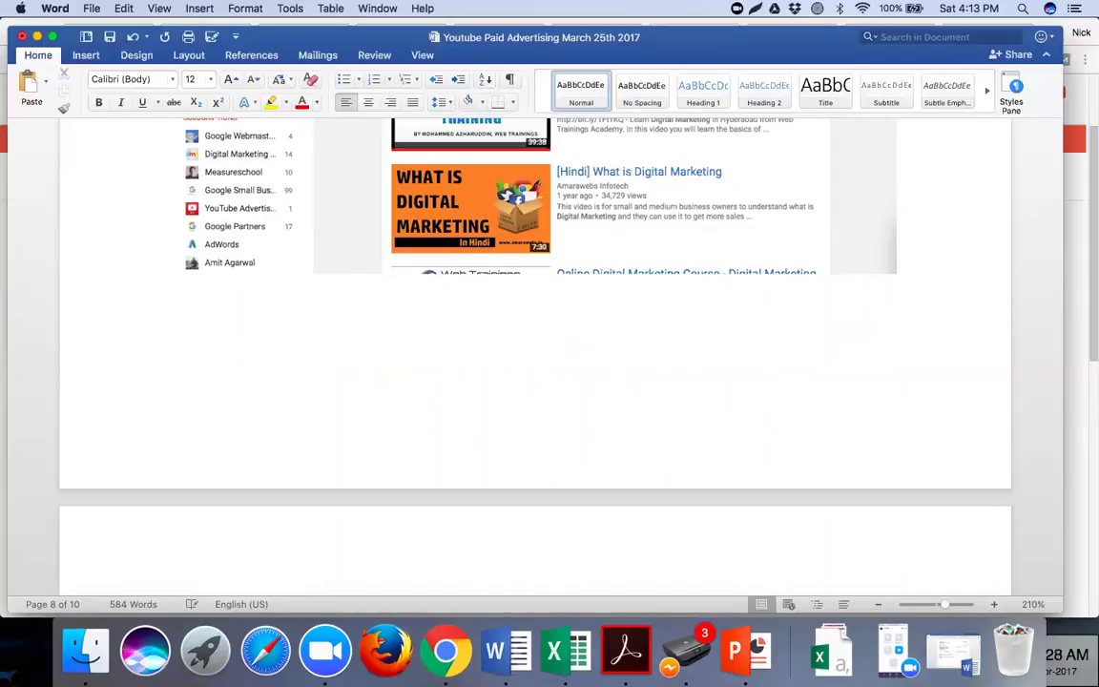
Read item d) about video discovery ads on partner websites that are part of the display network.
scroll(380, 384, "down", 3)
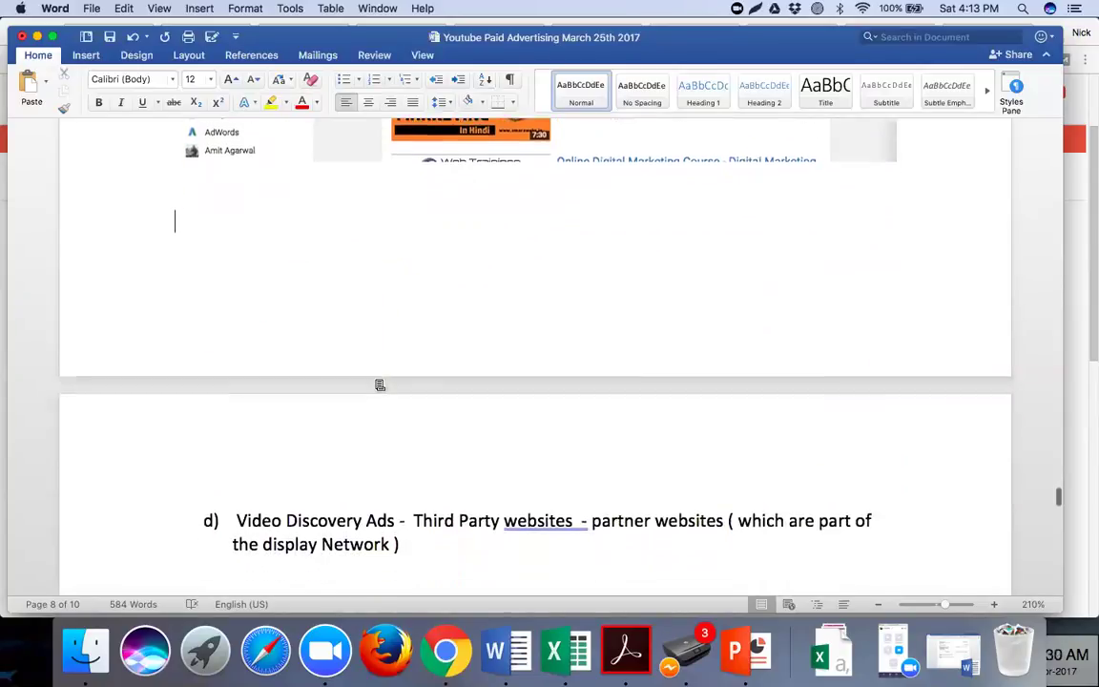
scroll(379, 385, "down", 4)
scroll(380, 385, "down", 4)
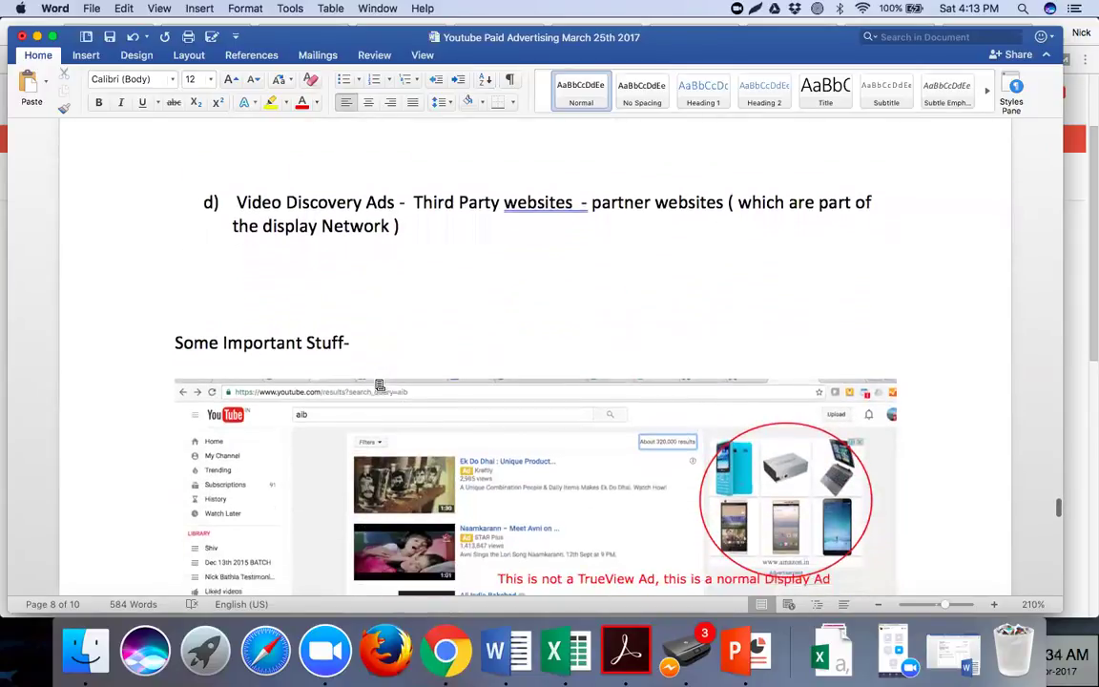
scroll(380, 385, "down", 2)
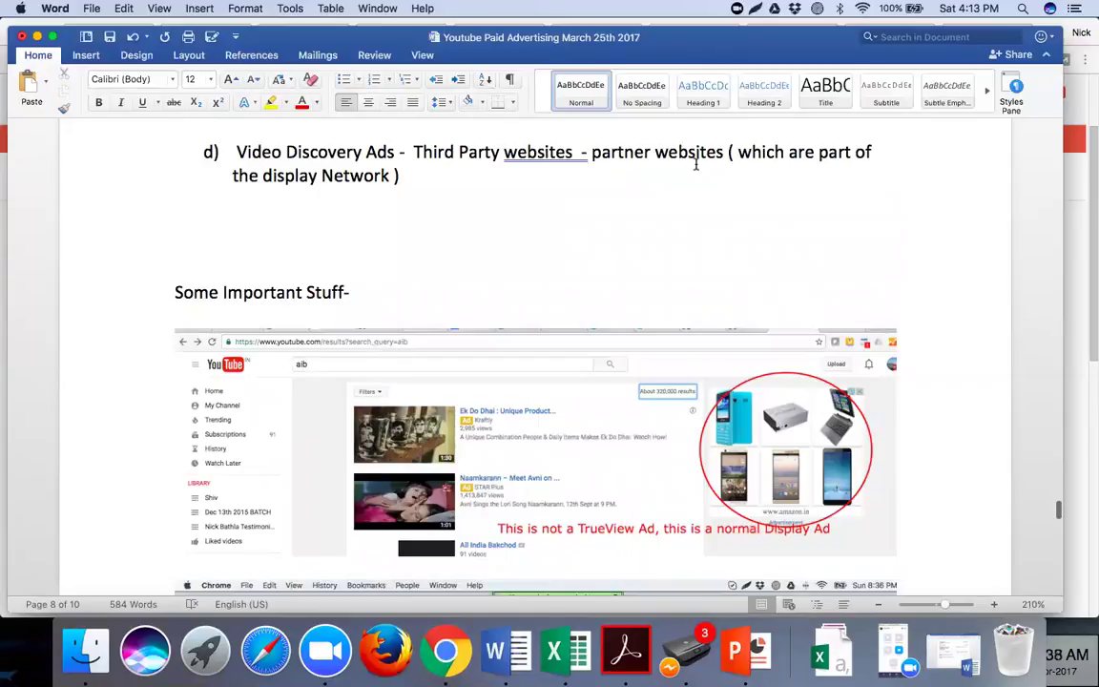
left_click(417, 175)
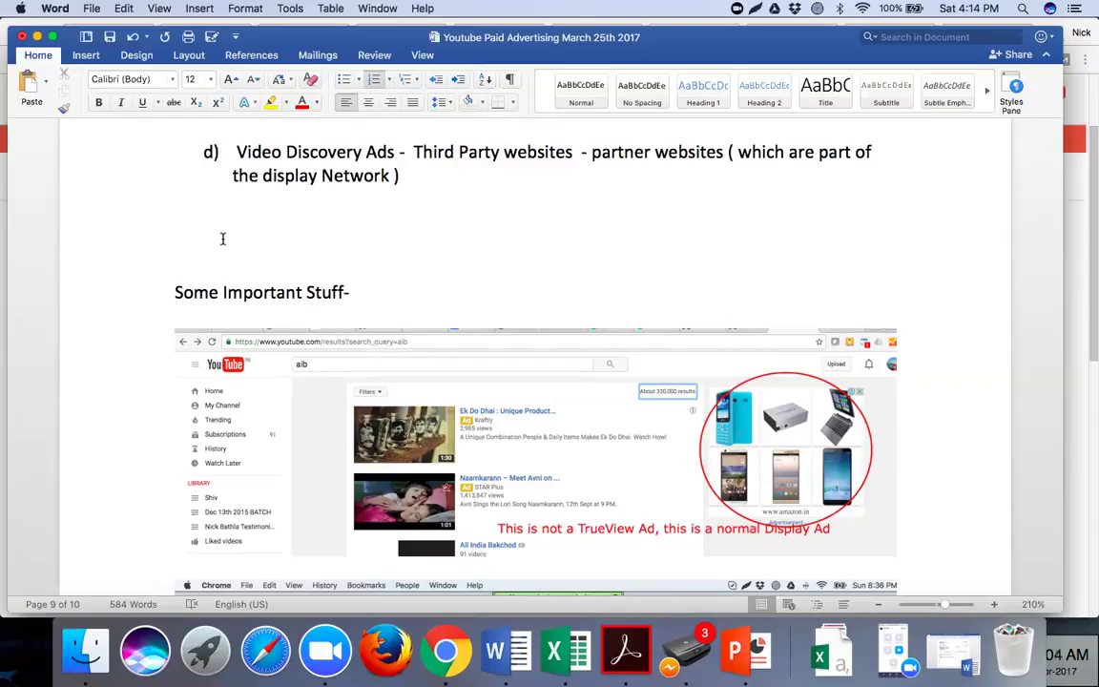
Skim the remaining notes from "Some Important Stuff" to the video creation suggestions, and return to the document's opening title.
scroll(376, 264, "down", 5)
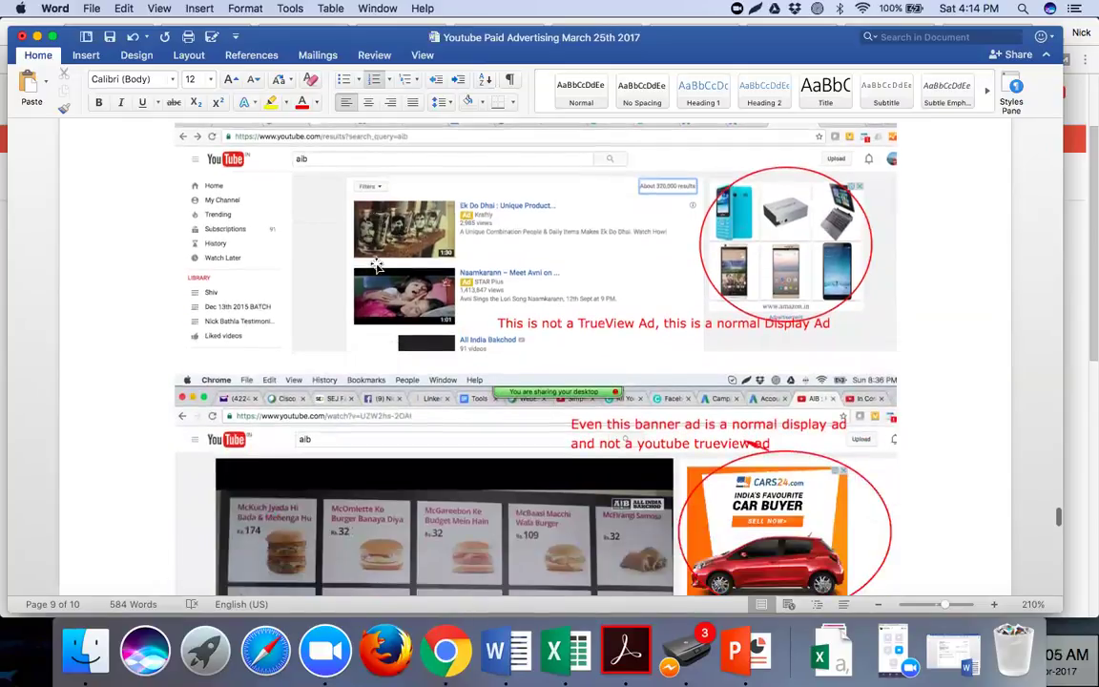
scroll(376, 265, "down", 15)
scroll(377, 264, "down", 12)
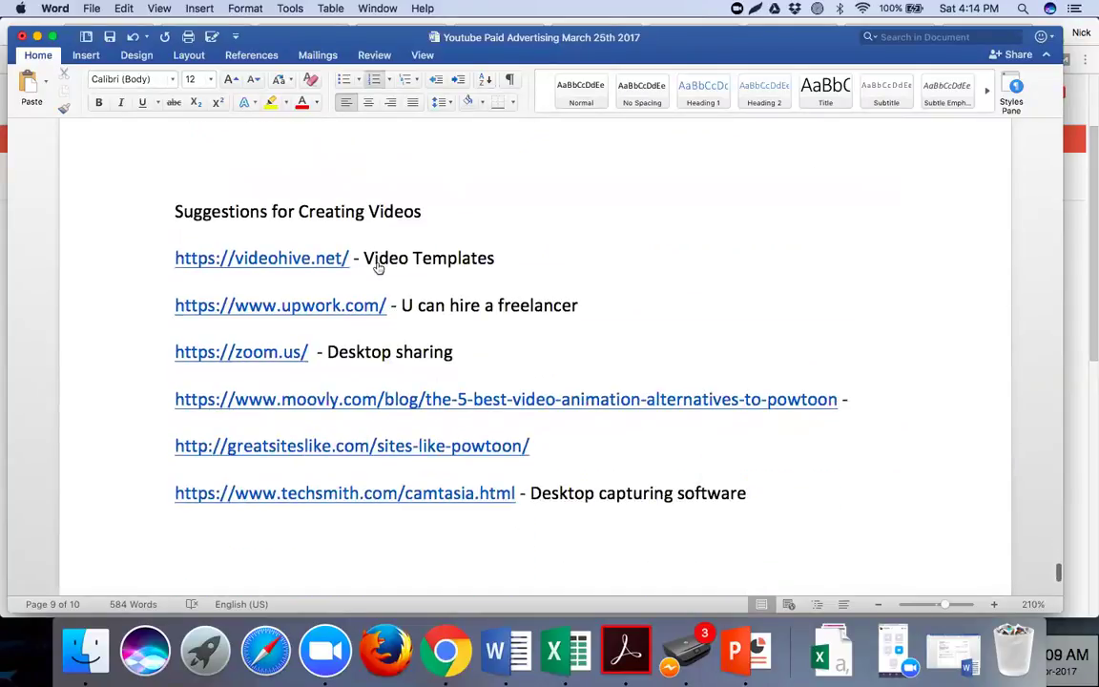
scroll(377, 265, "down", 8)
scroll(377, 265, "up", 15)
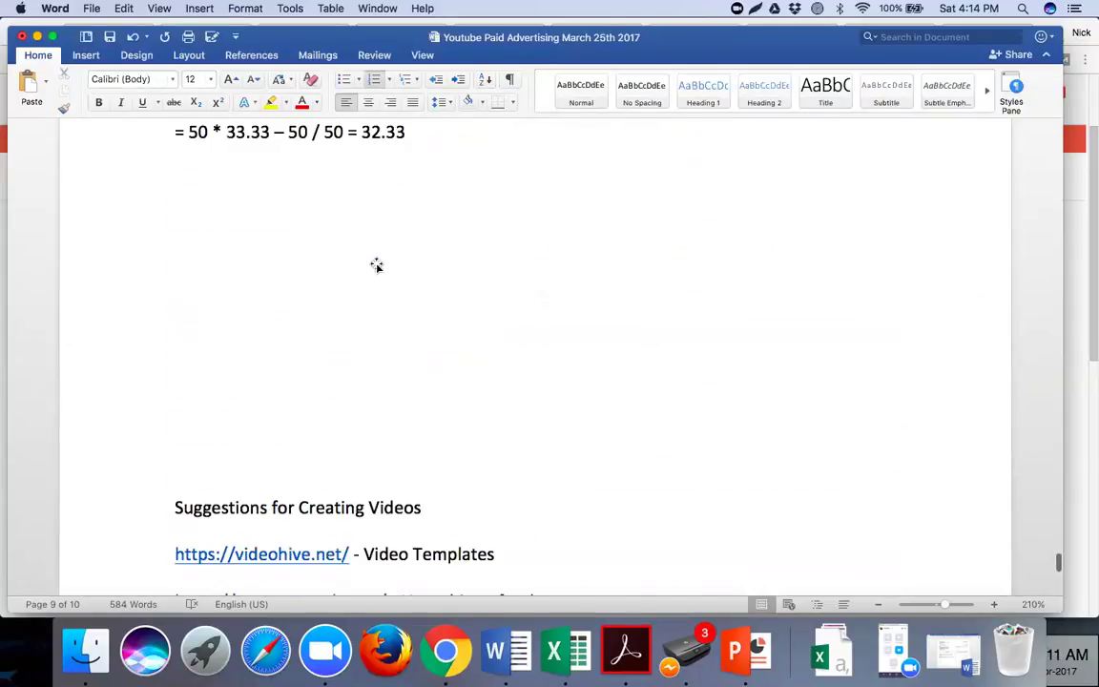
scroll(377, 264, "up", 20)
scroll(377, 264, "up", 10)
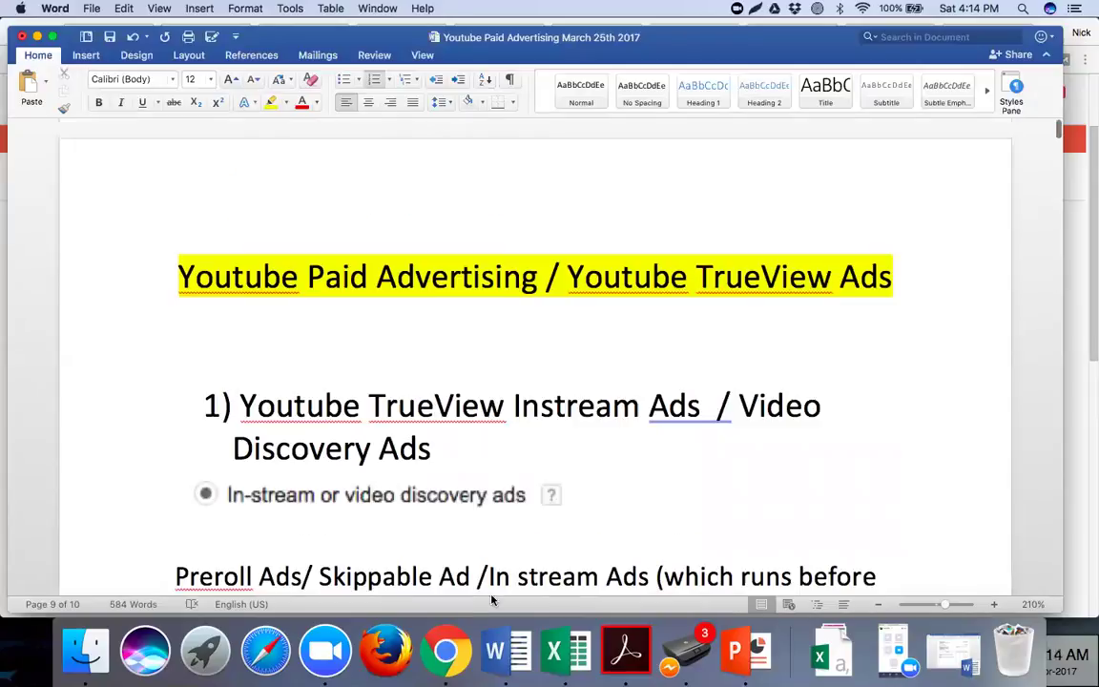
Switch to Google AdWords in Chrome and review the test video campaign's type, ad format, bidding and network settings.
left_click(434, 653)
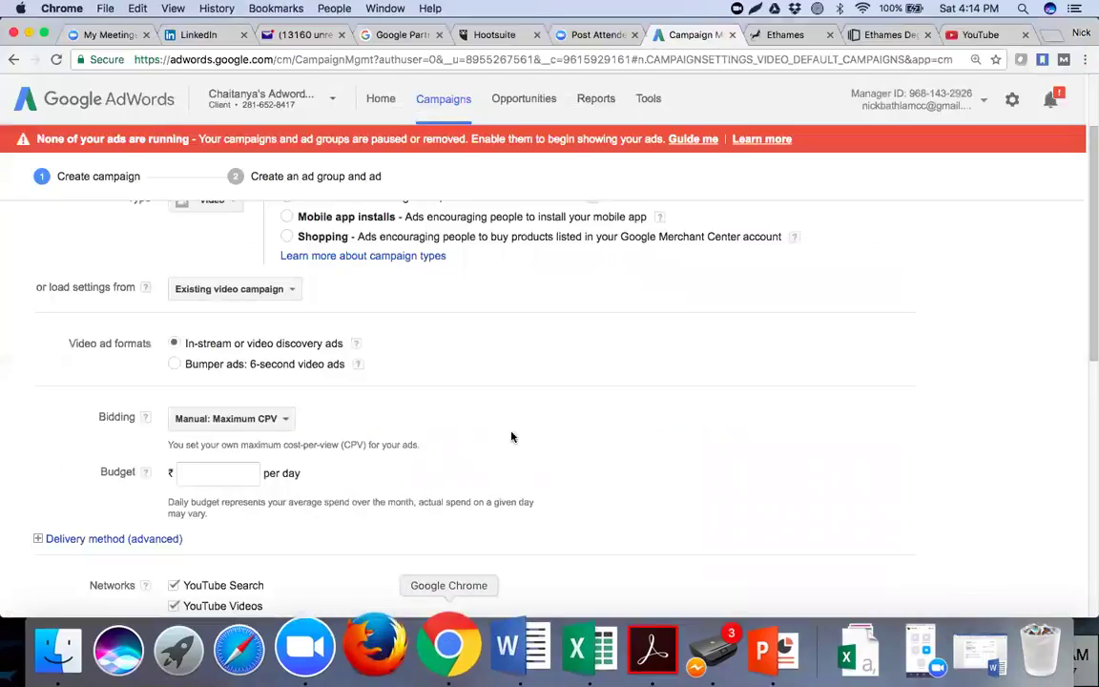
scroll(534, 375, "up", 2)
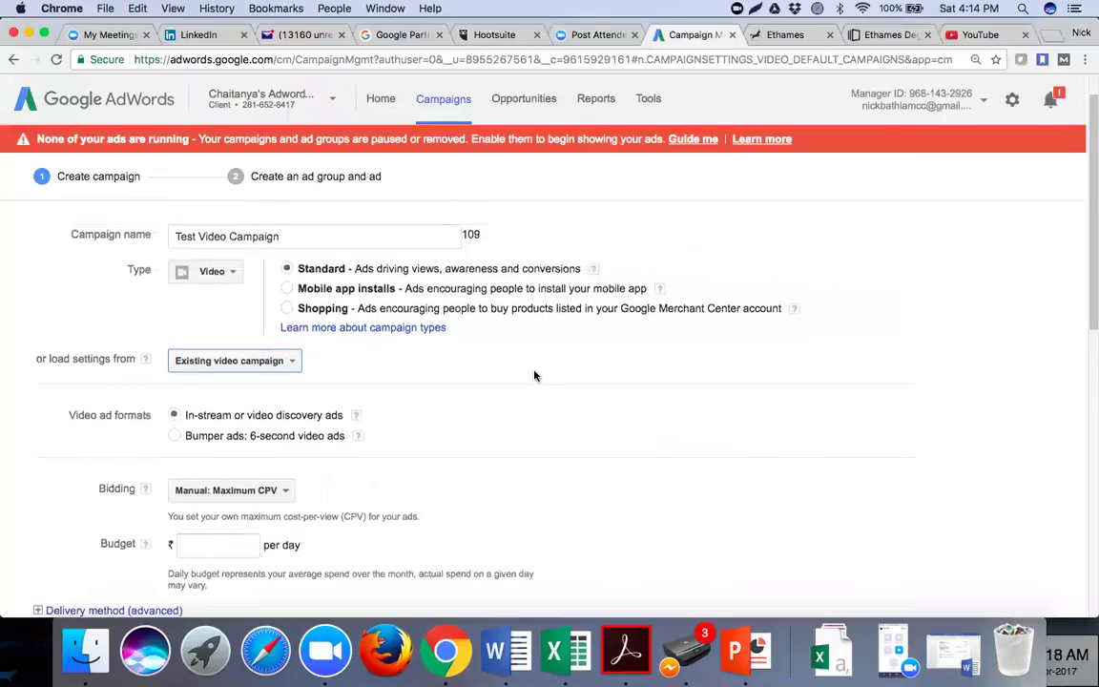
scroll(534, 375, "down", 3)
scroll(534, 375, "up", 1)
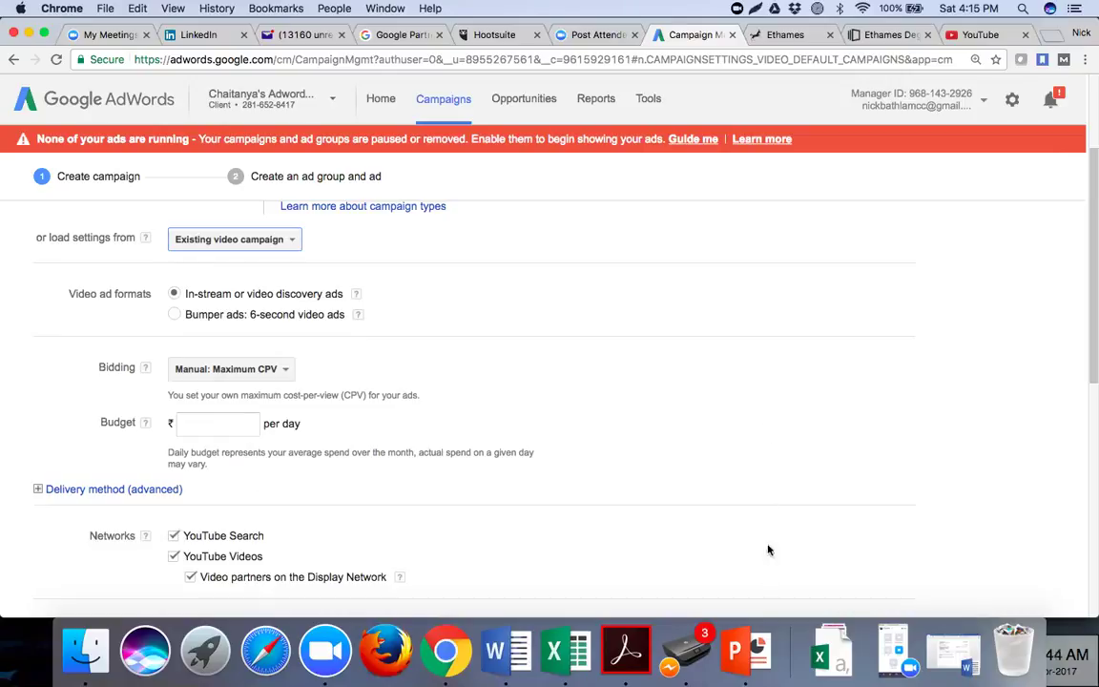
Switch to PowerPoint and start the slide show of the trainer's digital marketing profile.
left_click(749, 642)
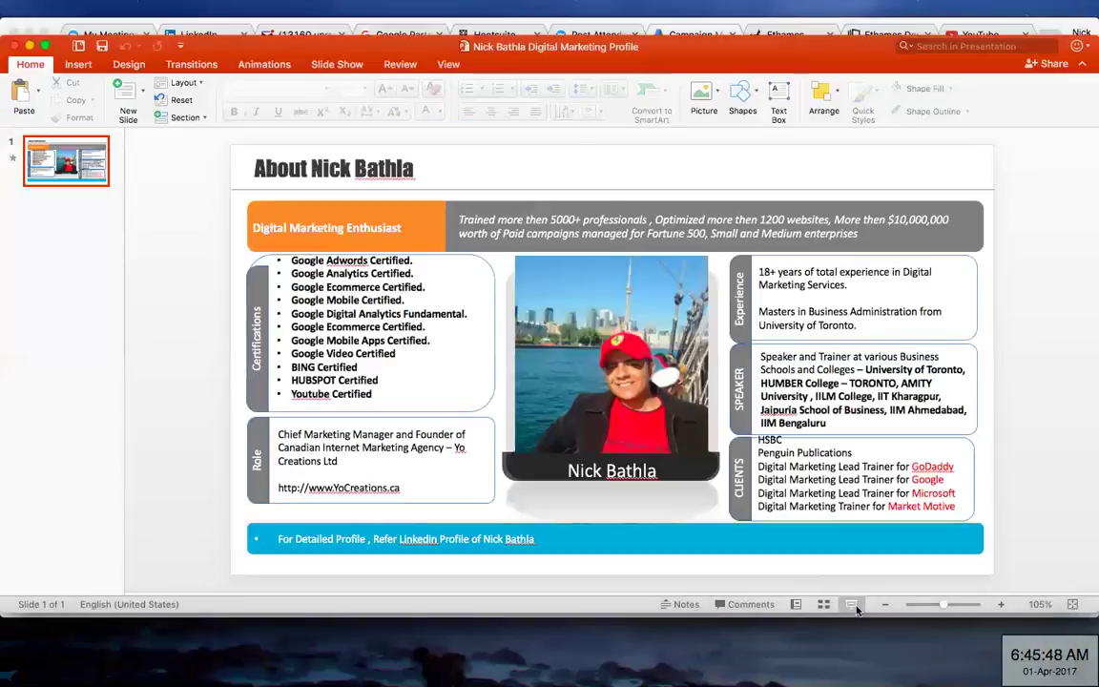
left_click(852, 605)
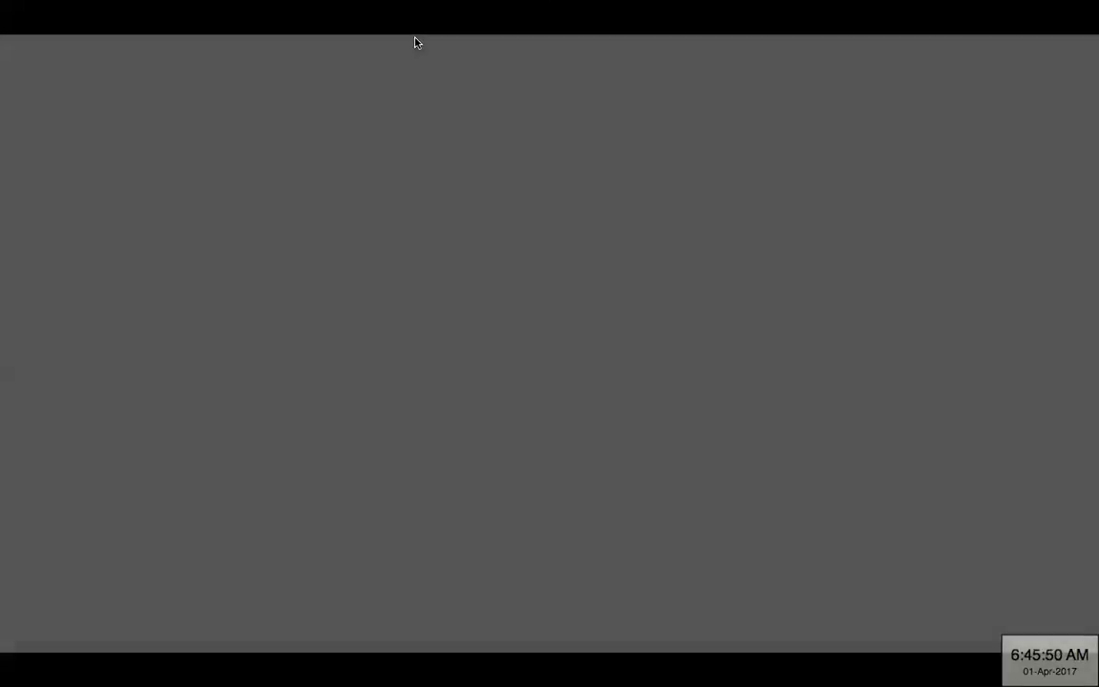
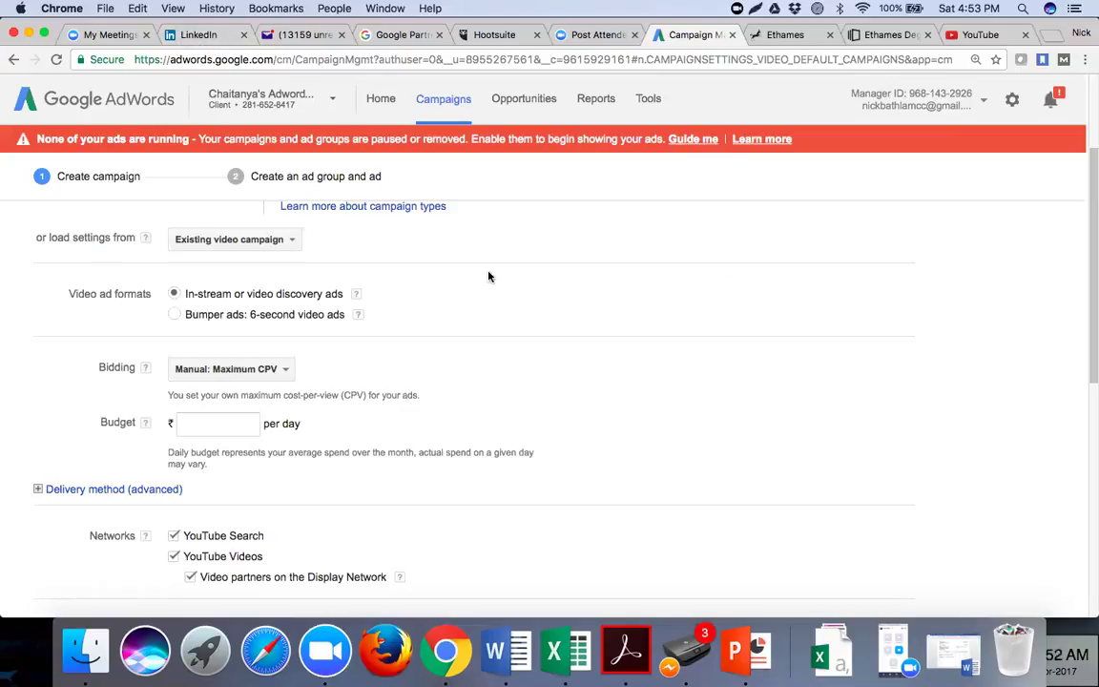
Check the campaign's manual bidding options and keep Maximum CPV selected.
scroll(488, 277, "up", 2)
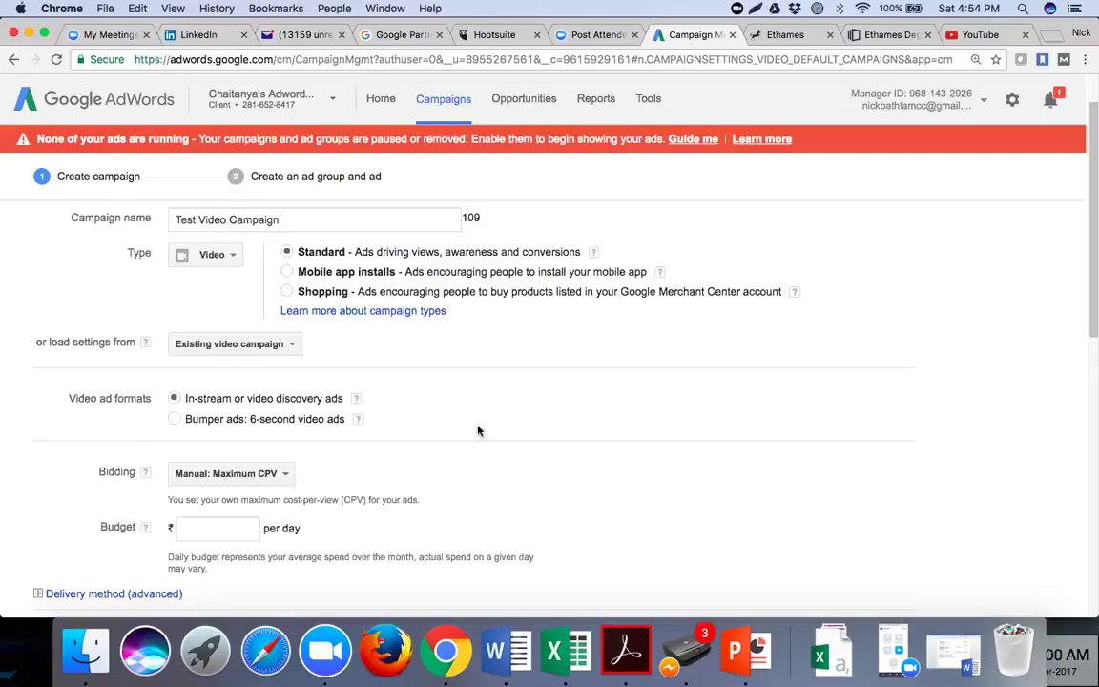
scroll(477, 430, "down", 3)
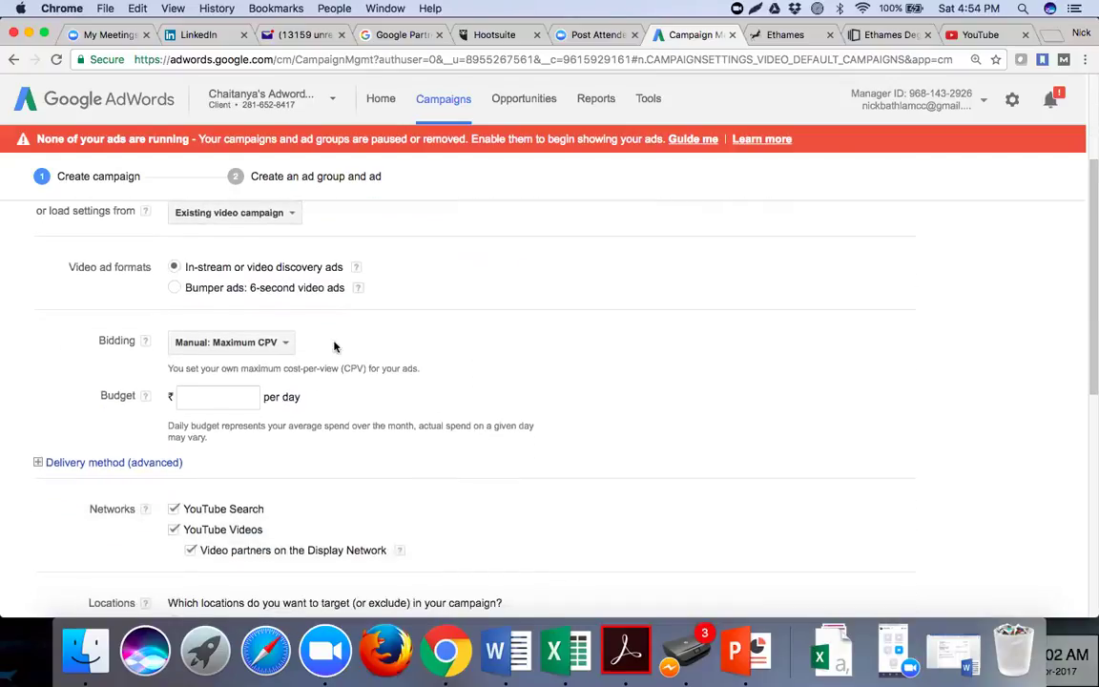
left_click(283, 346)
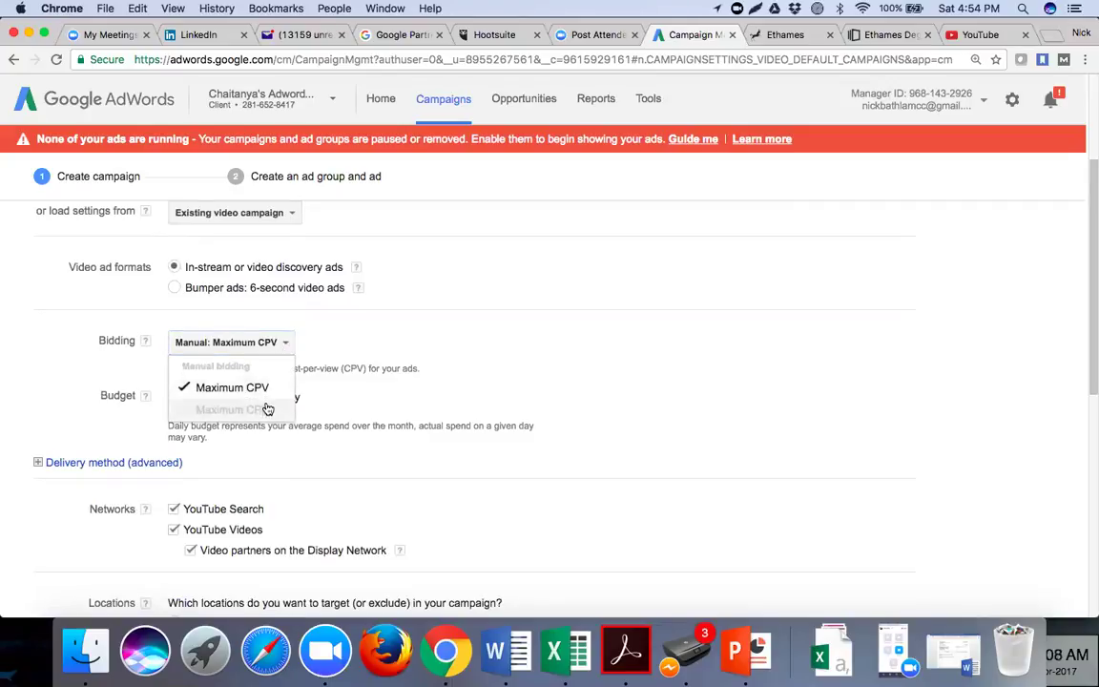
mouse_move(269, 407)
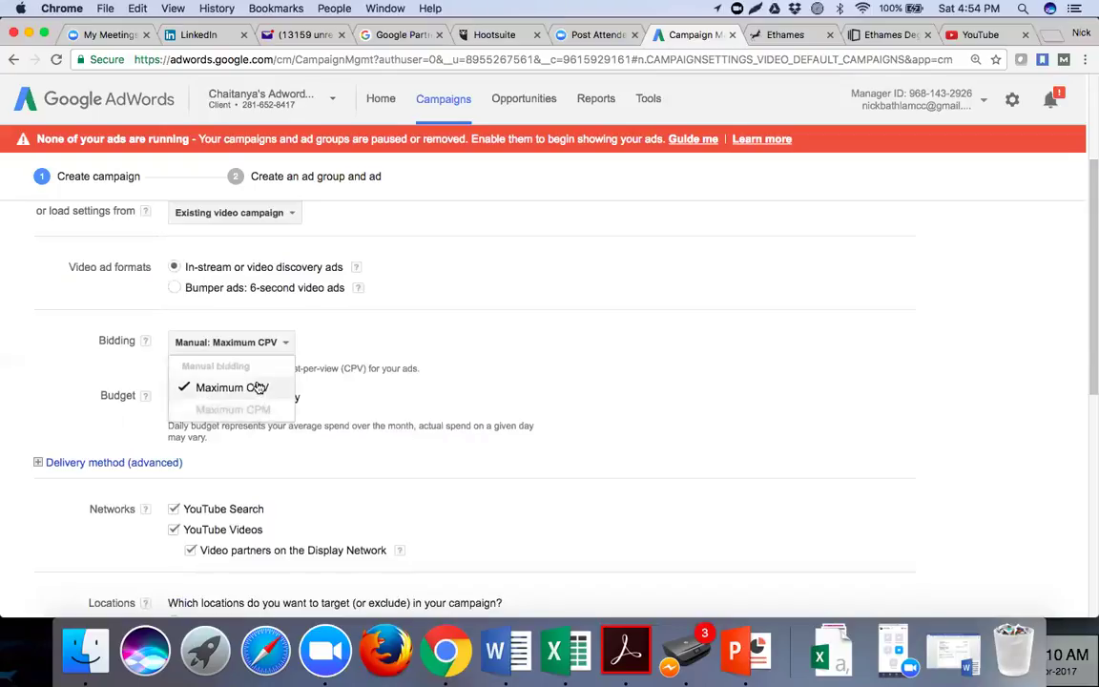
left_click(254, 387)
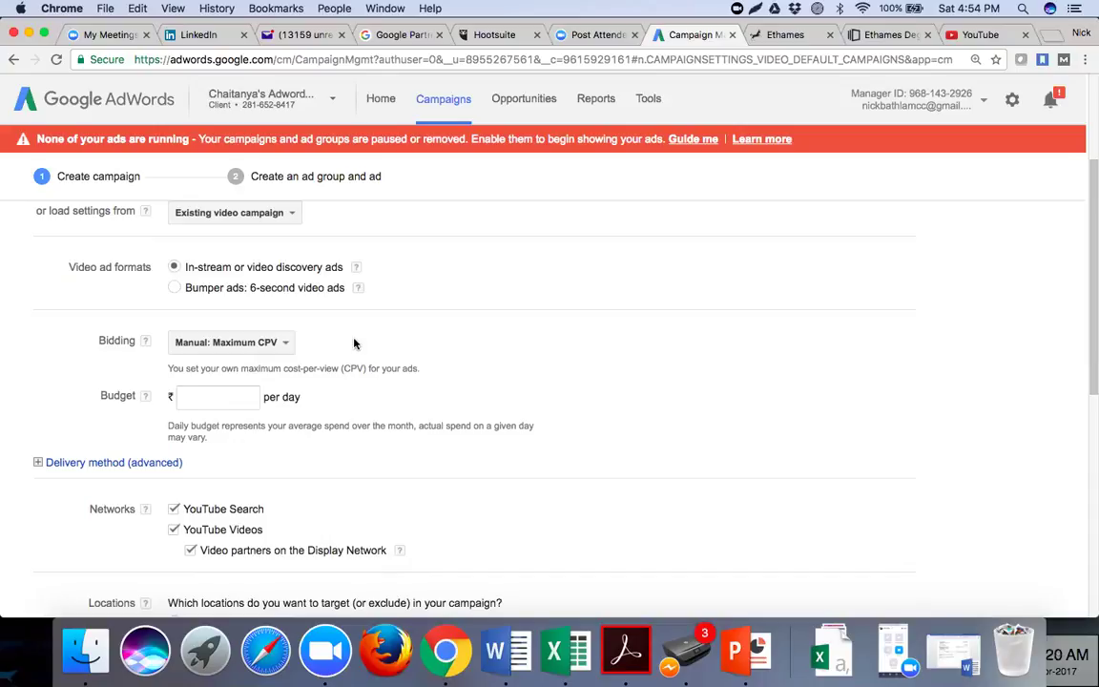
Set the campaign's daily budget to ₹100.
left_click(223, 396)
type("100")
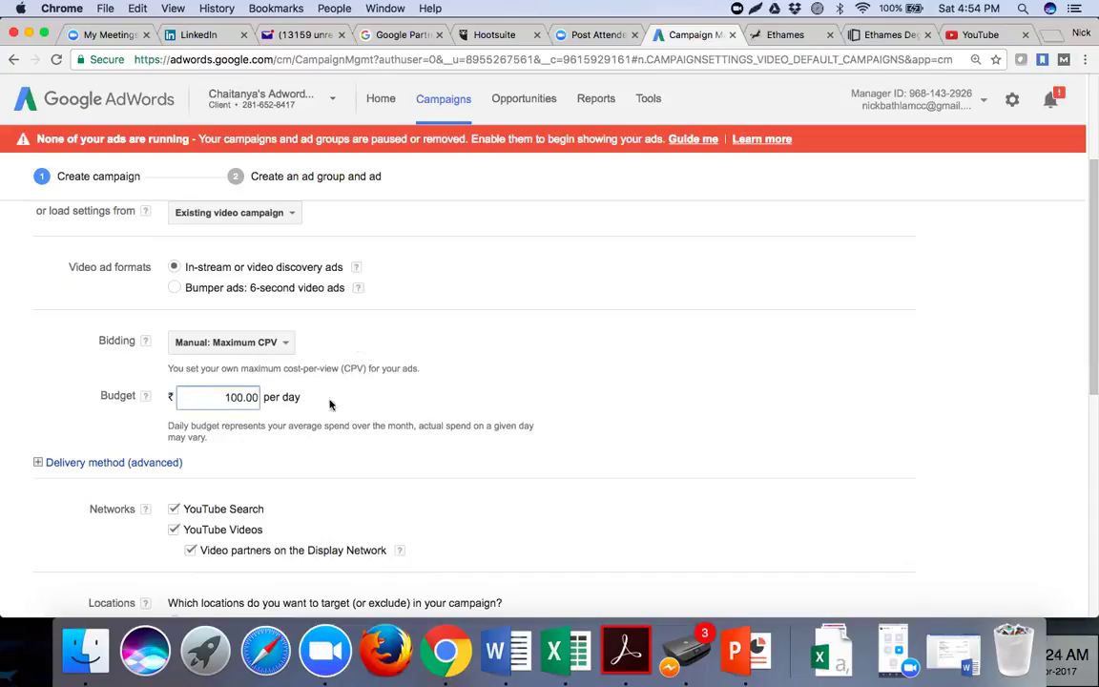
left_click(497, 409)
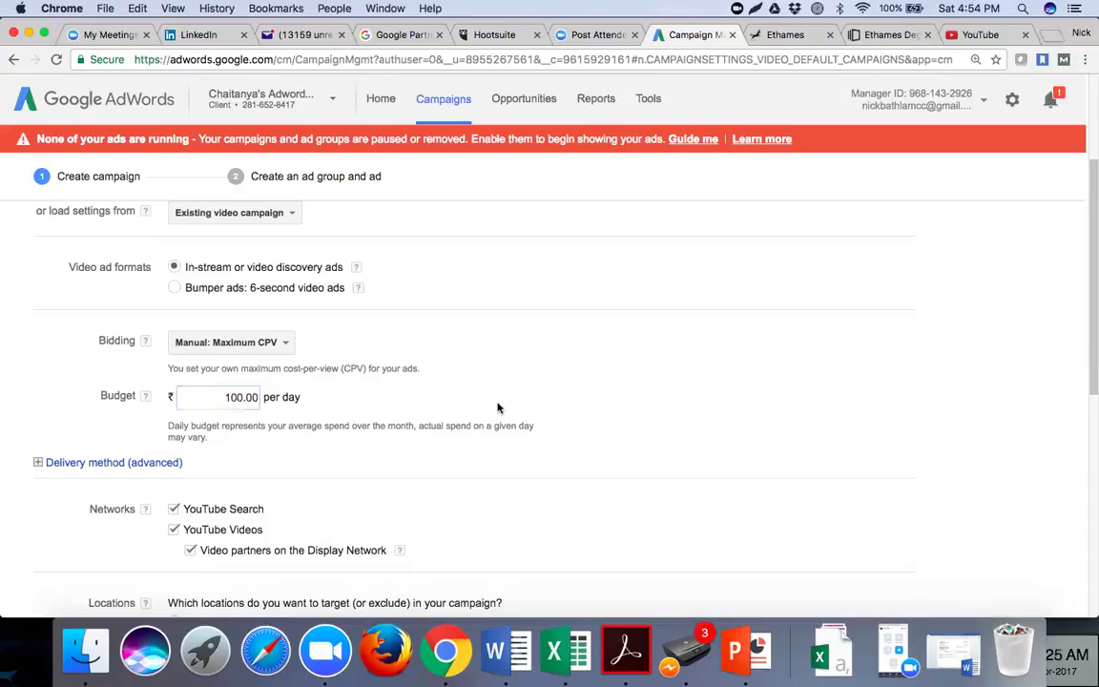
Expand the advanced delivery method options and review them alongside the video ad formats, bidding and networks.
left_click(114, 467)
scroll(329, 467, "down", 3)
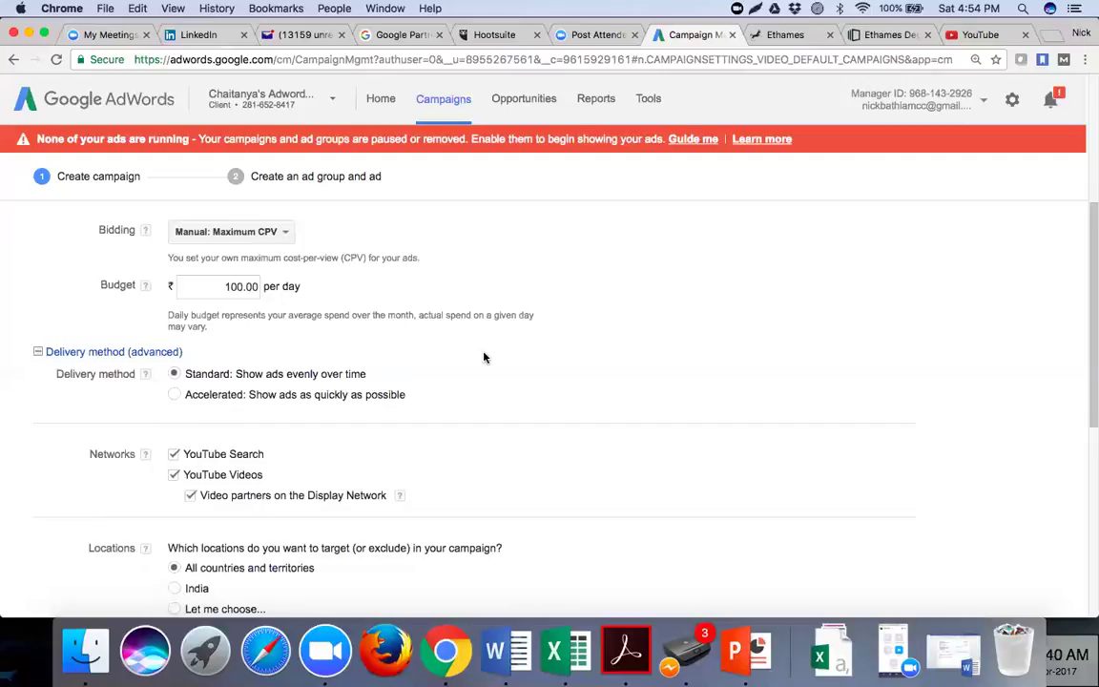
scroll(484, 357, "down", 3)
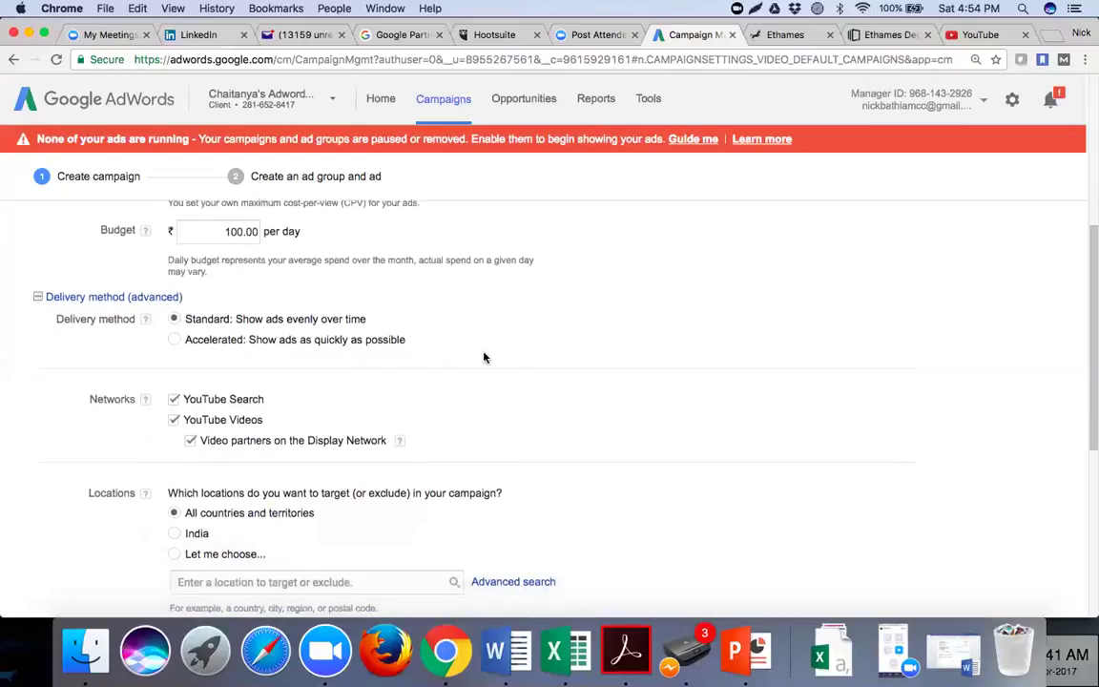
scroll(484, 357, "down", 2)
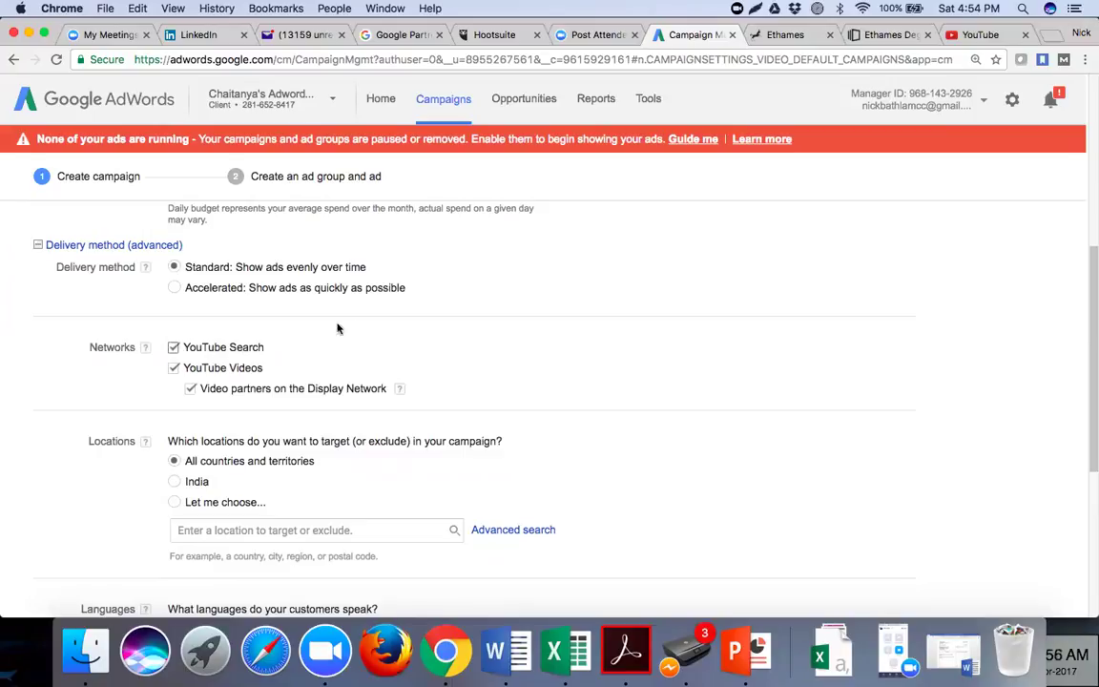
scroll(356, 322, "up", 4)
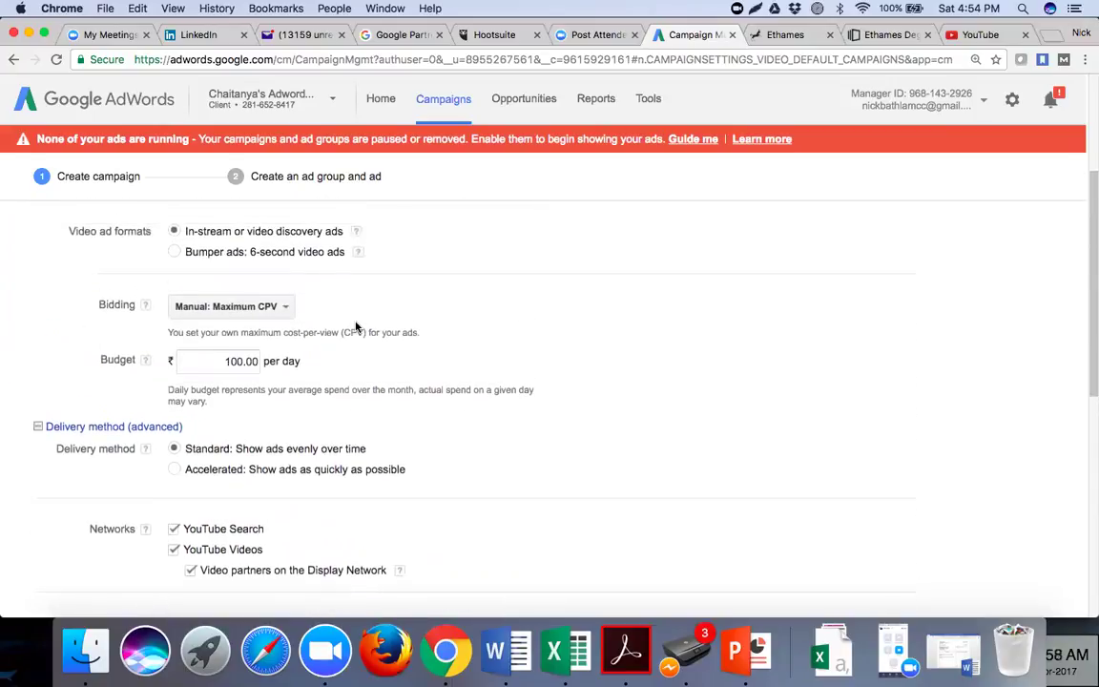
scroll(356, 328, "up", 2)
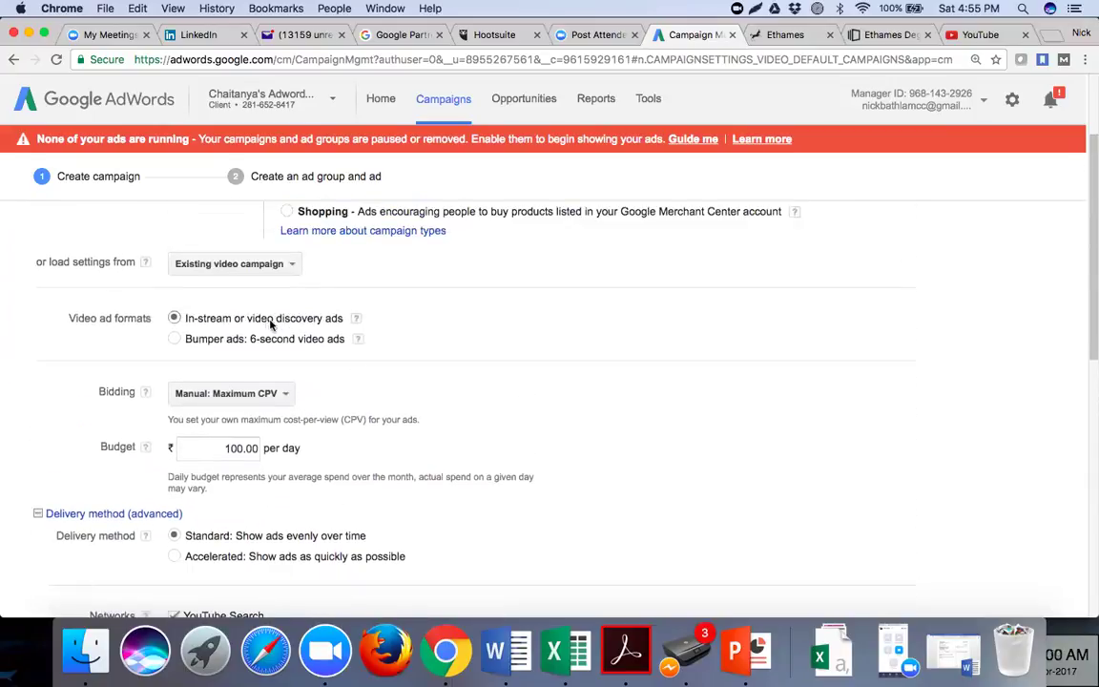
scroll(346, 394, "down", 3)
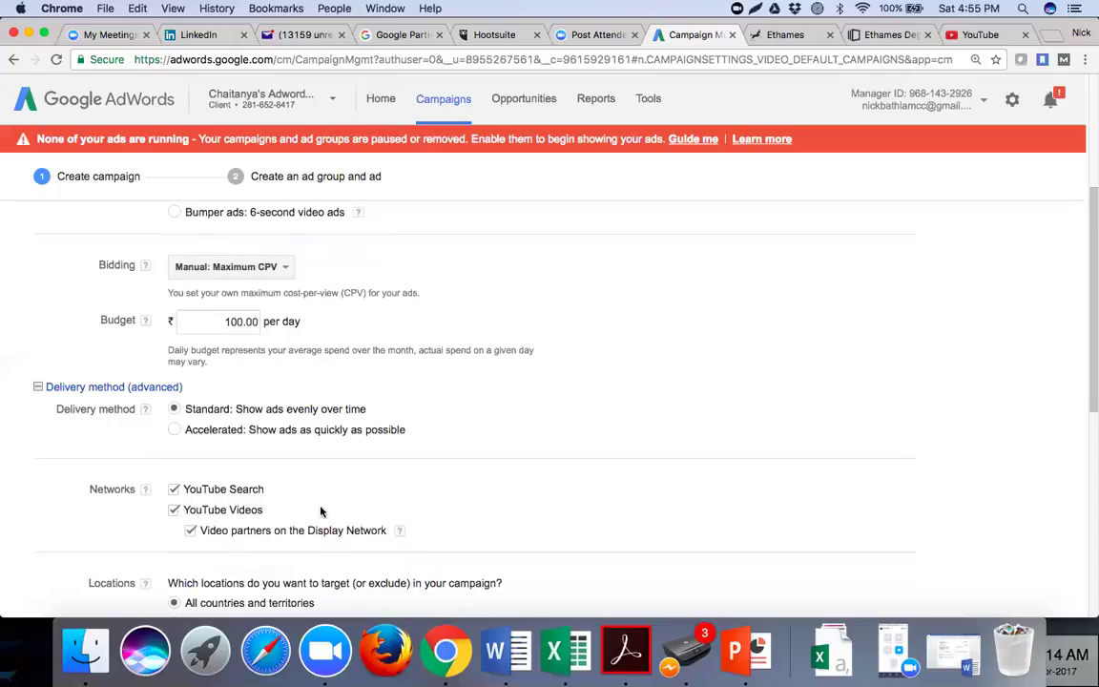
scroll(322, 513, "up", 3)
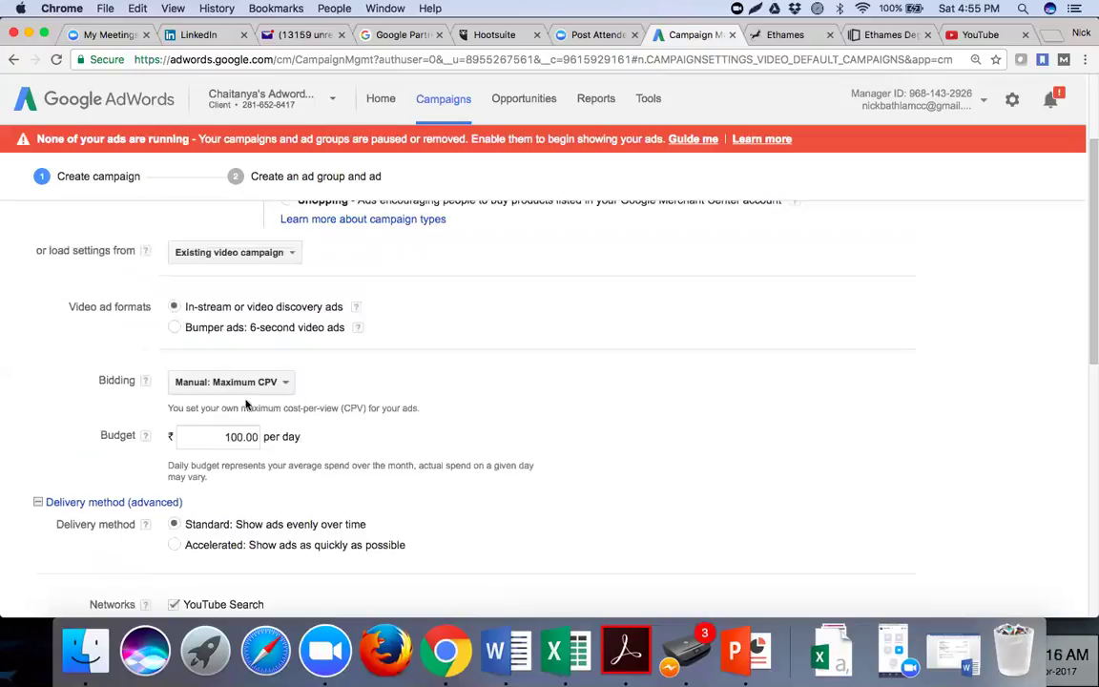
scroll(210, 305, "down", 1)
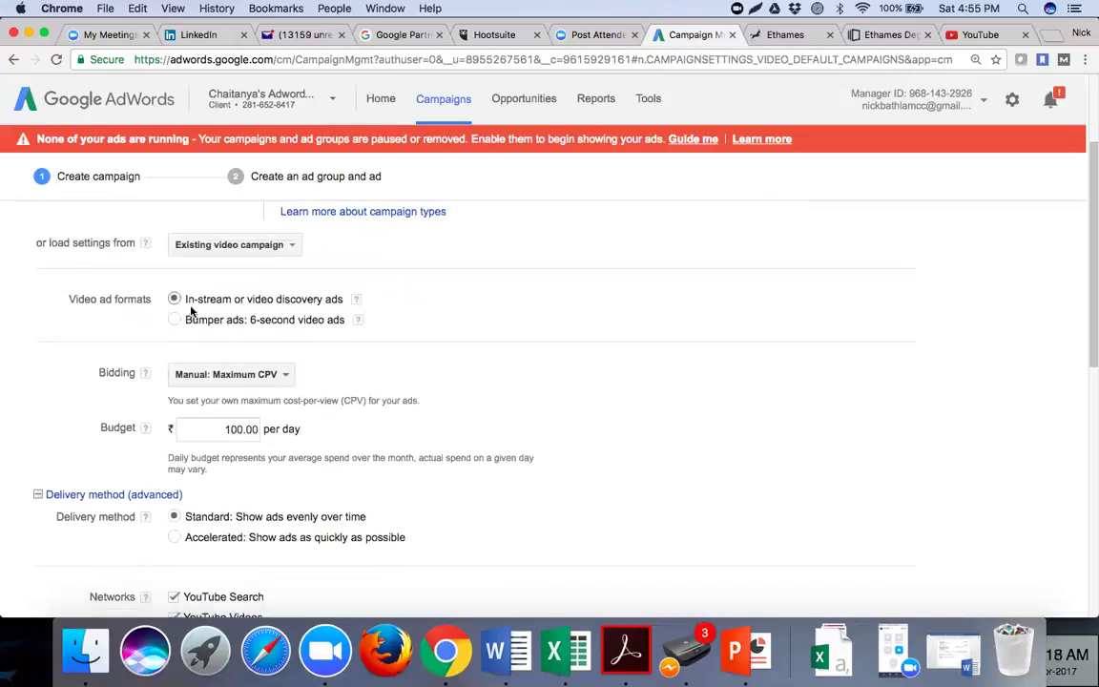
scroll(217, 374, "down", 2)
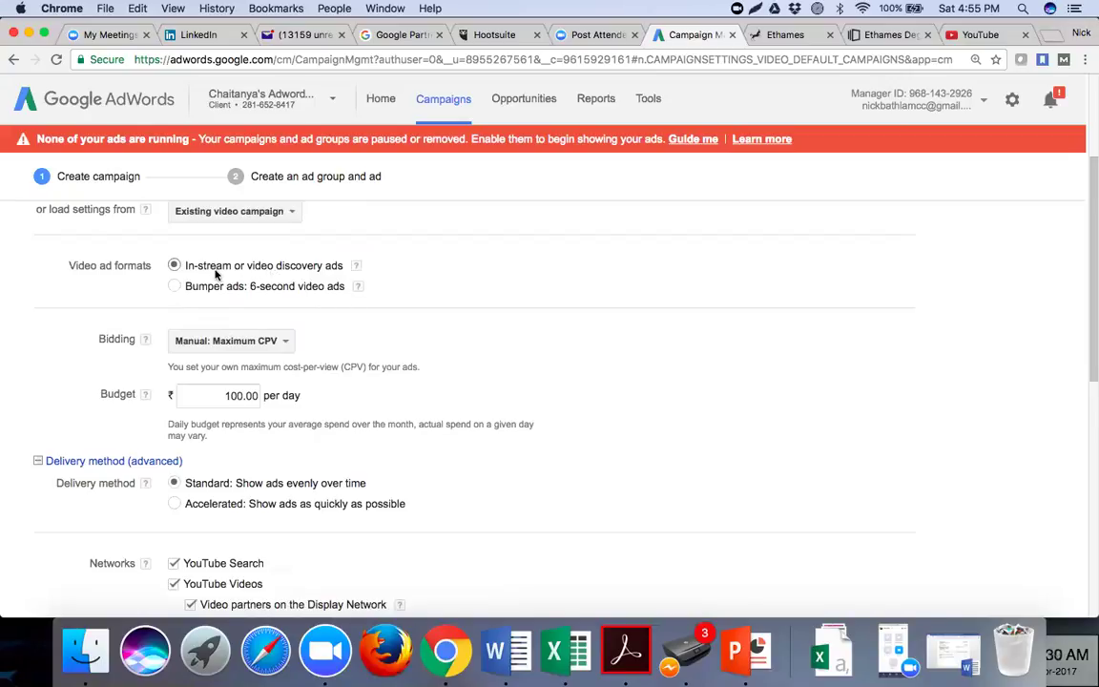
Switch the campaign's location targeting to custom locations with the "Let me choose" option.
scroll(388, 468, "down", 5)
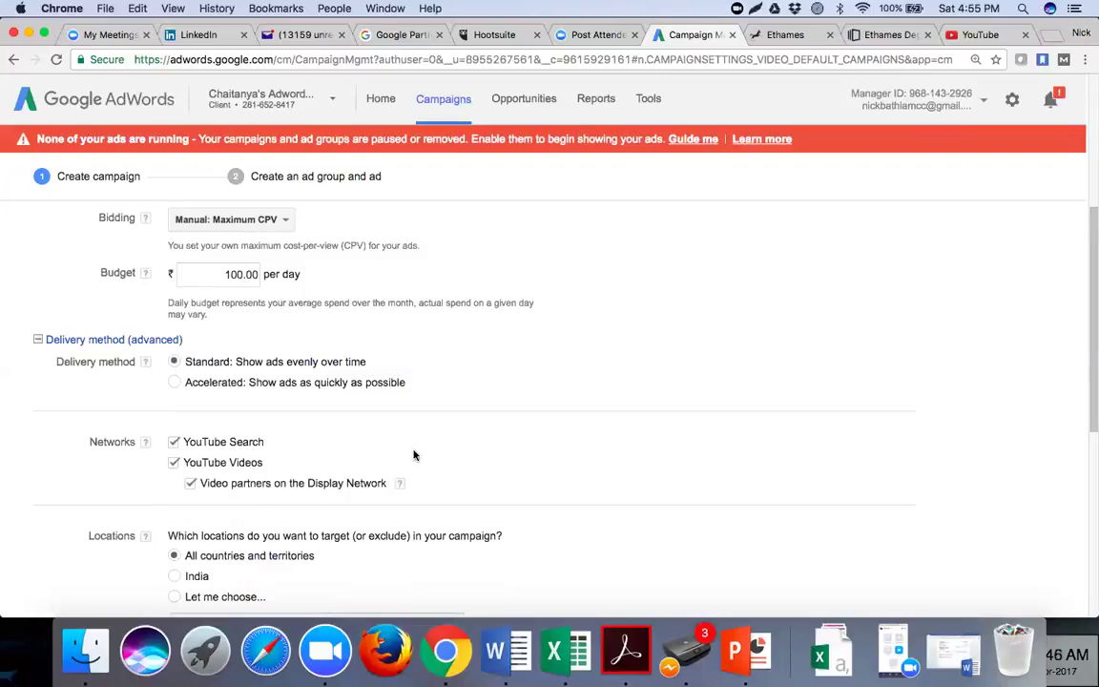
scroll(410, 458, "down", 3)
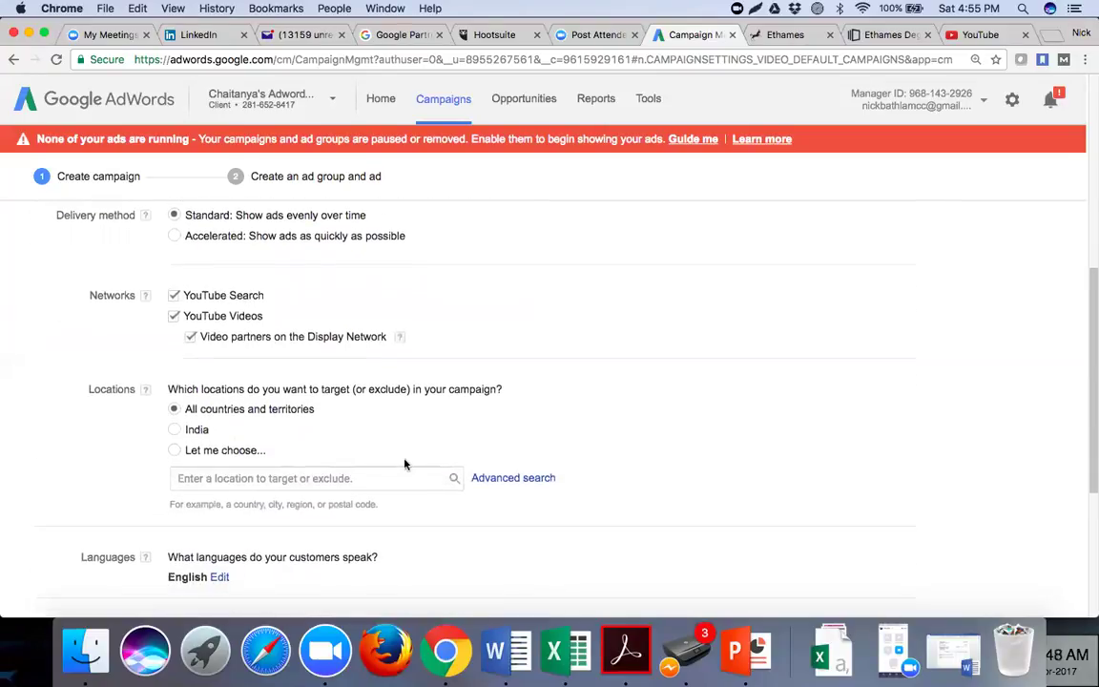
left_click(175, 430)
left_click(214, 477)
type("te")
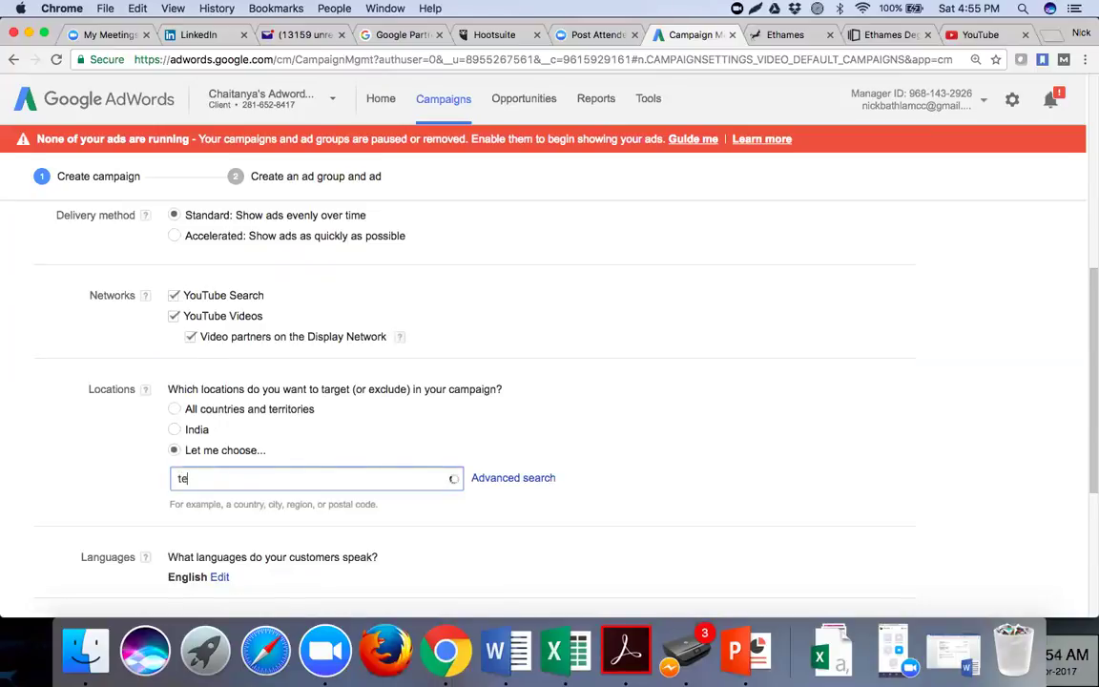
key("BackSpace")
key("BackSpace")
type("ok")
key("BackSpace")
key("BackSpace")
key("BackSpace")
Search for "hyder" and add the city of Hyderabad, Telangana, India as a targeted location.
type("hyder")
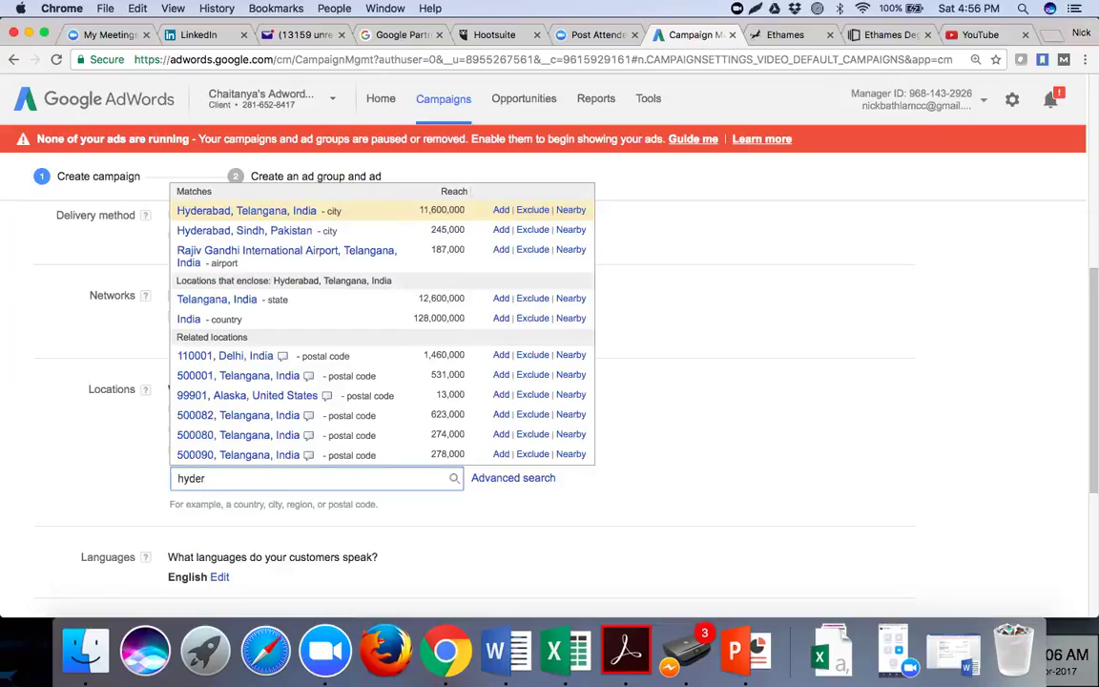
left_click(501, 211)
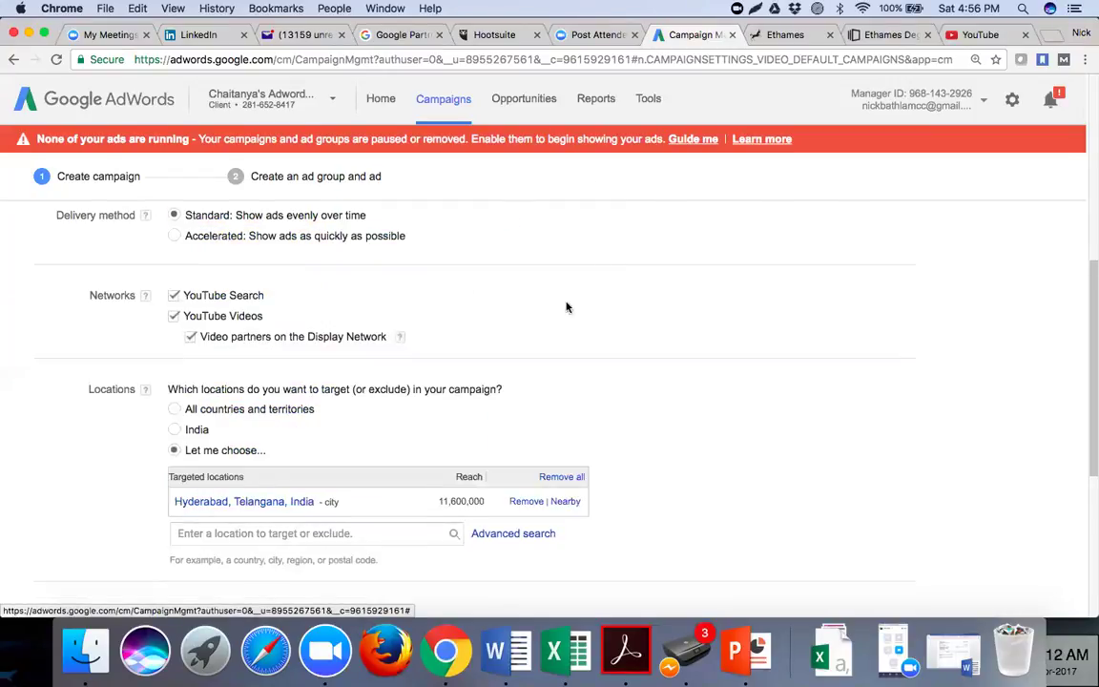
Expand the advanced mobile and tablet options and review the mobile, tablet and computer bid adjustments.
scroll(569, 375, "down", 2)
scroll(570, 377, "down", 5)
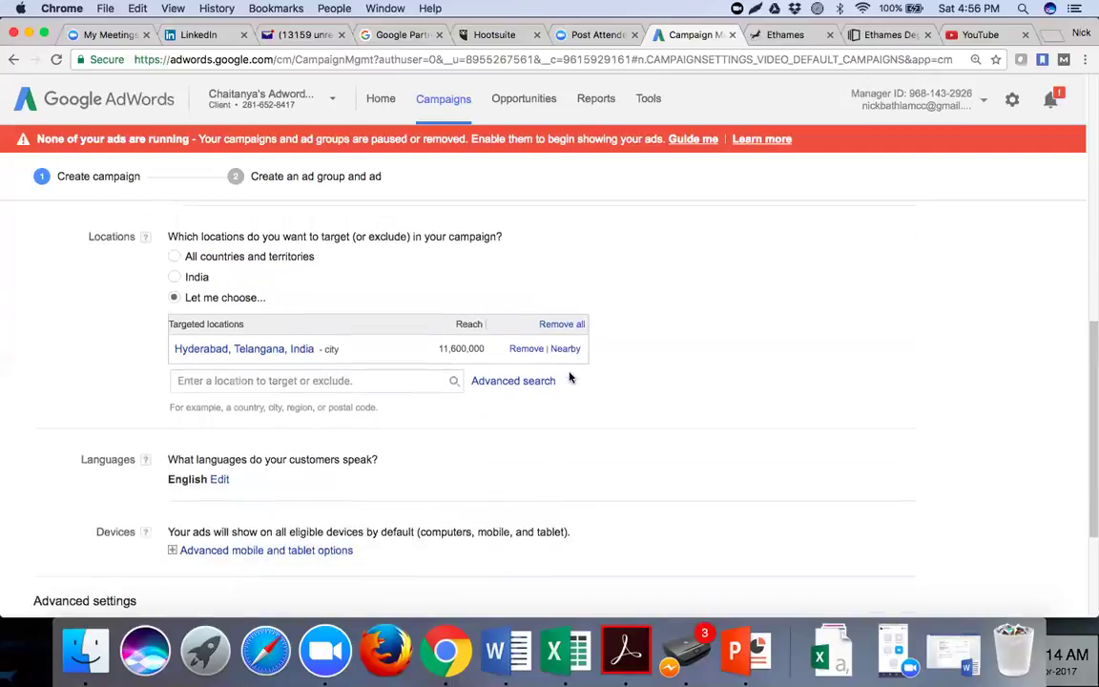
scroll(569, 377, "down", 2)
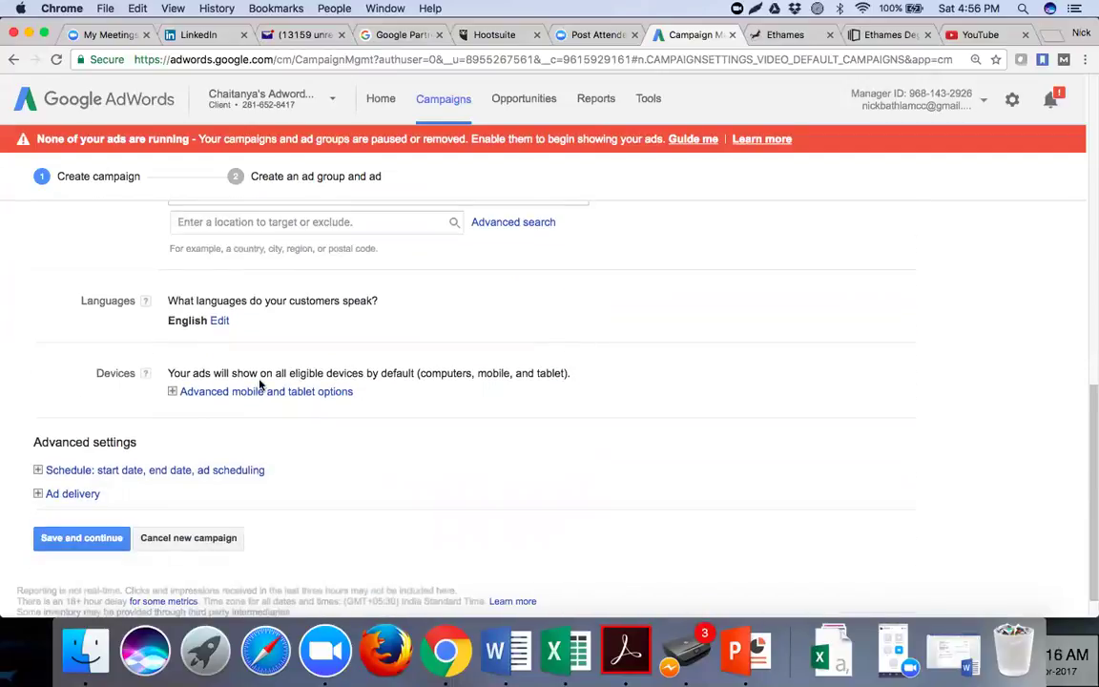
left_click(193, 395)
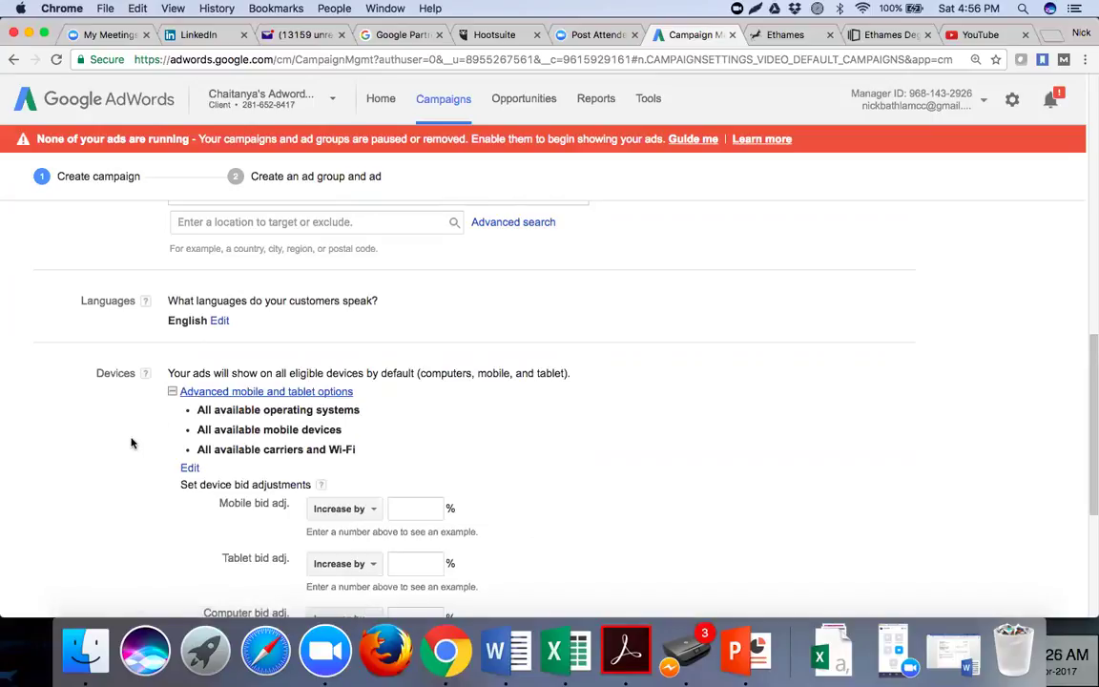
scroll(129, 441, "down", 2)
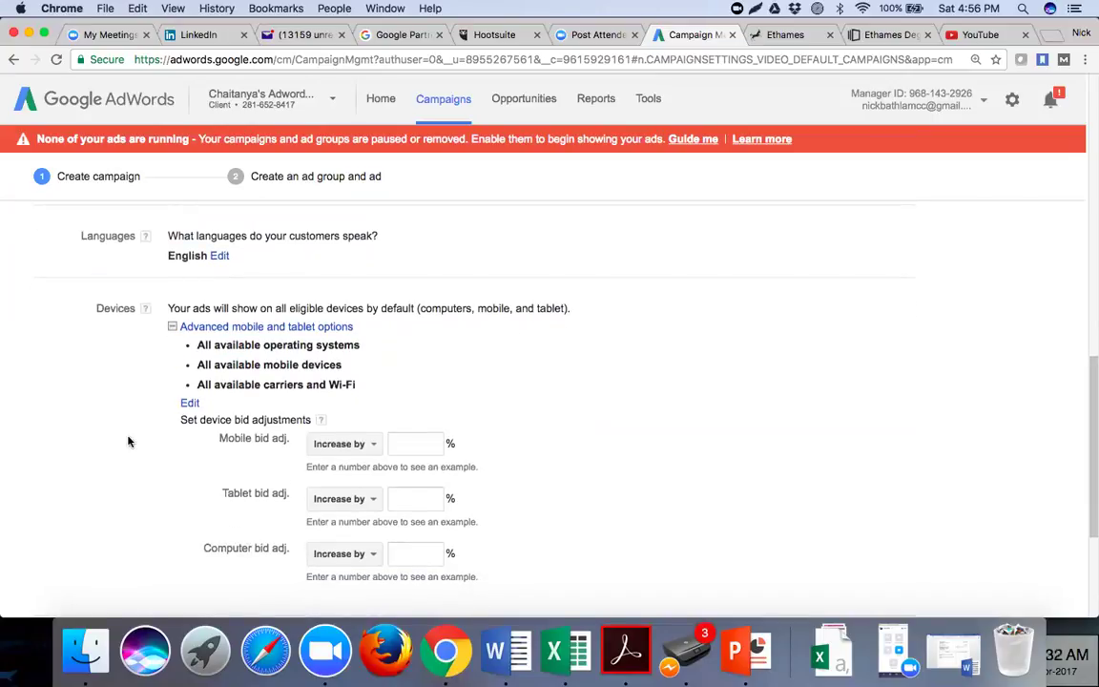
scroll(128, 441, "down", 2)
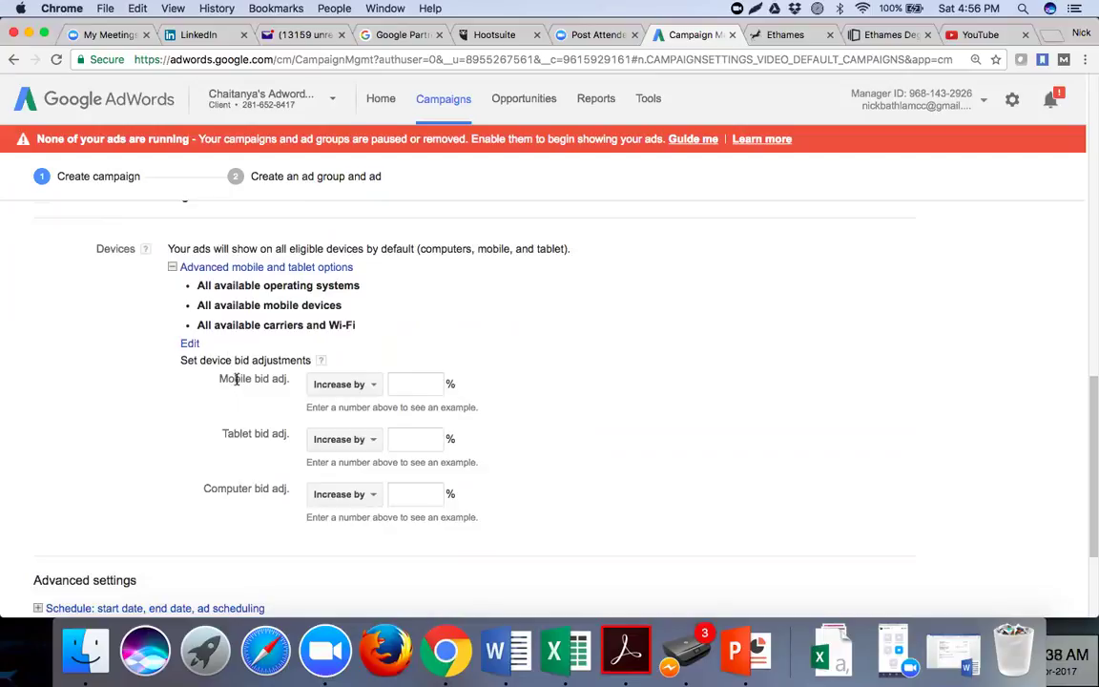
Open the device targeting for editing, view the individual operating system choices, and return to all available operating systems.
left_click(189, 345)
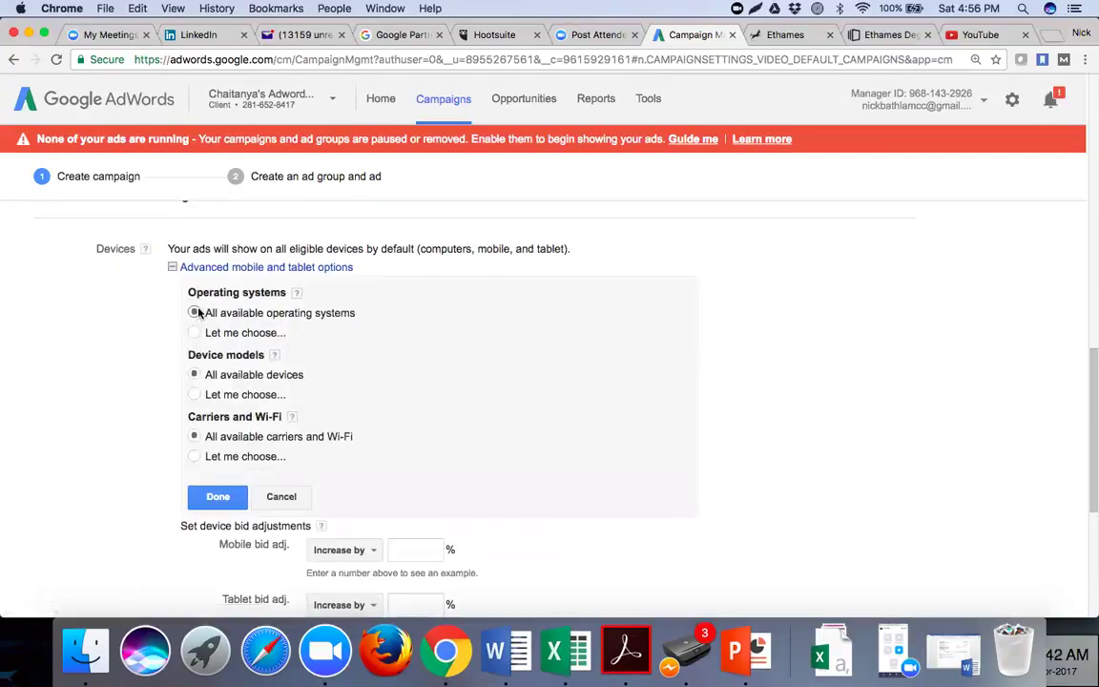
left_click(194, 333)
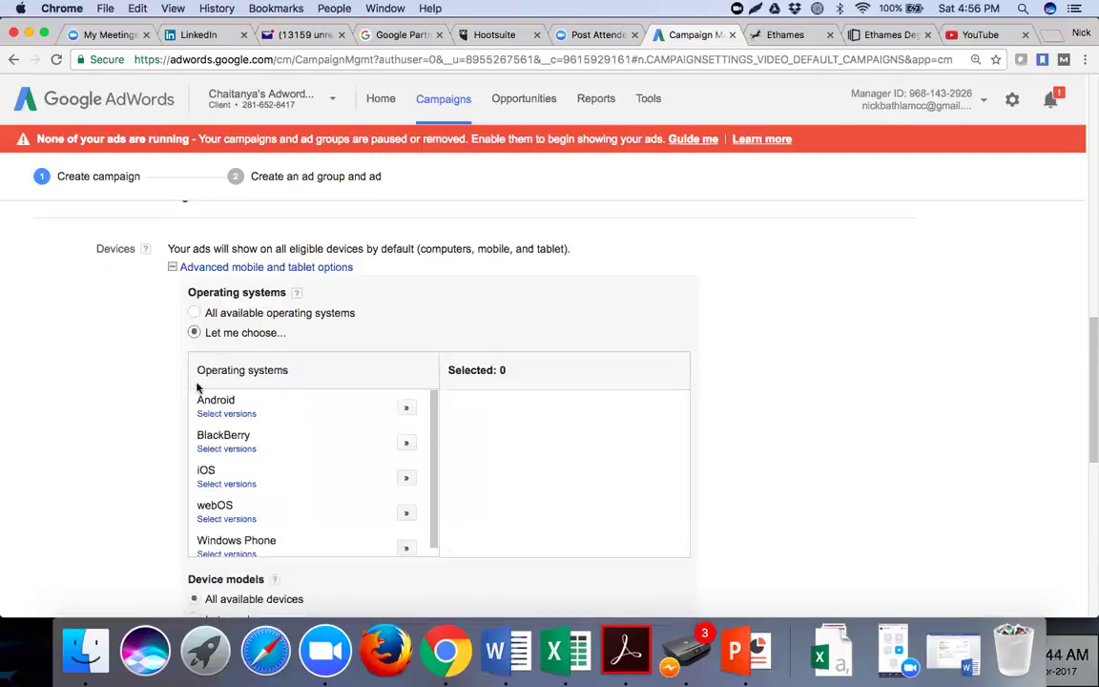
left_click(195, 313)
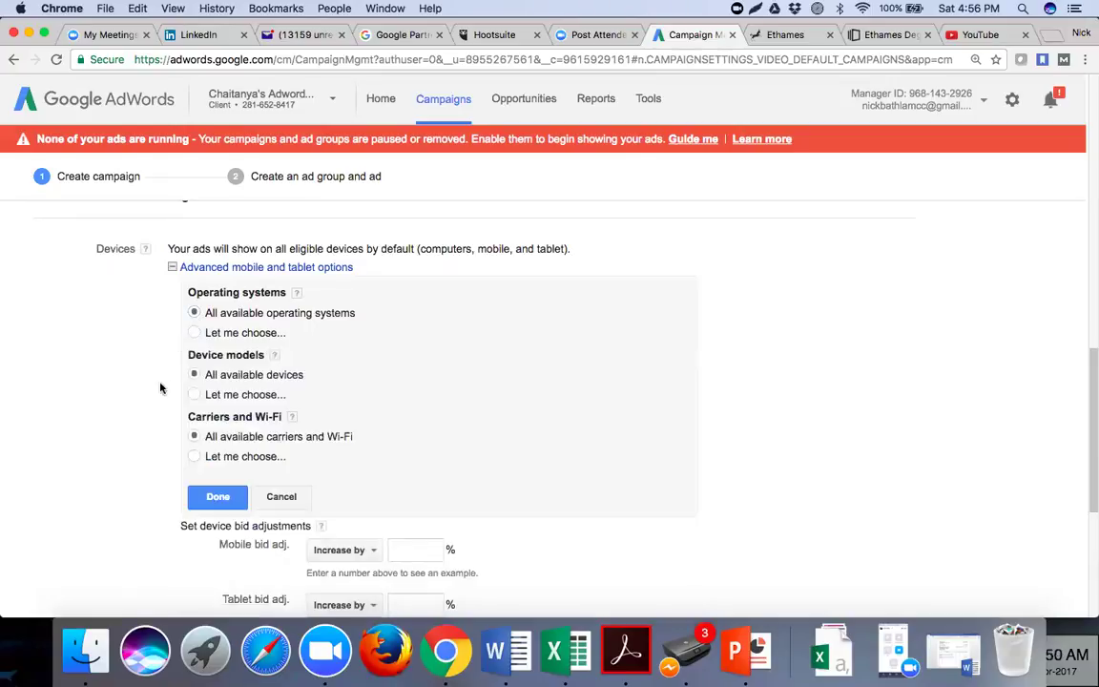
Confirm the device targeting and increase the bids by 20% for mobile, 20% for tablet and 10% for computer.
scroll(160, 387, "down", 1)
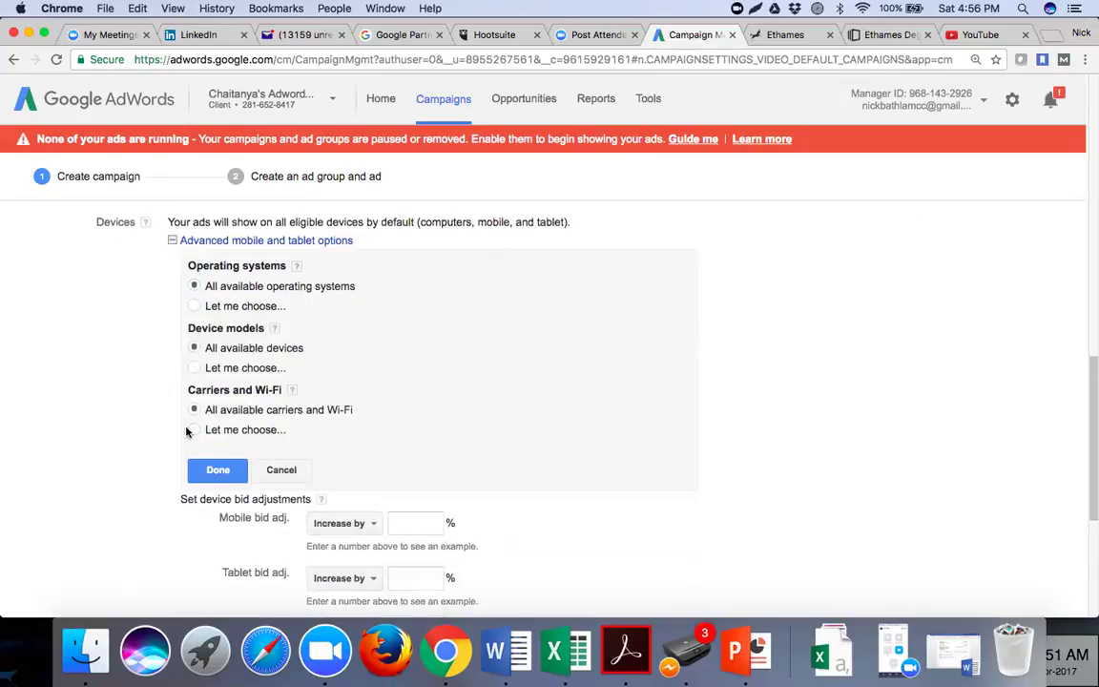
left_click(214, 470)
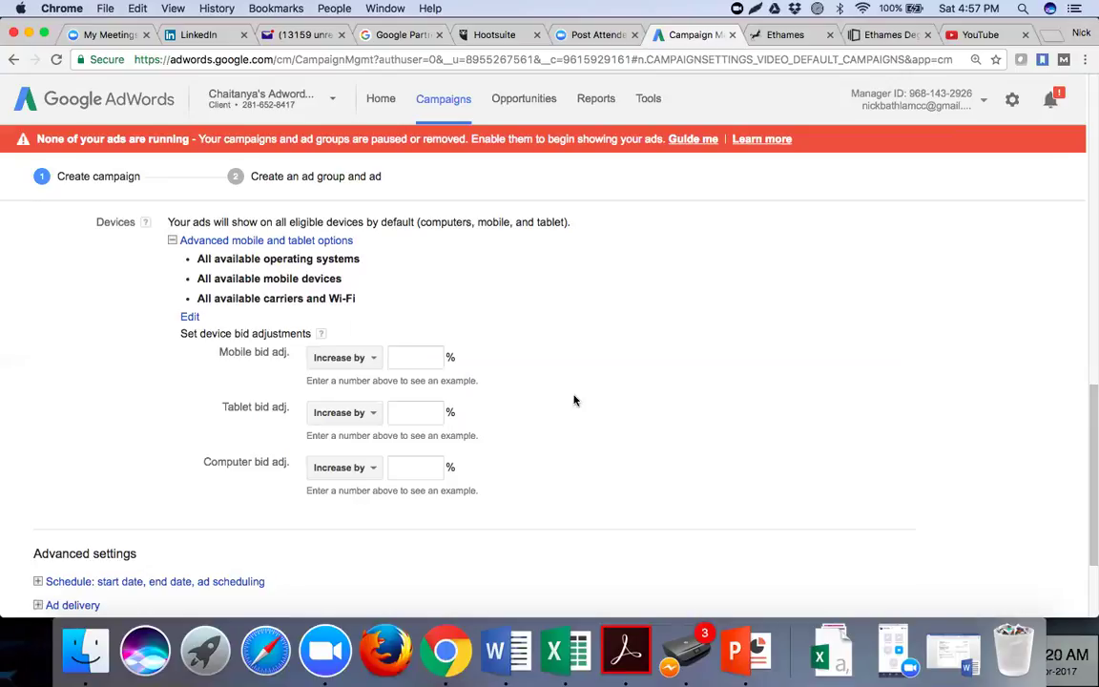
scroll(573, 400, "down", 1)
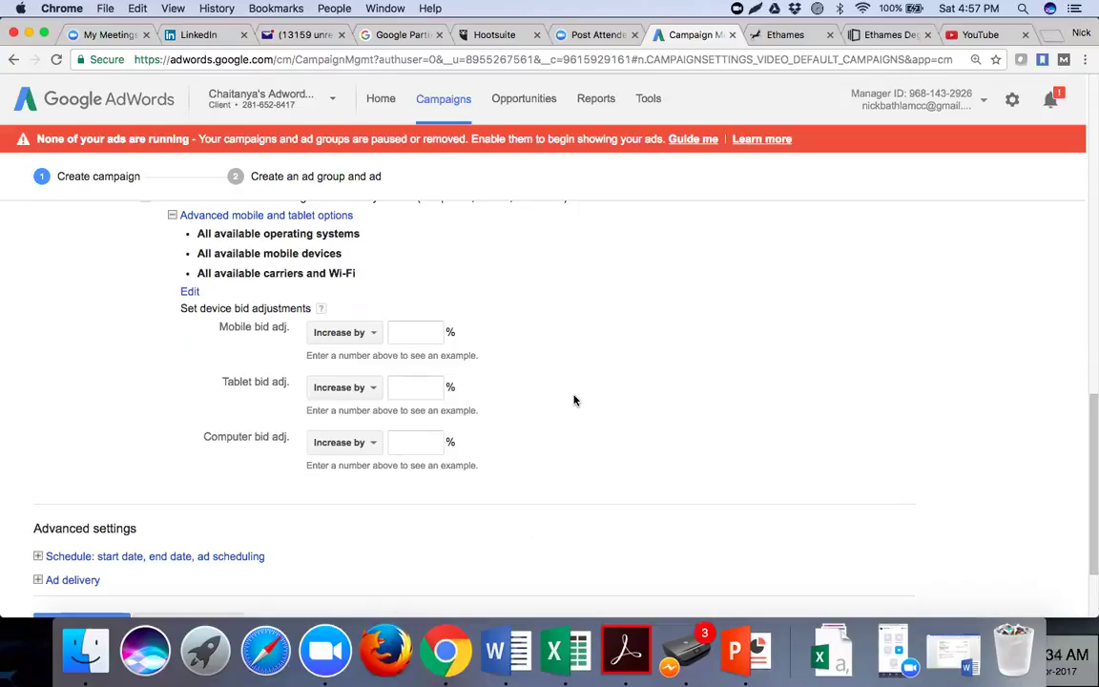
left_click(412, 333)
type("20")
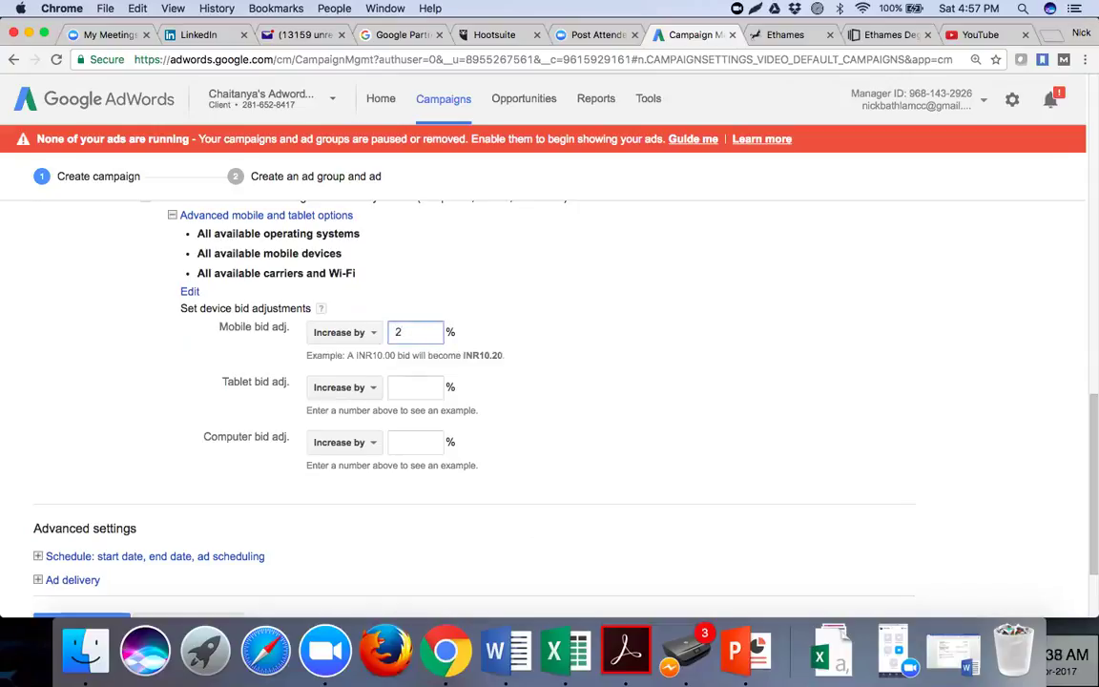
left_click(410, 386)
type("20")
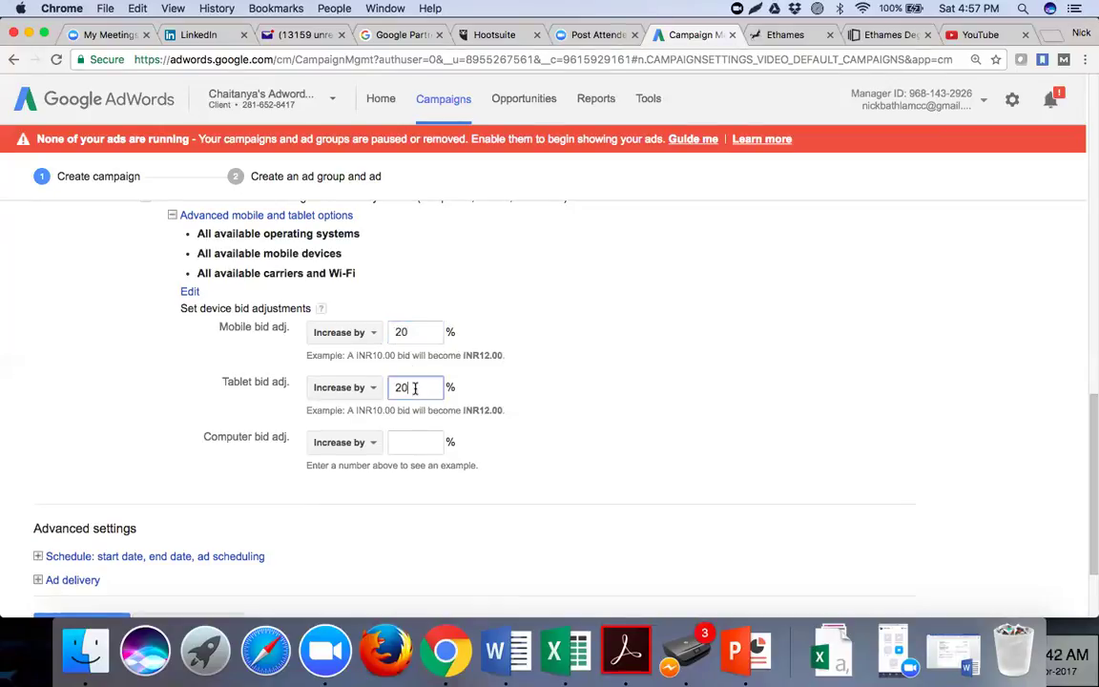
left_click(427, 439)
type("10")
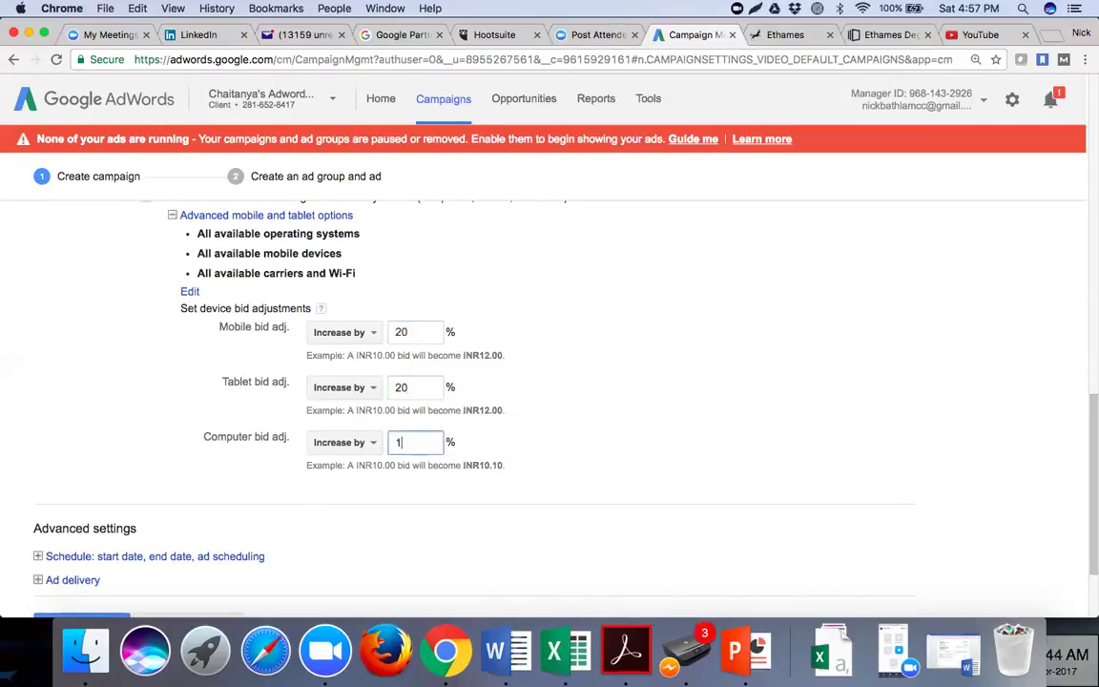
Highlight the mobile, tablet and computer bid adjustment percentages one after another to compare them.
left_click(412, 330)
left_click_drag(412, 331, 394, 330)
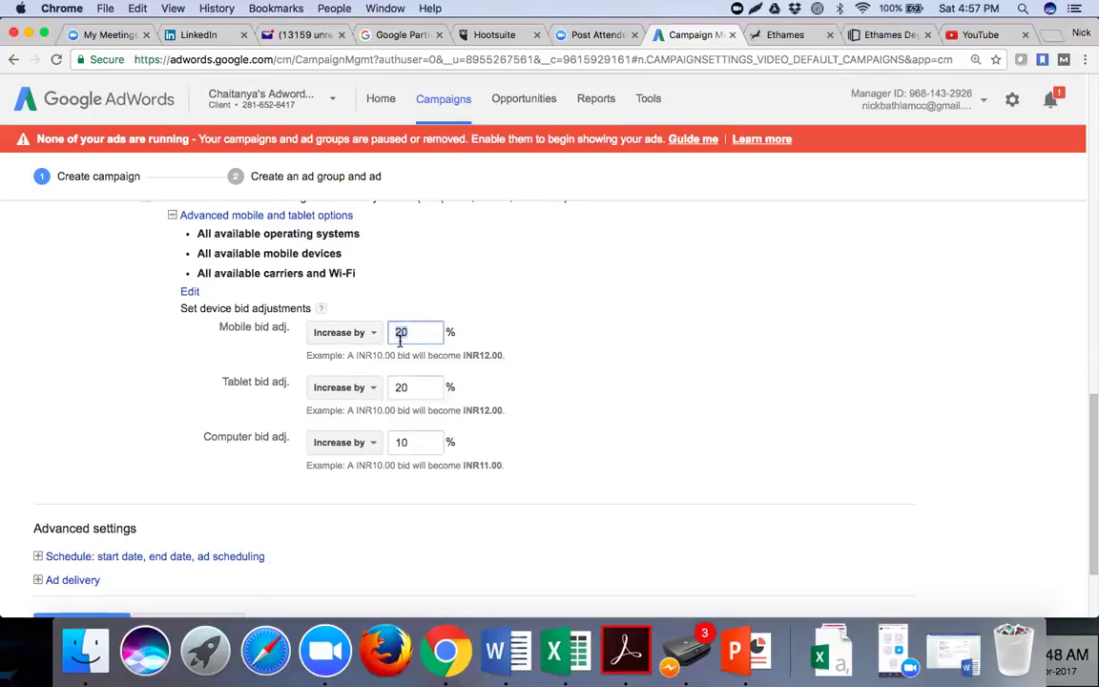
left_click_drag(404, 387, 395, 386)
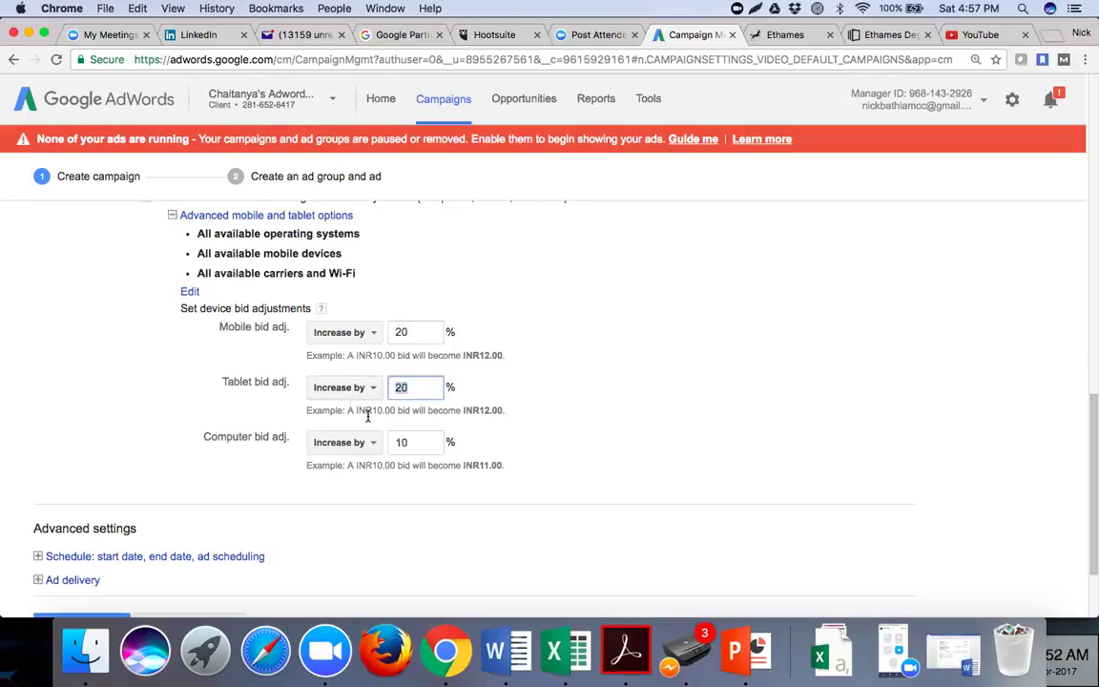
left_click(409, 444)
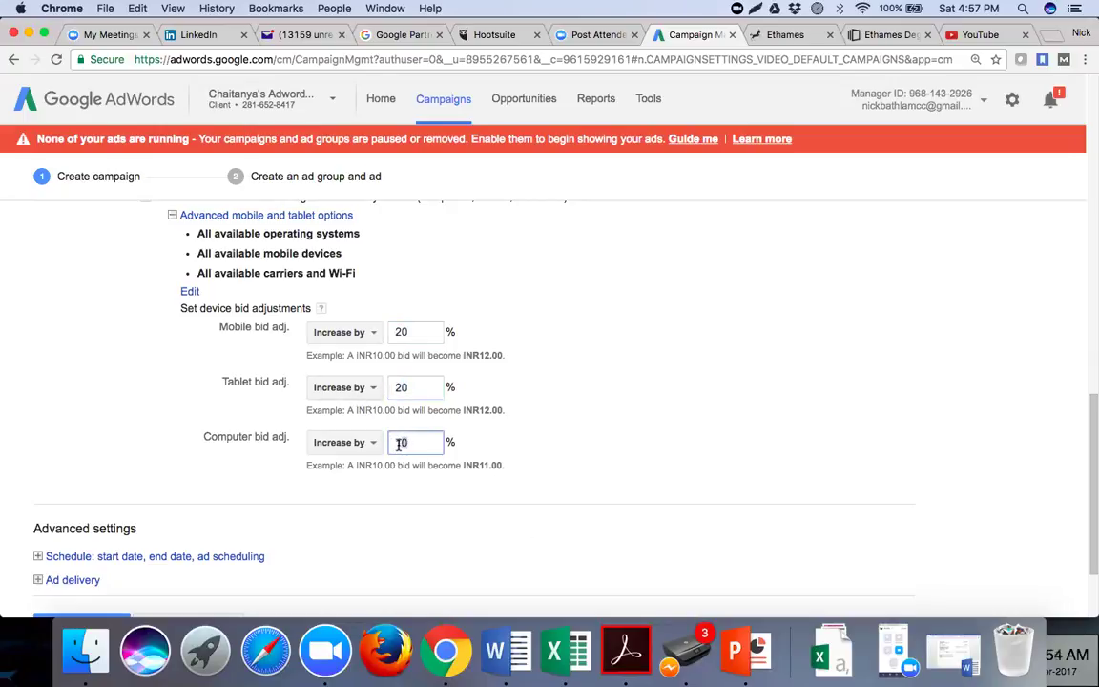
left_click(544, 461)
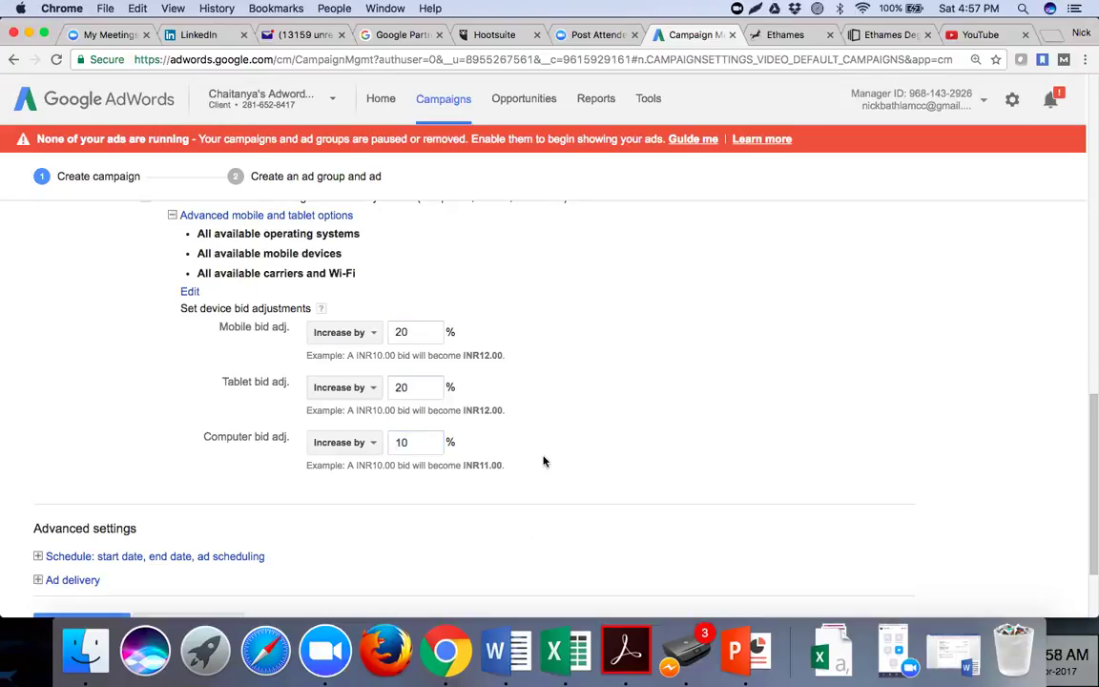
Save the campaign settings, leaving the advanced settings collapsed, and continue to creating the ad group and ad.
scroll(544, 462, "down", 3)
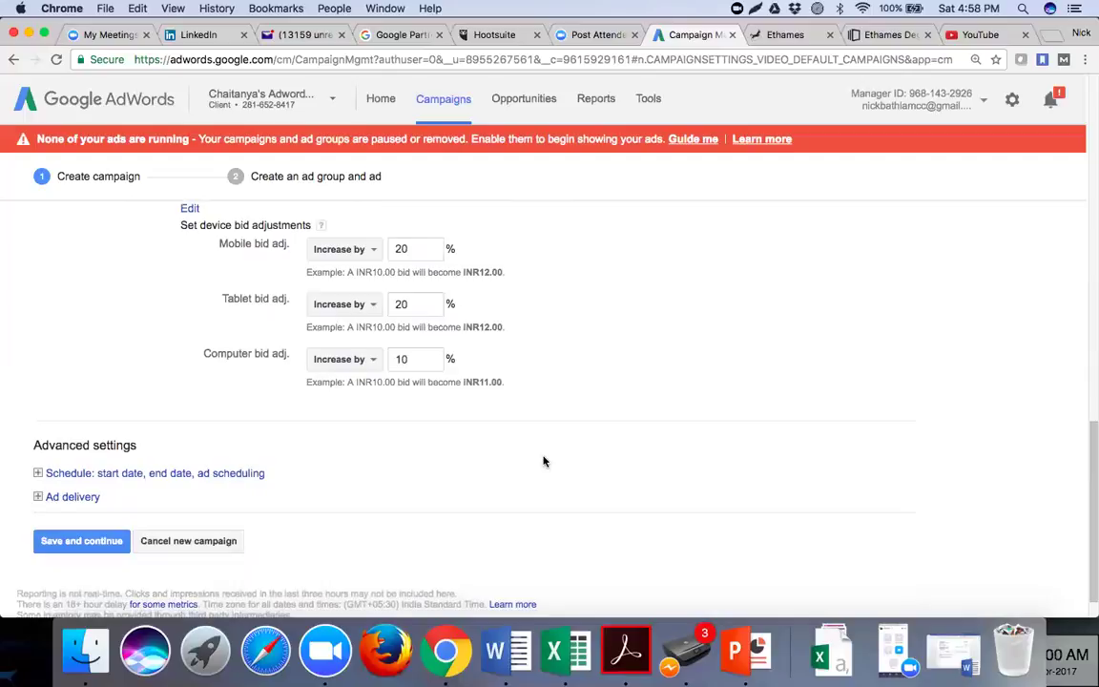
scroll(544, 461, "down", 2)
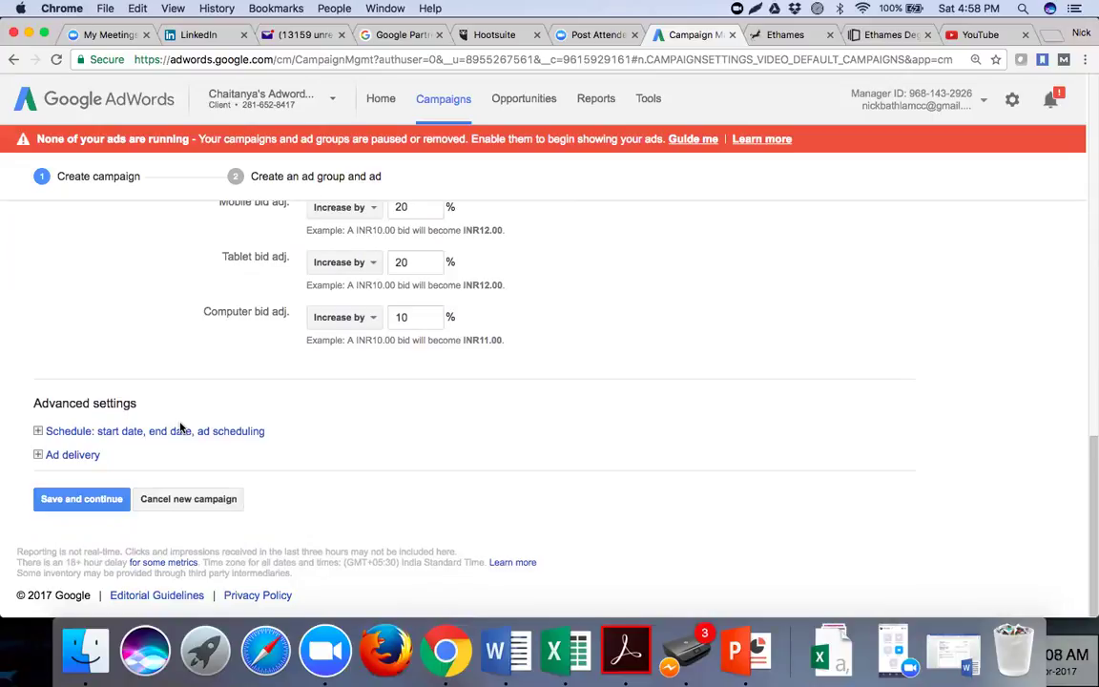
left_click(79, 500)
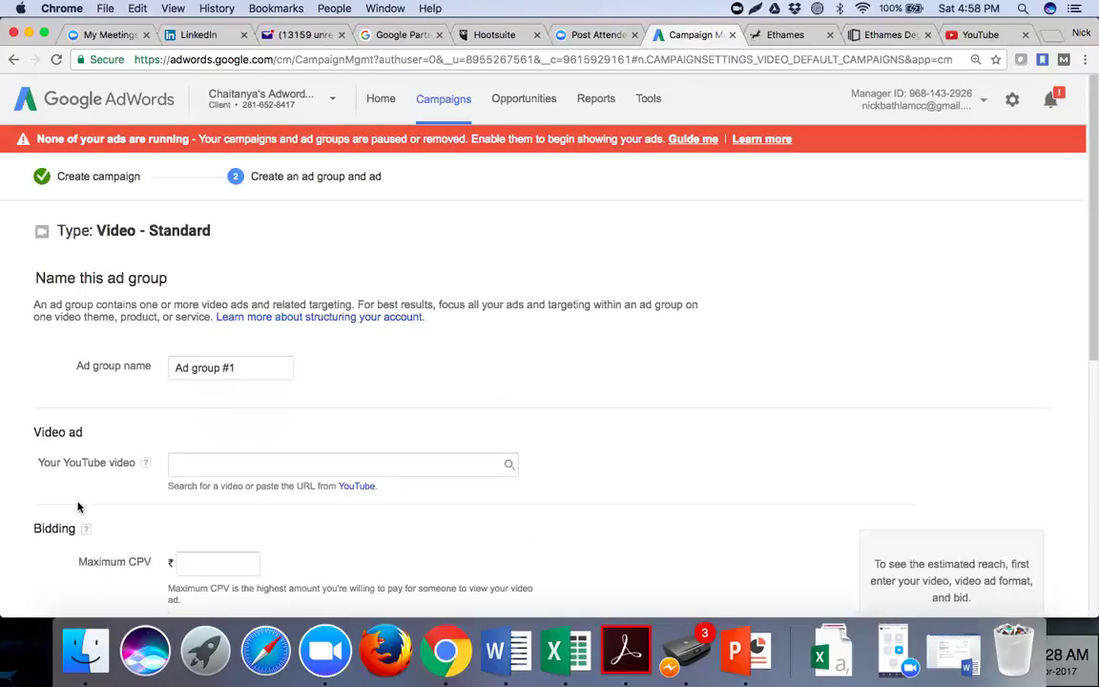
Rename the ad group as "Test Ad group #1".
left_click(176, 371)
type("Test")
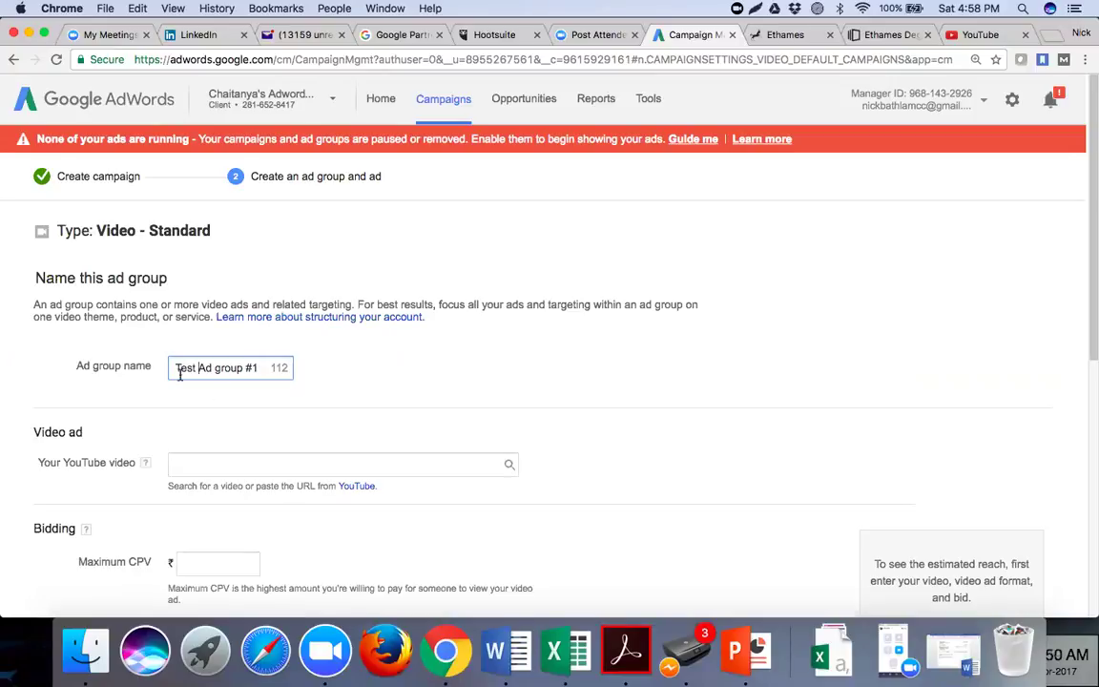
left_click(418, 400)
Copy the URL of the "EThames Sports & Ethnic Day" video on YouTube for use as the video ad.
scroll(420, 400, "down", 1)
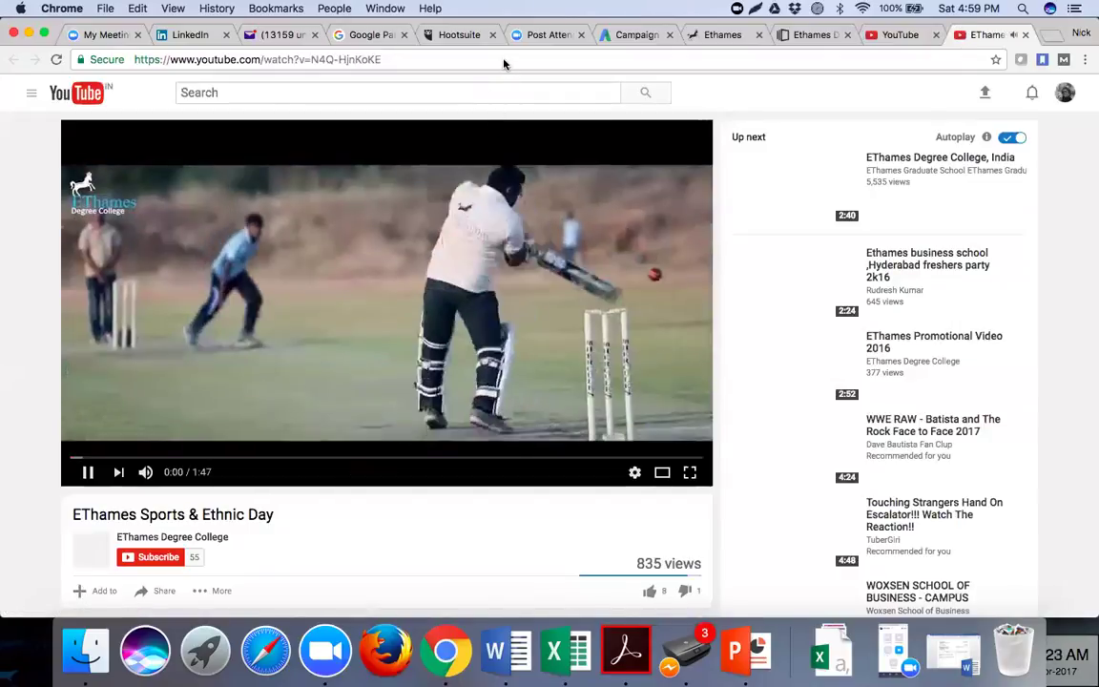
left_click(504, 60)
key("super+c")
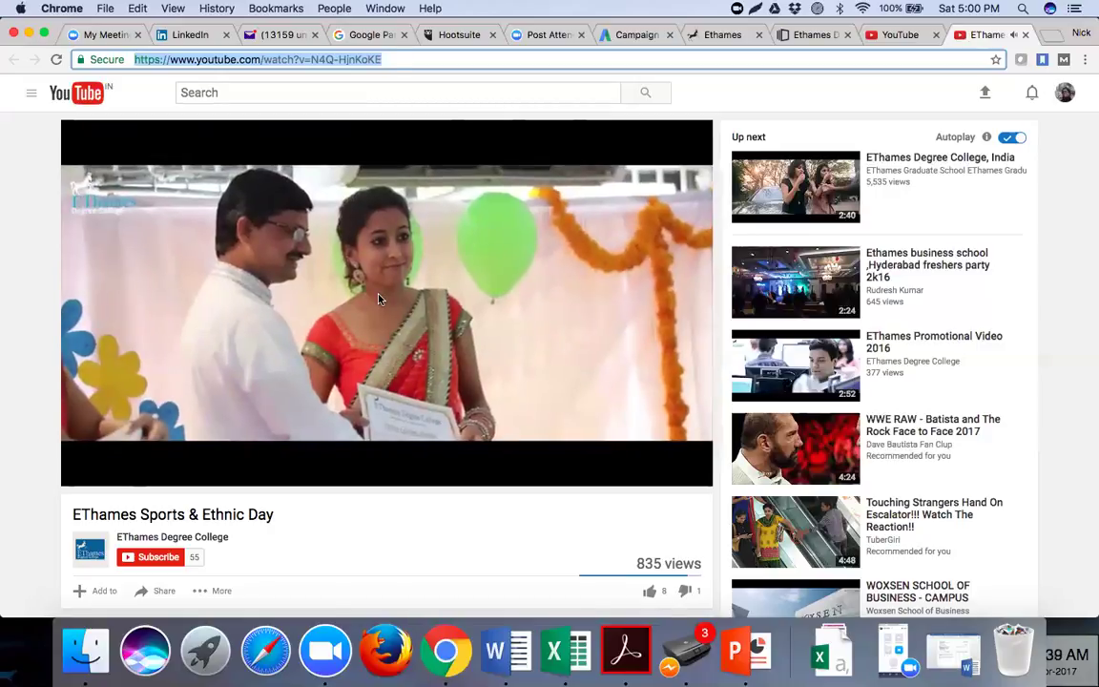
Pause the EThames Sports & Ethnic Day video and add it by URL as the AdWords ad group's YouTube video.
left_click(27, 429)
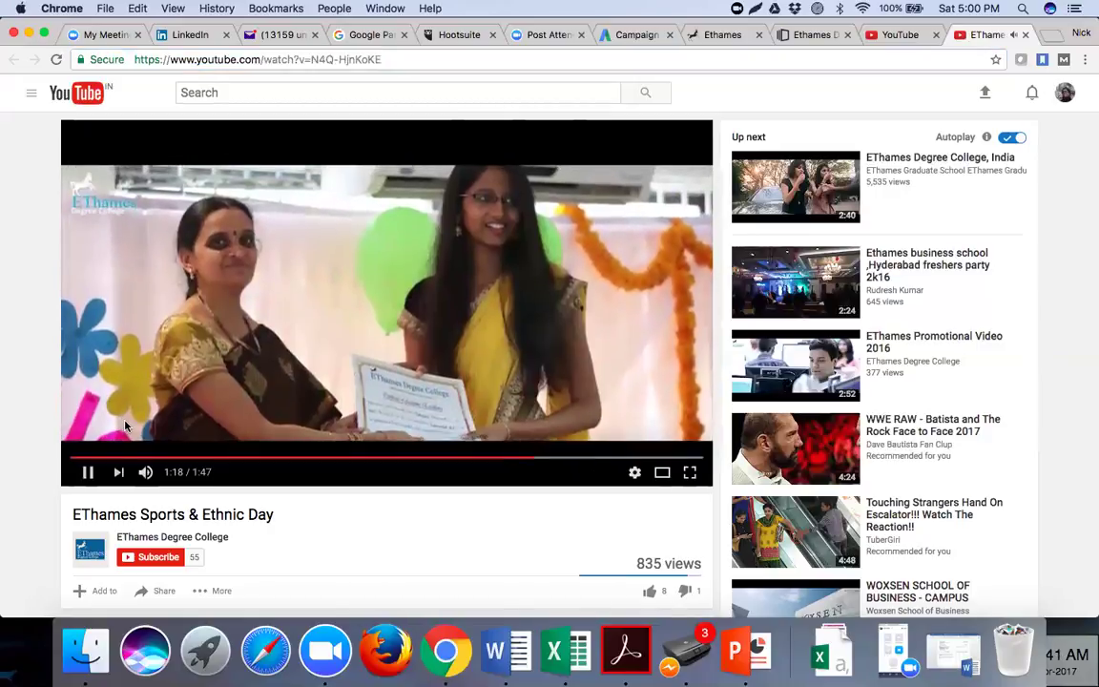
left_click(87, 474)
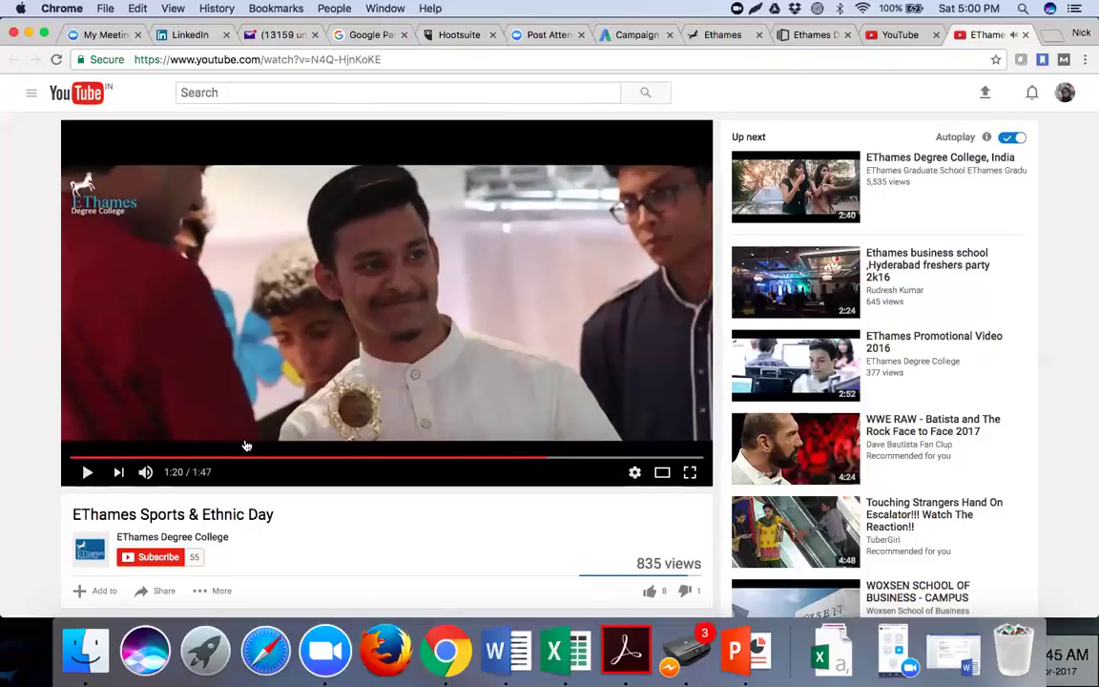
left_click(889, 34)
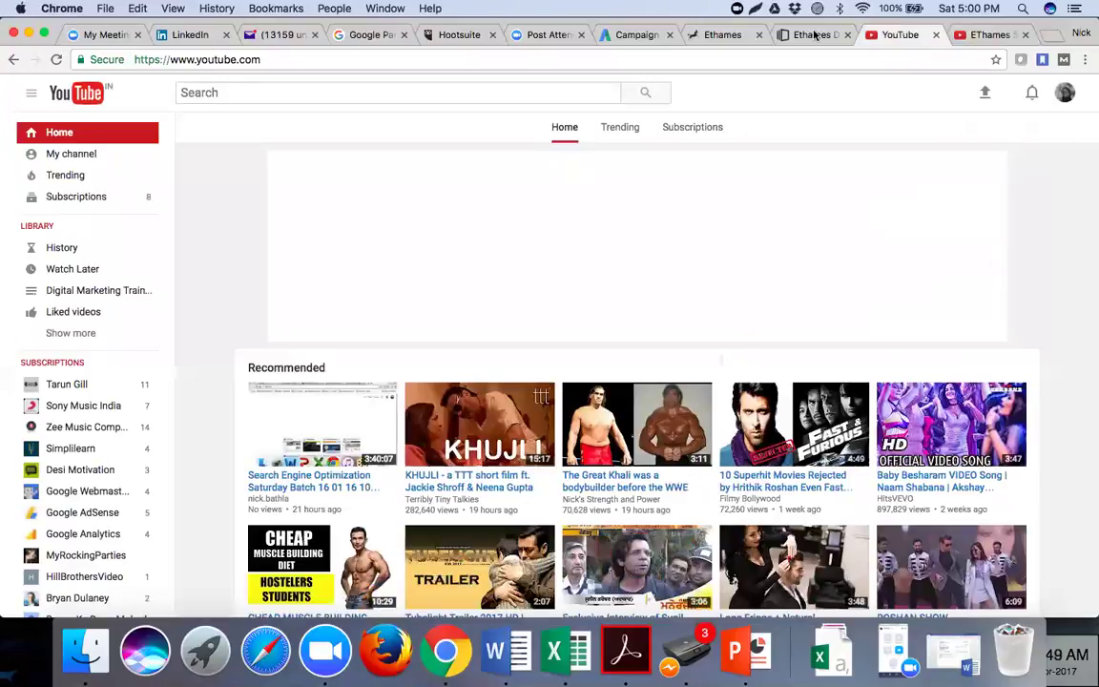
left_click(809, 35)
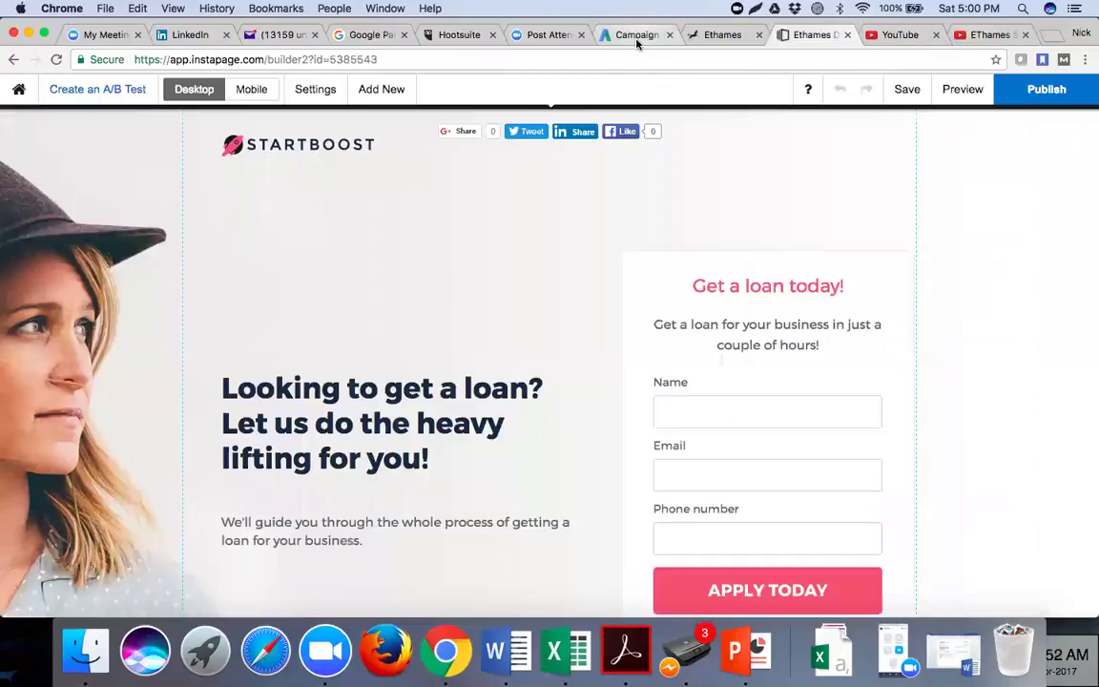
left_click(635, 38)
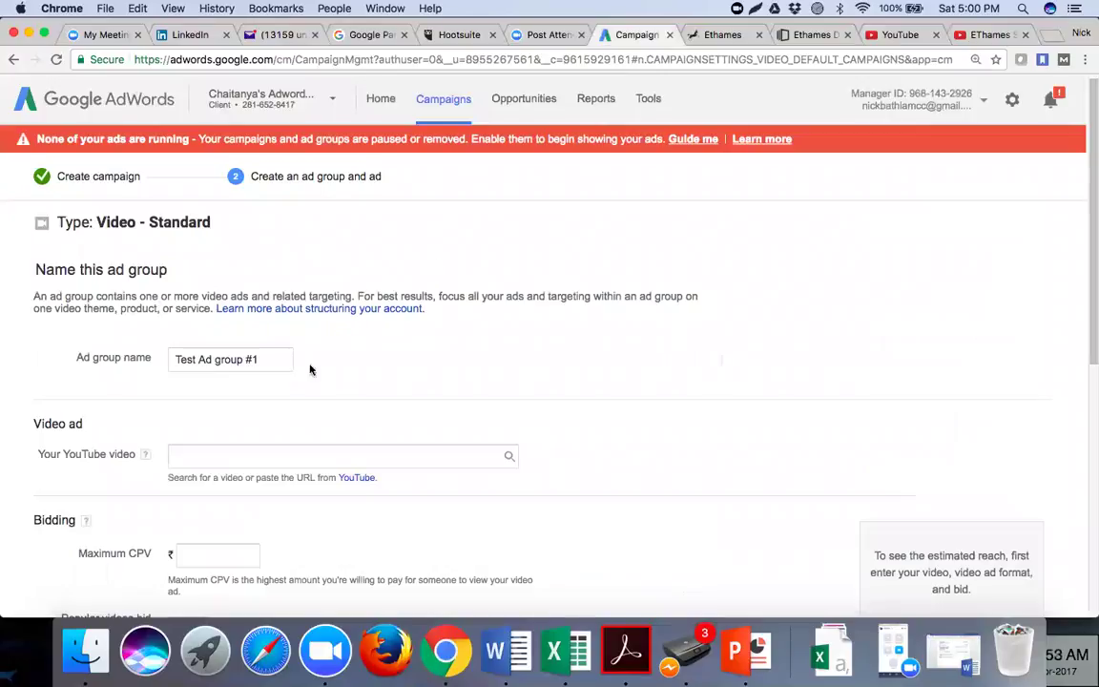
left_click(250, 453)
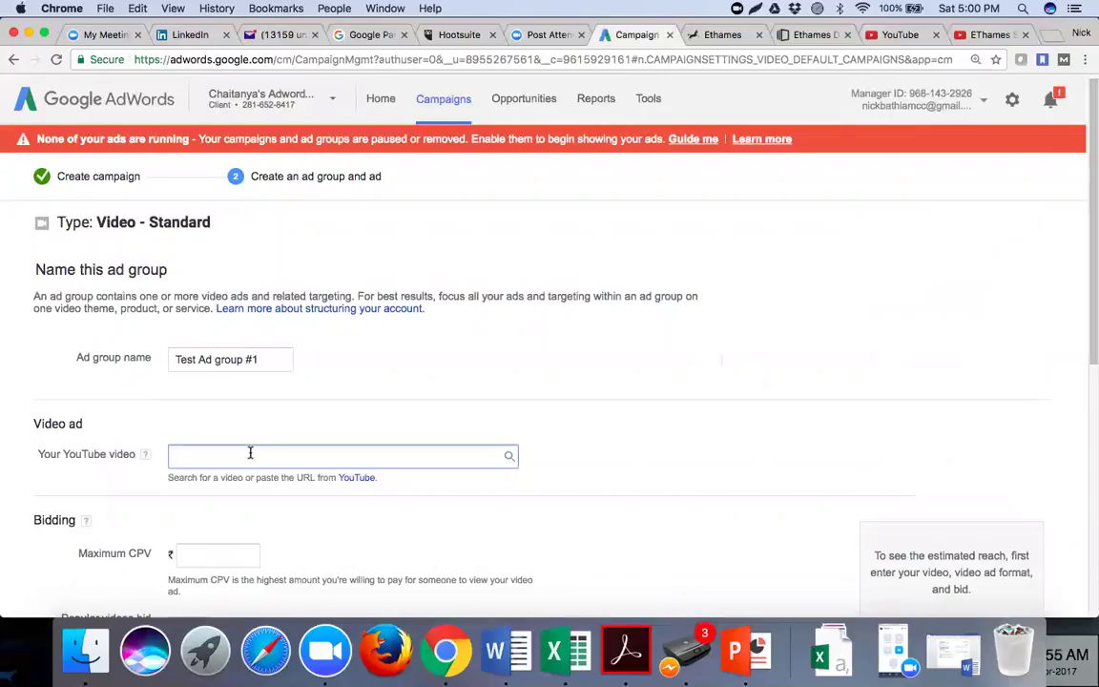
key("super+v")
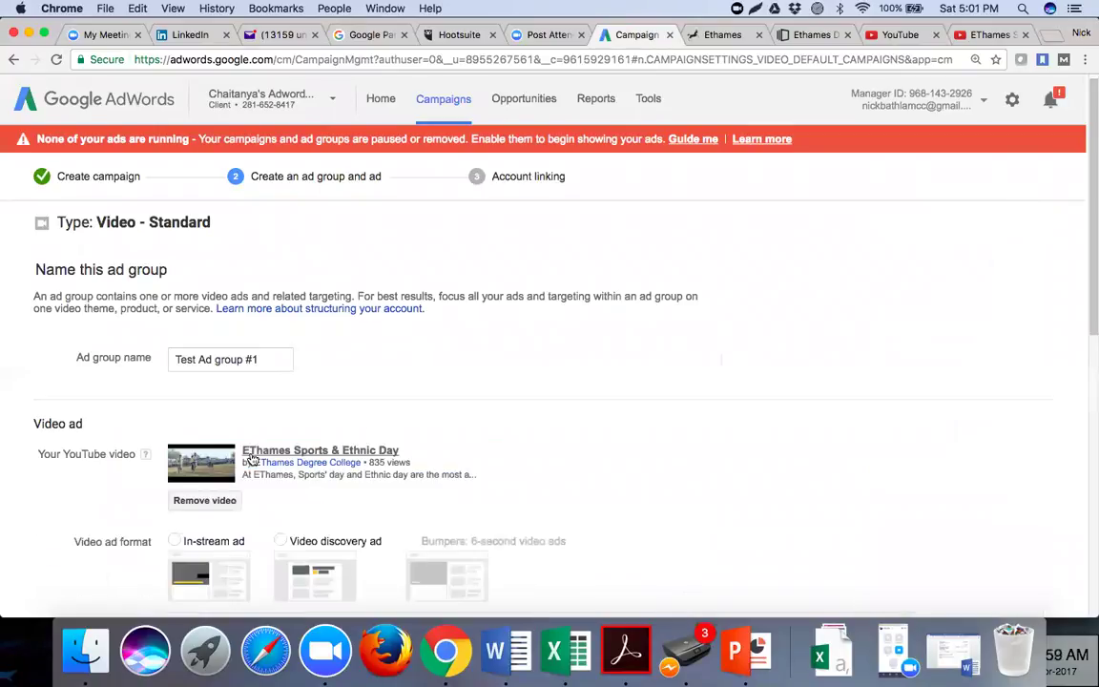
Choose In-stream ad as the video ad format for the EThames Sports & Ethnic Day video.
scroll(545, 422, "down", 3)
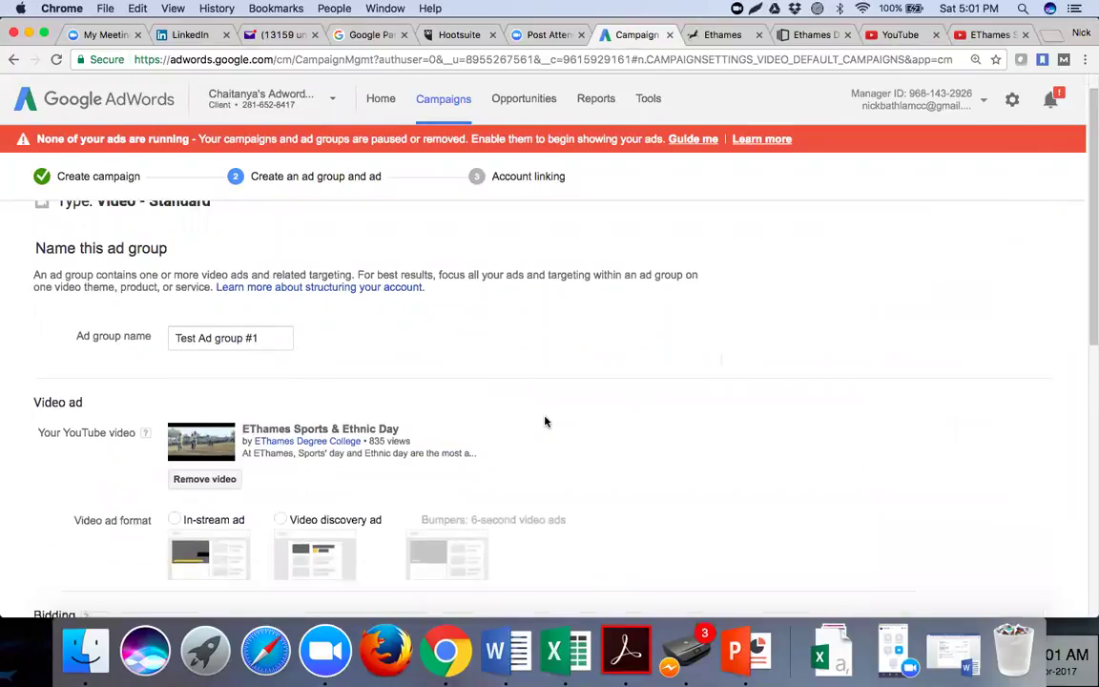
scroll(545, 422, "down", 2)
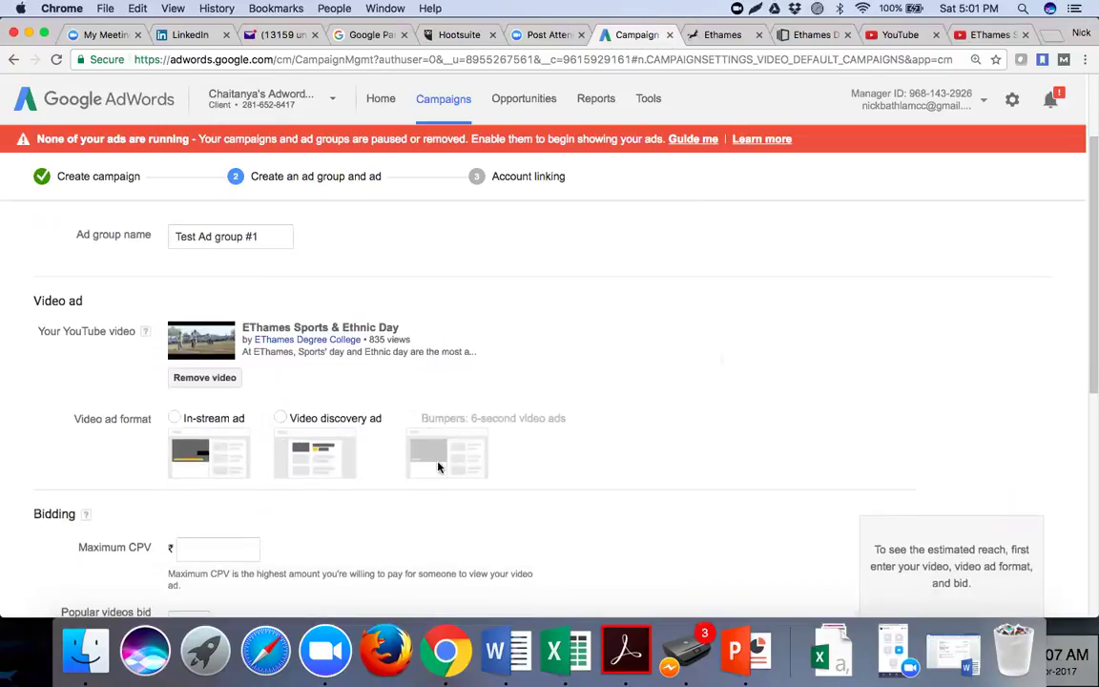
mouse_move(441, 466)
left_click(174, 418)
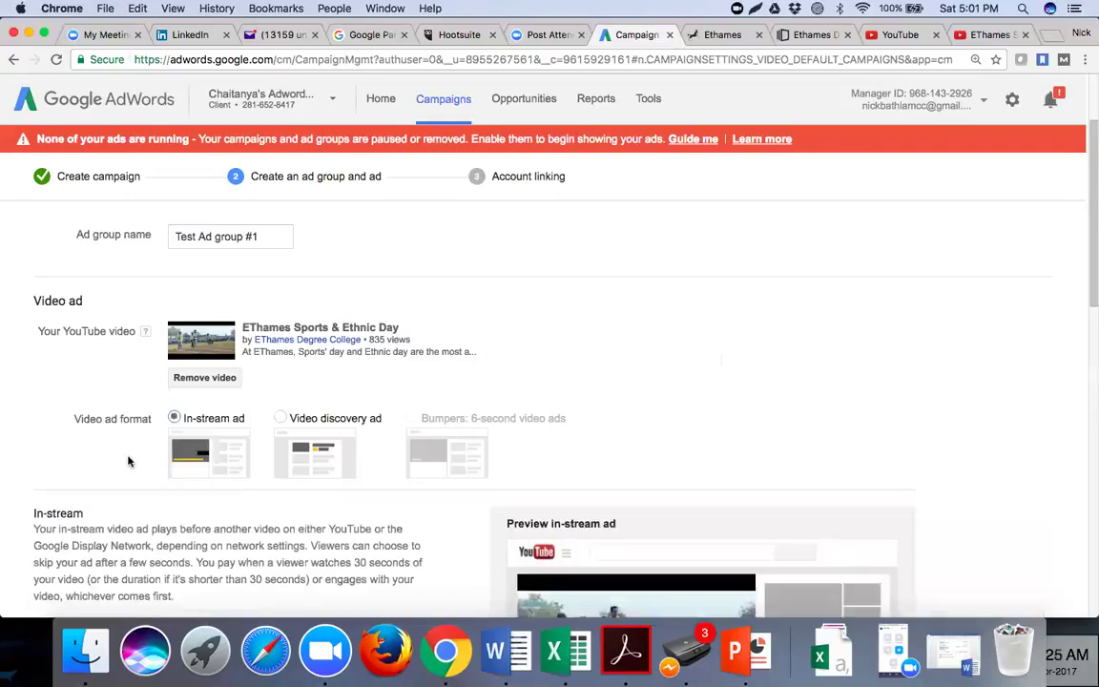
Make the browser full screen and capture a region of about 1349x707 covering the in-stream ad settings and preview.
scroll(639, 412, "down", 3)
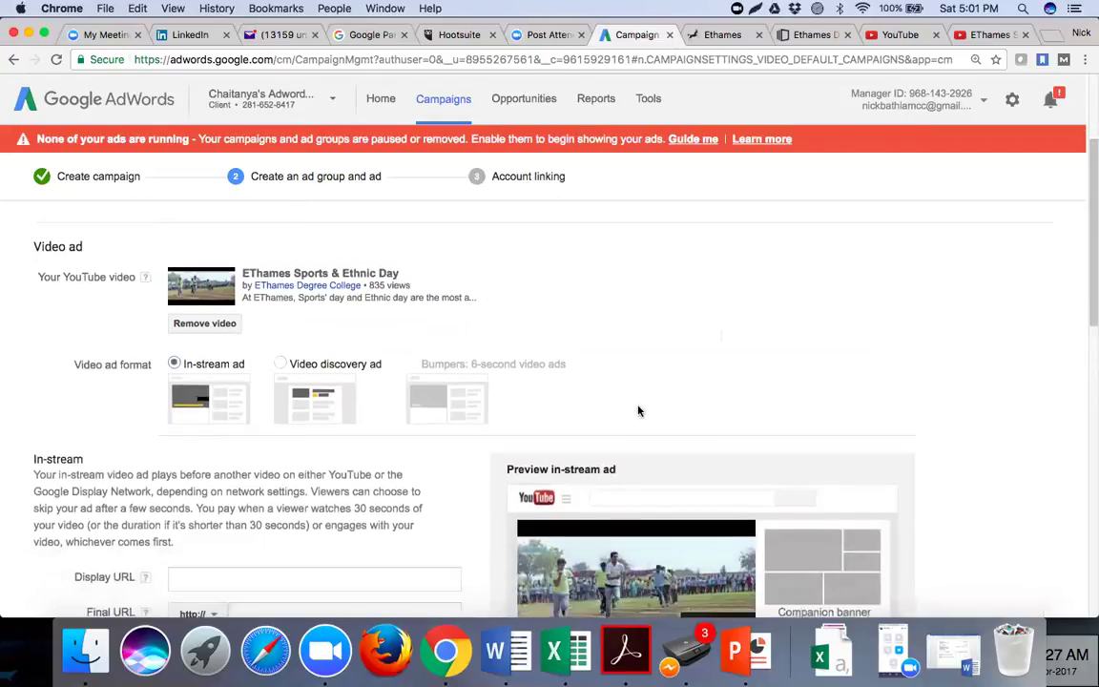
scroll(639, 411, "down", 2)
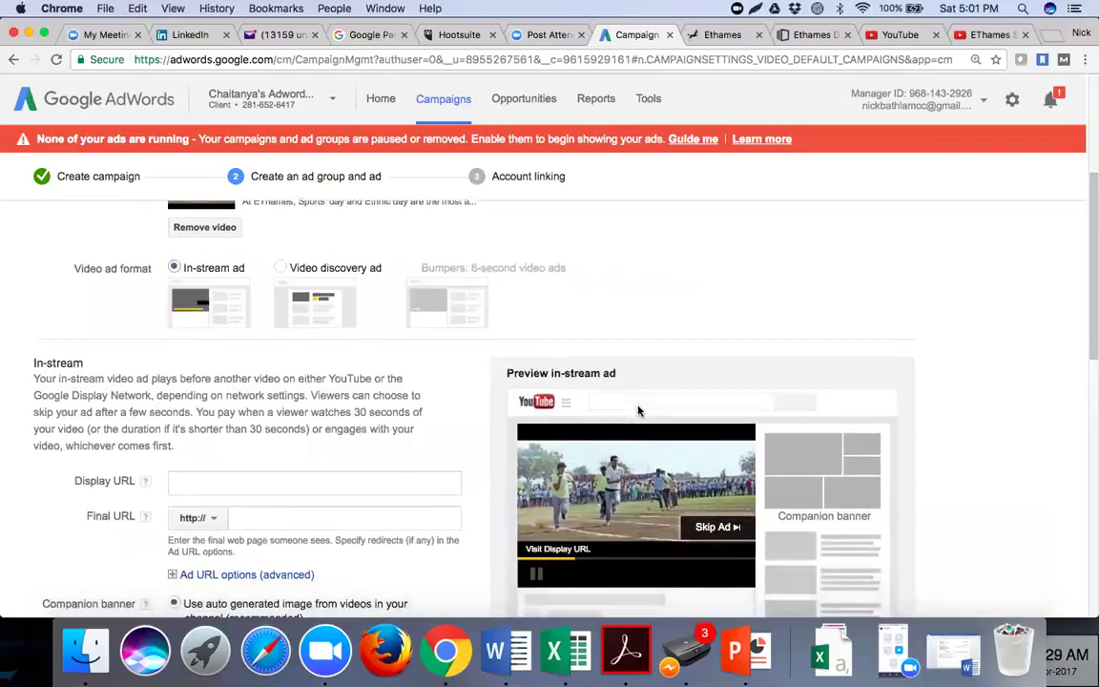
scroll(640, 411, "up", 1)
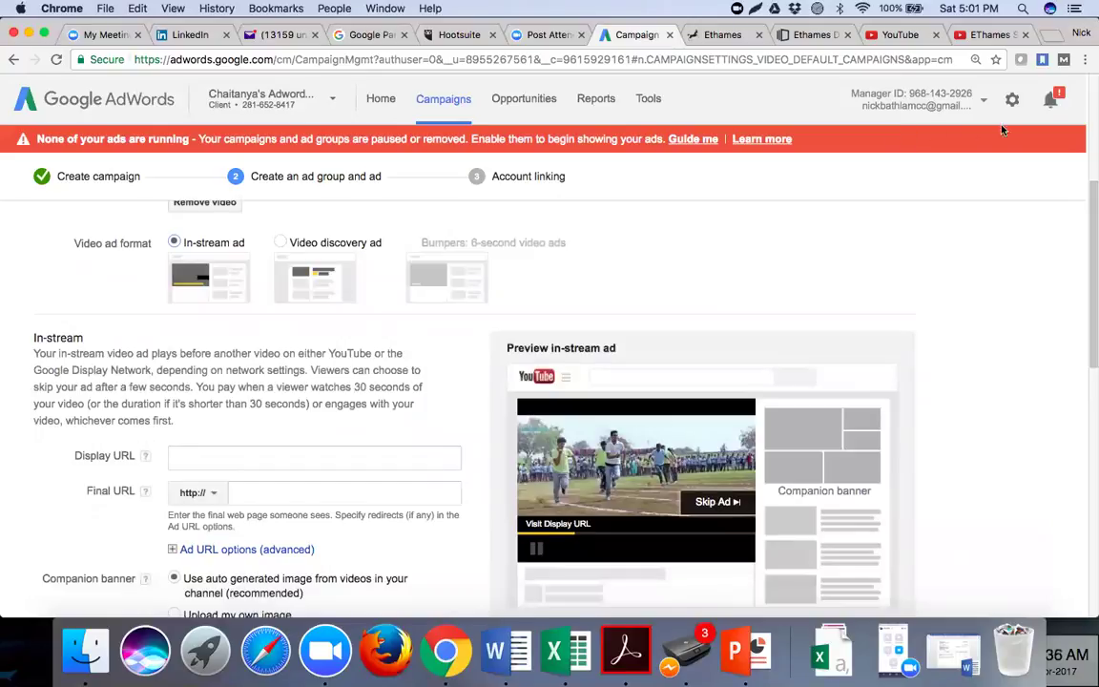
left_click(44, 35)
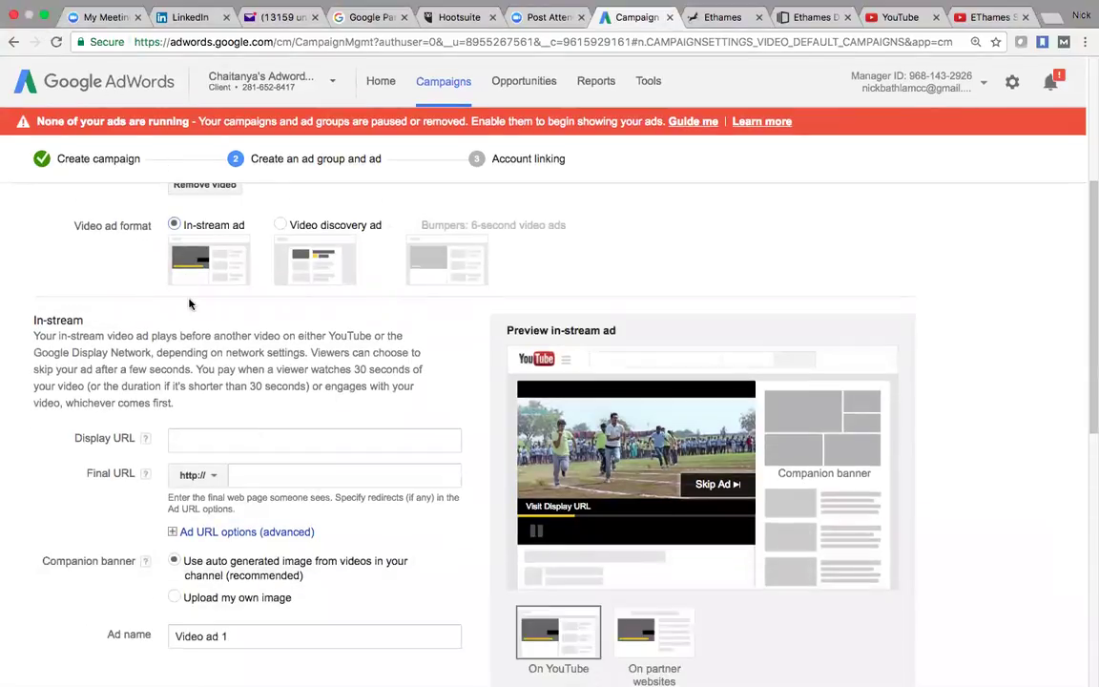
scroll(194, 330, "down", 1)
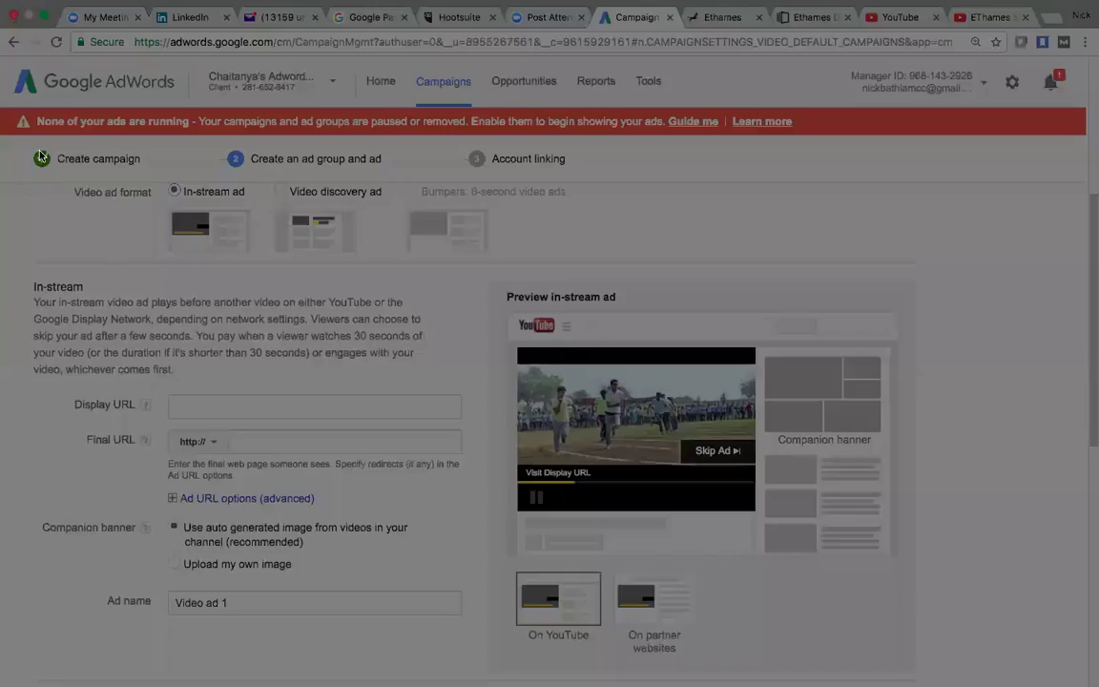
left_click_drag(1, 138, 1031, 680)
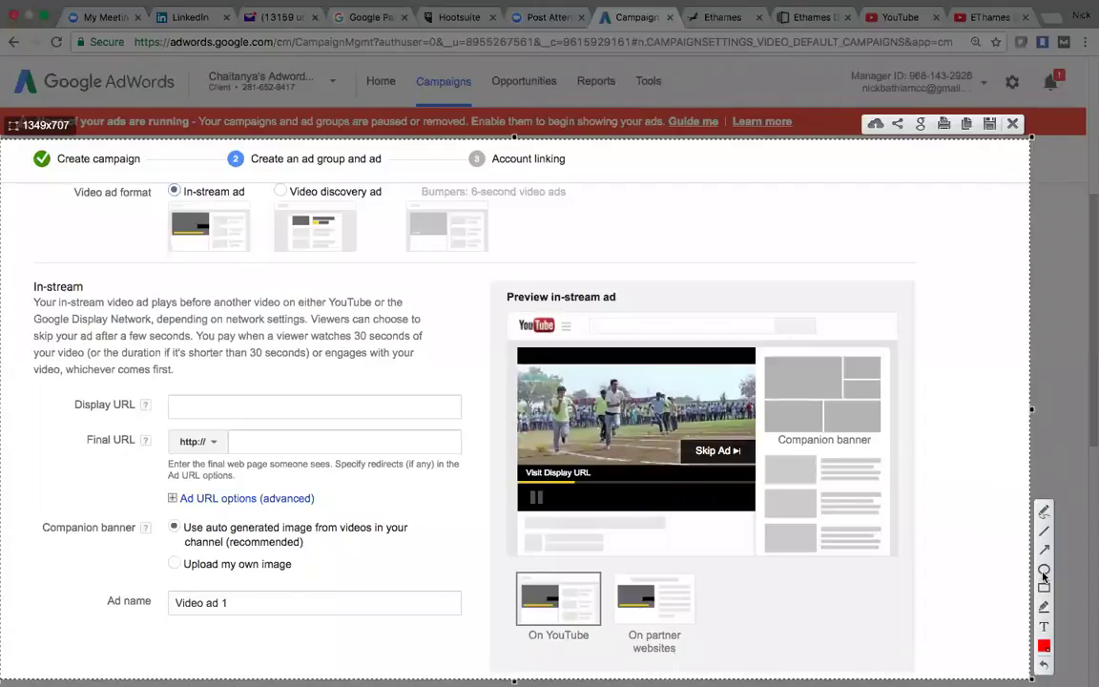
Circle the In-stream description with a red ellipse on the capture and copy the annotated image, leaving full screen.
left_click(1044, 571)
left_click_drag(12, 275, 468, 394)
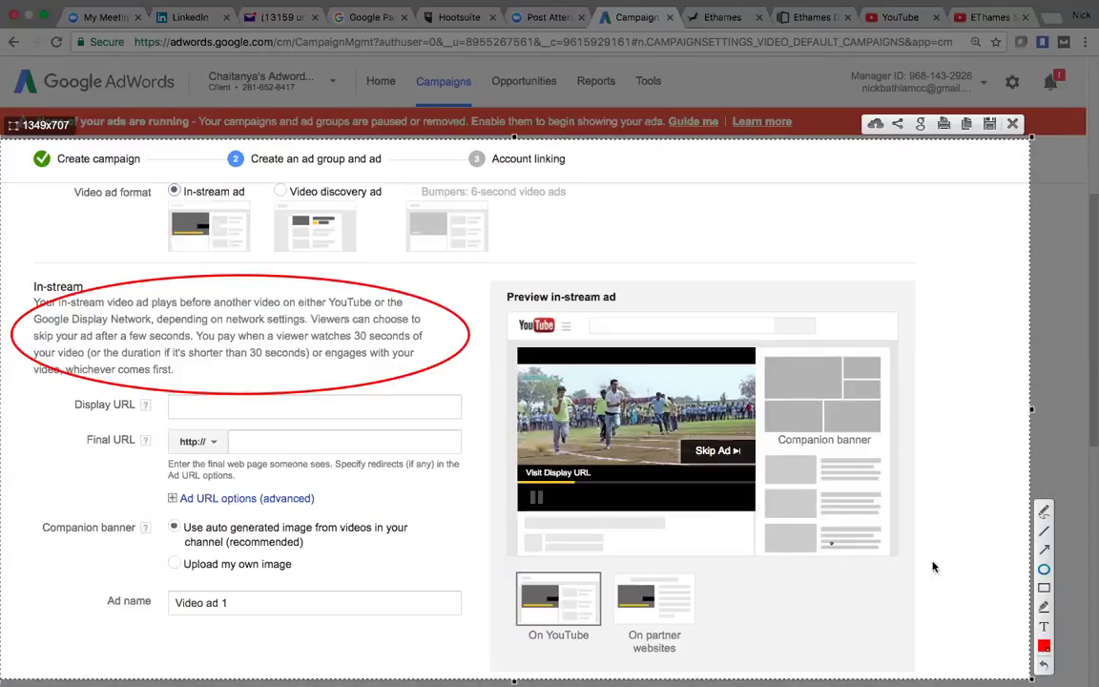
left_click(968, 124)
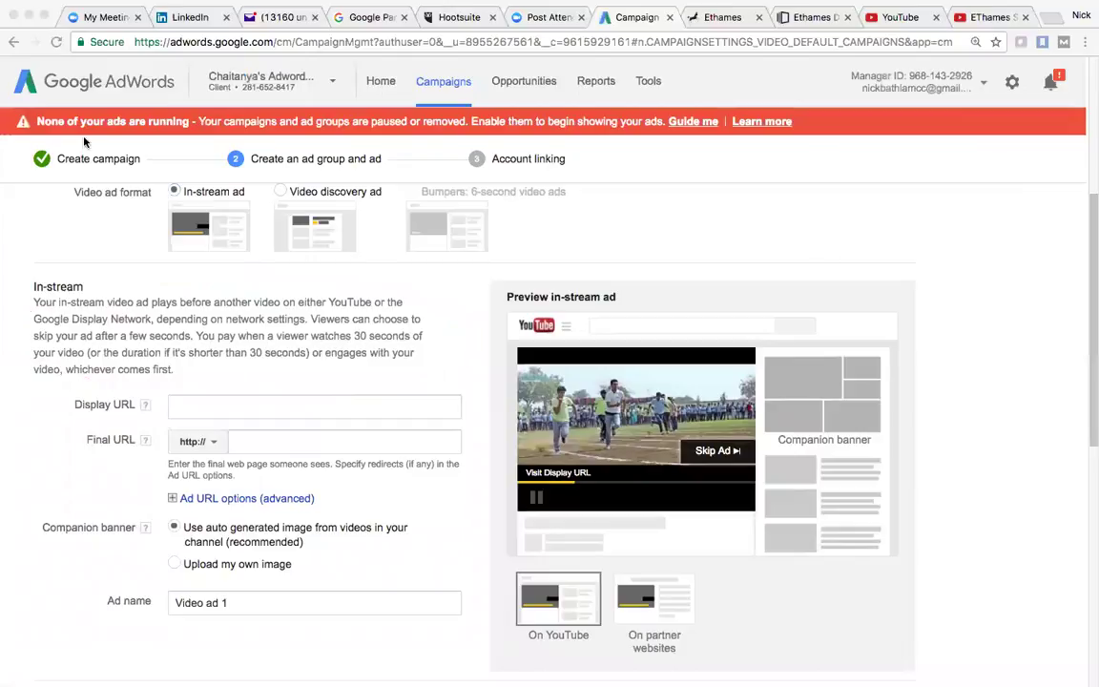
left_click(45, 16)
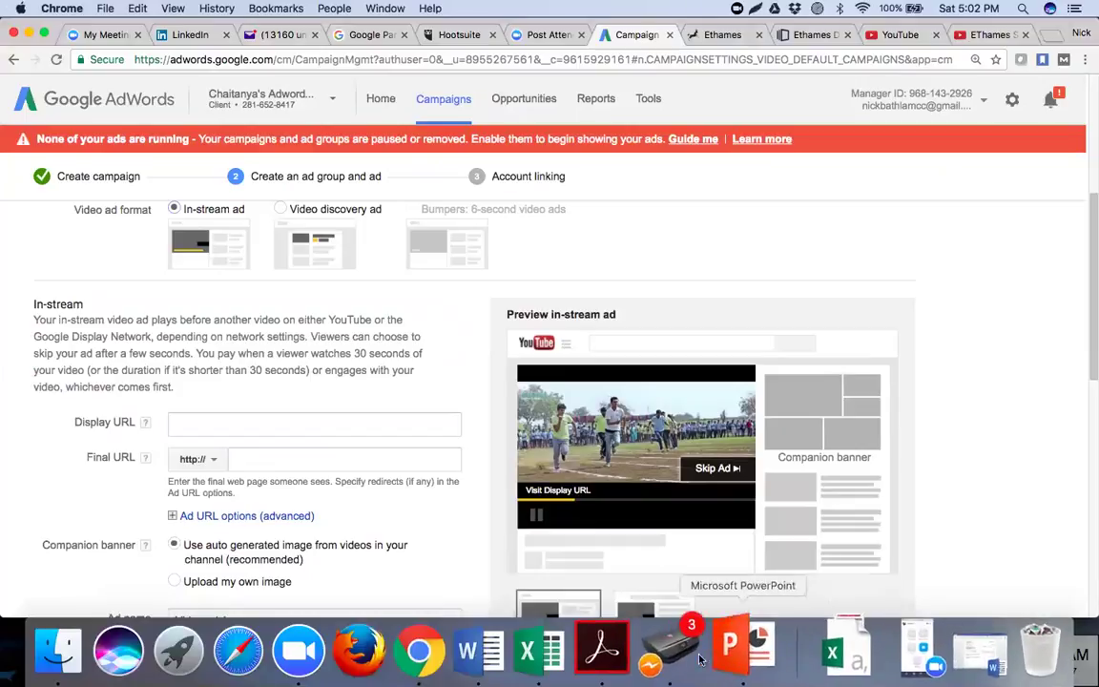
Switch to the Youtube Paid Advertising document in Word and paste the annotated screenshot below the Scenario 2 text.
left_click(514, 658)
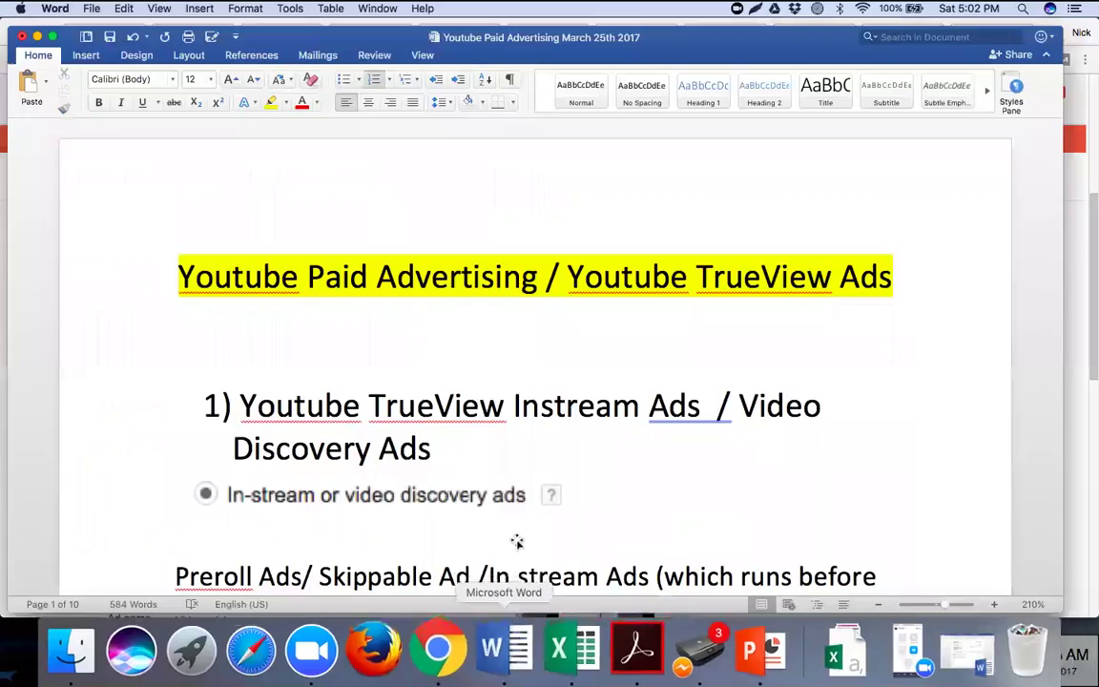
scroll(513, 479, "down", 10)
scroll(512, 476, "down", 15)
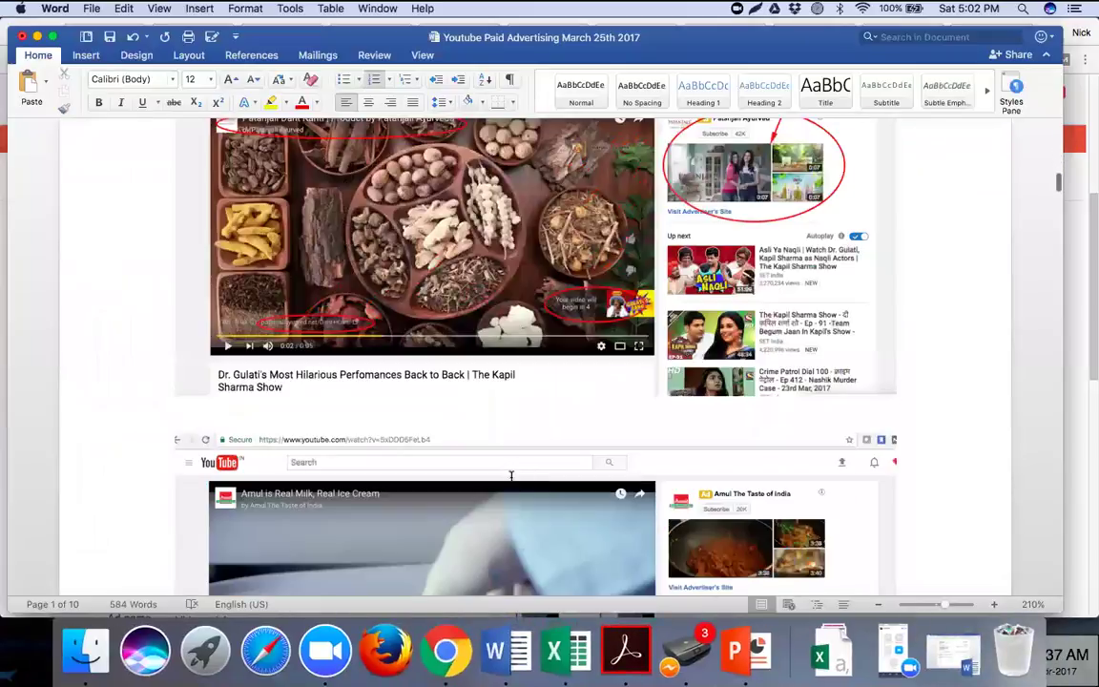
scroll(512, 477, "up", 5)
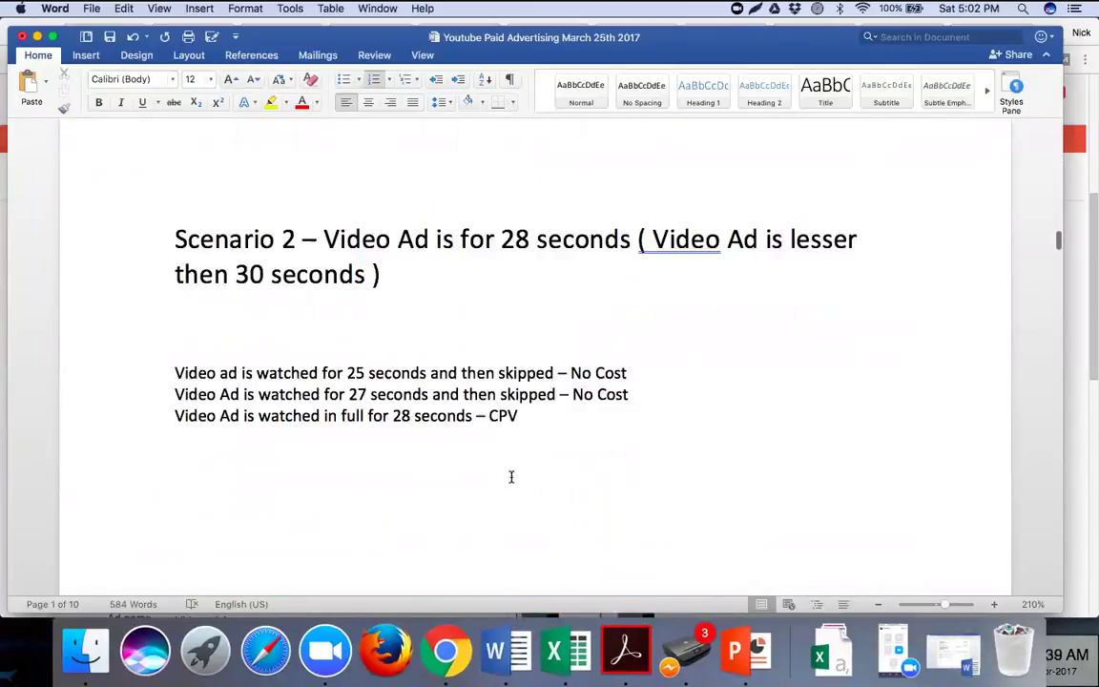
scroll(511, 476, "down", 1)
left_click(513, 476)
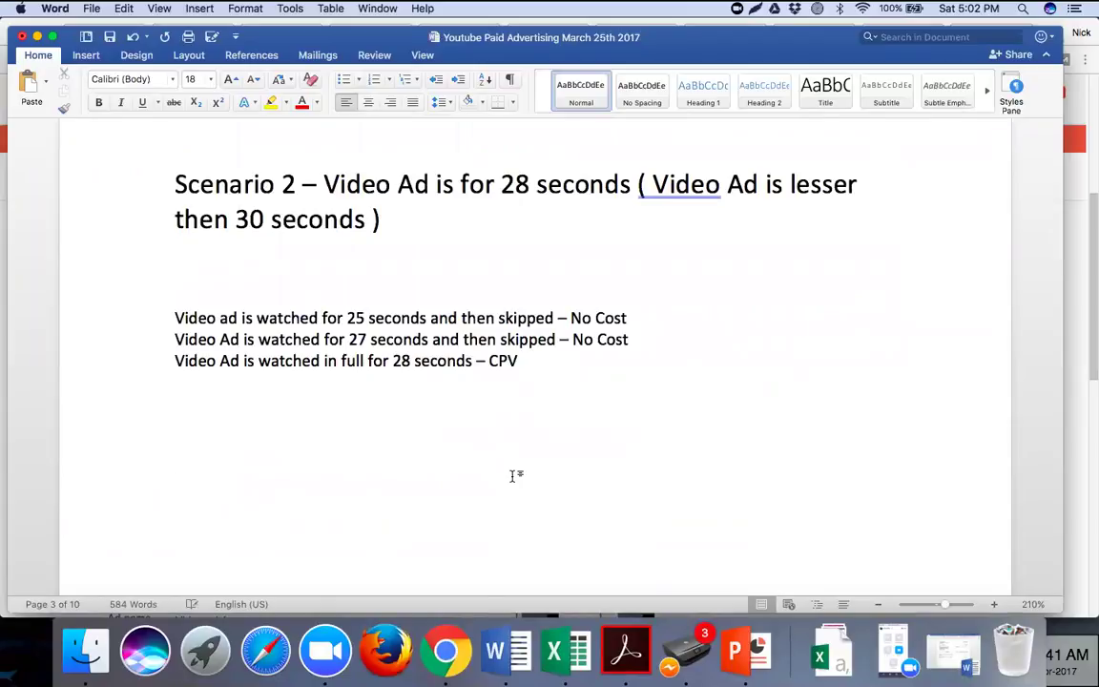
key("super+v")
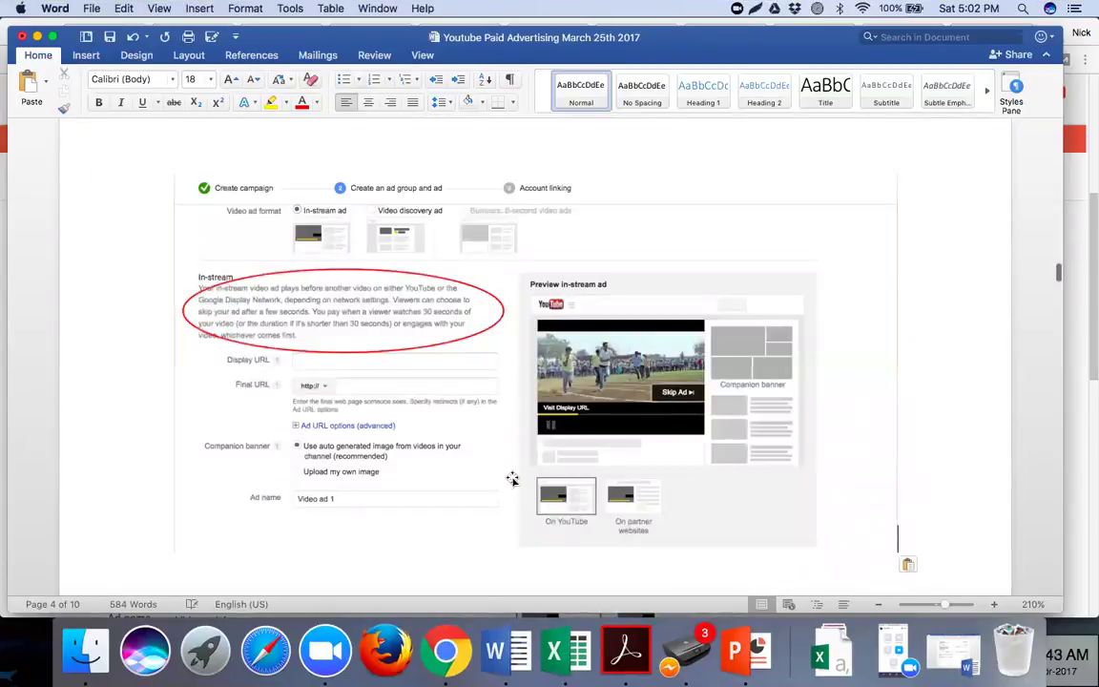
Add four blank lines between the pasted screenshot and the TrueView Bumper Ads heading, and return to AdWords in Chrome.
scroll(513, 478, "down", 5)
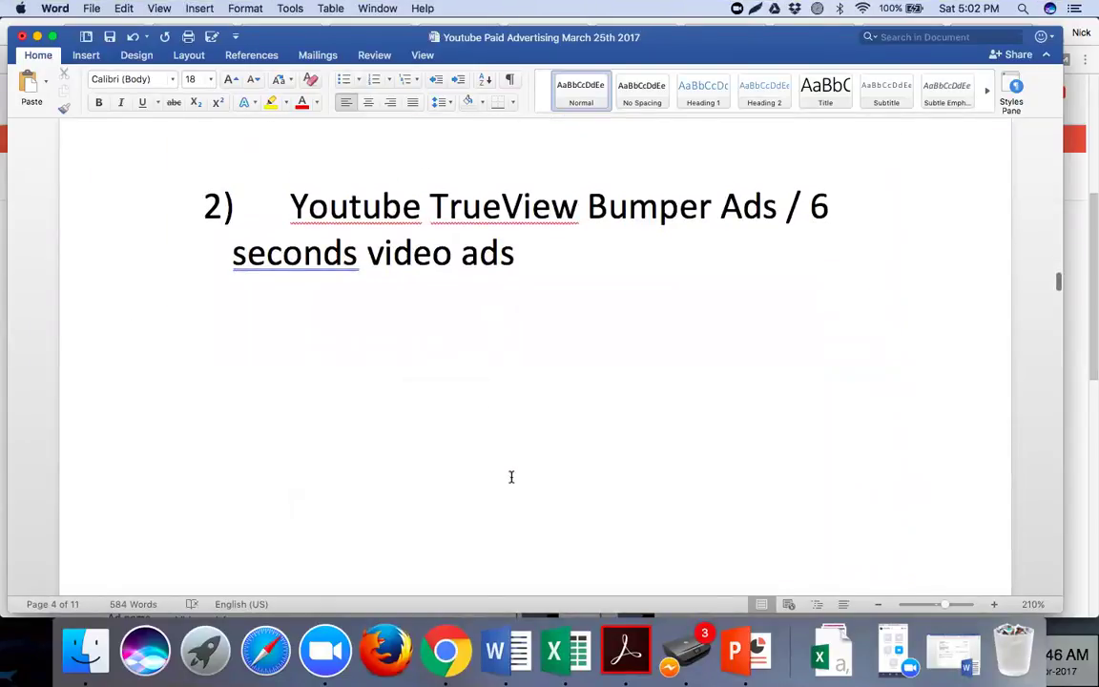
scroll(511, 476, "up", 2)
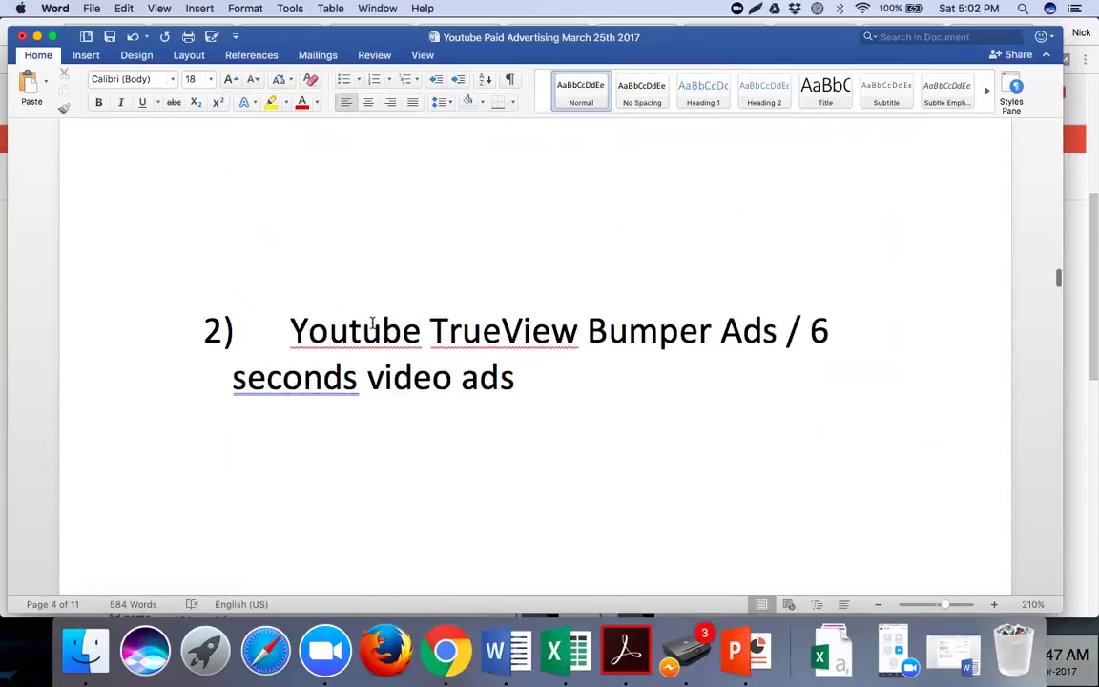
key("Return")
key("Return")
key("Return")
key("Return")
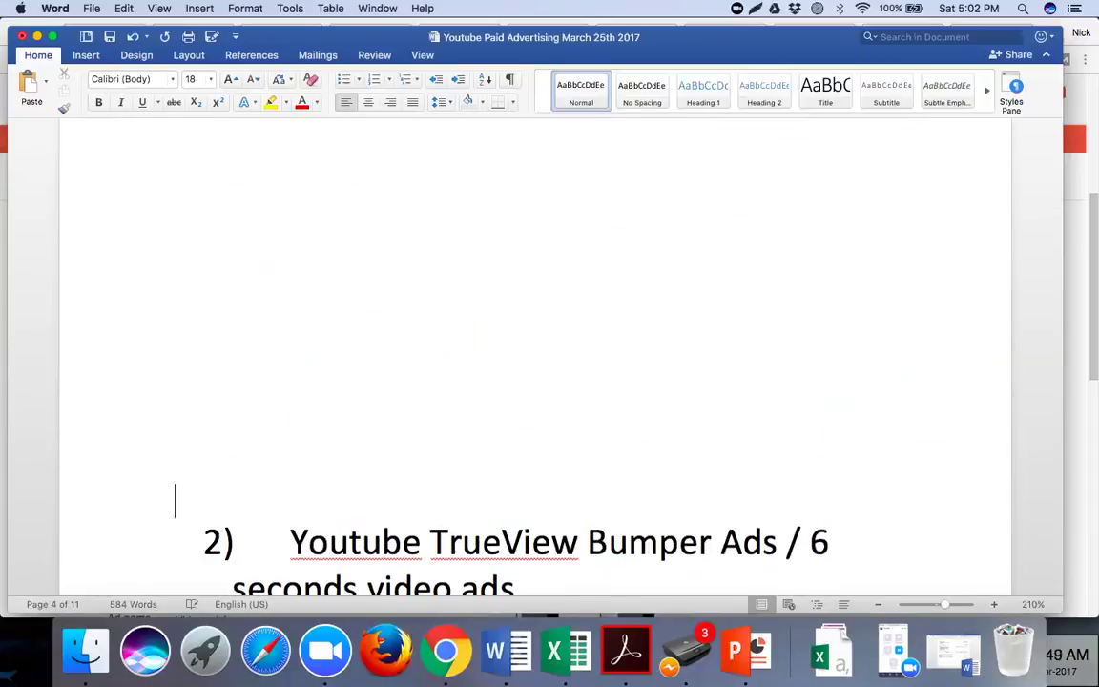
key("super+v")
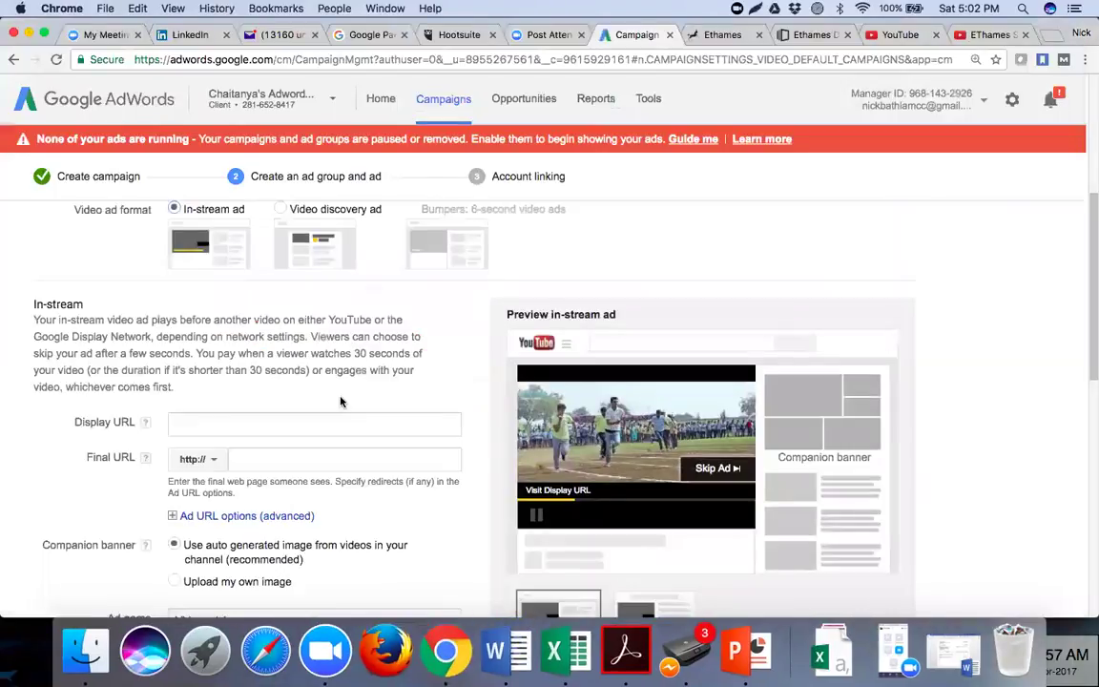
scroll(299, 365, "up", 5)
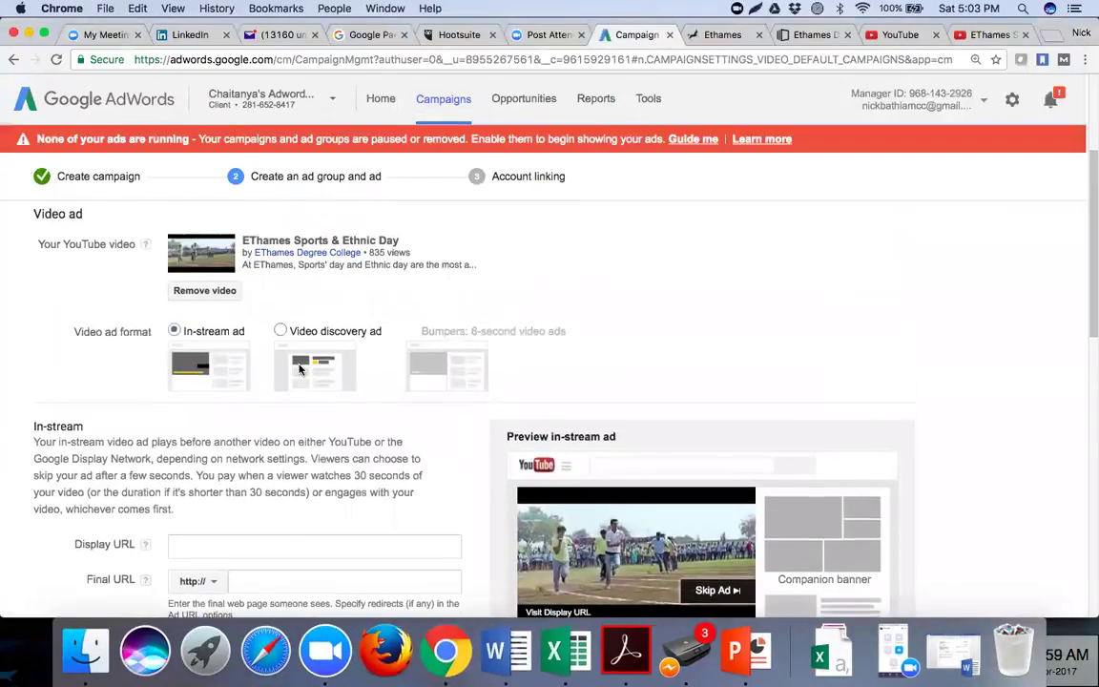
scroll(299, 369, "down", 5)
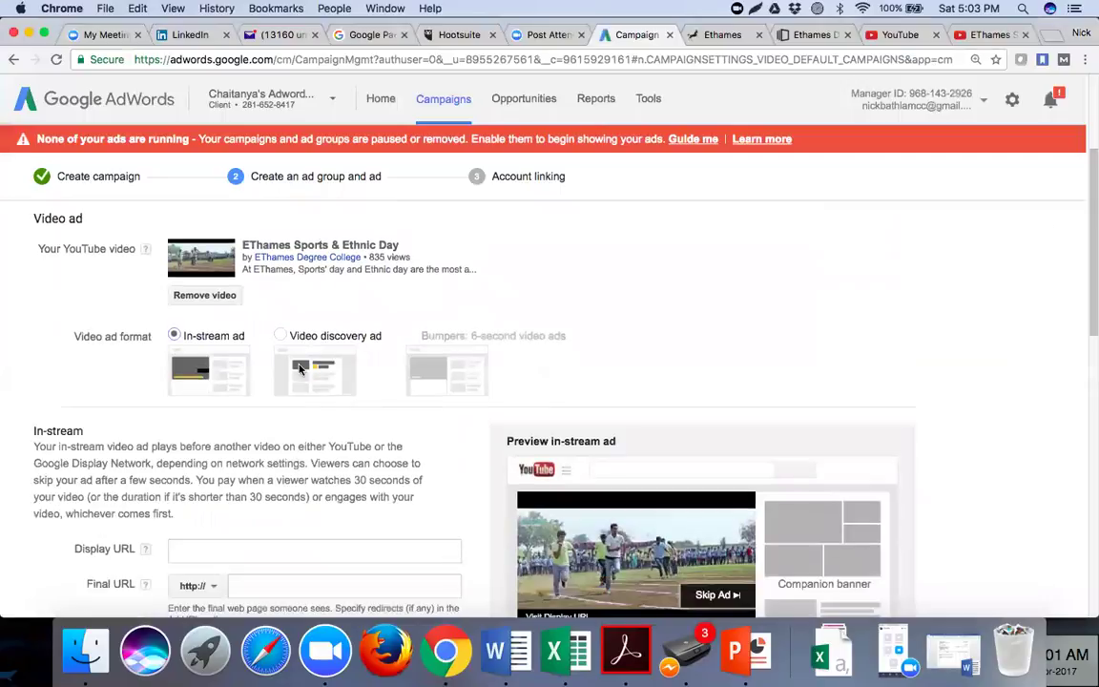
scroll(458, 423, "down", 1)
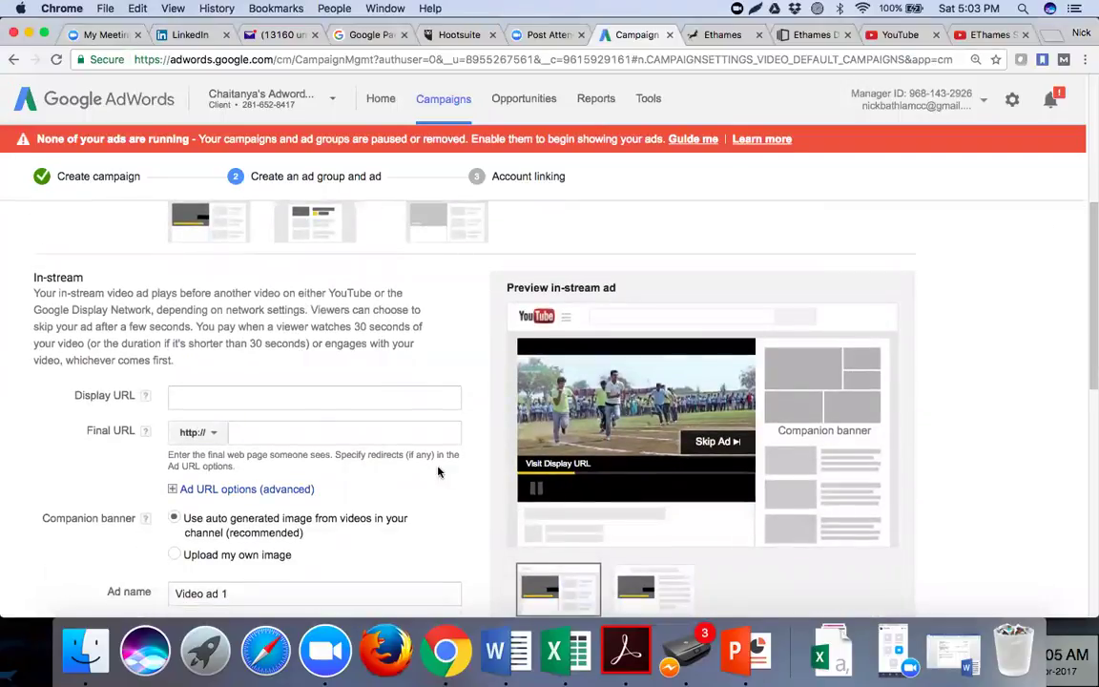
left_click(297, 397)
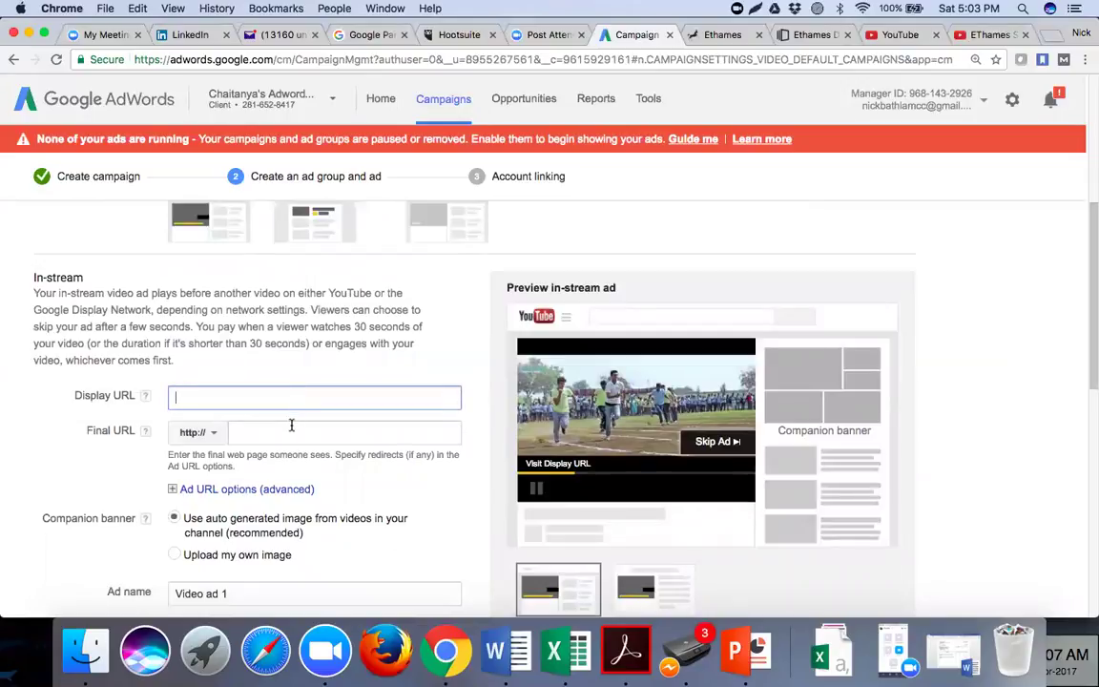
left_click(293, 435)
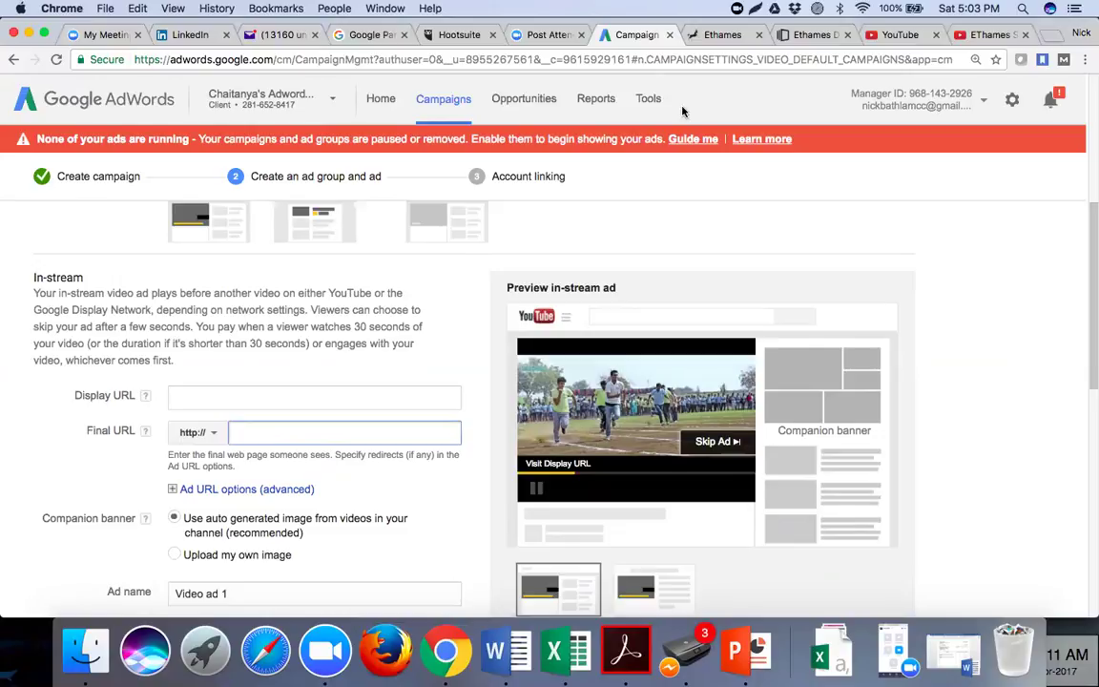
left_click(718, 38)
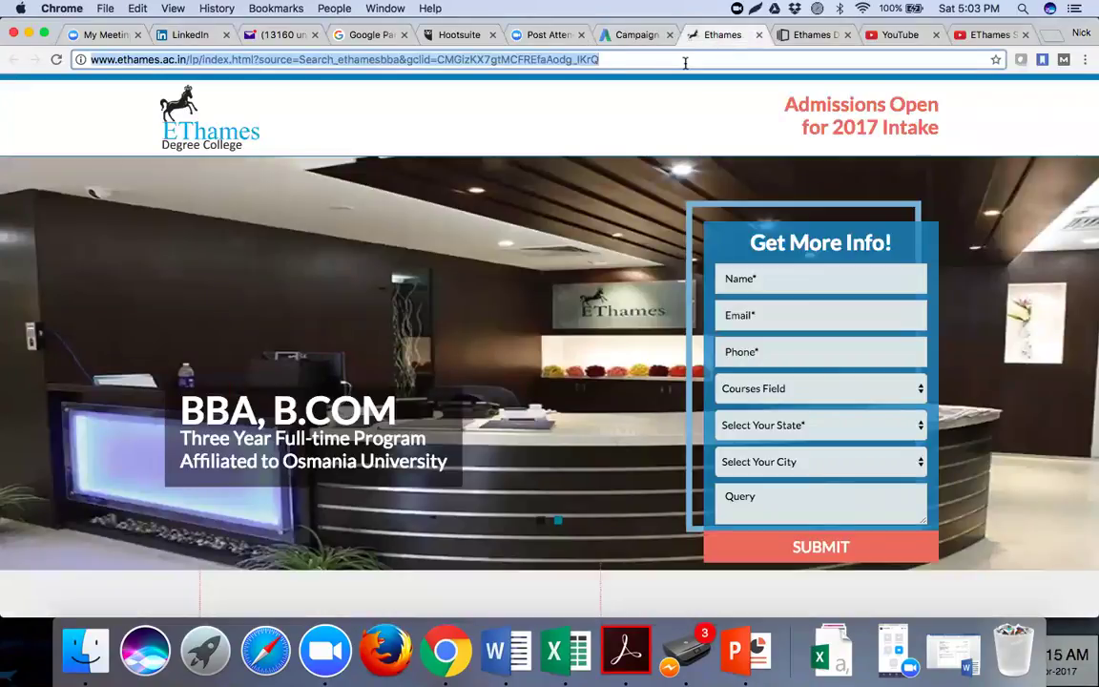
left_click(634, 36)
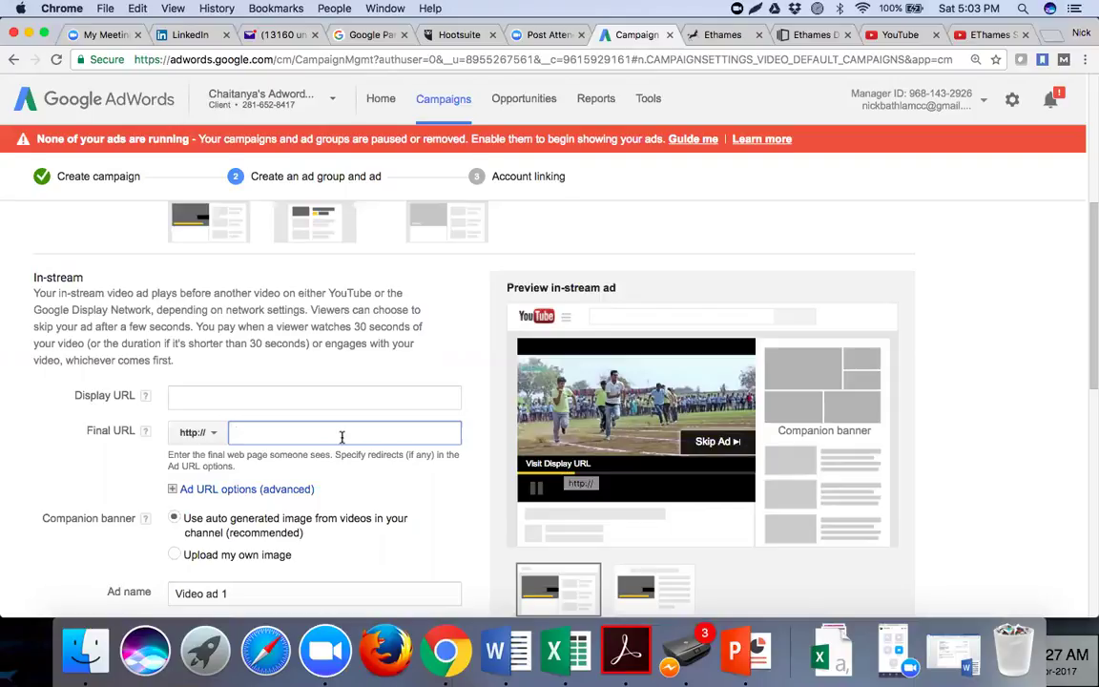
key("super+v")
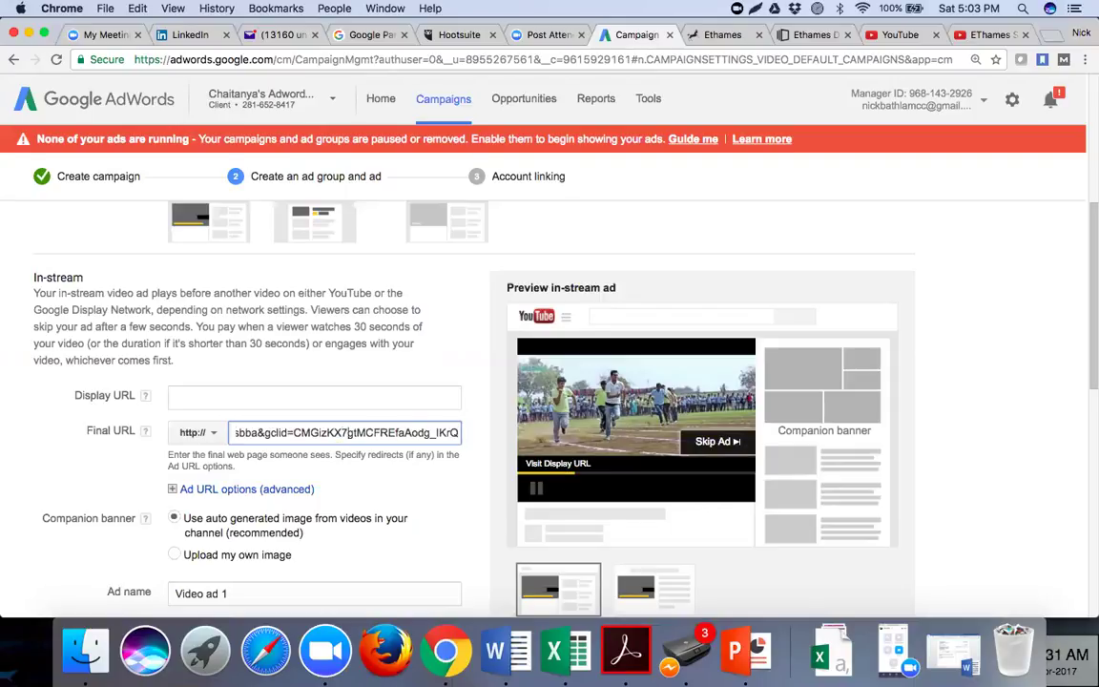
Review the pasted Final URL from its end back to its beginning.
key("Left")
key("Left")
key("Left")
key("Left")
key("Left")
key("Left")
key("Left")
key("Left")
key("Left")
key("Left")
key("Left")
key("Left")
key("Left")
key("Left")
key("Left")
key("Left")
key("Left")
key("Left")
key("Left")
key("Left")
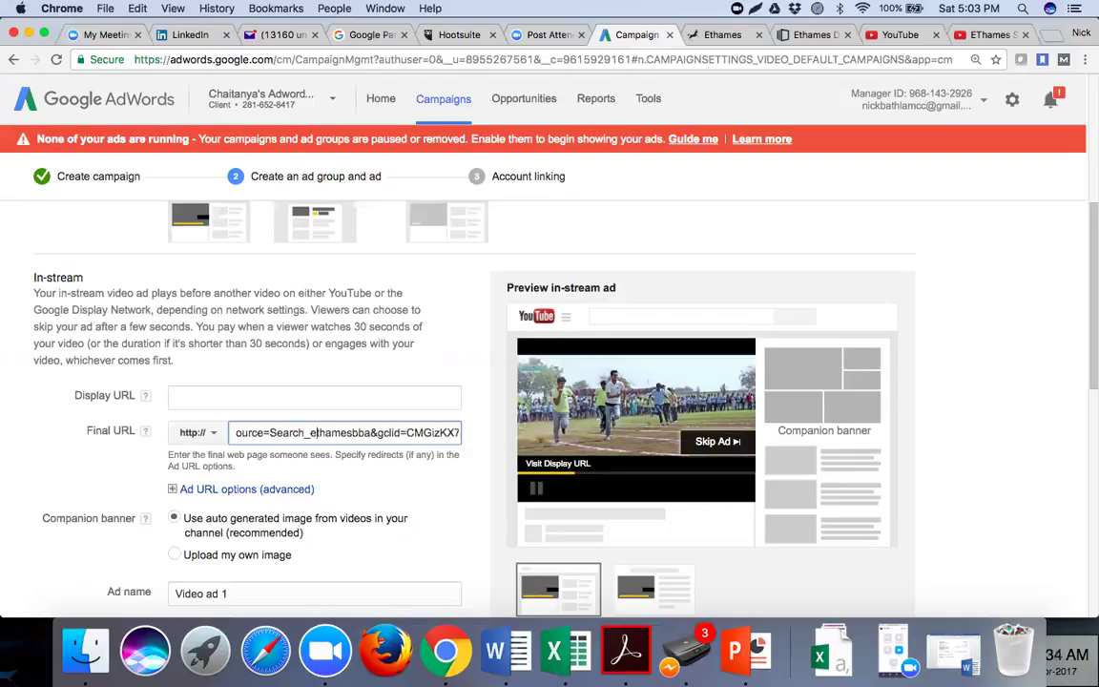
key("Left")
key("Left")
key("Left")
key("Left")
key("Left")
key("Left")
key("Left")
key("Left")
key("Left")
key("Left")
key("Left")
key("Left")
key("Left")
key("Left")
key("Left")
key("Left")
key("Left")
key("Left")
key("Left")
key("Left")
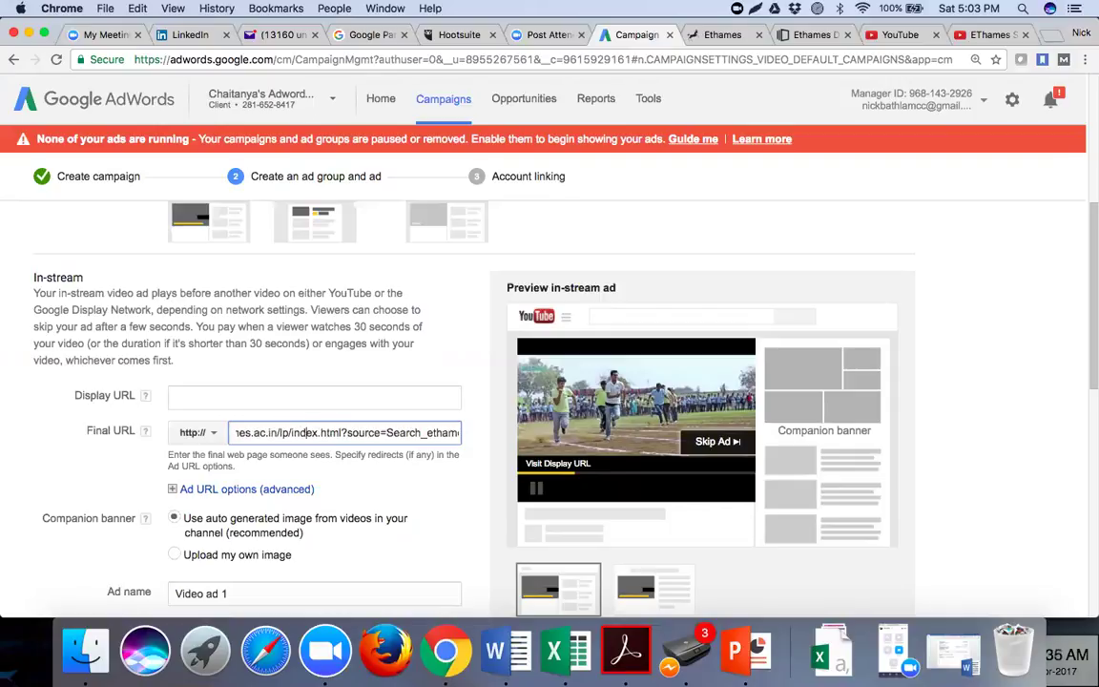
key("Left")
key("Left")
key("Left")
key("Left")
key("Left")
key("Left")
key("Left")
key("Left")
key("Left")
Set the Display URL to ethames.ac.in/degree-college, consulting the open landing pages for the path wording.
left_click(307, 396)
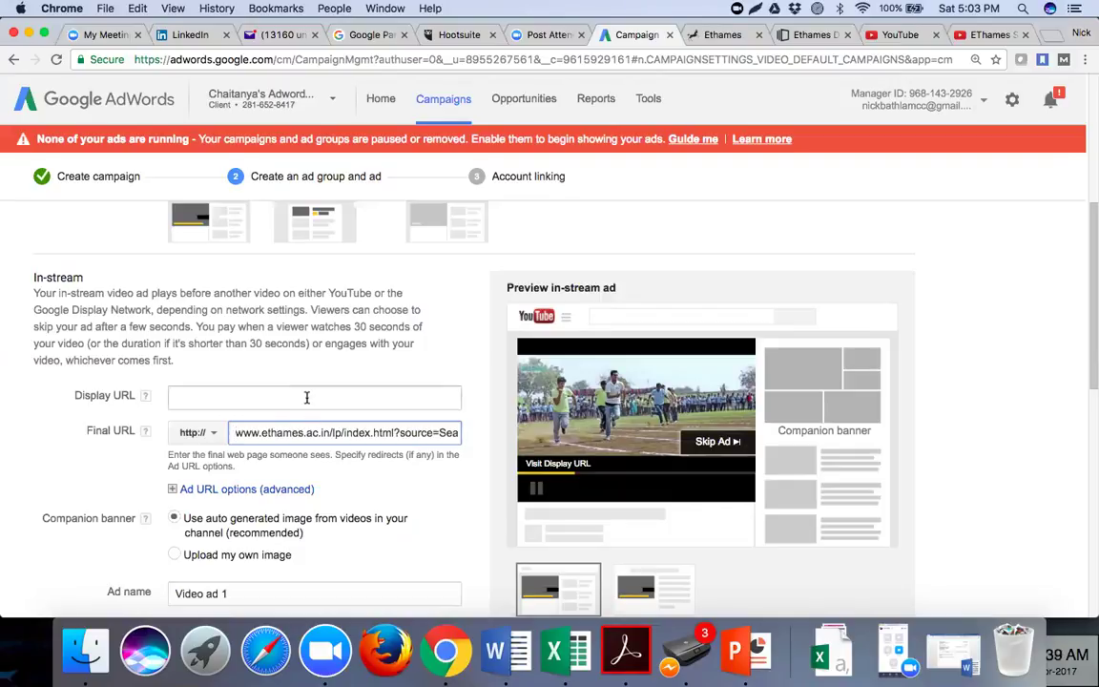
type("ethames.ac.in")
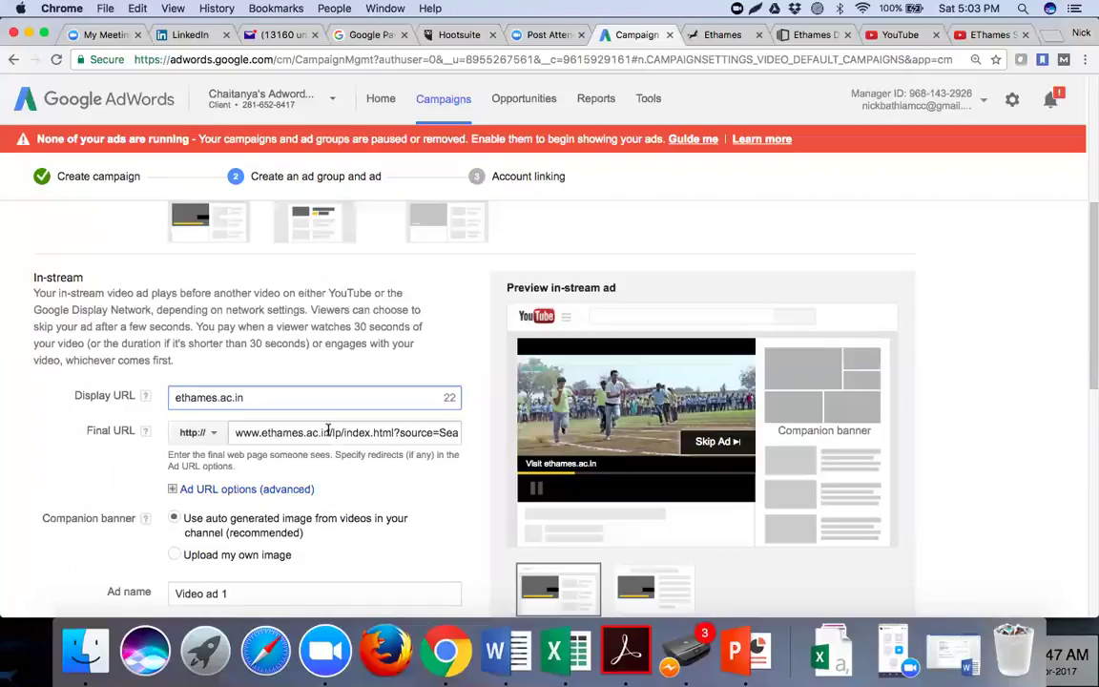
type("/")
left_click(799, 36)
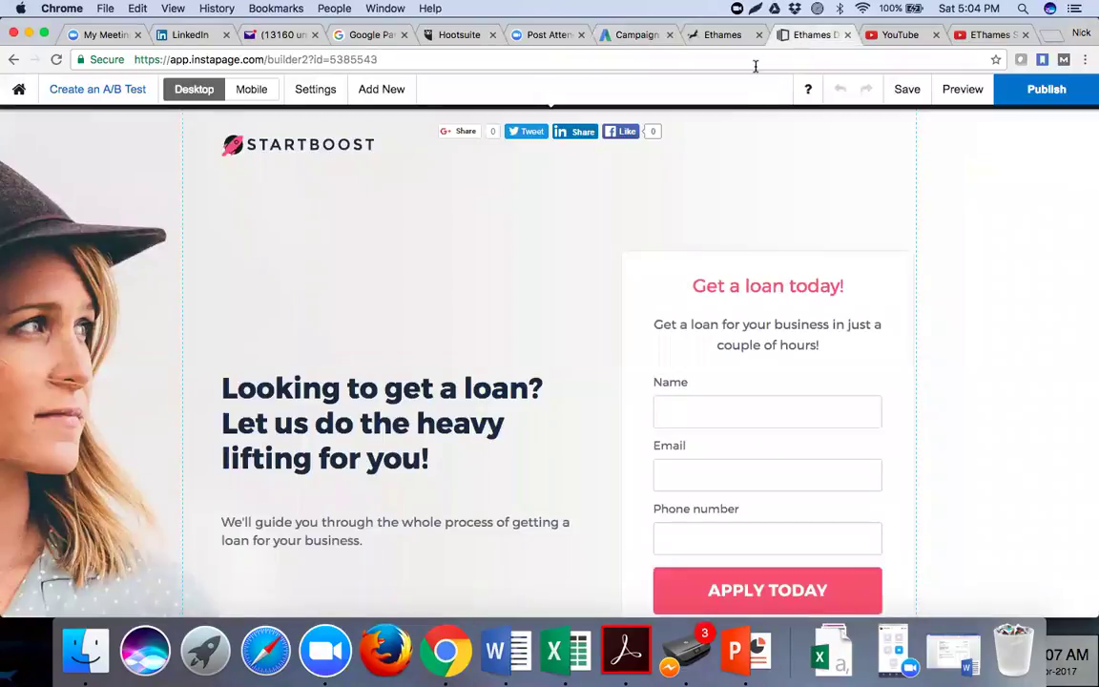
left_click(723, 38)
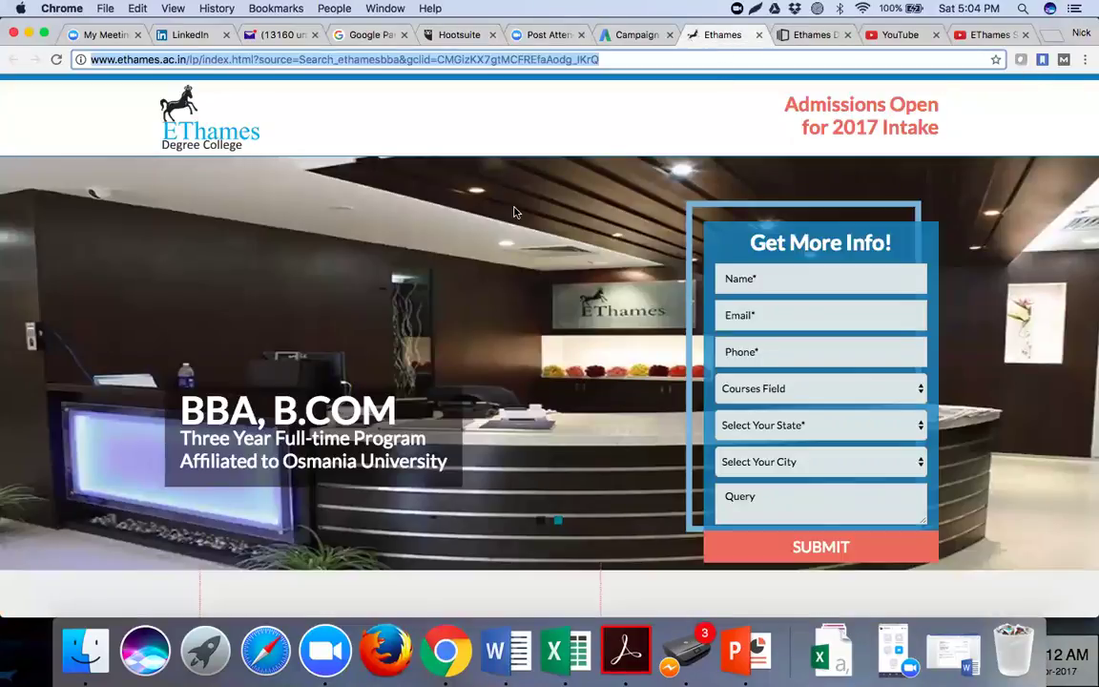
left_click(629, 35)
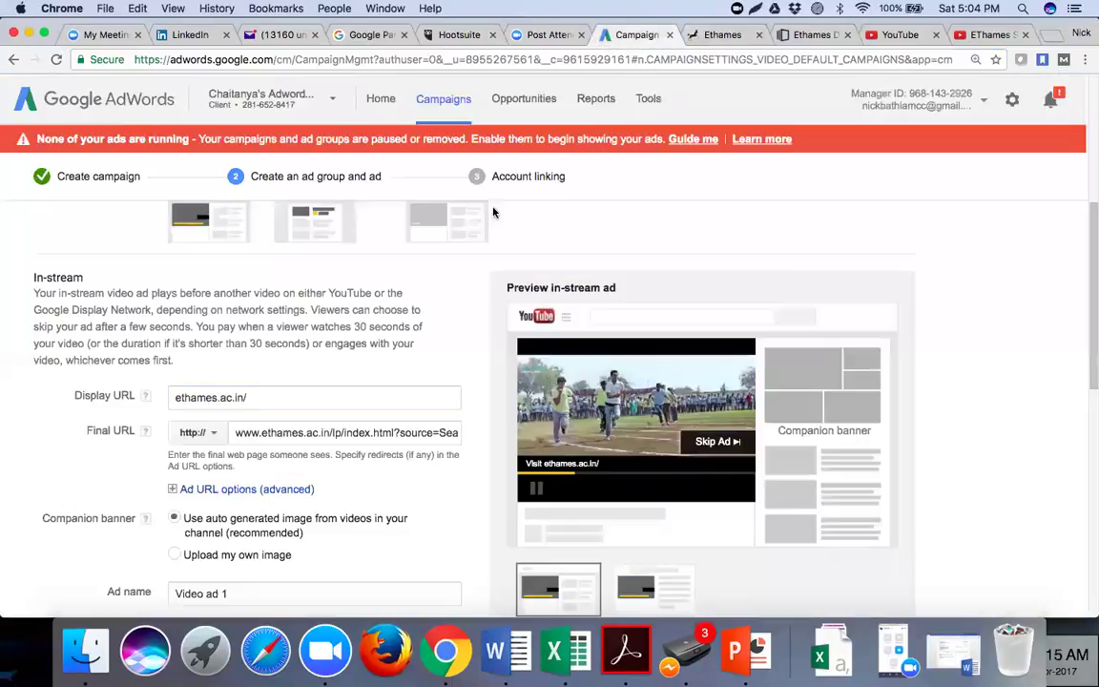
type("degree-")
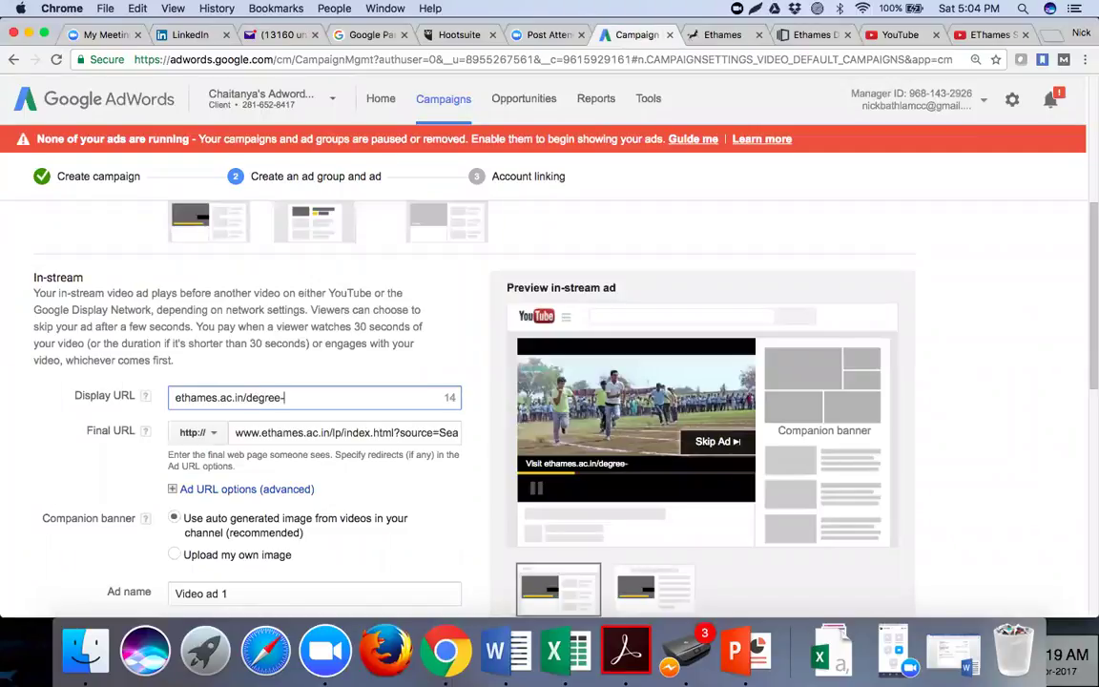
type("college")
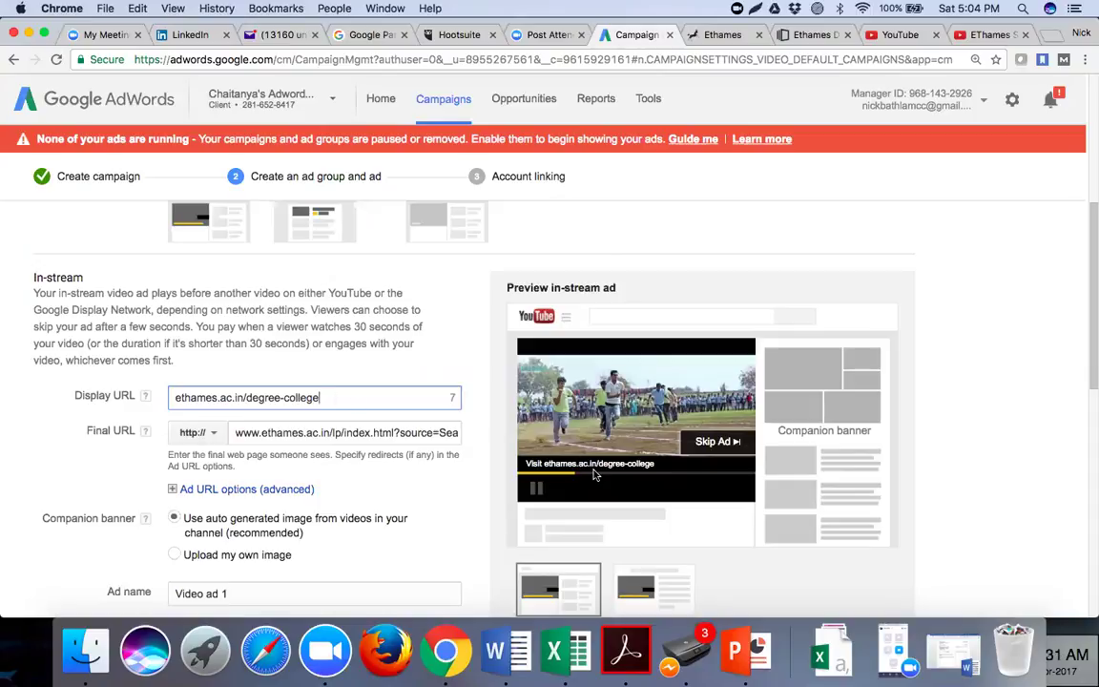
left_click(108, 490)
Expand the advanced ad URL options to view the tracking template and custom parameter fields, and collapse them.
scroll(108, 491, "down", 2)
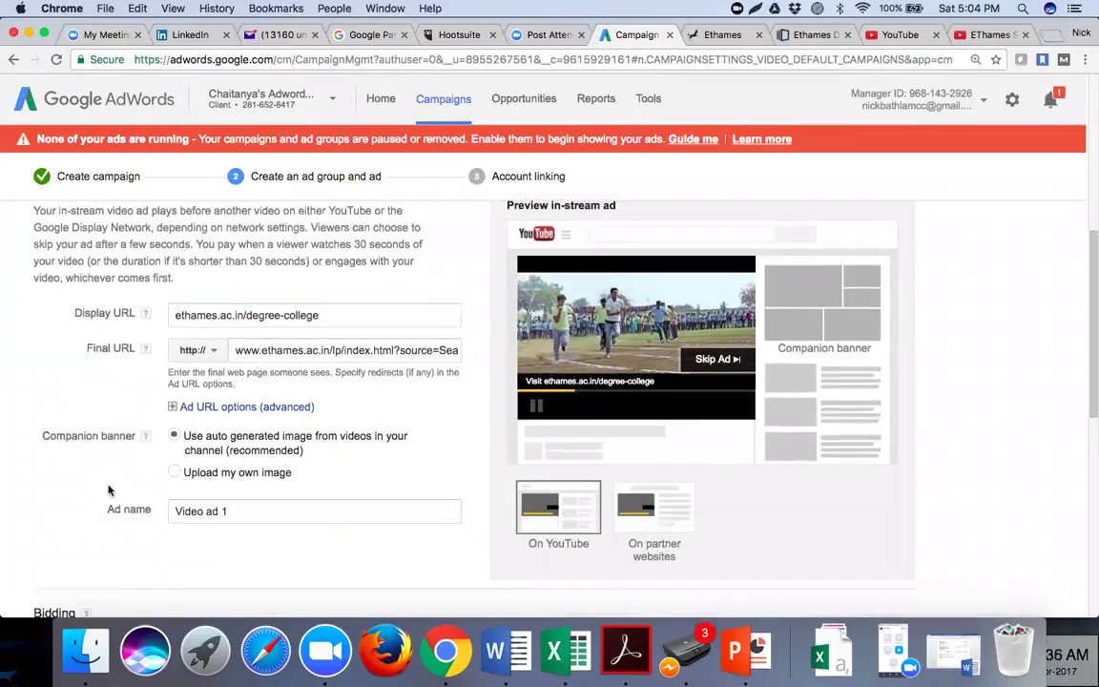
left_click(218, 408)
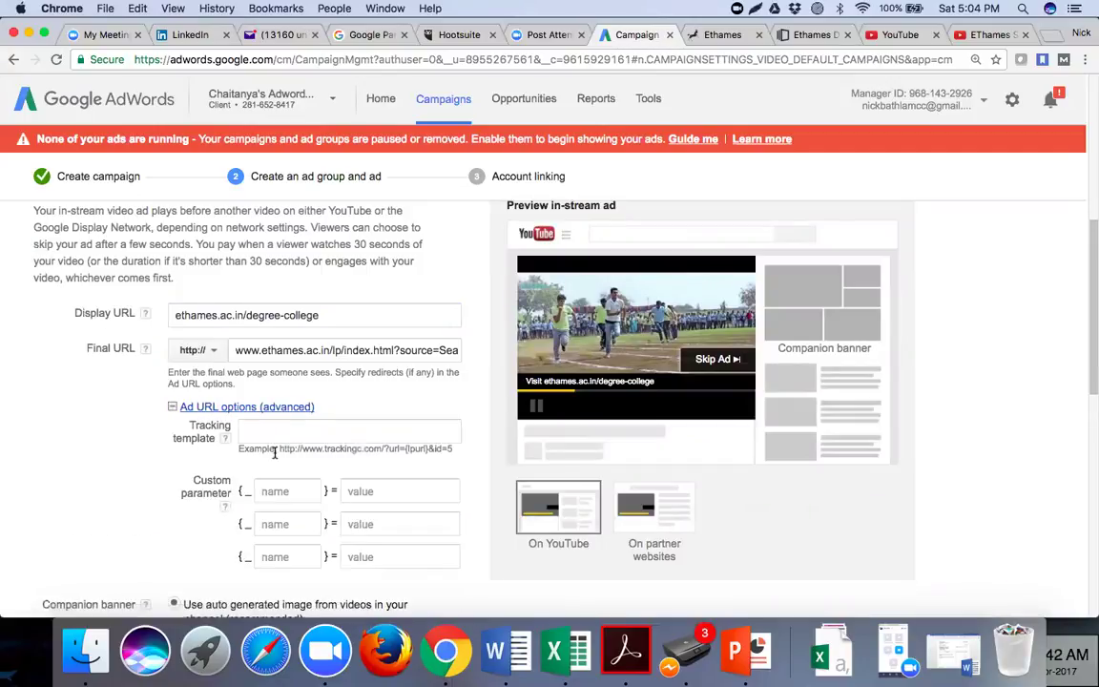
left_click(214, 411)
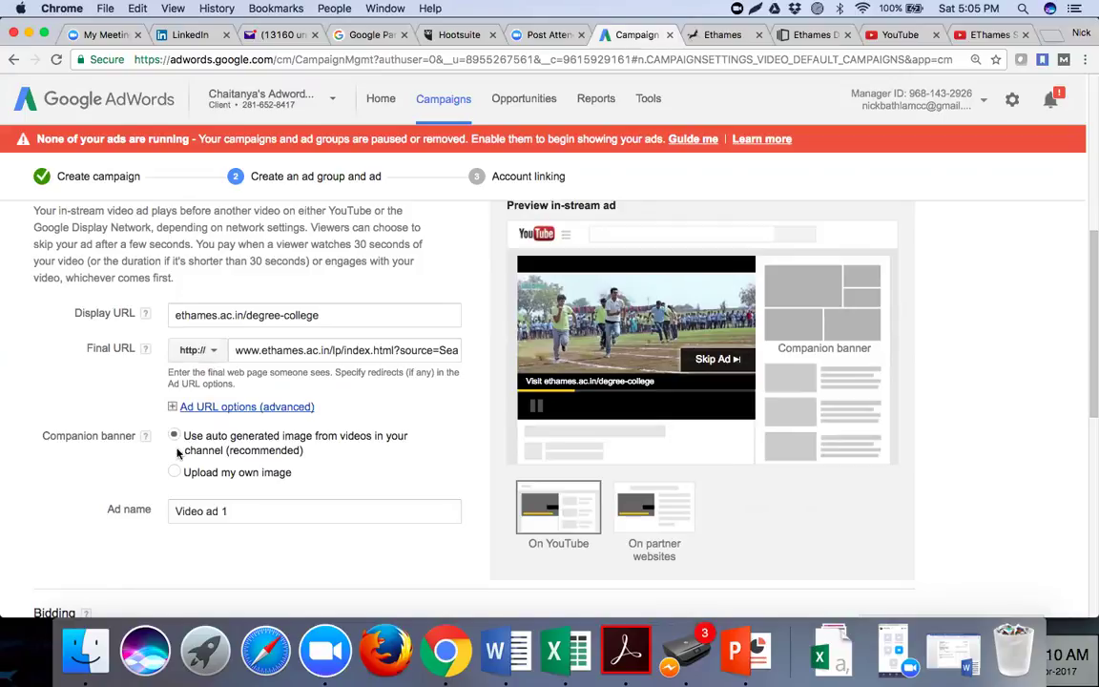
Try the option to upload an own companion banner image, and switch back to the auto generated image from the channel's videos.
left_click(234, 513)
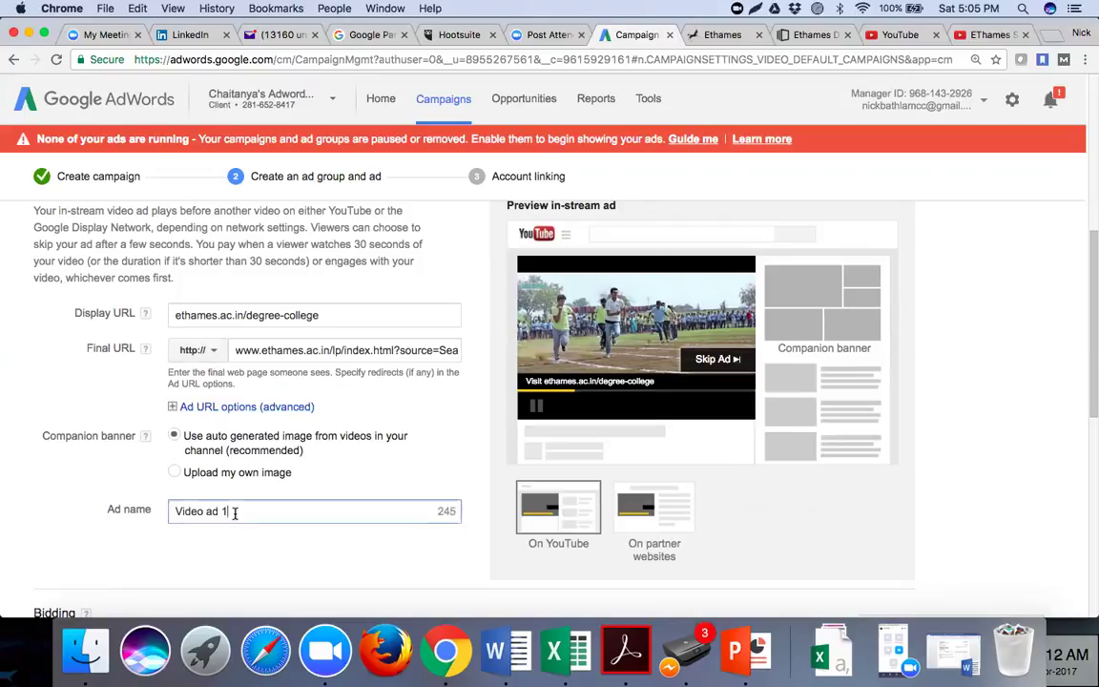
left_click_drag(227, 512, 166, 506)
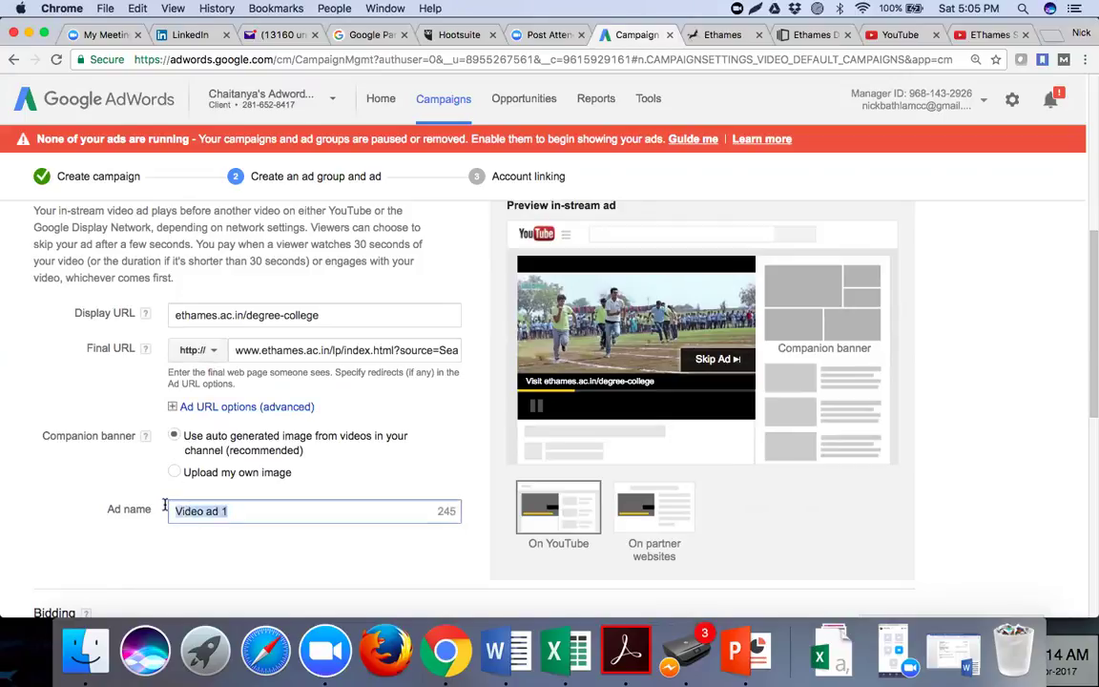
left_click(175, 472)
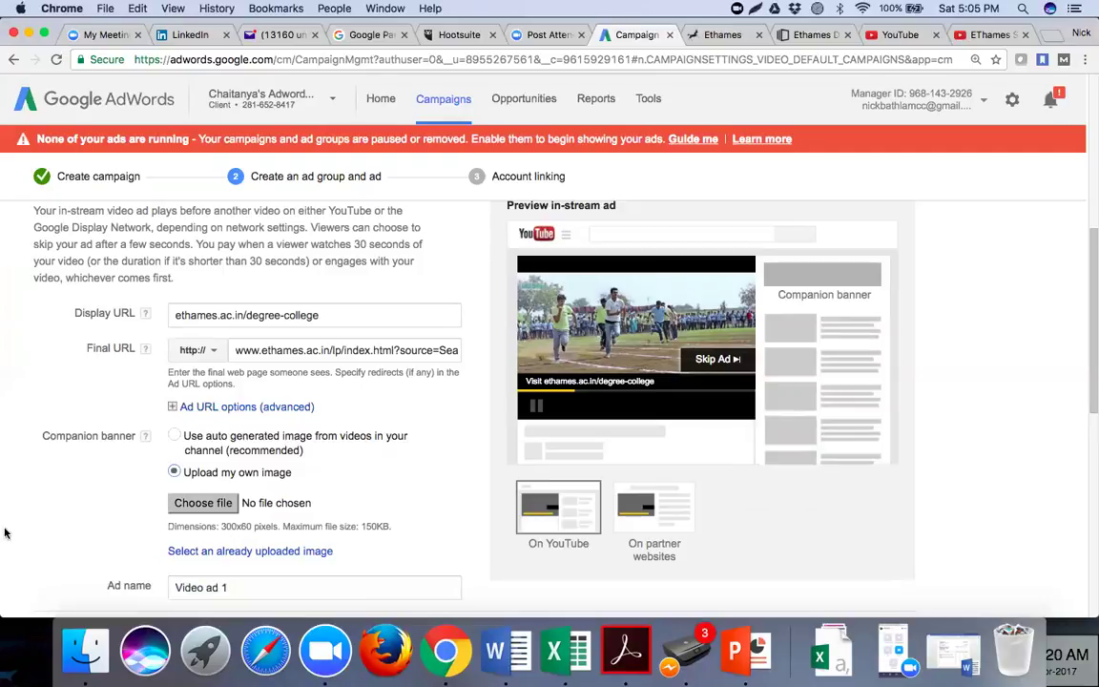
scroll(87, 515, "down", 2)
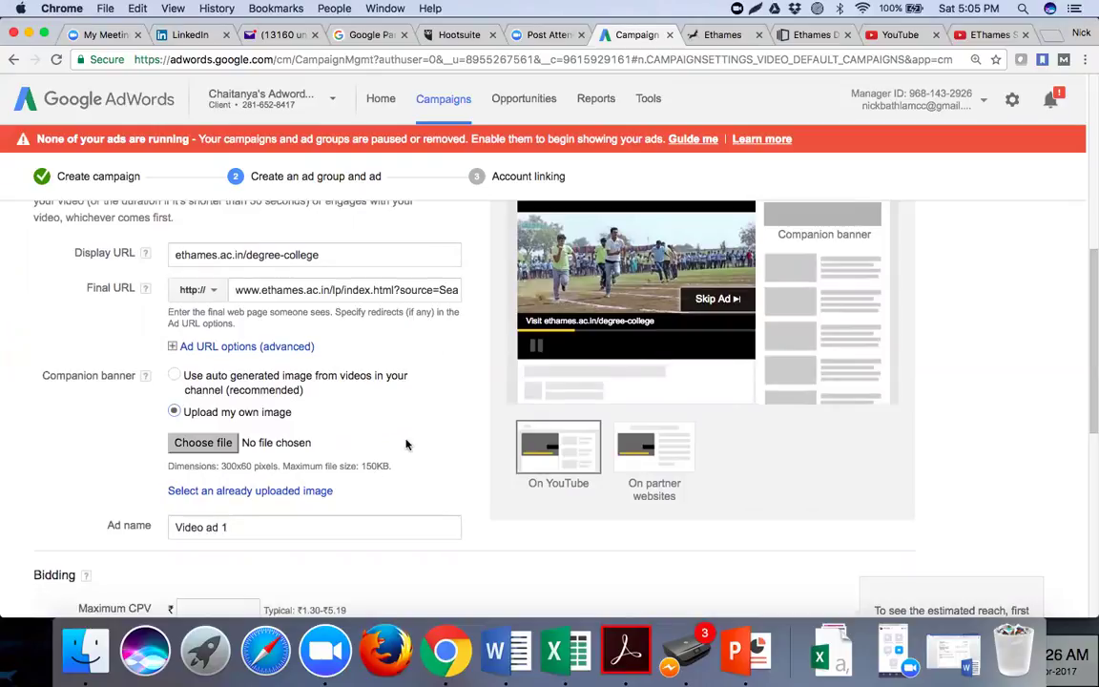
scroll(406, 444, "up", 2)
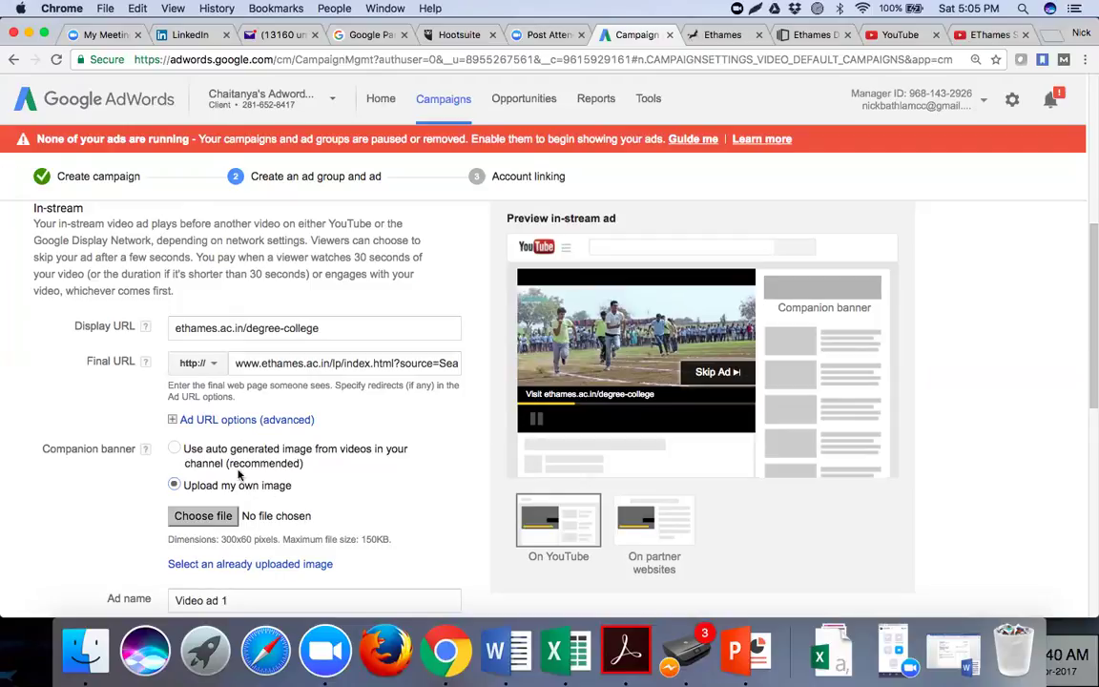
left_click(175, 450)
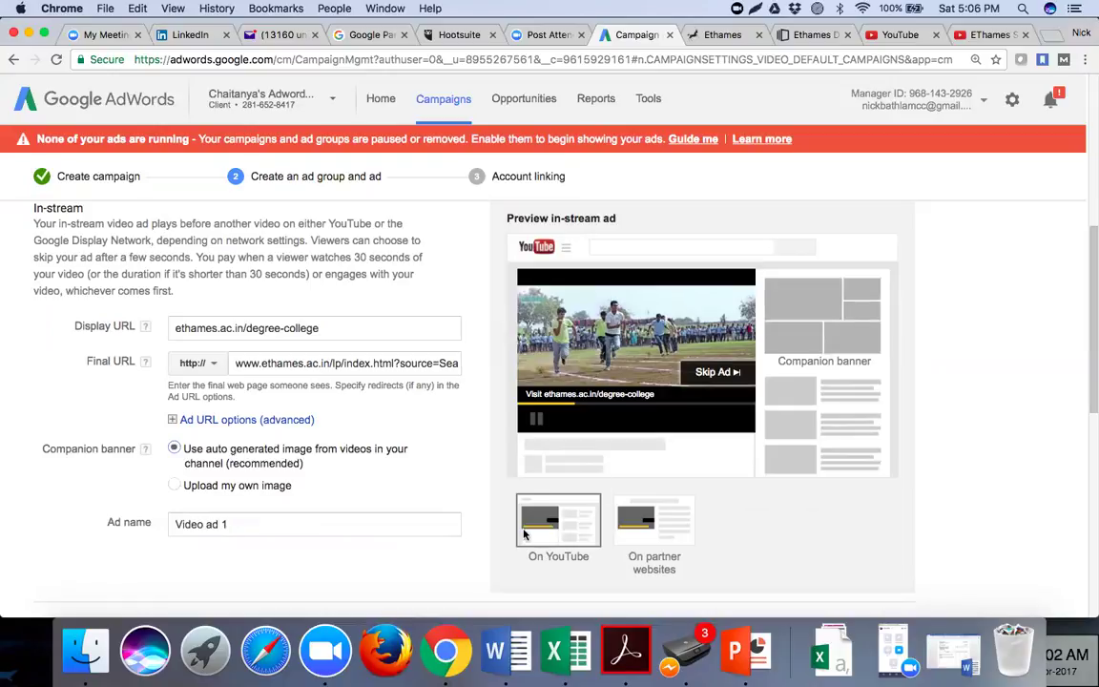
Switch to the Youtube Paid Advertising document in Word, examine the companion banner in the Amul ad screenshot, and return to AdWords in Chrome.
left_click(512, 651)
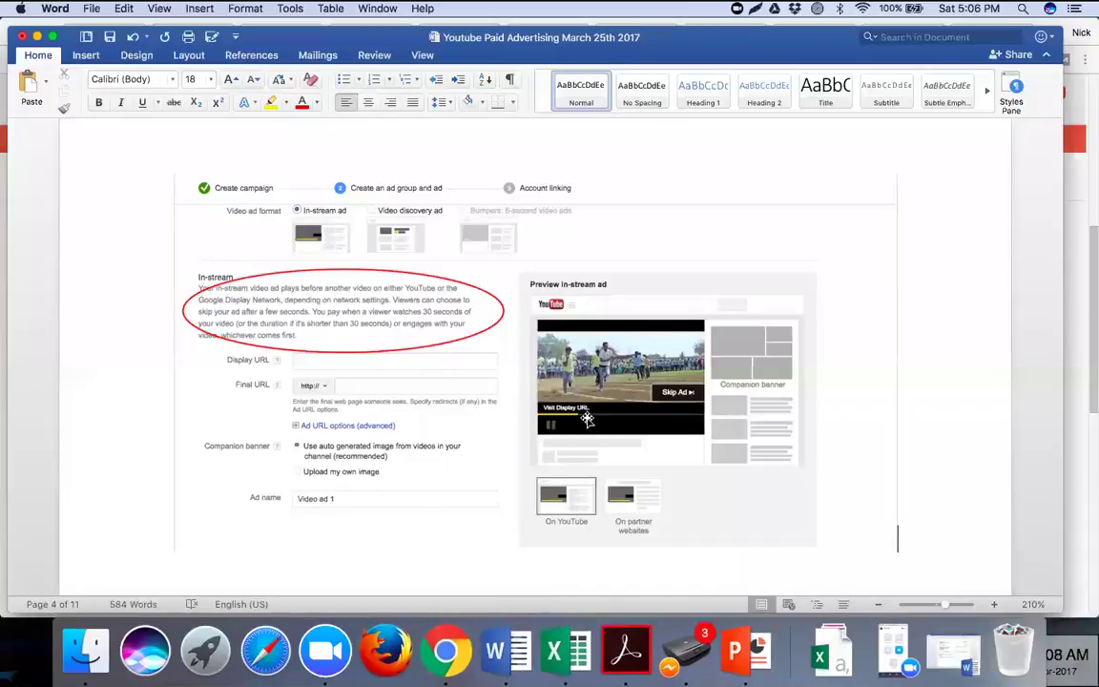
scroll(587, 420, "up", 3)
scroll(587, 420, "up", 10)
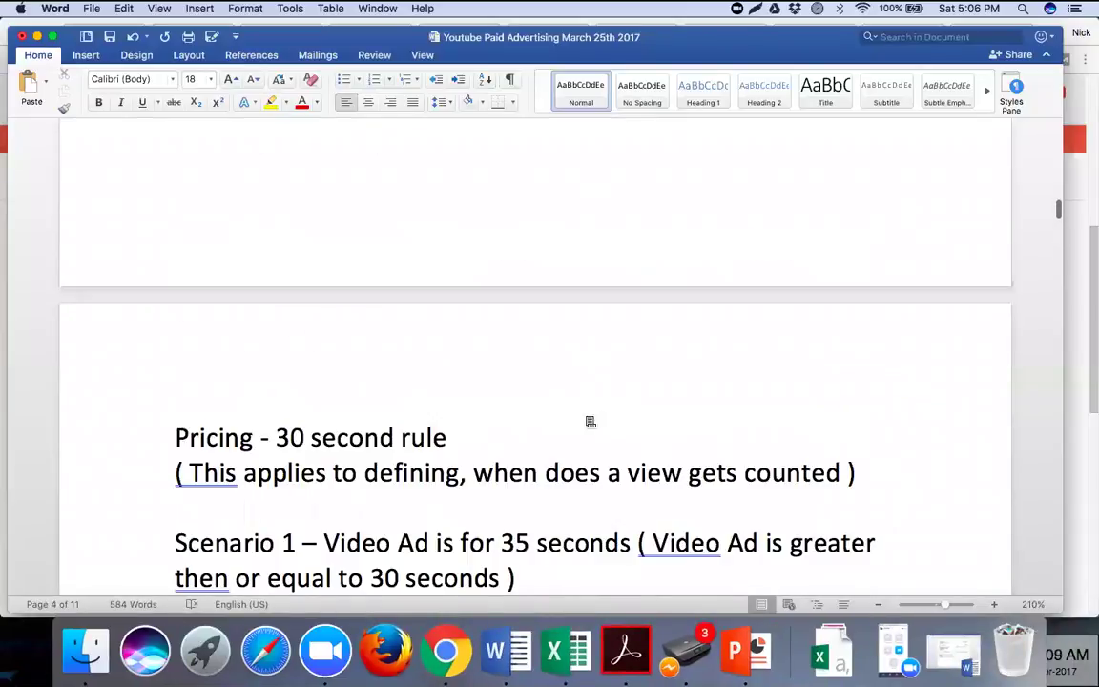
scroll(587, 420, "up", 15)
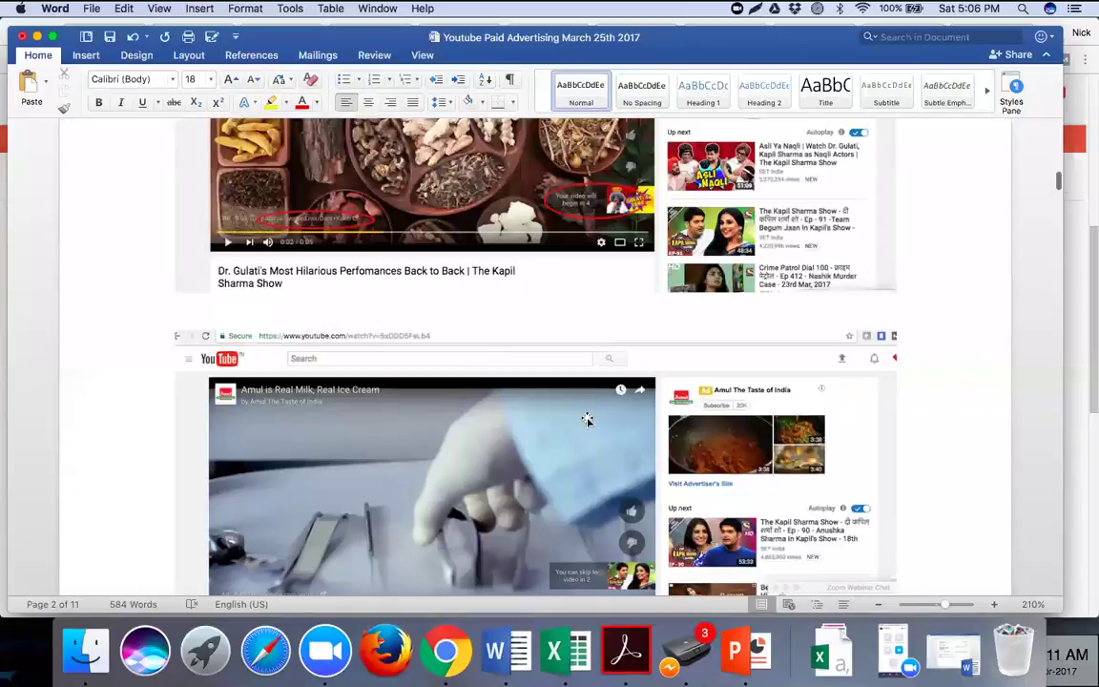
scroll(587, 420, "down", 2)
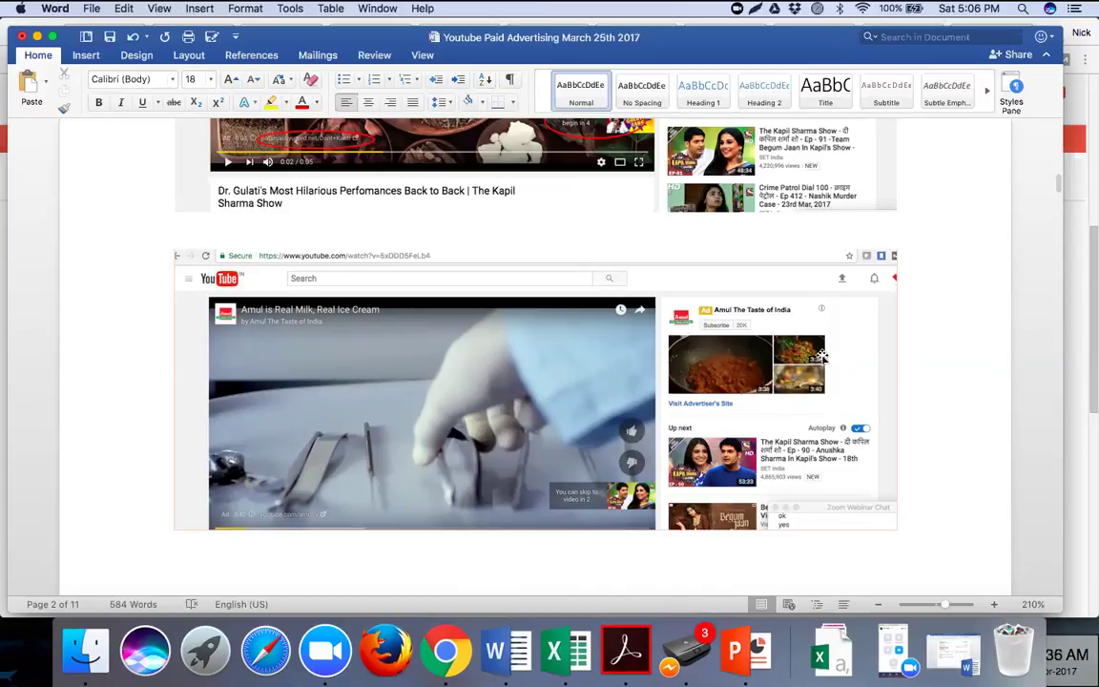
left_click(442, 658)
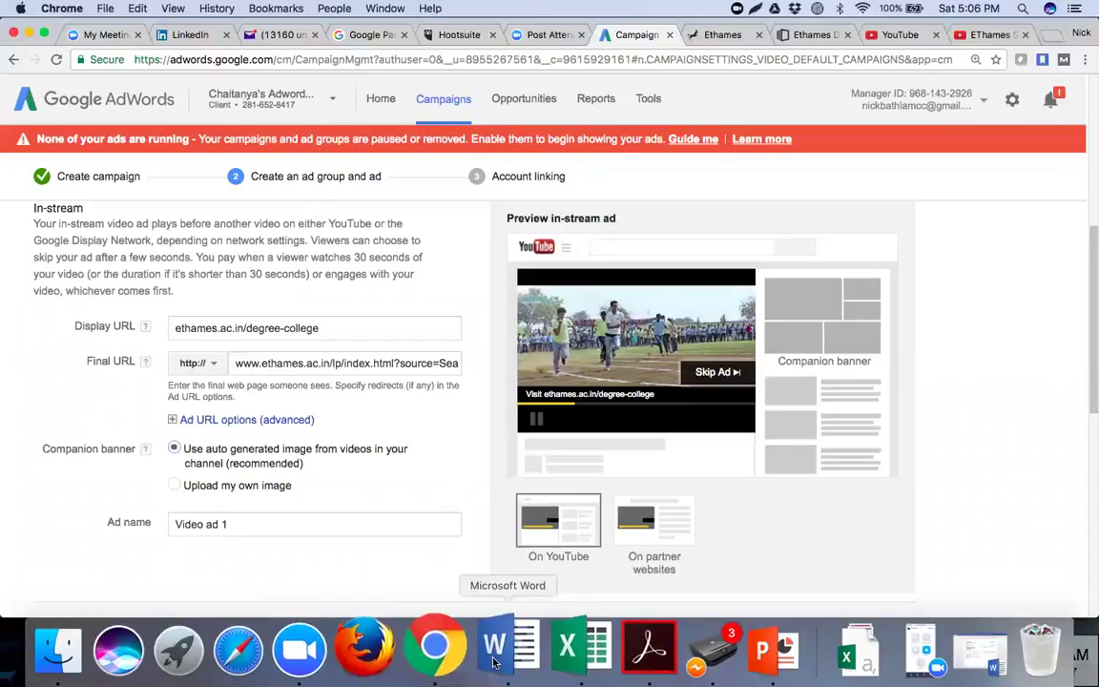
Go back to the Word document and examine the annotated Companion Banner in the Patanjali Dant Kanti ad screenshot.
left_click(494, 662)
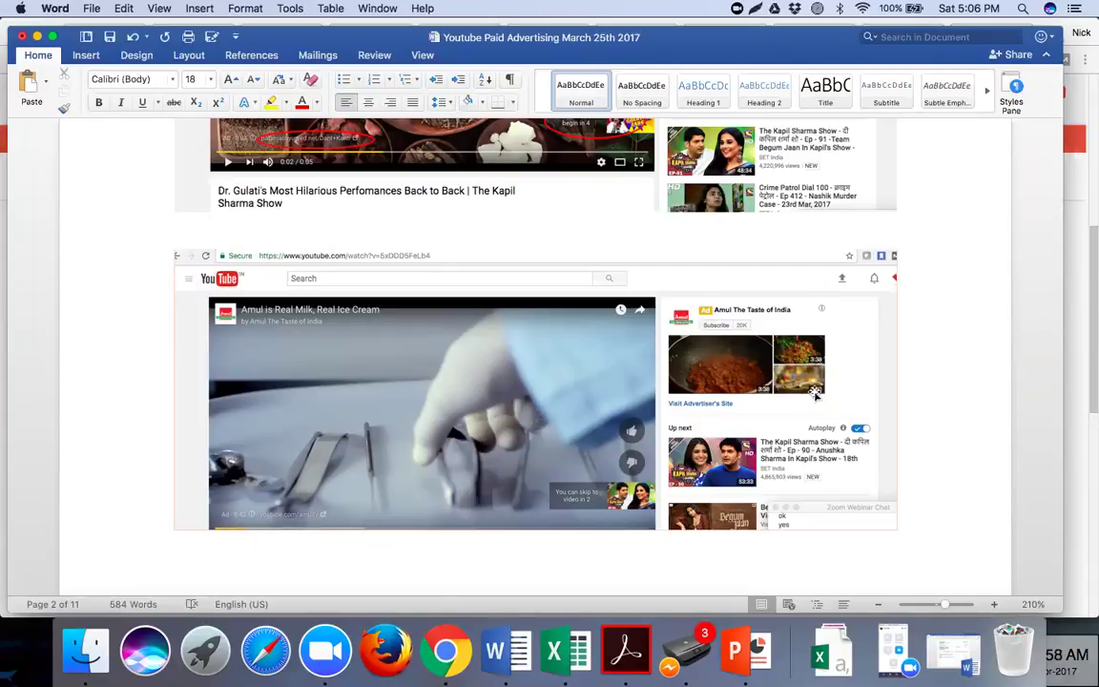
scroll(787, 354, "up", 2)
scroll(788, 354, "up", 2)
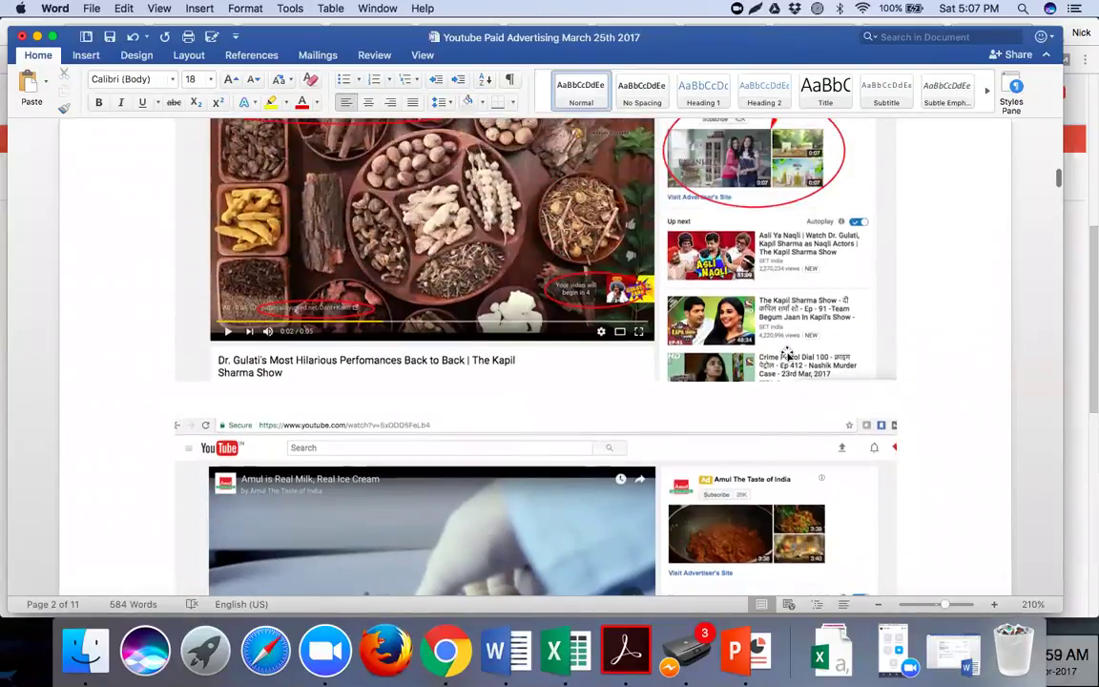
scroll(787, 354, "up", 3)
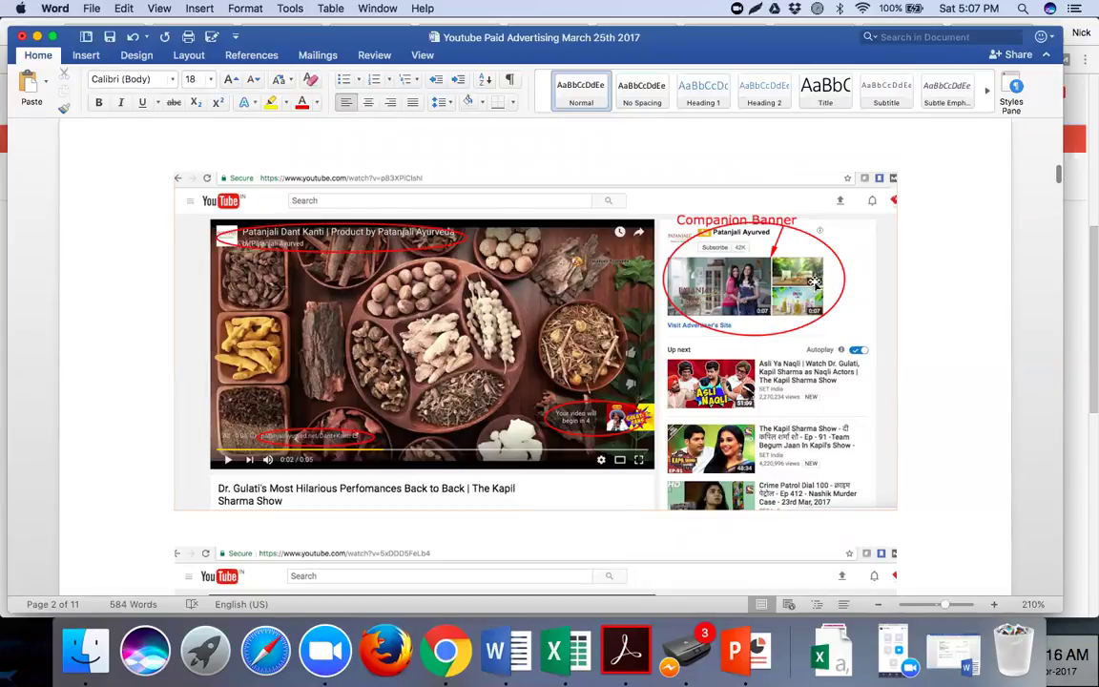
scroll(633, 334, "up", 2)
scroll(633, 334, "up", 10)
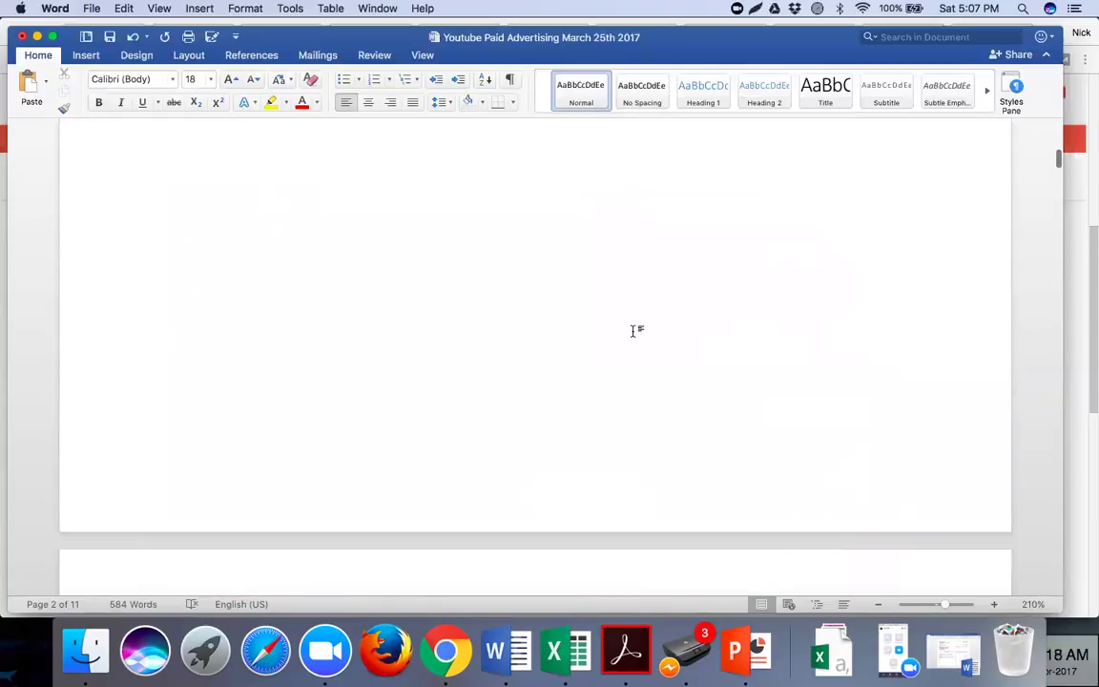
Examine the Hero in-stream ad screenshot with its Skip Ad marking in the Word document, and return to AdWords in Chrome.
scroll(633, 334, "up", 6)
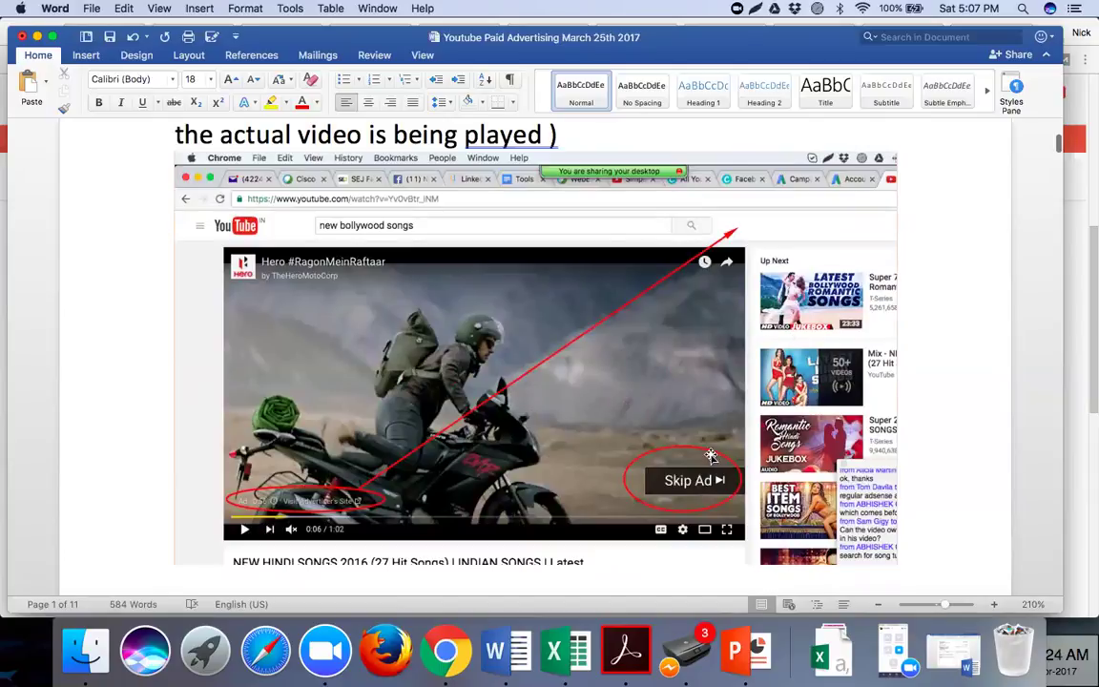
scroll(712, 454, "down", 10)
scroll(712, 456, "down", 15)
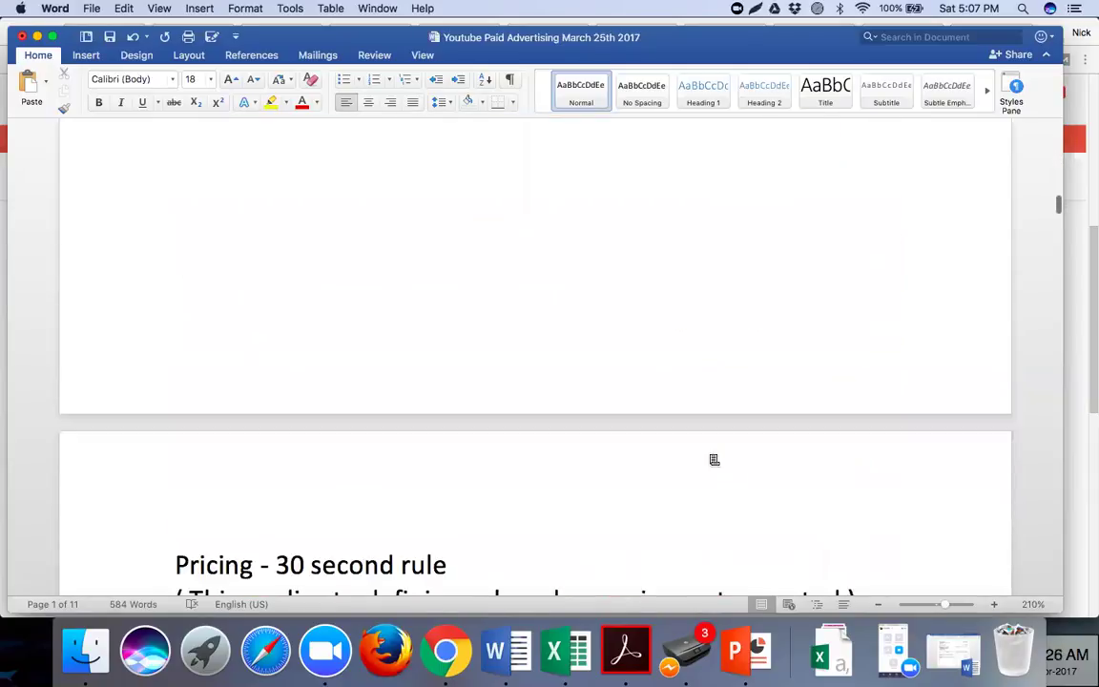
left_click(1074, 506)
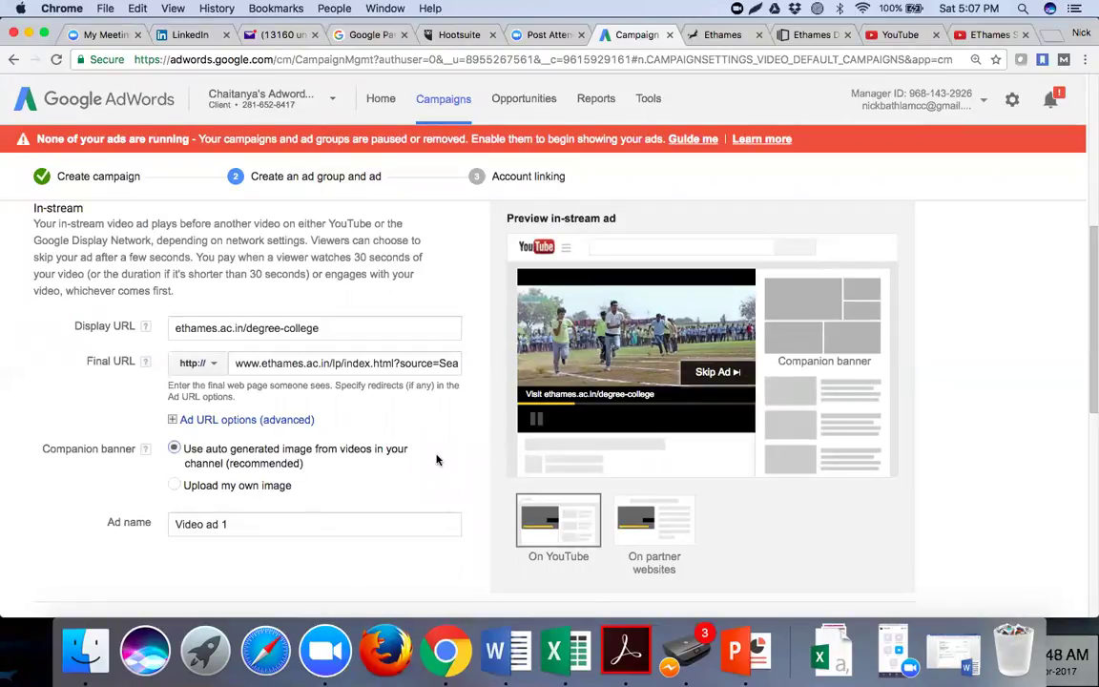
Rename the in-stream ad as Test Video ad 1.
scroll(437, 460, "down", 1)
scroll(437, 460, "down", 3)
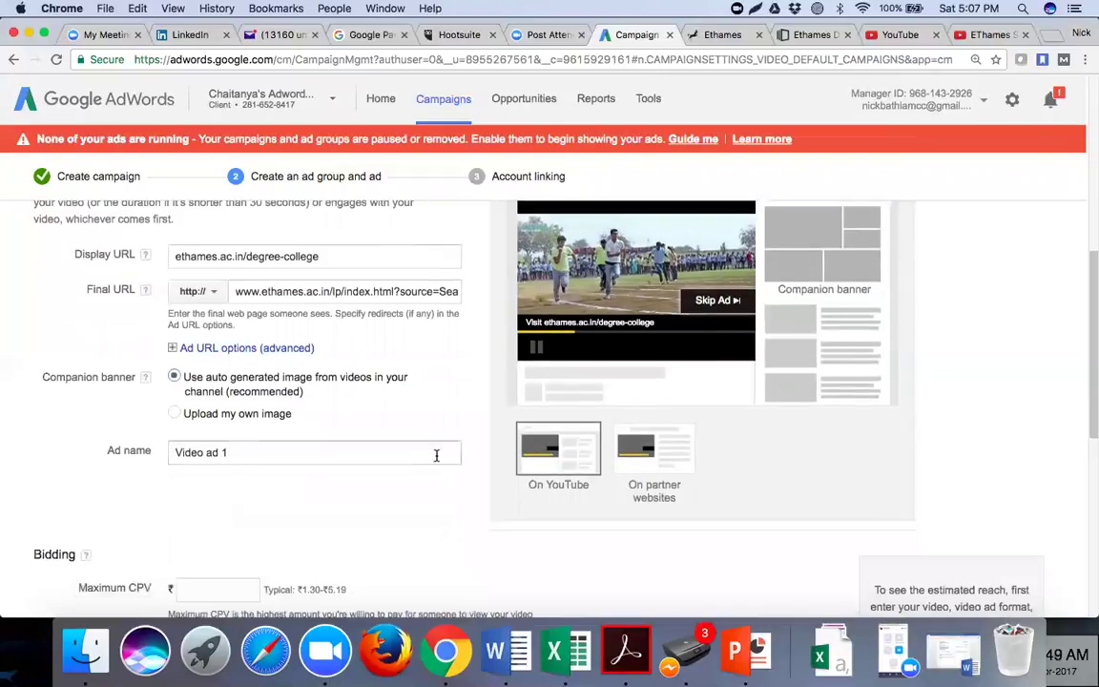
left_click(172, 453)
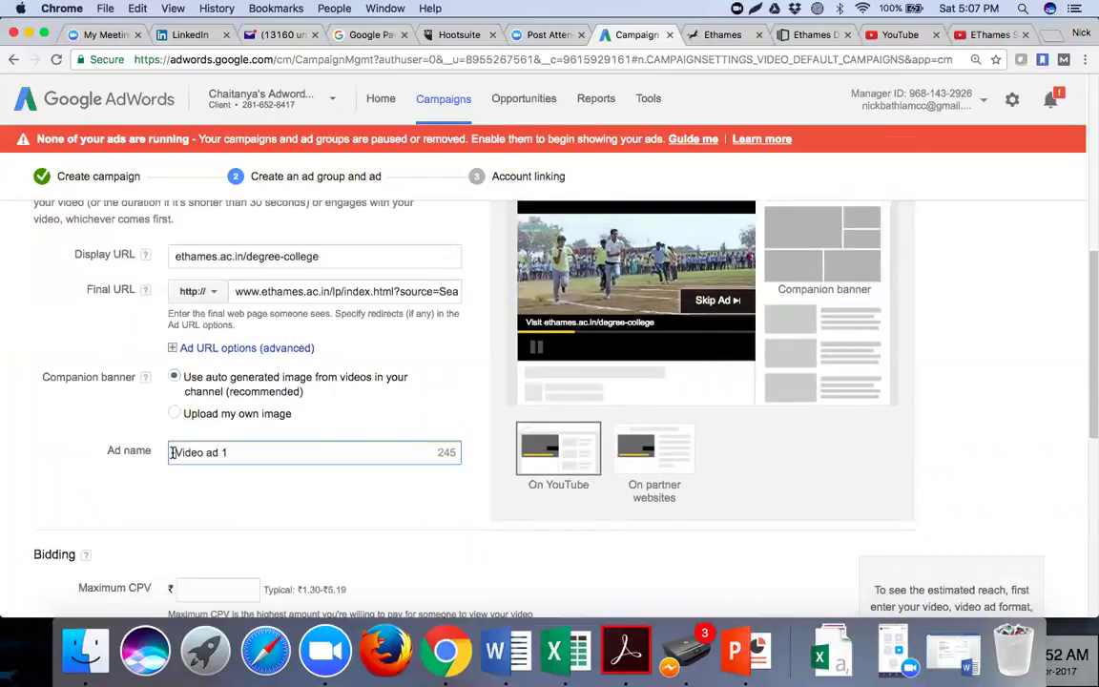
type("Test")
left_click(193, 501)
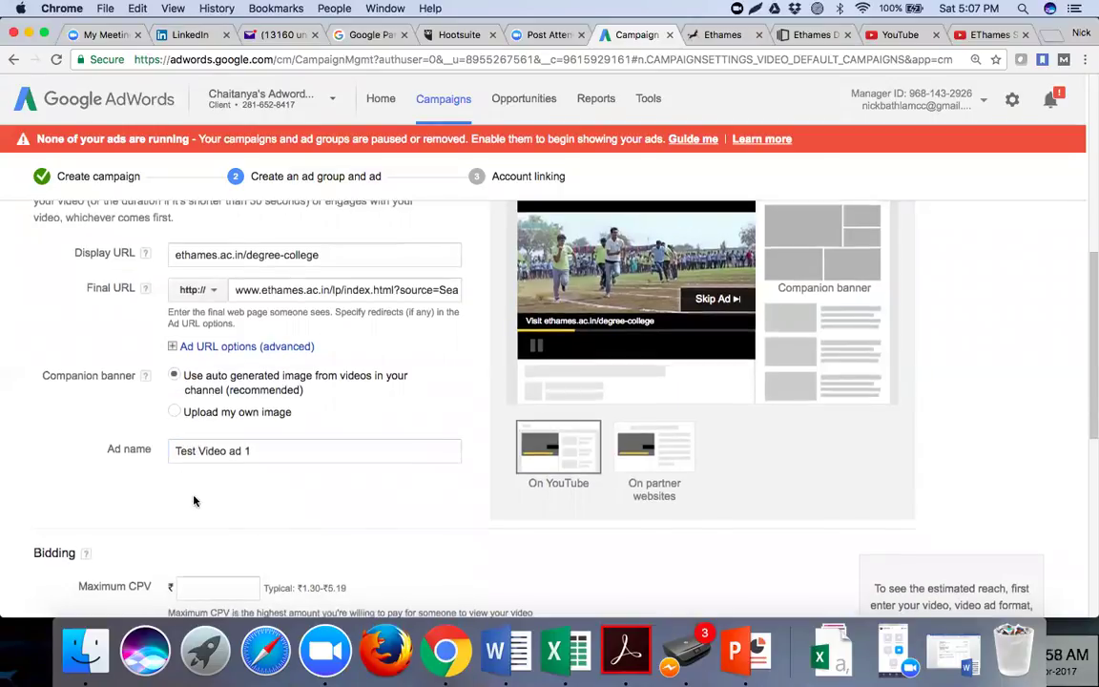
Set the ad group's maximum CPV bid to ₹5.20.
scroll(194, 501, "down", 3)
scroll(194, 501, "down", 2)
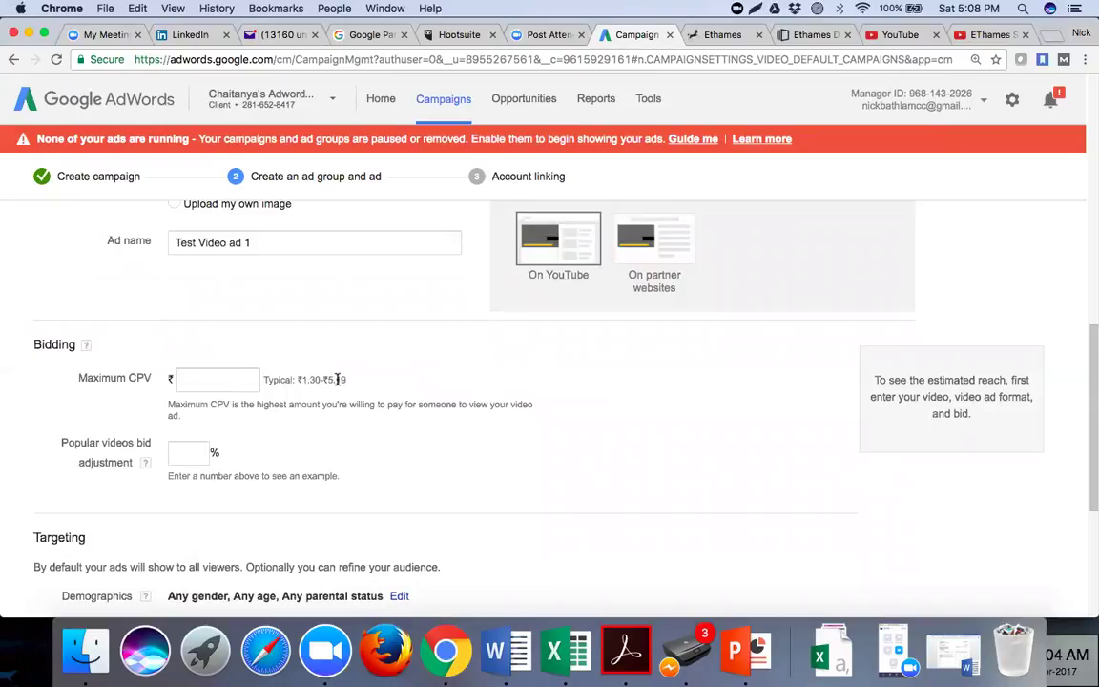
left_click(213, 383)
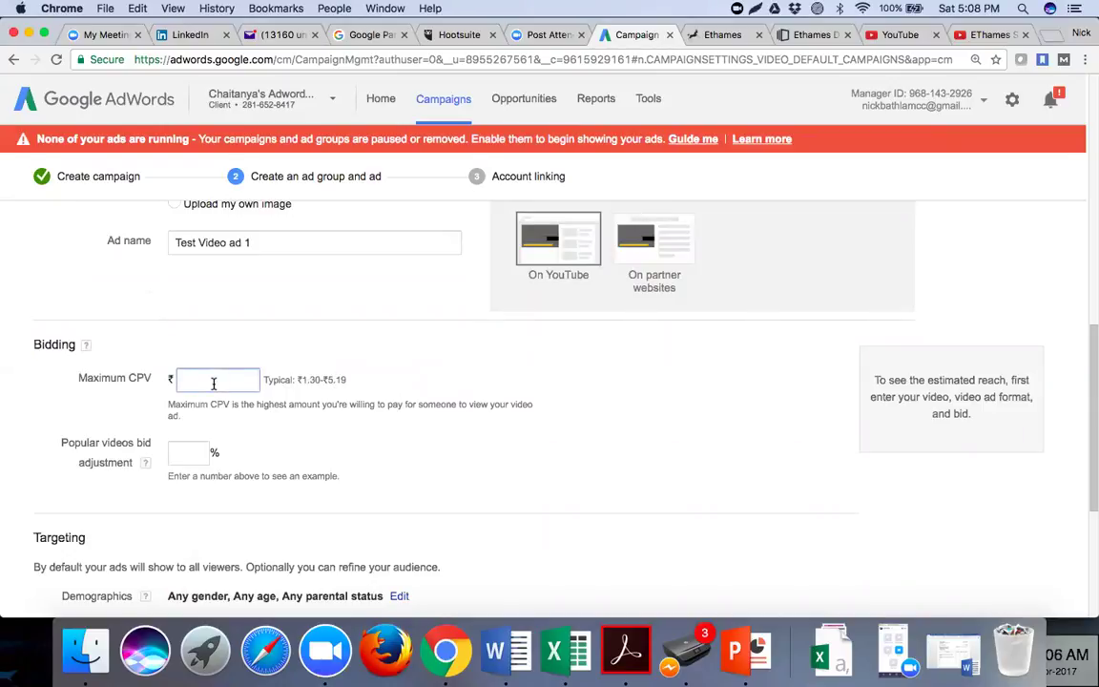
type("5.00")
key("BackSpace")
key("BackSpace")
type("20")
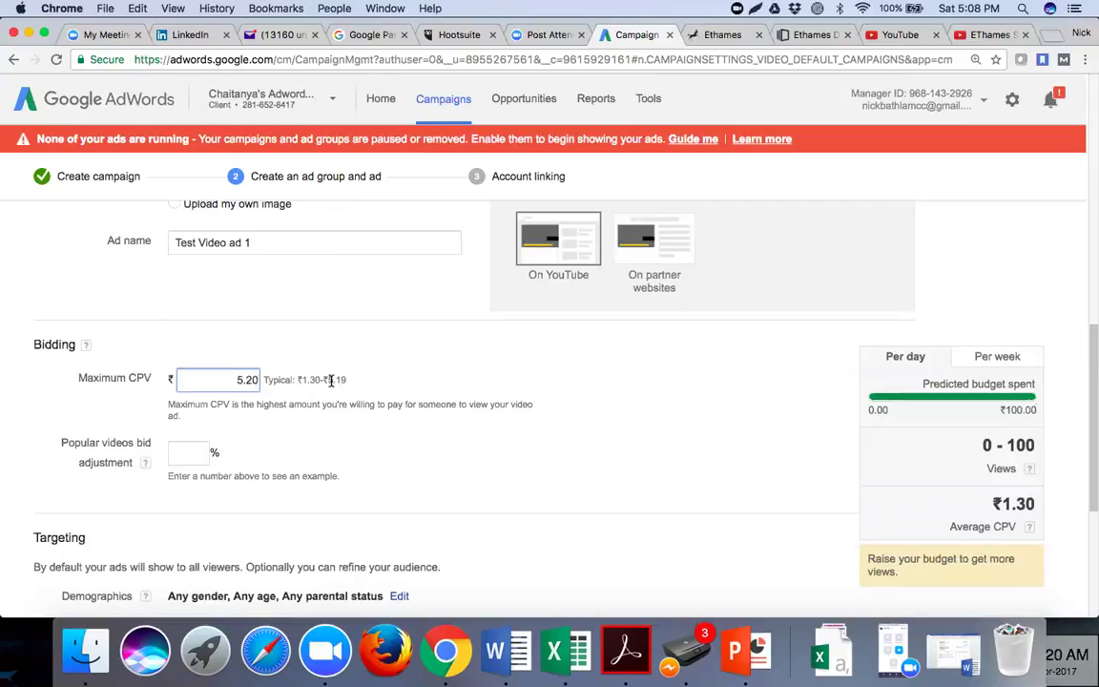
Set the popular videos bid adjustment to 10%.
left_click(196, 453)
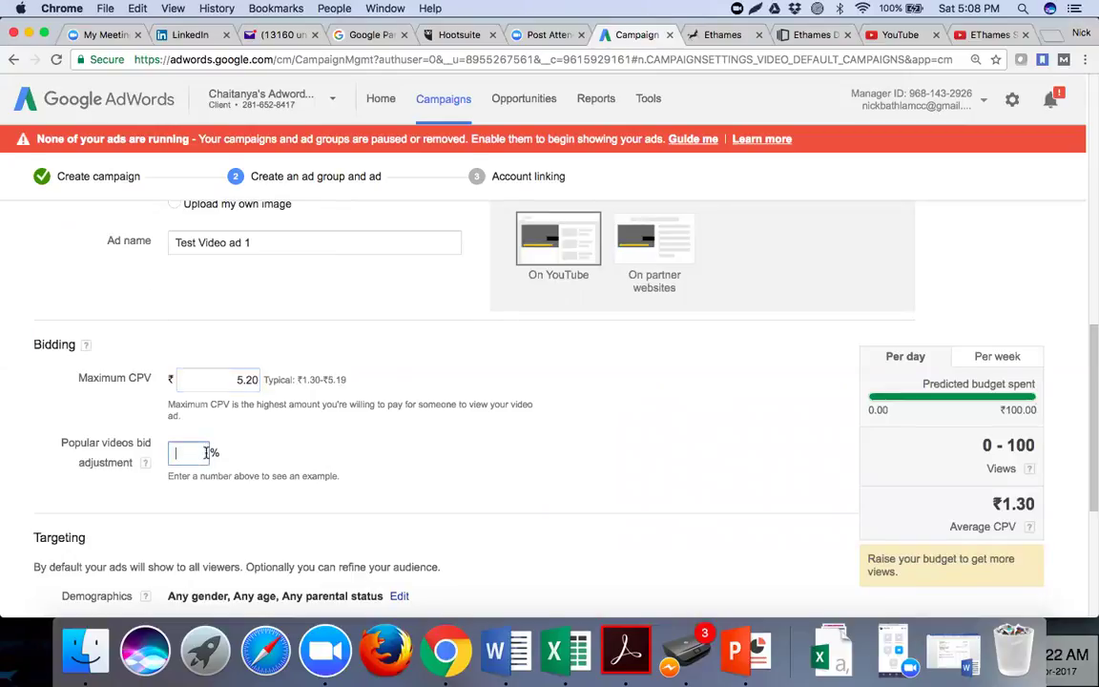
scroll(315, 451, "down", 1)
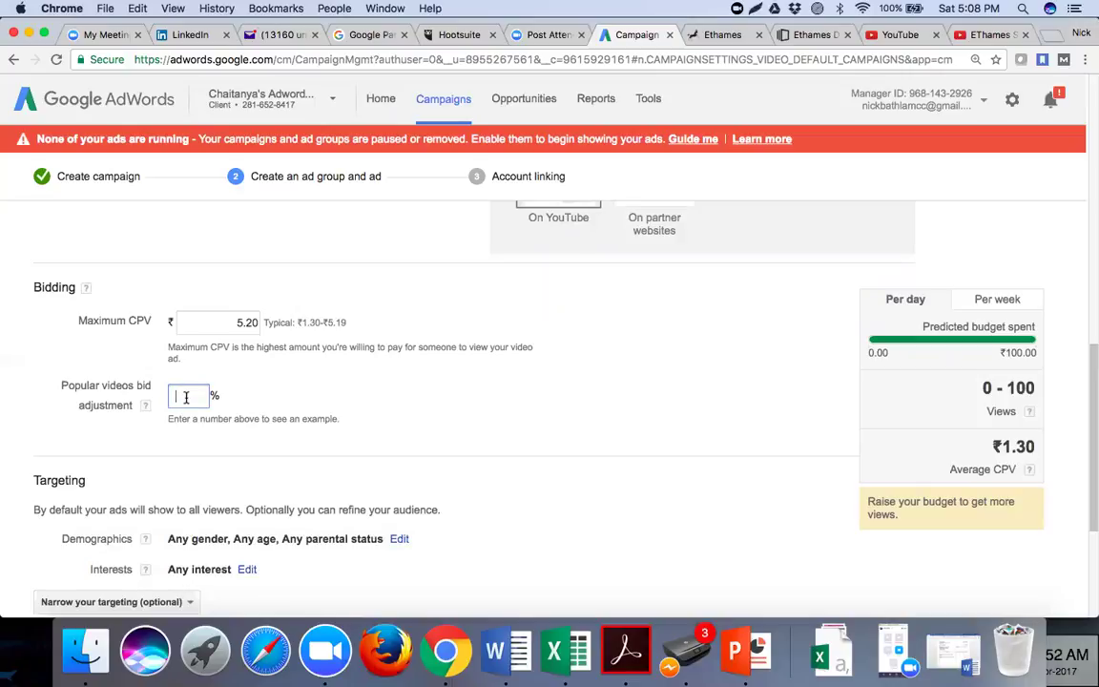
type("10")
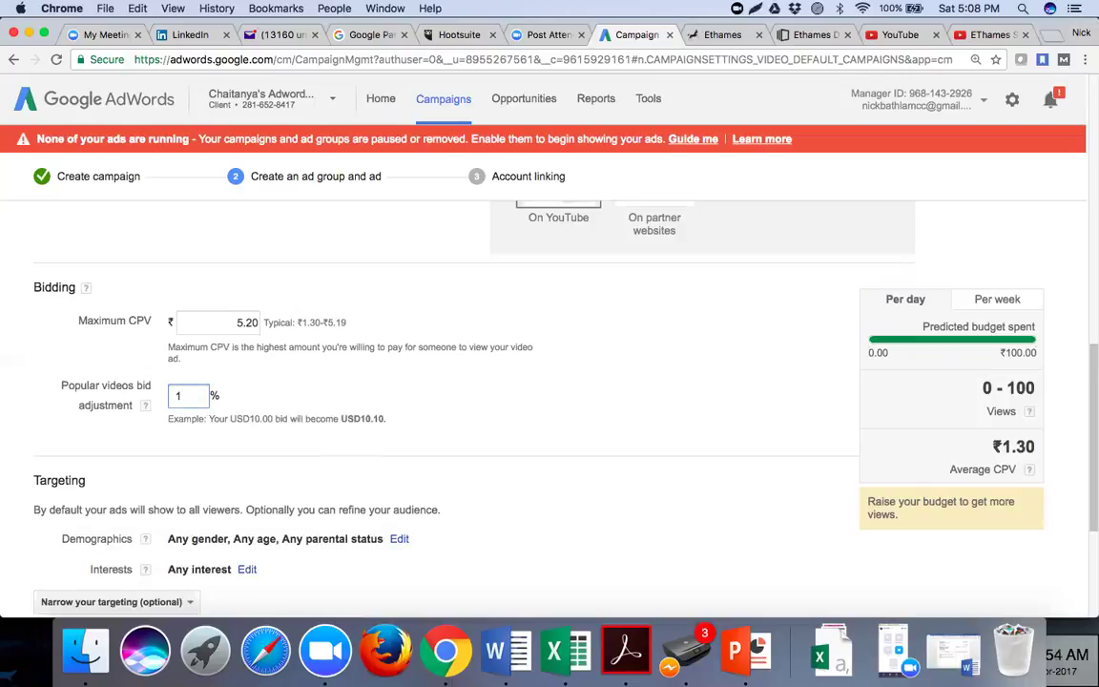
left_click(517, 417)
Narrow the ad group's targeting by Placements and choose to search for placements instead of adding them manually.
scroll(518, 419, "down", 2)
scroll(517, 418, "down", 1)
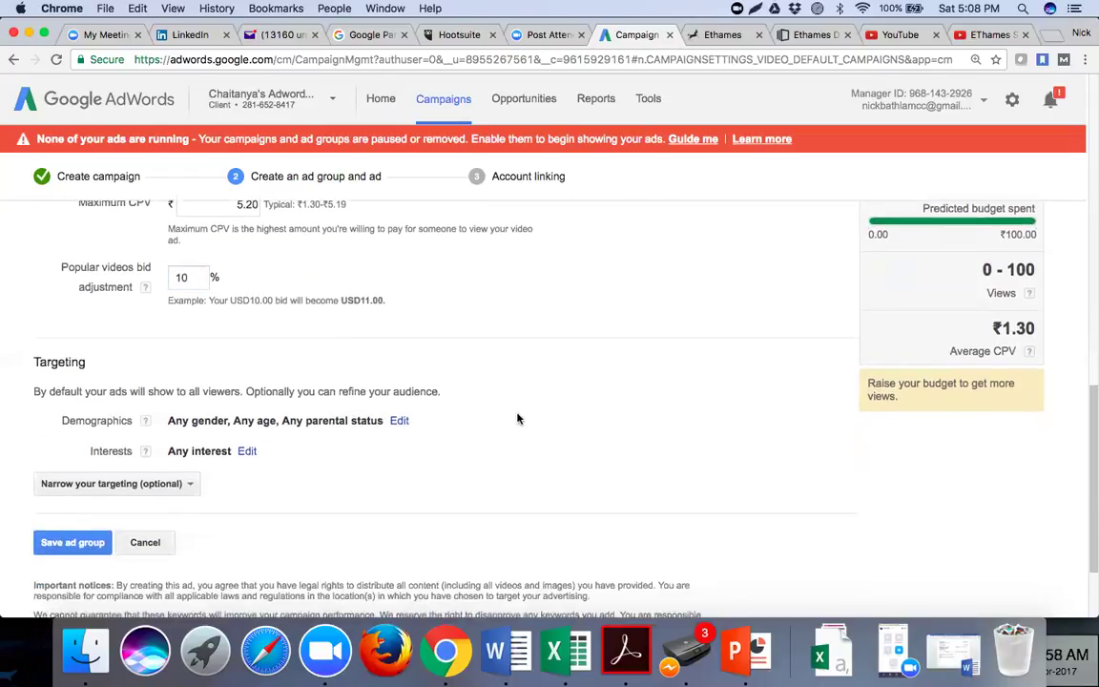
scroll(517, 418, "down", 2)
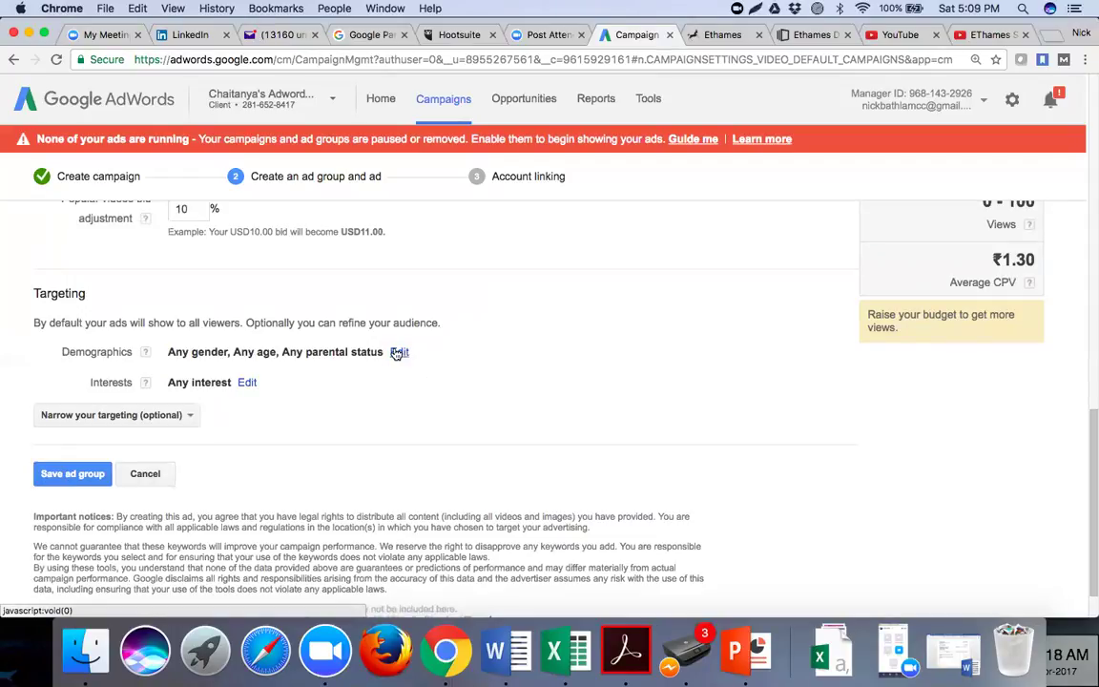
left_click(190, 416)
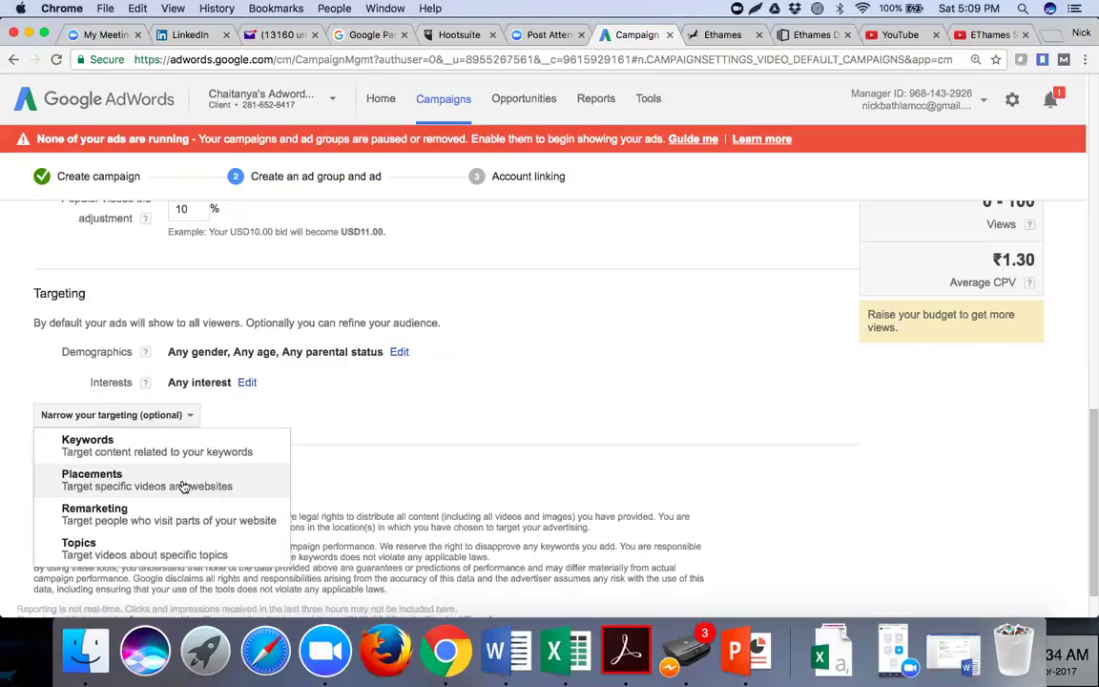
left_click(183, 487)
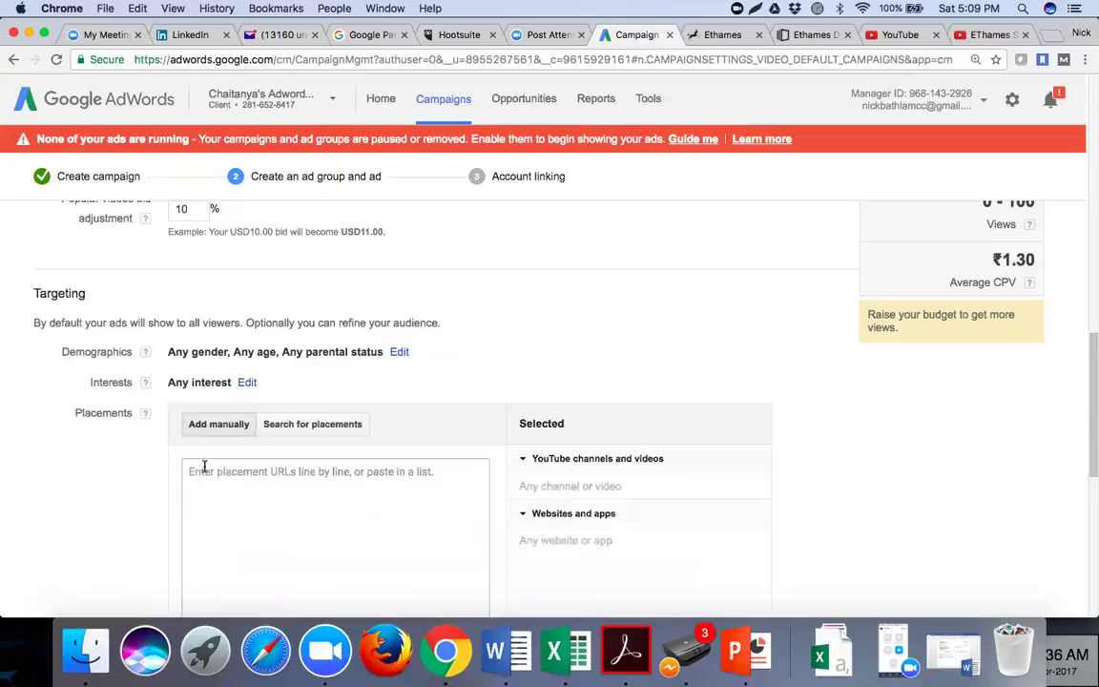
scroll(458, 383, "down", 3)
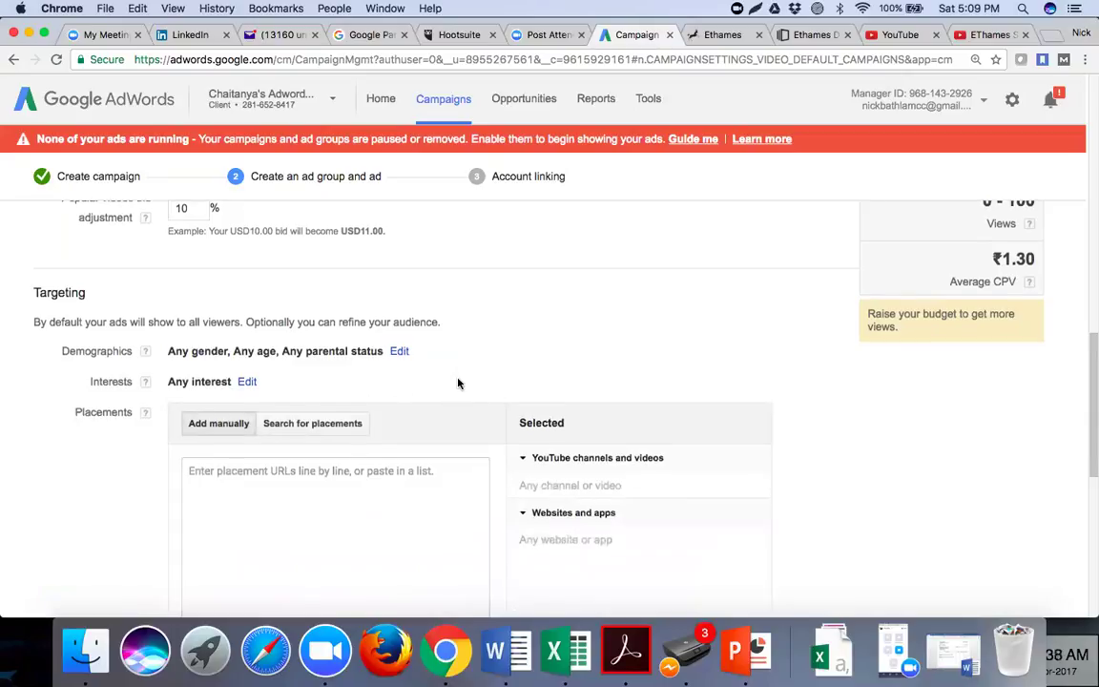
scroll(458, 382, "down", 2)
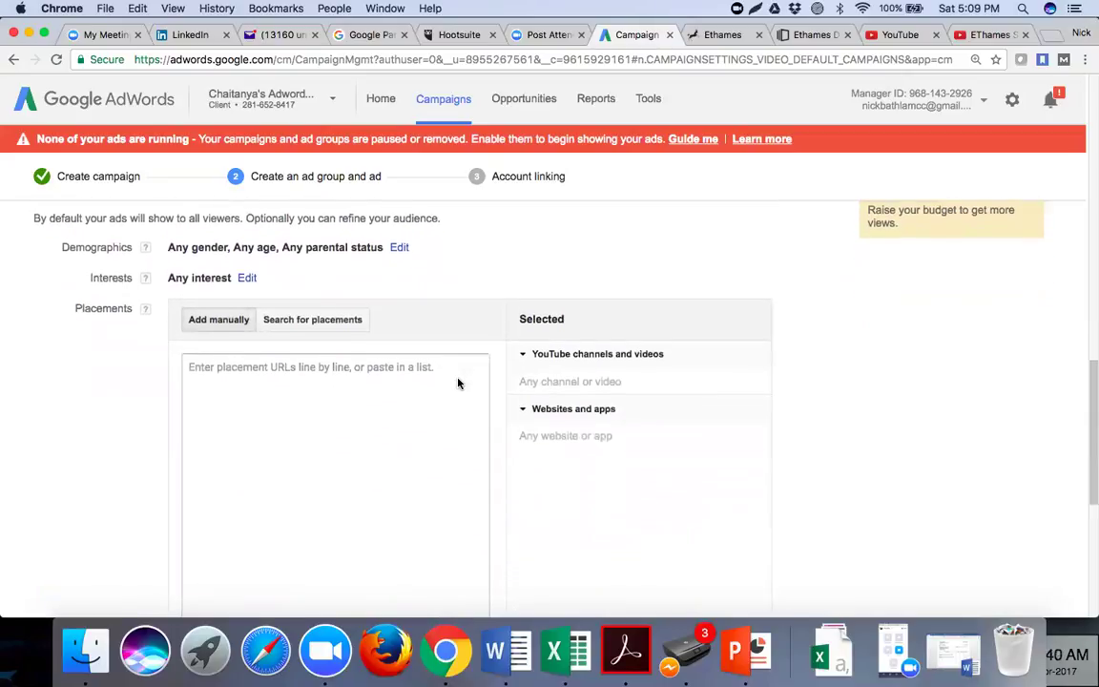
left_click(303, 321)
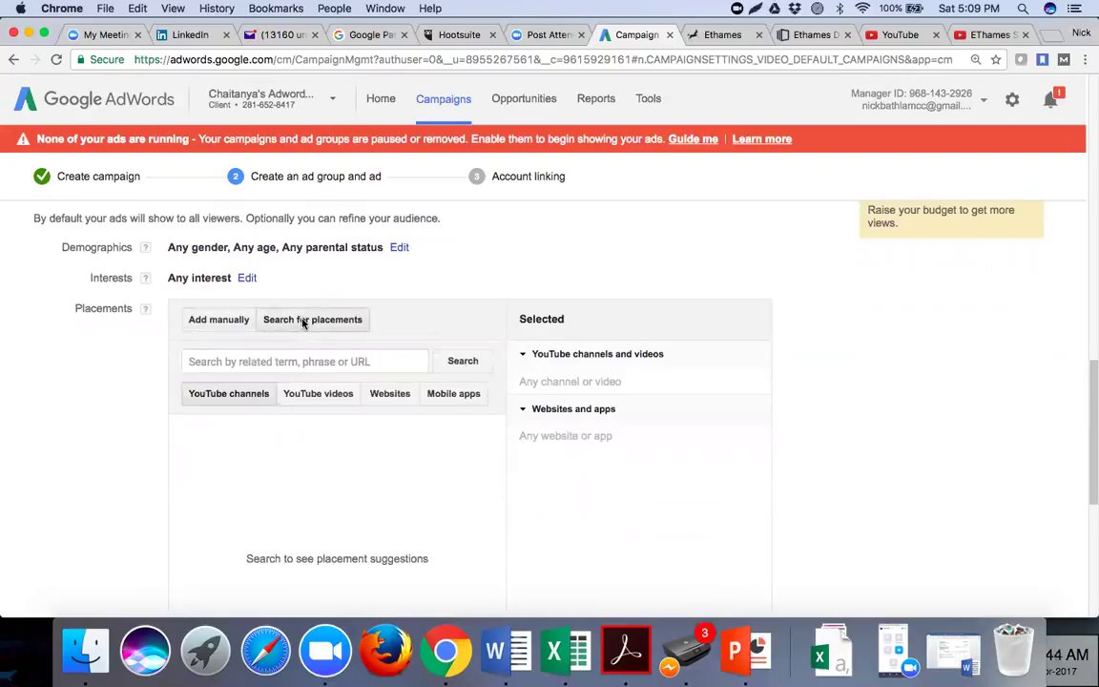
Search the YouTube channel placements for "colleges".
left_click(295, 360)
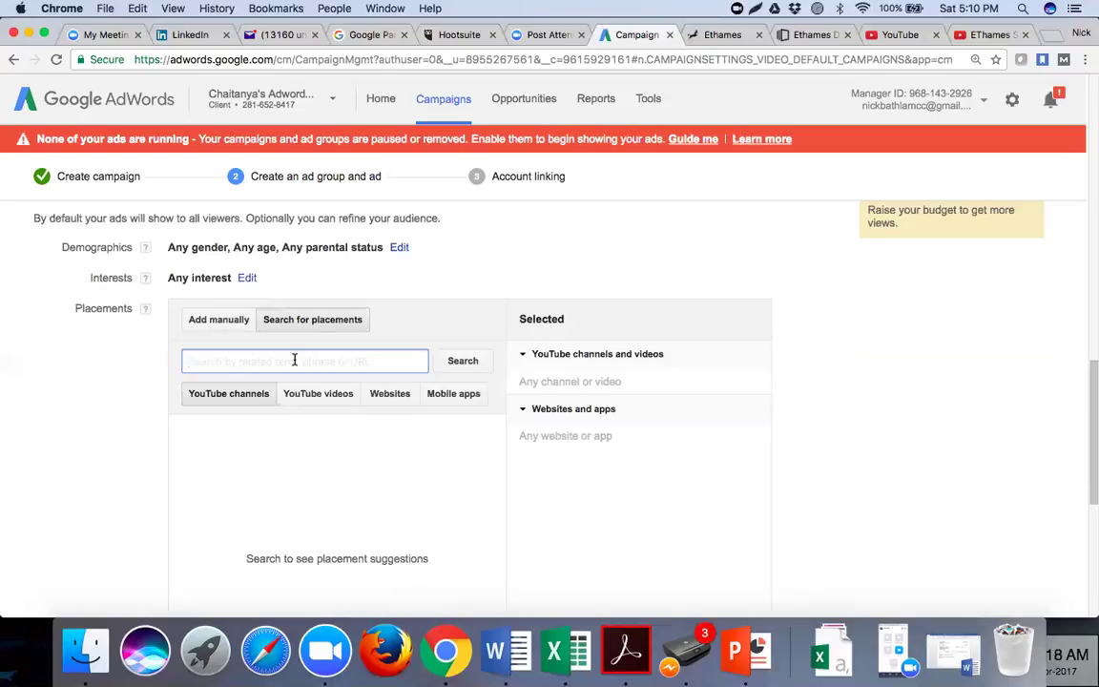
type("colleges")
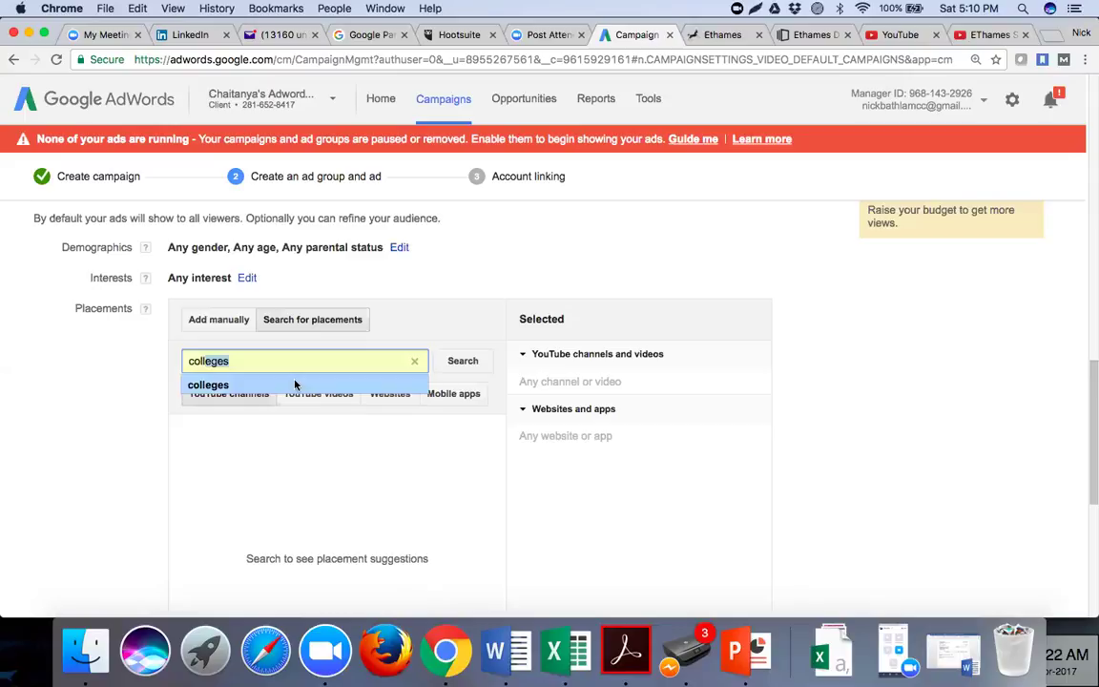
left_click(294, 384)
left_click(461, 363)
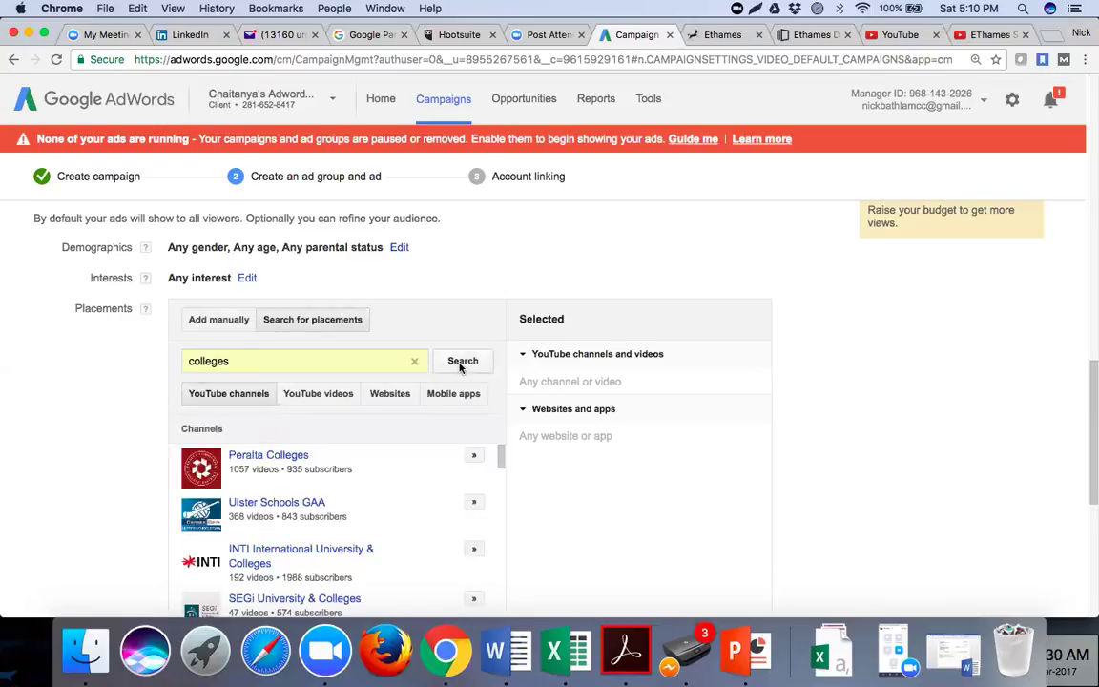
Switch the placement suggestions to YouTube videos and refine the search to "colleges in hyderabad".
scroll(129, 448, "down", 2)
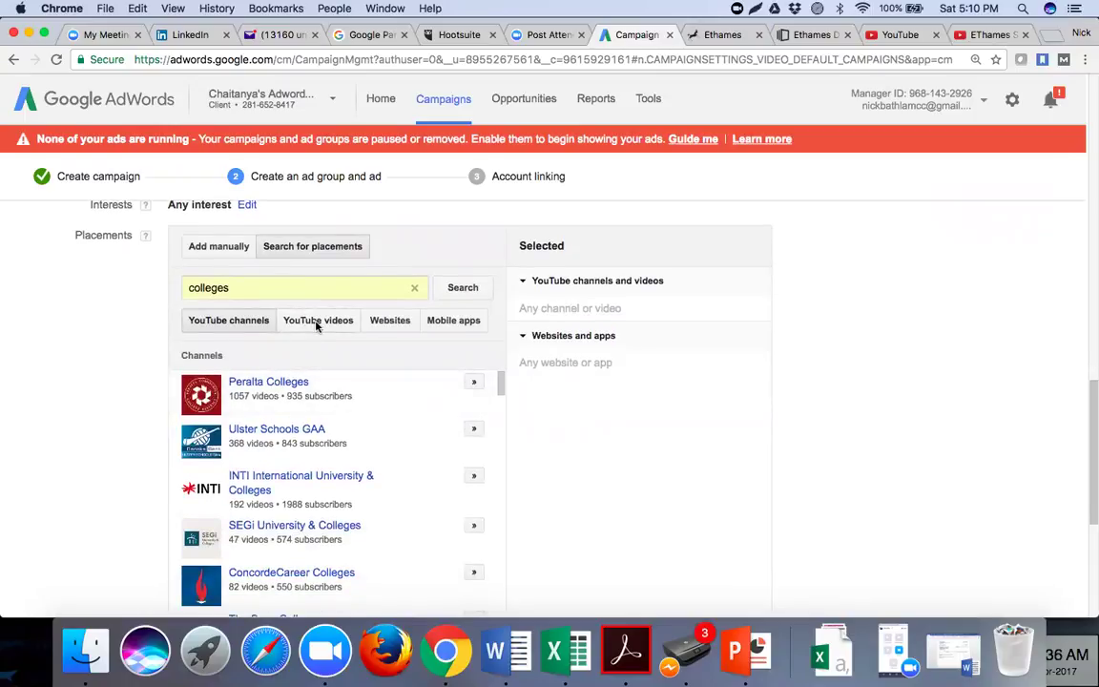
left_click(317, 323)
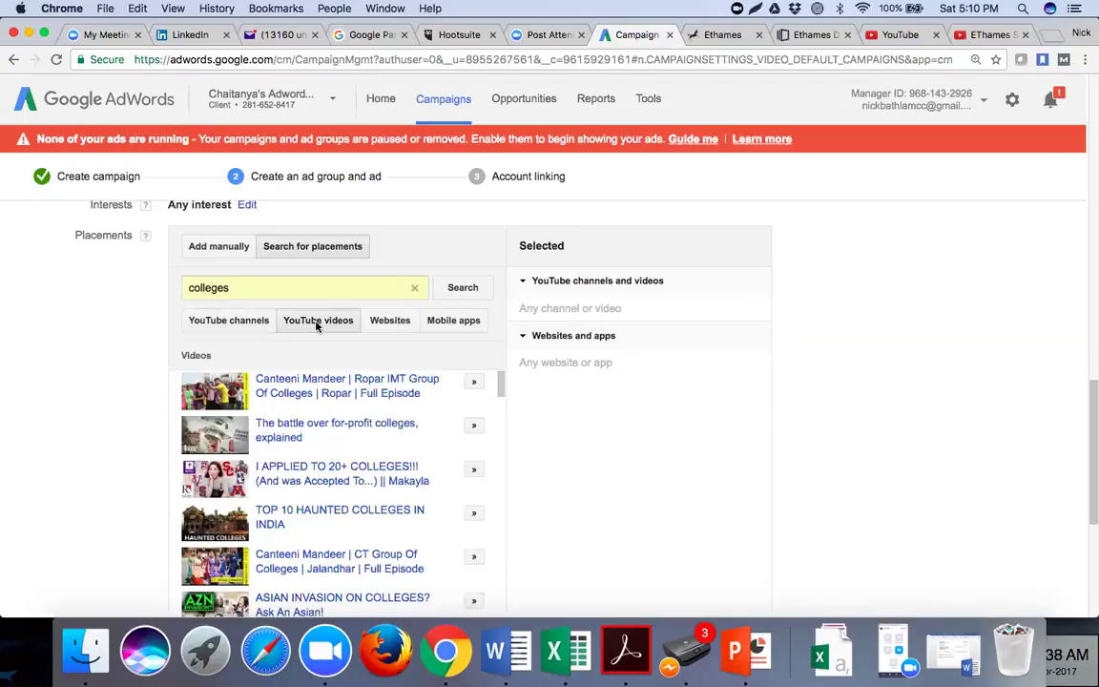
left_click(244, 289)
type("i")
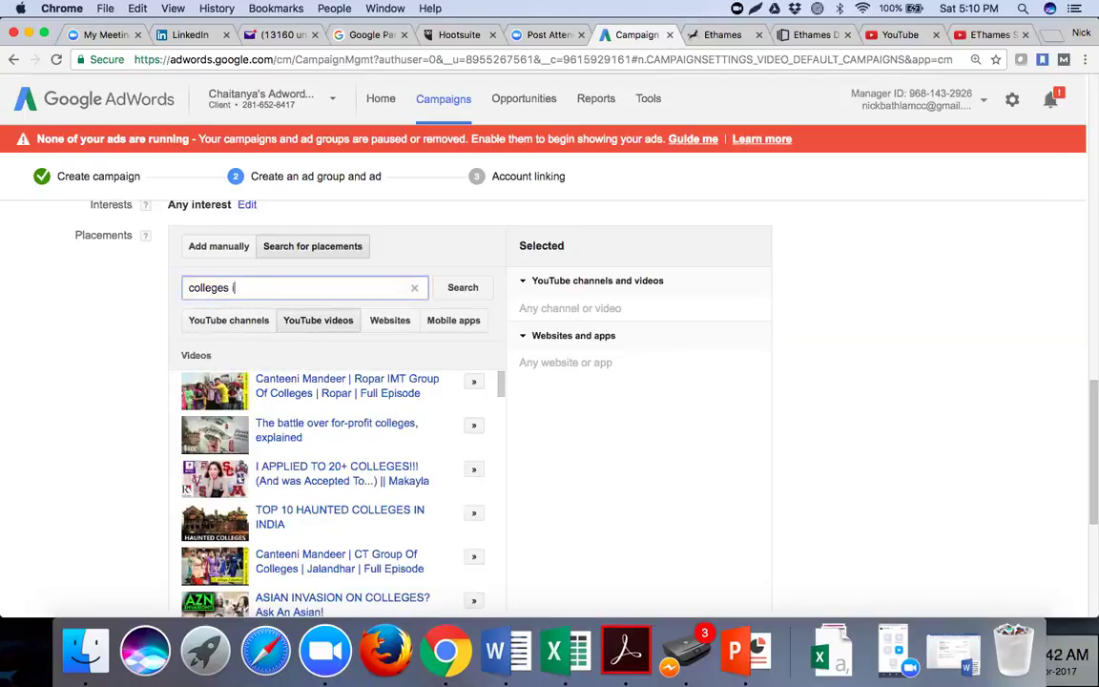
type("n hyderabad")
key("Return")
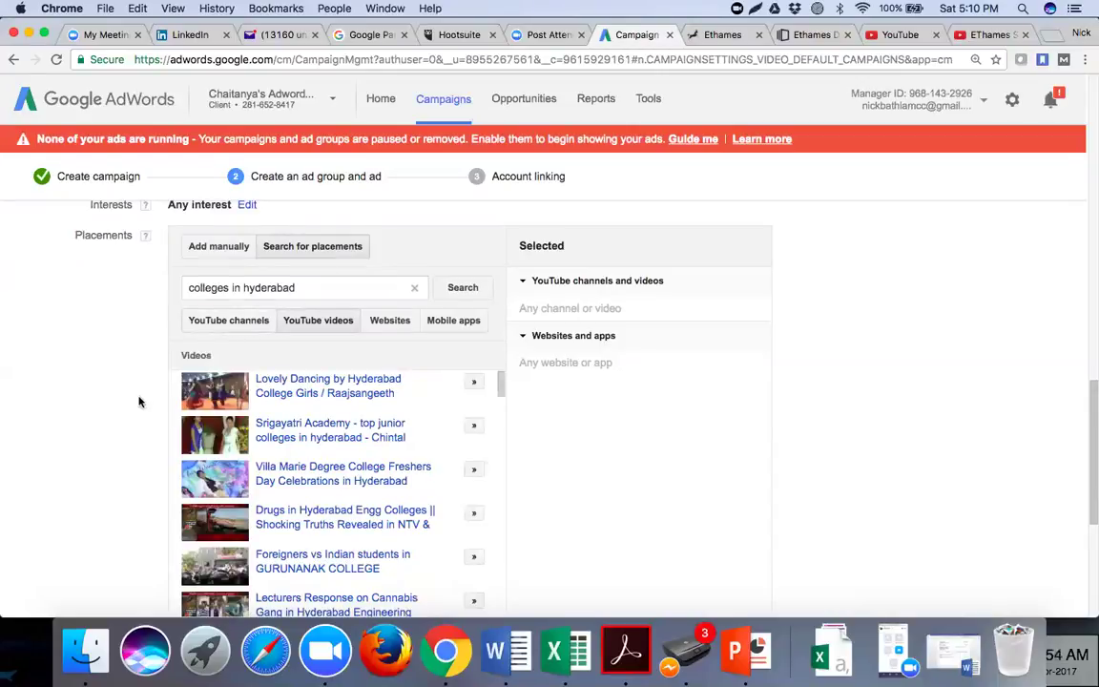
Add the YouTube video "top 10 engineering colleges in hyderabad" from the suggestions to the selected placements.
scroll(135, 406, "down", 1)
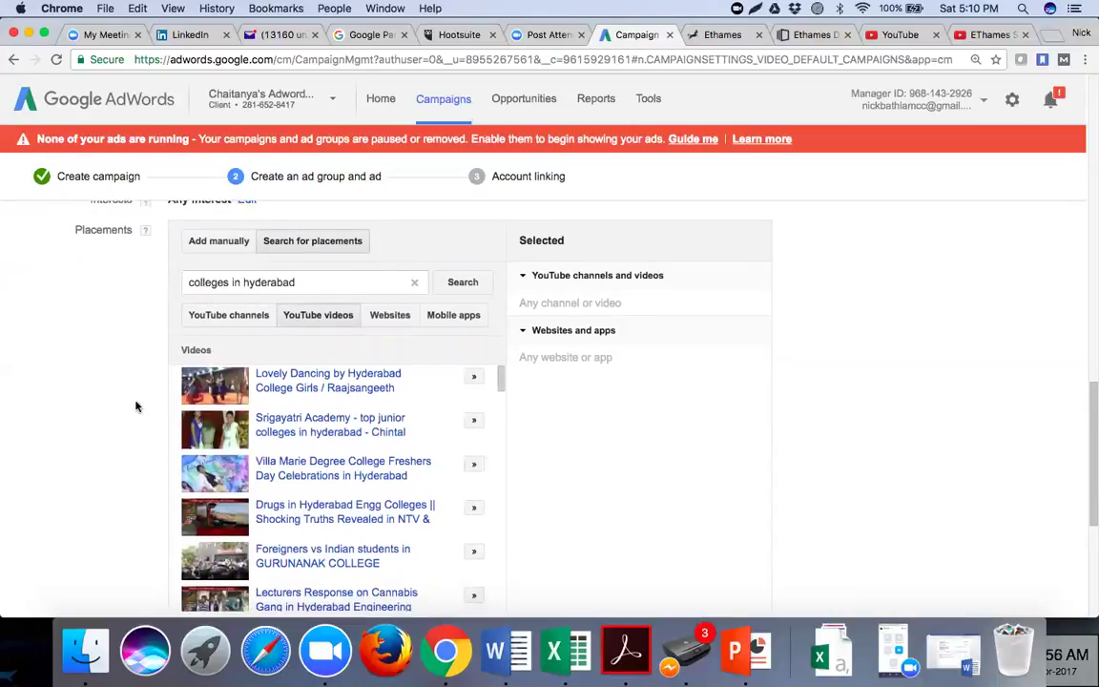
scroll(136, 407, "down", 3)
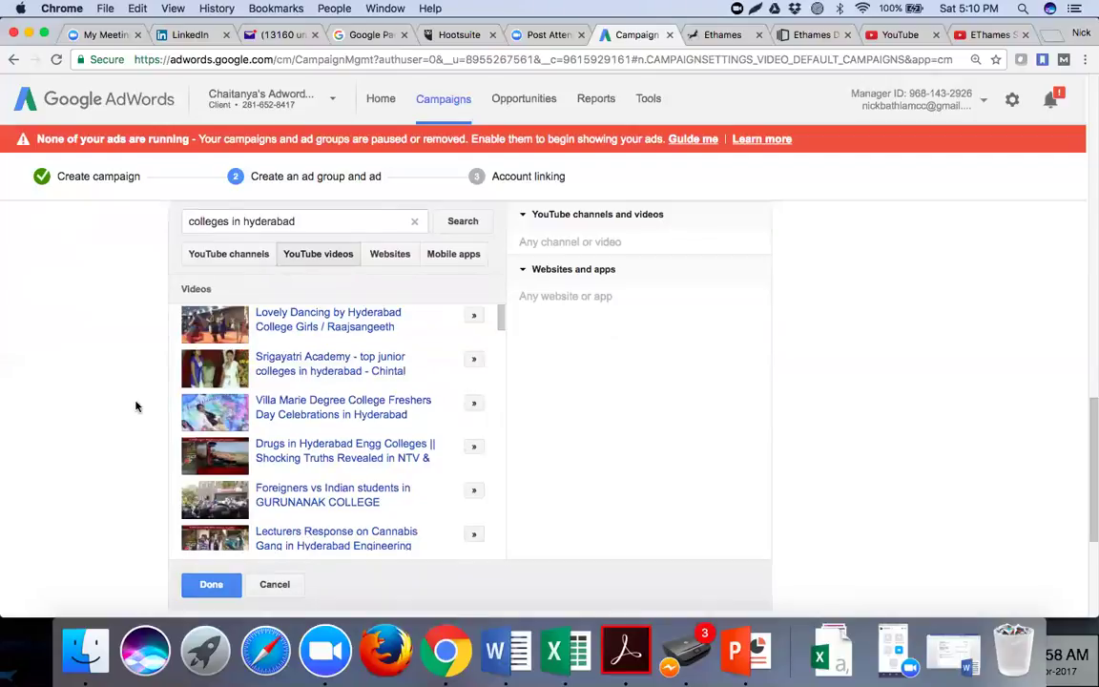
scroll(338, 439, "down", 2)
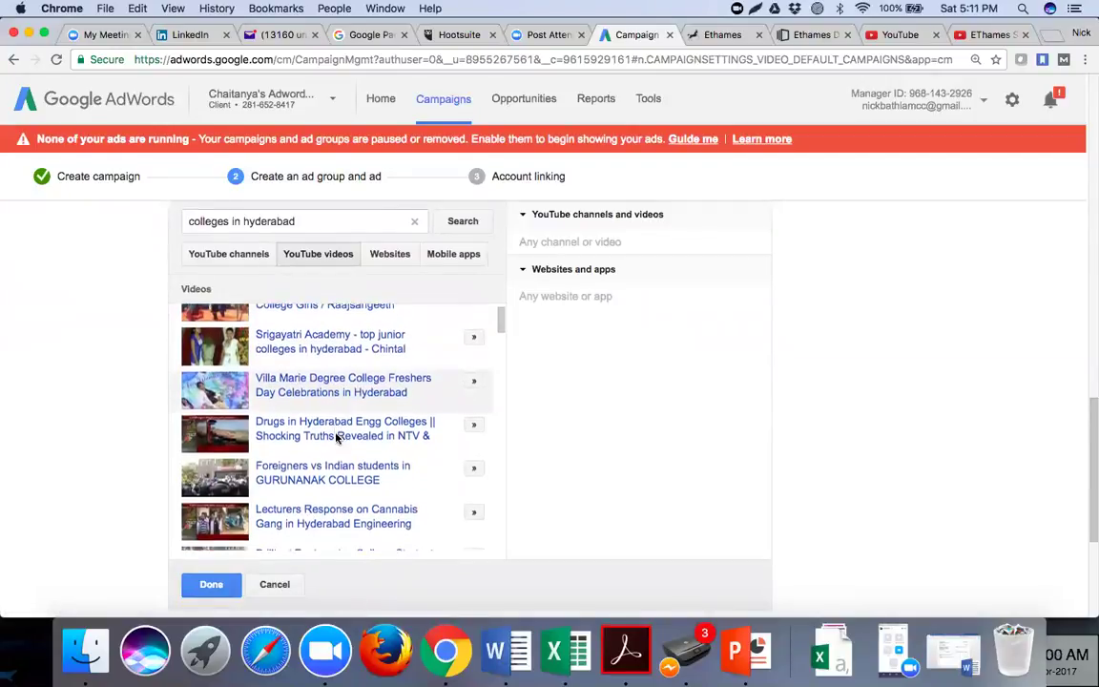
scroll(338, 439, "down", 3)
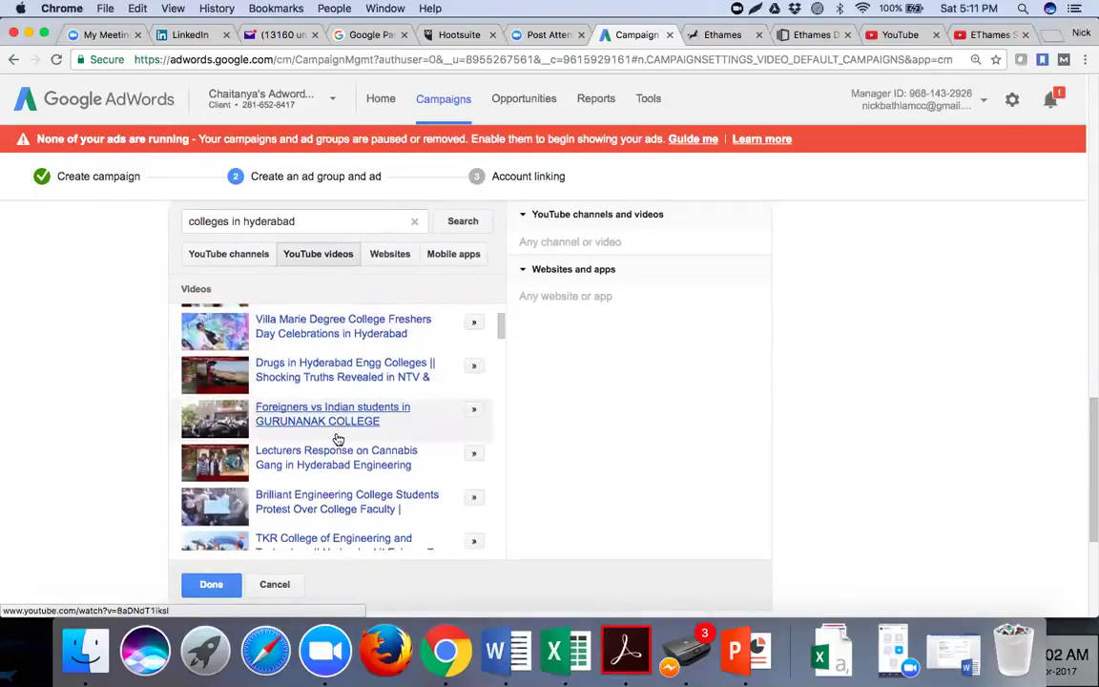
scroll(338, 439, "down", 2)
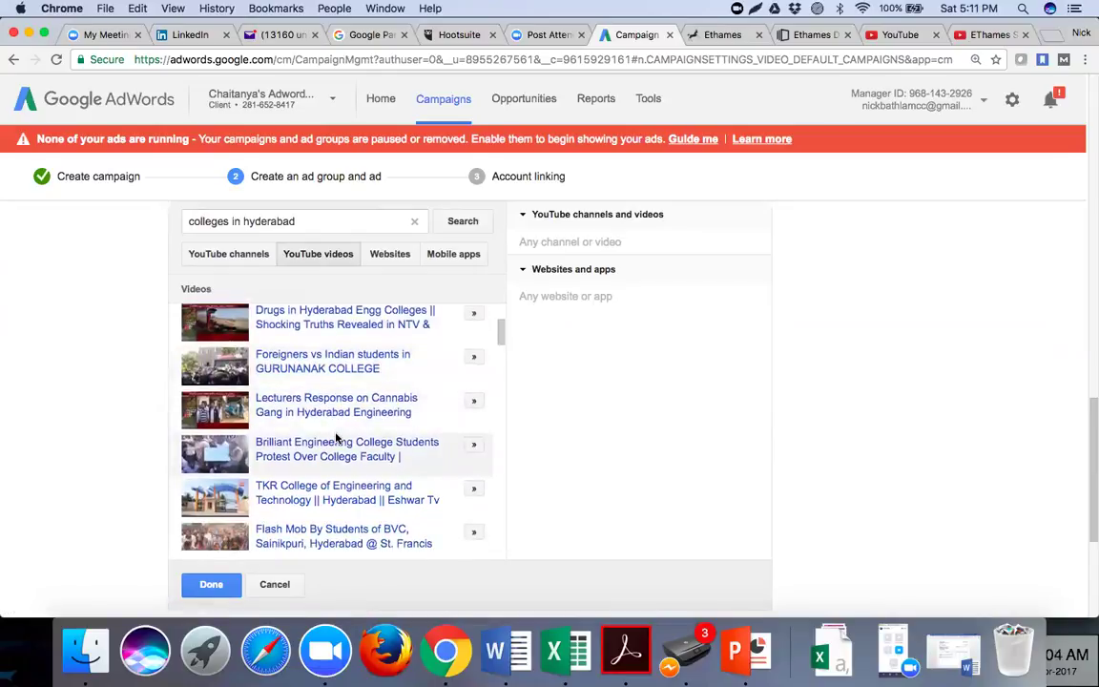
scroll(336, 437, "down", 3)
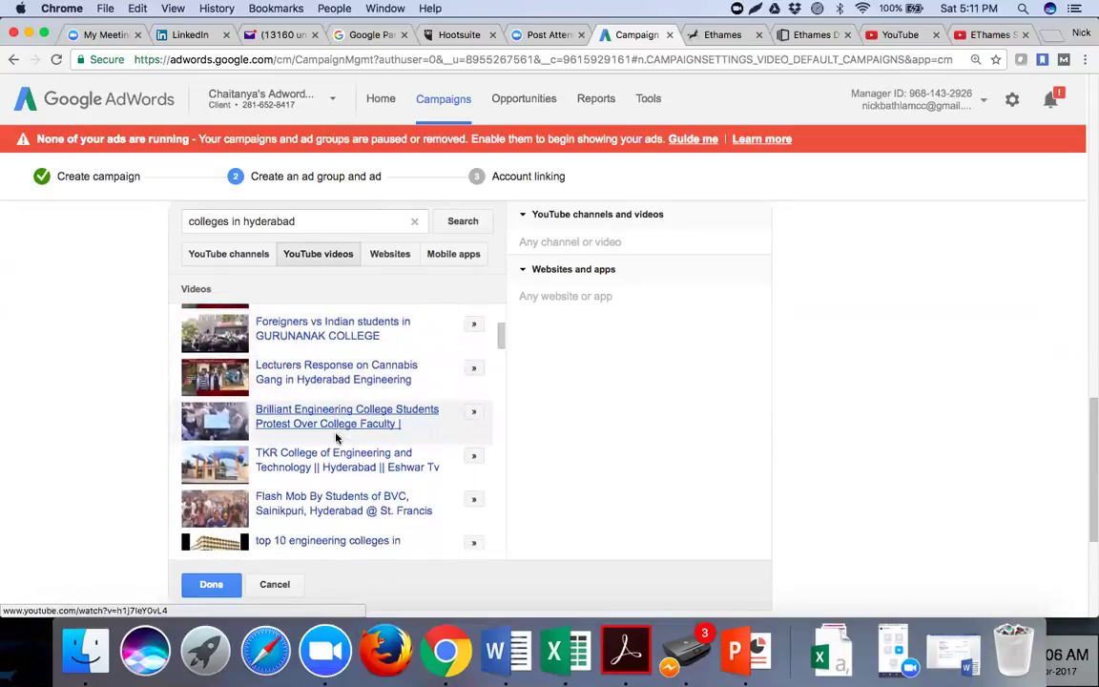
scroll(335, 437, "down", 1)
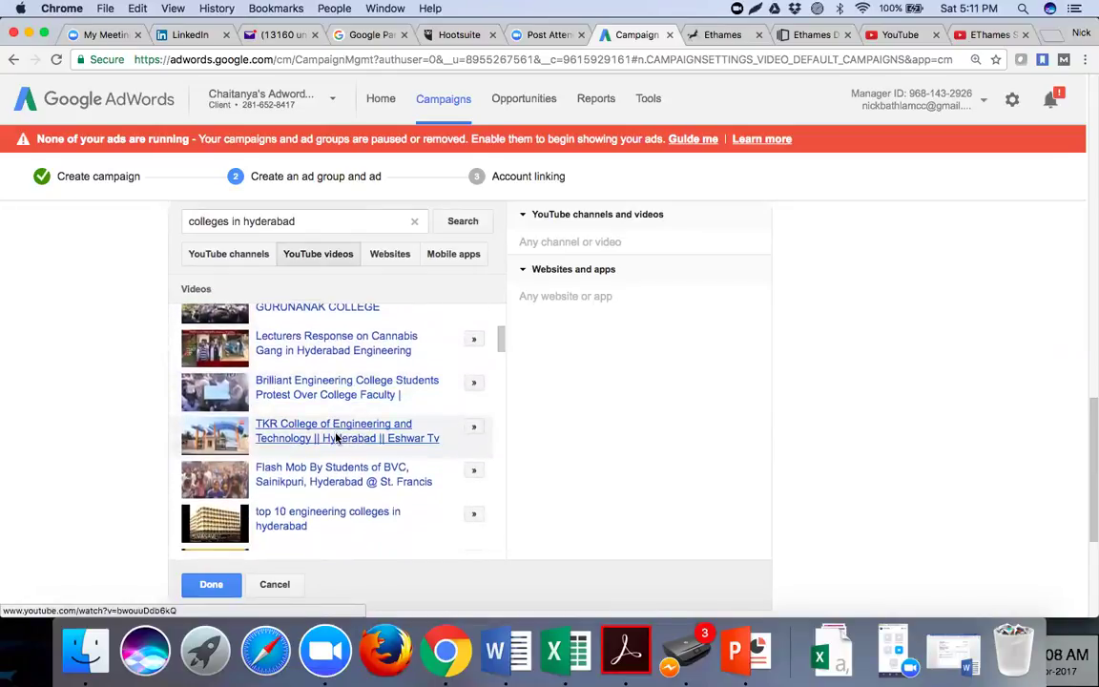
scroll(336, 437, "down", 3)
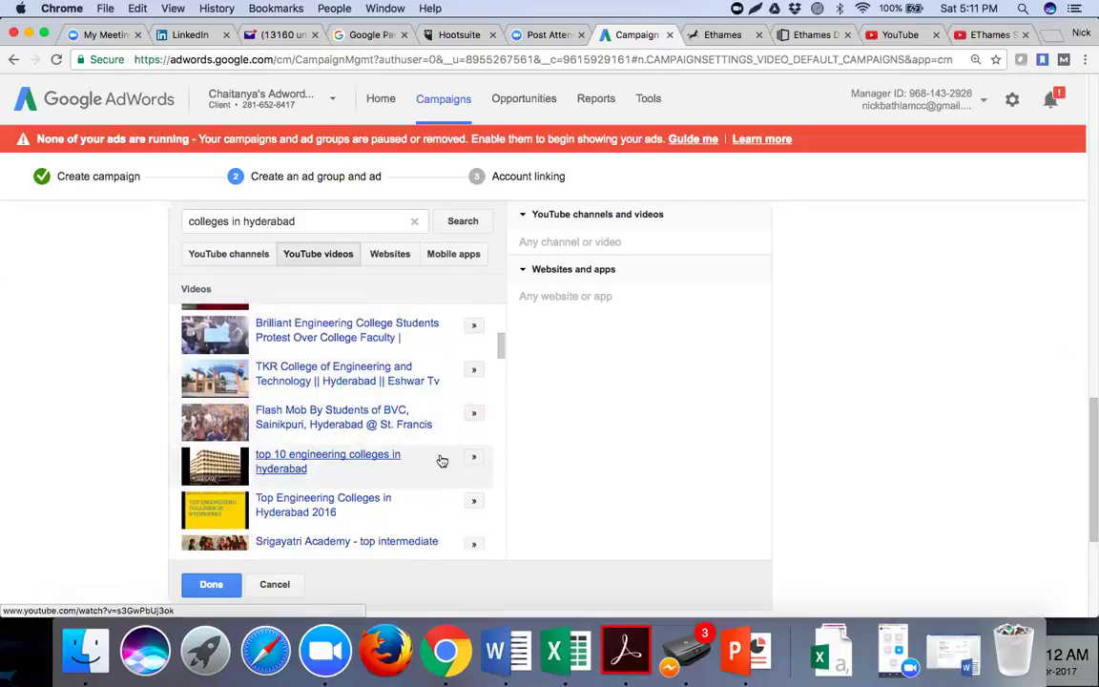
left_click(474, 457)
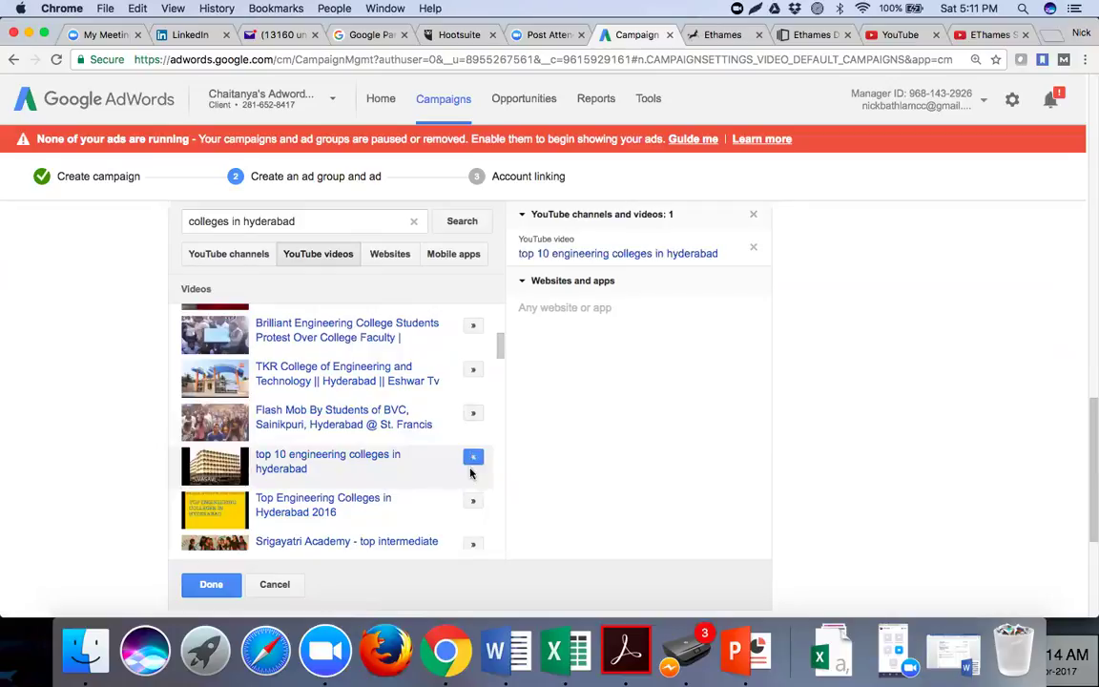
Add the Top Engineering Colleges 2016, Srigayatri Academy, ABHYAAS JR College, Top10 Private Engineering Colleges and Osmania University videos to the selected placements.
left_click(474, 501)
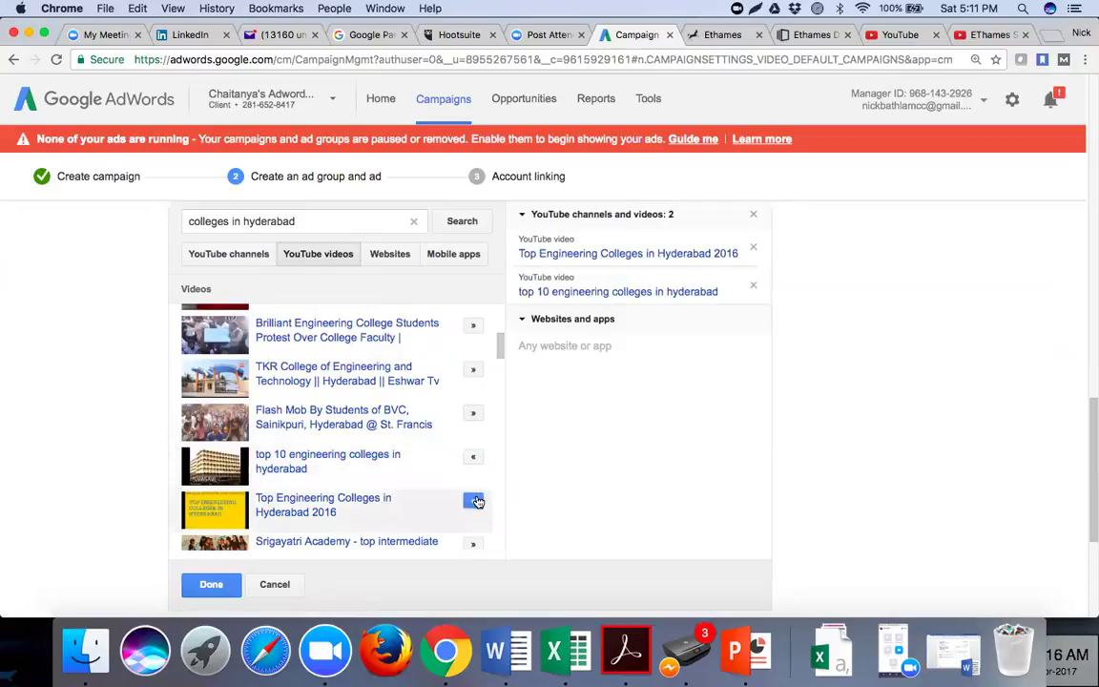
scroll(383, 465, "down", 3)
scroll(386, 465, "down", 1)
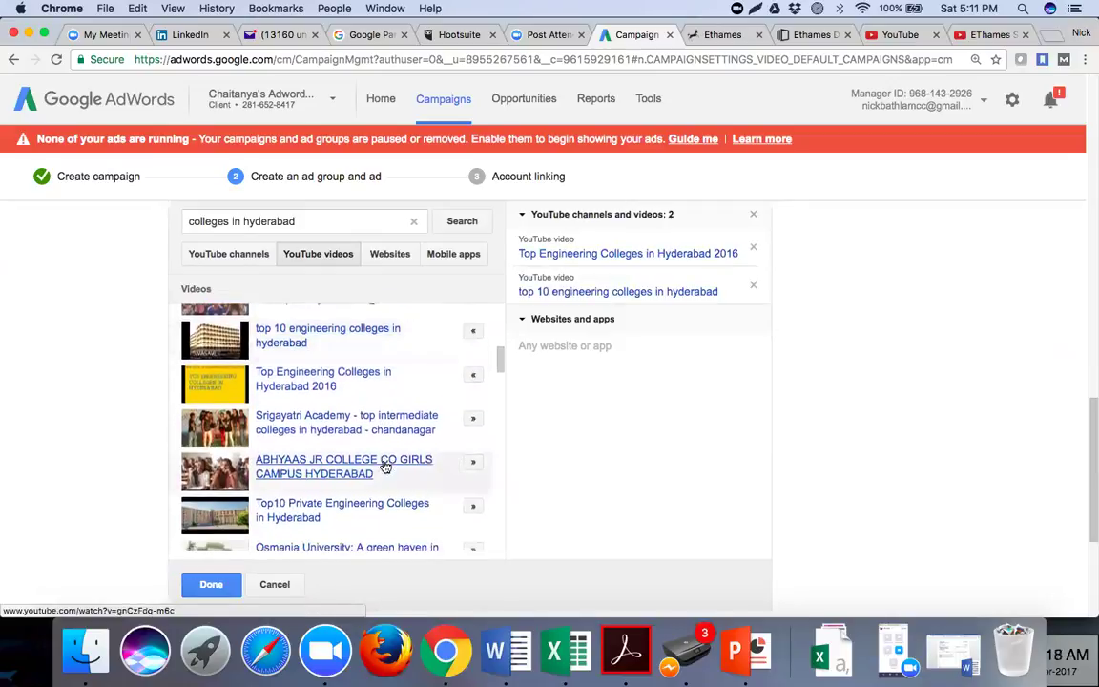
scroll(382, 466, "down", 2)
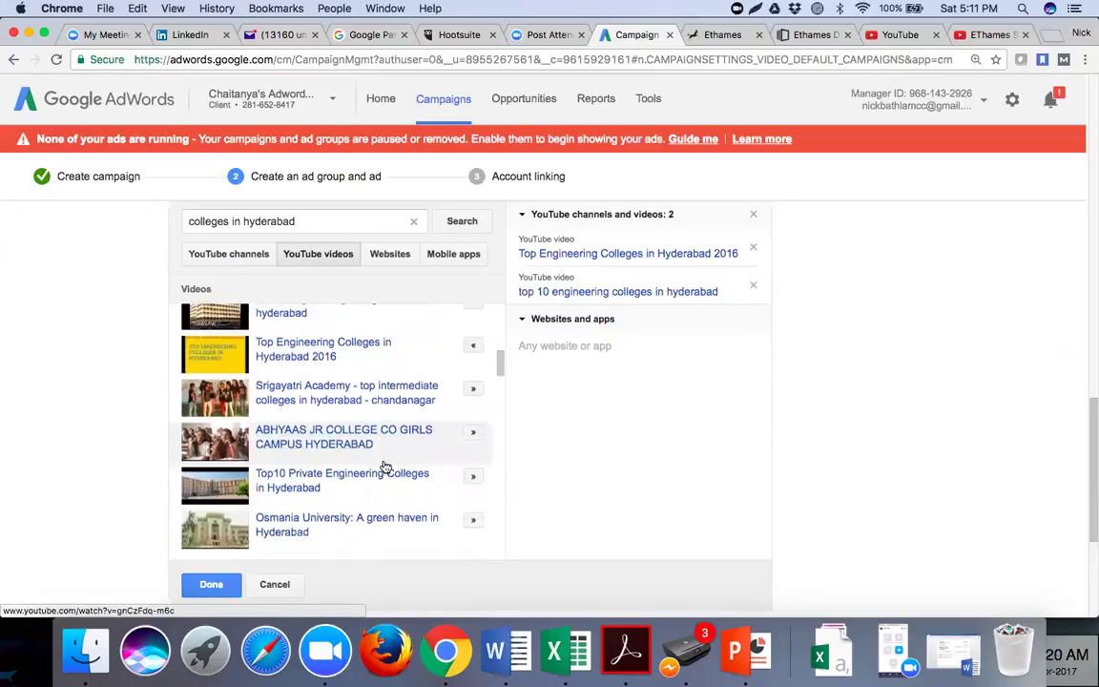
left_click(472, 384)
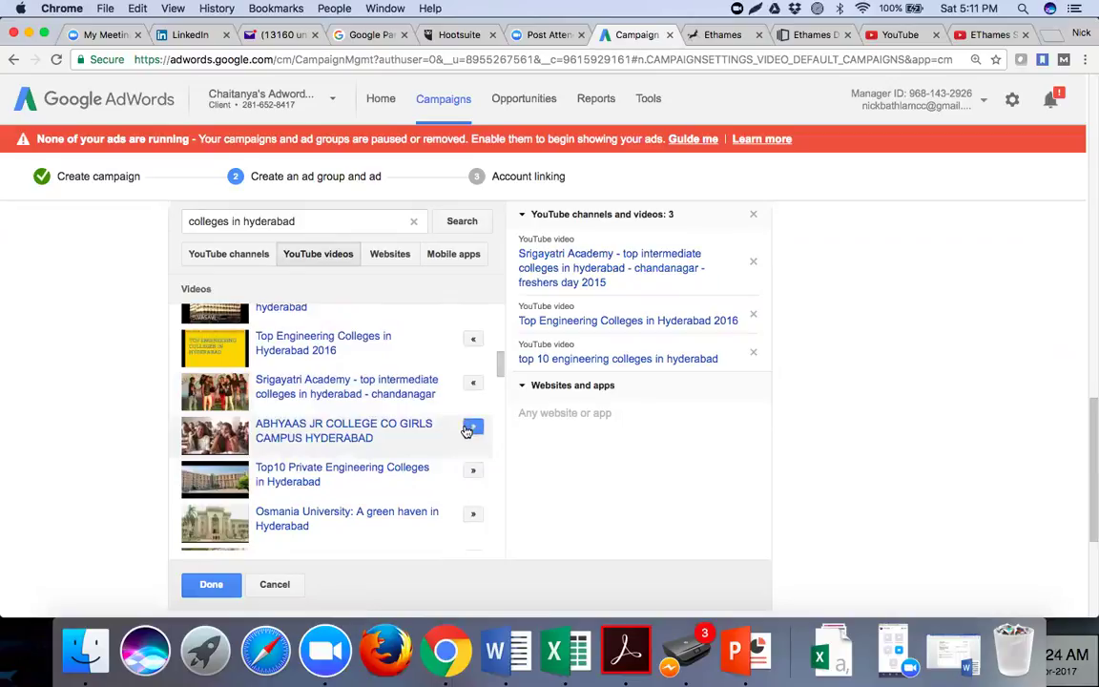
left_click(472, 426)
left_click(472, 468)
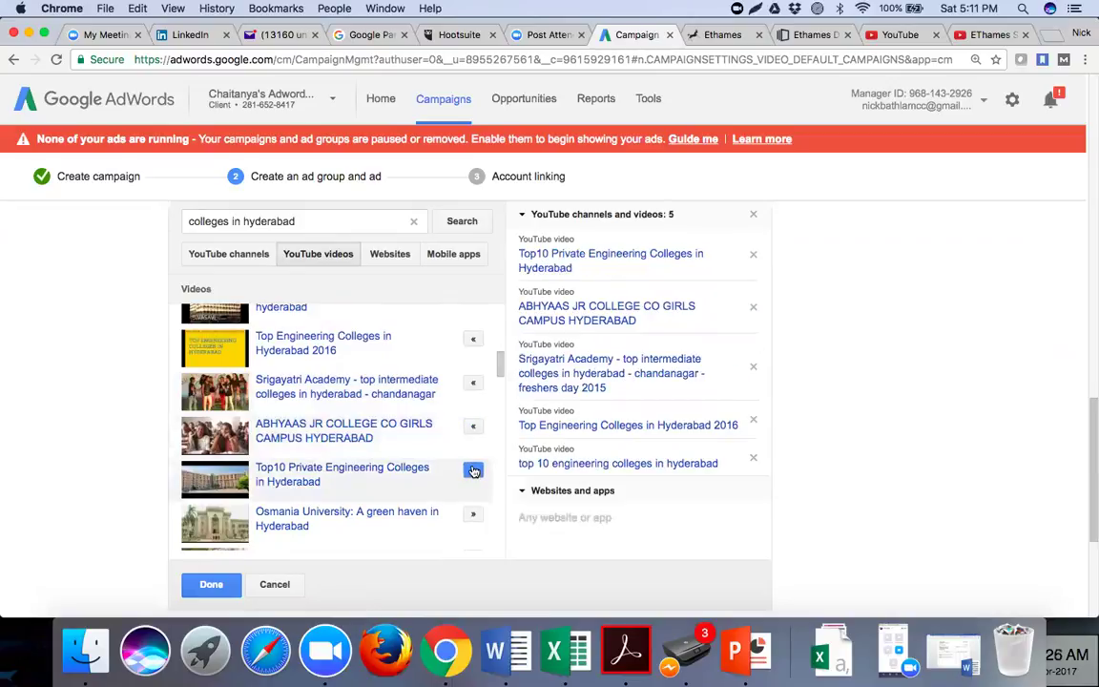
left_click(472, 514)
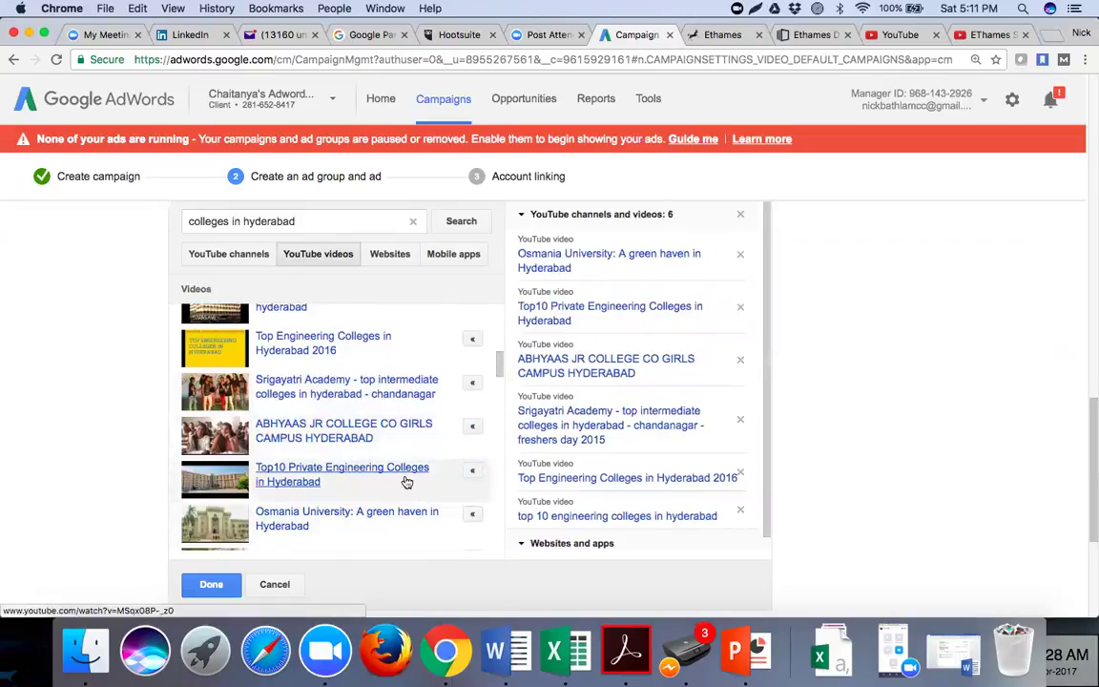
Add the Nizam College, Guru Nanak Engineering College and St marys college yousufguda videos to the selected placements.
scroll(406, 482, "down", 3)
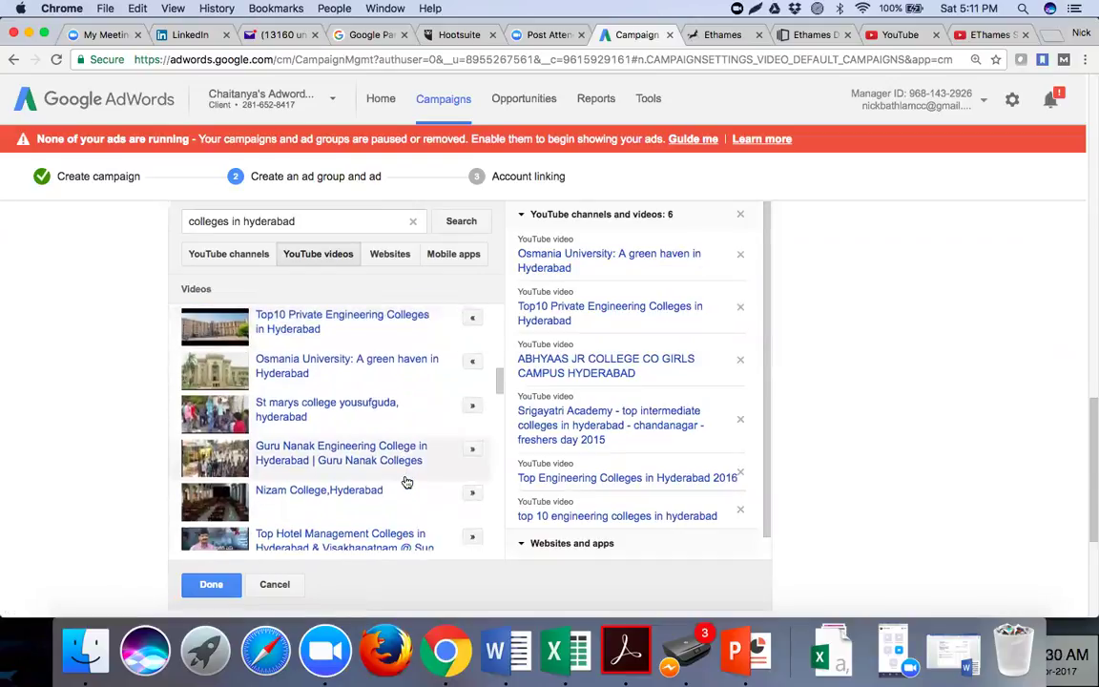
scroll(408, 482, "down", 1)
left_click(472, 469)
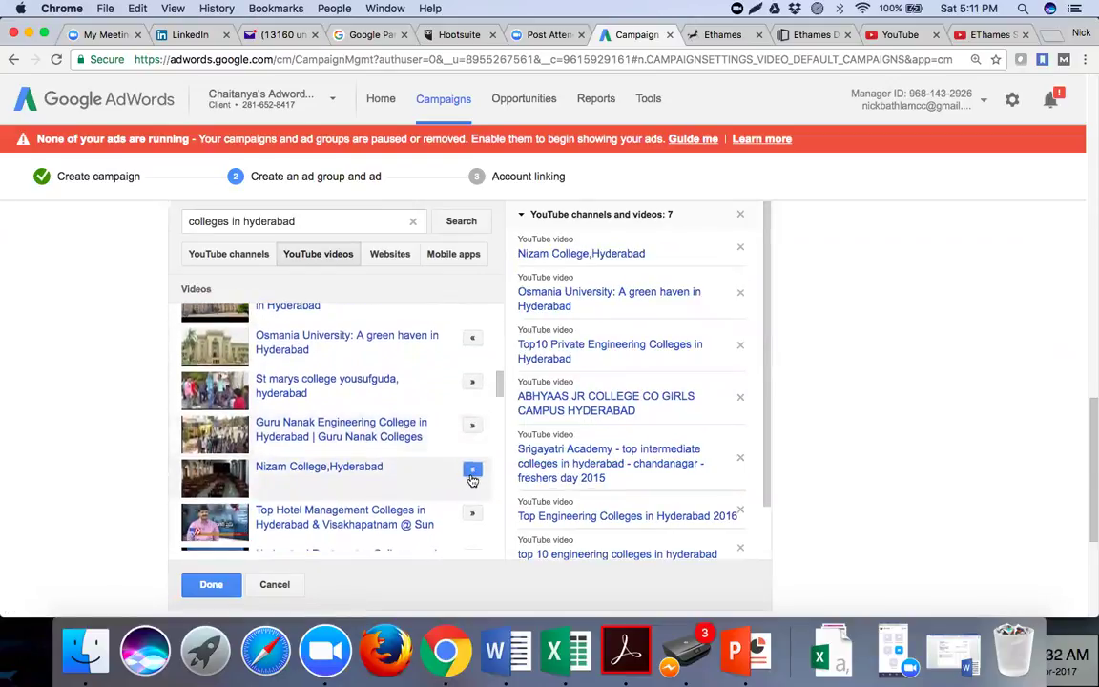
left_click(473, 426)
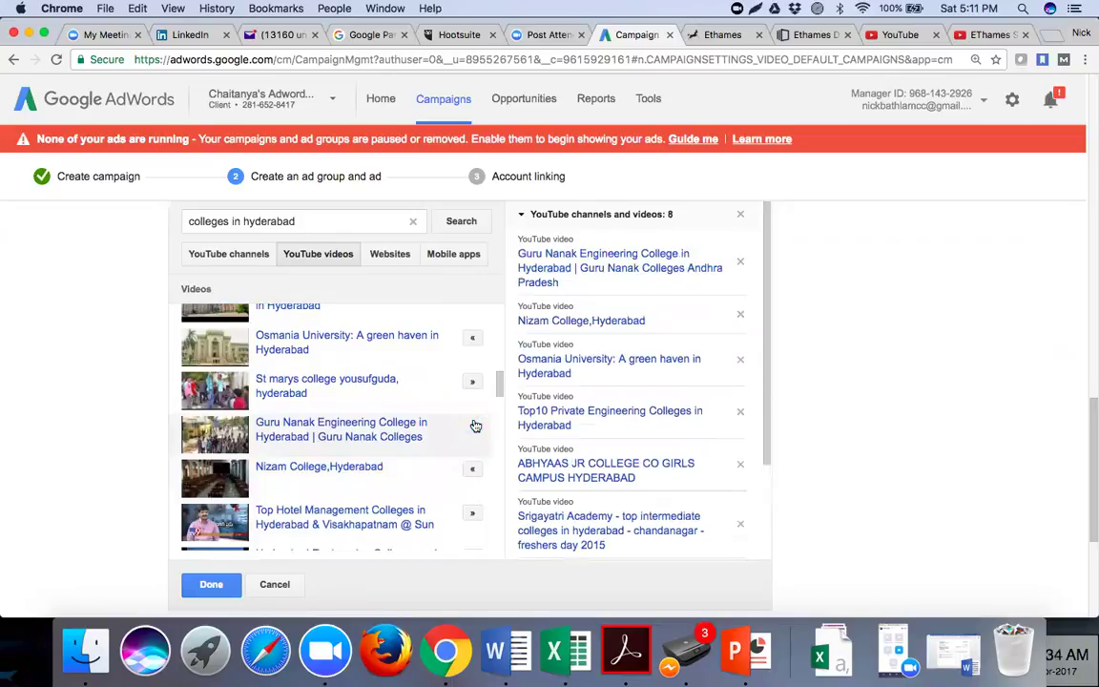
left_click(473, 387)
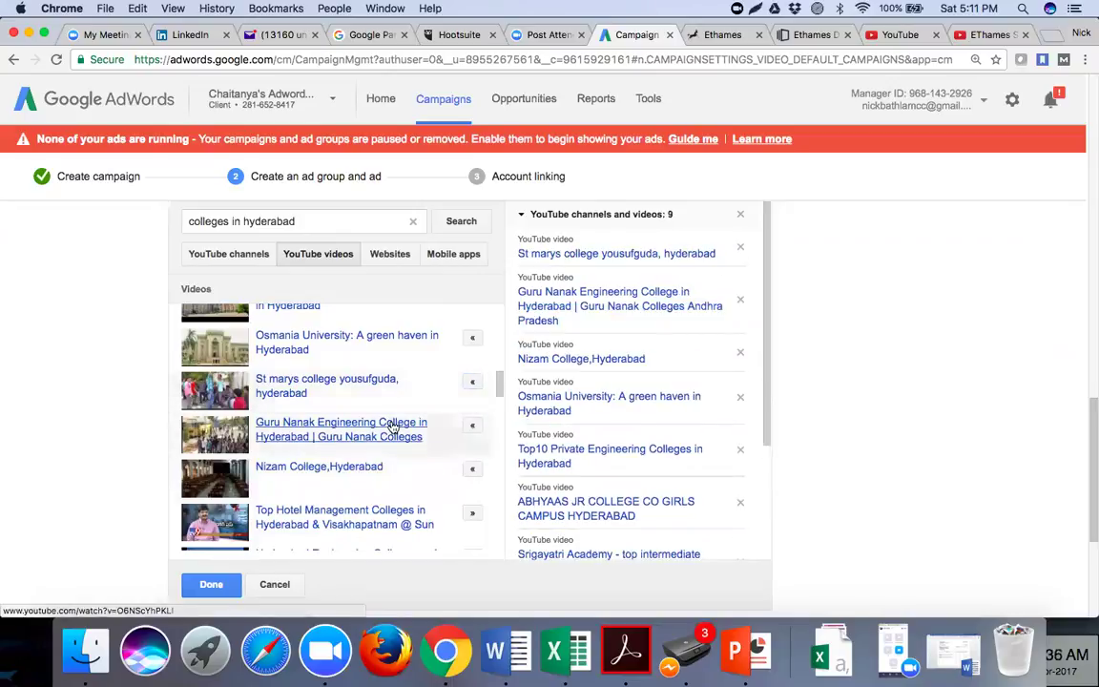
Add the Top Hotel Management Colleges, Hyderabad Engineering Colleges, MBA Colleges and Fashion Designing schools videos to the selected placements.
scroll(430, 427, "down", 2)
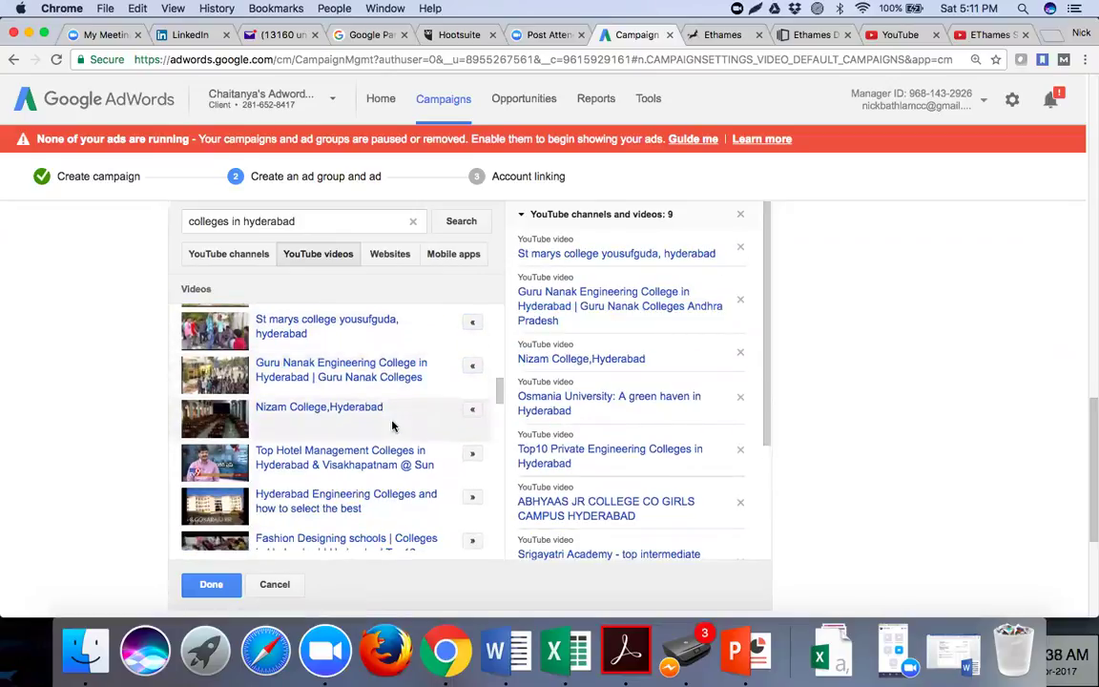
left_click(469, 457)
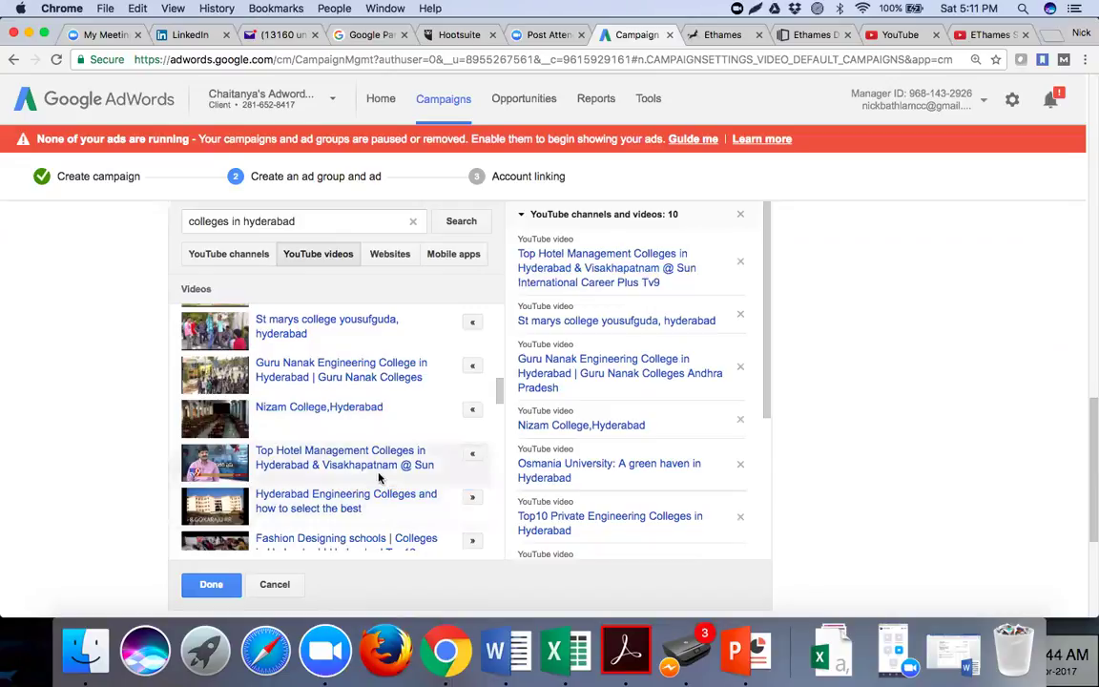
left_click(475, 498)
scroll(411, 475, "down", 2)
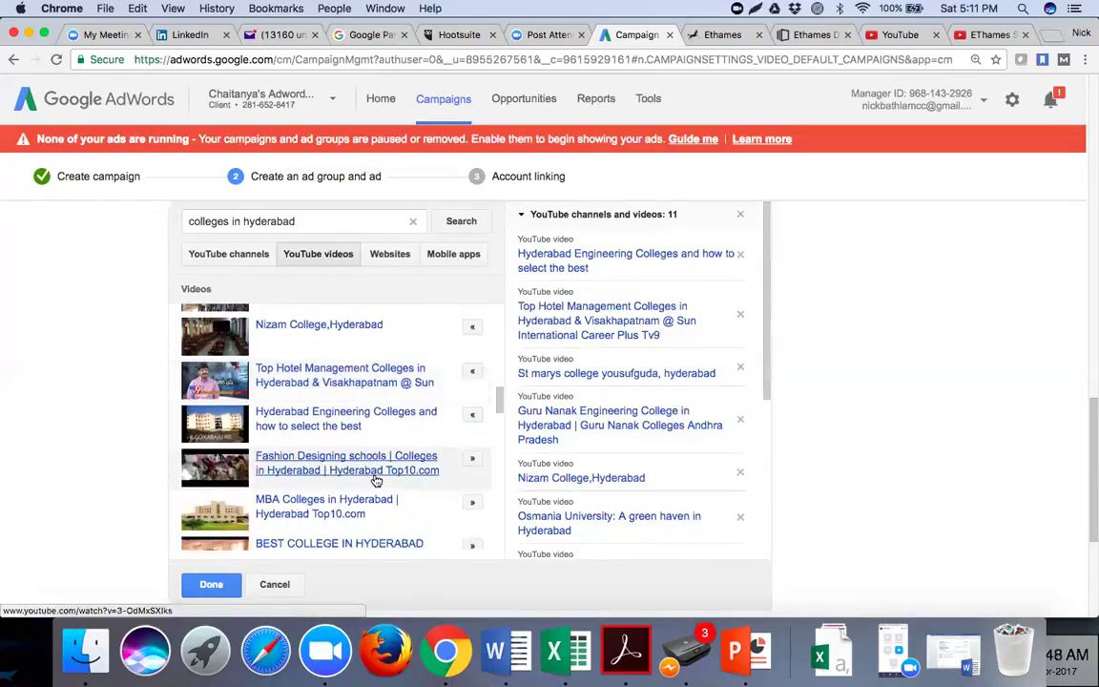
left_click(470, 502)
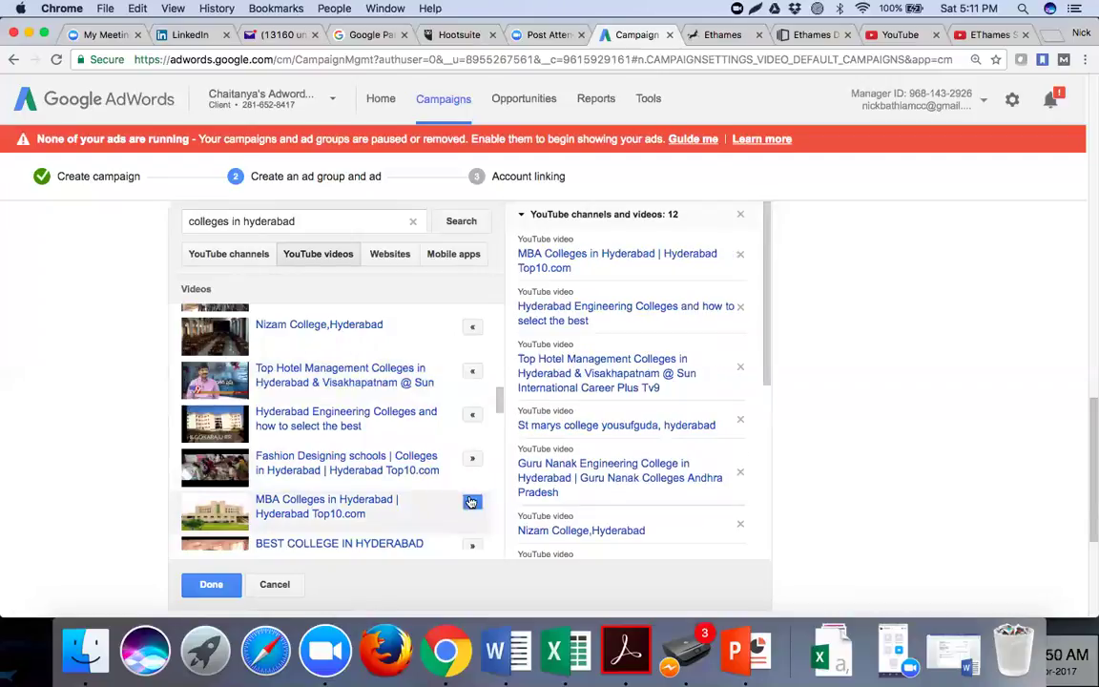
left_click(472, 458)
Add both St Joseph's college videos plus the Top Engineering Colleges in Hyderabad, Methodist College of Engineering and Govt City College videos to the placements.
scroll(386, 474, "down", 1)
scroll(385, 474, "down", 2)
left_click(471, 454)
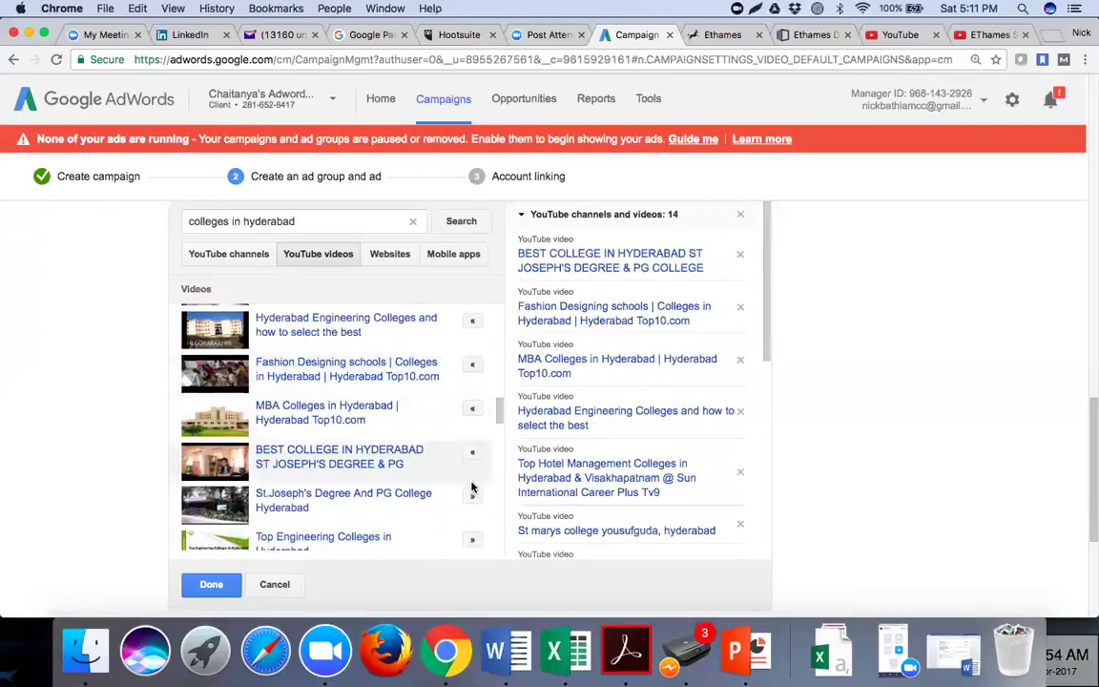
left_click(471, 495)
scroll(407, 486, "down", 2)
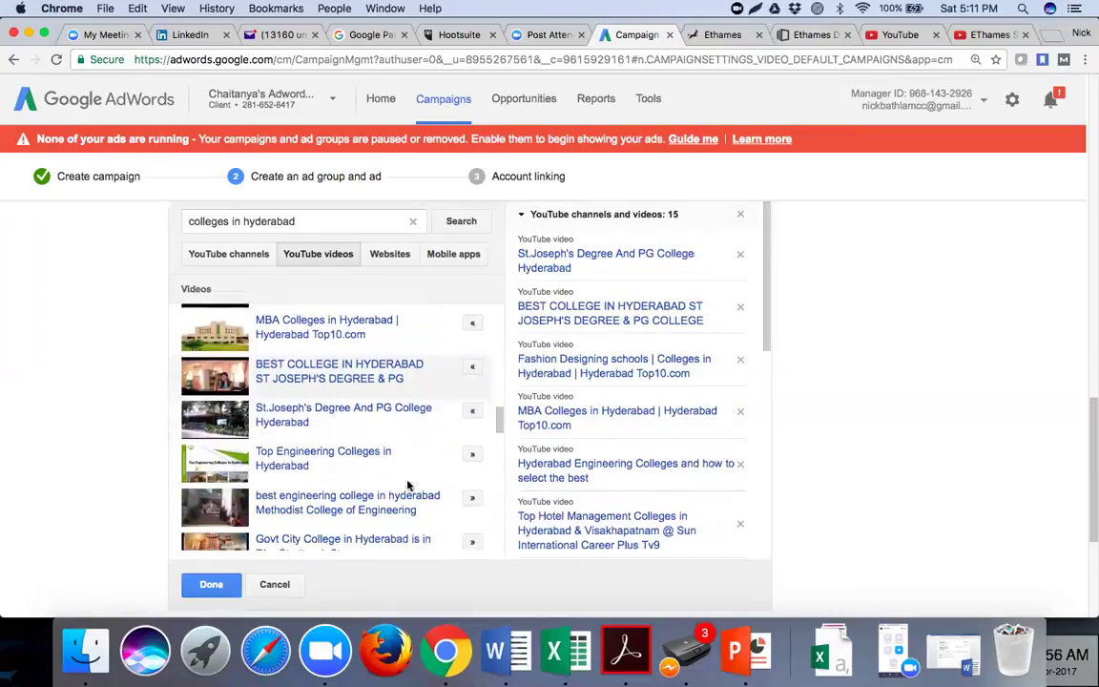
left_click(472, 448)
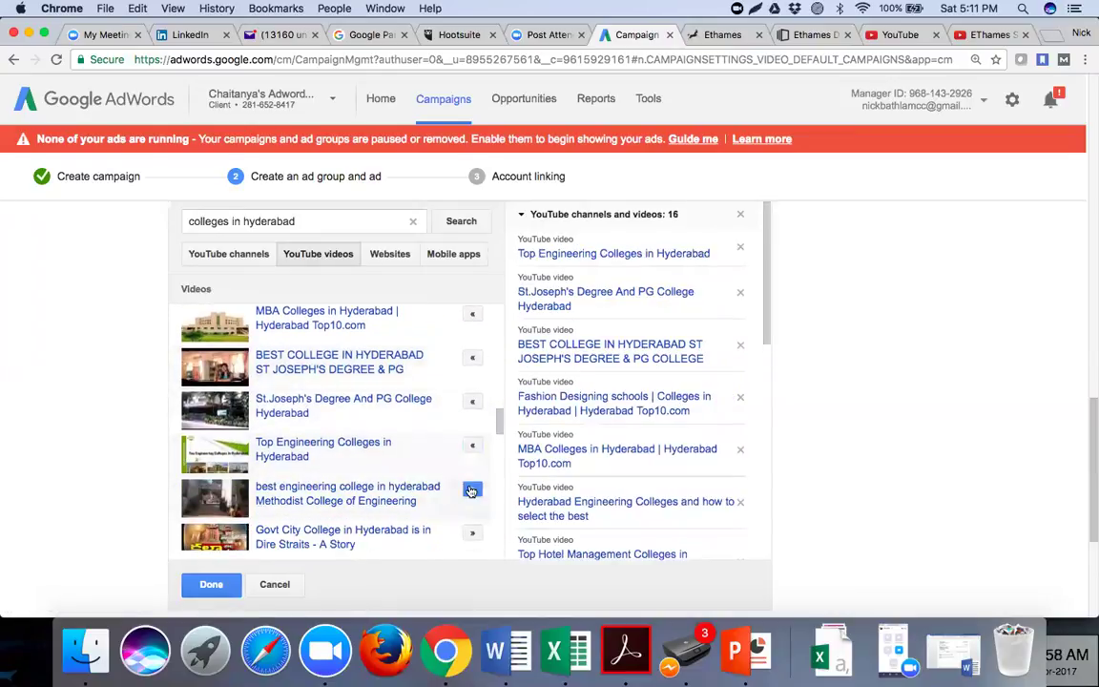
left_click(472, 488)
scroll(410, 491, "down", 2)
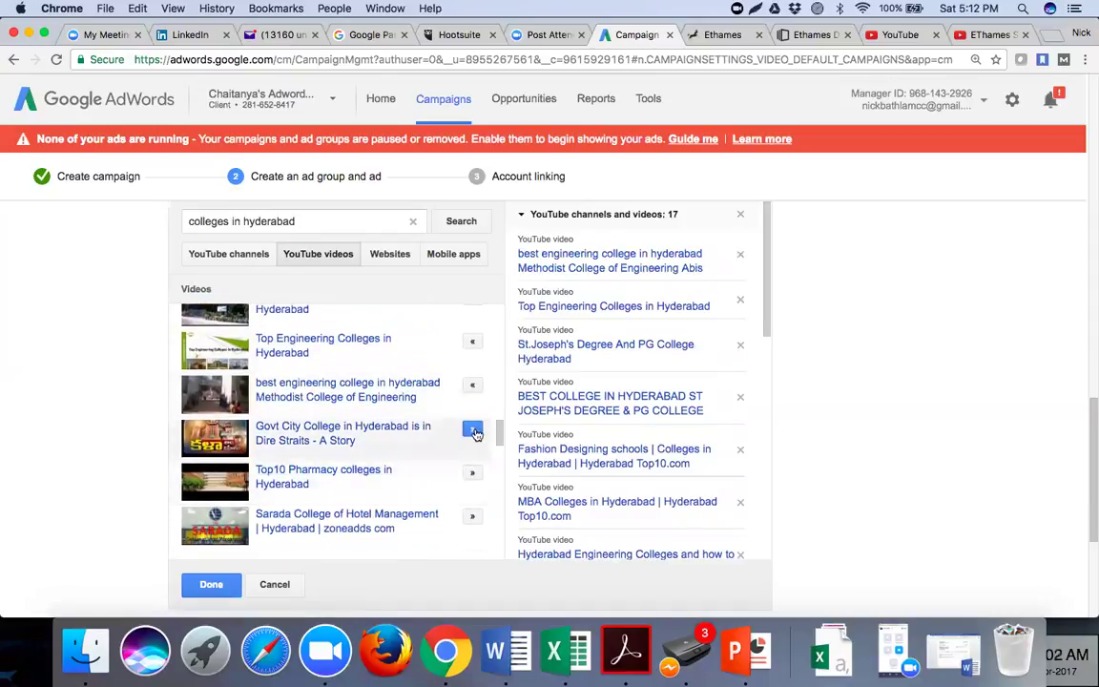
left_click(472, 432)
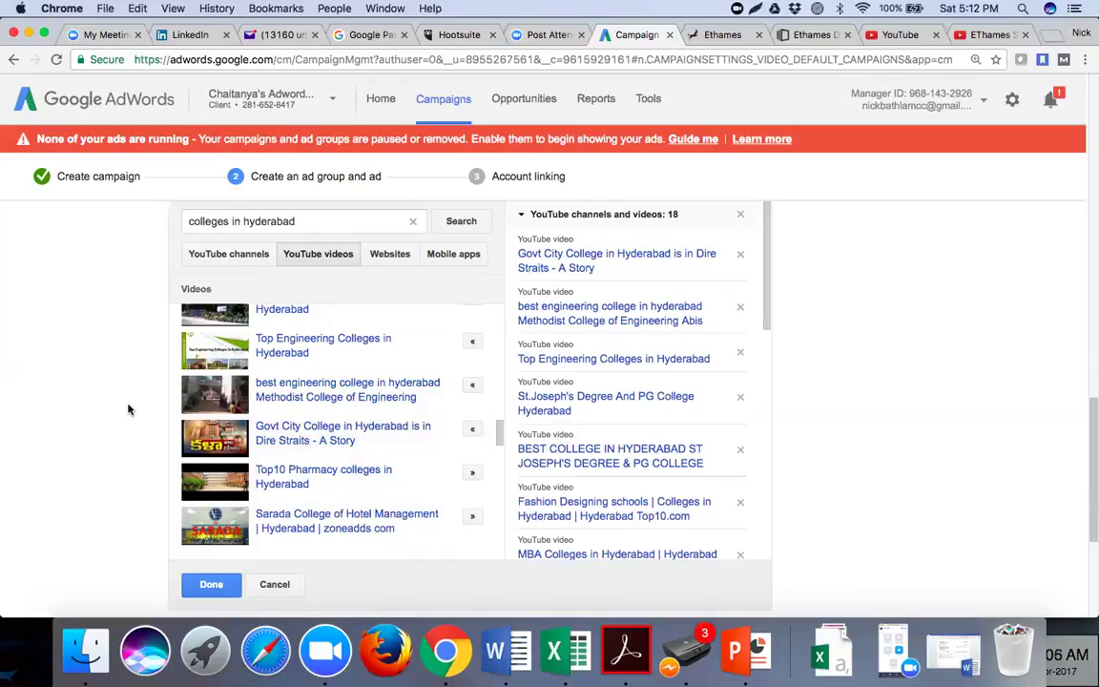
Switch the placement suggestions to websites and add hyderabadjunction.com (Hyderabad Website, Multiple locations) to the selected placements.
left_click(396, 260)
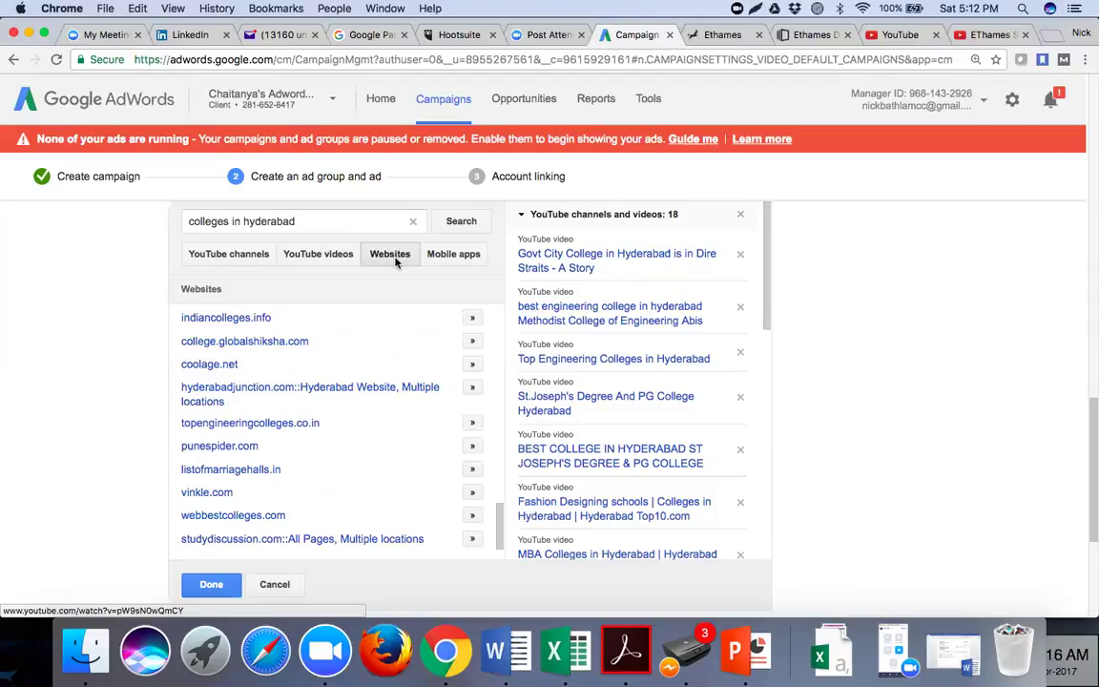
left_click(396, 259)
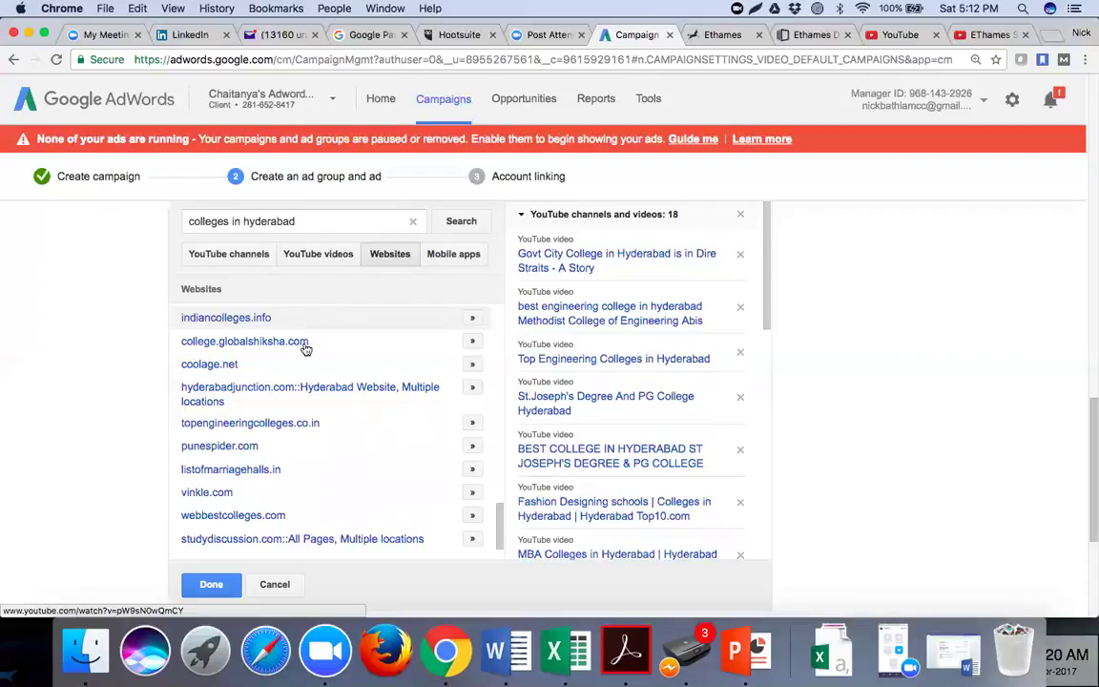
left_click(473, 389)
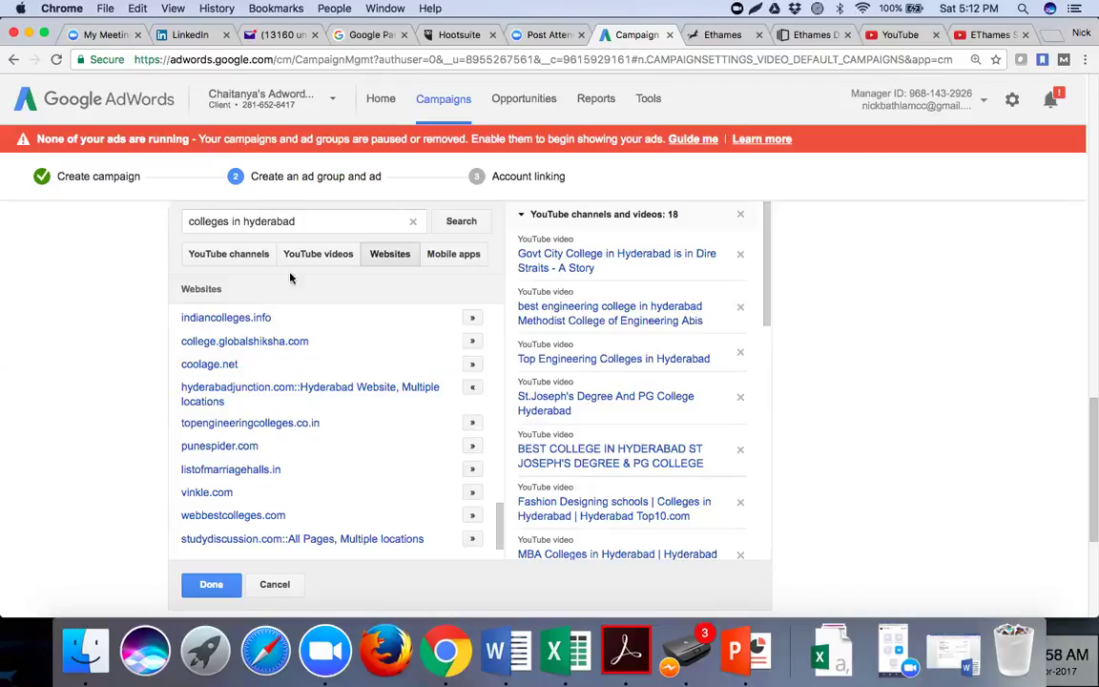
scroll(112, 373, "down", 3)
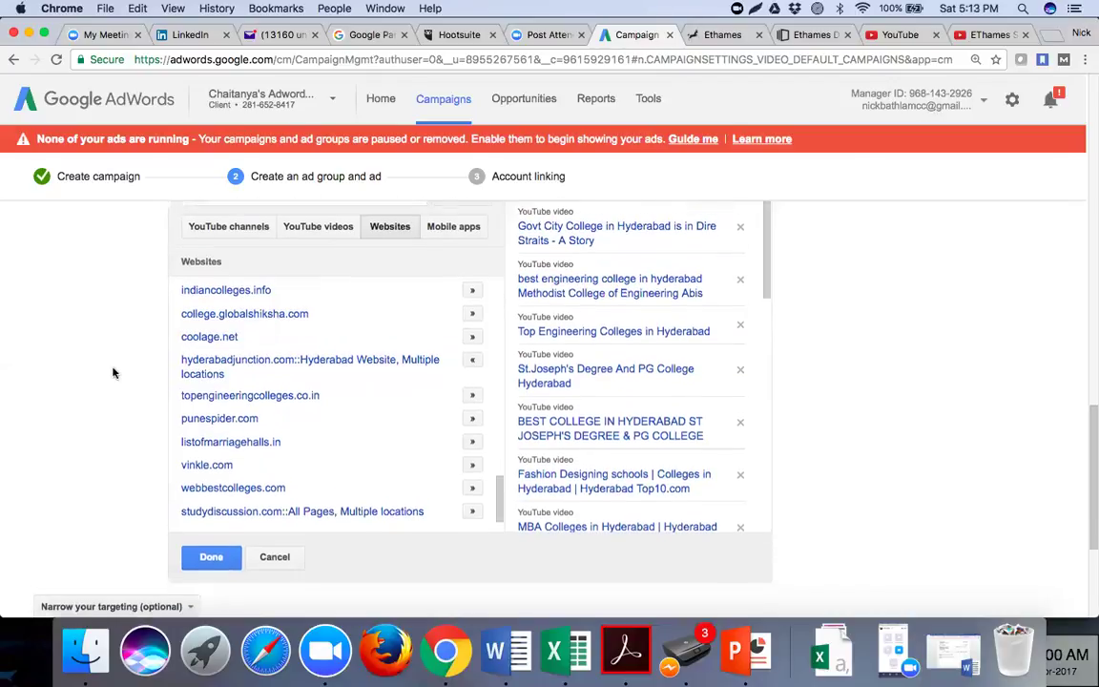
scroll(112, 373, "down", 2)
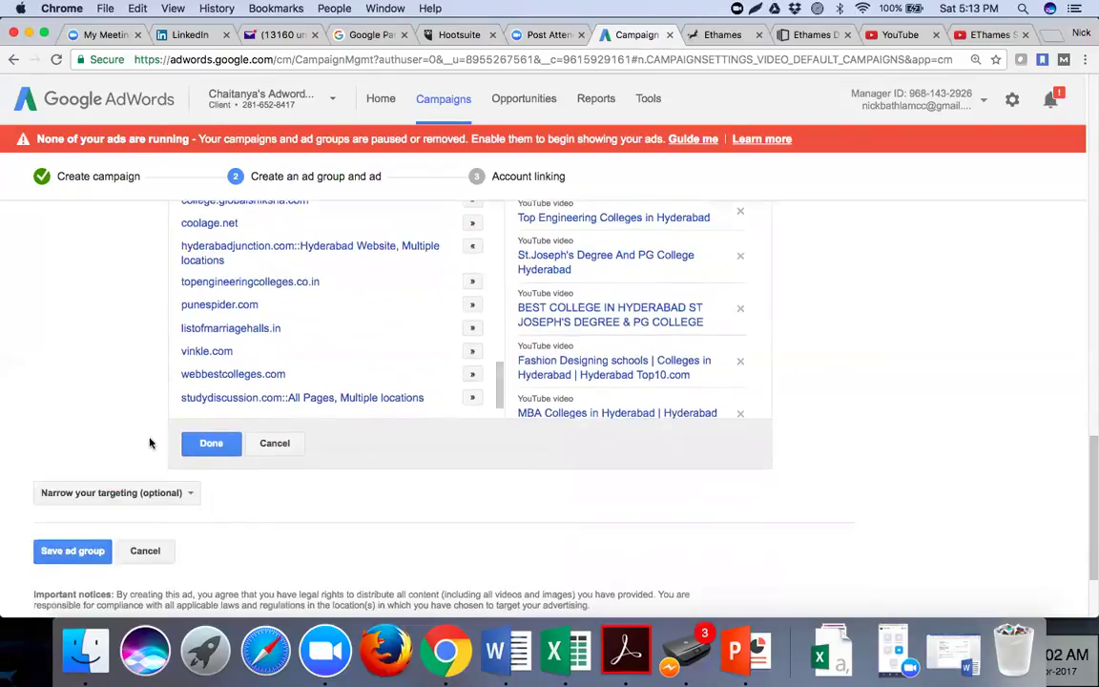
left_click(170, 501)
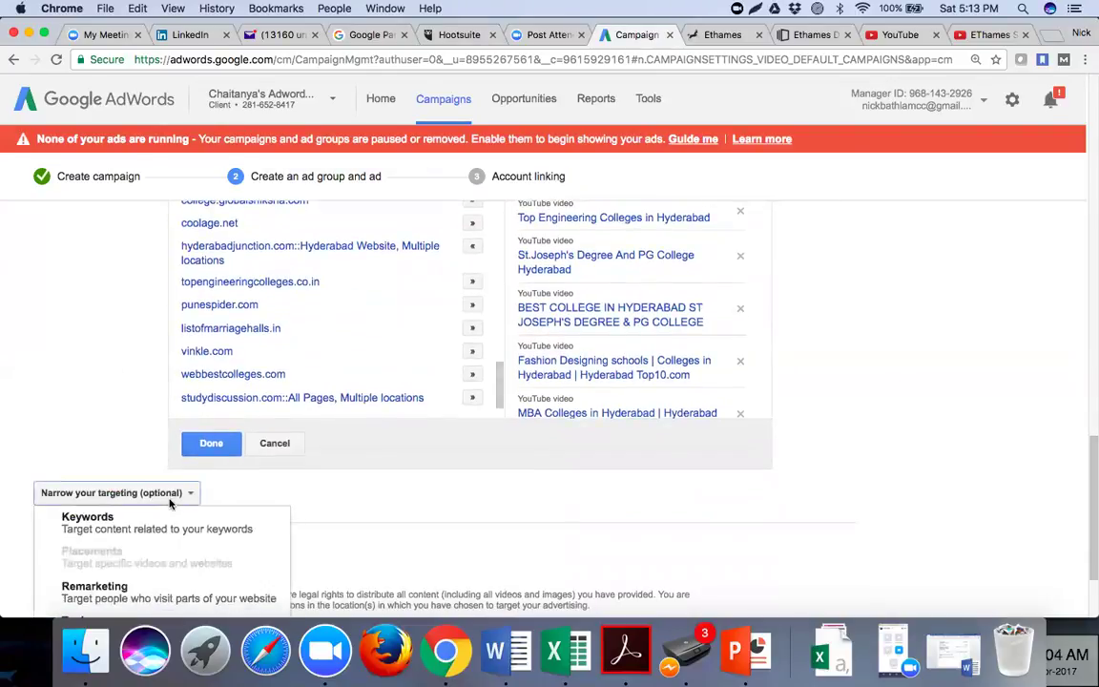
scroll(175, 552, "down", 2)
scroll(174, 554, "down", 1)
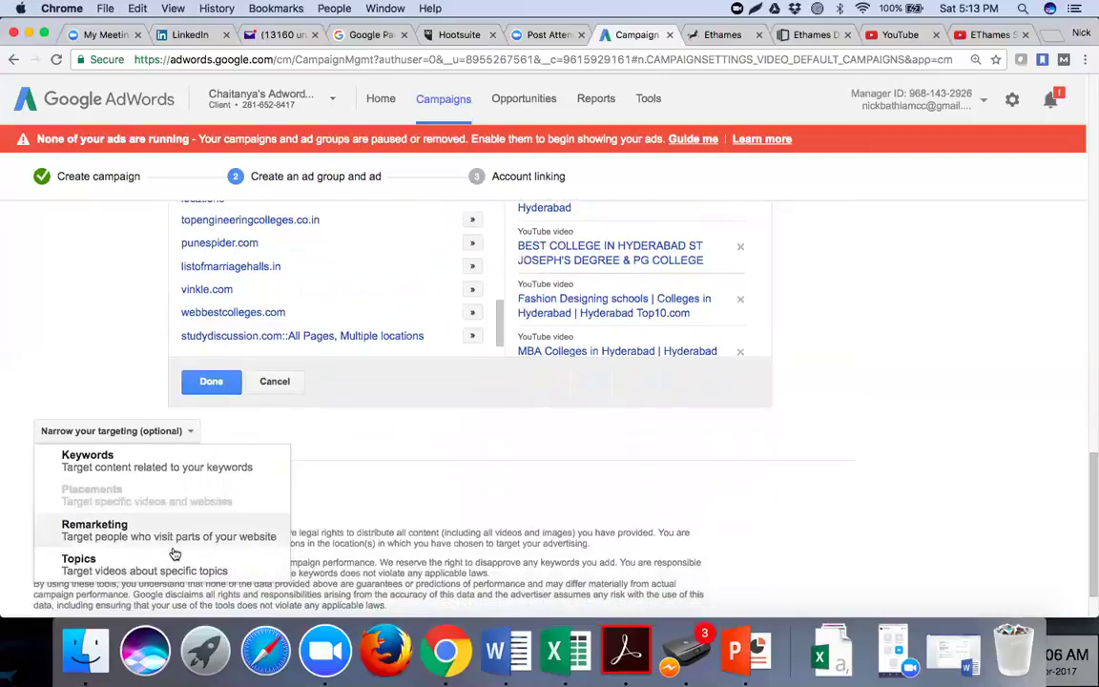
left_click(351, 451)
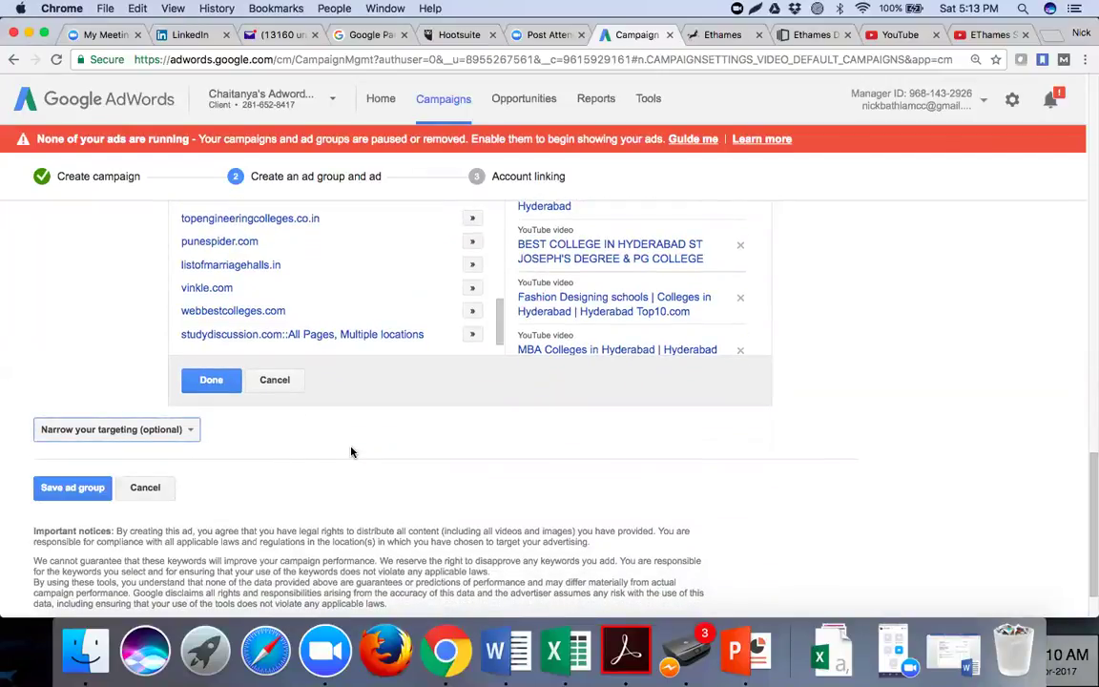
Save the ad group with the selected placements and finish the campaign setup without linking the YouTube channel.
left_click(216, 381)
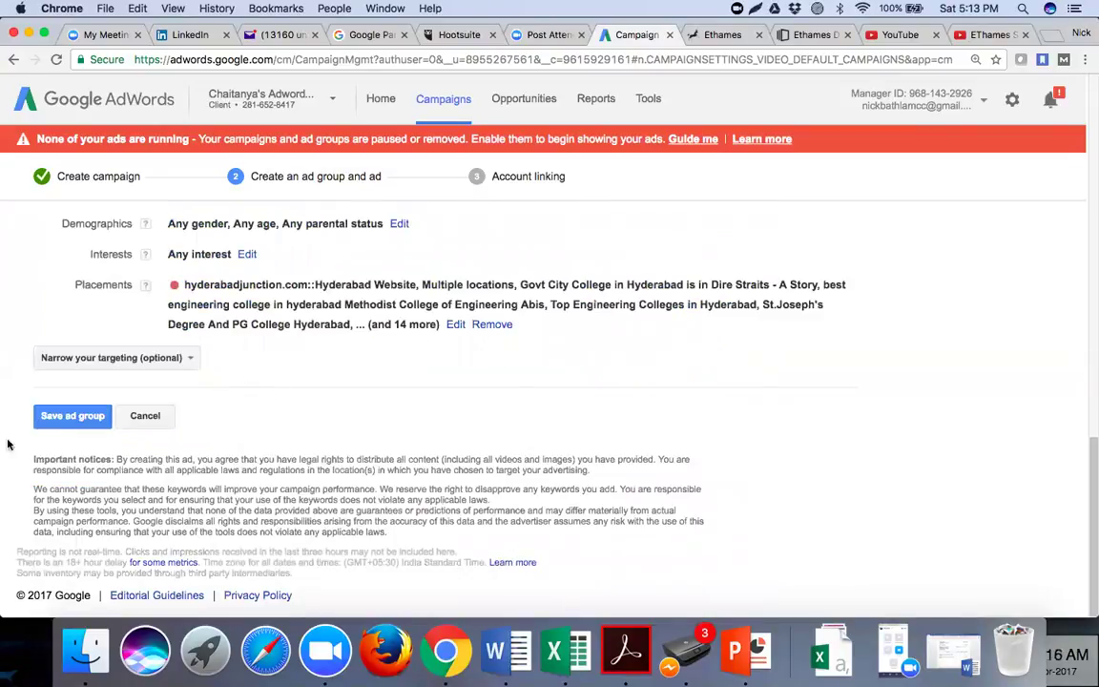
left_click(67, 420)
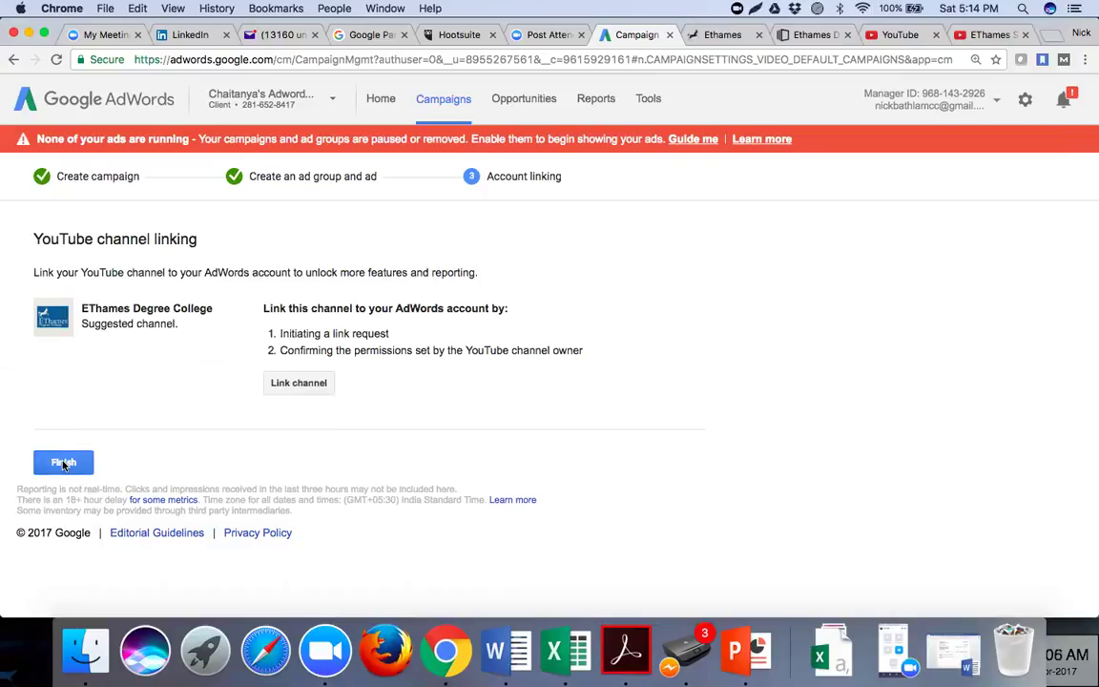
left_click(63, 463)
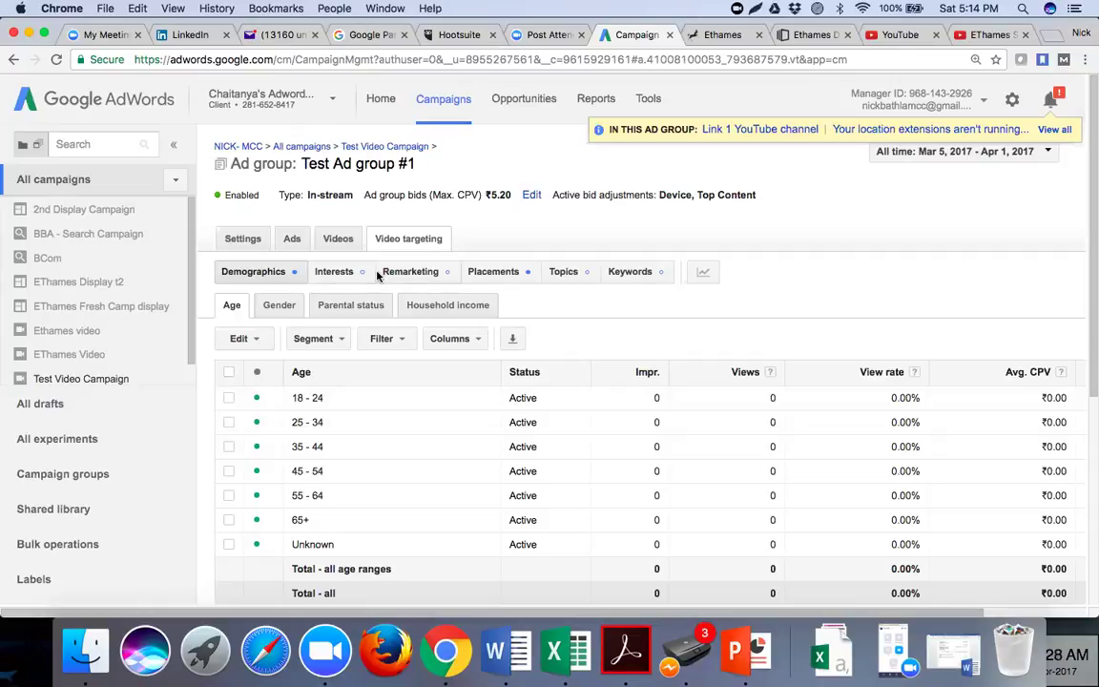
Review the managed placements in the video targeting of Test Ad group #1.
left_click(491, 274)
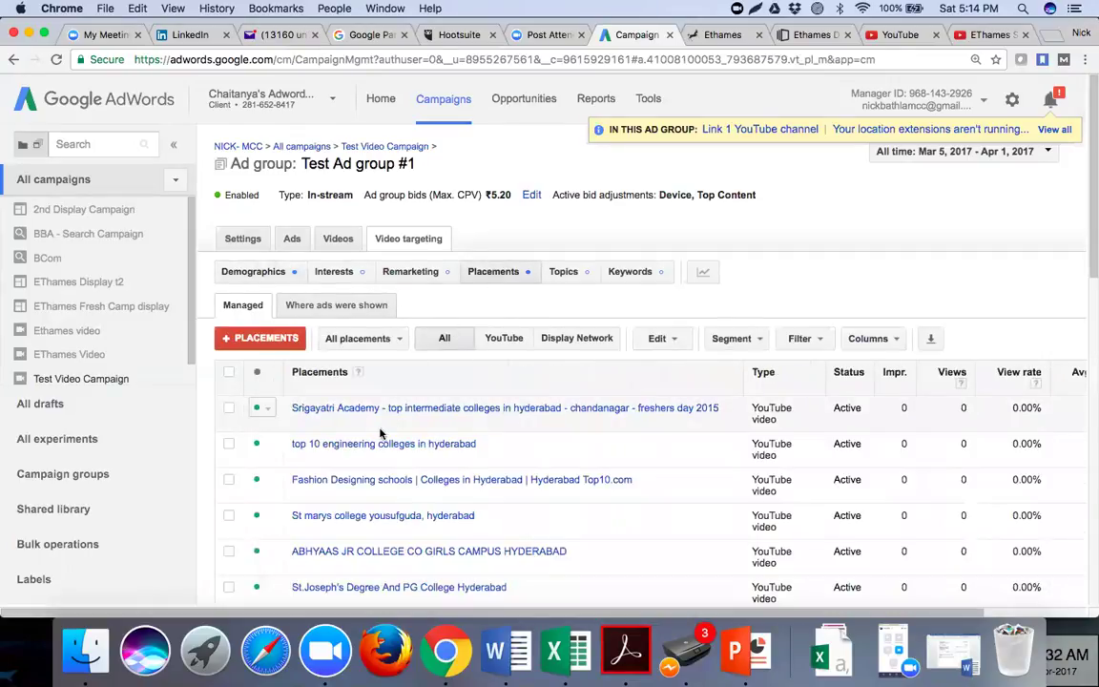
scroll(376, 546, "down", 1)
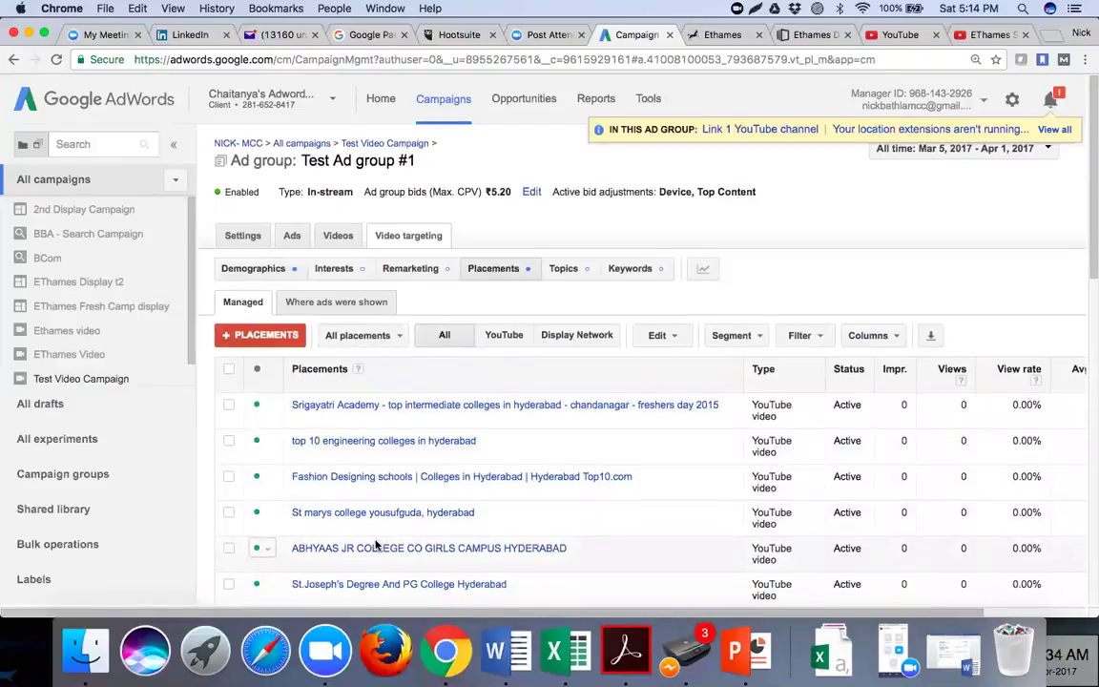
scroll(150, 392, "up", 1)
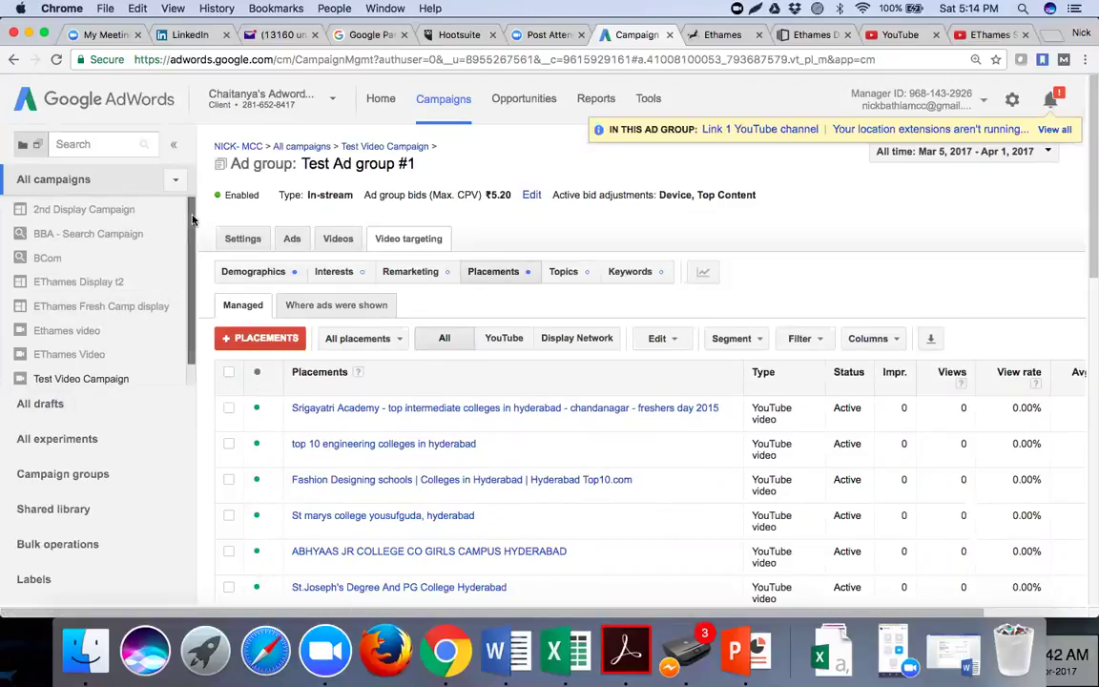
Return to the account's overview list of all campaigns.
left_click(67, 186)
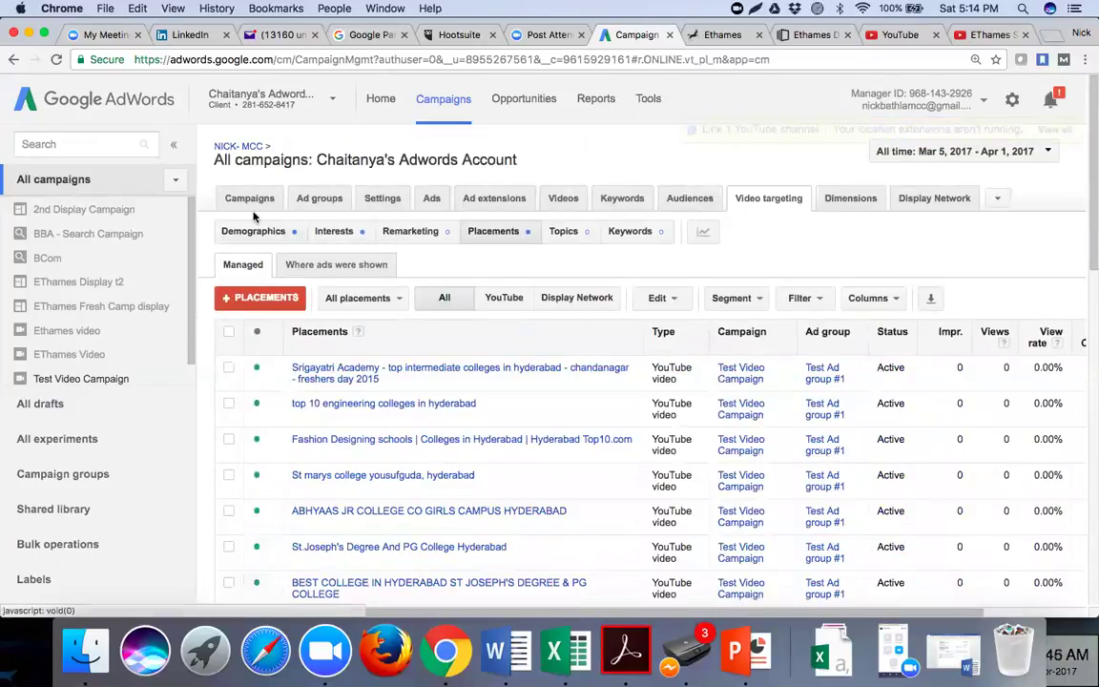
left_click(250, 201)
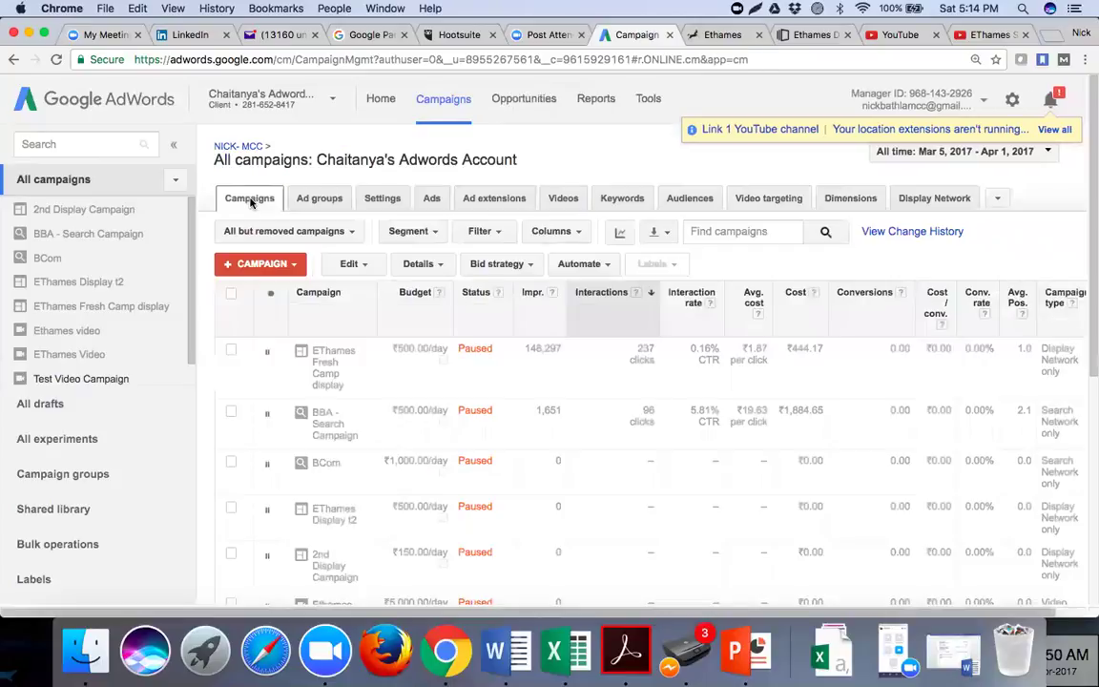
Start a new Video campaign and name it Test Video Discovery.
left_click(296, 267)
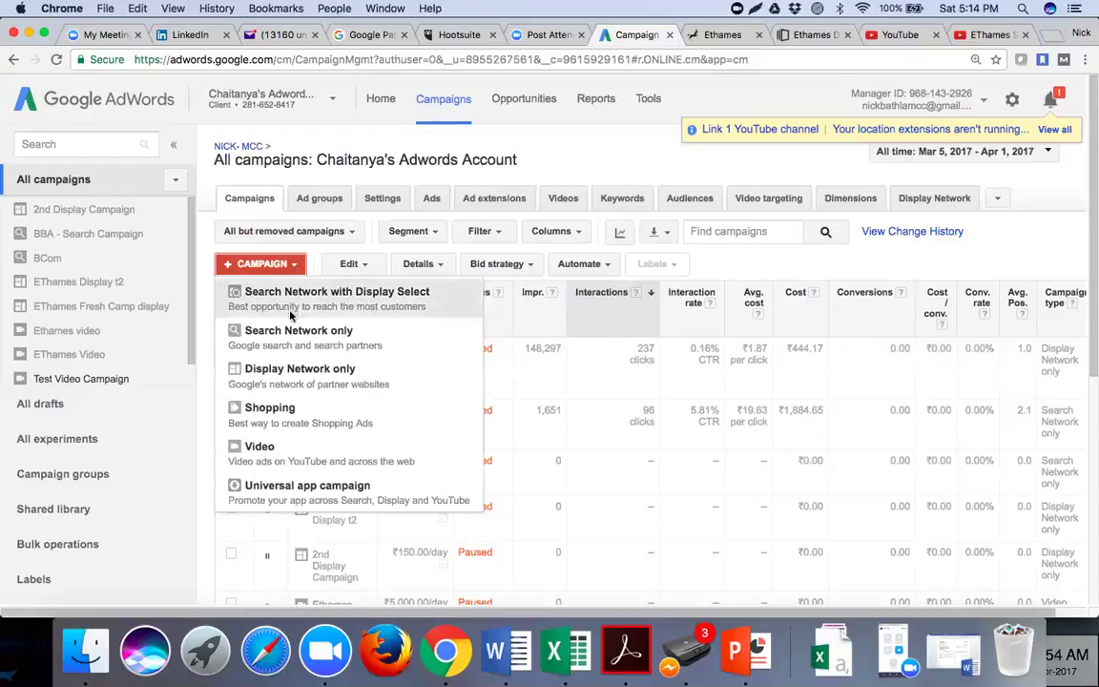
left_click(302, 451)
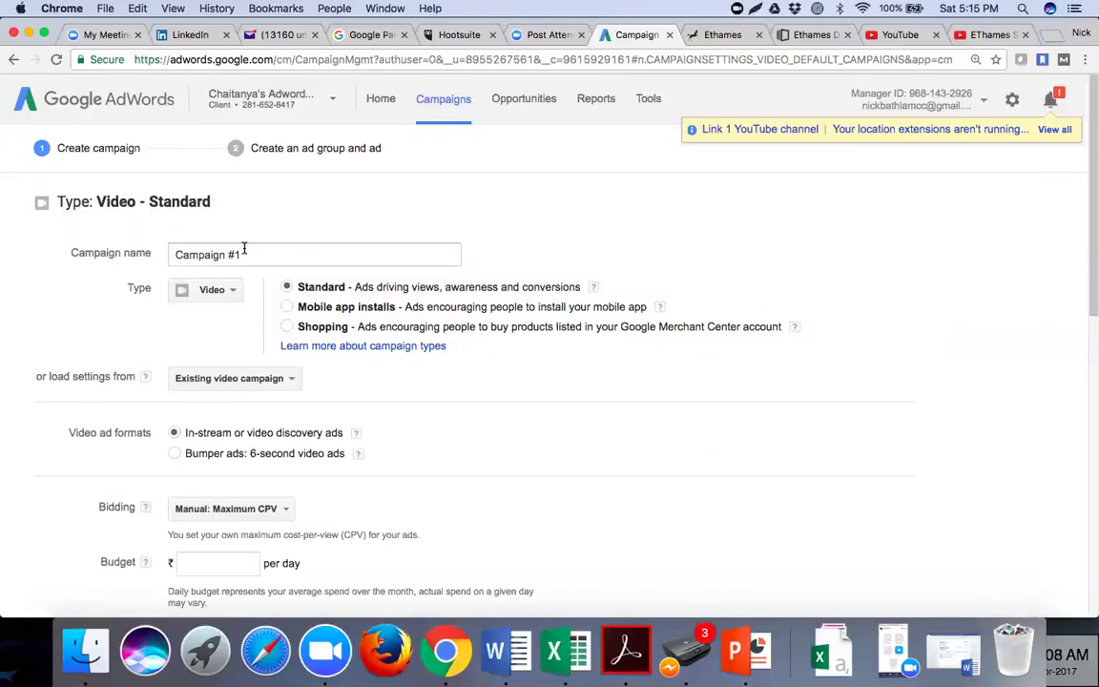
left_click_drag(247, 256, 153, 253)
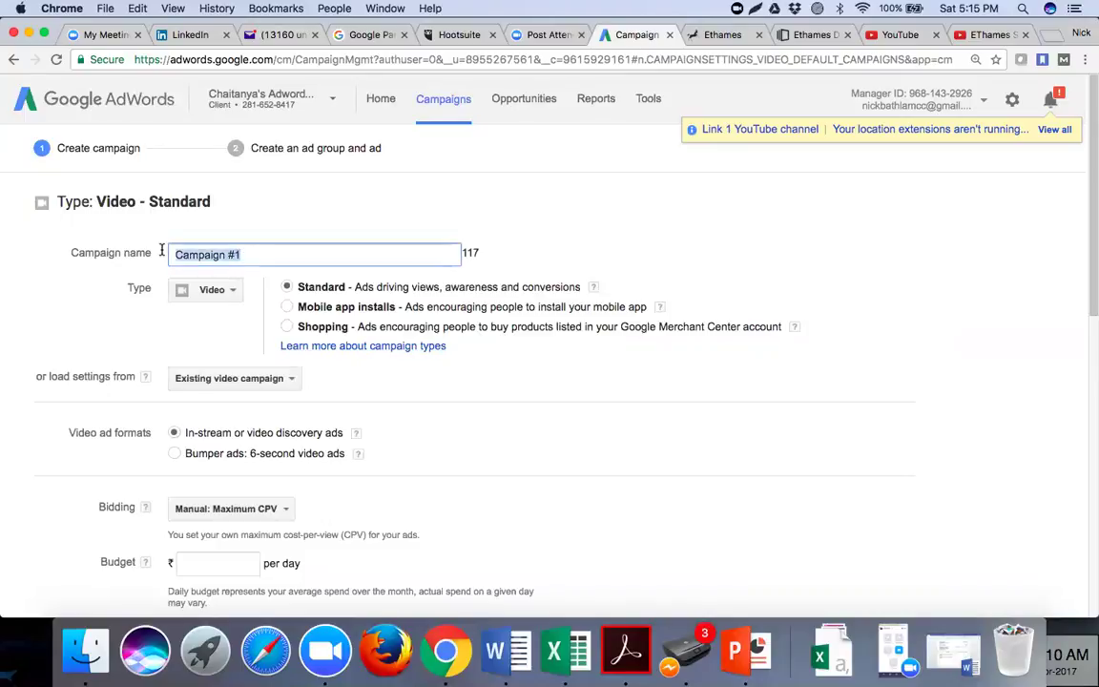
type("T")
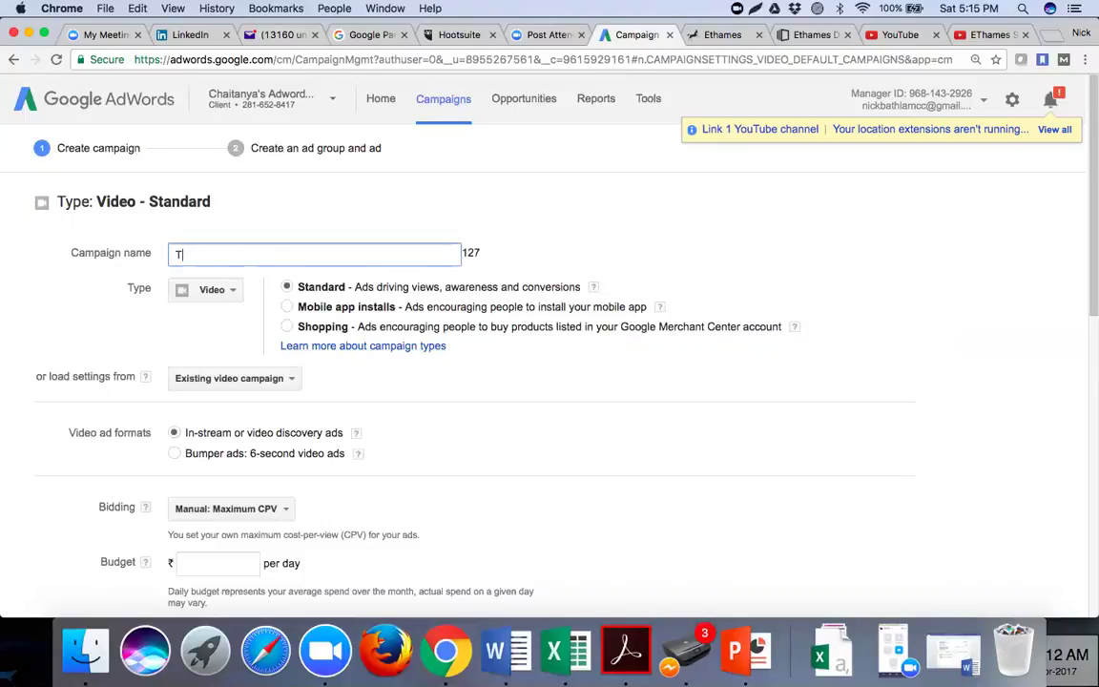
type("est Video Discovery")
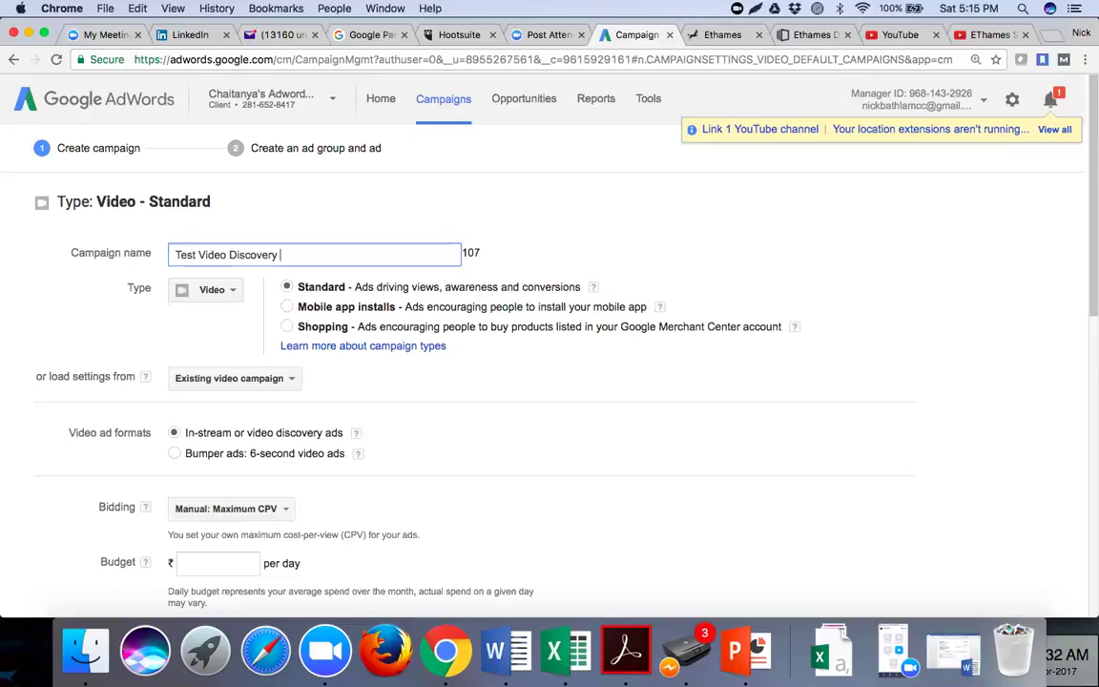
Keep the Video campaign type and load the settings from the existing Test Video Campaign.
left_click(232, 293)
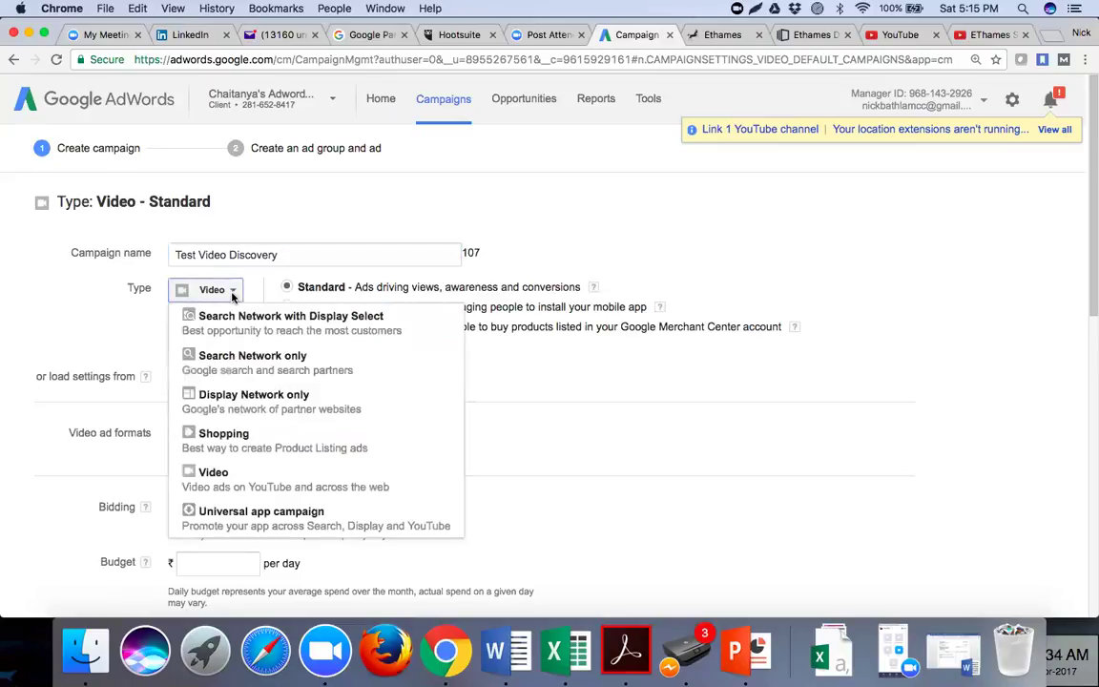
left_click(231, 293)
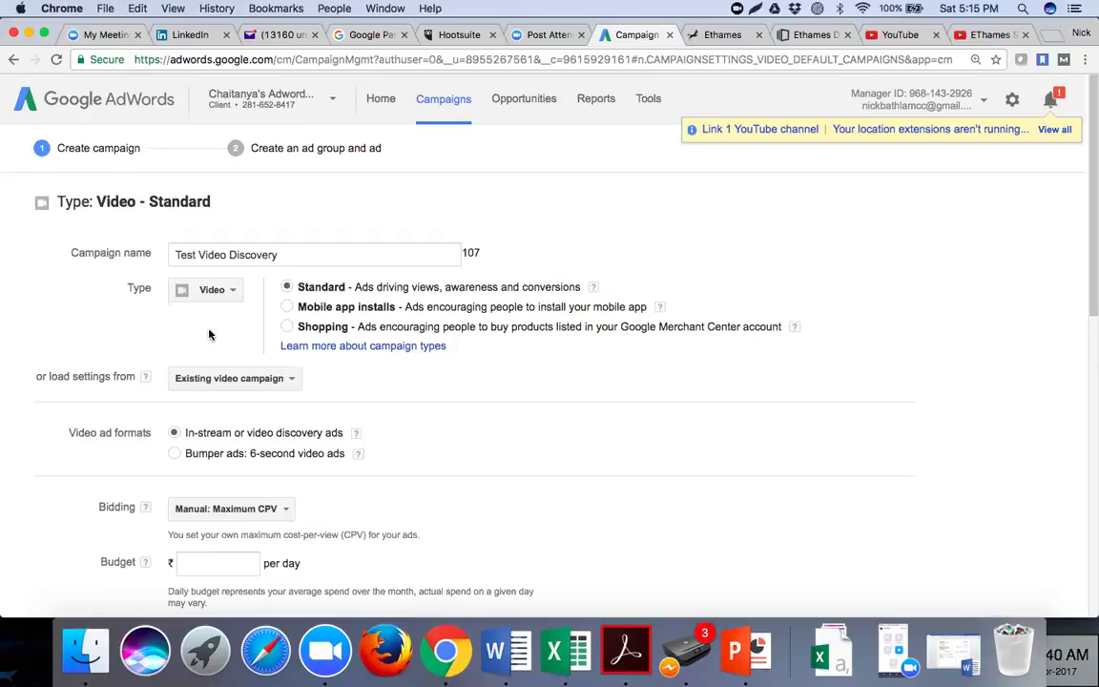
left_click(252, 381)
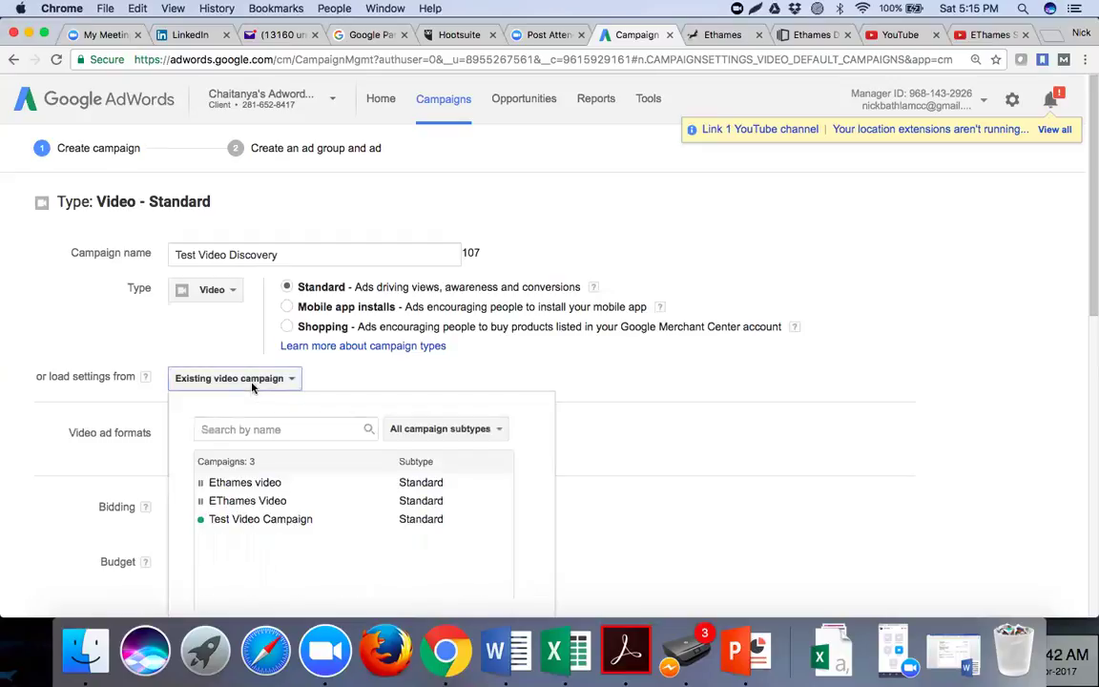
left_click(270, 521)
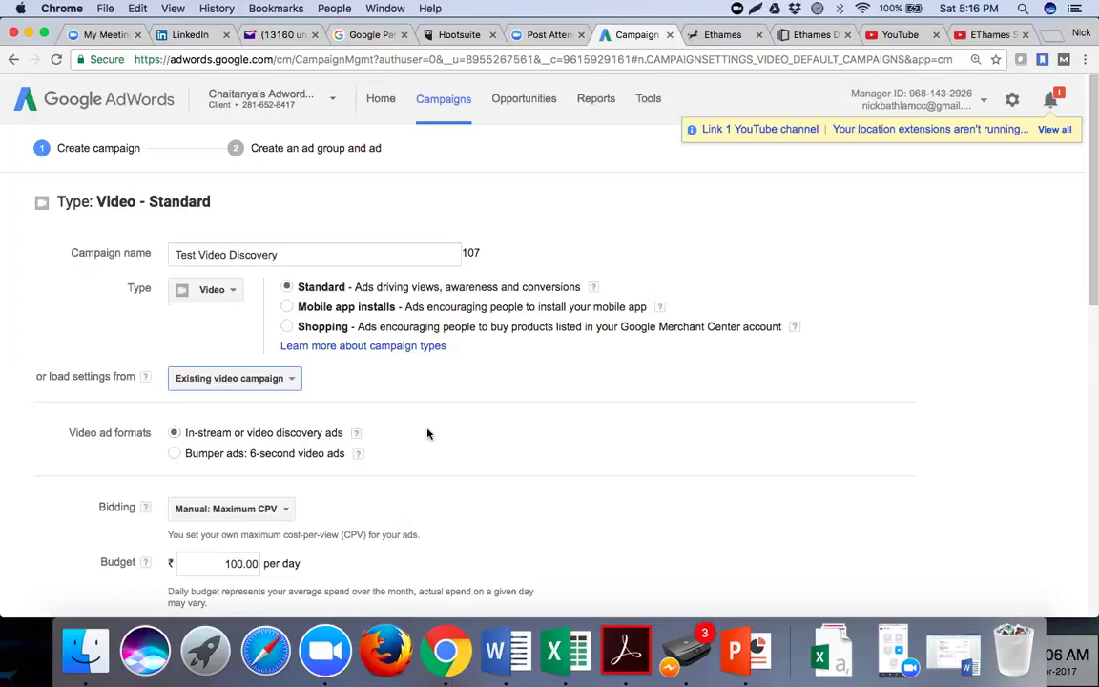
Check the loaded budget, networks, locations and languages, then save the campaign and continue to the ad group setup.
scroll(428, 435, "down", 2)
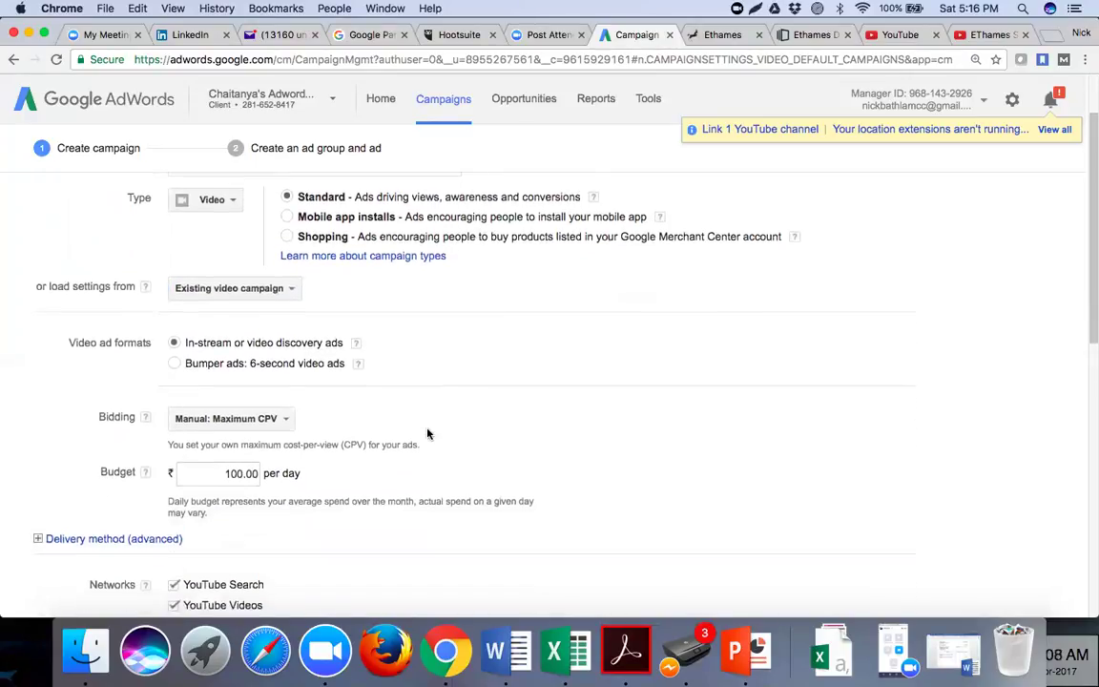
scroll(428, 434, "down", 1)
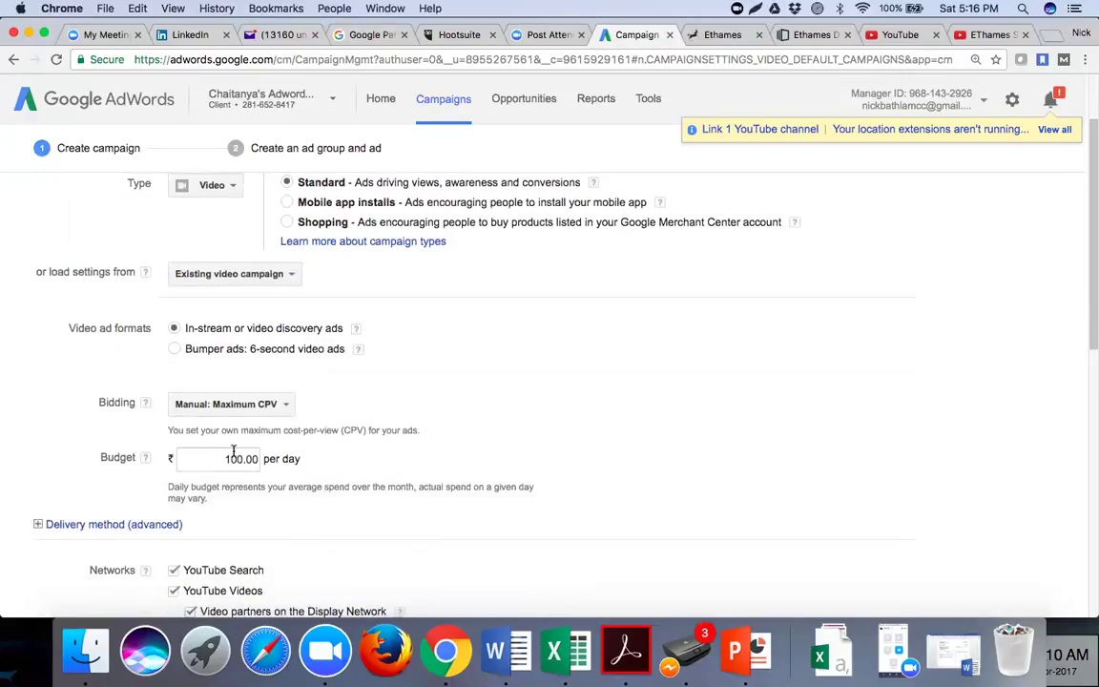
scroll(220, 467, "down", 3)
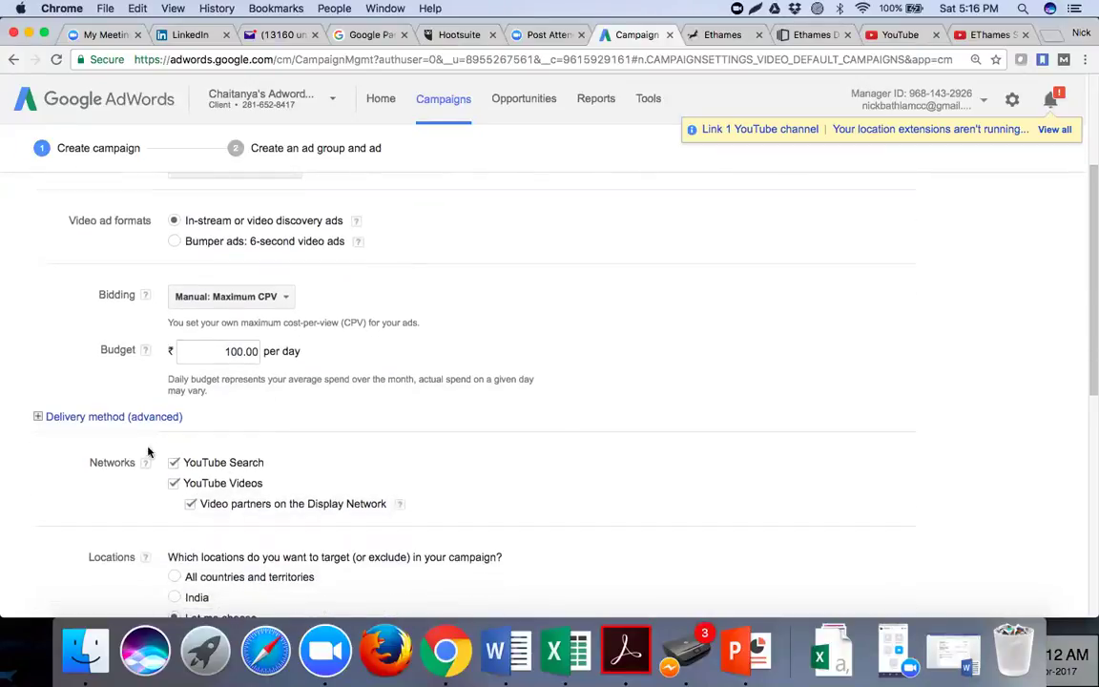
scroll(133, 504, "down", 4)
scroll(133, 506, "down", 7)
scroll(133, 506, "down", 2)
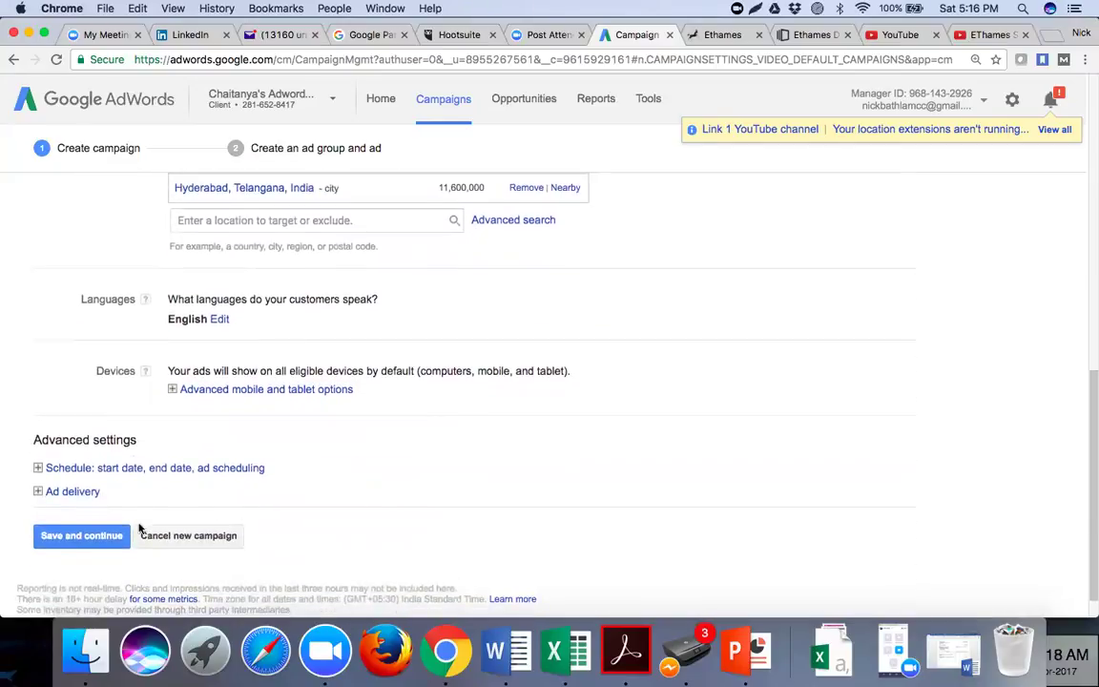
left_click(92, 541)
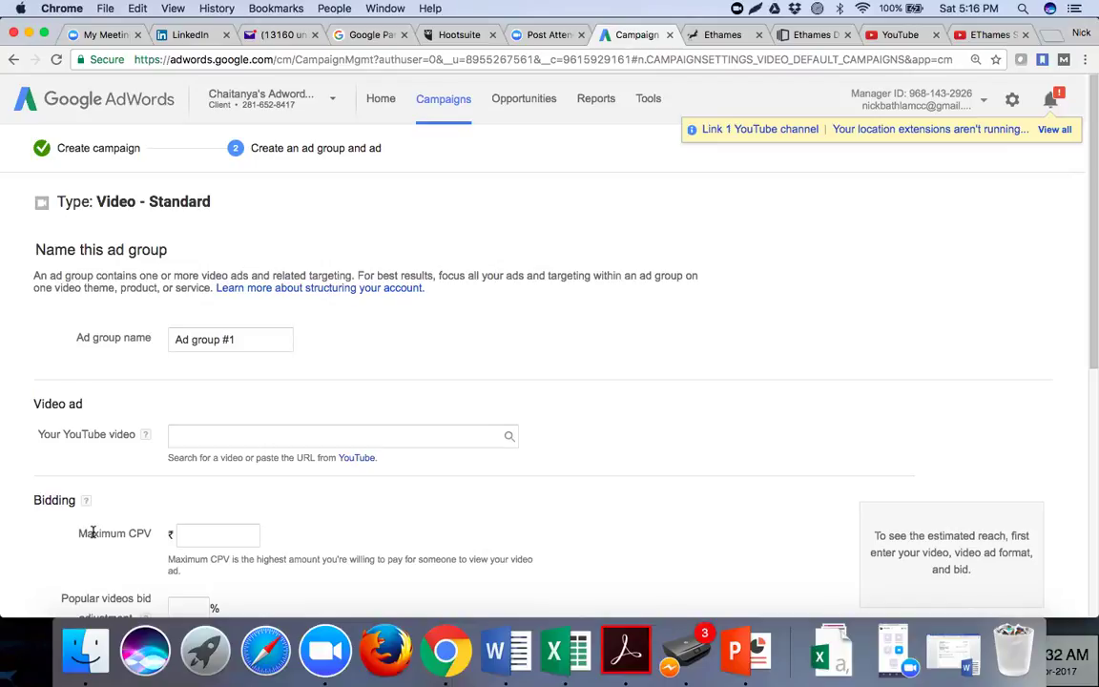
Copy the URL of the EThames Sports & Ethnic Day video from YouTube and add it as the ad group's video.
left_click(232, 434)
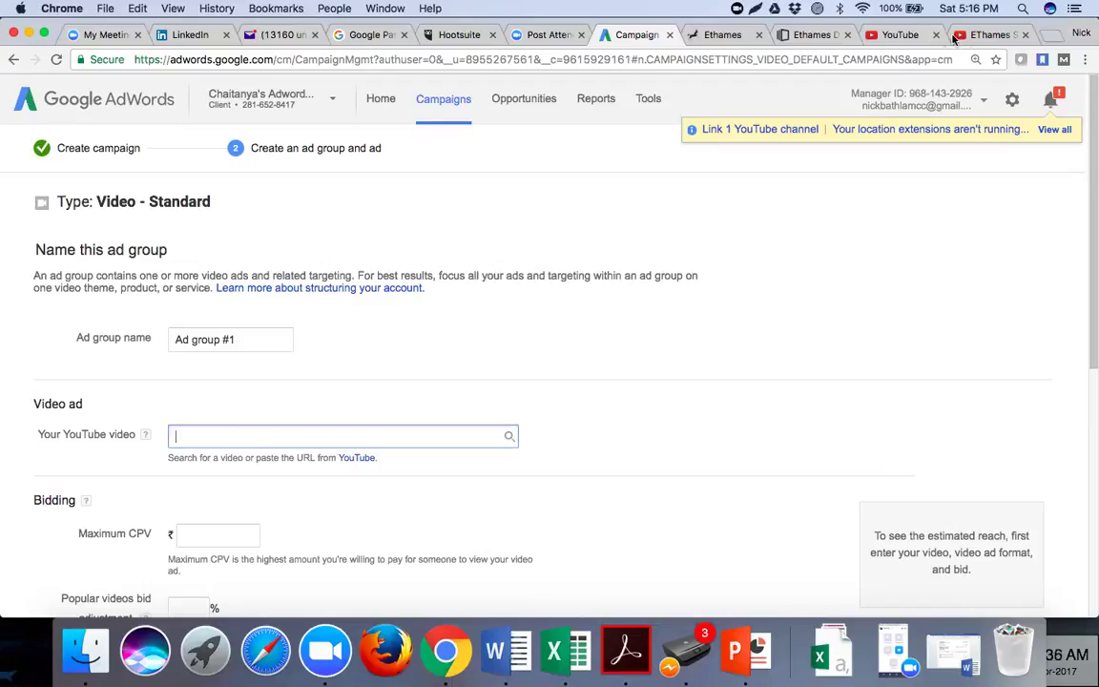
left_click(978, 38)
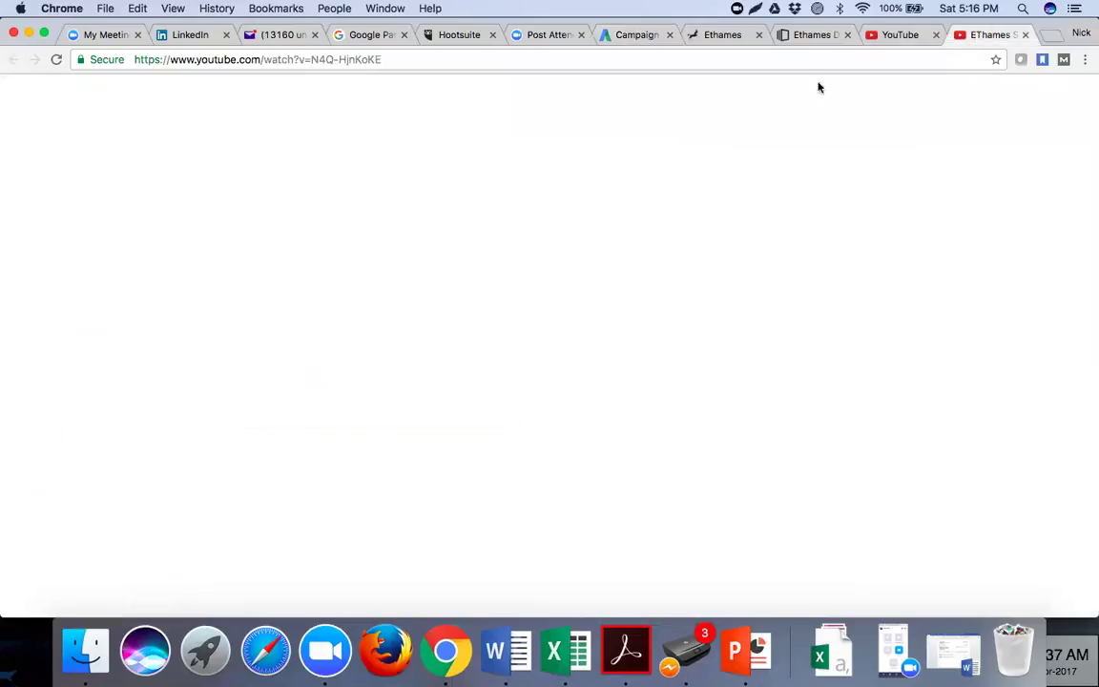
left_click(732, 62)
key("super+c")
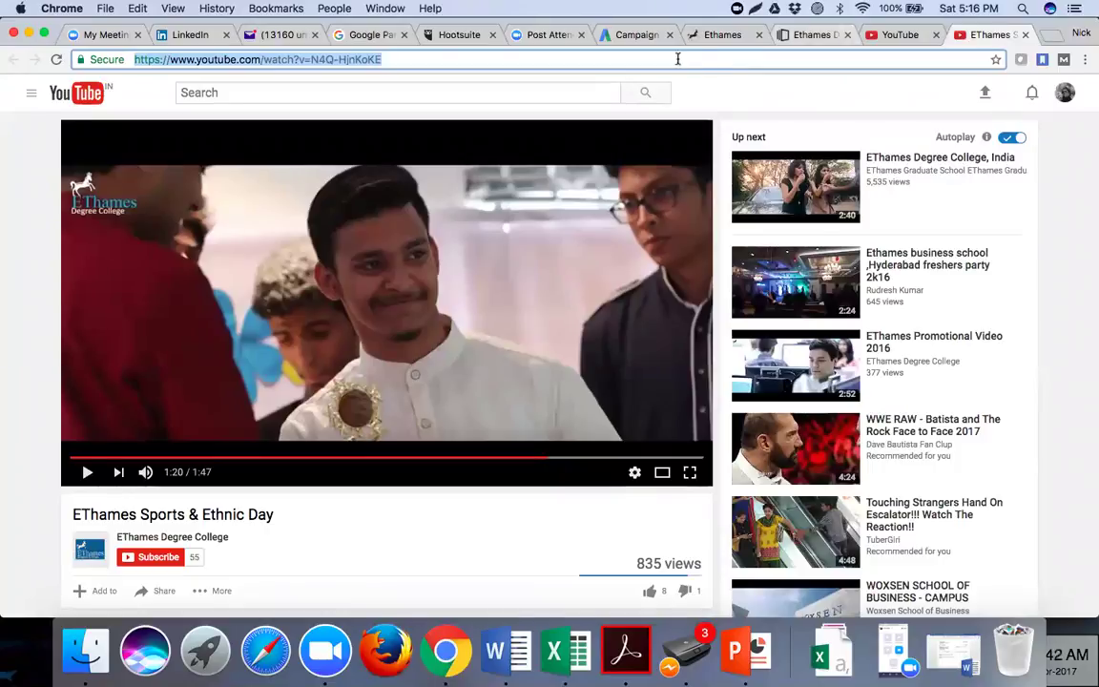
left_click(635, 38)
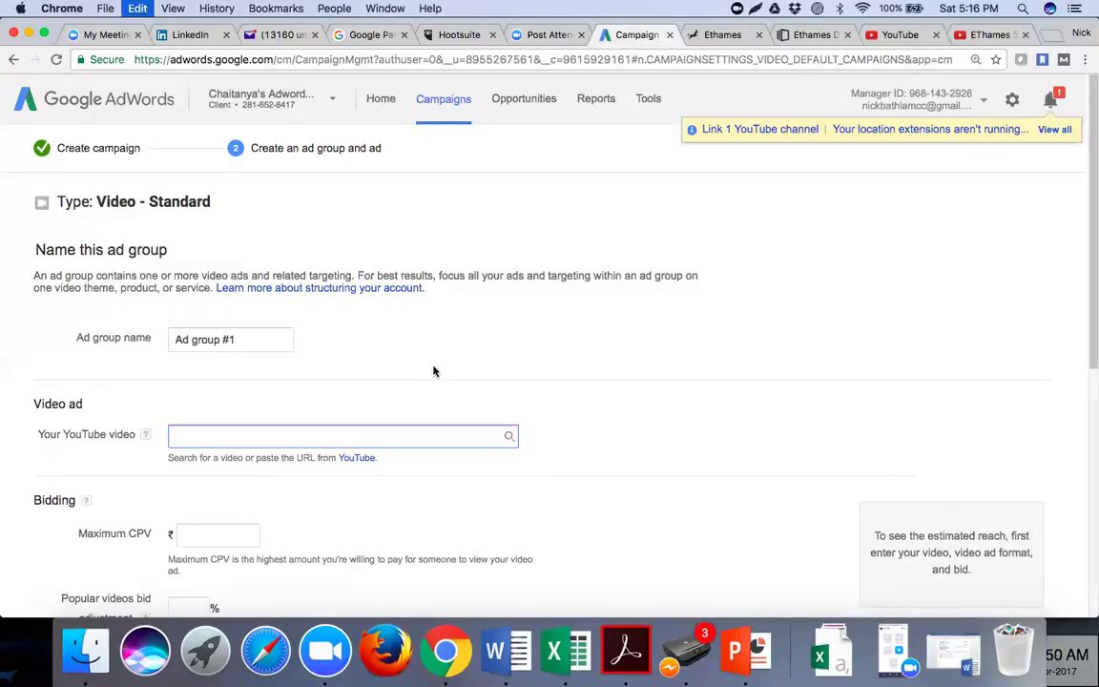
key("super+v")
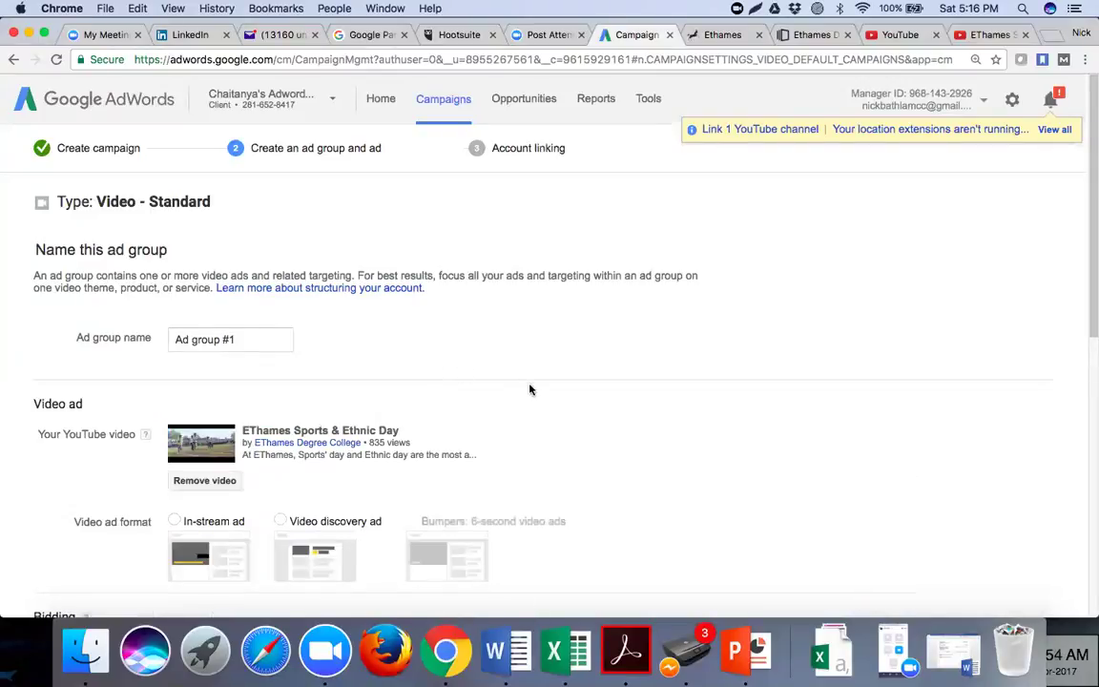
Set the video ad format to Video discovery ad and bring up its thumbnail, text and preview options.
scroll(533, 393, "down", 5)
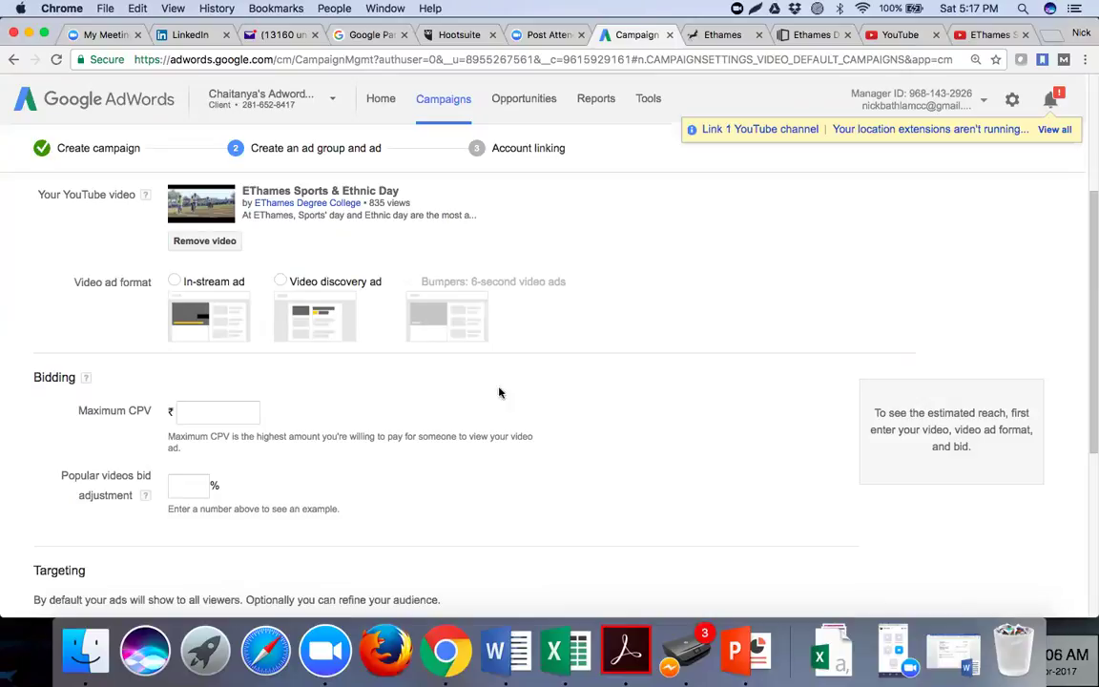
left_click(281, 281)
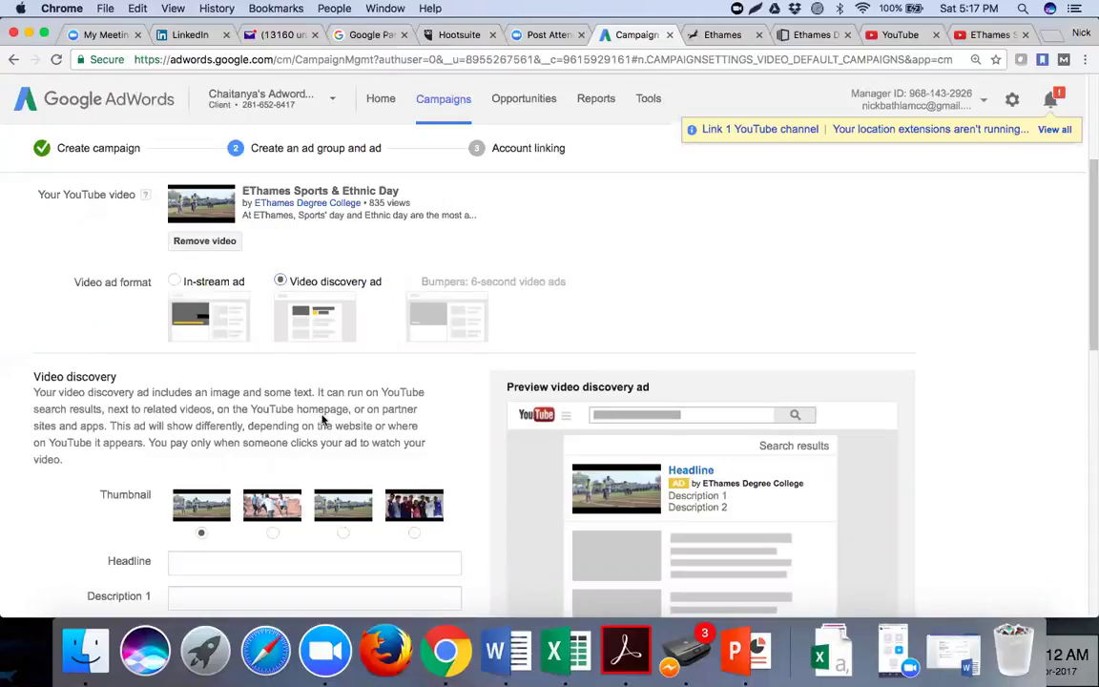
scroll(323, 420, "down", 2)
scroll(322, 420, "down", 2)
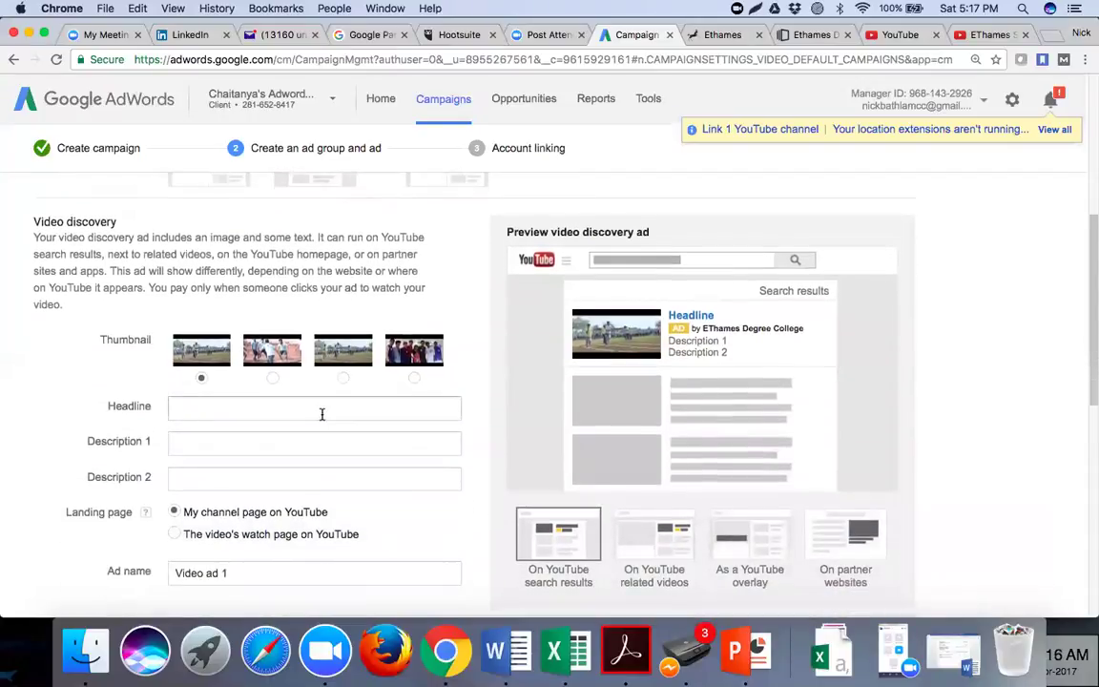
scroll(321, 415, "down", 1)
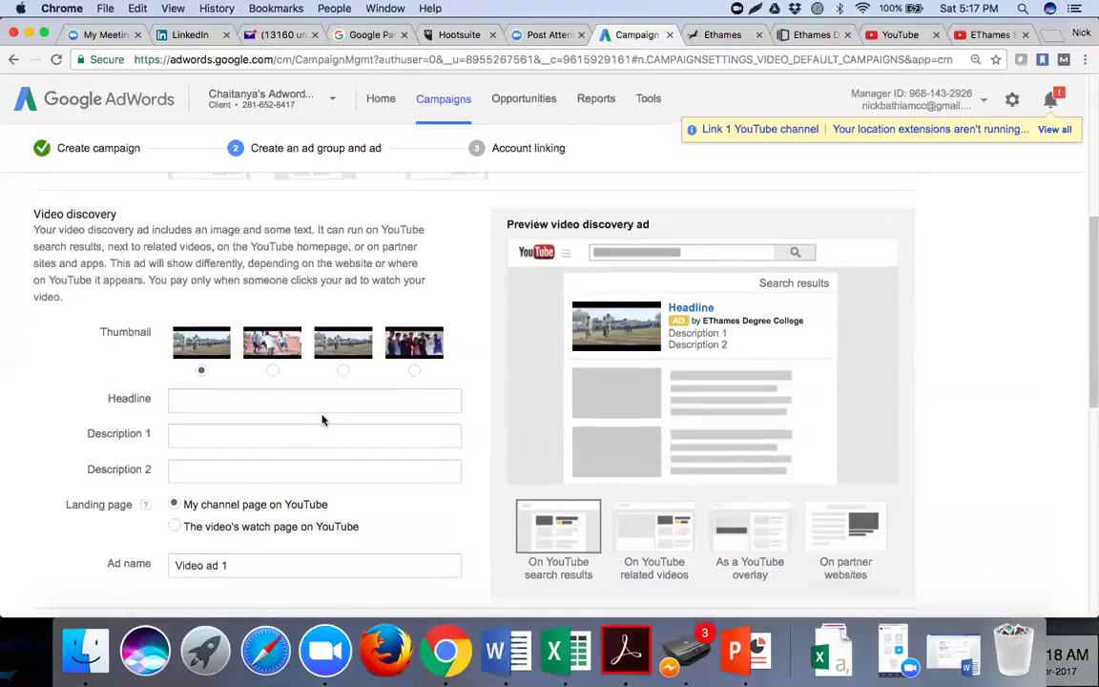
scroll(321, 418, "down", 1)
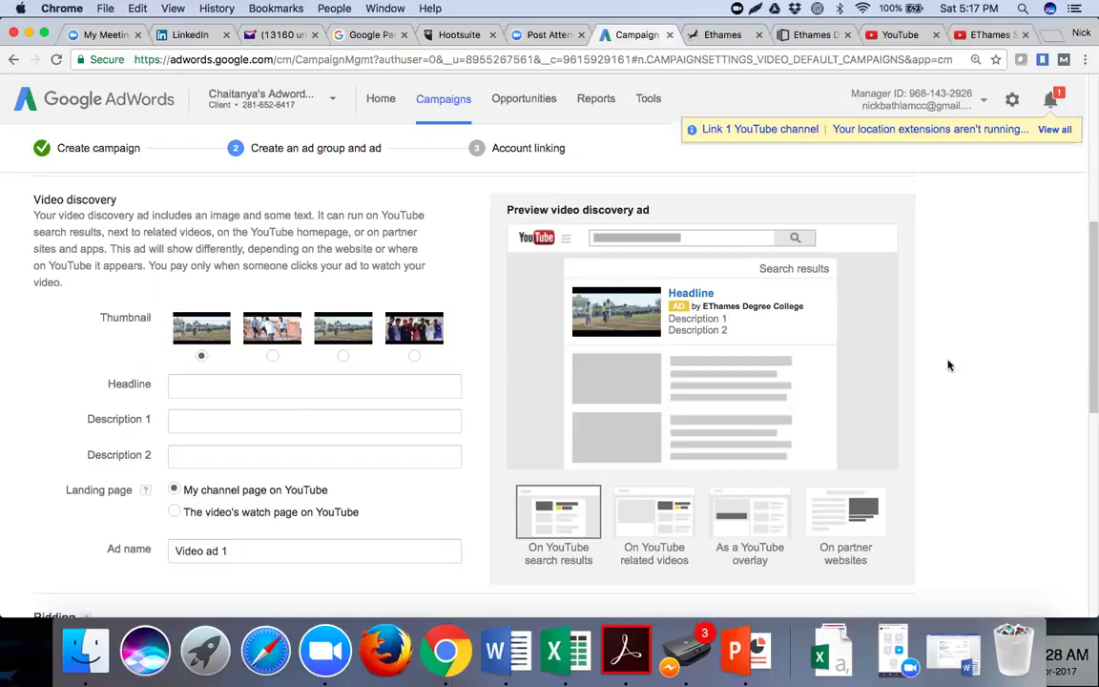
Capture a screenshot region of about 1271x624 around the Video discovery settings and frame the description paragraph with a red rectangle.
left_click(43, 36)
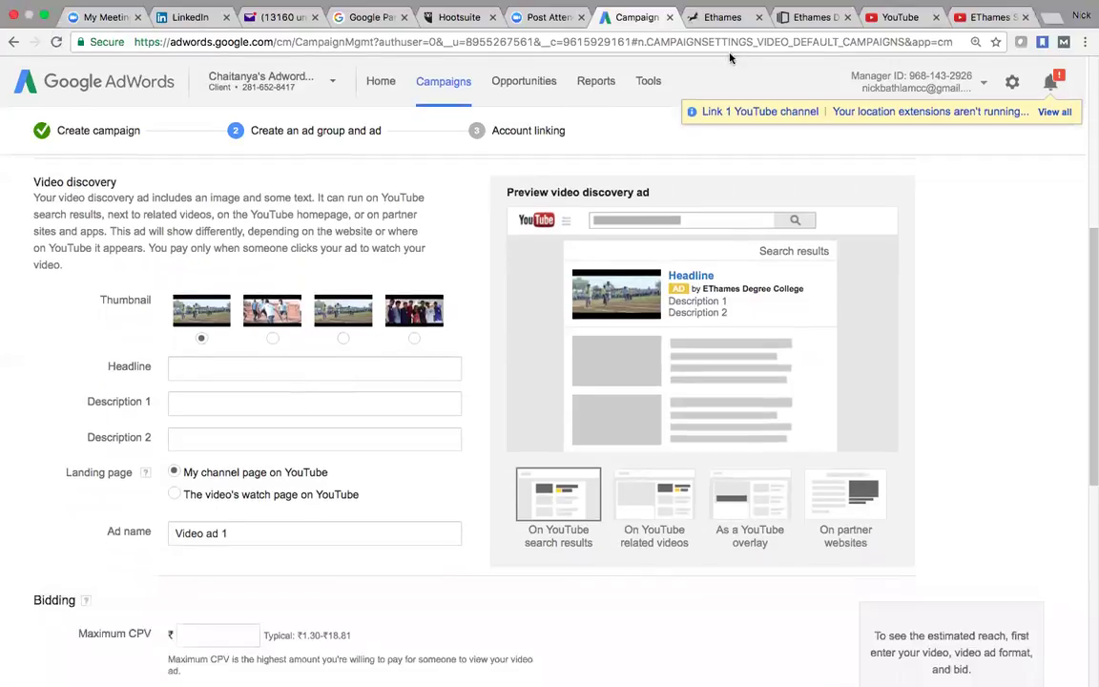
left_click(1052, 83)
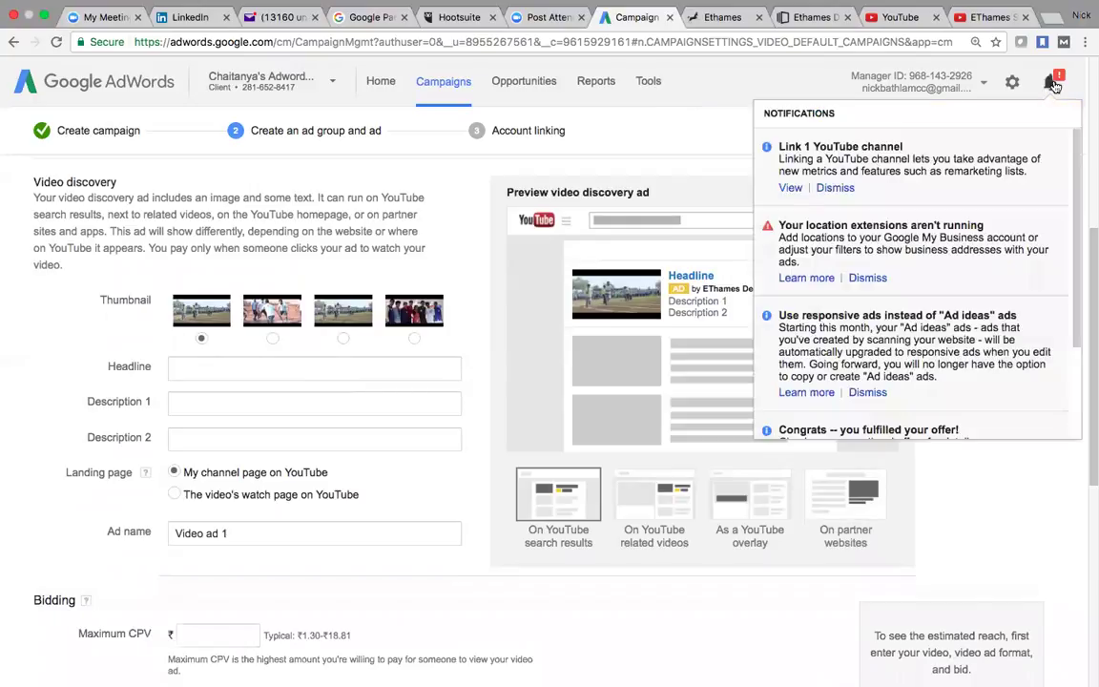
left_click(1054, 85)
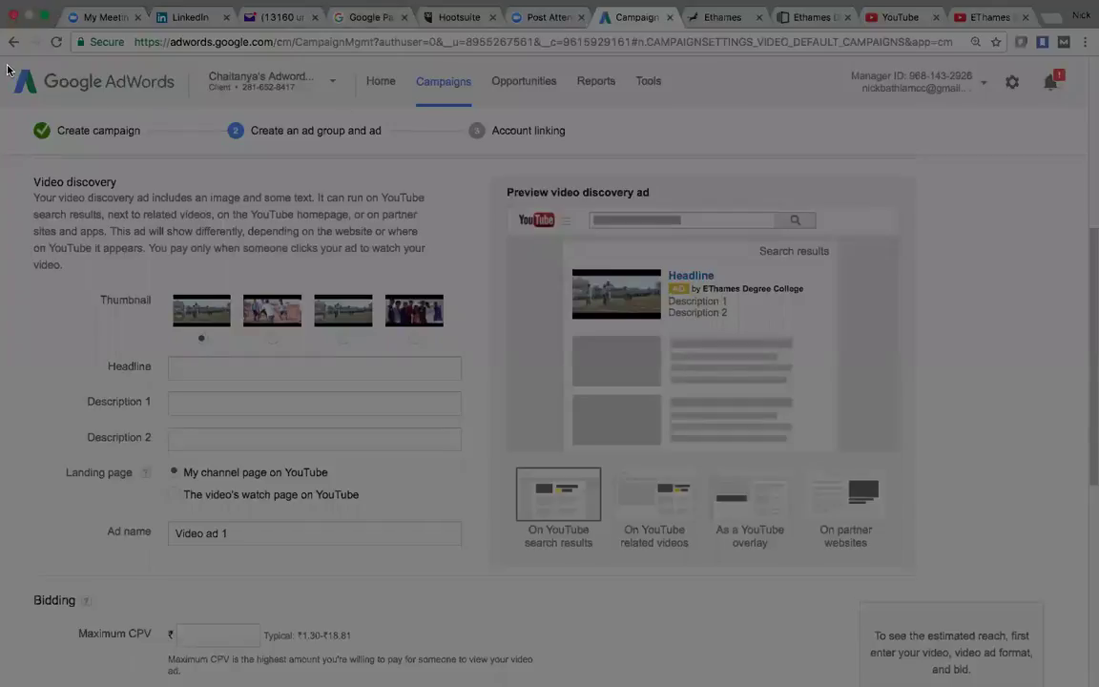
mouse_move(2, 100)
left_mouse_down()
mouse_move(788, 403)
mouse_move(1090, 579)
mouse_move(972, 576)
left_mouse_up()
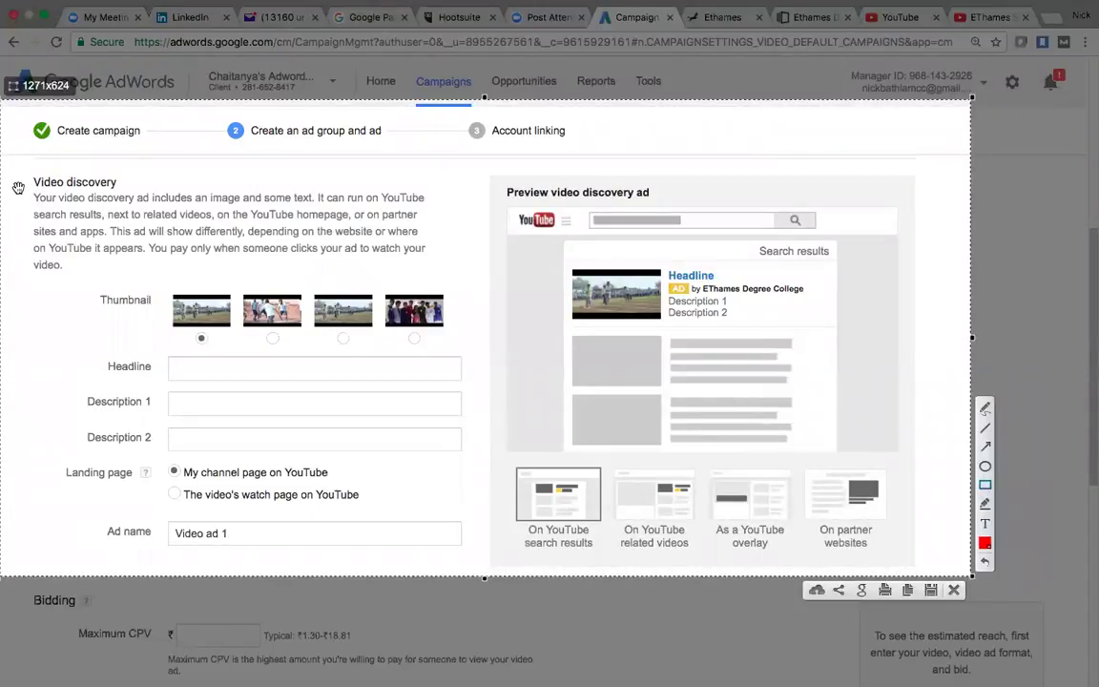
key("super+c")
mouse_move(17, 188)
left_mouse_down()
mouse_move(44, 196)
mouse_move(114, 256)
mouse_move(105, 262)
mouse_move(226, 272)
mouse_move(254, 254)
mouse_move(399, 258)
mouse_move(454, 282)
left_mouse_up()
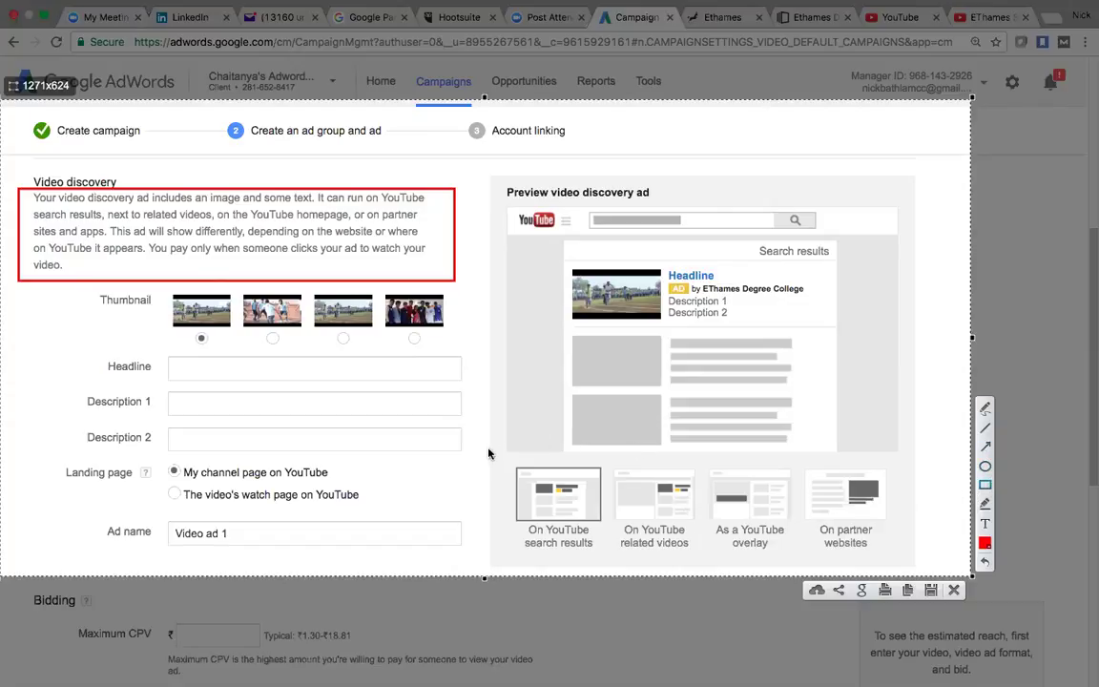
Frame the four ad placement previews with a red rectangle and copy the annotated screenshot.
mouse_move(488, 454)
left_mouse_down()
mouse_move(524, 492)
mouse_move(493, 462)
left_mouse_up()
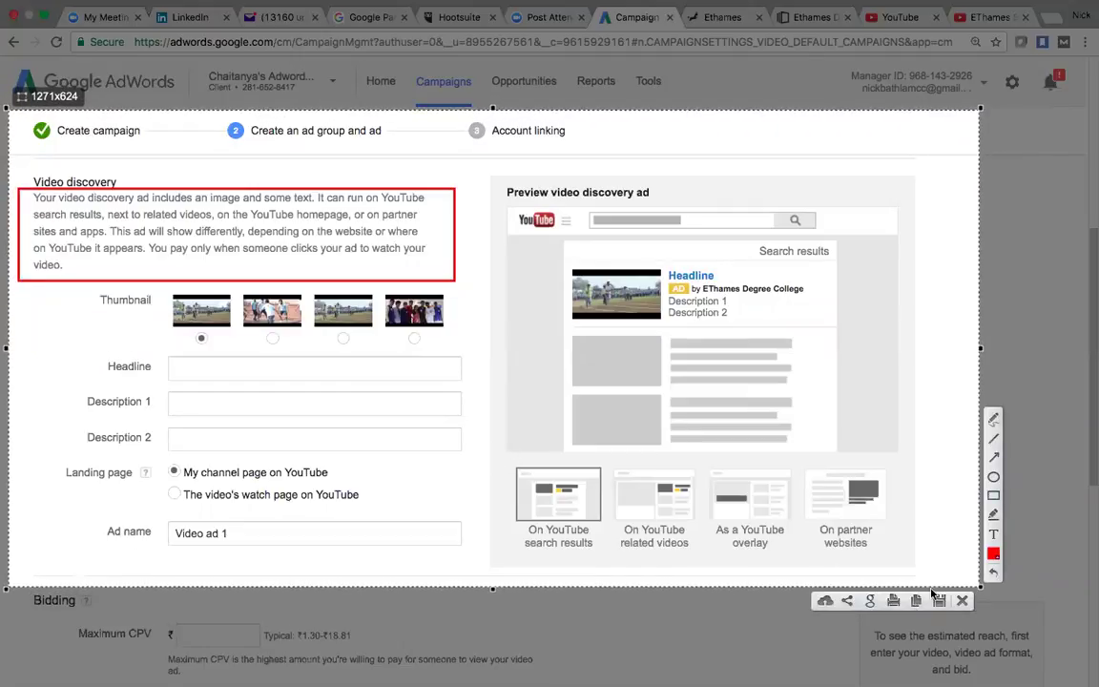
left_click(993, 495)
mouse_move(486, 454)
left_mouse_down()
mouse_move(553, 523)
mouse_move(630, 556)
mouse_move(899, 562)
left_mouse_up()
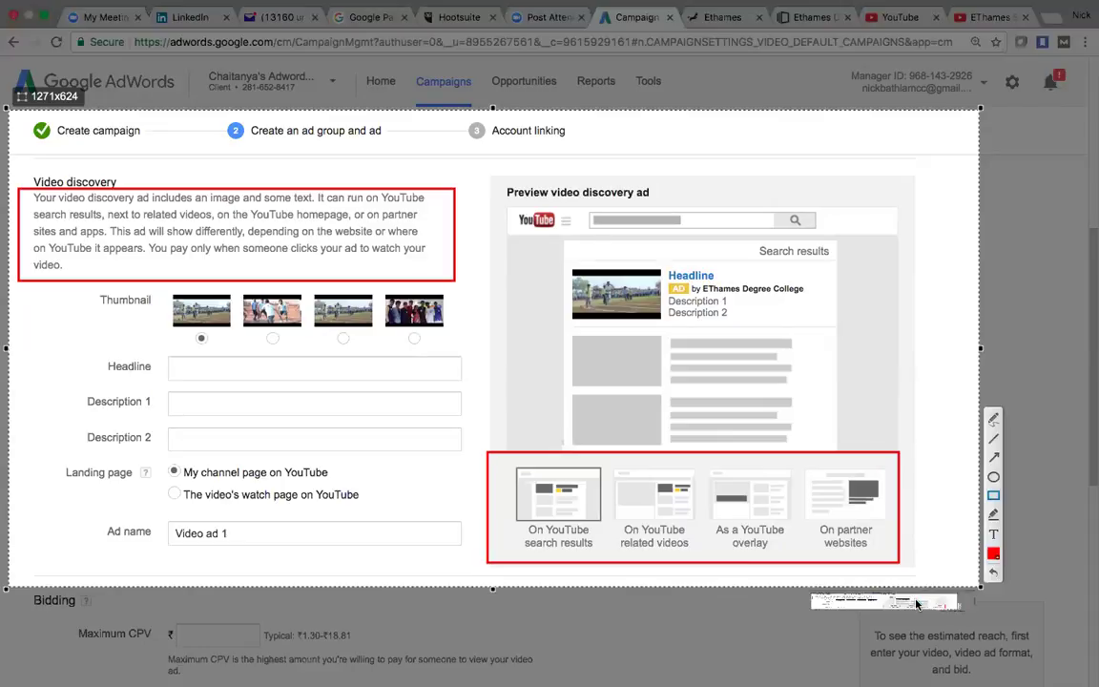
left_click(916, 601)
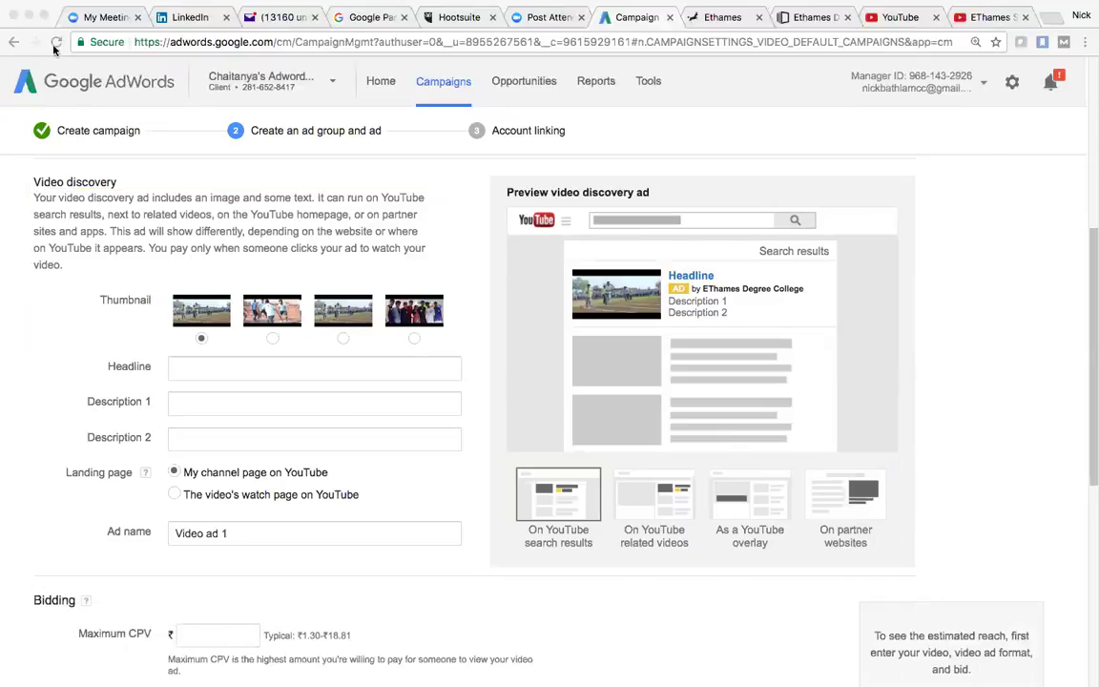
Switch to the Word notes and paste the annotated Video discovery screenshot on a new line below the "Video Discovery Ads" heading.
left_click(43, 17)
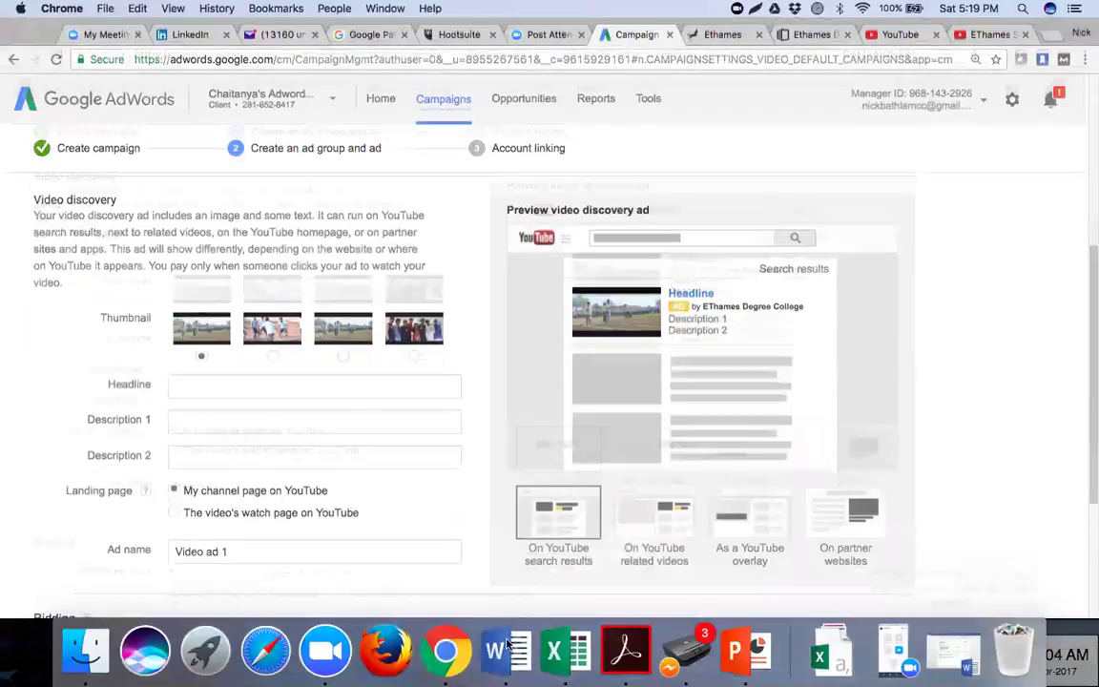
left_click(506, 646)
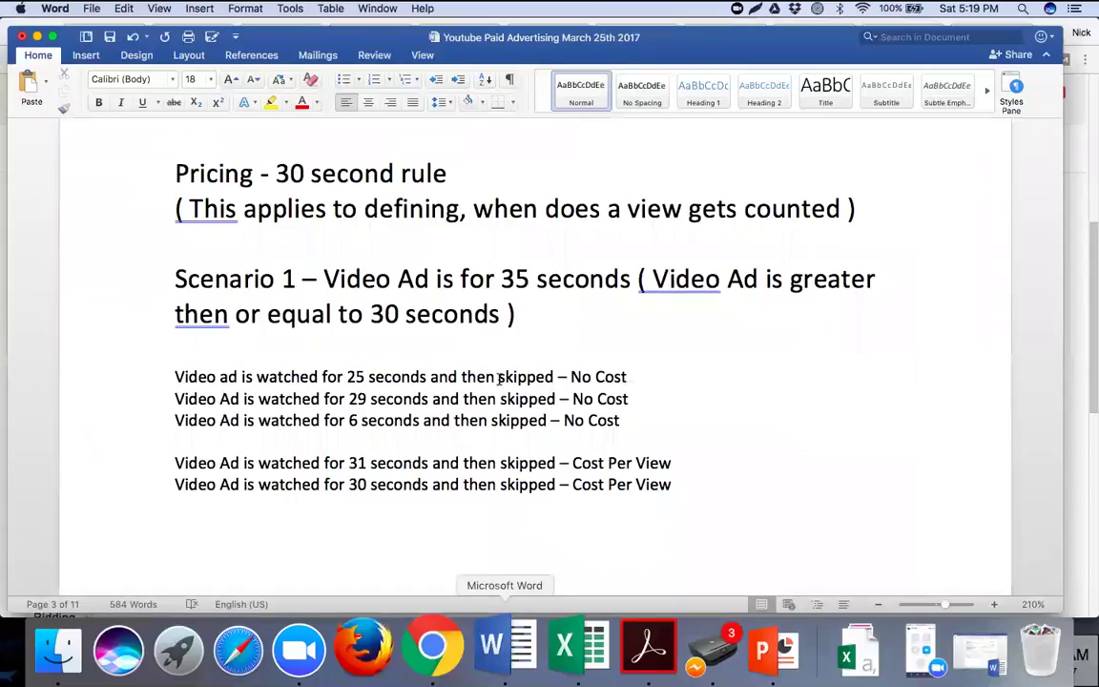
scroll(499, 379, "down", 15)
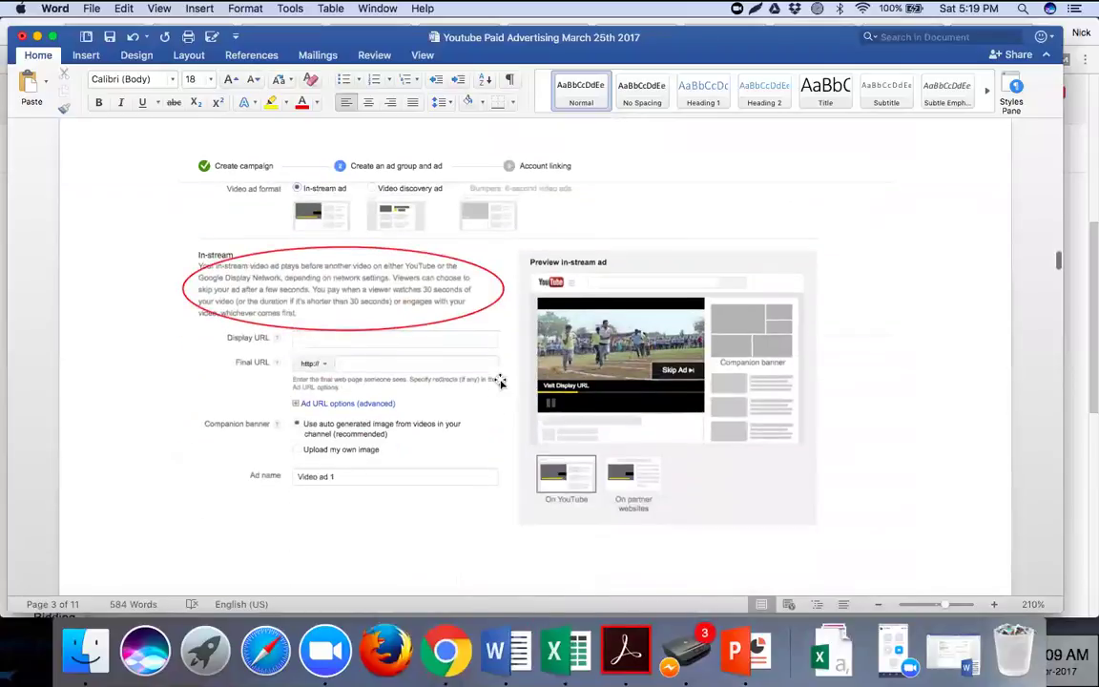
scroll(500, 380, "down", 10)
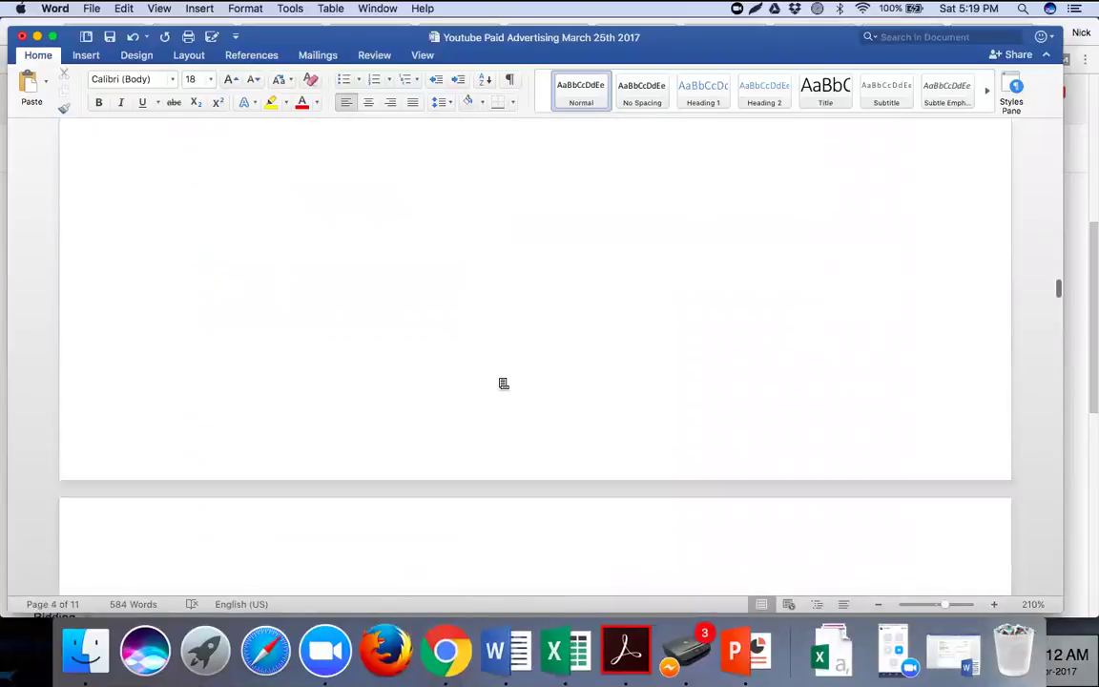
scroll(504, 383, "down", 3)
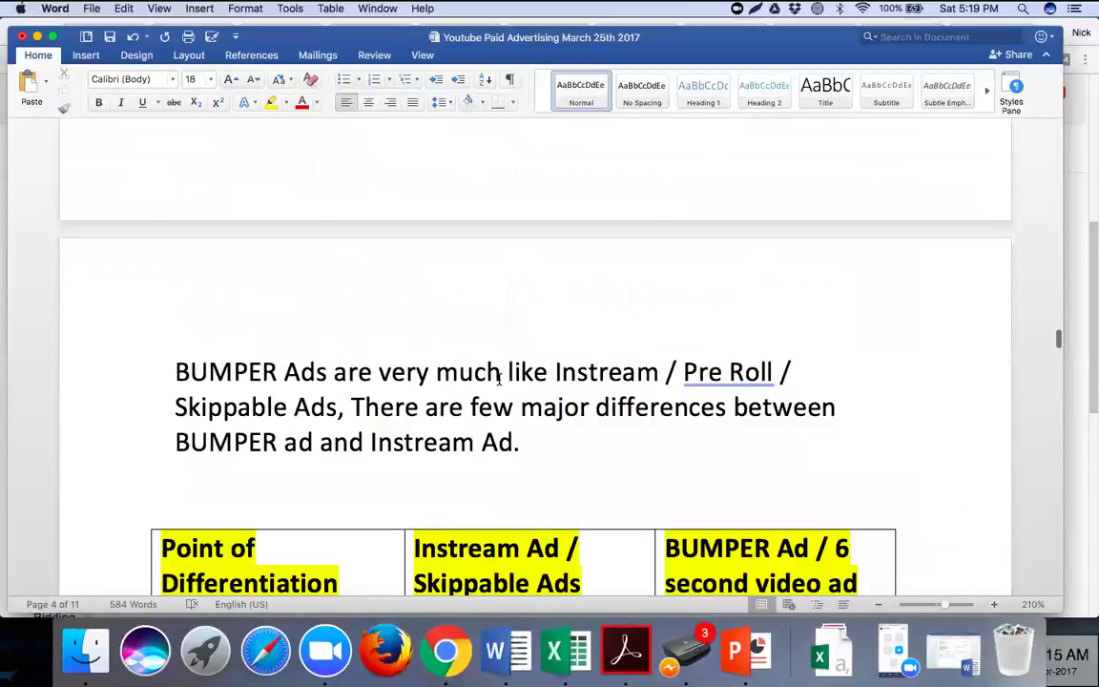
scroll(499, 378, "down", 10)
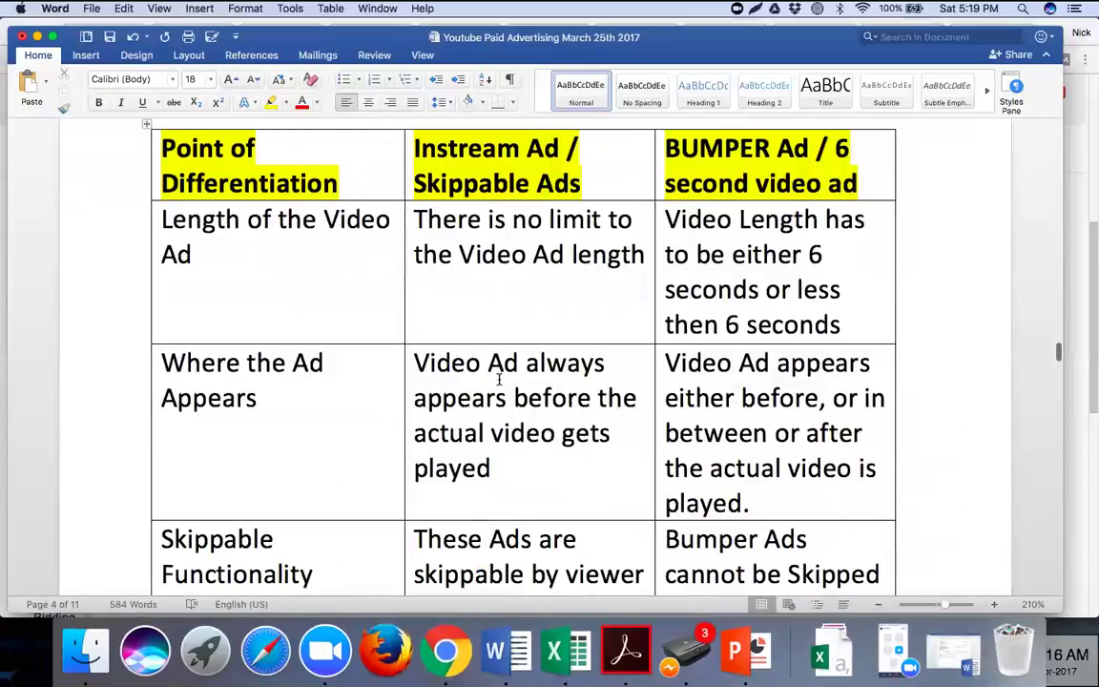
scroll(500, 380, "down", 15)
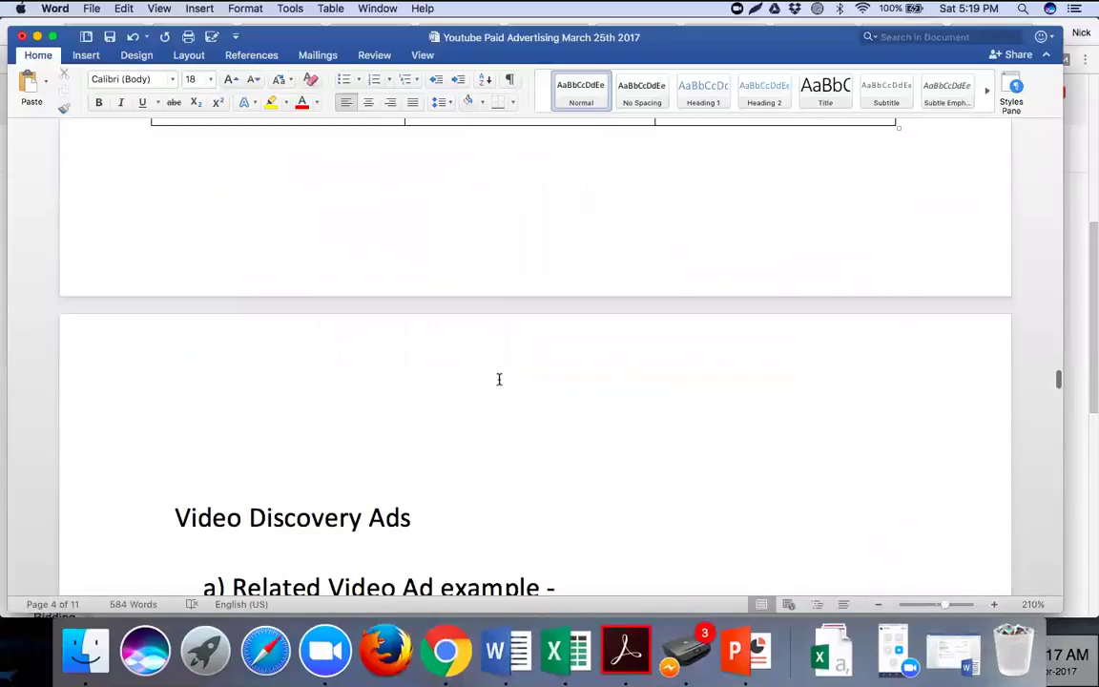
scroll(455, 355, "down", 4)
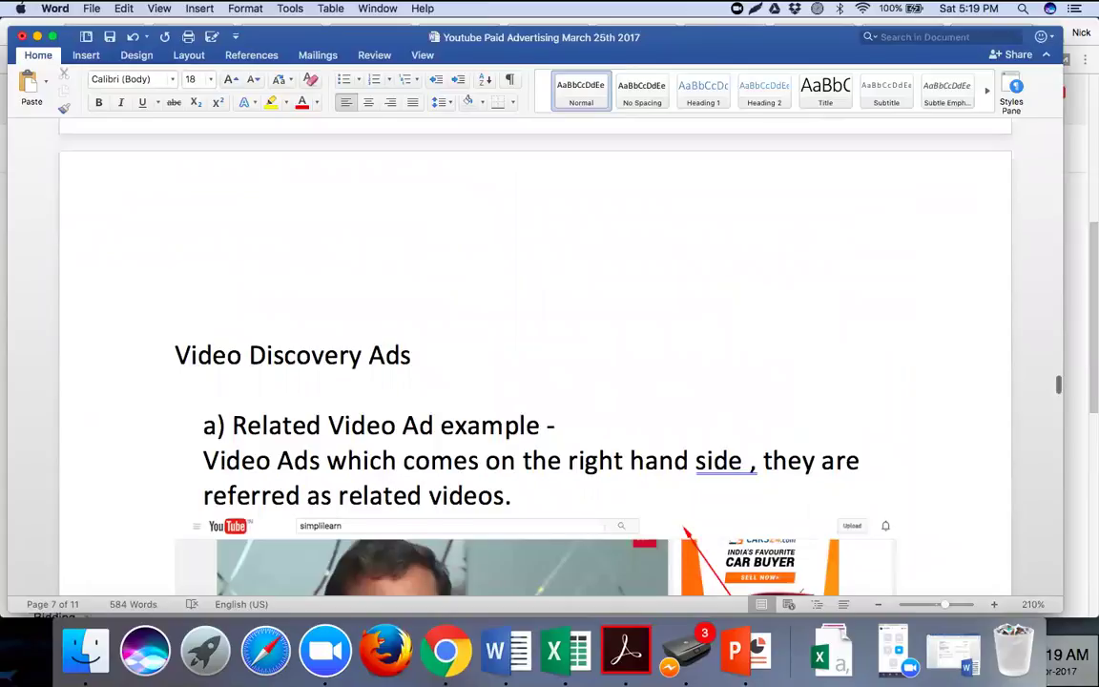
left_click(456, 355)
key("Return")
key("super+v")
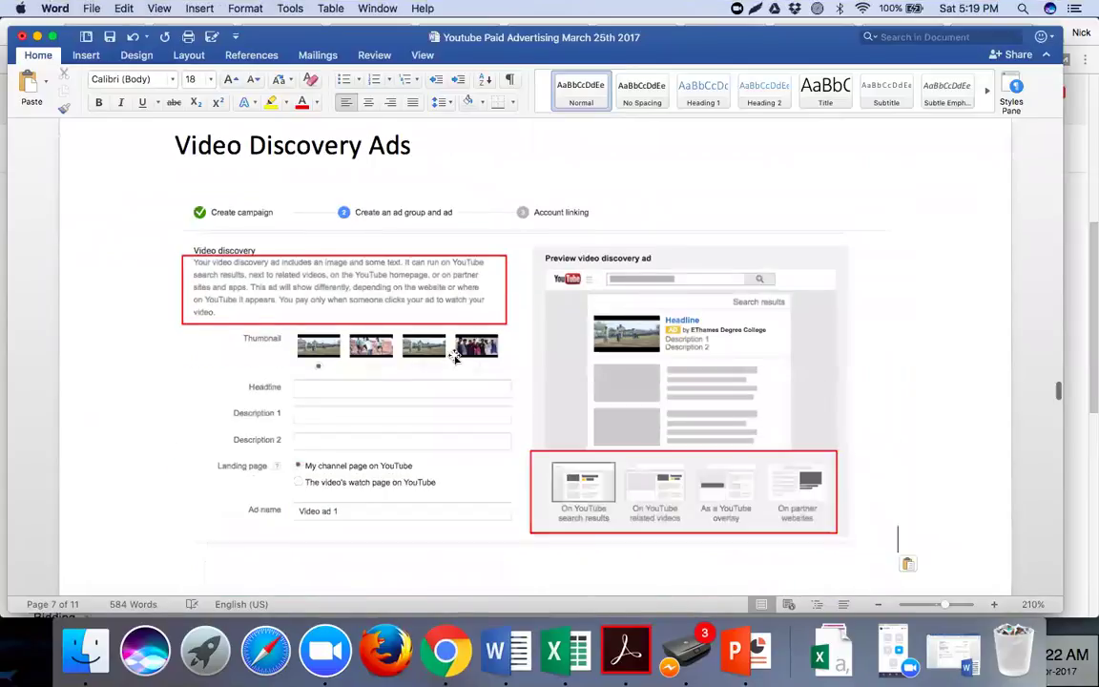
Preview the ad on YouTube related videos in AdWords, capture that preview and add it to the Related Video Ad example in Word.
scroll(455, 401, "down", 3)
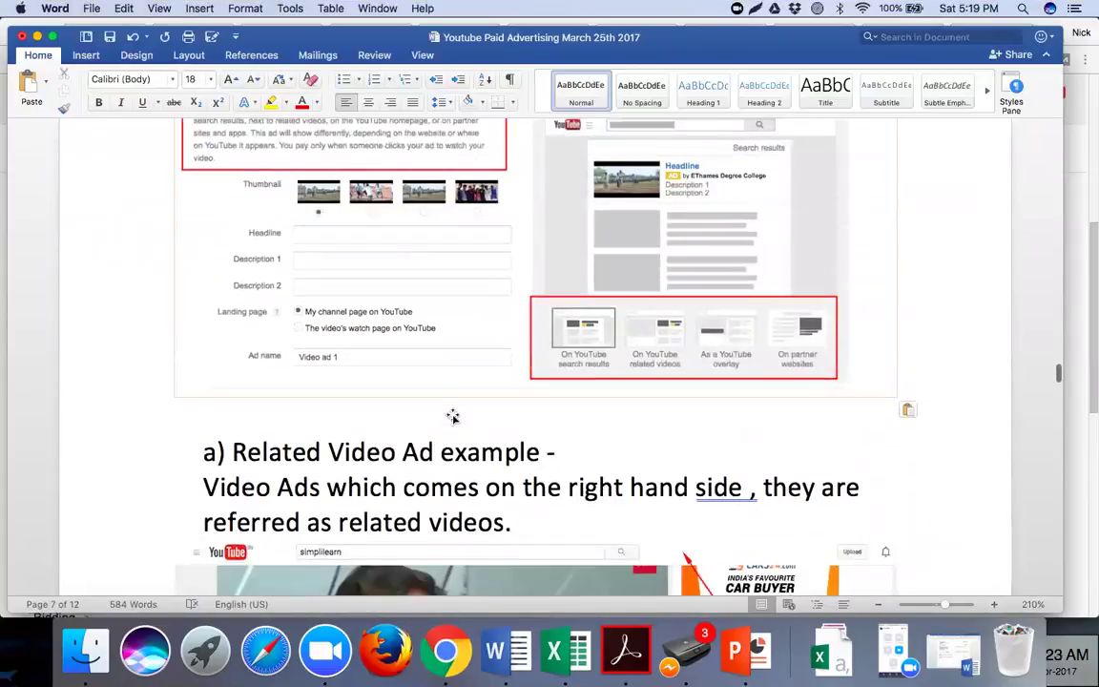
scroll(425, 396, "down", 3)
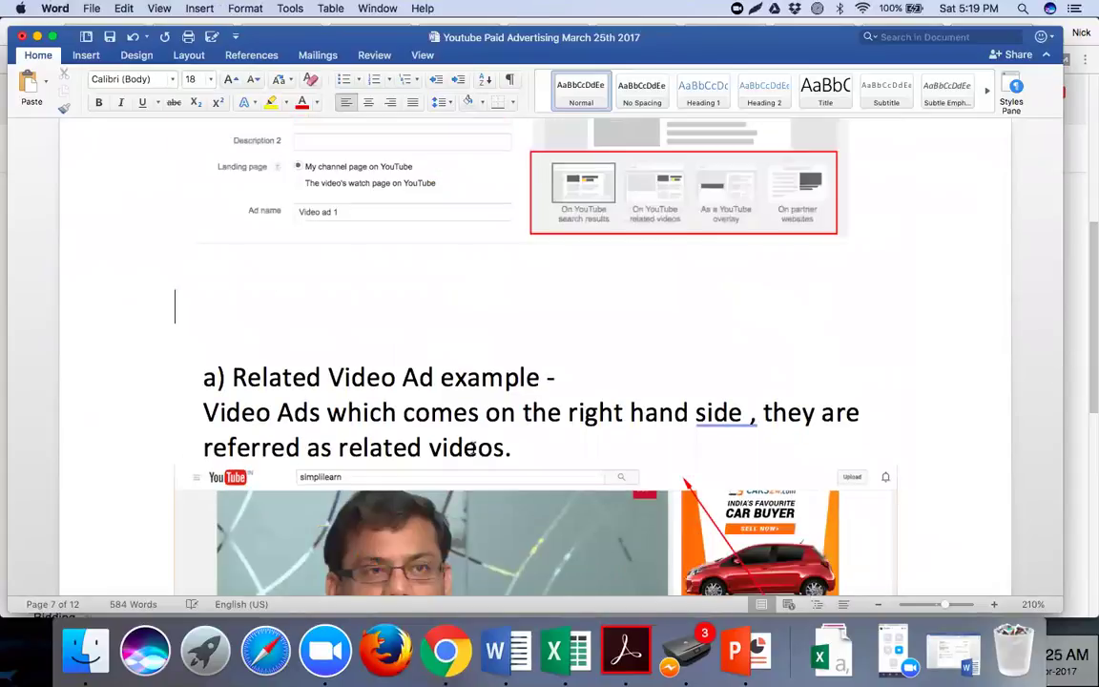
scroll(363, 407, "down", 1)
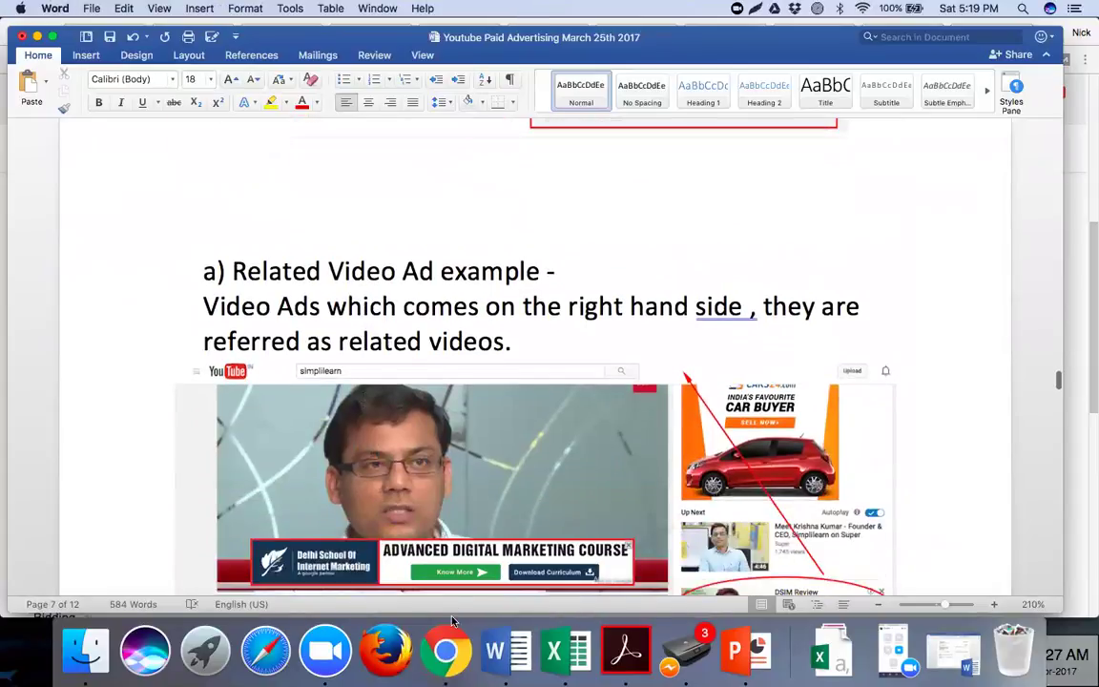
scroll(363, 407, "down", 1)
left_click(446, 651)
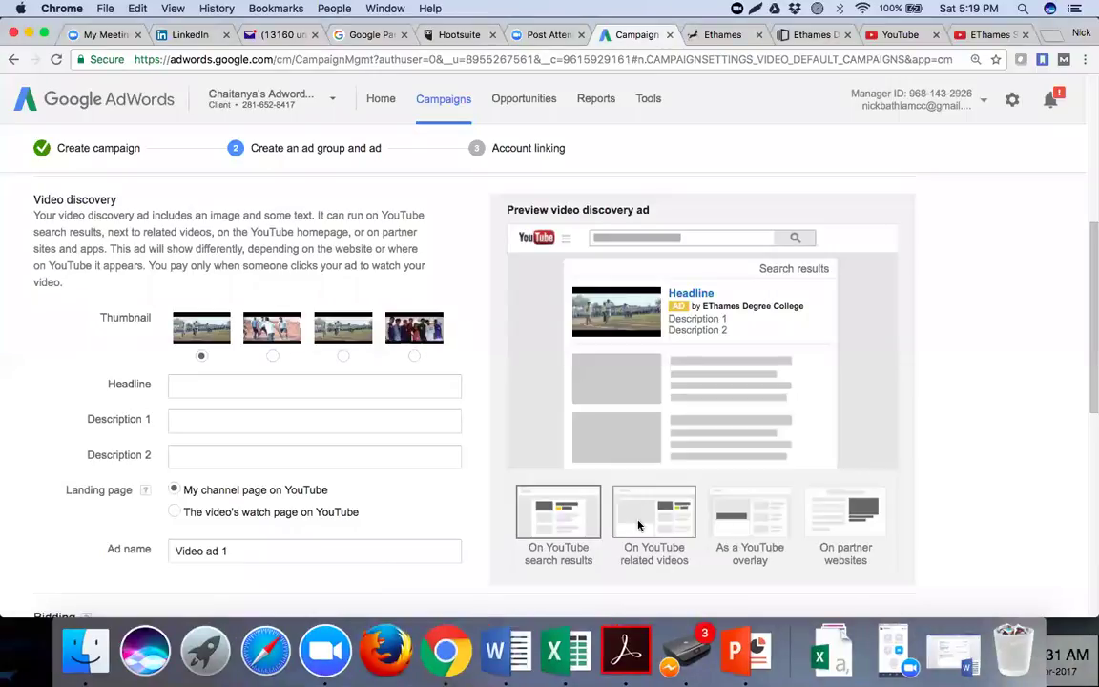
left_click(638, 525)
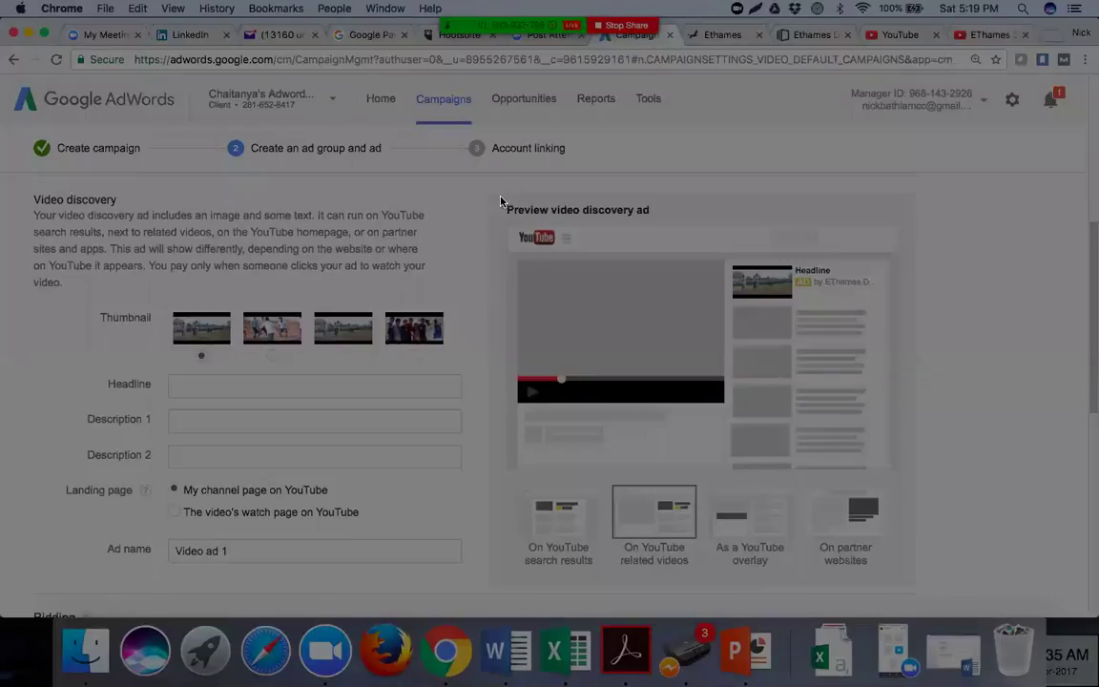
left_click(928, 584)
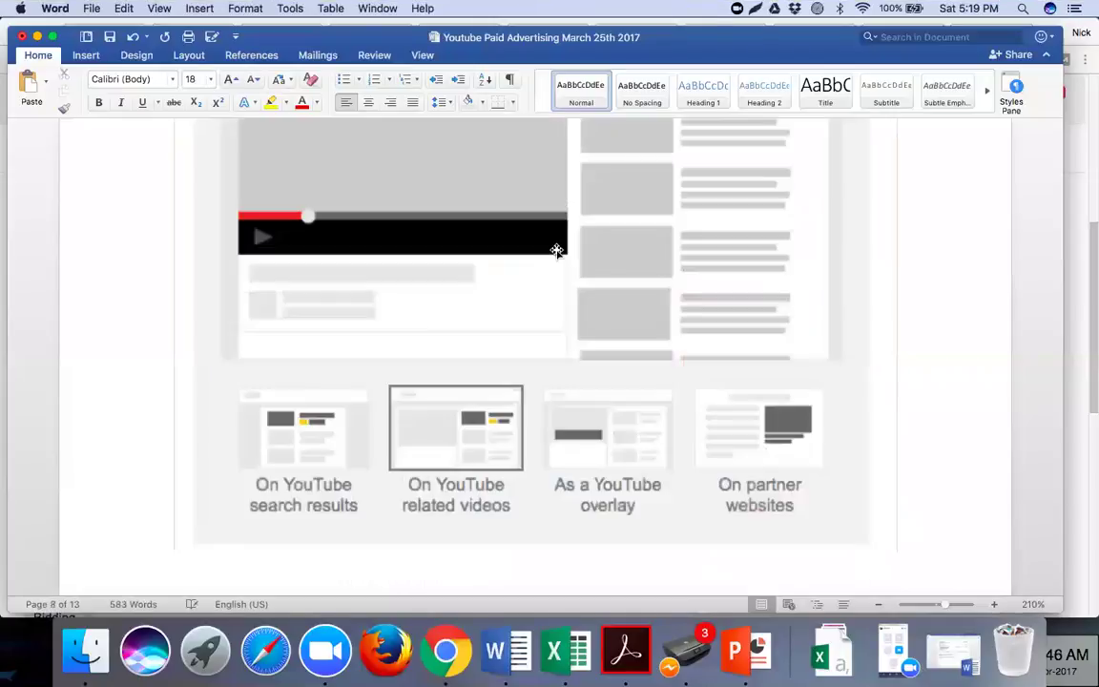
Capture the AdWords preview of the ad as a YouTube overlay and paste it below the Overlay ad description in Word.
scroll(556, 251, "down", 5)
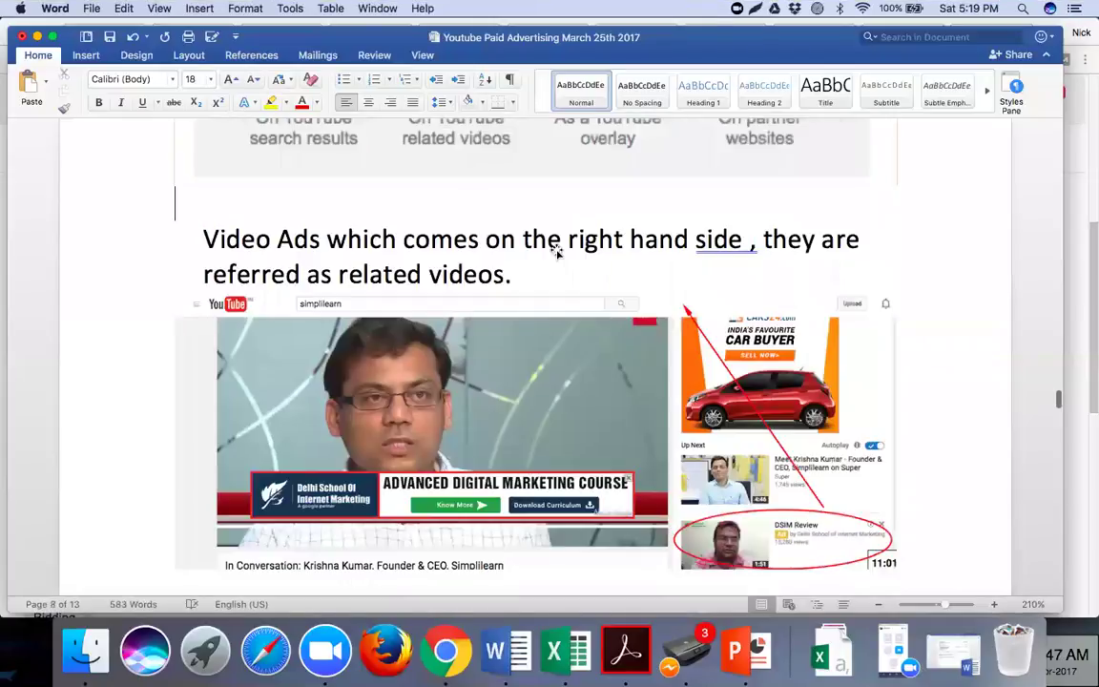
scroll(556, 251, "down", 2)
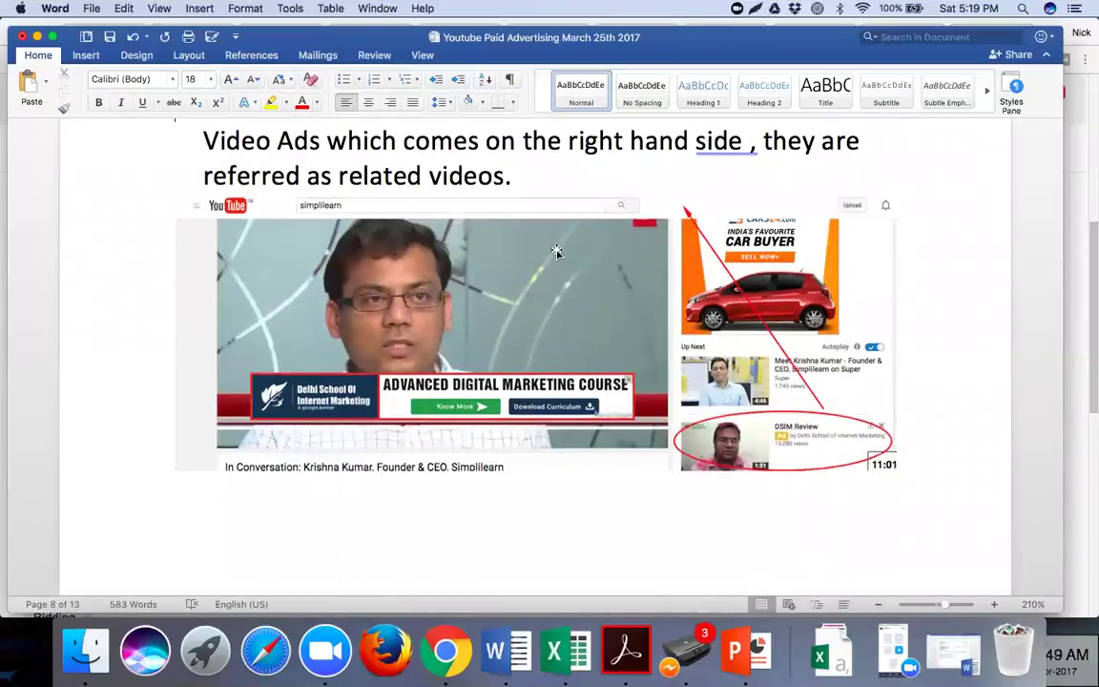
scroll(557, 251, "down", 5)
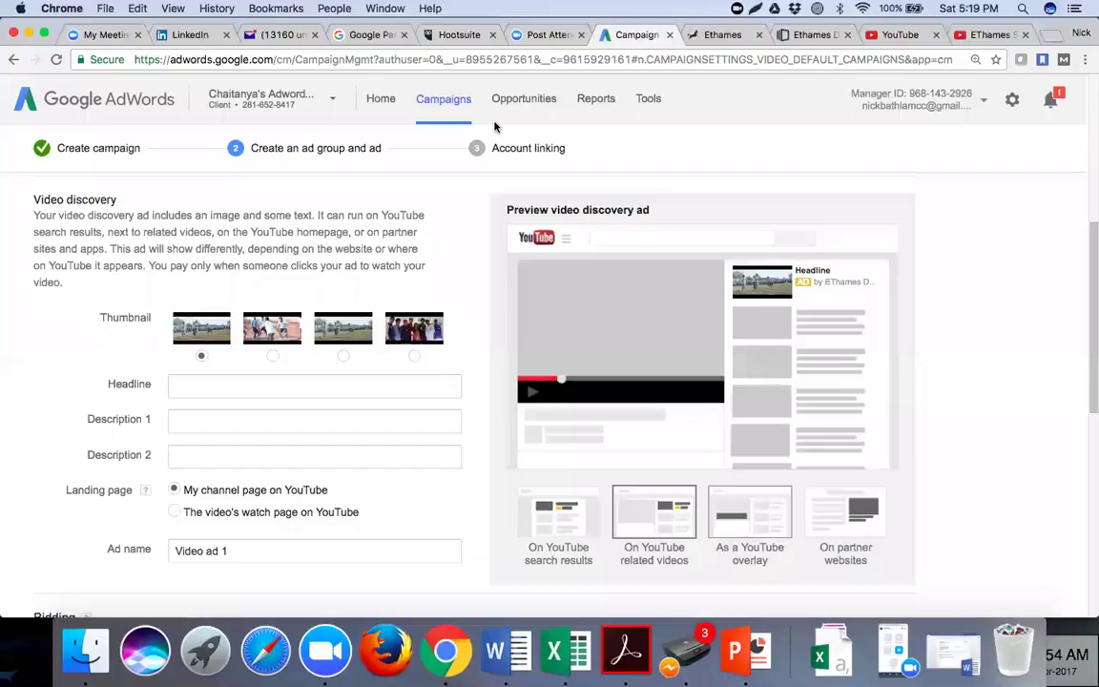
key("super+shift+5")
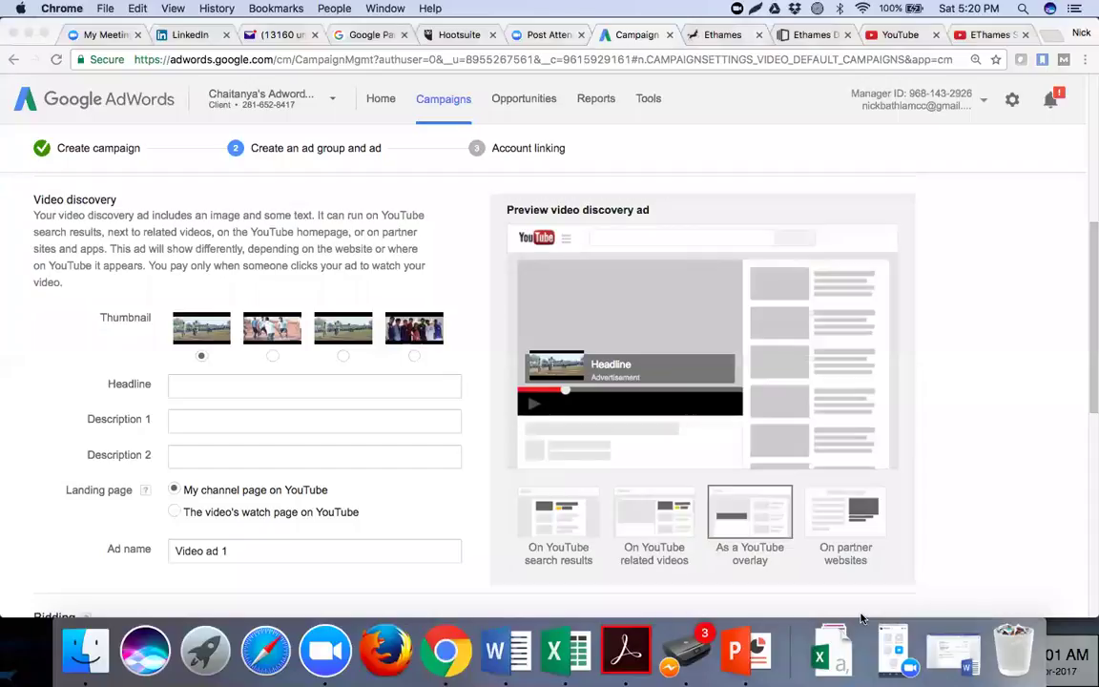
key("super+Tab")
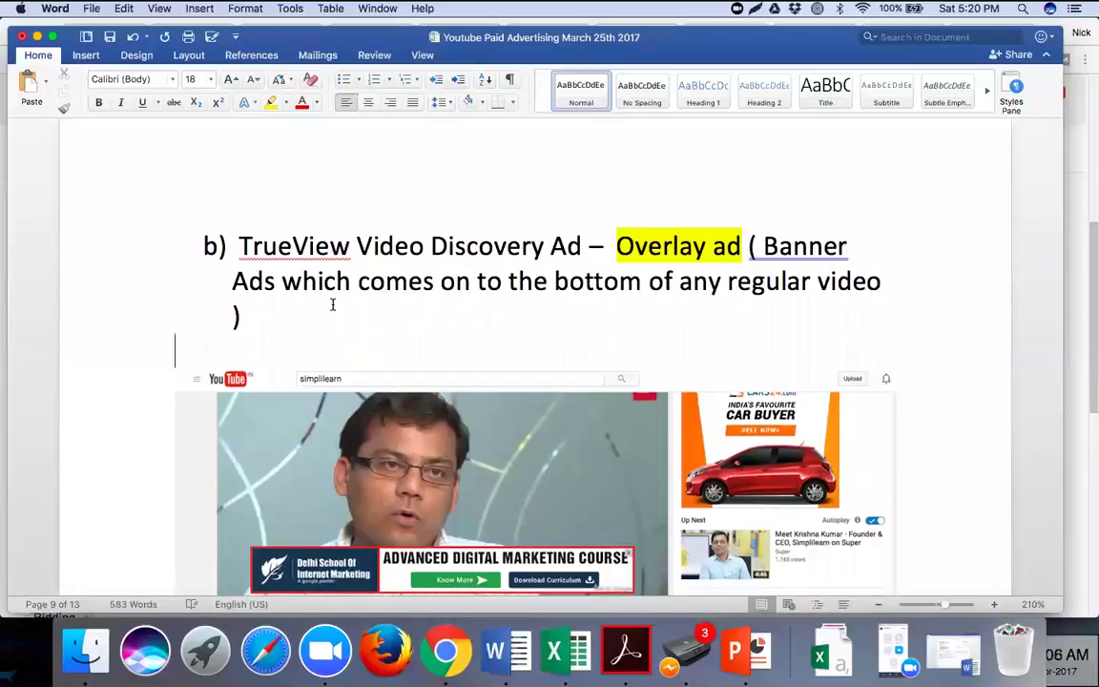
key("super+v")
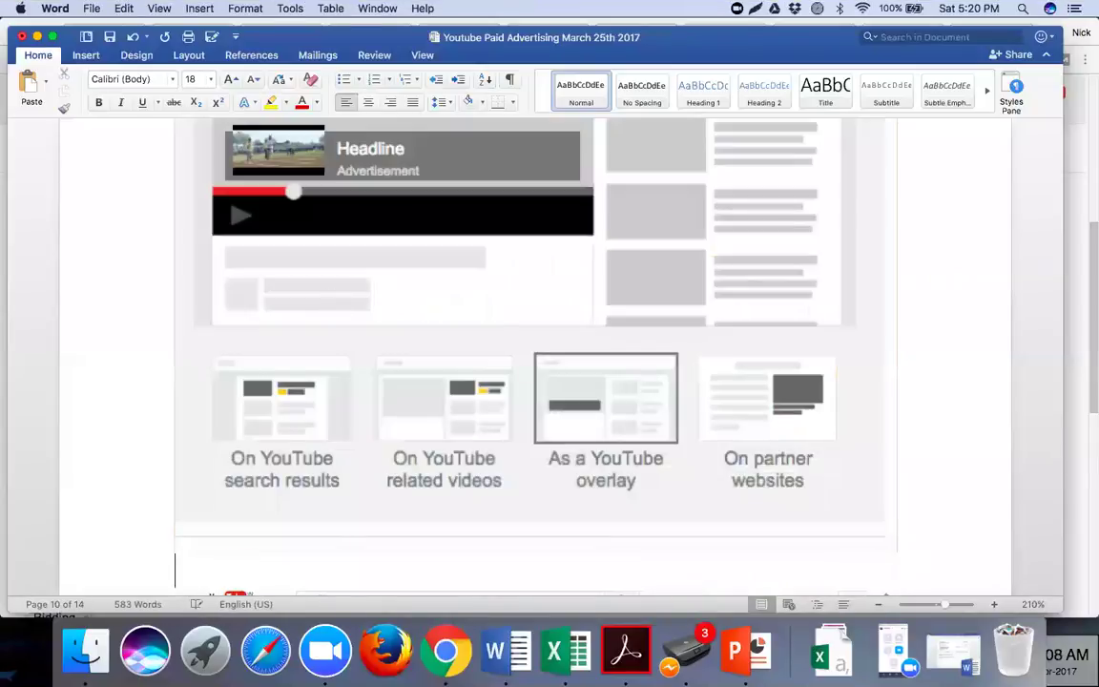
Insert blank lines above the "Video Discovery Ad – Youtube Search Results" heading to push it onto the next page.
scroll(360, 351, "down", 5)
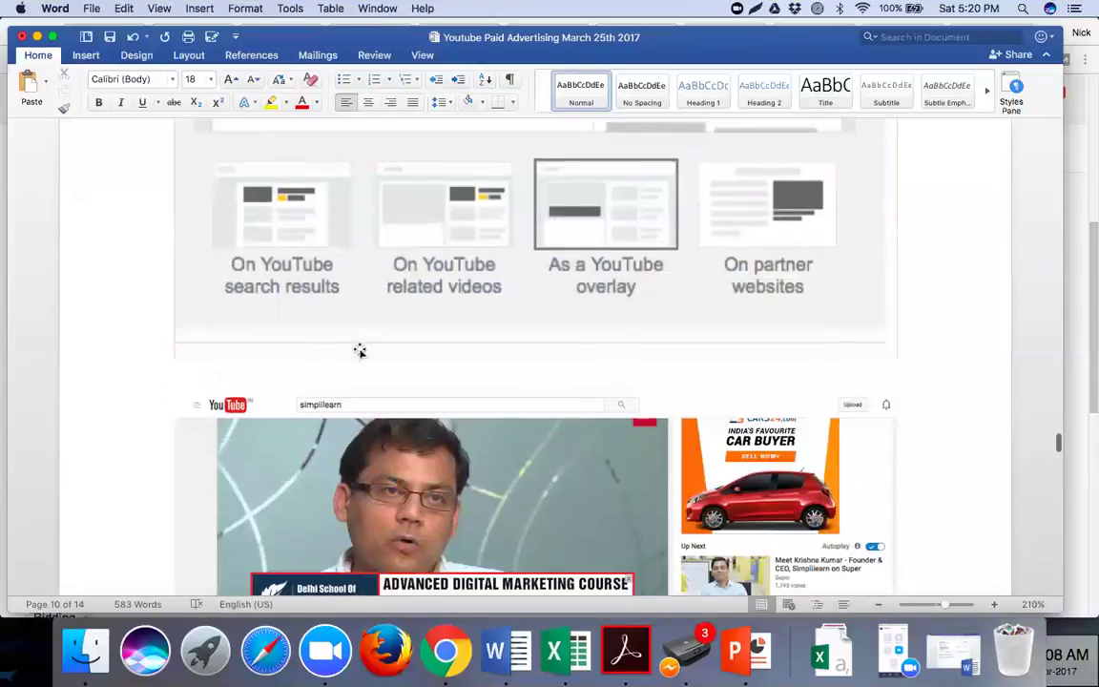
scroll(360, 351, "down", 10)
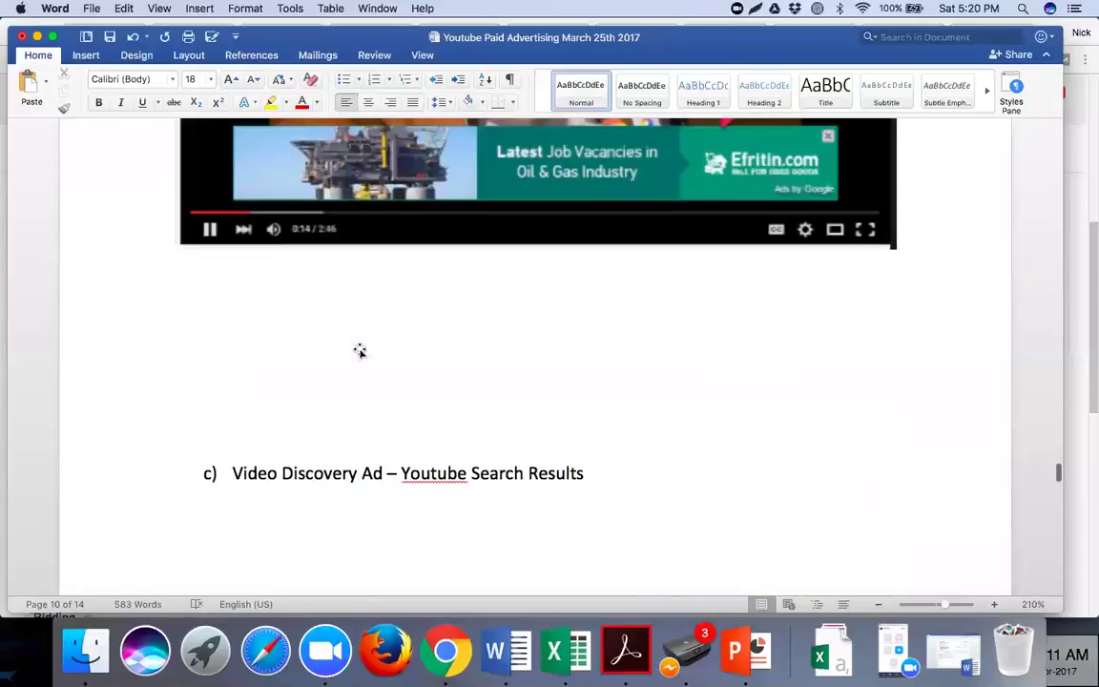
scroll(360, 351, "down", 3)
left_click(197, 361)
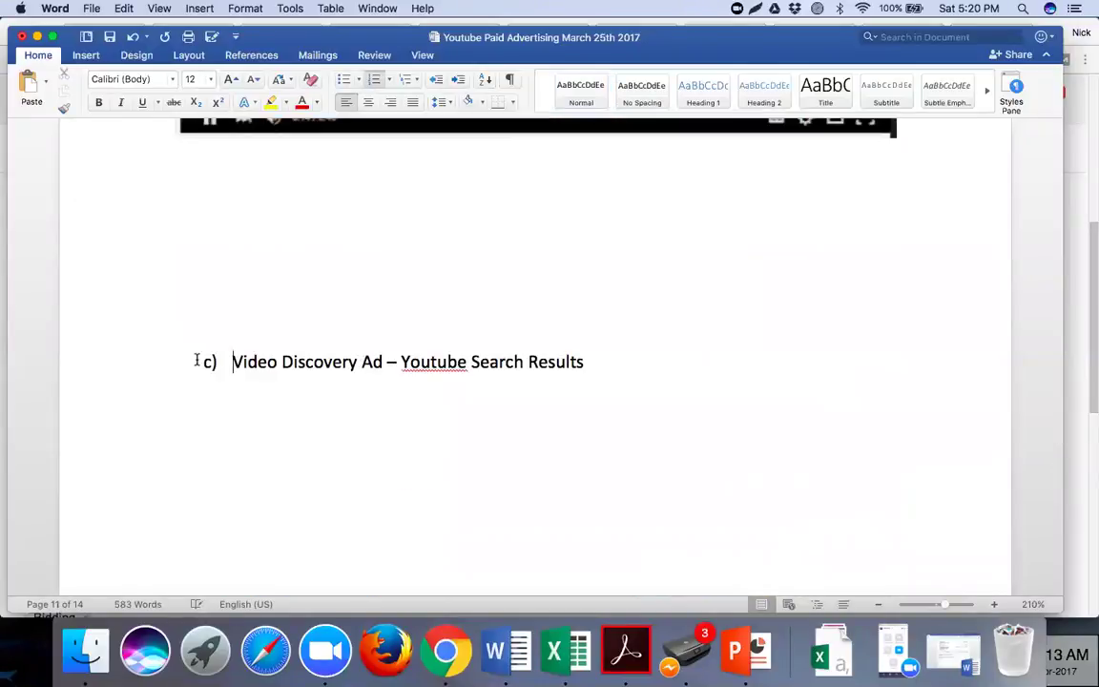
left_click(202, 303)
key("Return")
key("Return")
key("Return")
key("Return")
key("Return")
key("Return")
key("Return")
key("Return")
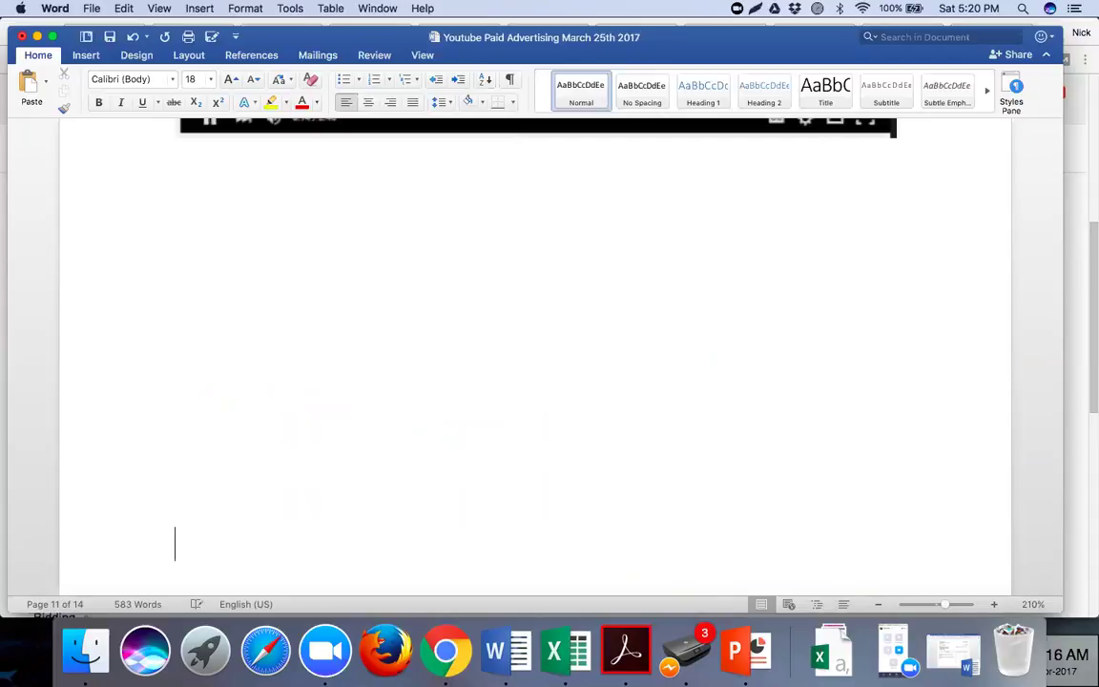
scroll(336, 344, "down", 10)
key("Return")
key("Return")
key("Return")
key("Return")
key("Return")
key("Return")
key("Return")
scroll(534, 344, "down", 9)
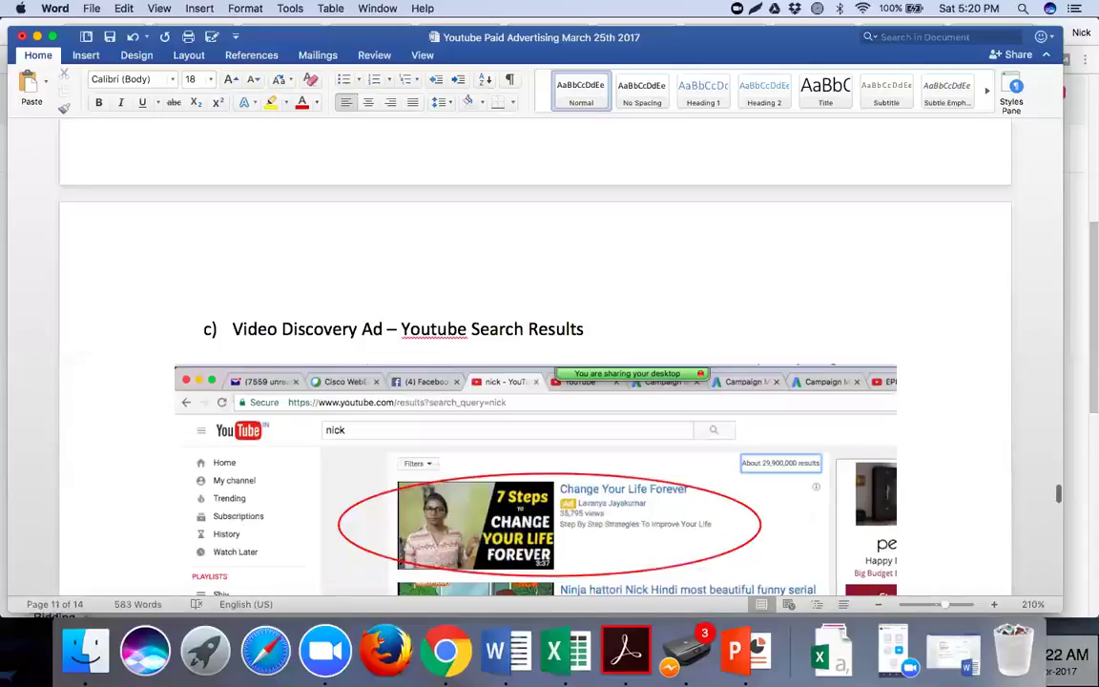
Capture the YouTube search results preview, a region of about 559x519, and paste it into item c of the Word notes.
key("super+Tab")
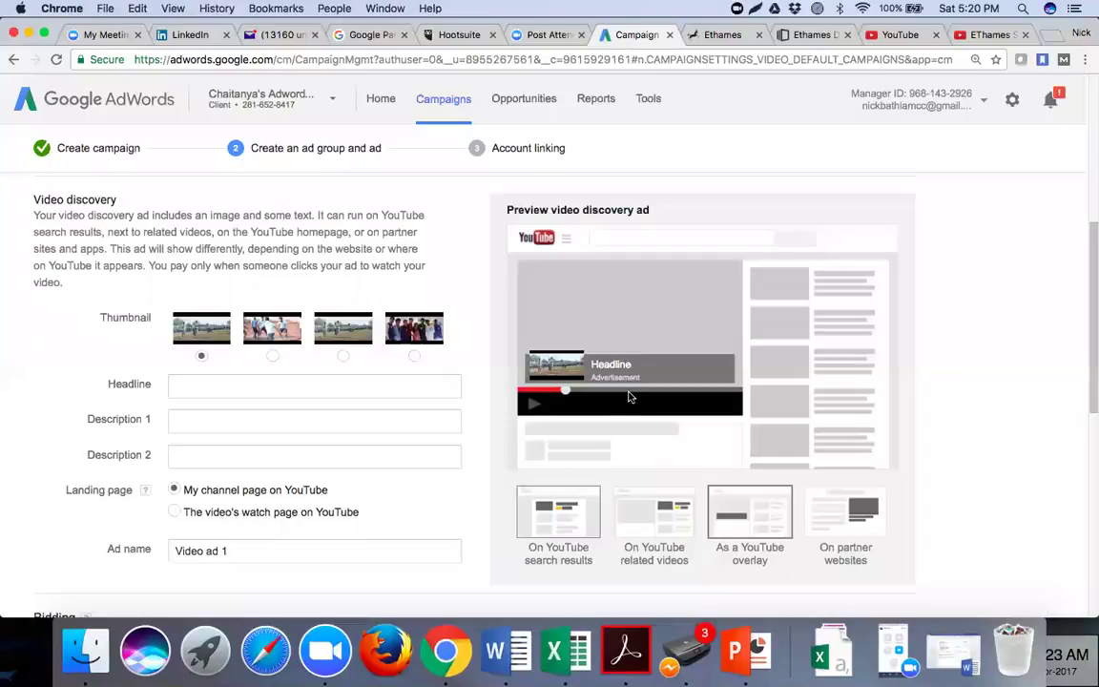
key("super+shift+4")
left_click_drag(925, 594, 498, 184)
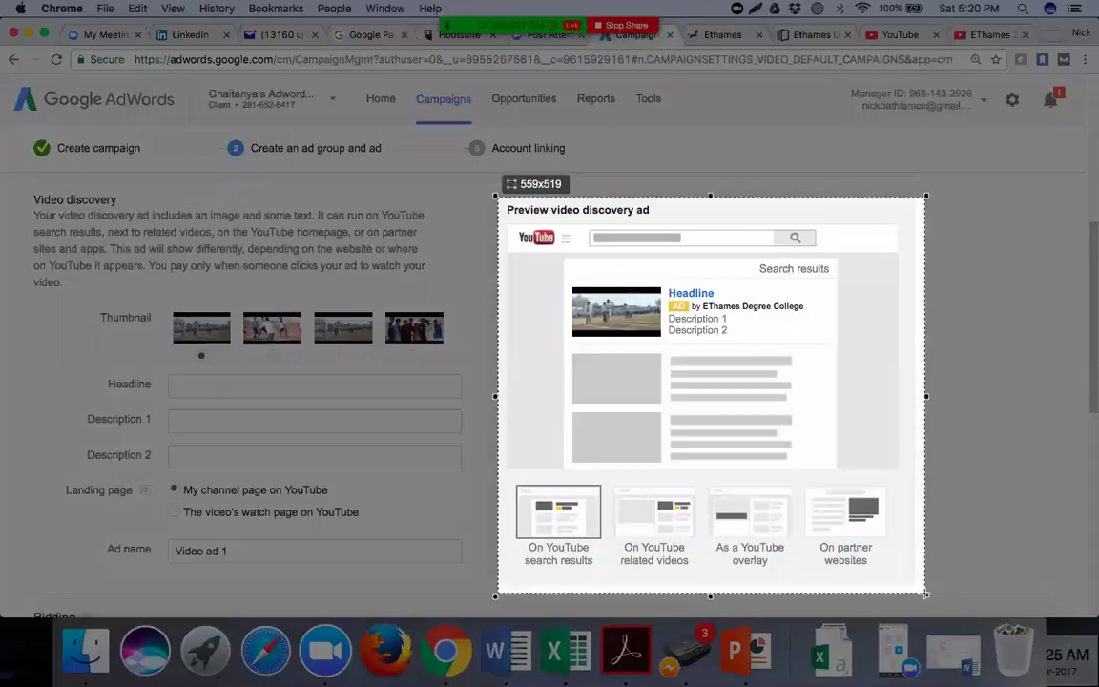
left_click(863, 608)
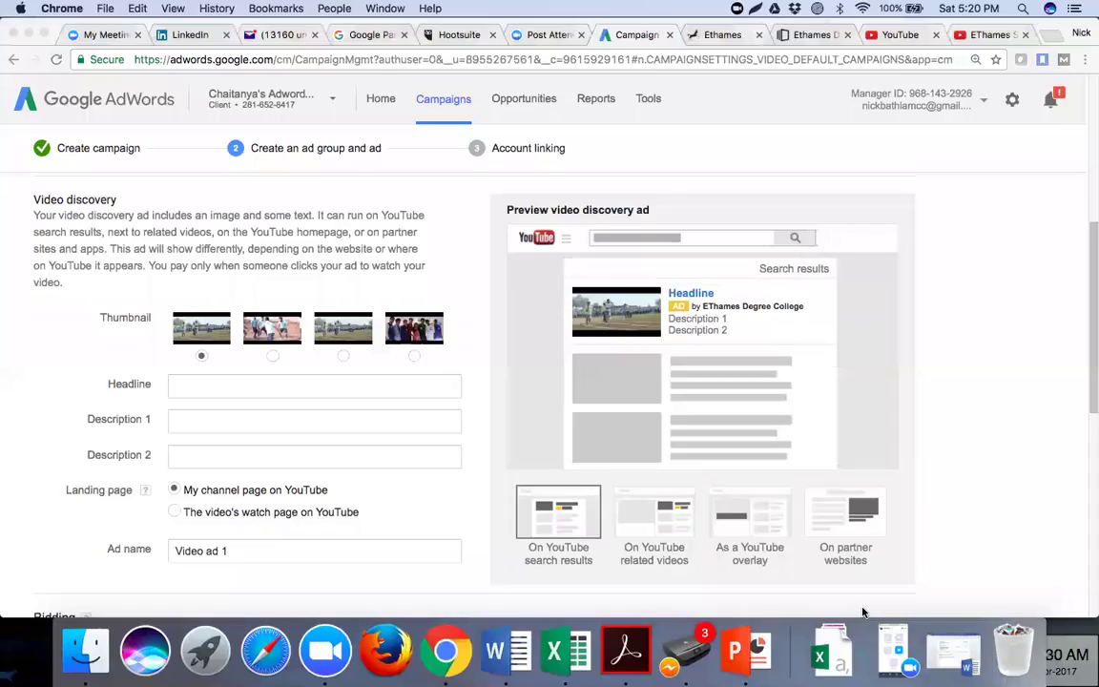
key("super+Tab")
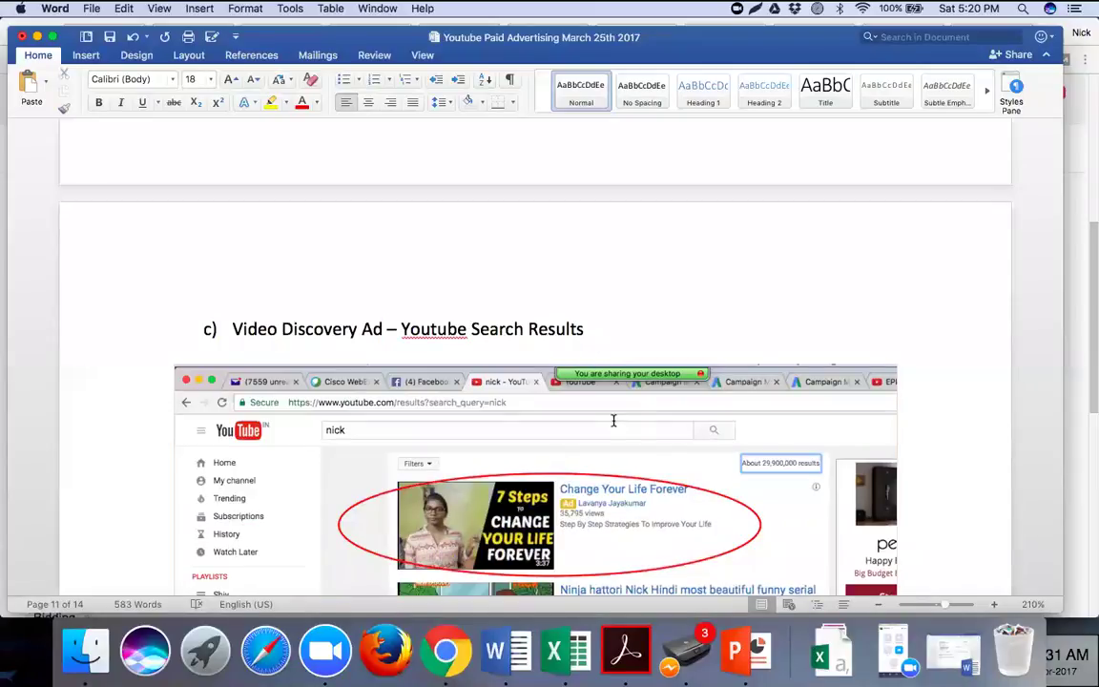
key("super+Return")
Push item d's heading onto a new page and replace its words "Third Party websites" with "On Partner Sites".
scroll(614, 421, "down", 5)
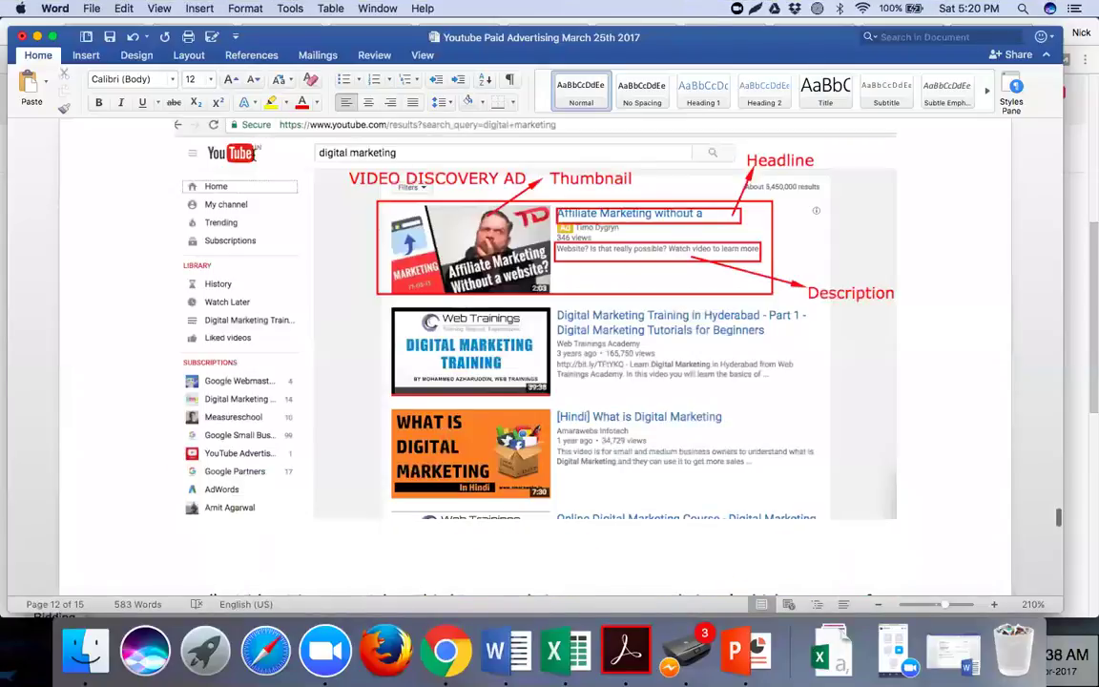
key("Down")
key("super+Return")
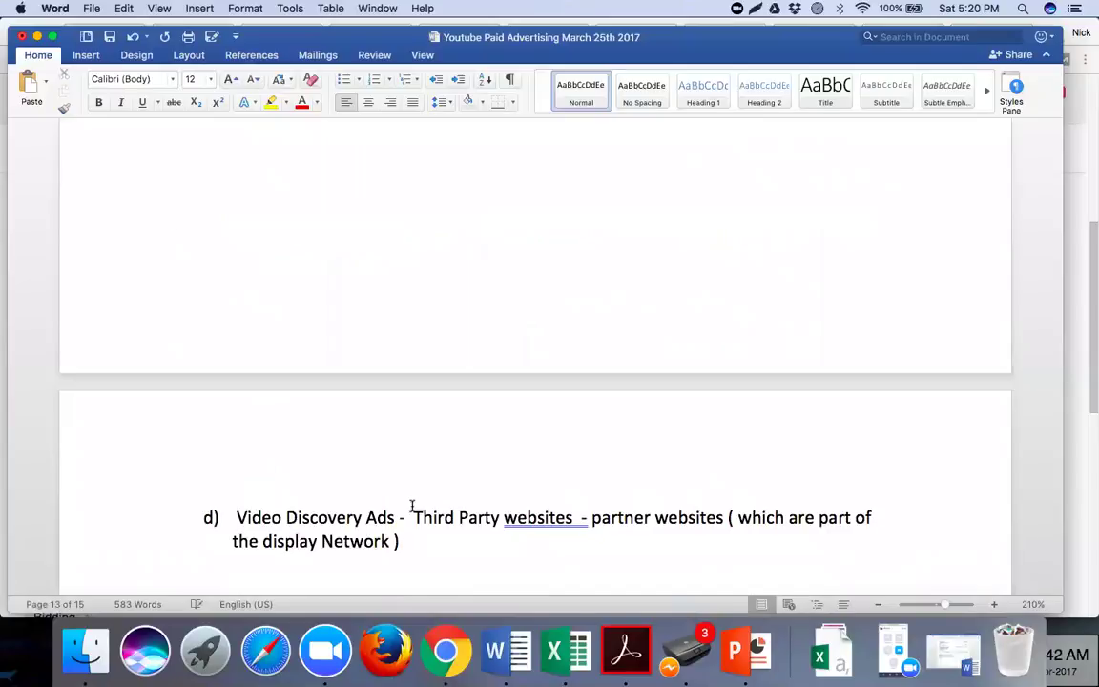
left_click_drag(426, 516, 532, 520)
type("On Partner S")
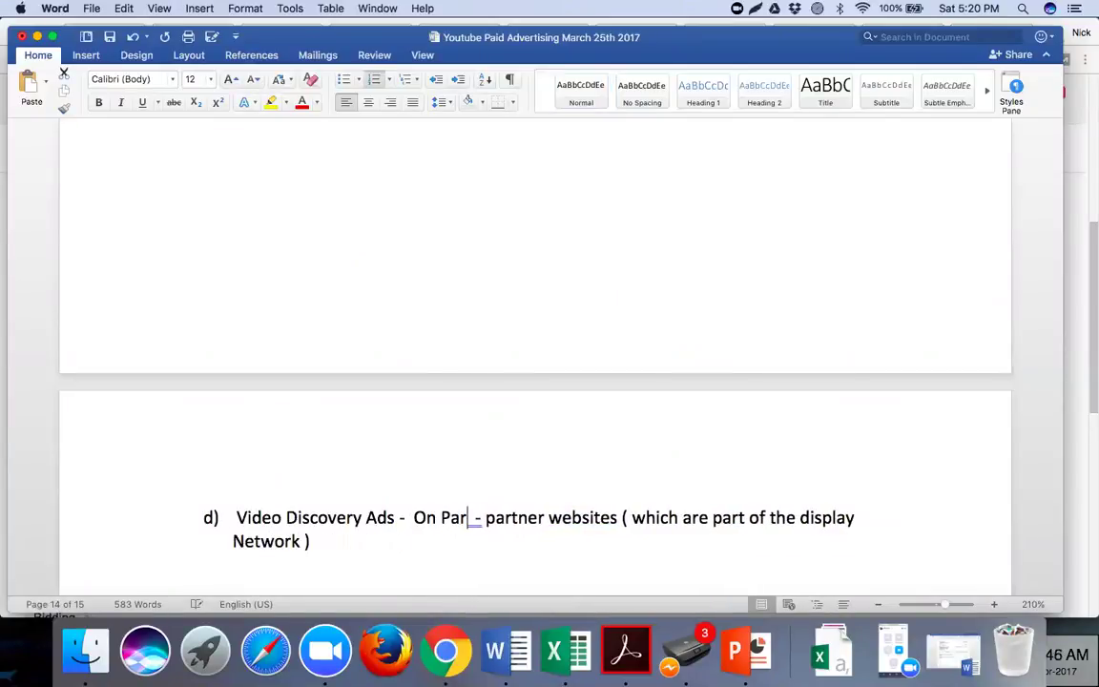
type("ites")
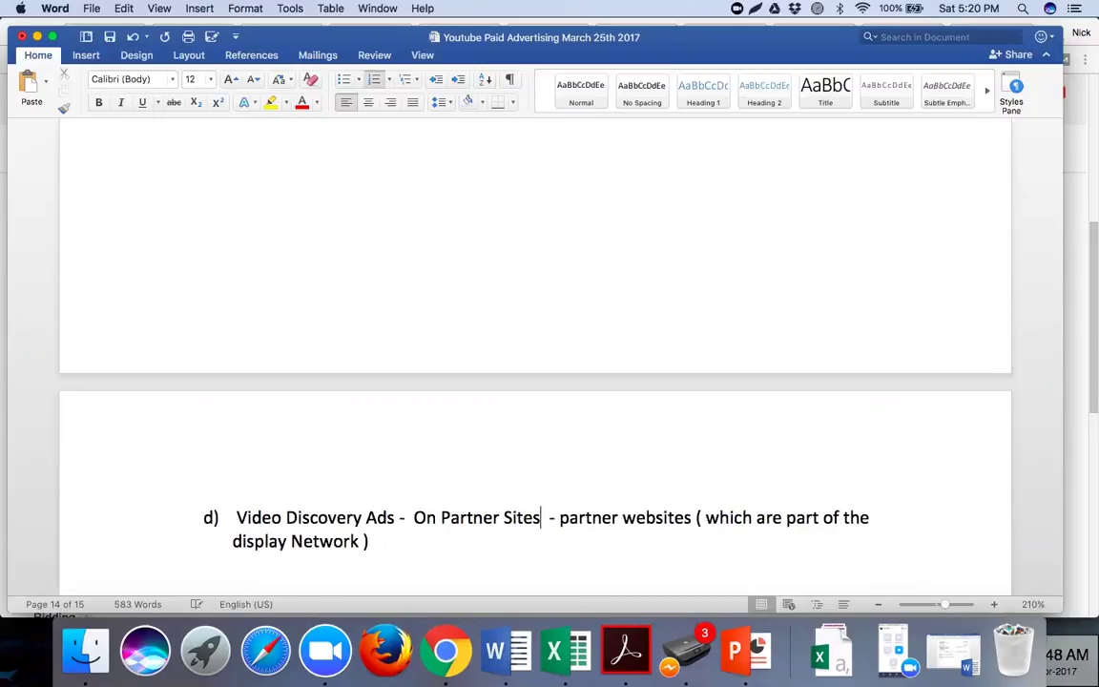
In AdWords, switch the video discovery ad preview to partner websites and copy a screen capture of it, a region of about 567x540.
key("super+Tab")
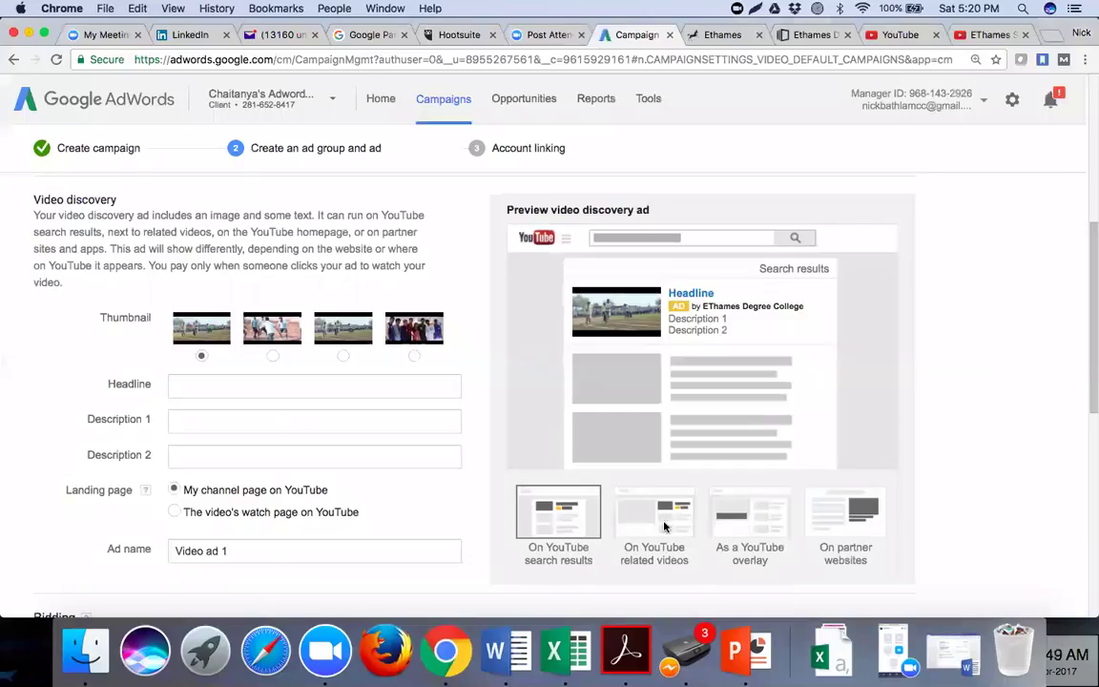
left_click(832, 537)
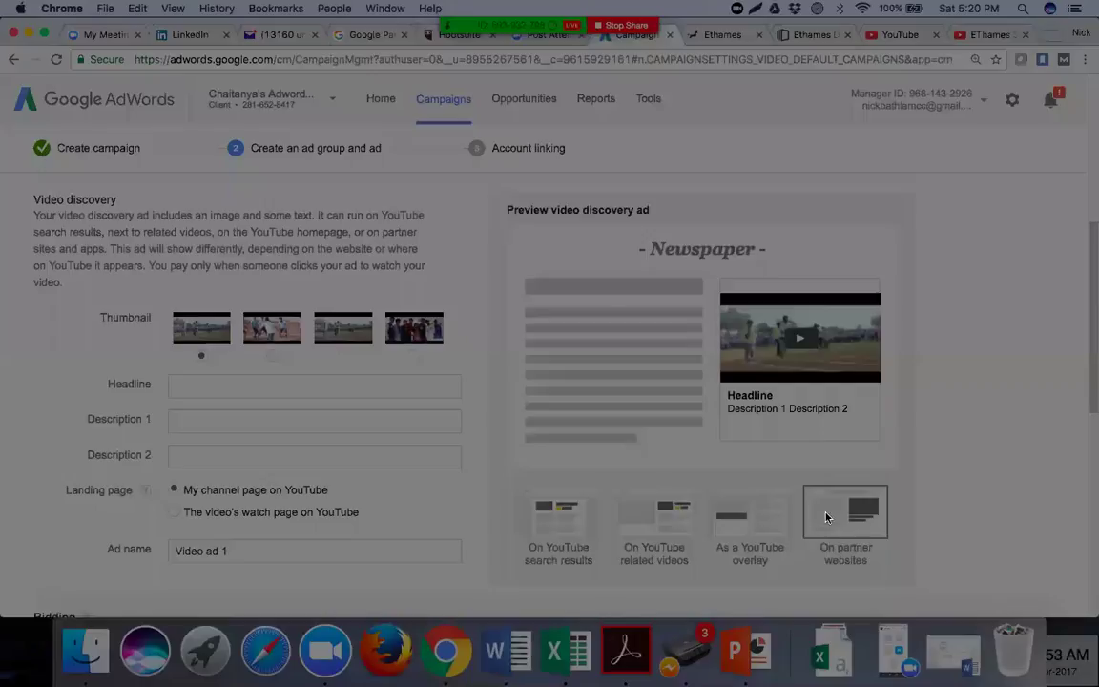
mouse_move(488, 187)
left_mouse_down()
mouse_move(679, 374)
mouse_move(920, 564)
mouse_move(923, 604)
left_mouse_up()
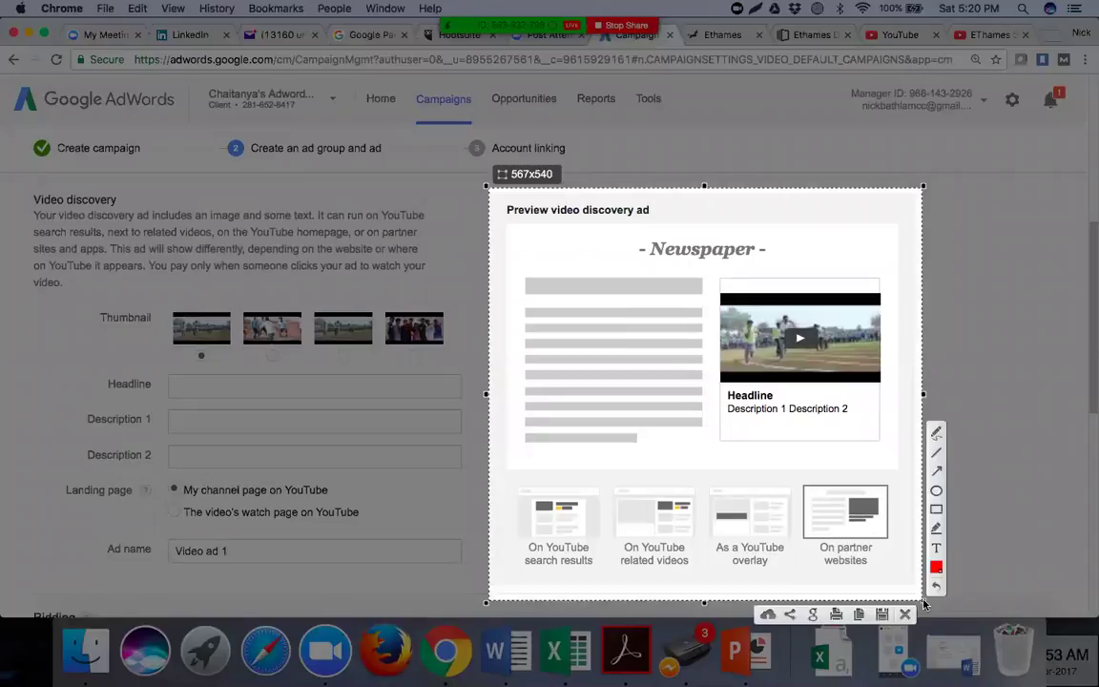
left_click(861, 617)
Paste the captured partner websites preview below item d's heading in the Word notes and add three blank lines after it.
key("super+Tab")
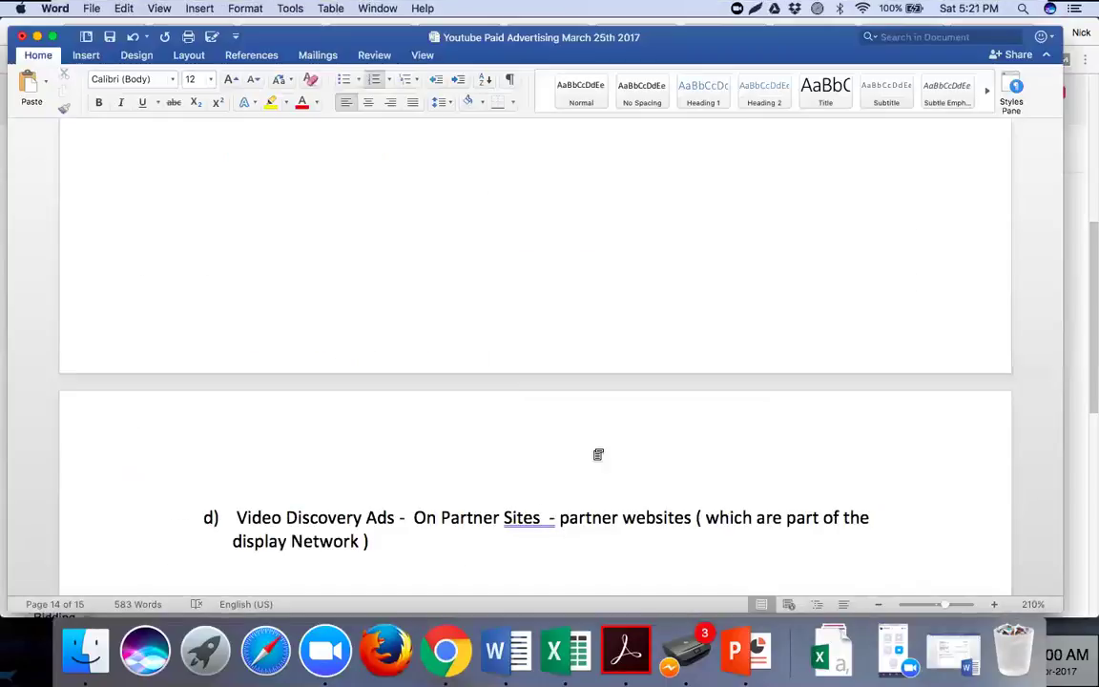
scroll(481, 519, "down", 2)
scroll(481, 518, "down", 3)
key("super+v")
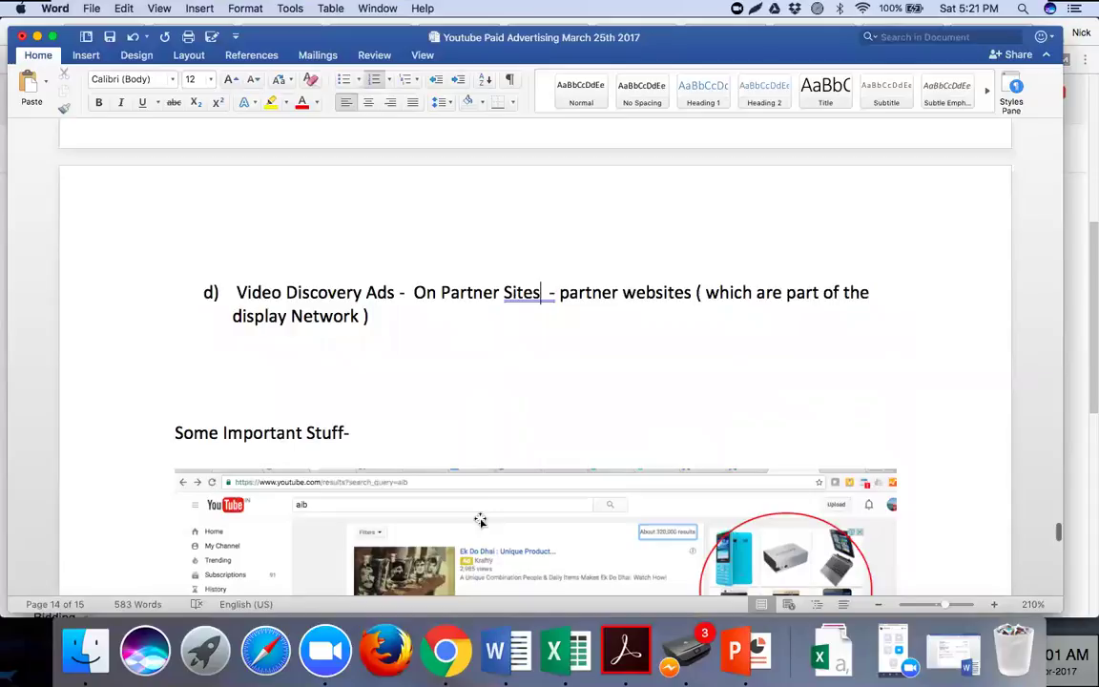
left_click(426, 391)
key("super+v")
key("Return")
key("Return")
key("Return")
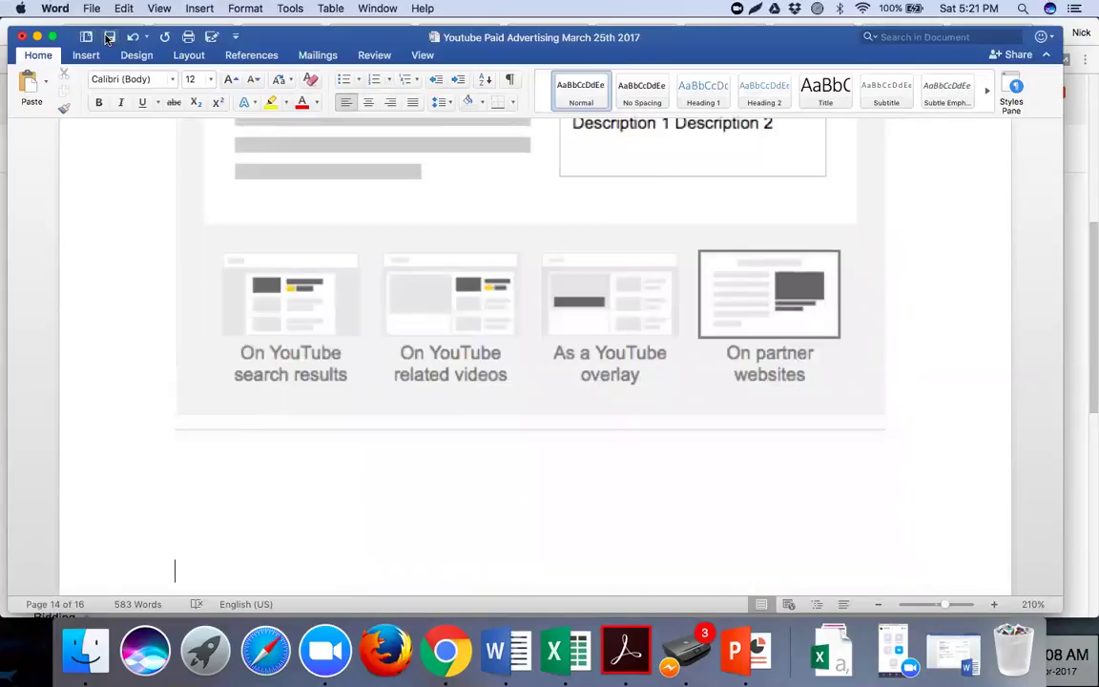
Back in AdWords, choose the fourth thumbnail, the group photo, and enter the headline "Best BBA College in Hyderabad".
key("super+Tab")
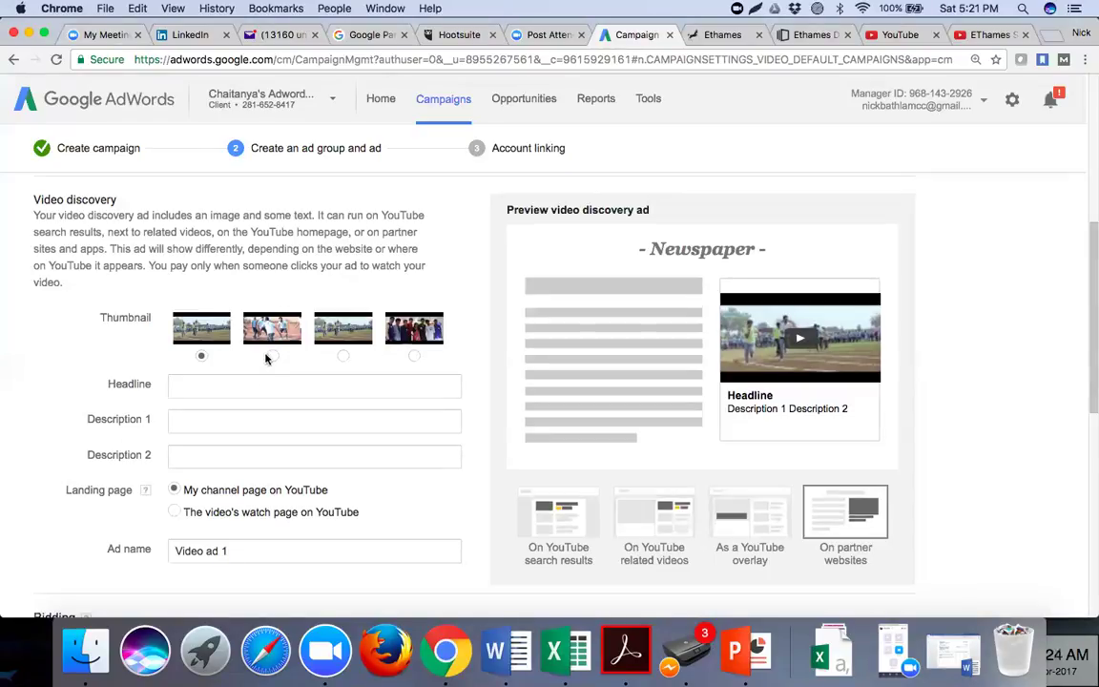
left_click(413, 357)
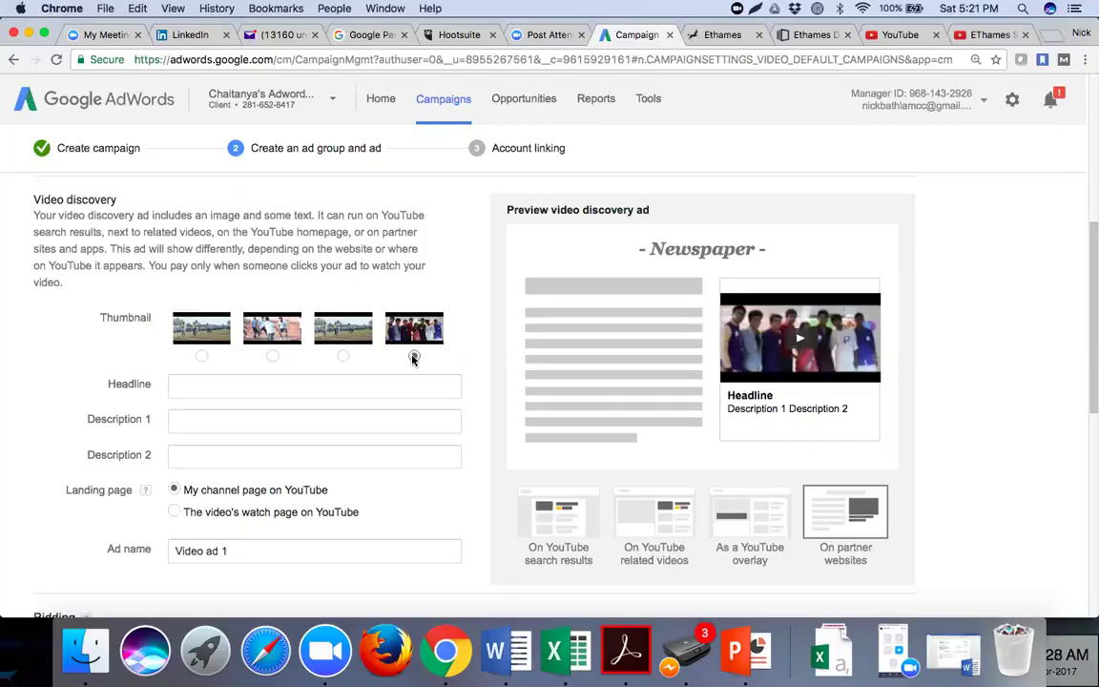
left_click(259, 385)
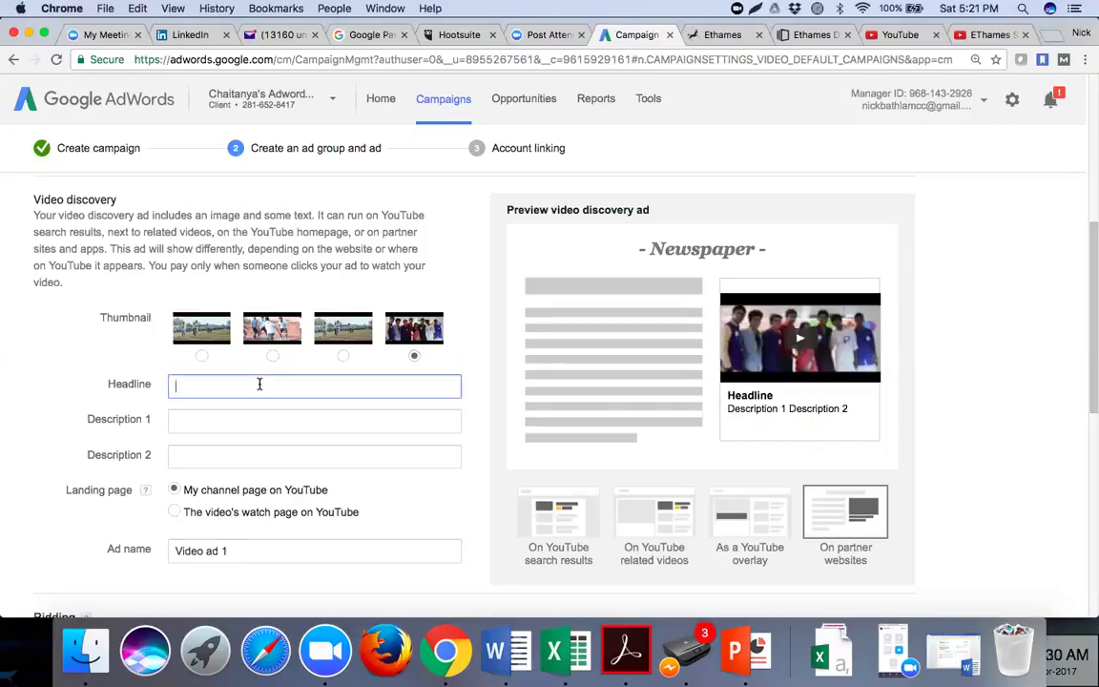
type("Best BBA College in Hyderabad")
Fill in Description 1 with "Degree College in Hyderabad" and Description 2 with "Proven placement record".
left_click(258, 423)
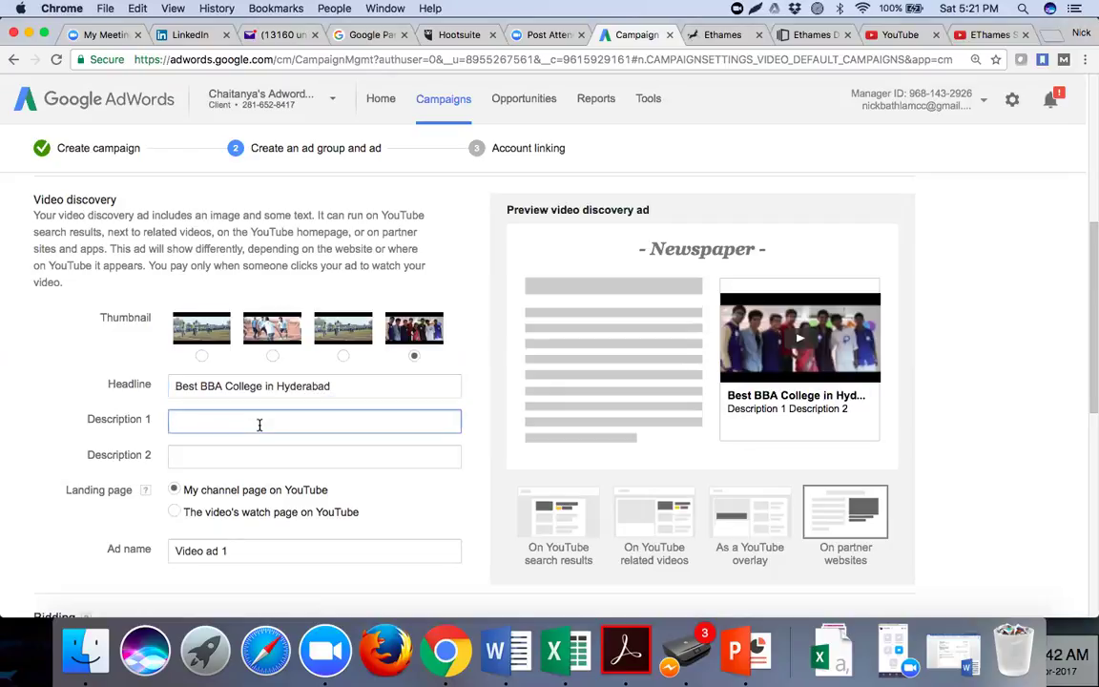
type("Degree College in Hy")
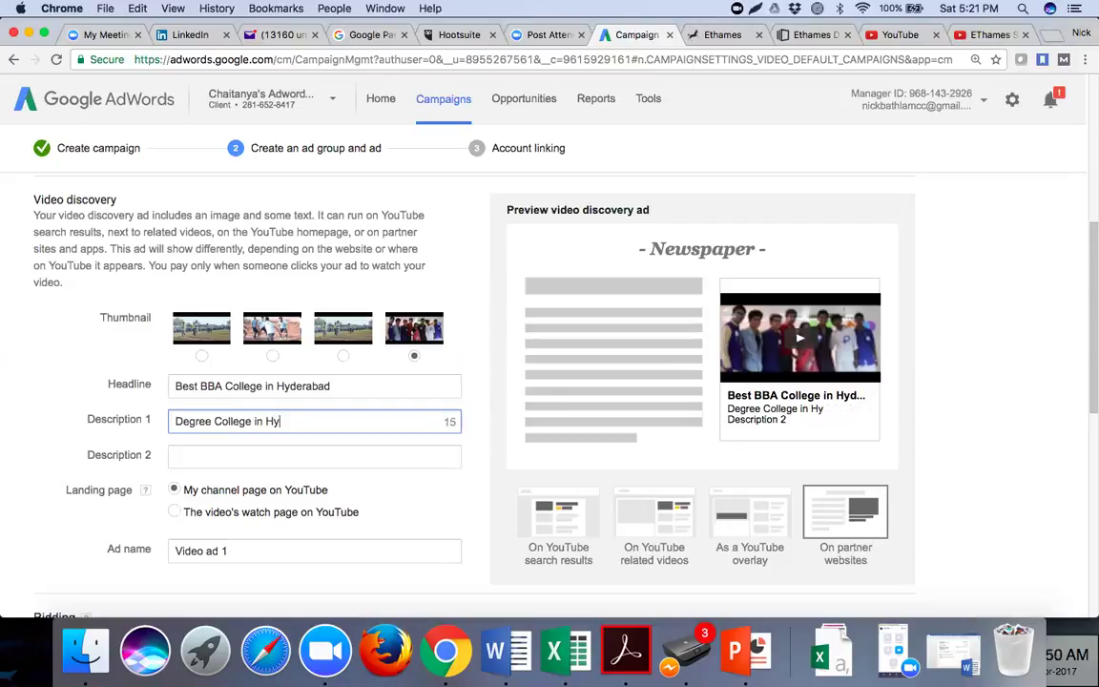
type("derabad")
left_click(220, 462)
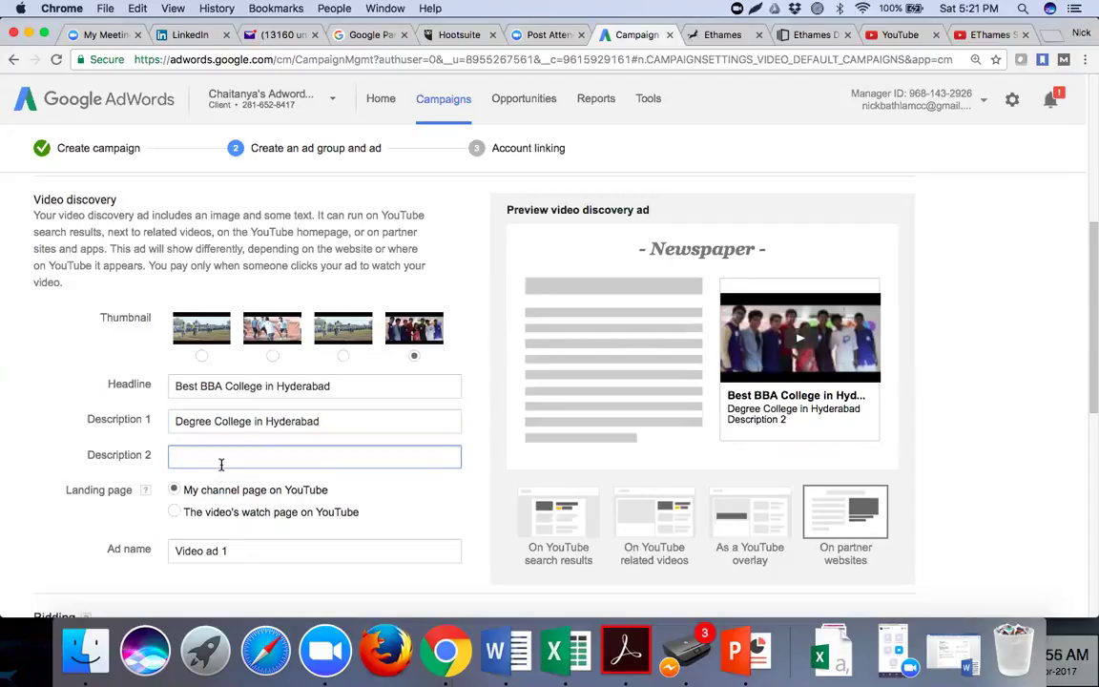
type("Proven")
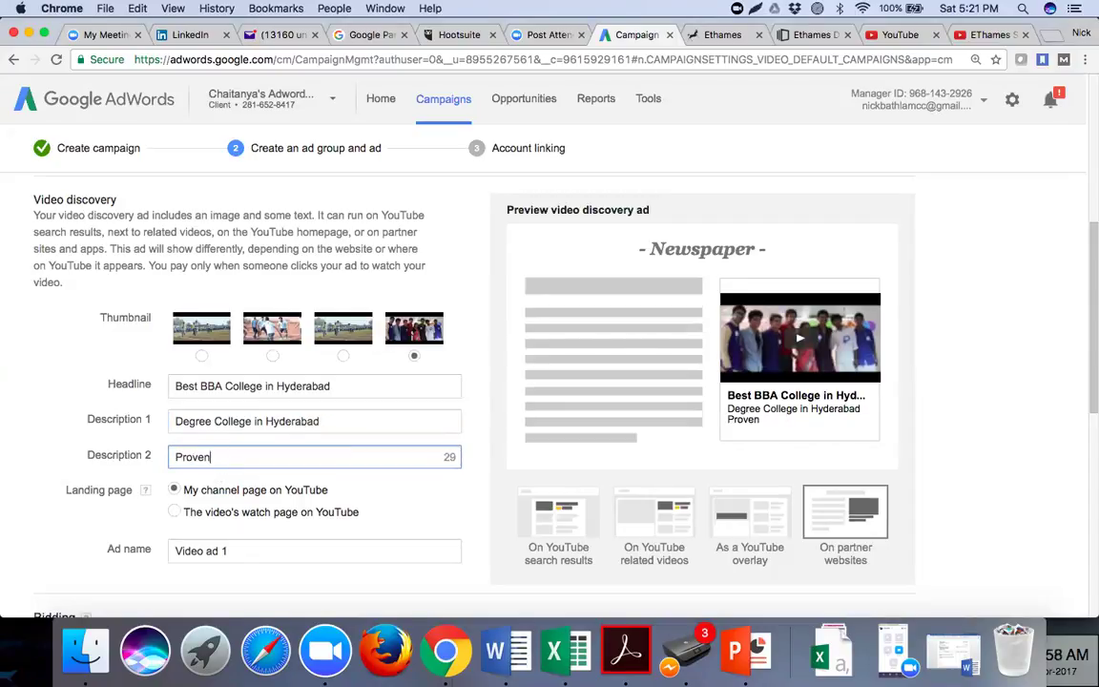
type(" placemen")
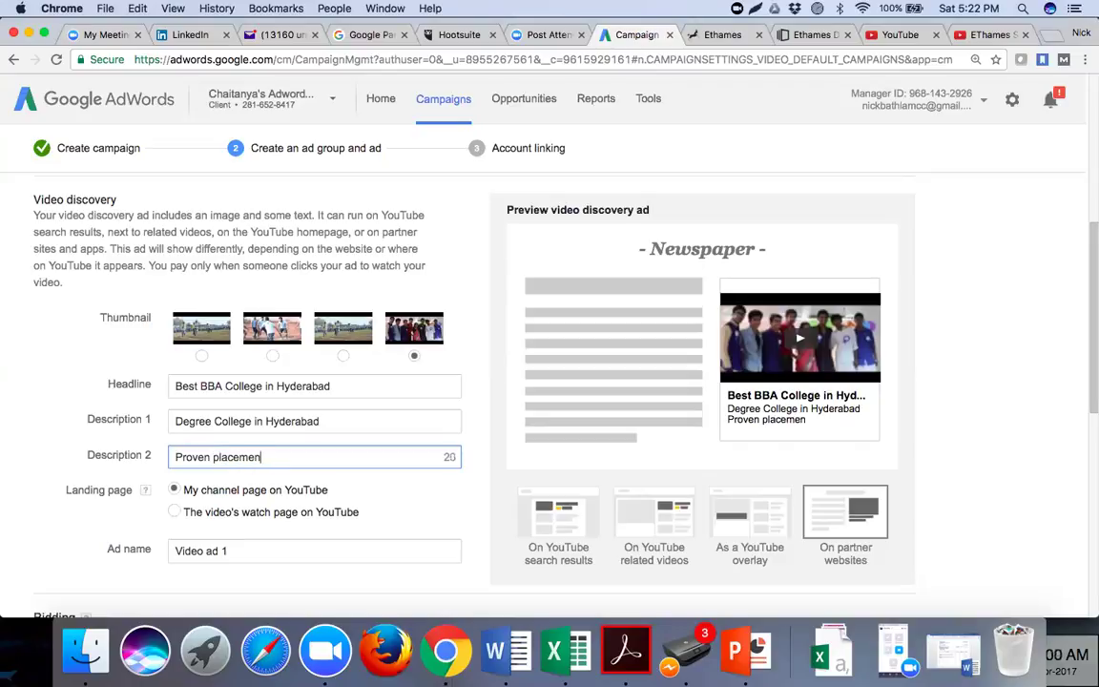
type("t record")
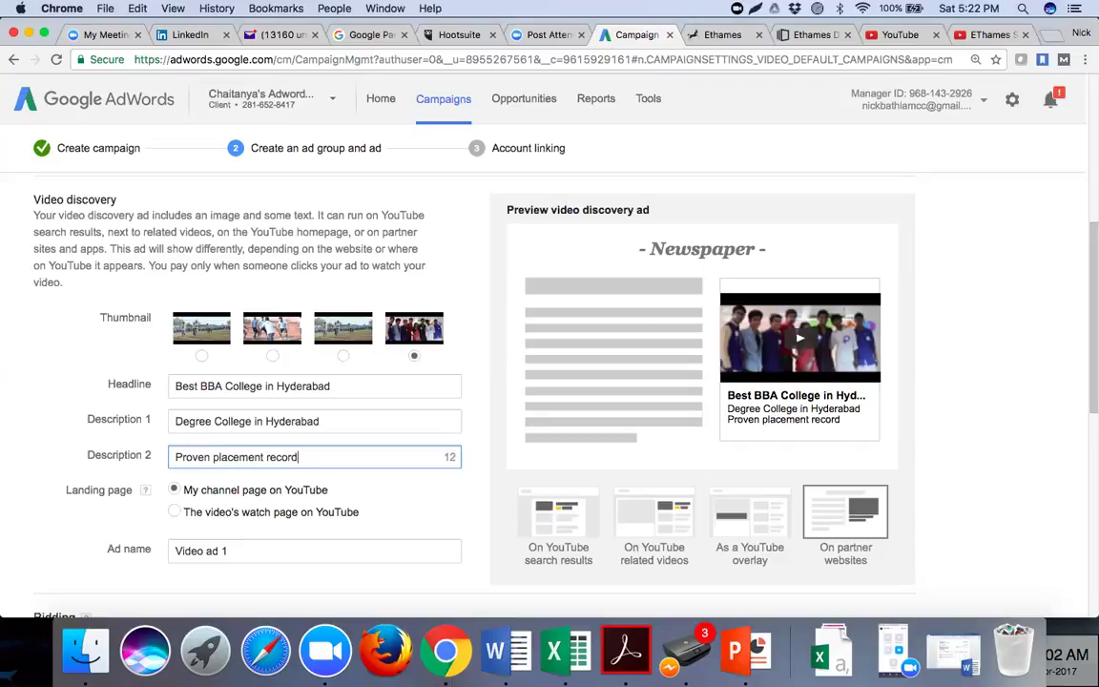
left_click(389, 509)
scroll(389, 508, "down", 3)
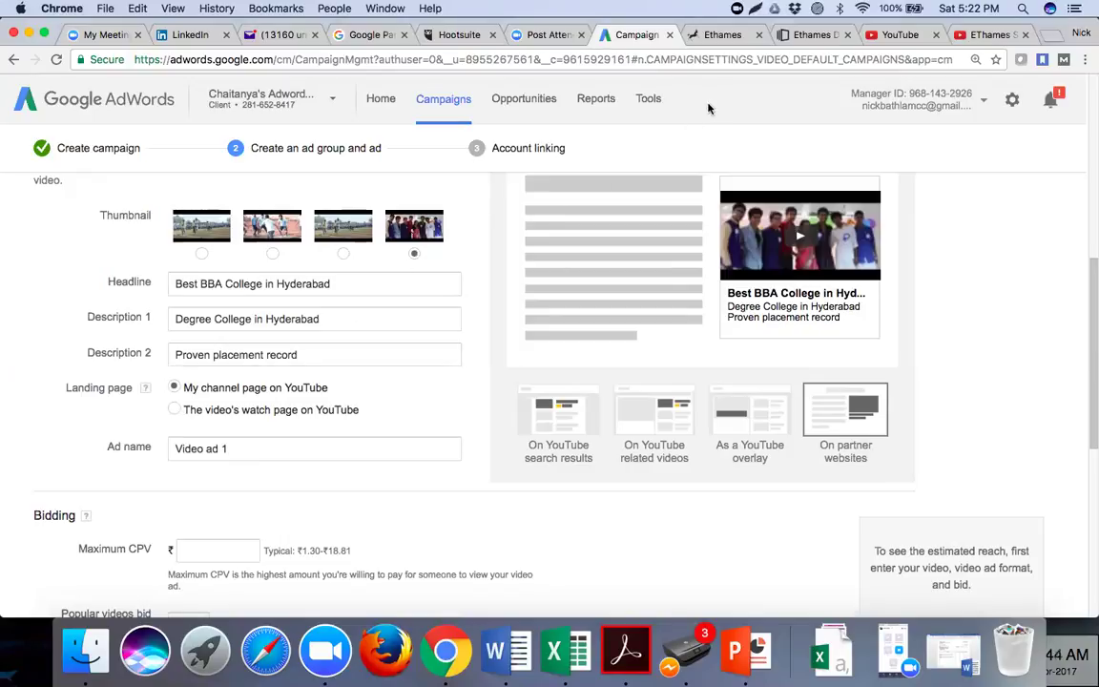
Open the EThames Degree College channel from its Sports & Ethnic Day video in a new tab and examine the channel page and its address.
left_click(897, 35)
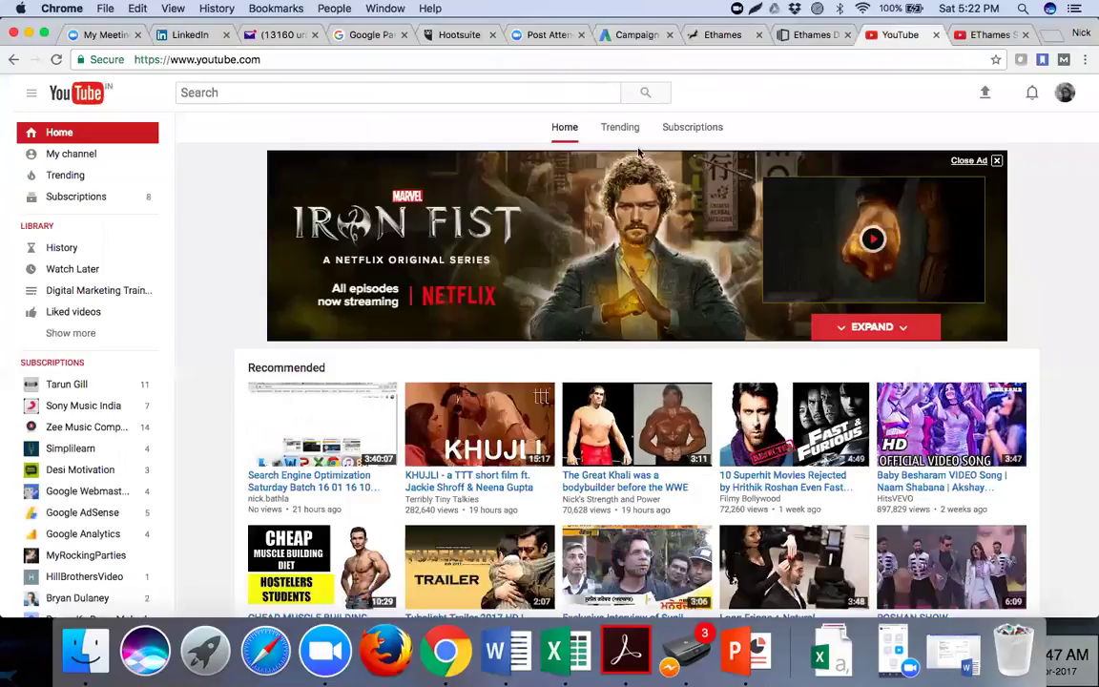
left_click(983, 35)
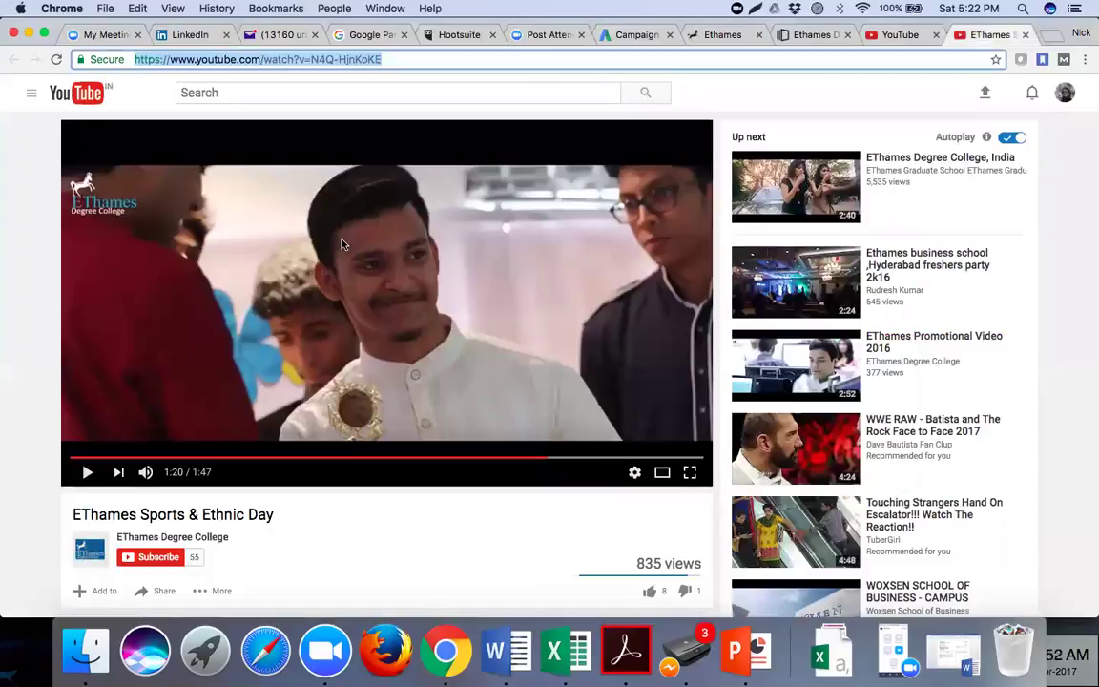
left_click(193, 542)
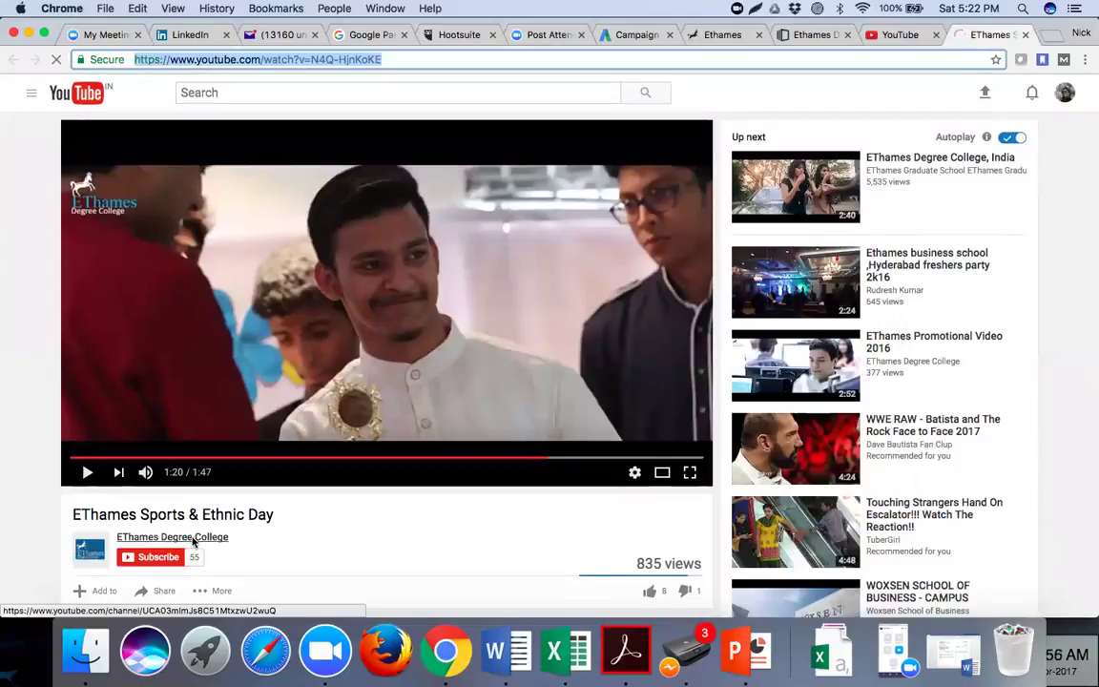
right_click(193, 542)
left_click(316, 383)
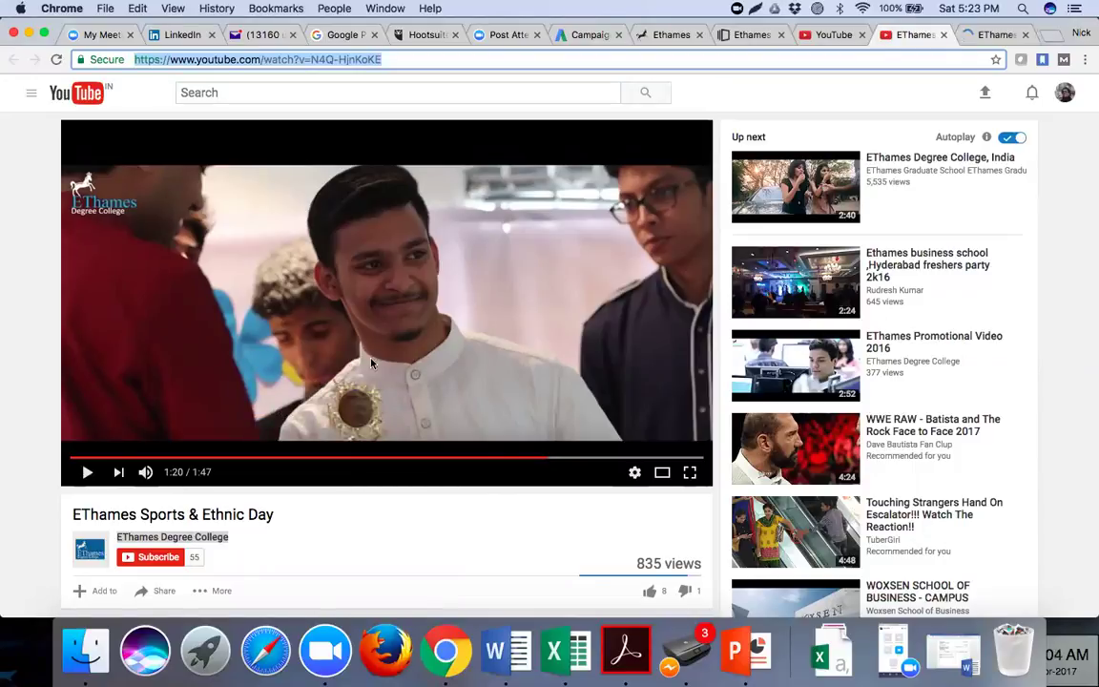
left_click(173, 535)
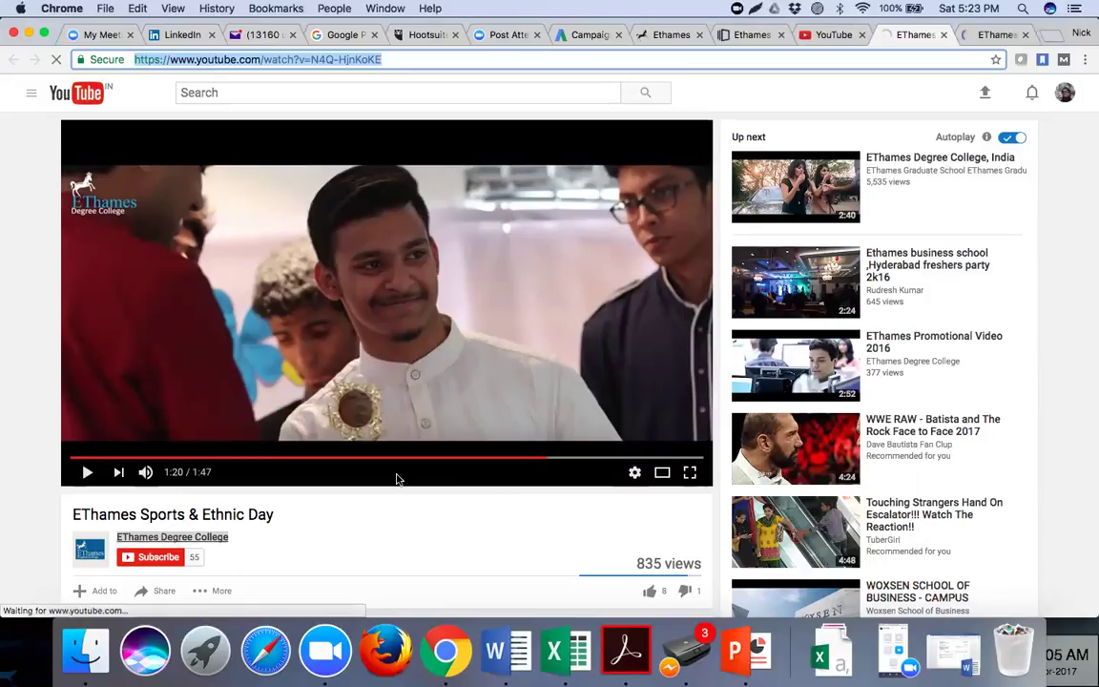
left_click(986, 35)
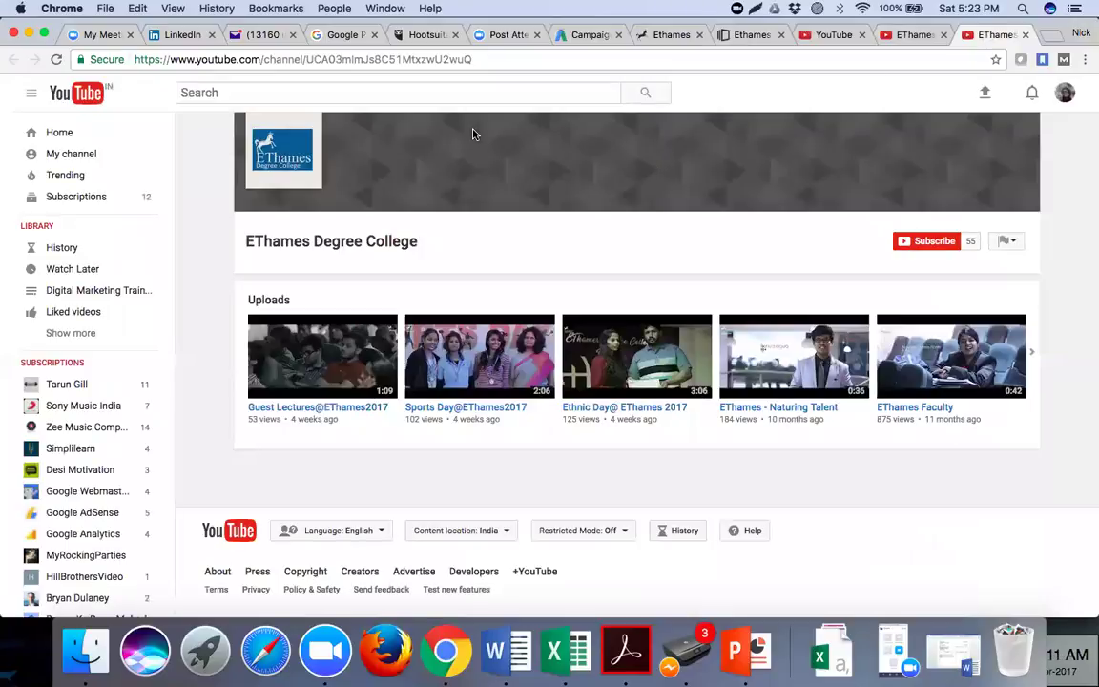
left_click(473, 60)
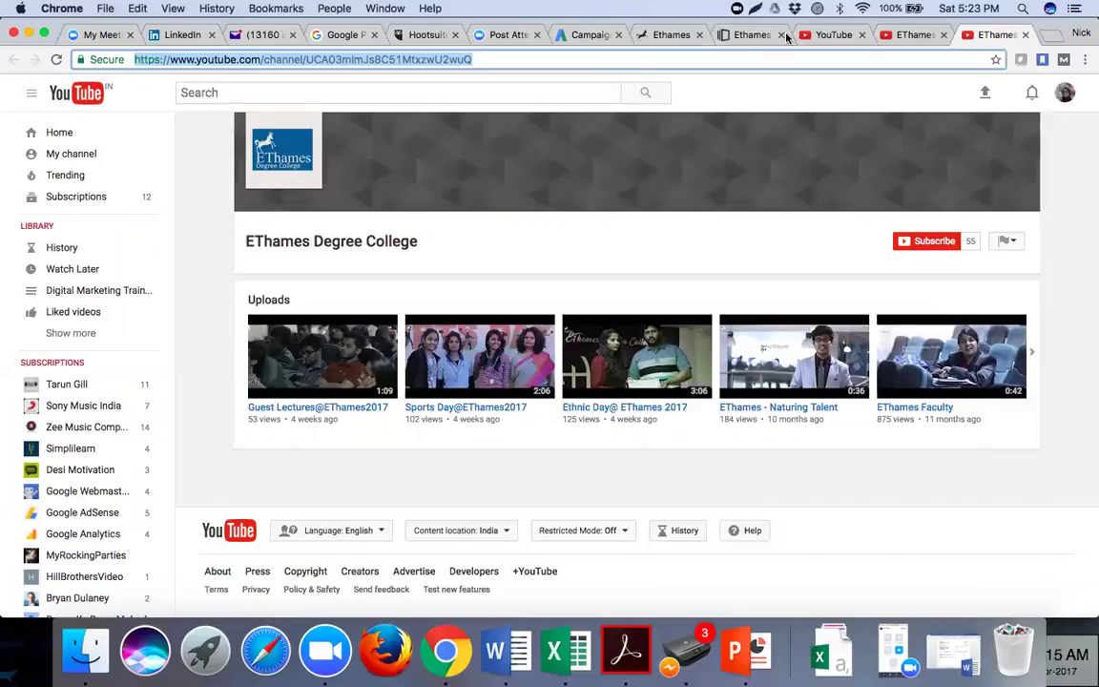
Return to the AdWords campaign and set the ad's landing page to the video's watch page on YouTube.
key("super+alt+Left")
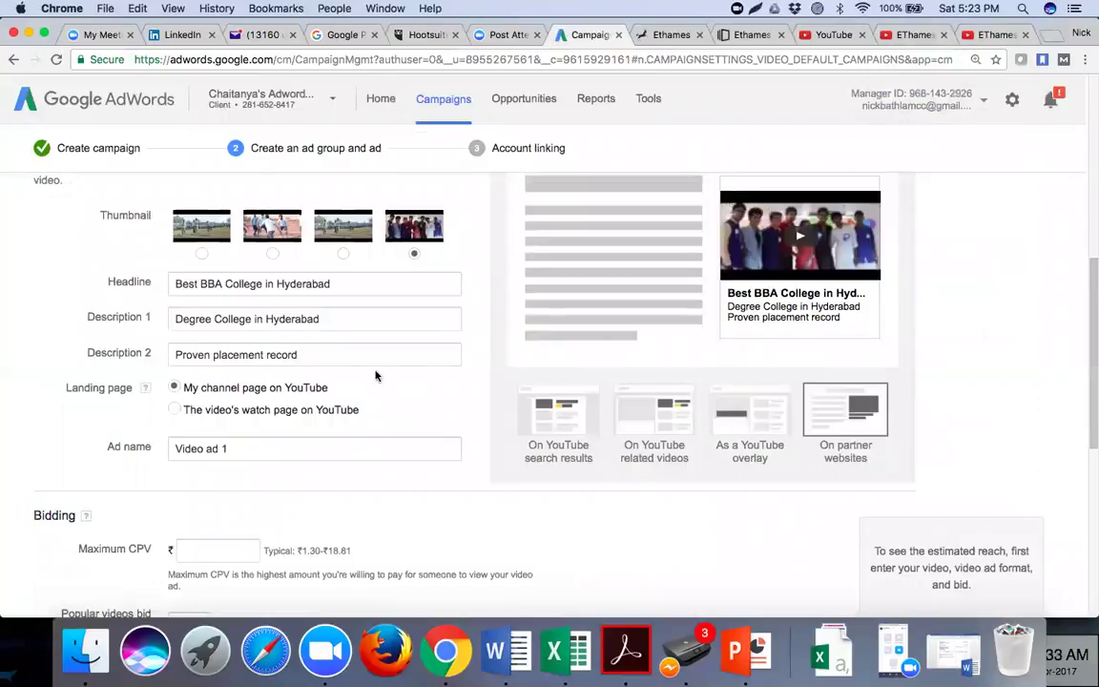
scroll(376, 376, "down", 1)
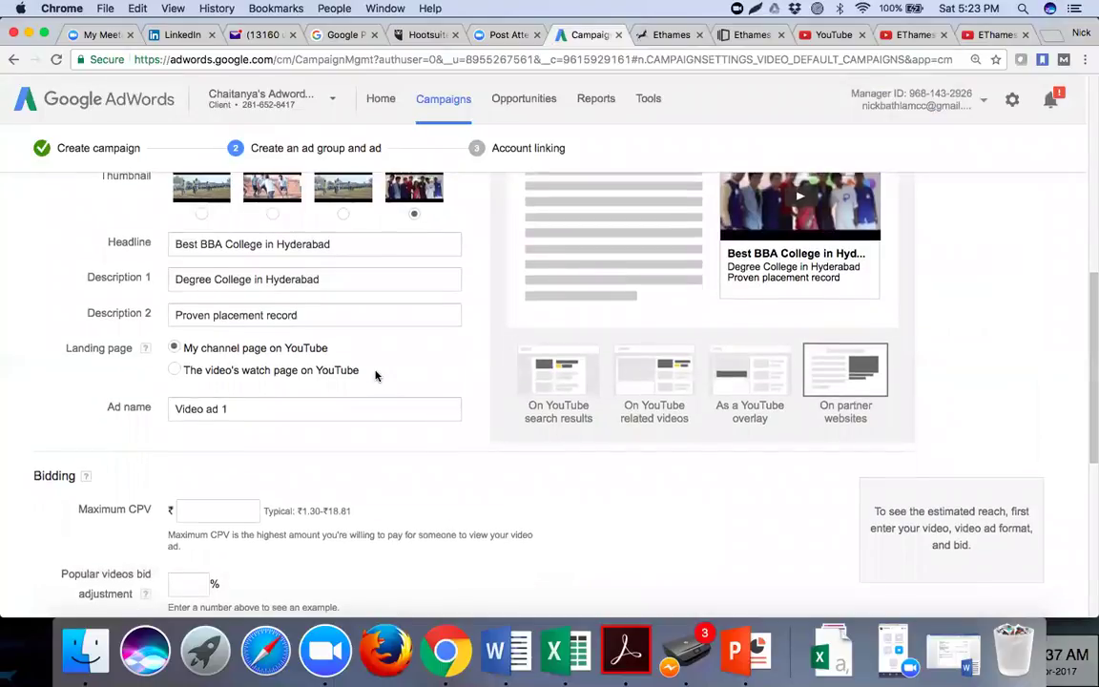
scroll(376, 376, "down", 1)
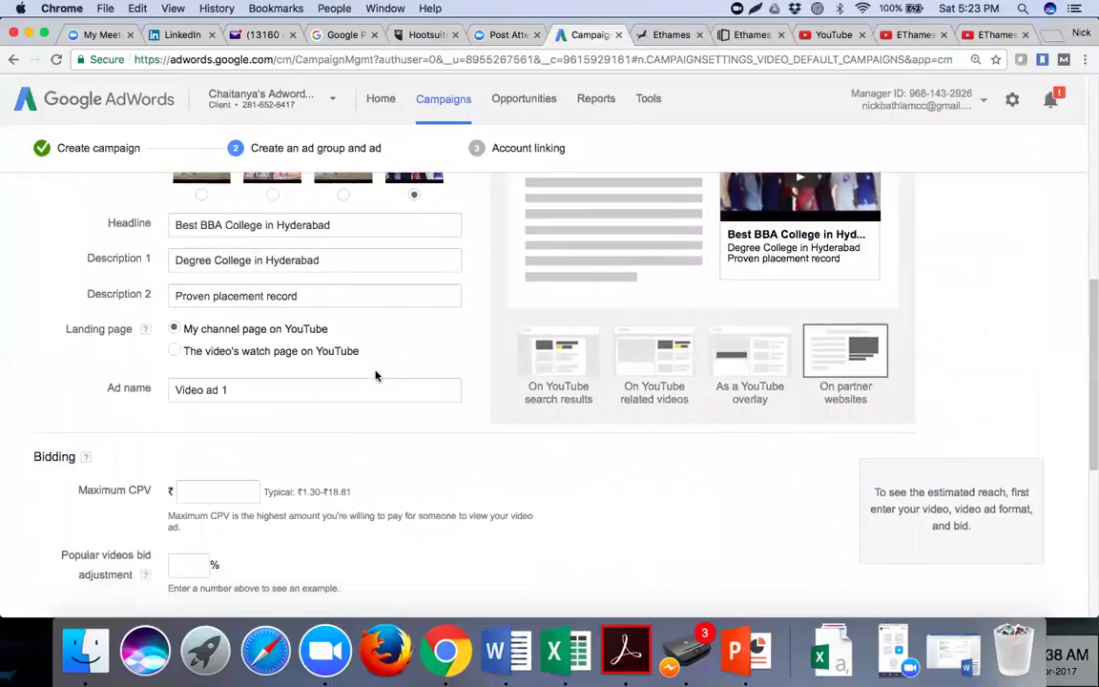
left_click(174, 351)
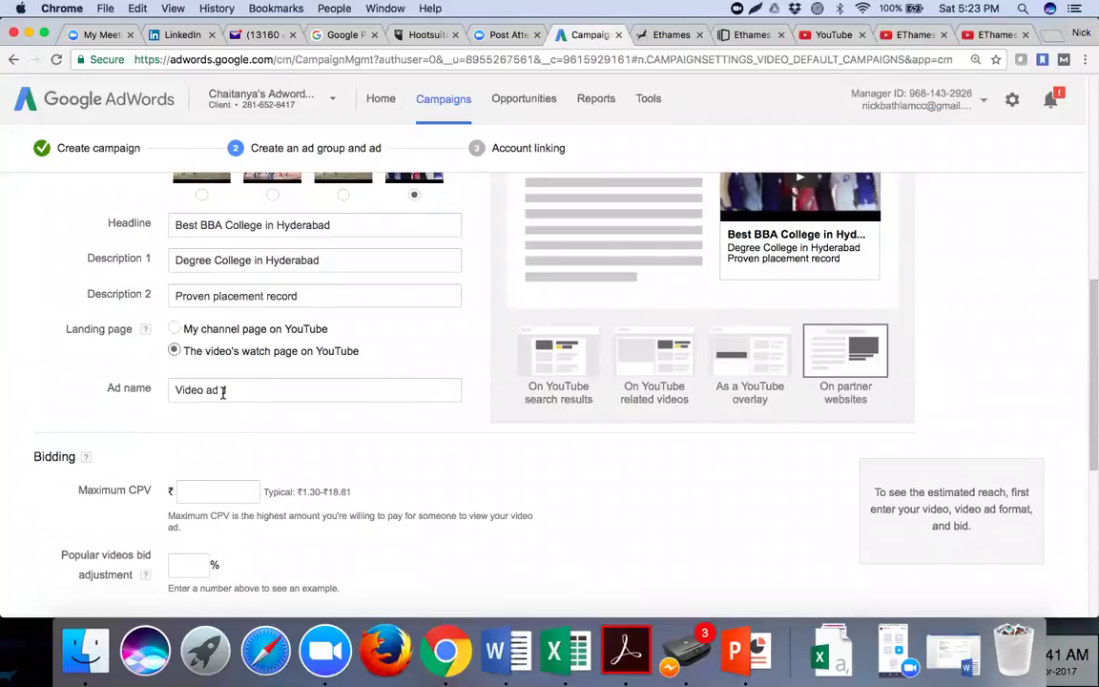
scroll(248, 422, "down", 3)
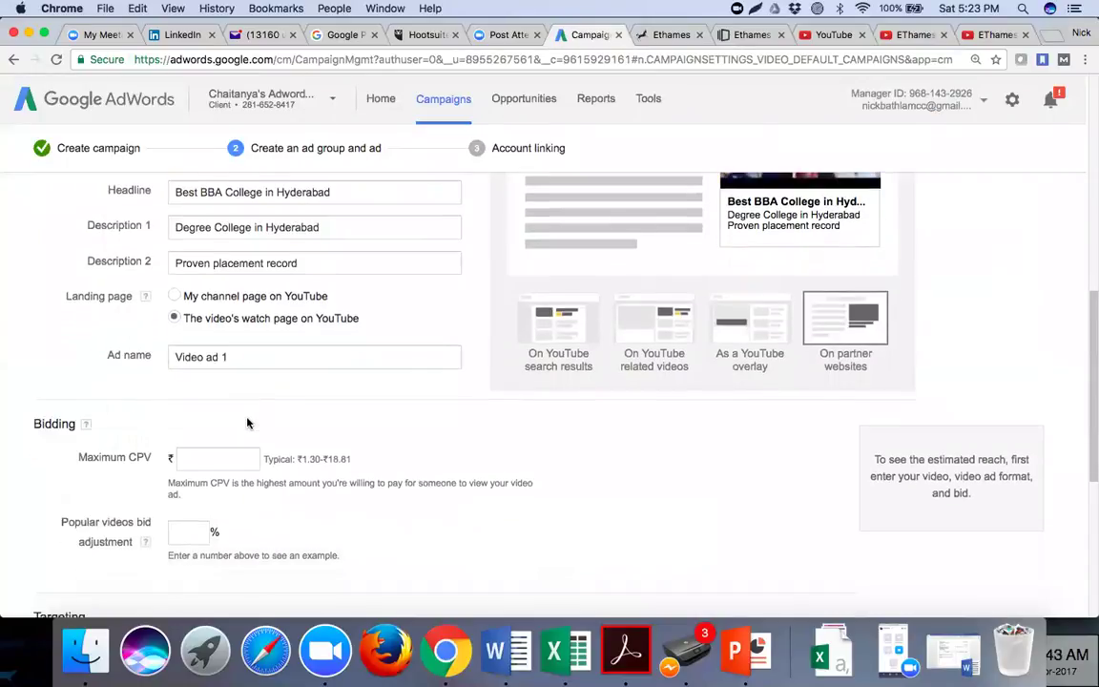
left_click(195, 430)
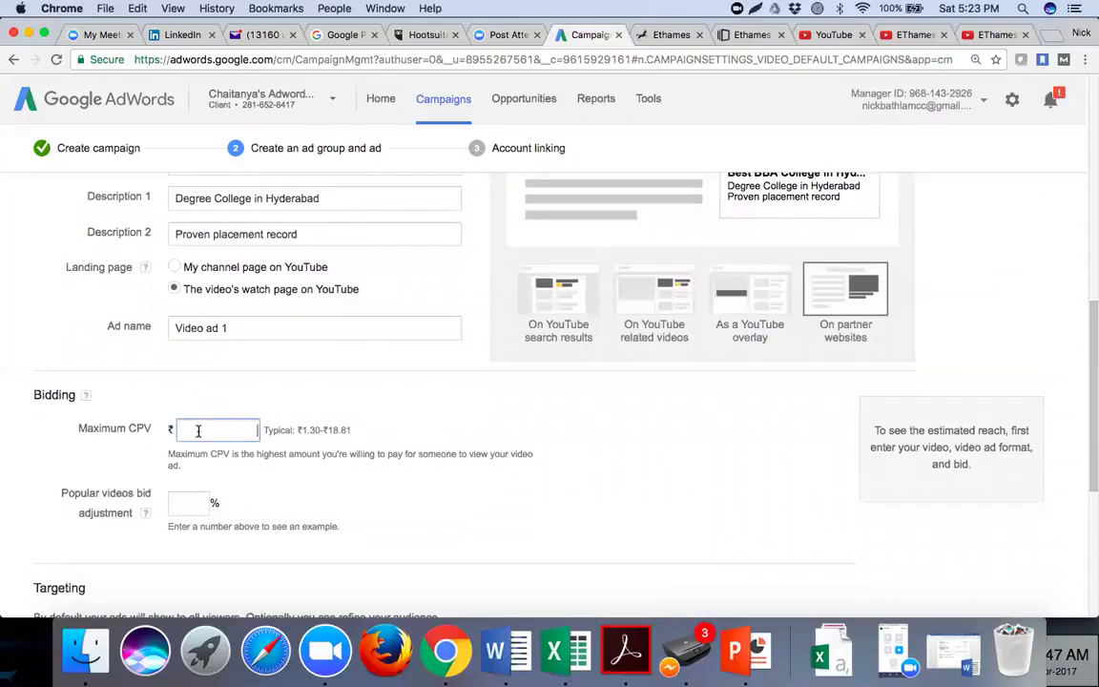
left_click(297, 413)
scroll(401, 415, "down", 2)
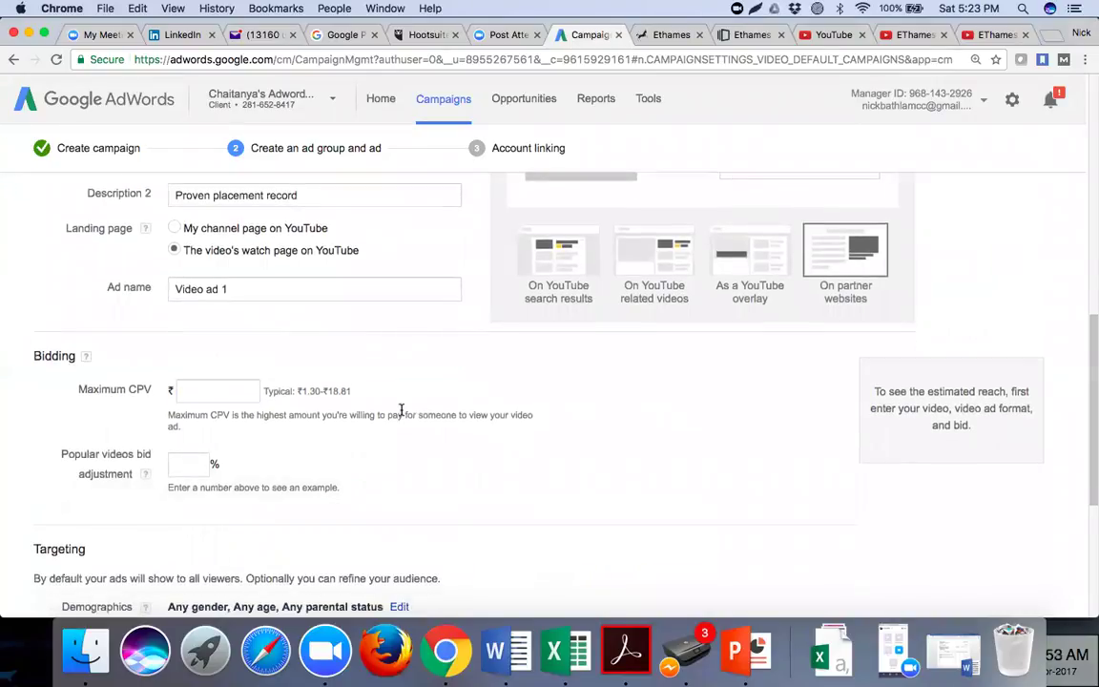
left_click(214, 391)
Switch the ad preview to YouTube search results and set the landing page to "My channel page on YouTube".
left_click(561, 270)
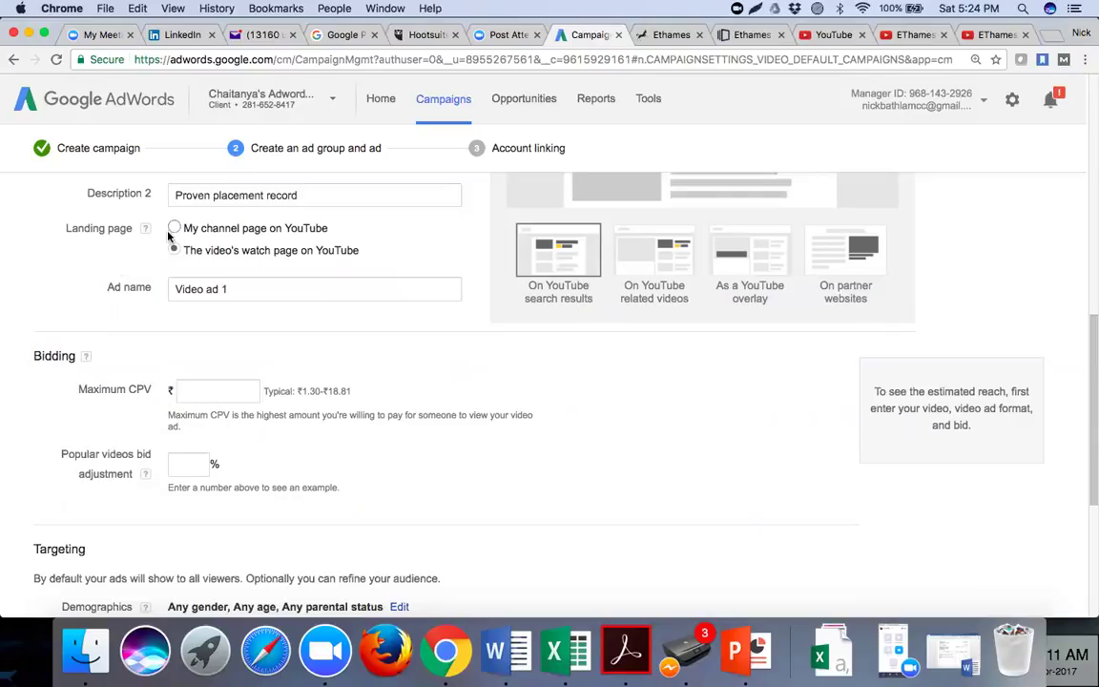
left_click(174, 229)
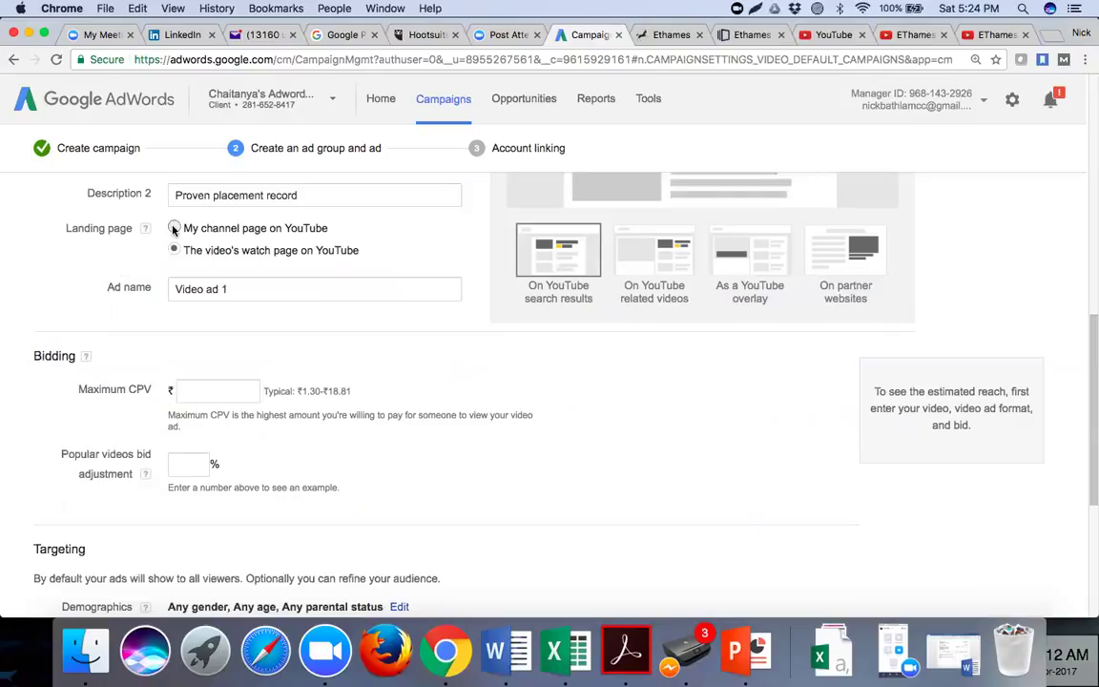
Set the ad group's maximum CPV to ₹15.00 and the popular videos bid adjustment to 20%.
left_click(179, 389)
left_click(195, 389)
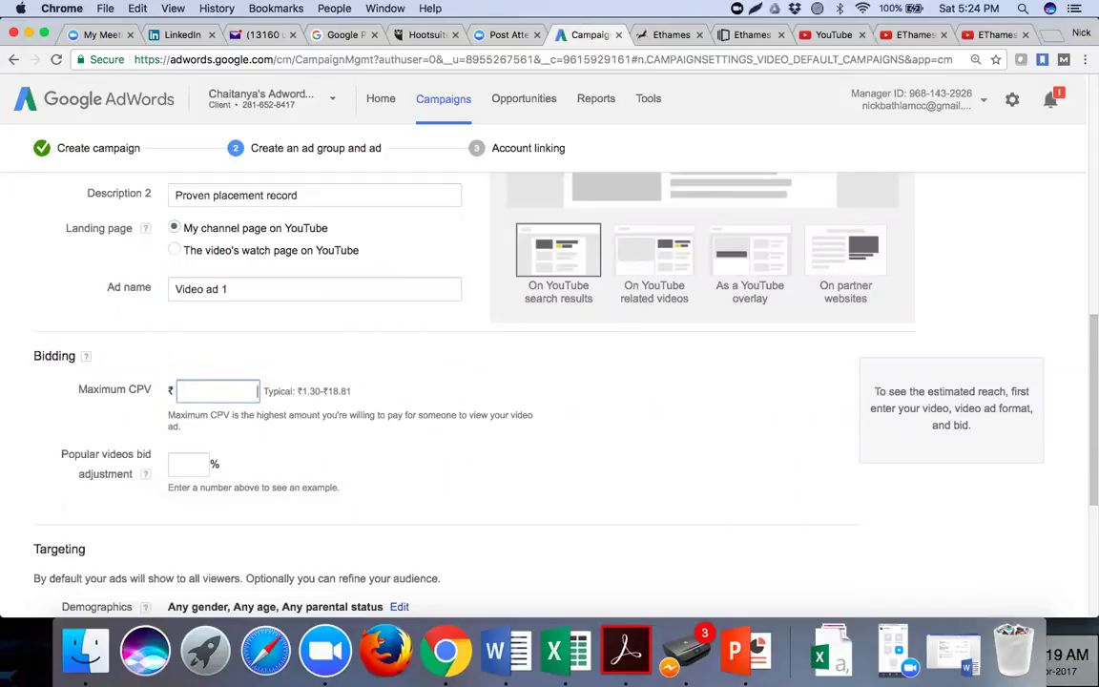
type("15.00")
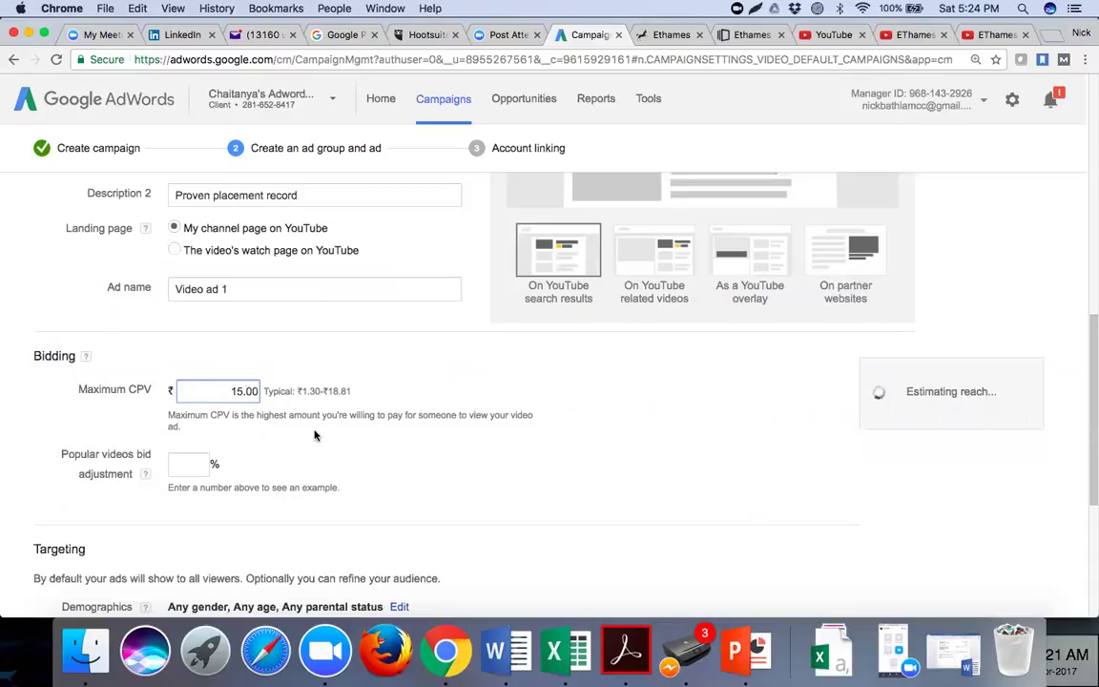
left_click(191, 462)
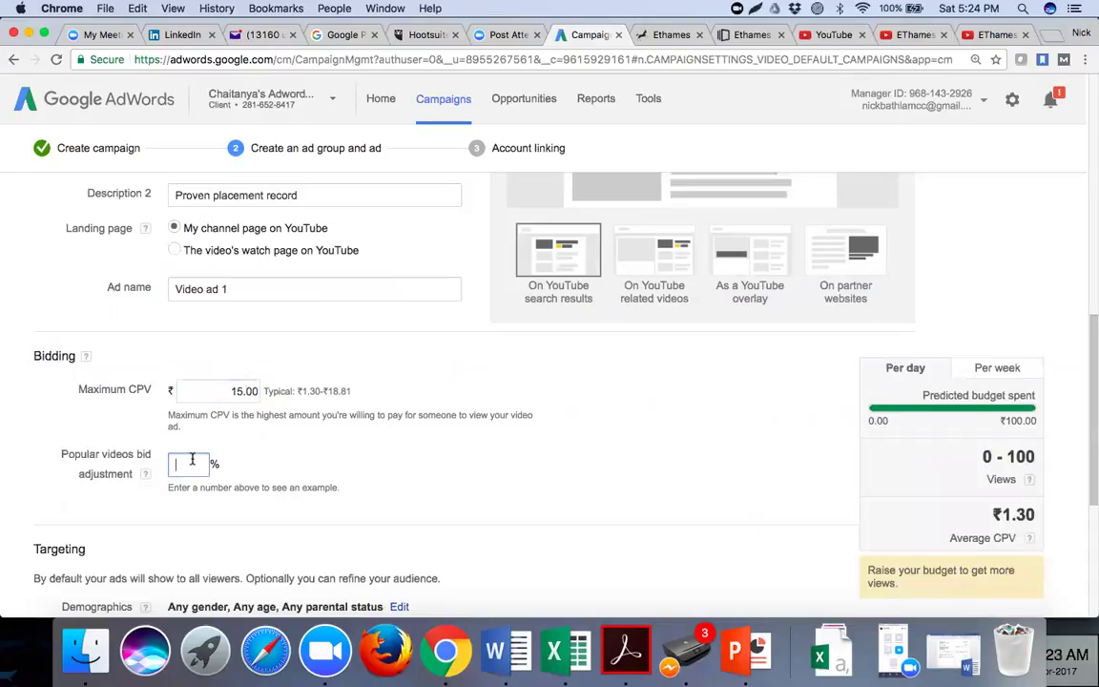
type("20")
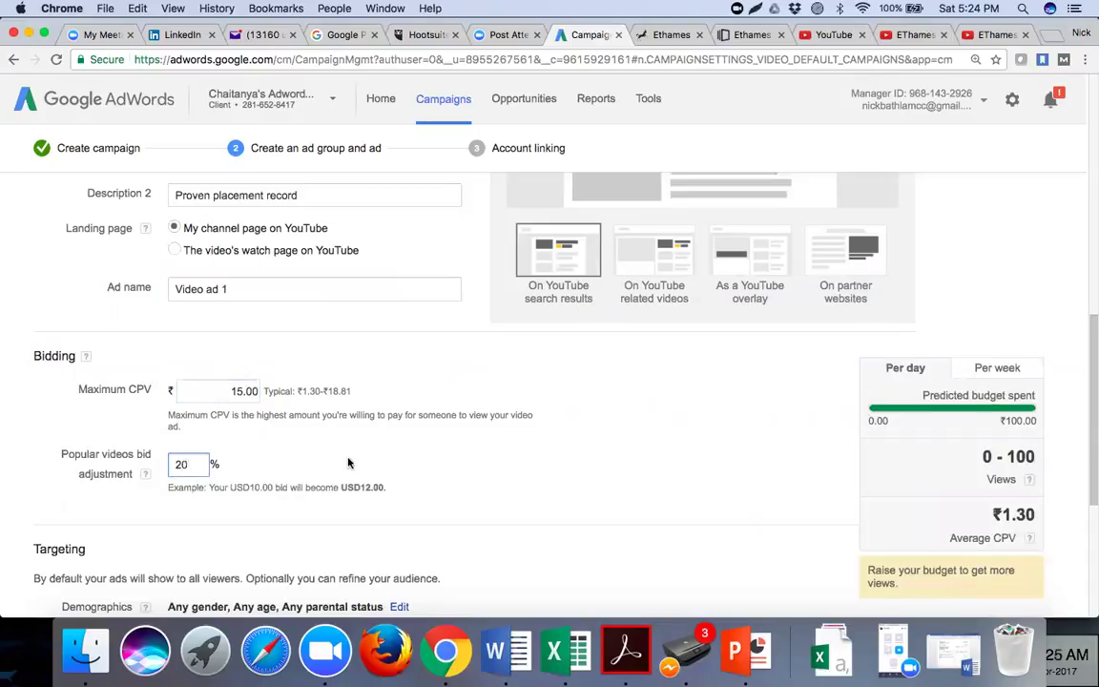
left_click(483, 440)
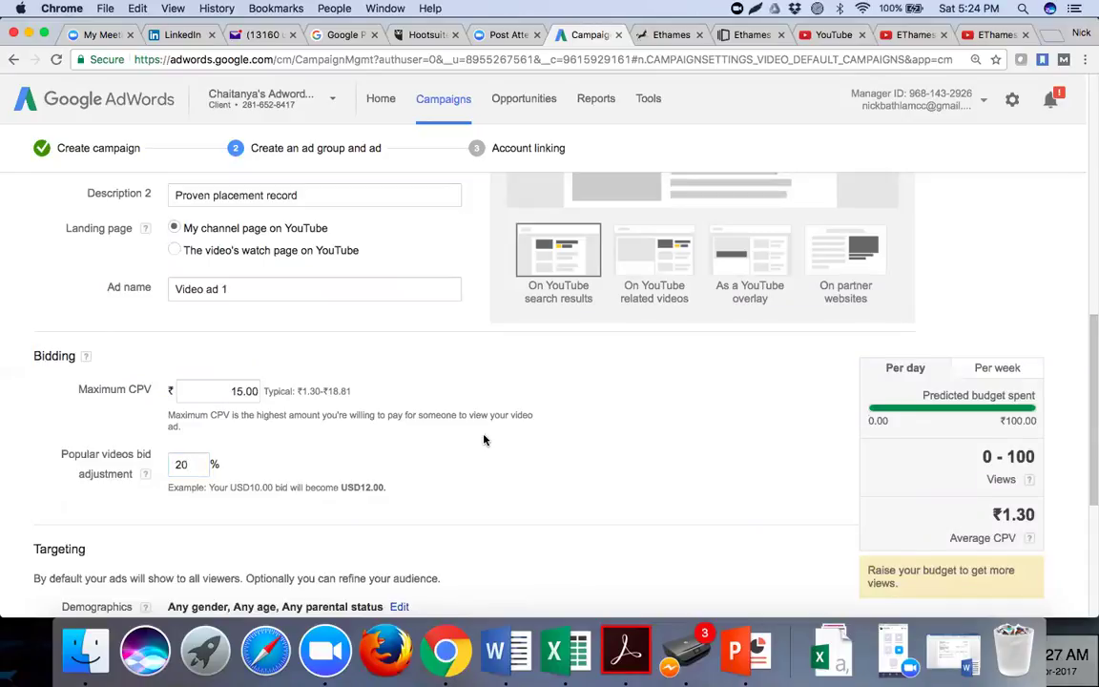
Narrow the targeting by placements and search YouTube videos for "hyderabad colleges".
scroll(484, 440, "down", 5)
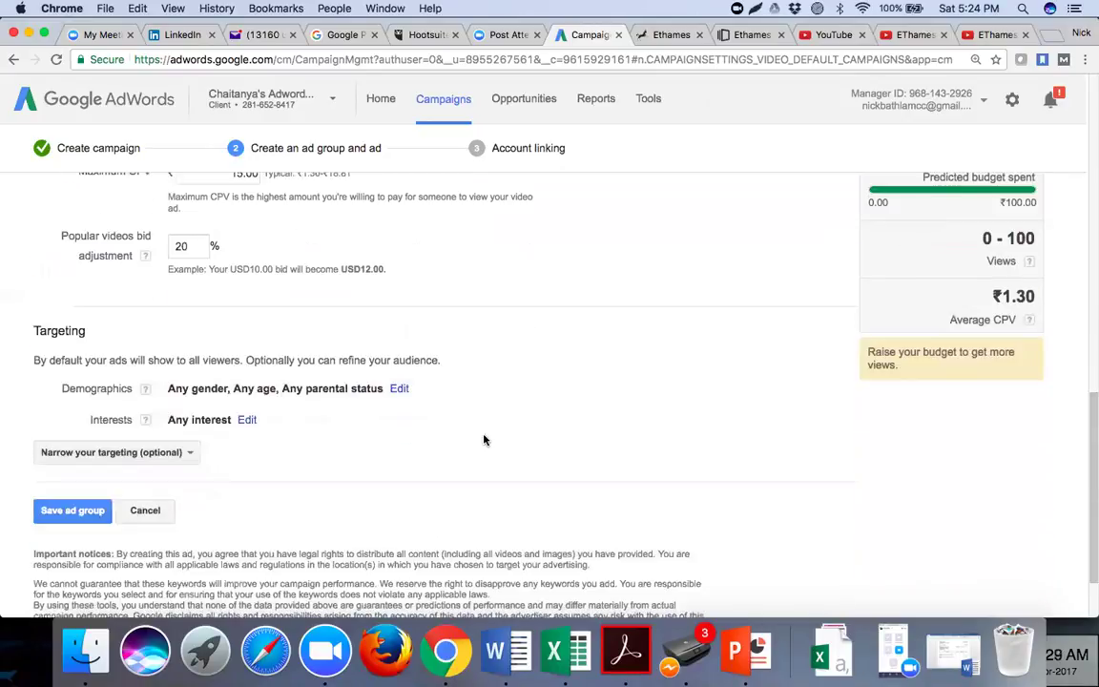
scroll(484, 440, "down", 1)
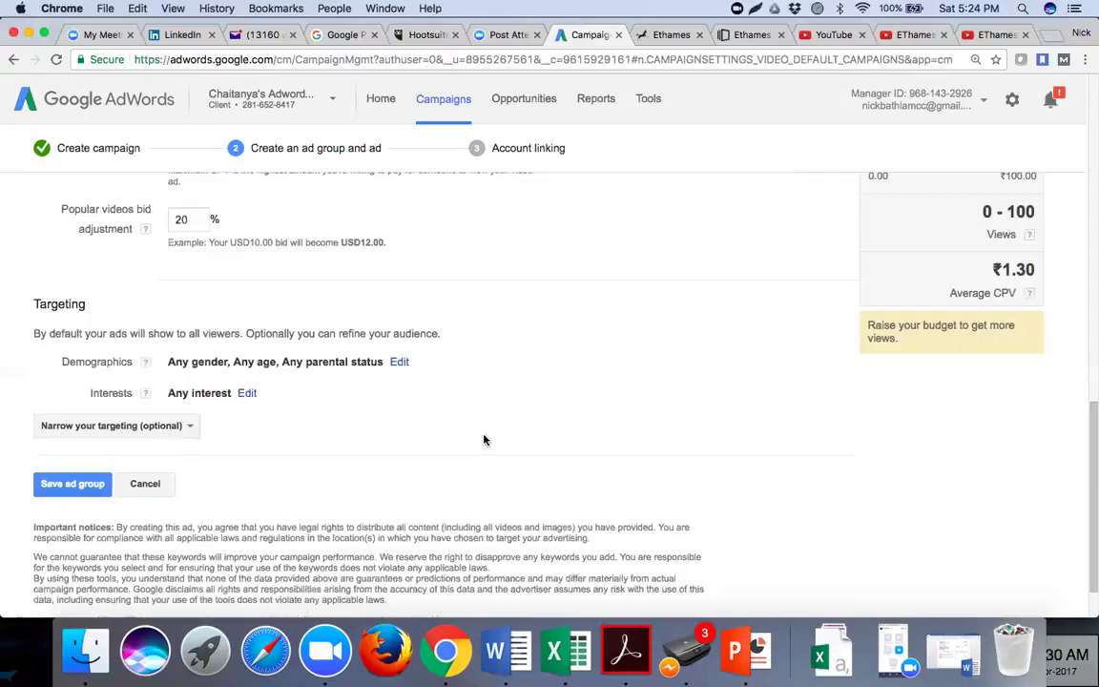
left_click(175, 426)
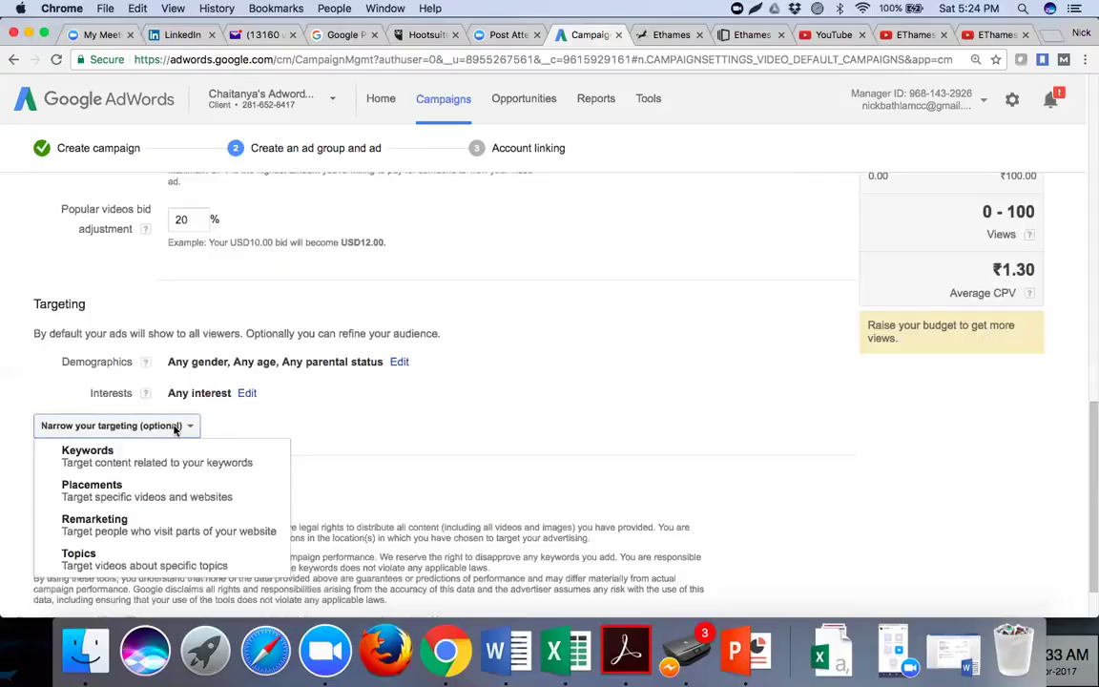
left_click(158, 490)
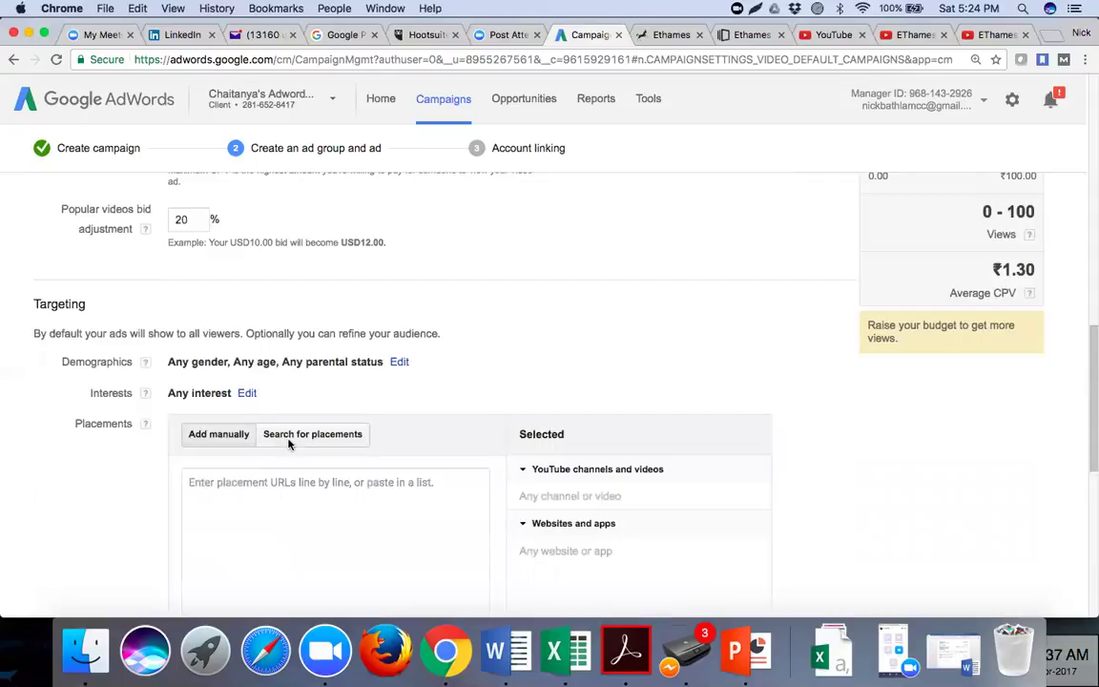
left_click(288, 441)
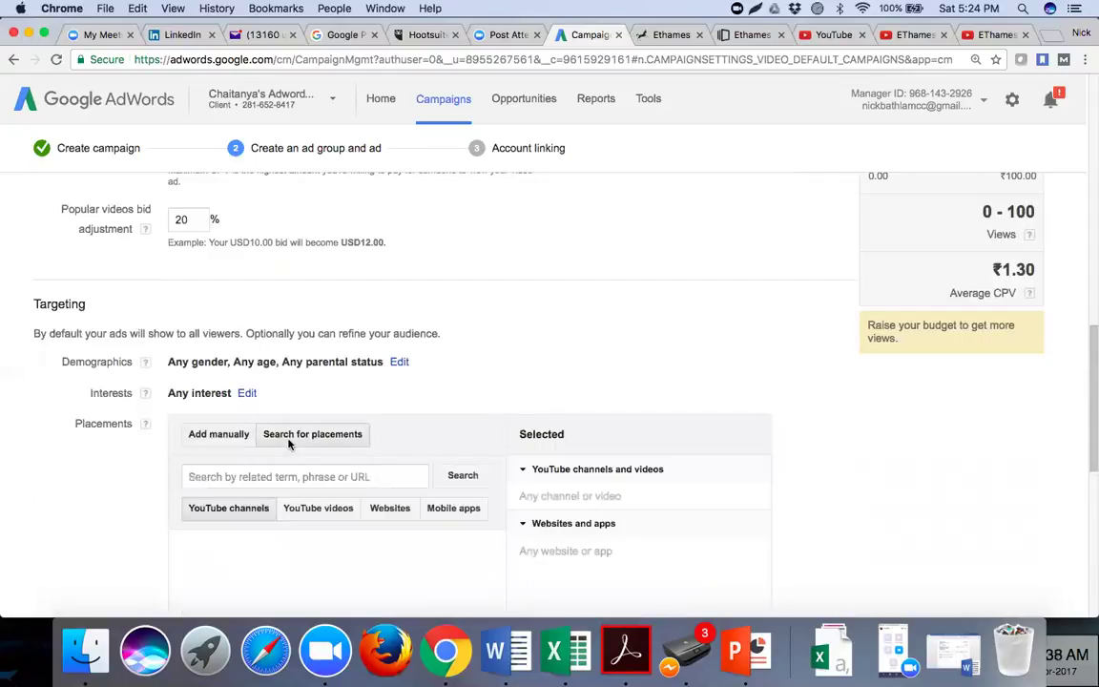
left_click(325, 510)
left_click(319, 476)
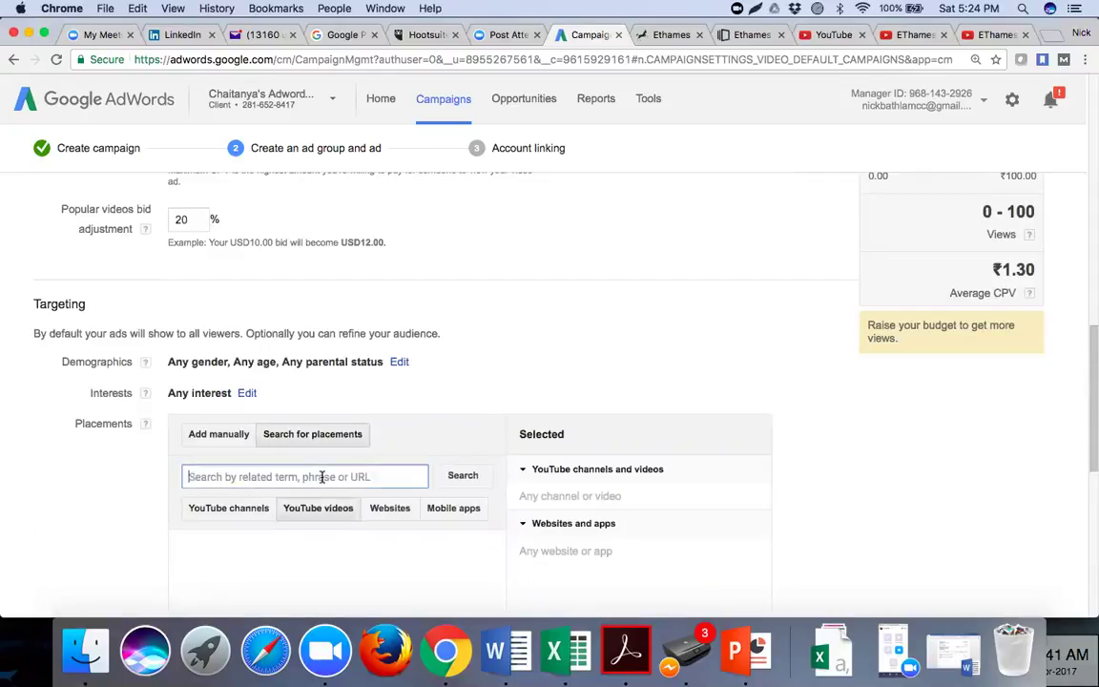
type("hyder")
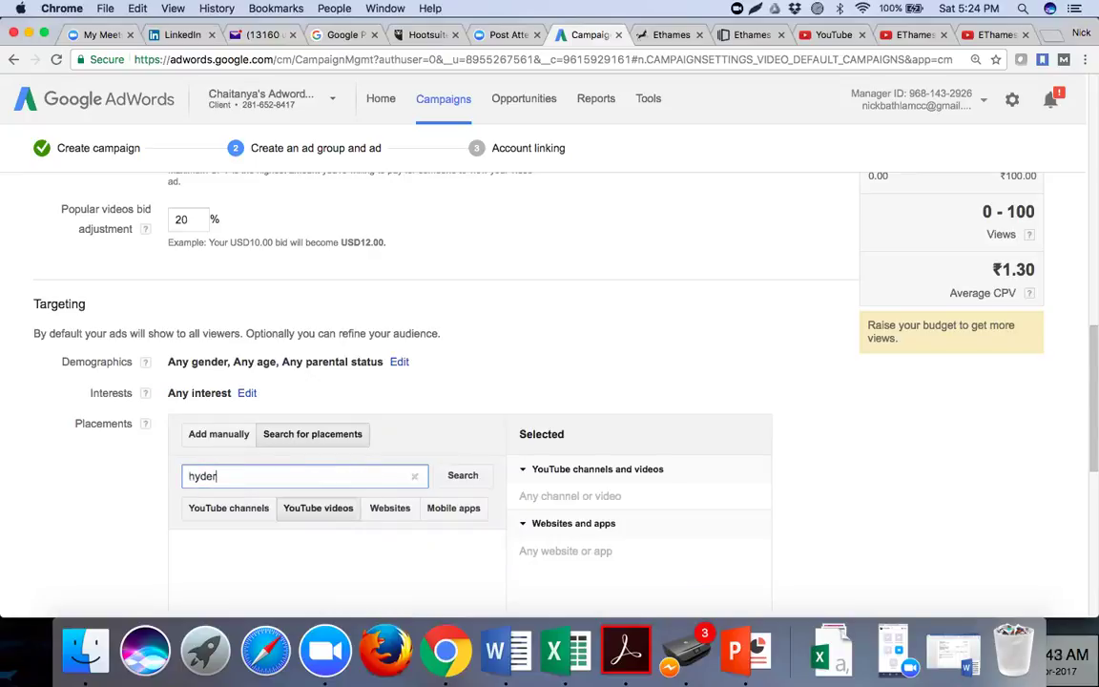
type("abad colleges")
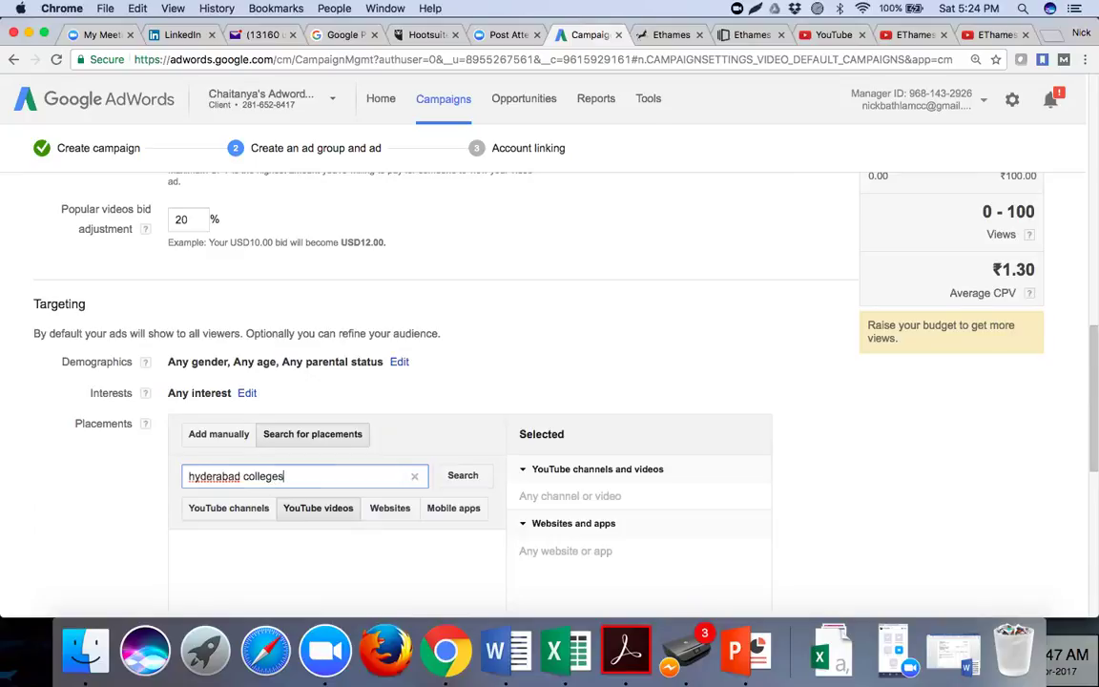
key("Return")
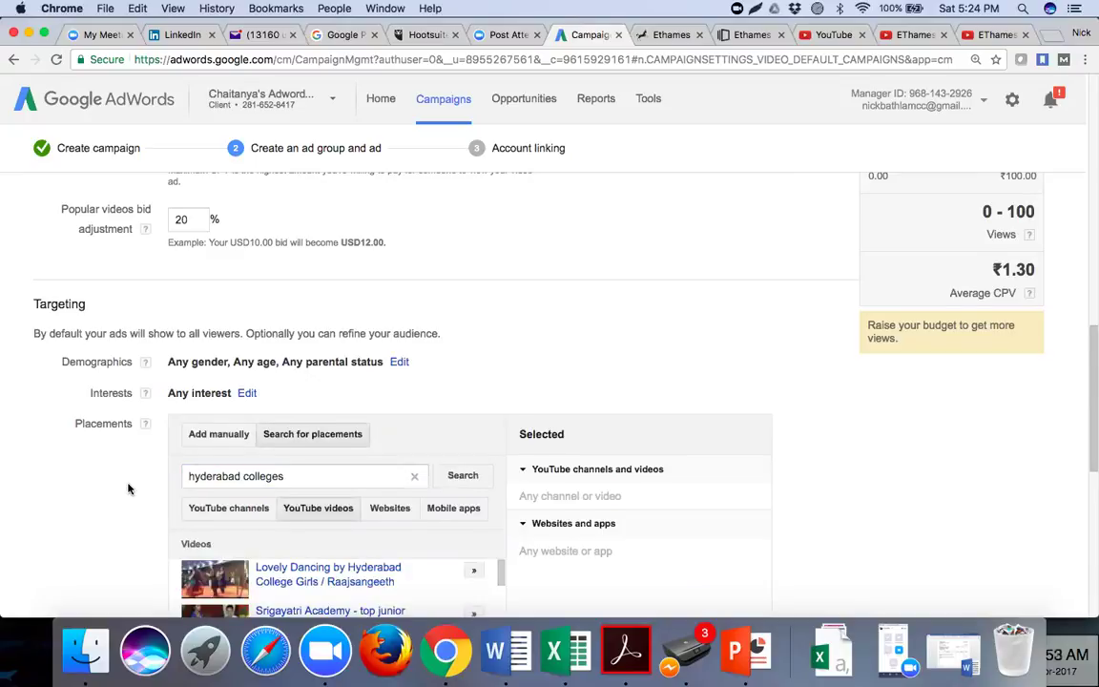
Add the videos "top 10 engineering colleges in hyderabad" and "Top Engineering Colleges in Hyderabad 2016" as placements.
scroll(129, 490, "down", 5)
scroll(289, 449, "down", 3)
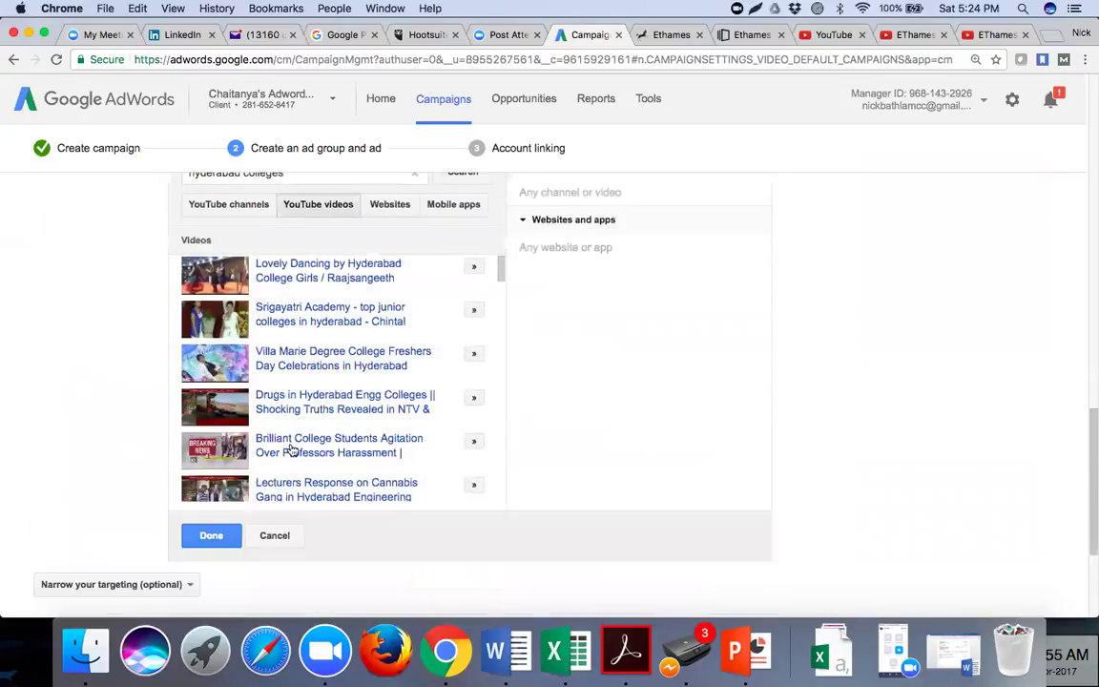
scroll(314, 442, "down", 5)
scroll(318, 444, "down", 2)
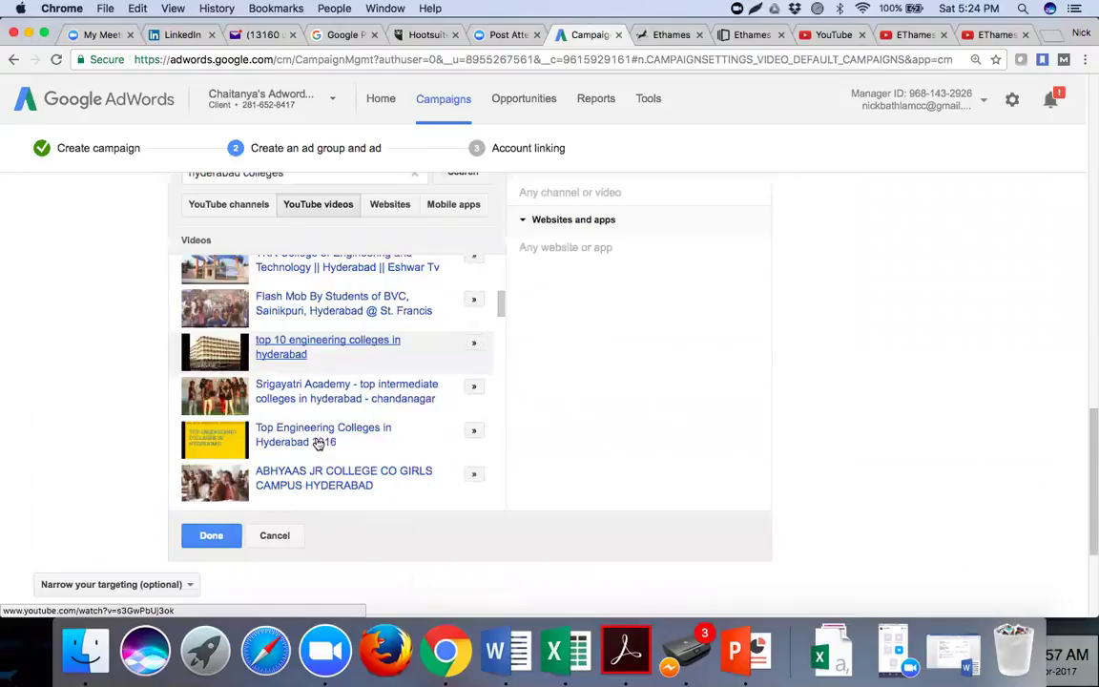
scroll(420, 348, "down", 1)
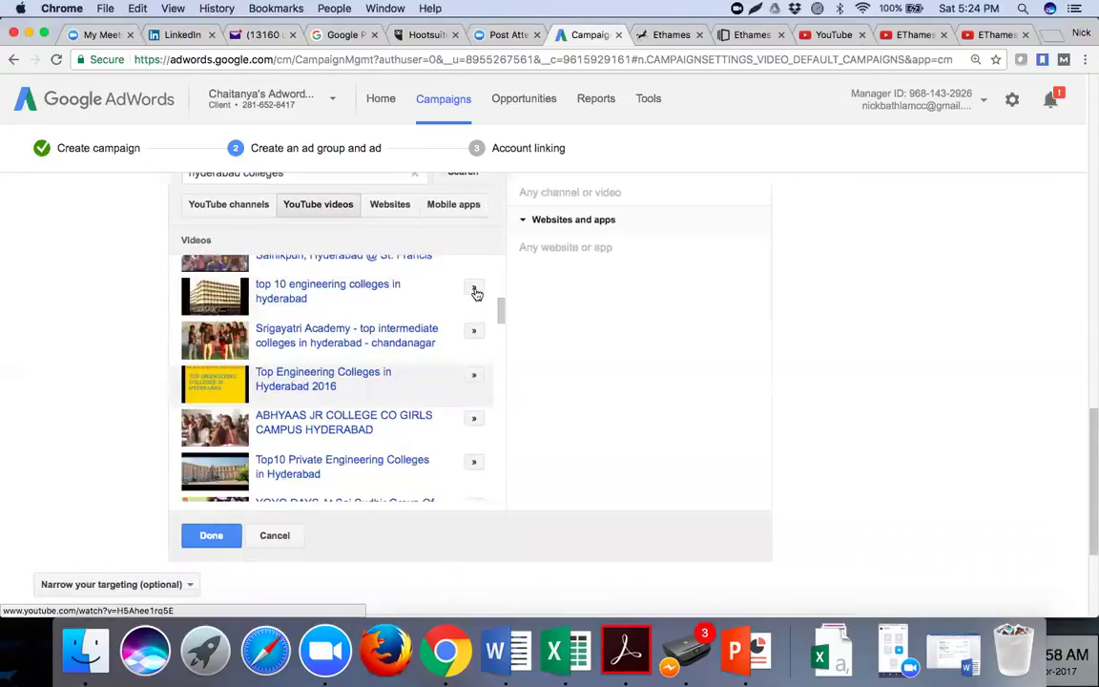
left_click(474, 373)
Add the Sri Narayana Colleges Hyderabad, "Engineering colleges in Hyderabad are cheating students by offering free seats" and "Commerce Colleges in Hyderabad | Hyderabad Top10.com" videos as placements.
scroll(380, 395, "down", 4)
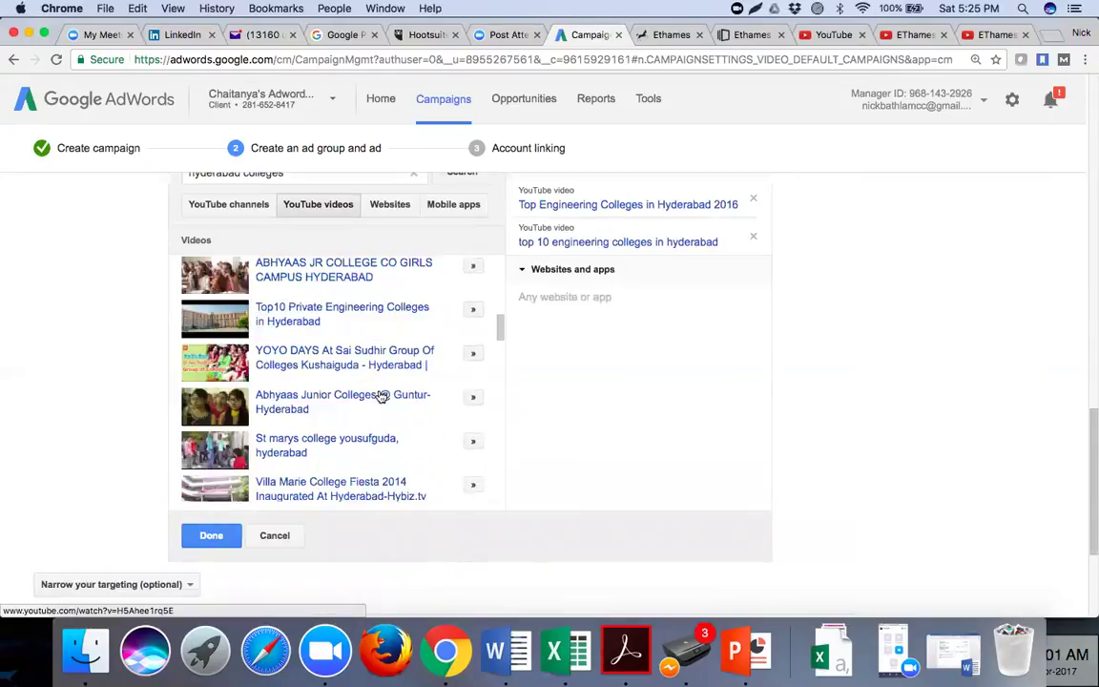
scroll(380, 395, "down", 6)
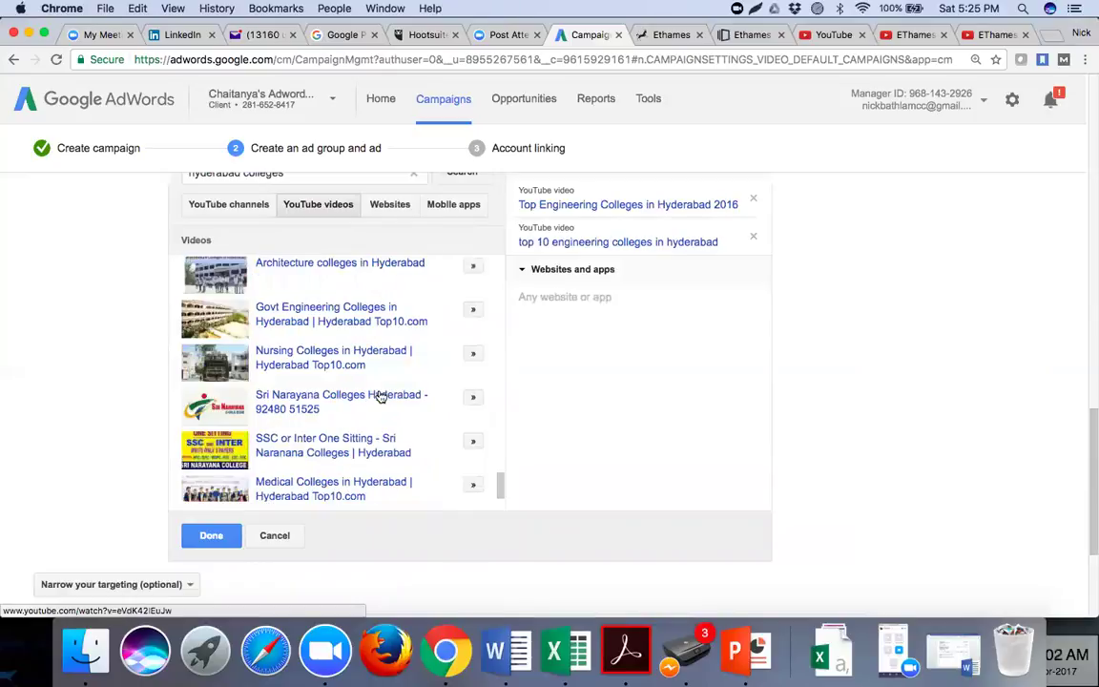
left_click(472, 401)
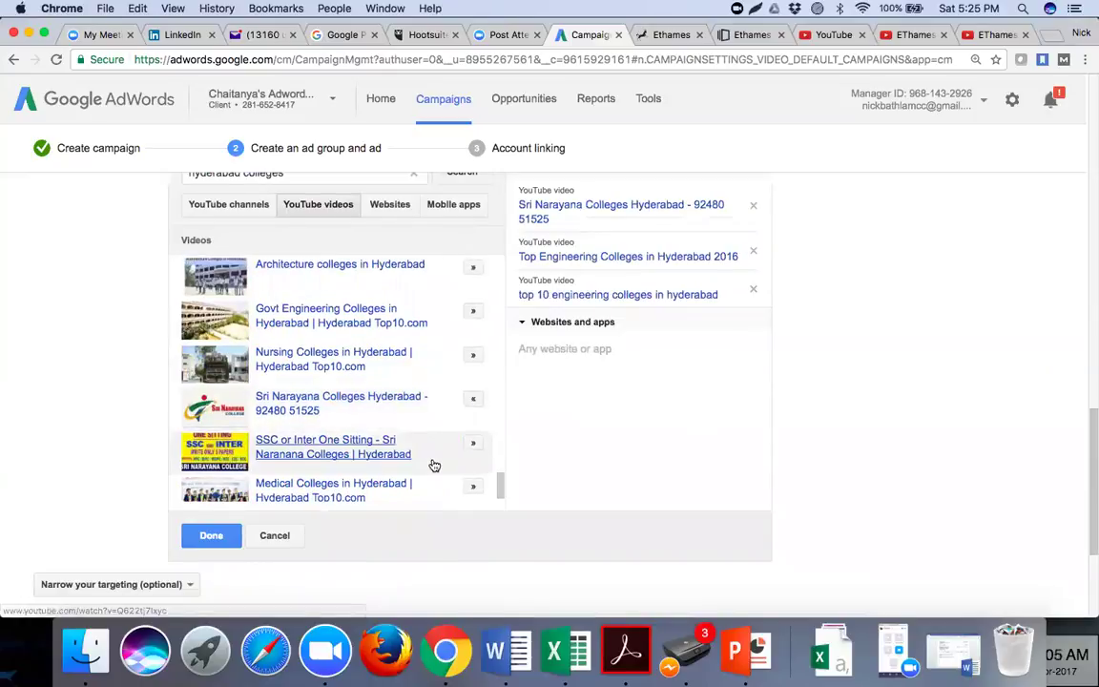
scroll(431, 463, "down", 2)
scroll(384, 362, "down", 3)
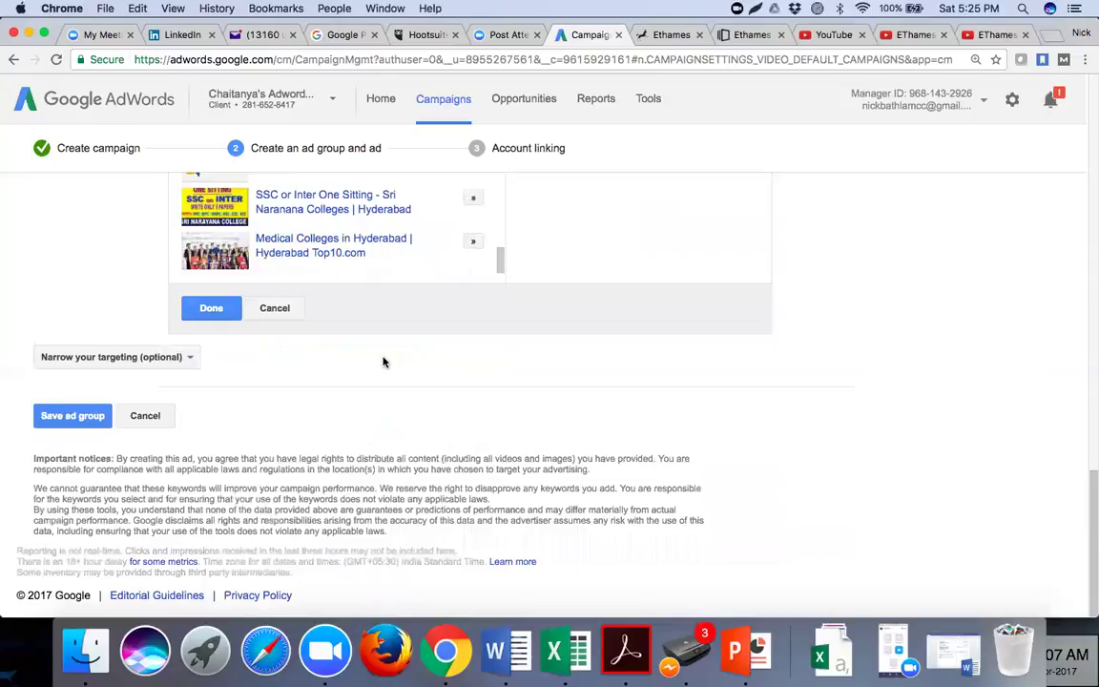
scroll(454, 241, "up", 3)
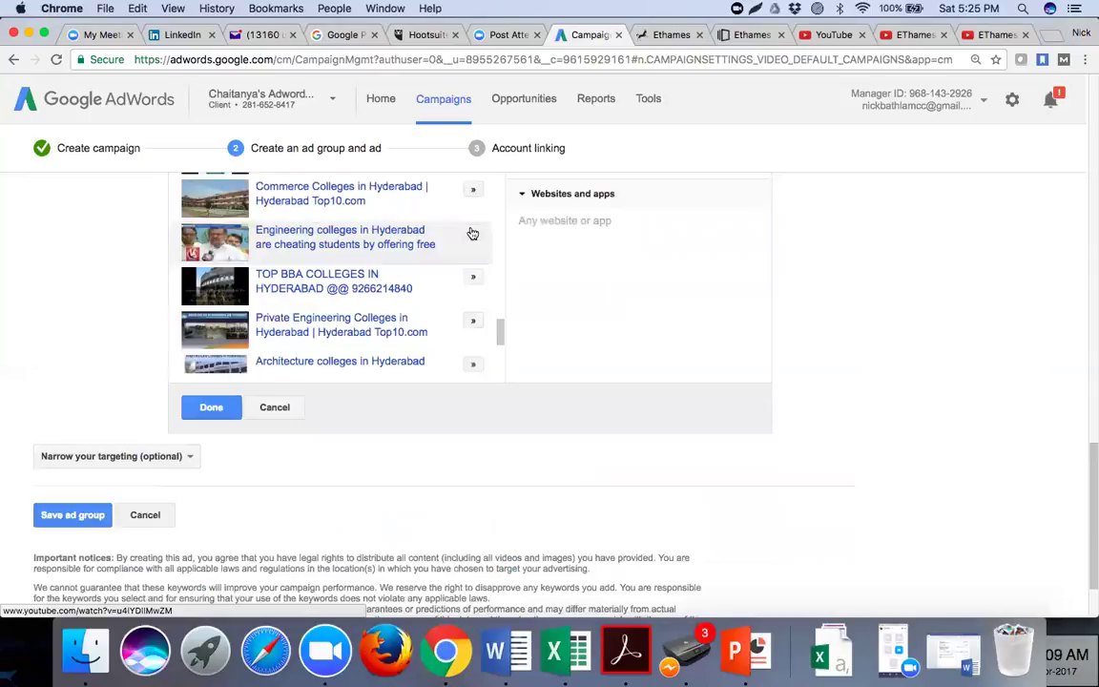
left_click(472, 190)
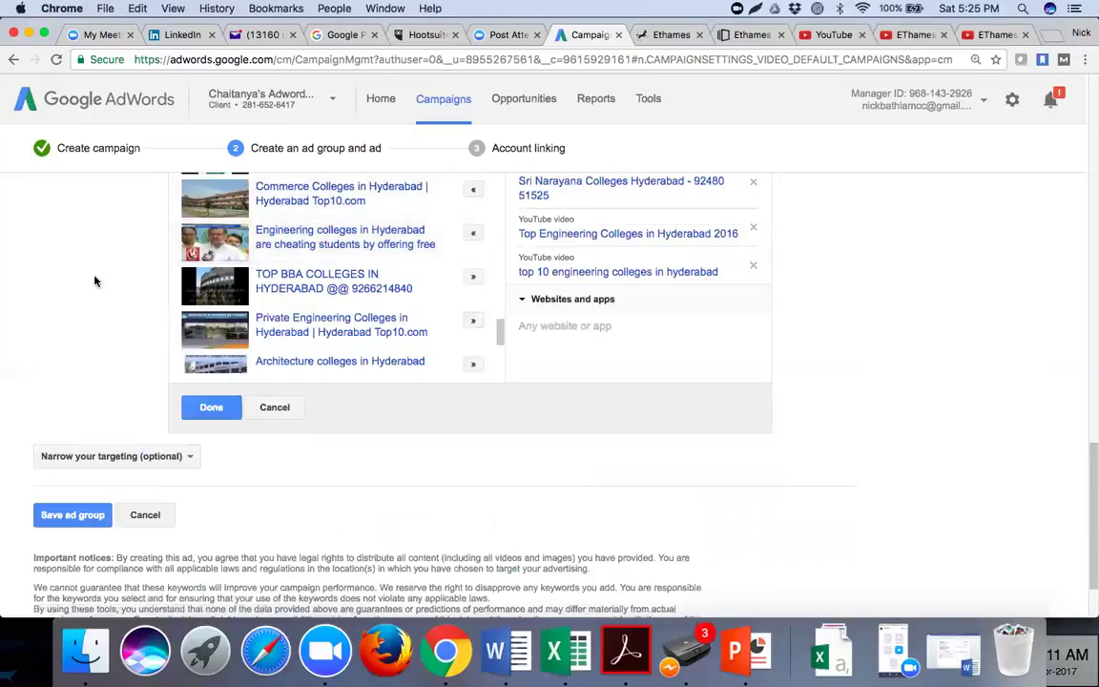
Save the ad group with the chosen video placements and finish the campaign setup without linking the YouTube channel.
scroll(94, 280, "up", 2)
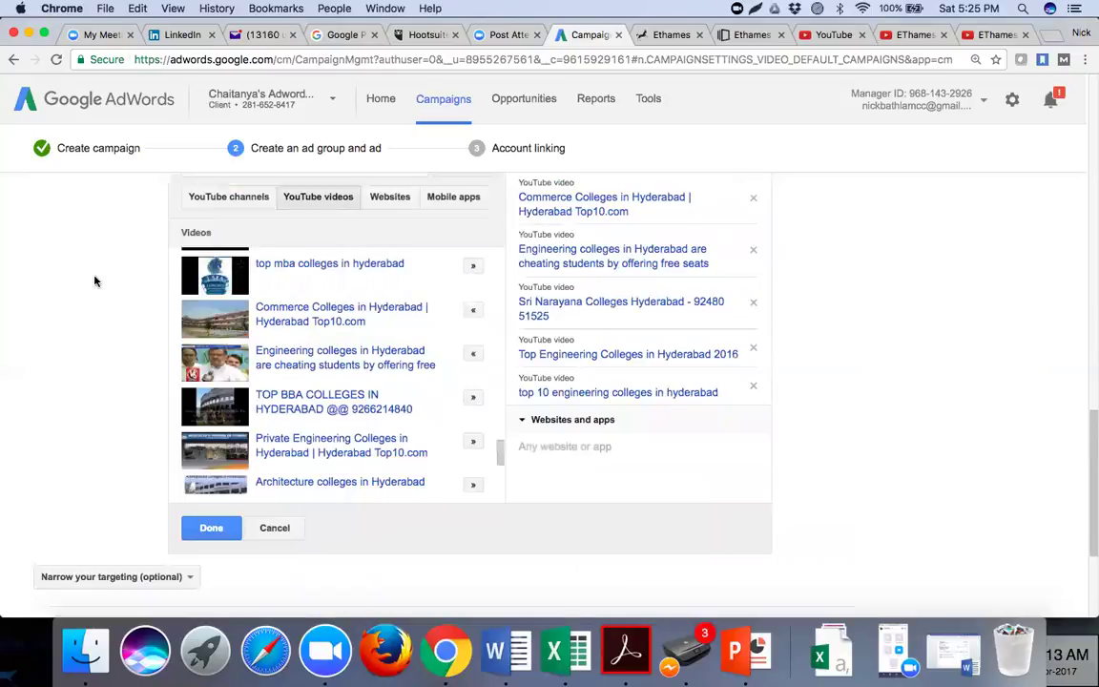
scroll(94, 281, "down", 1)
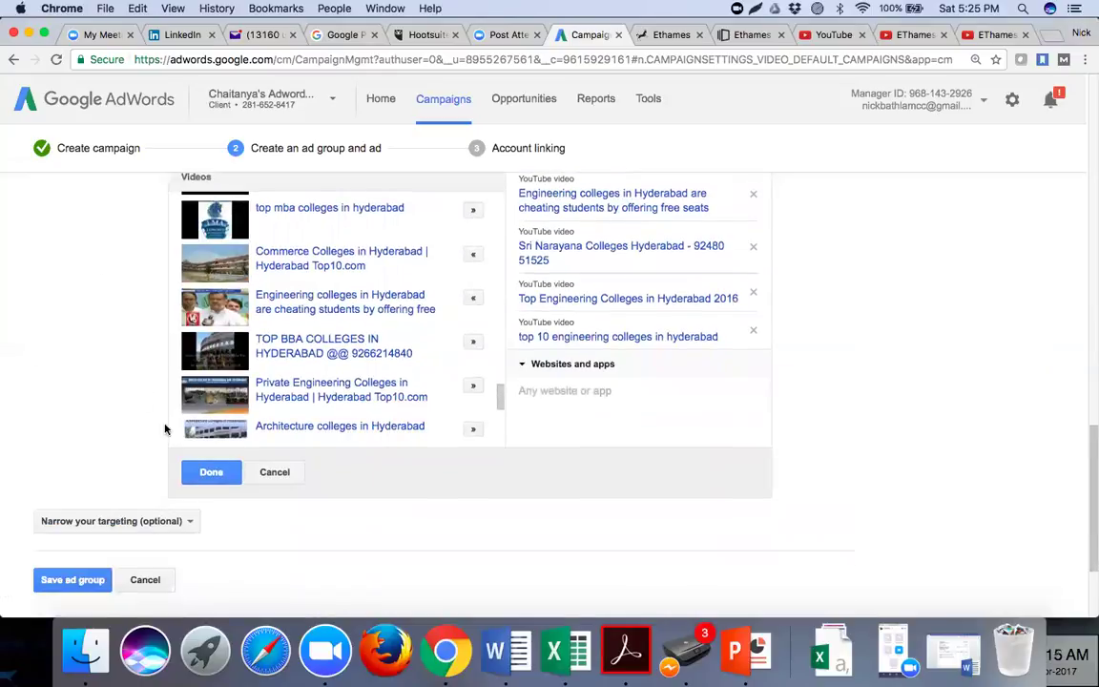
left_click(211, 473)
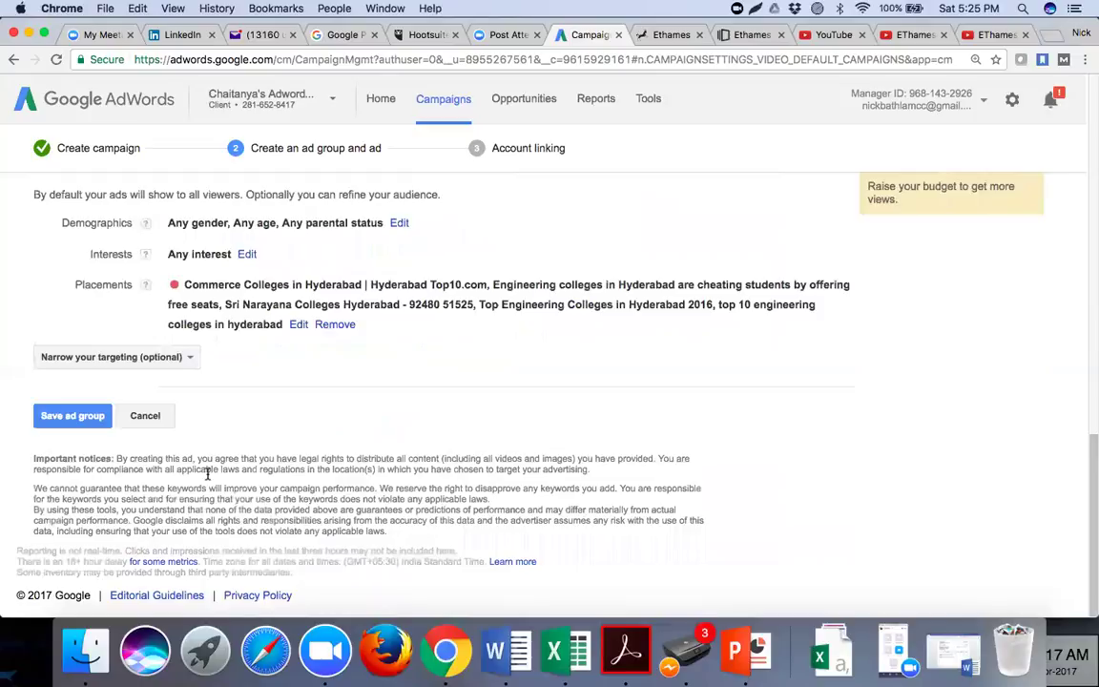
left_click(83, 416)
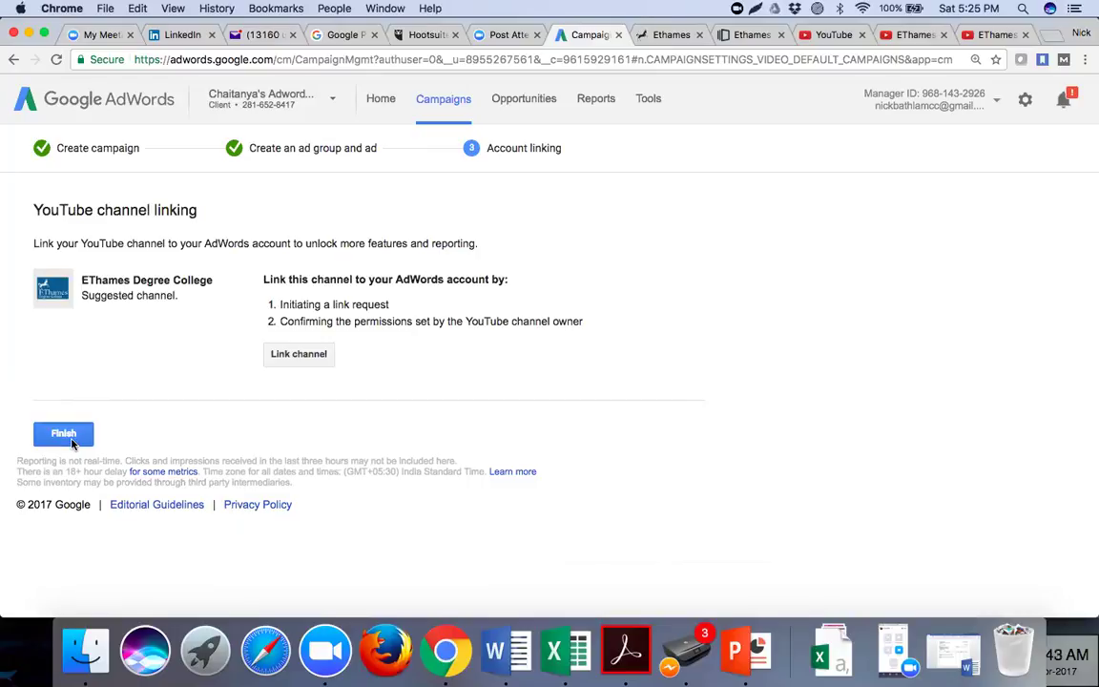
left_click(63, 435)
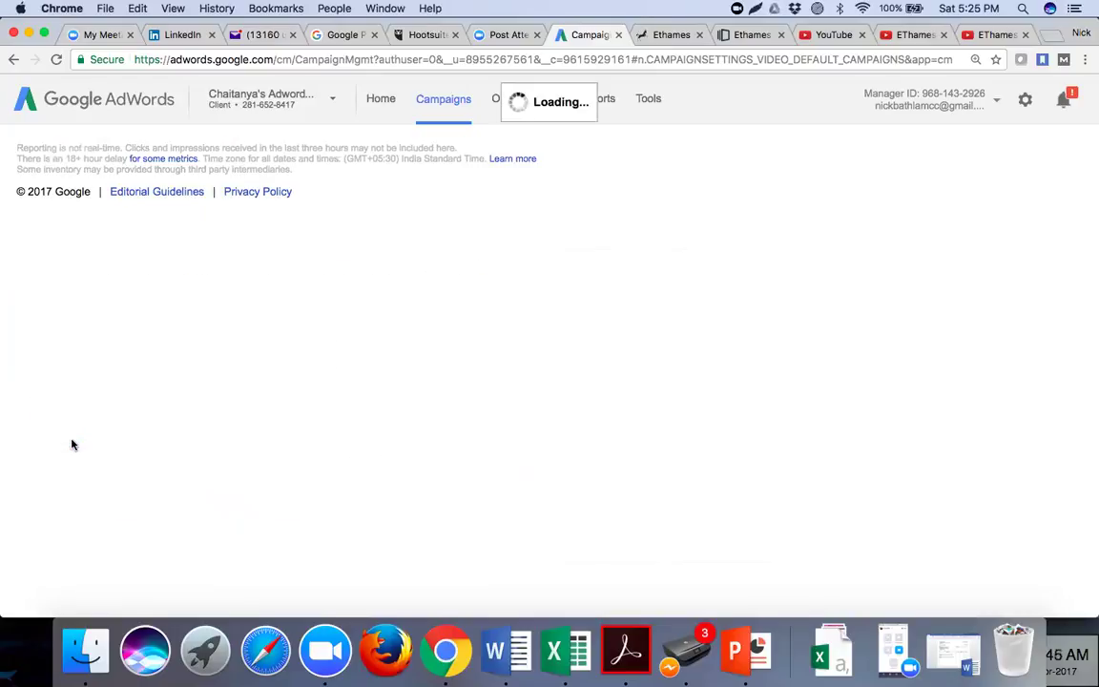